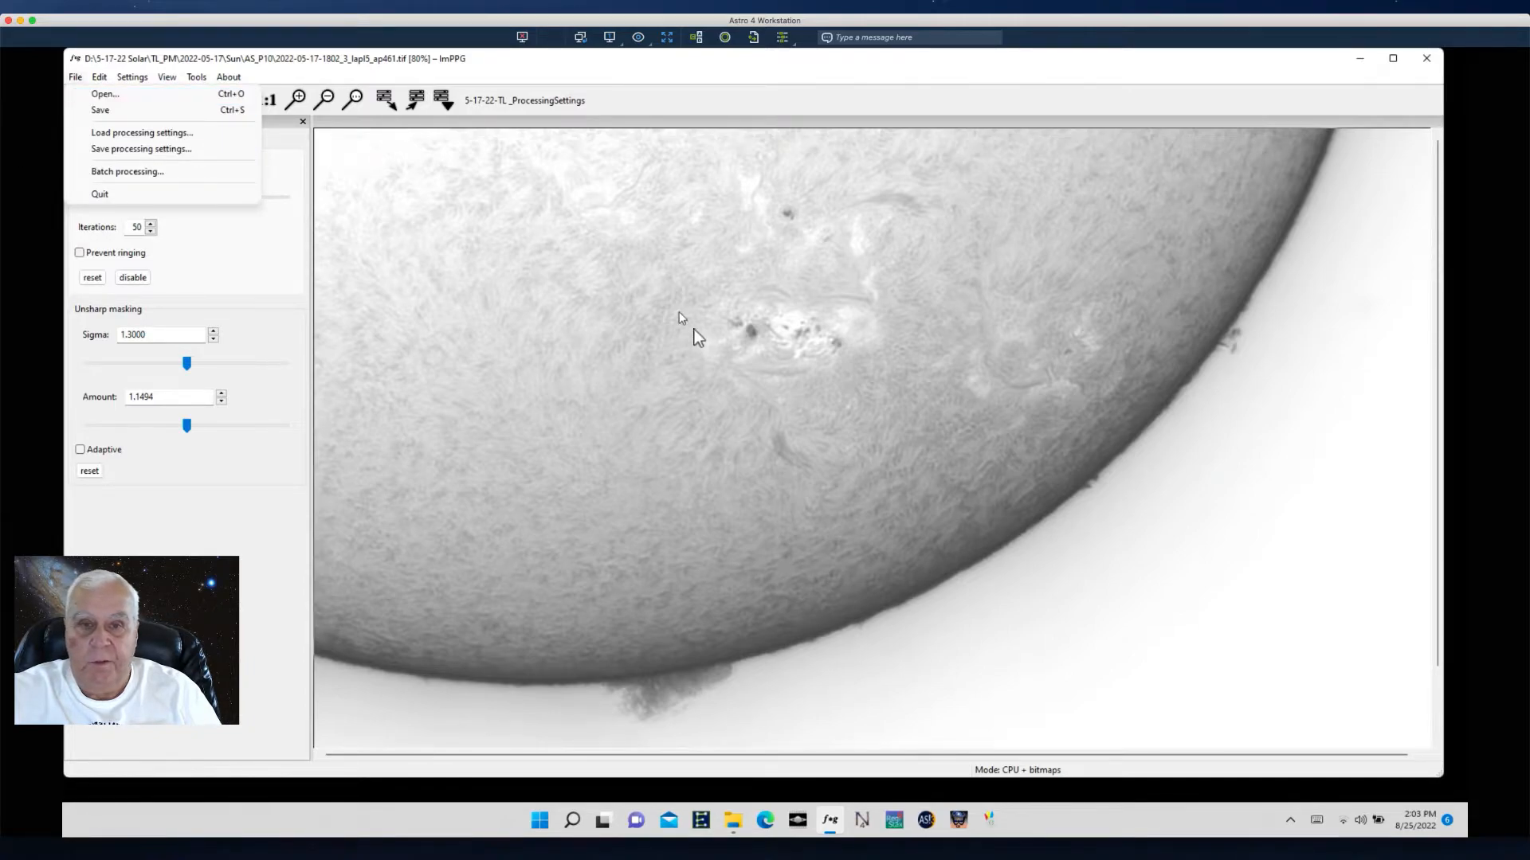
{"action": "left_click", "coordinate": [107, 94]}
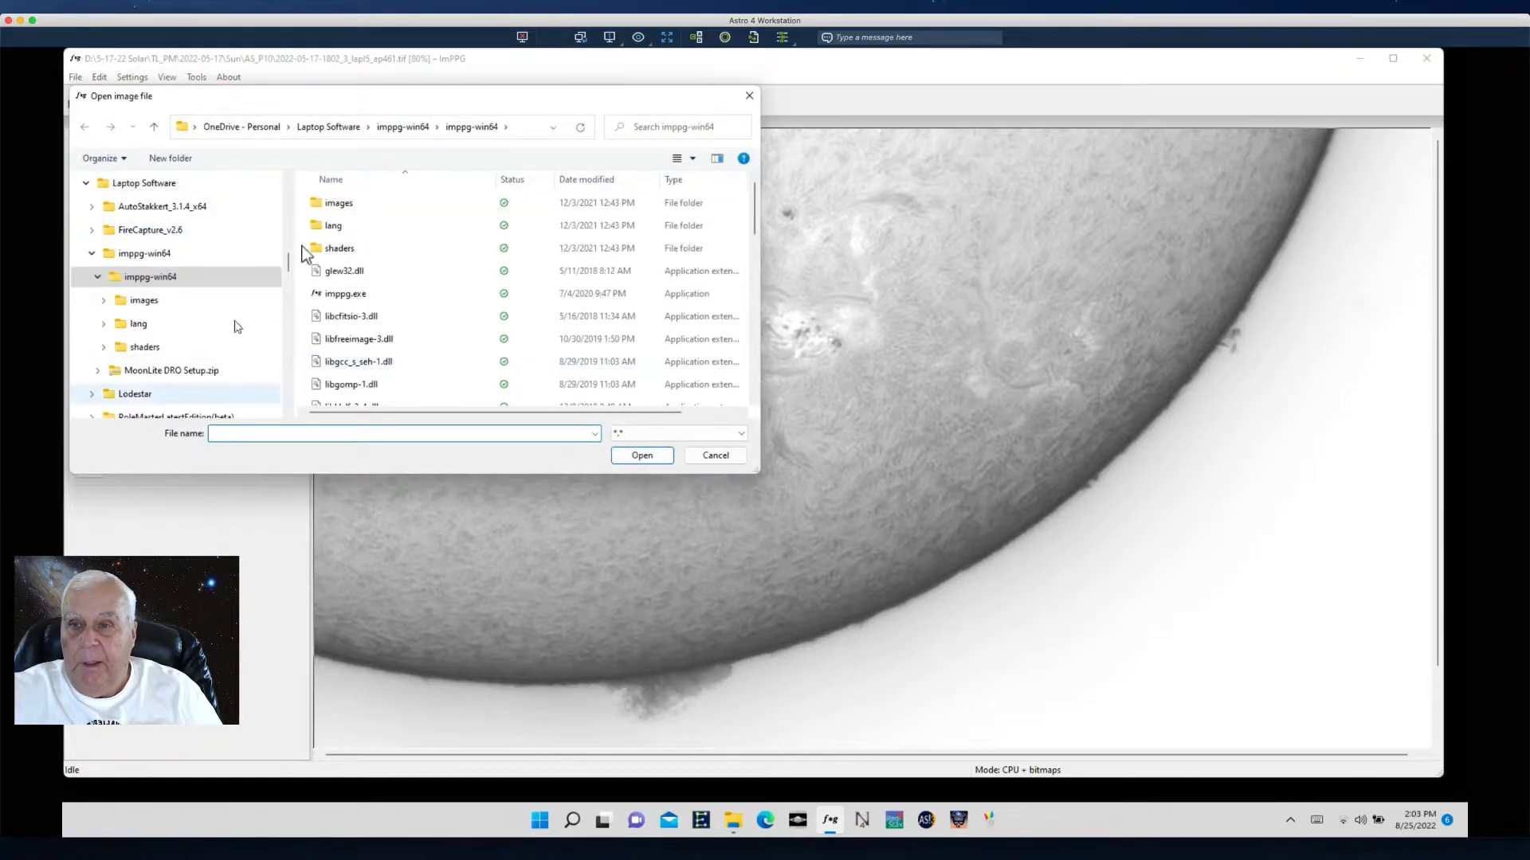
{"action": "left_click_drag", "start_coordinate": [290, 256], "coordinate": [295, 379]}
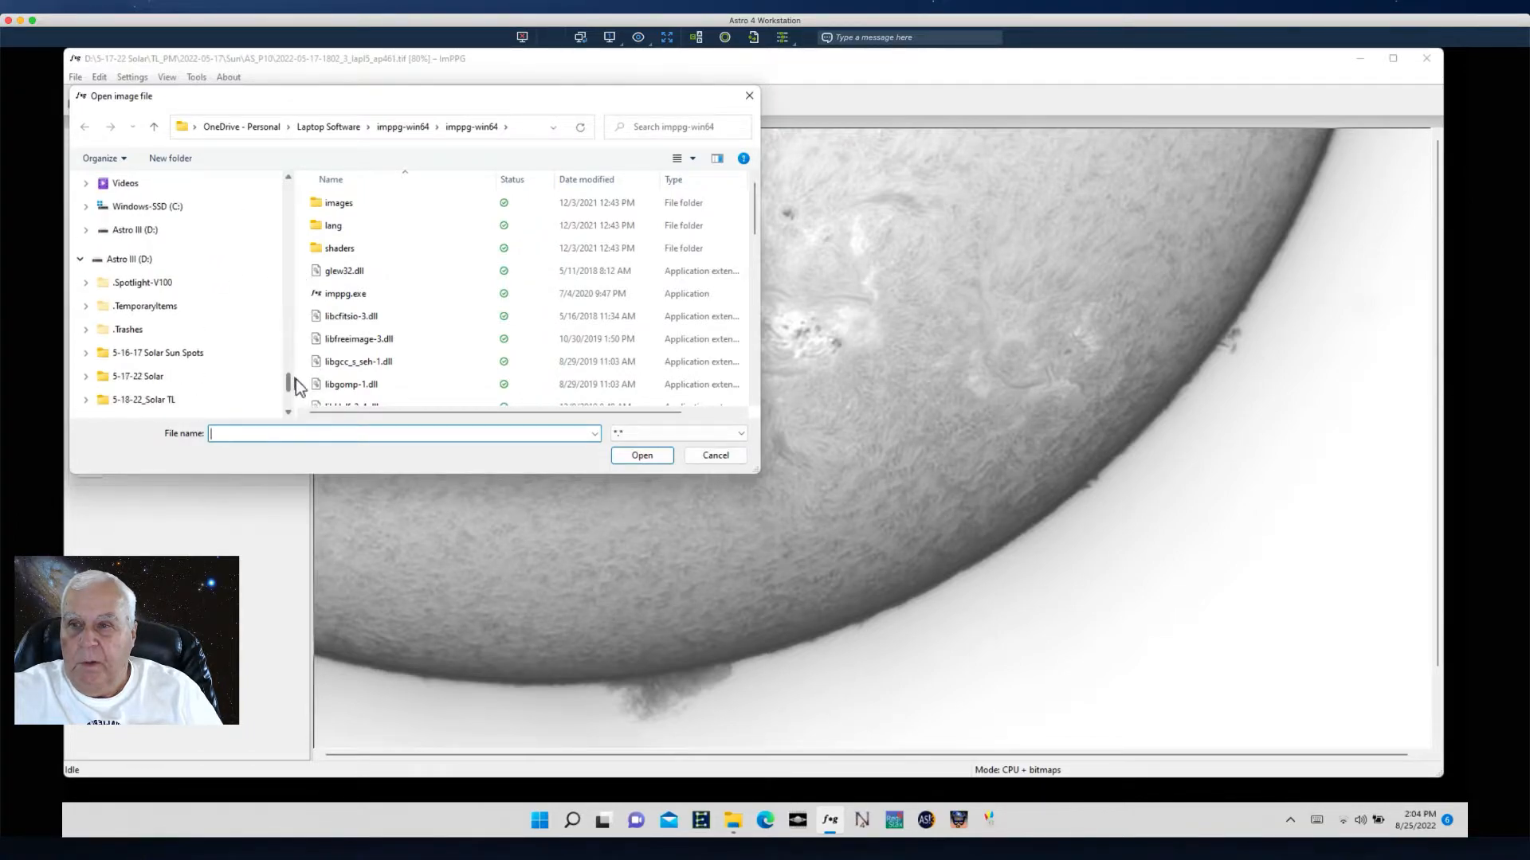
{"action": "left_click", "coordinate": [124, 260]}
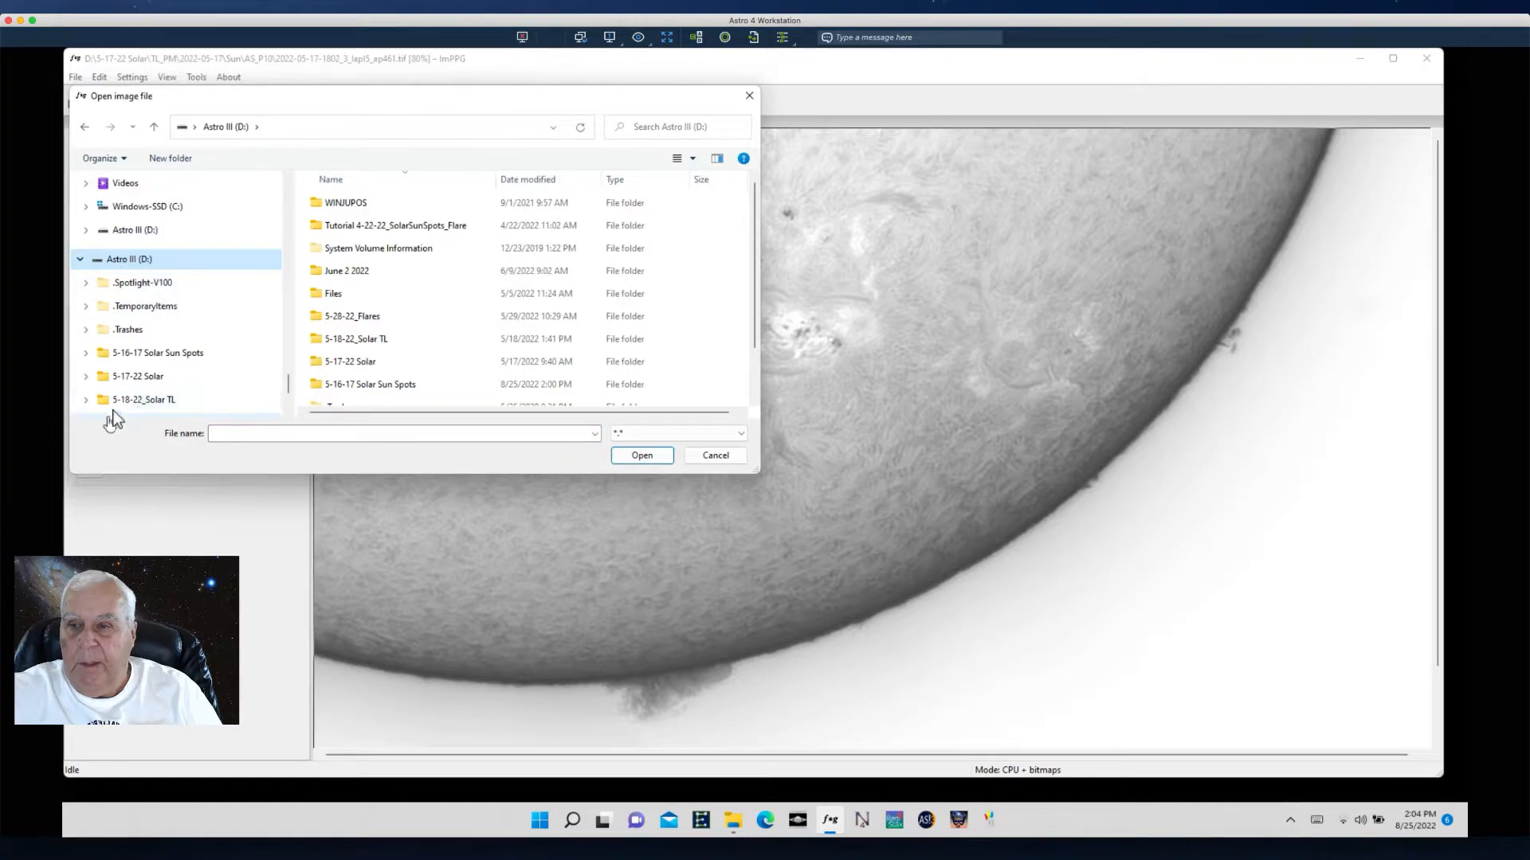
{"action": "left_click", "coordinate": [133, 359]}
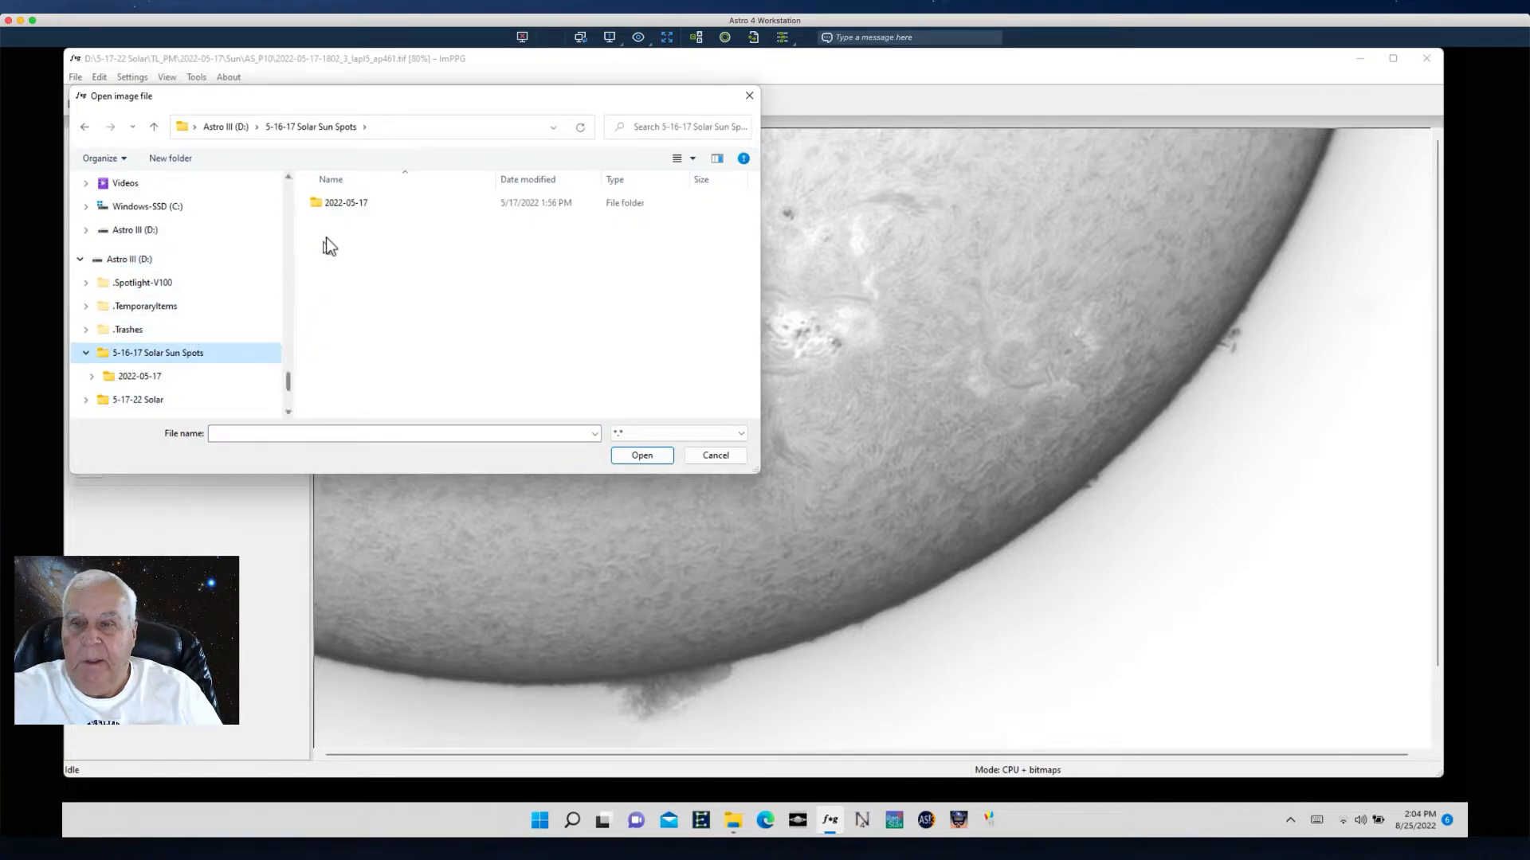
{"action": "double_click", "coordinate": [331, 204]}
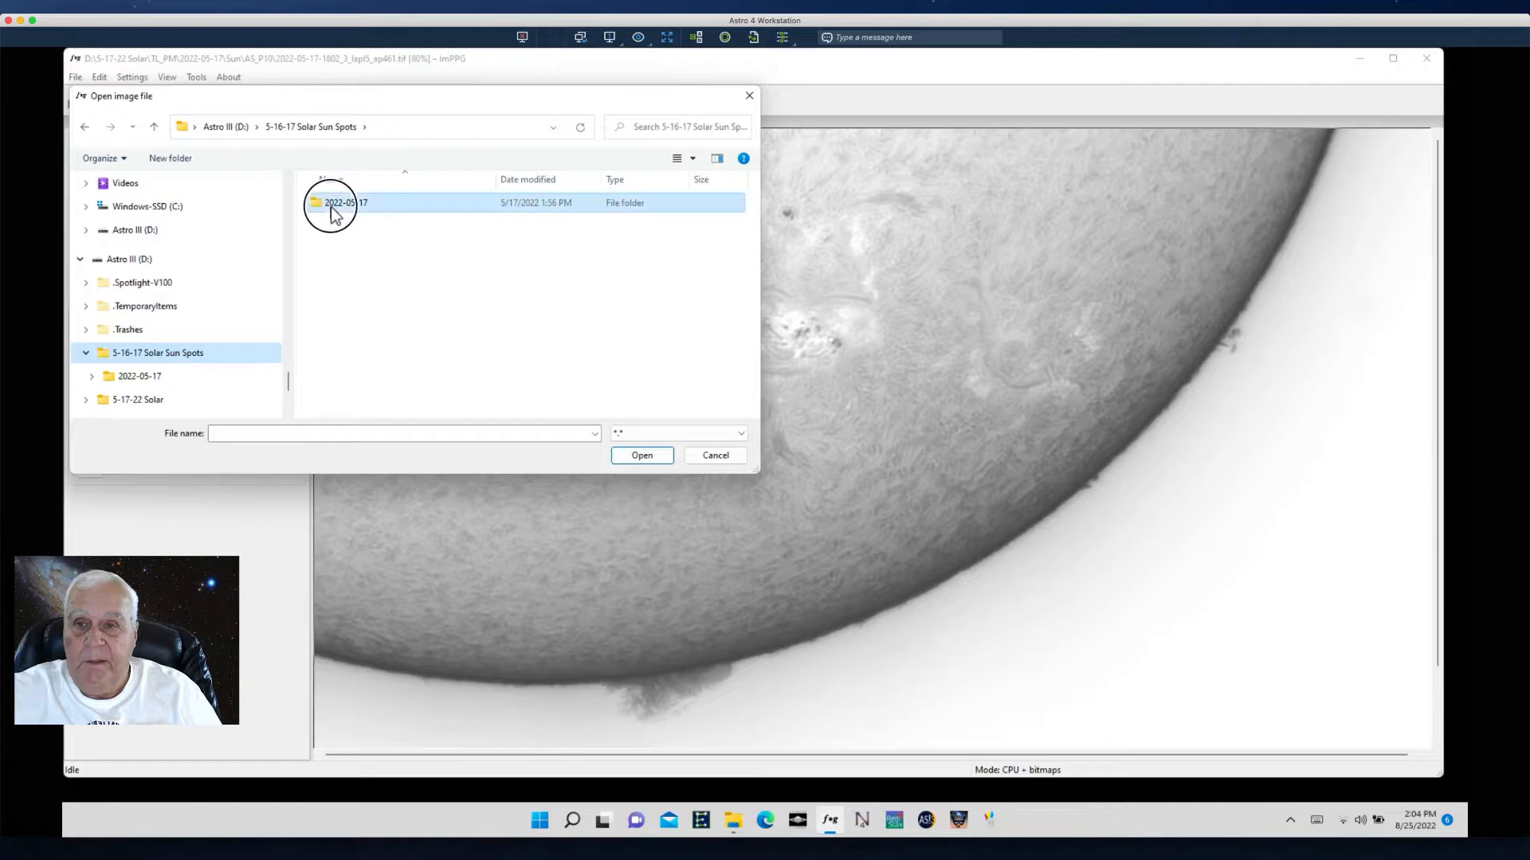
{"action": "left_click", "coordinate": [331, 204]}
{"action": "double_click", "coordinate": [332, 204]}
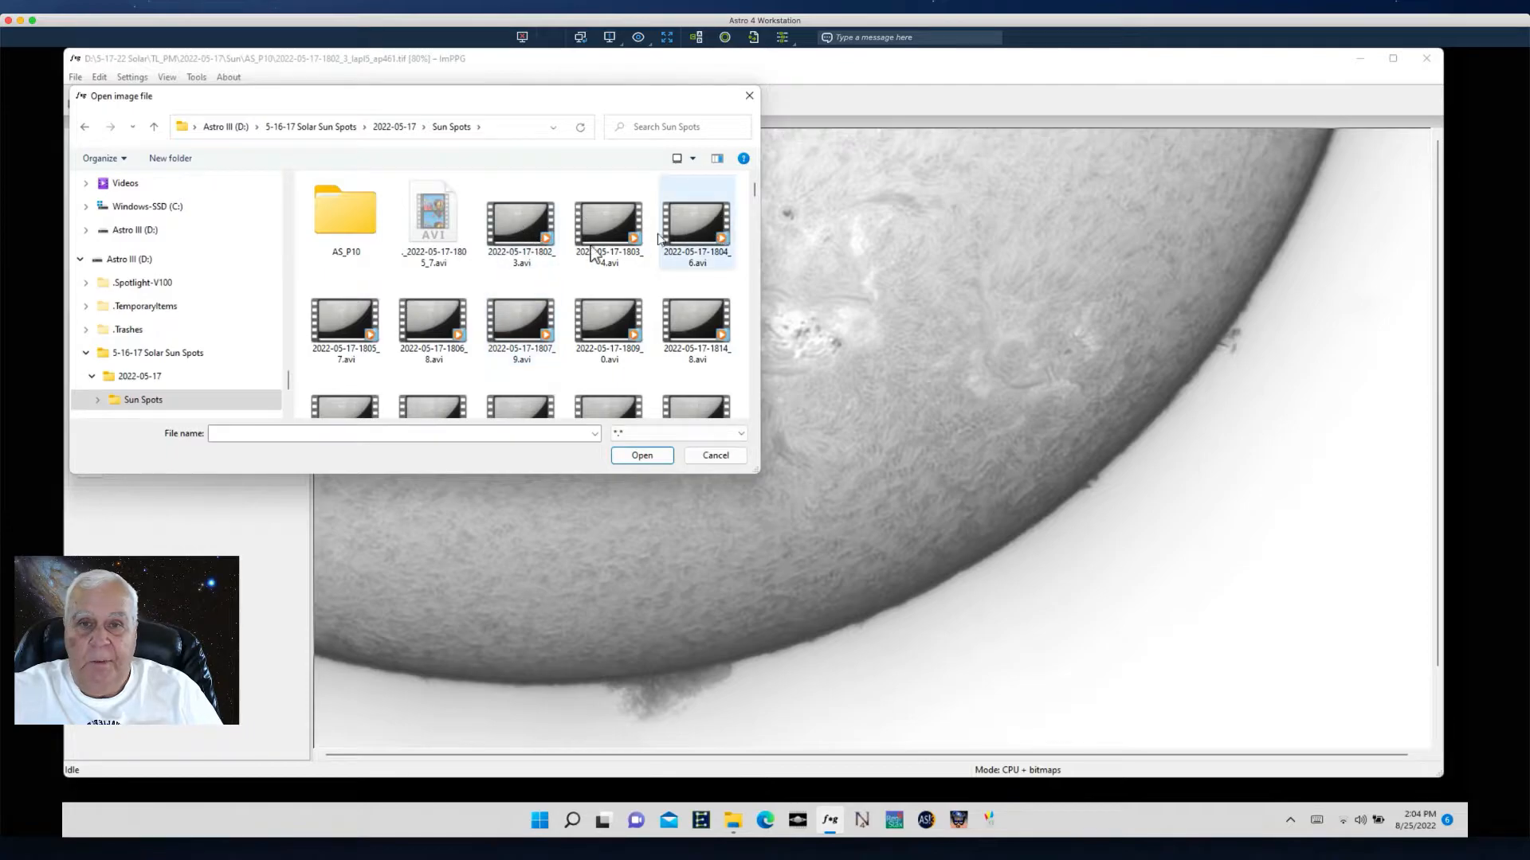
{"action": "double_click", "coordinate": [342, 223]}
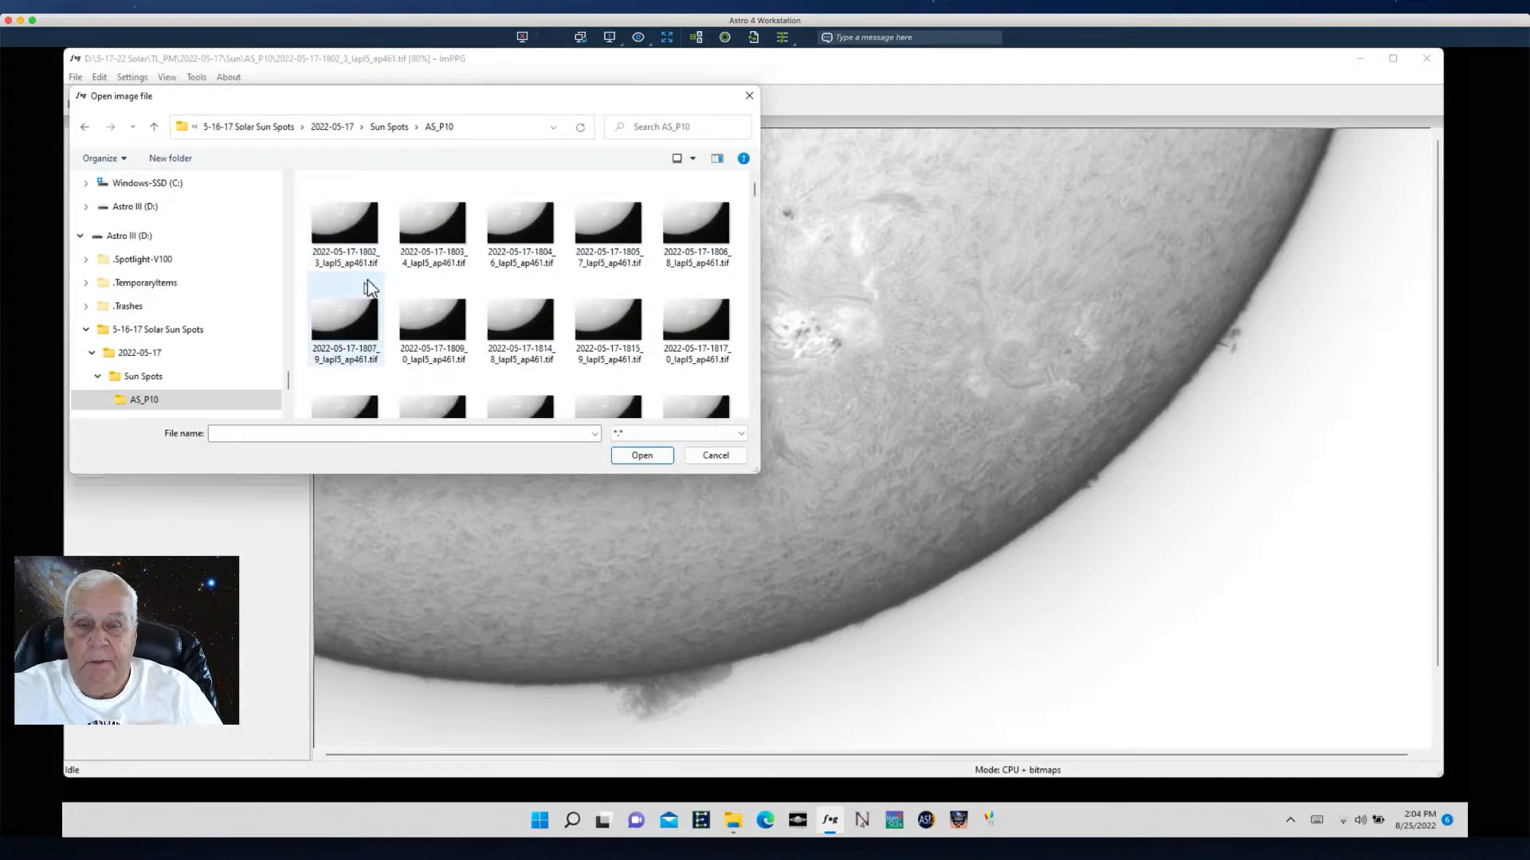
{"action": "left_click", "coordinate": [756, 192]}
{"action": "left_click_drag", "start_coordinate": [753, 192], "coordinate": [751, 170]}
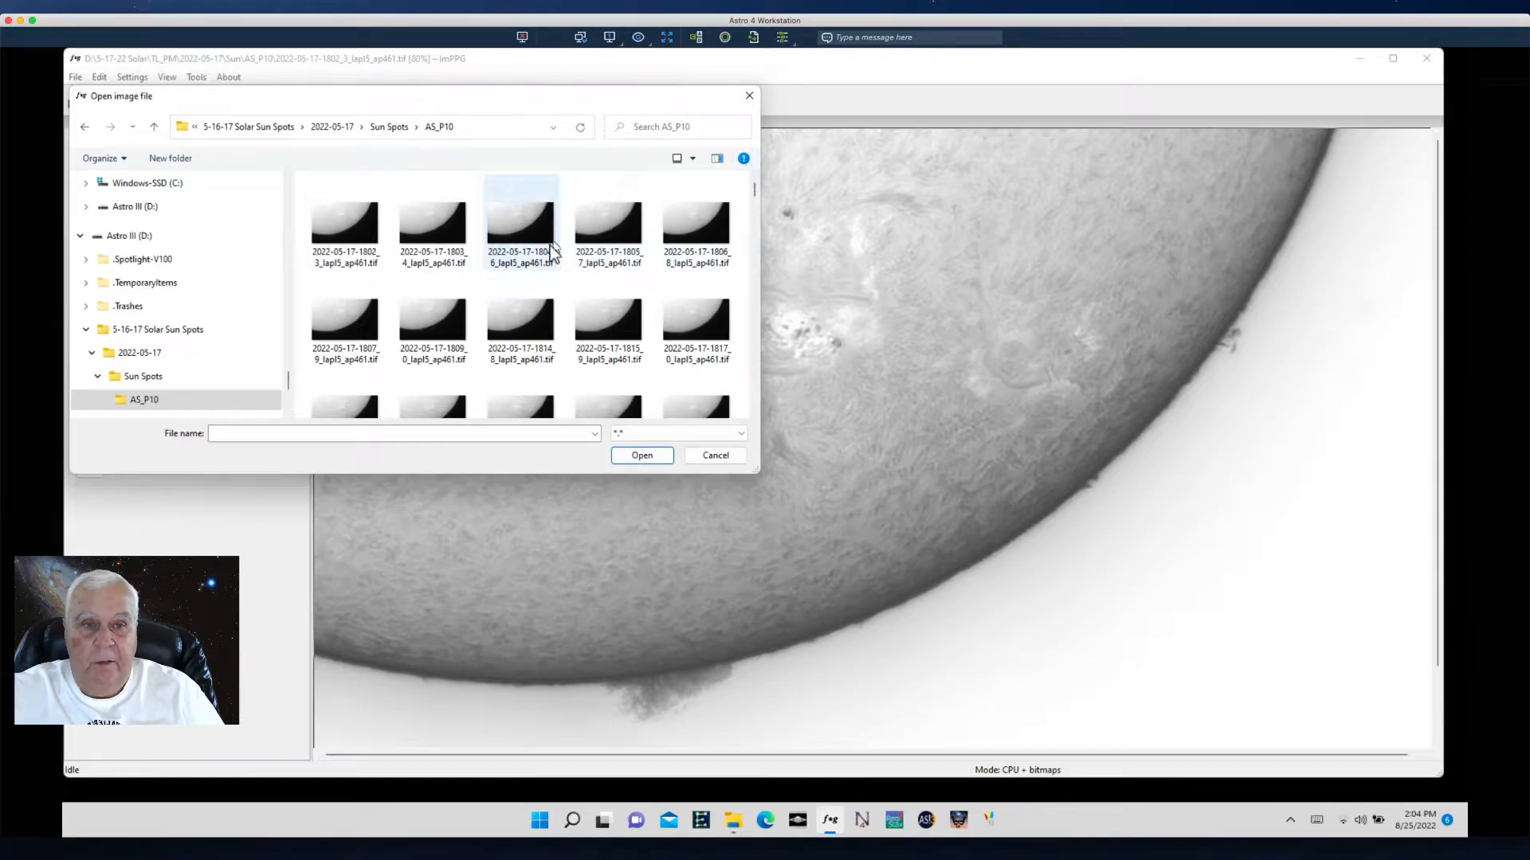
{"action": "left_click", "coordinate": [344, 232]}
{"action": "left_click", "coordinate": [641, 456]}
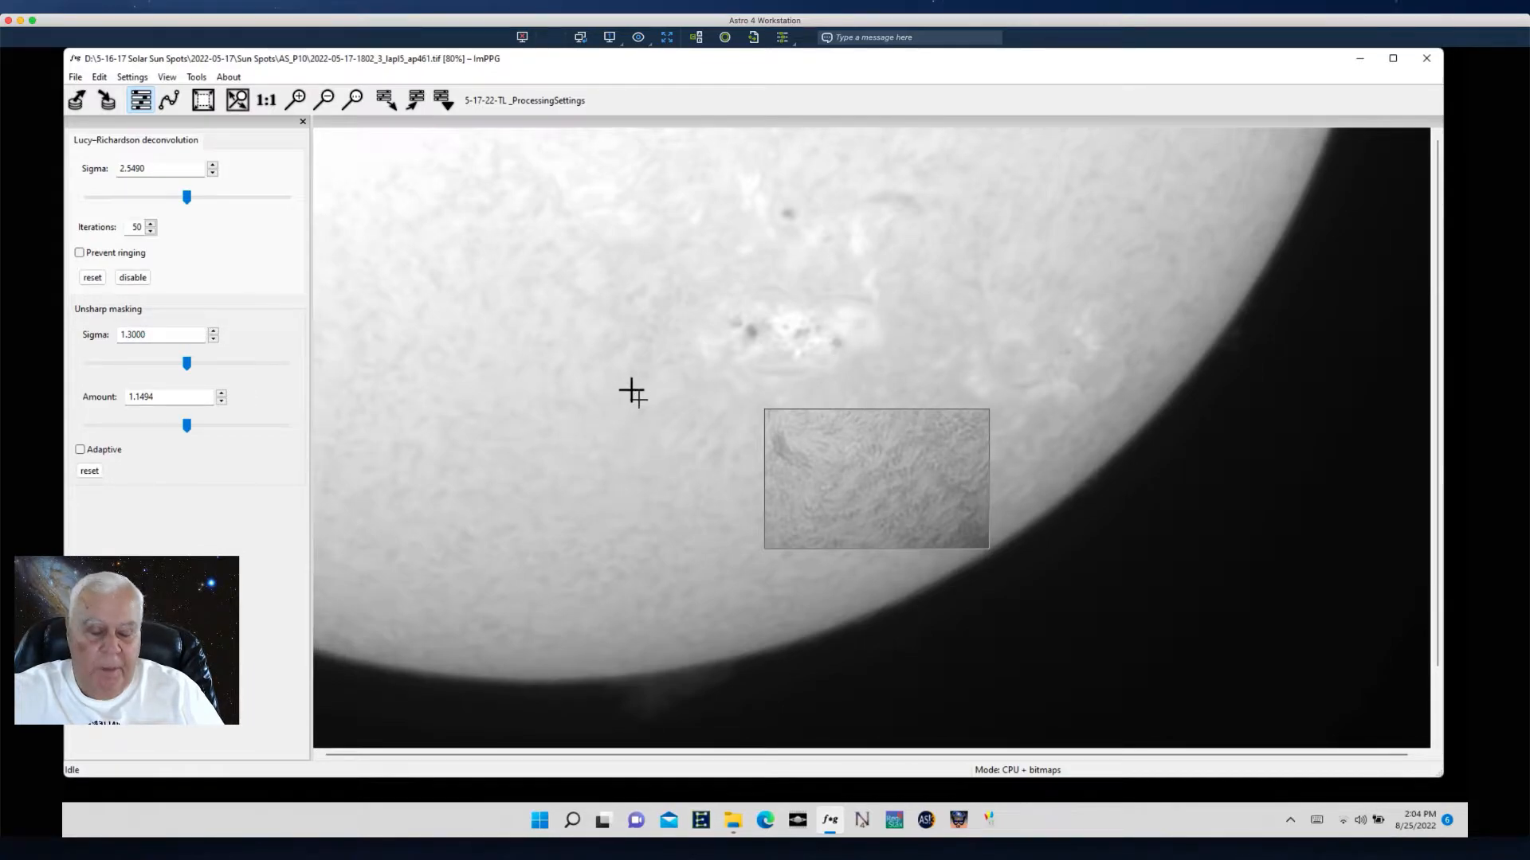
- Select a processing region around the central sunspot group
{"action": "left_click", "coordinate": [859, 464]}
{"action": "left_click_drag", "start_coordinate": [630, 247], "coordinate": [918, 377]}
{"action": "left_click_drag", "start_coordinate": [431, 222], "coordinate": [1009, 518]}
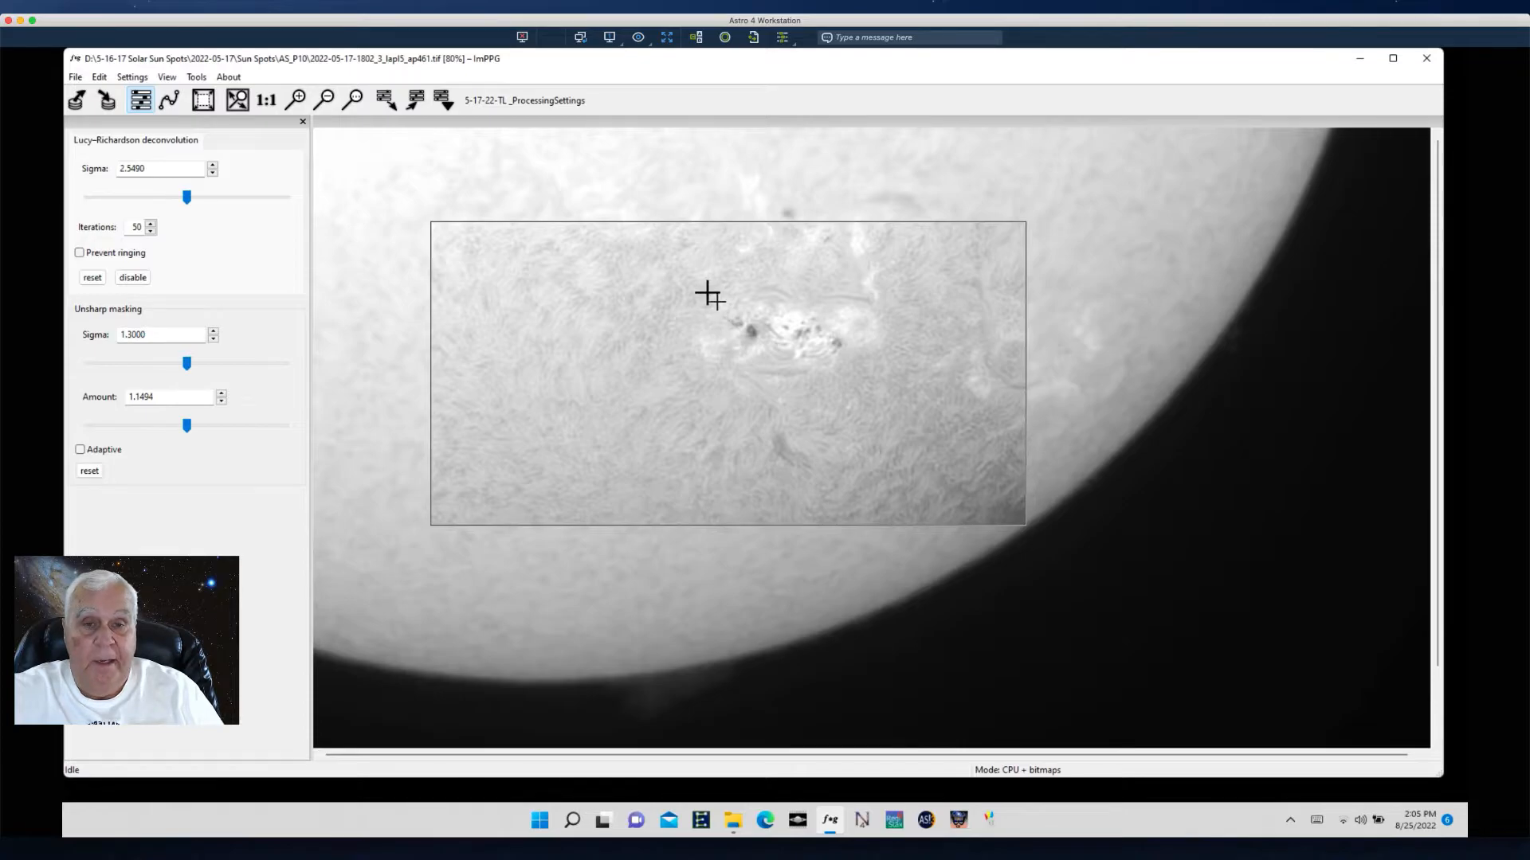
- Close ImPPG and relaunch it to start over with default processing settings
{"action": "left_click", "coordinate": [98, 78]}
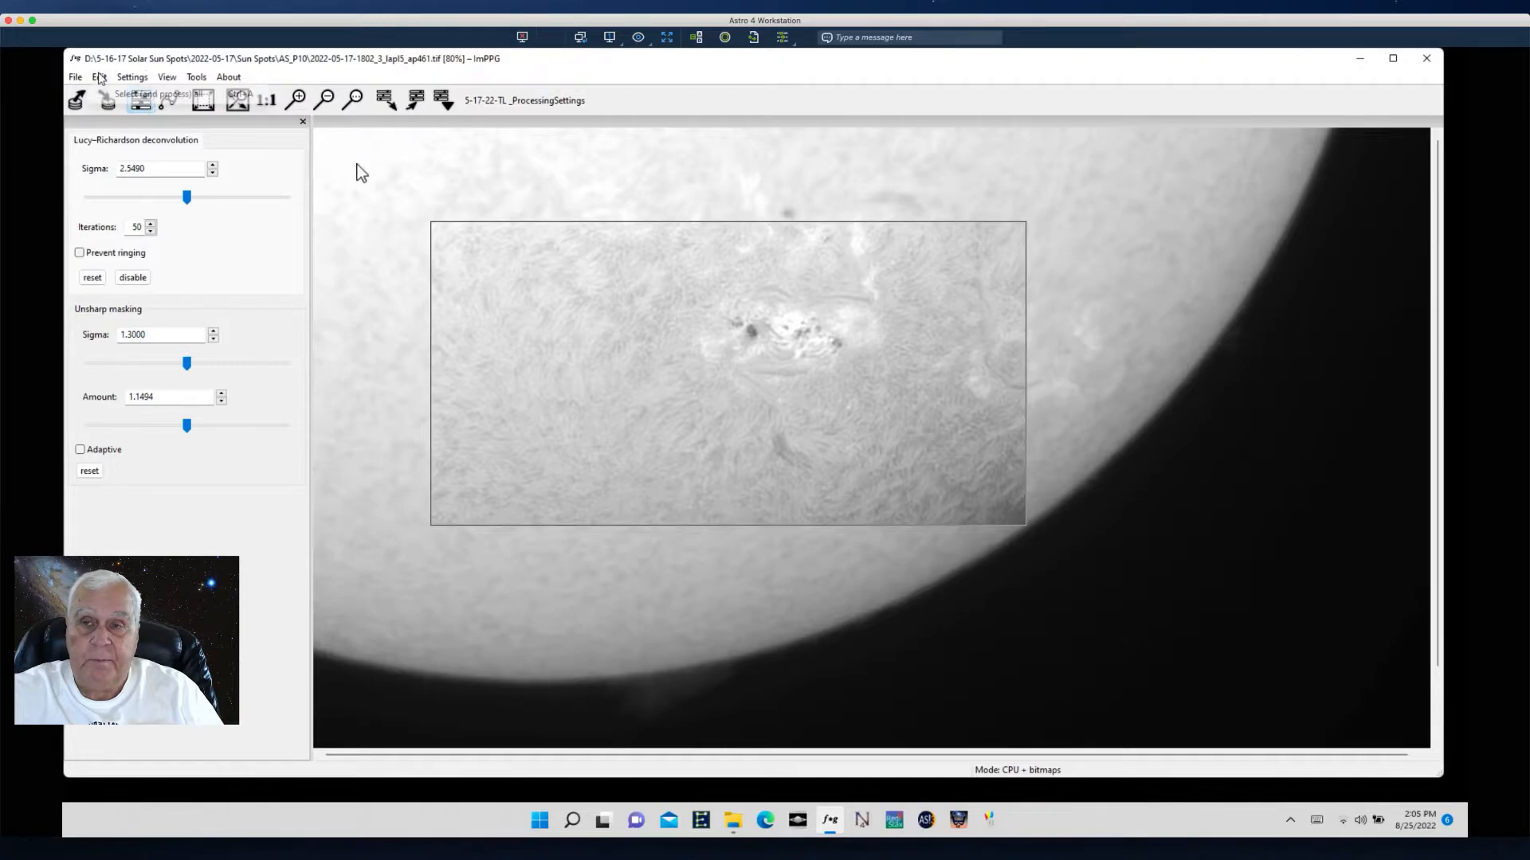
{"action": "left_click", "coordinate": [141, 99]}
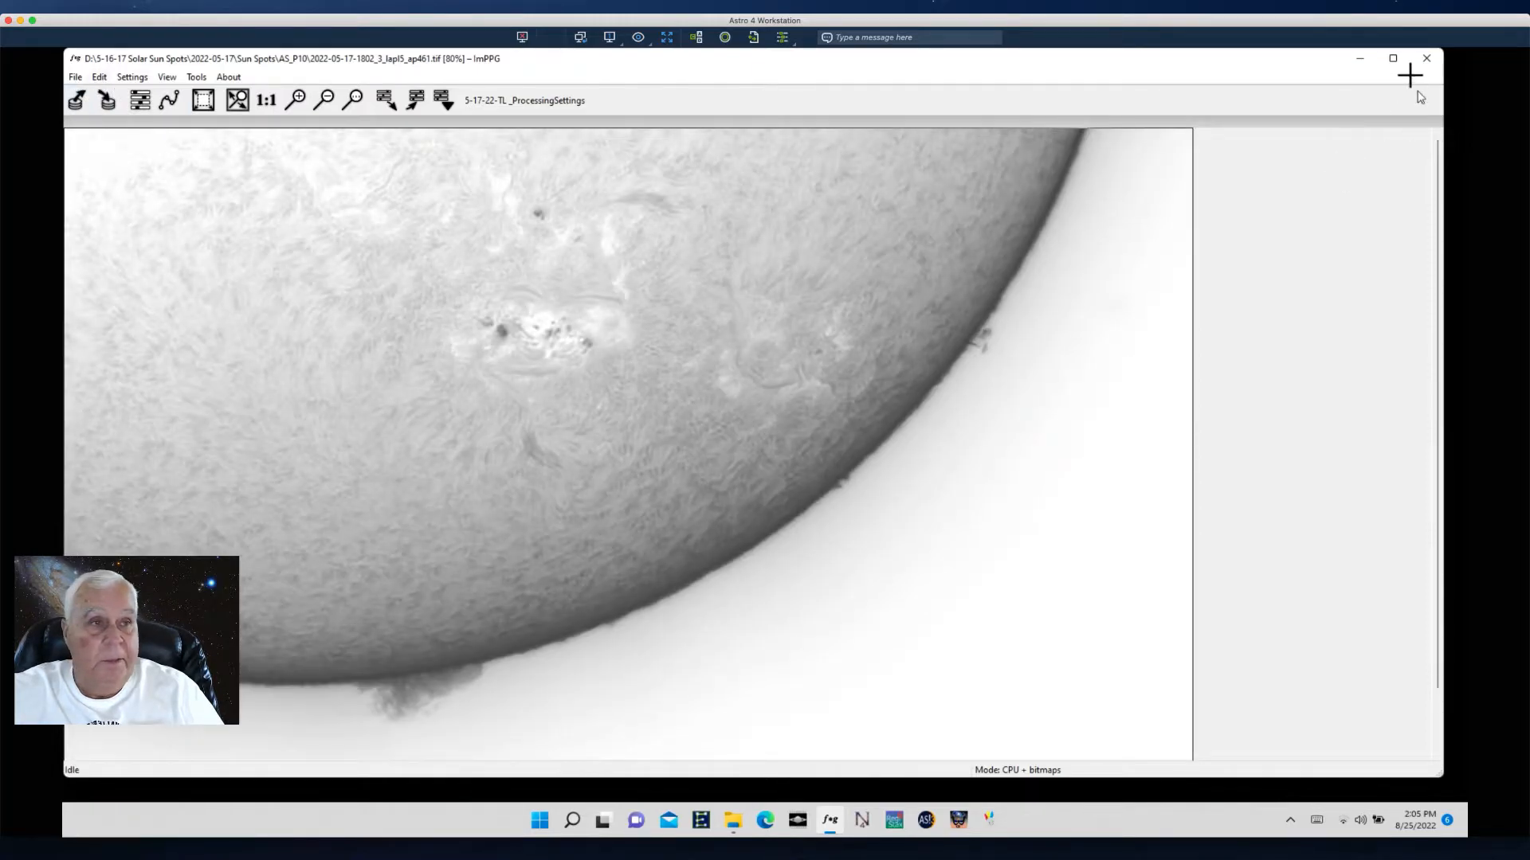
{"action": "left_click", "coordinate": [1426, 62]}
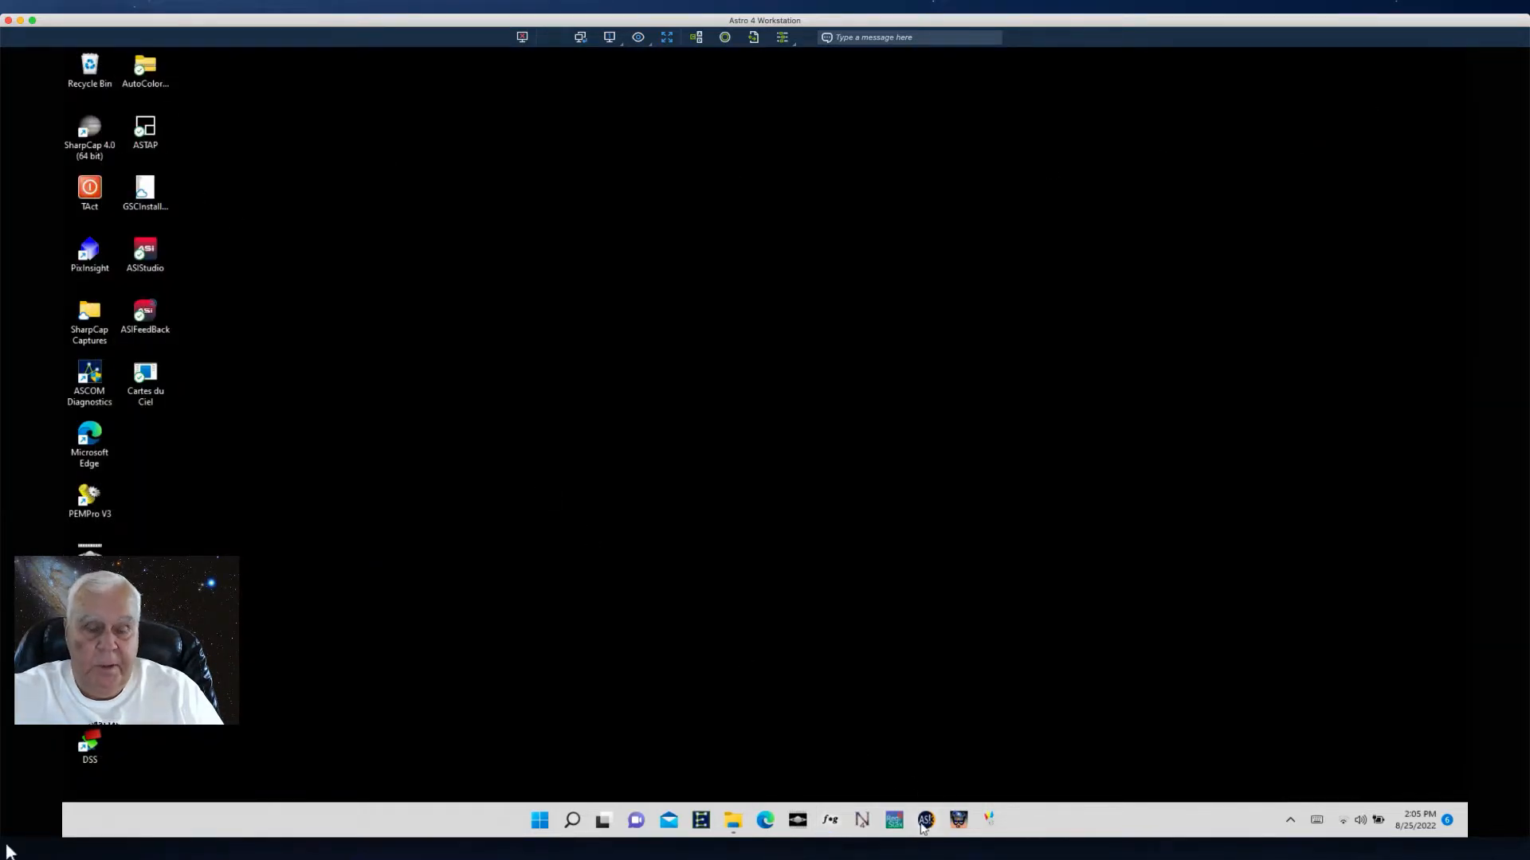
{"action": "left_click", "coordinate": [829, 821]}
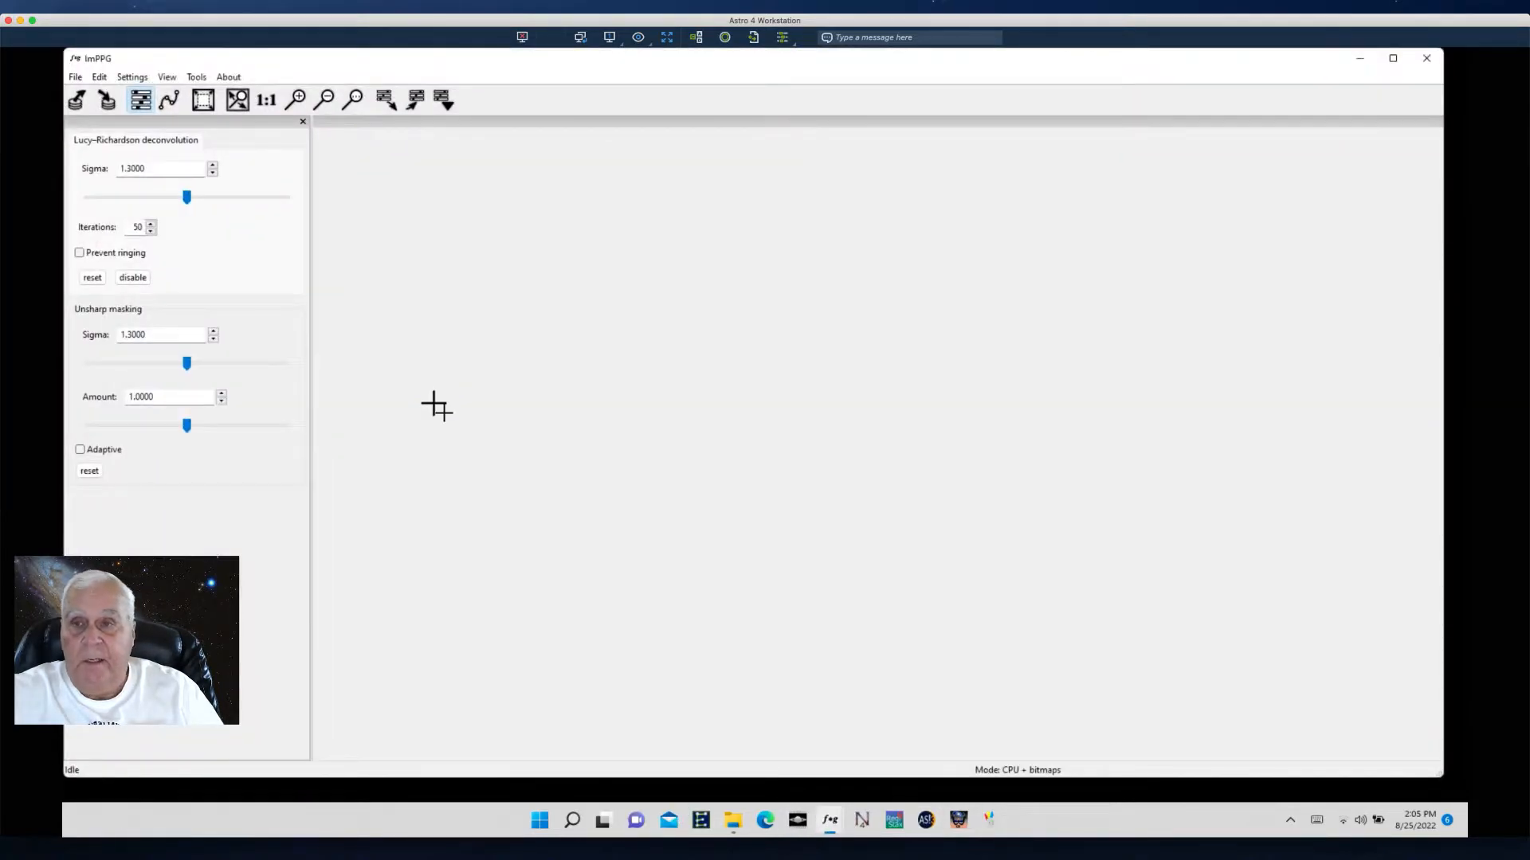
{"action": "left_click", "coordinate": [75, 77]}
{"action": "left_click", "coordinate": [104, 94]}
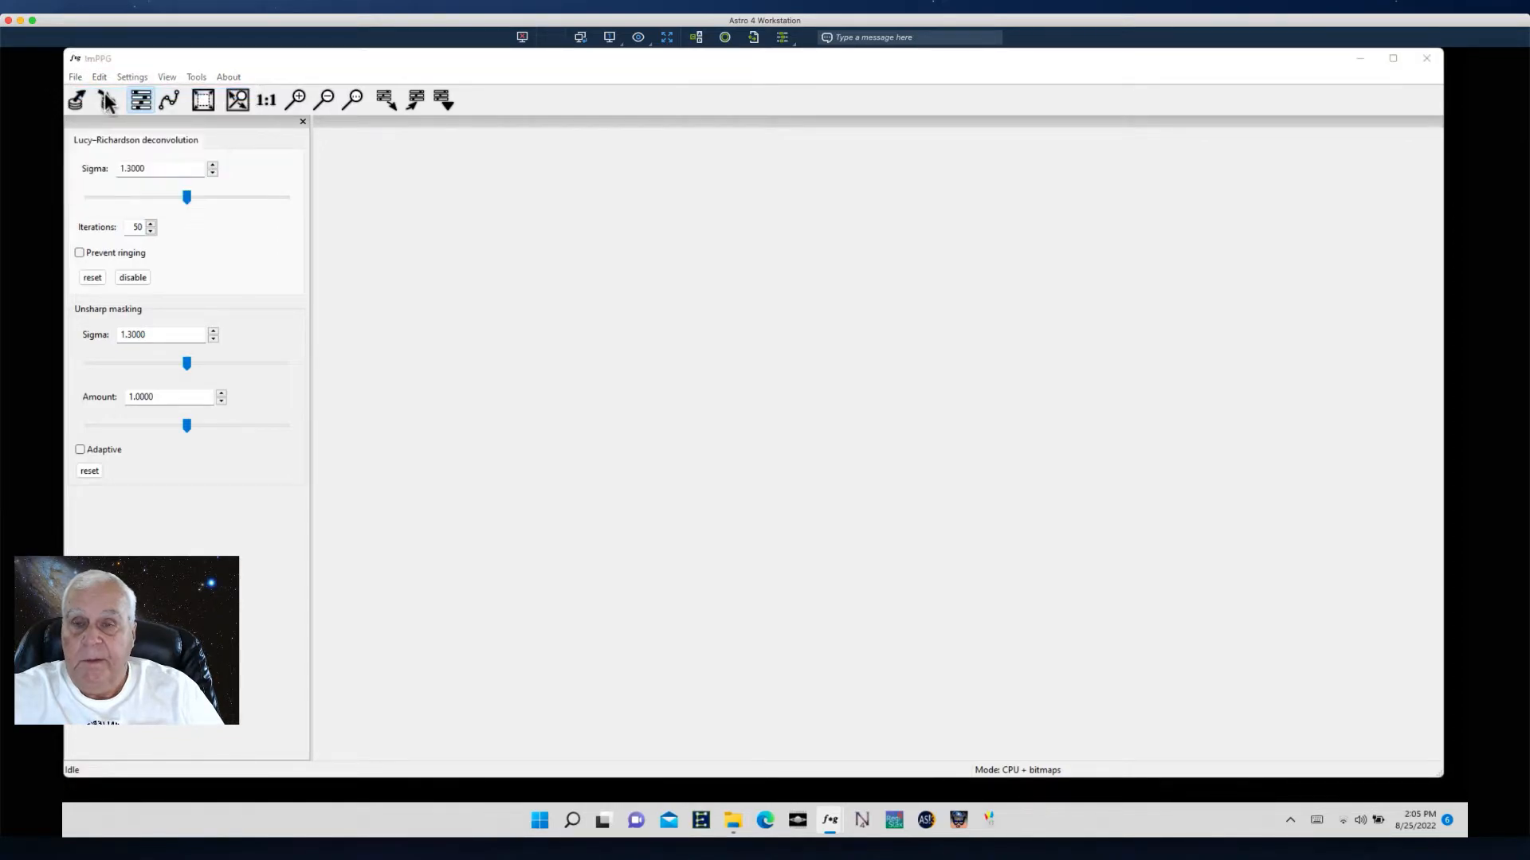
{"action": "left_click", "coordinate": [355, 231]}
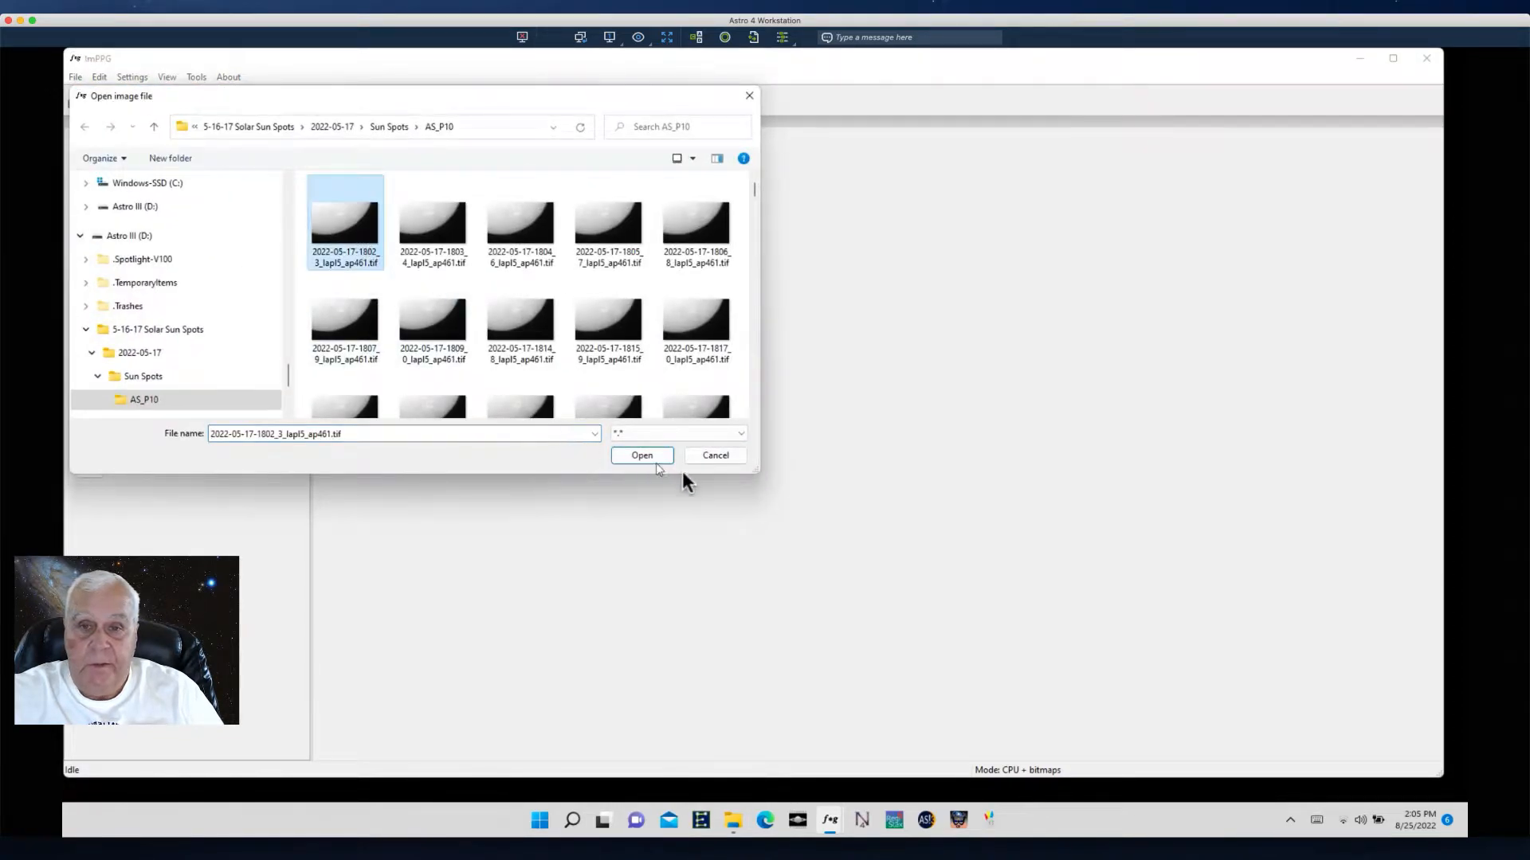
{"action": "left_click", "coordinate": [642, 456]}
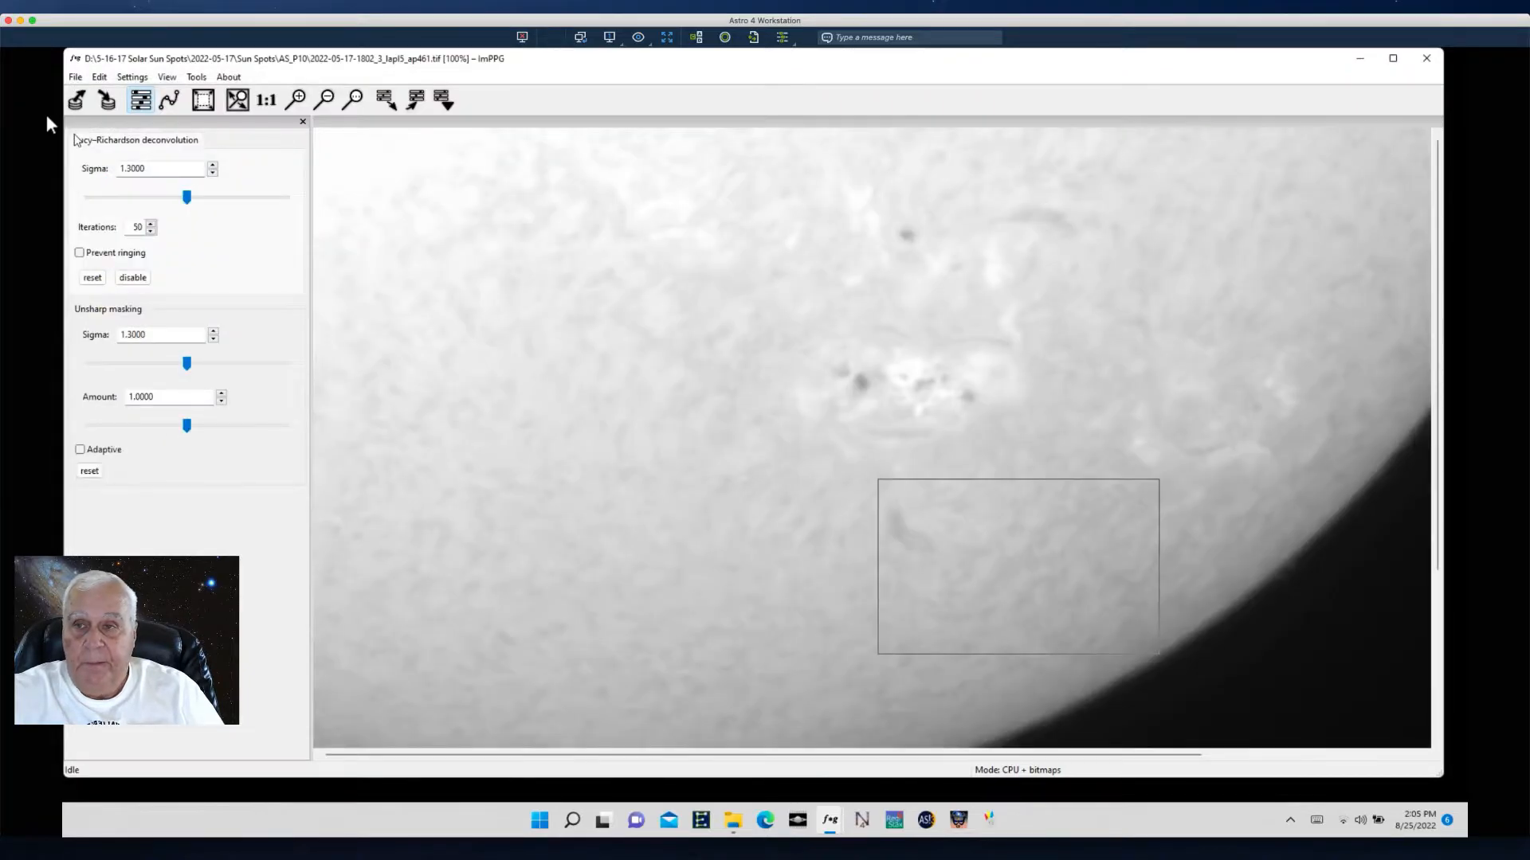
- Select the entire image for processing instead of a small region
{"action": "left_click", "coordinate": [130, 77]}
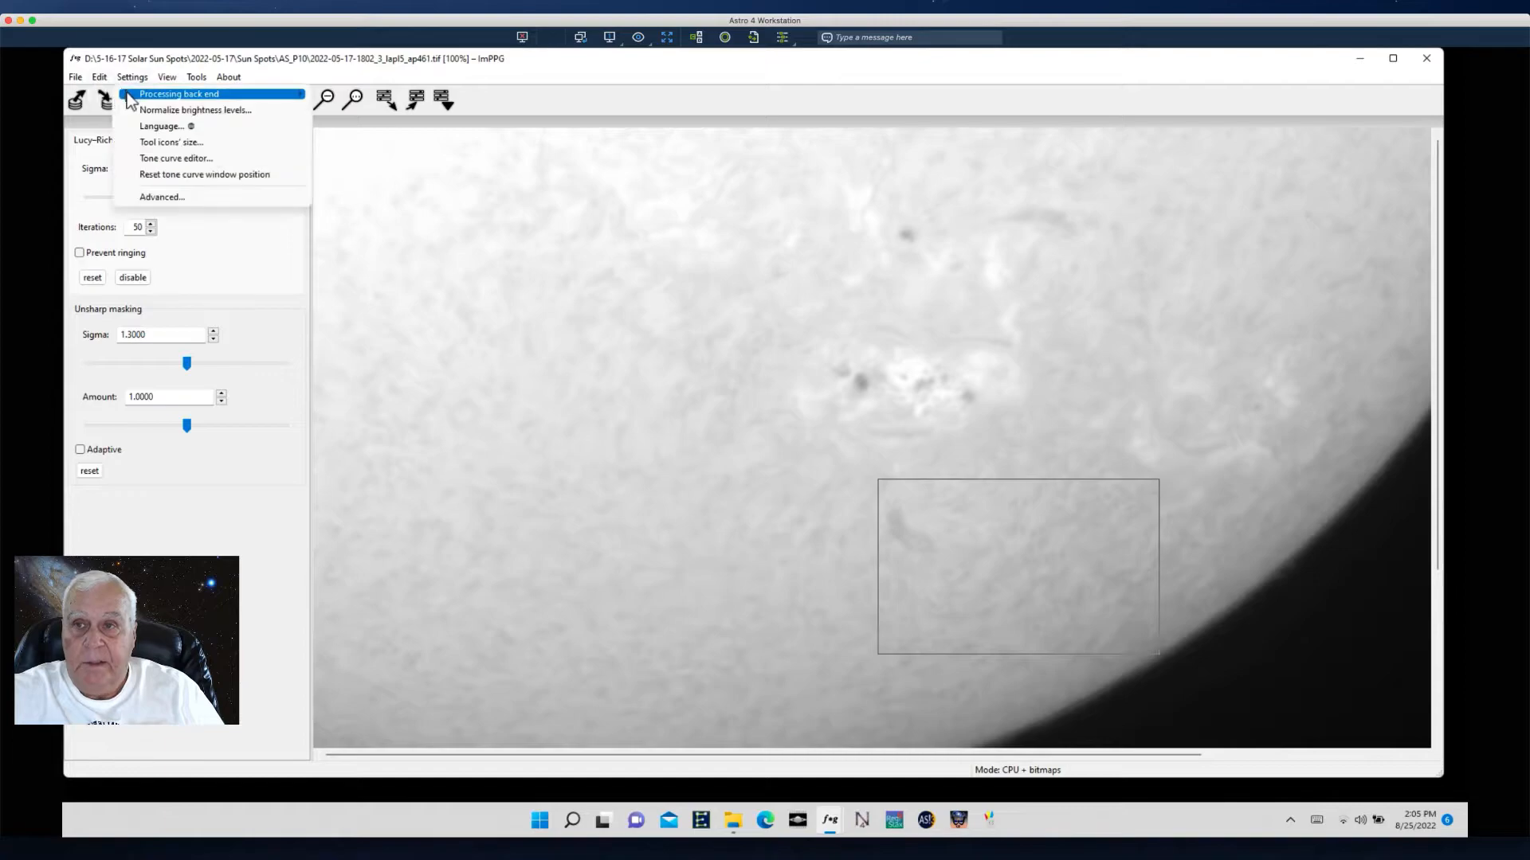
{"action": "left_click", "coordinate": [97, 78]}
{"action": "left_click", "coordinate": [99, 81]}
{"action": "left_click", "coordinate": [130, 97]}
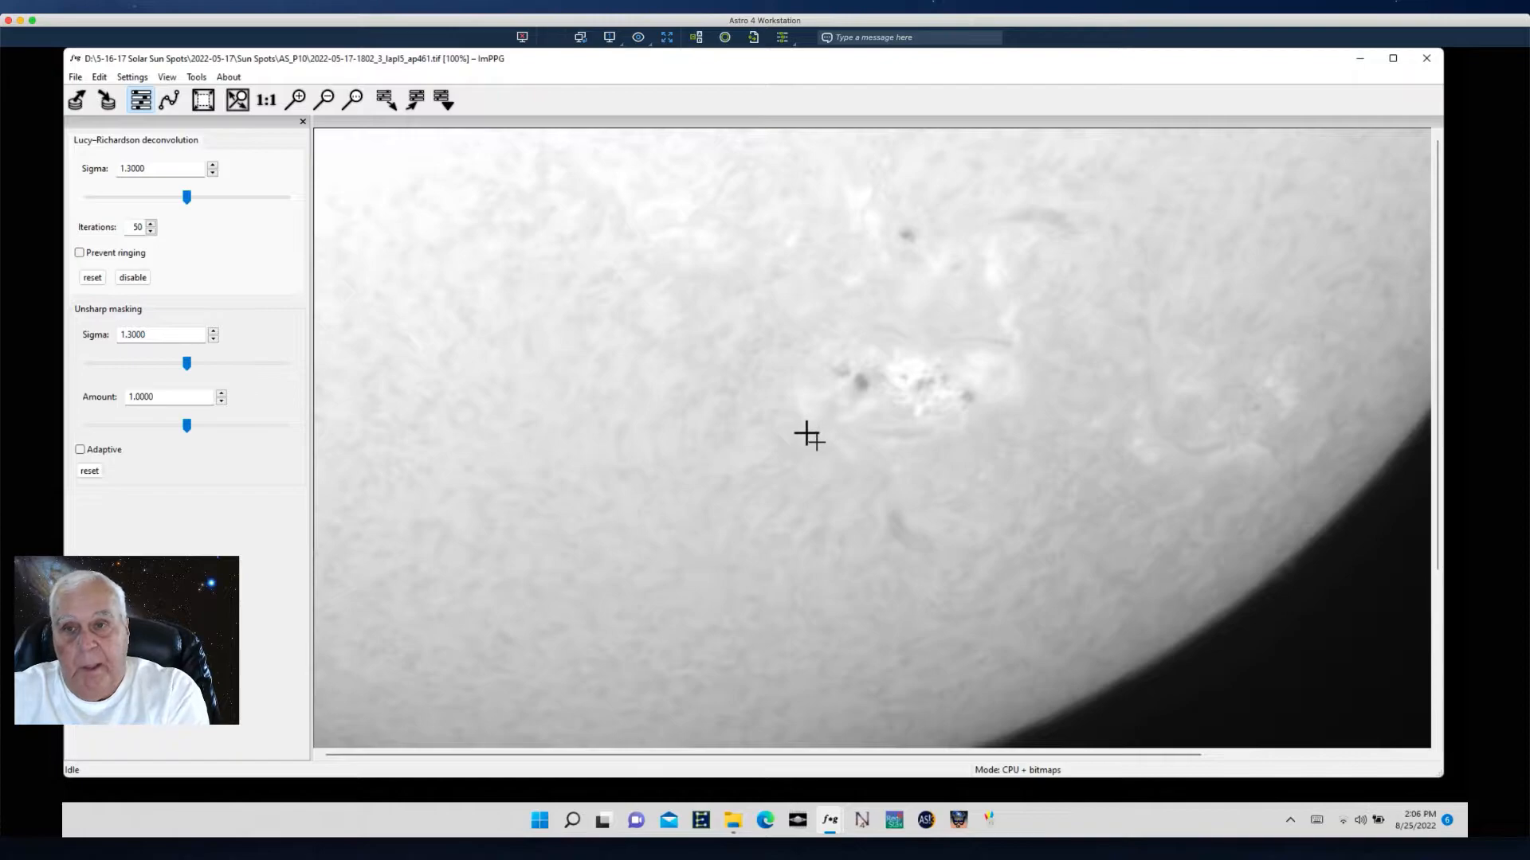
- Zoom out and open the tone curve editor
{"action": "left_click", "coordinate": [326, 100]}
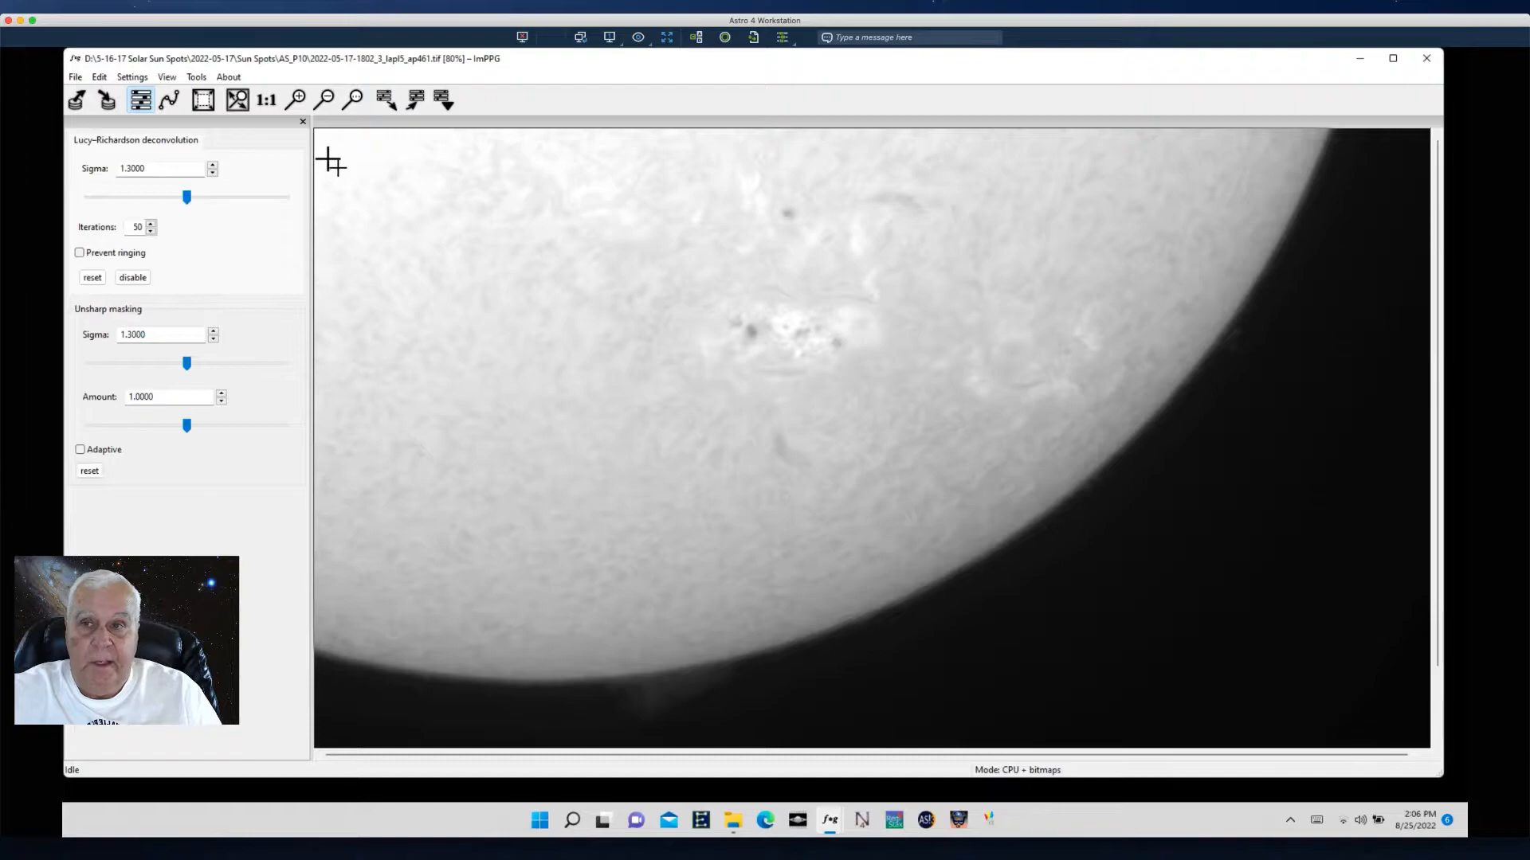
{"action": "left_click", "coordinate": [171, 98]}
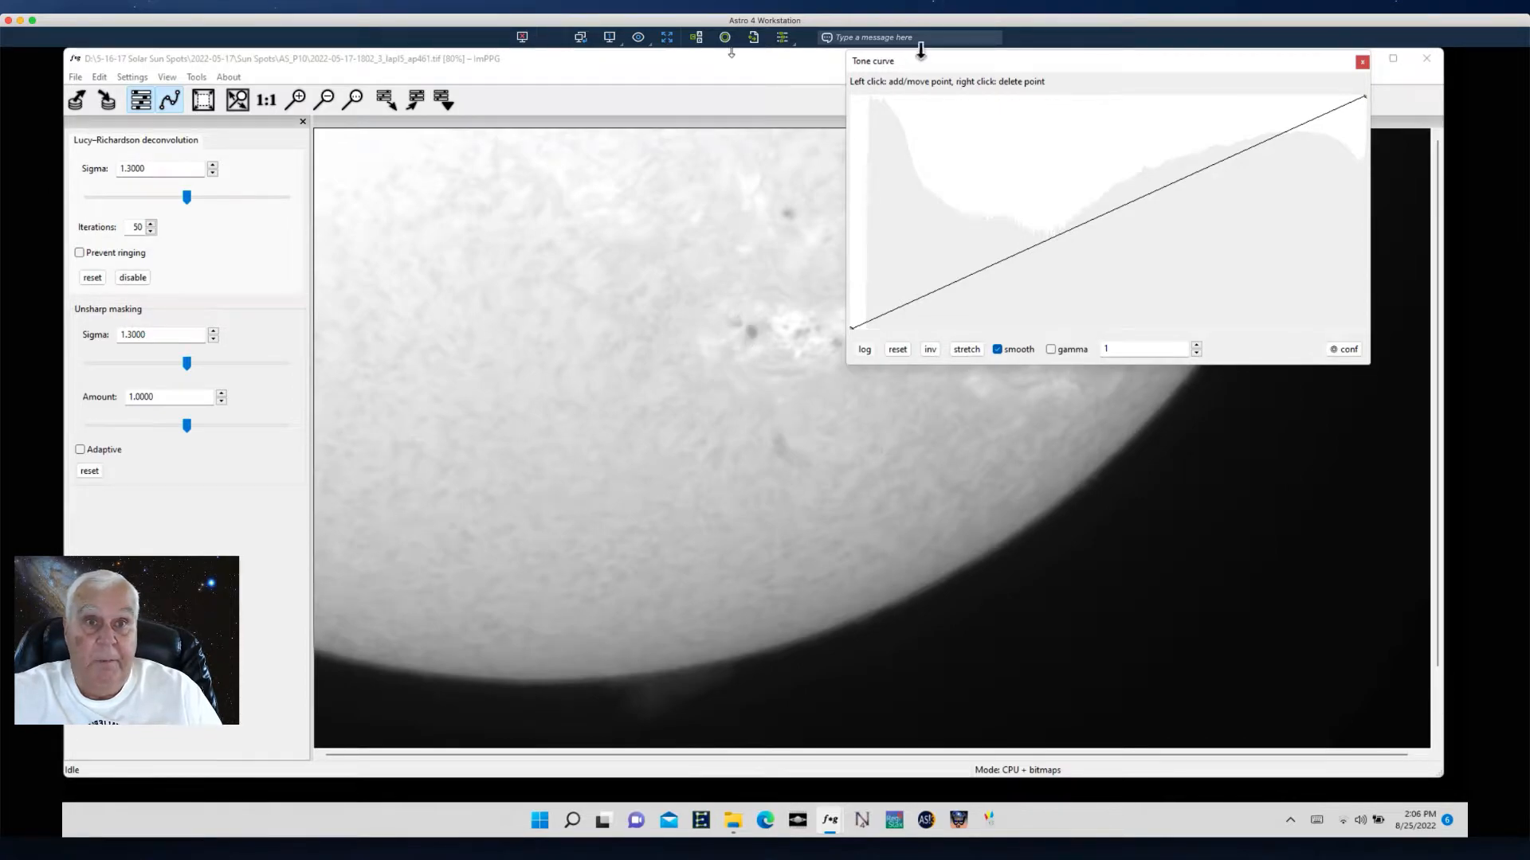
{"action": "left_click_drag", "start_coordinate": [958, 61], "coordinate": [900, 110]}
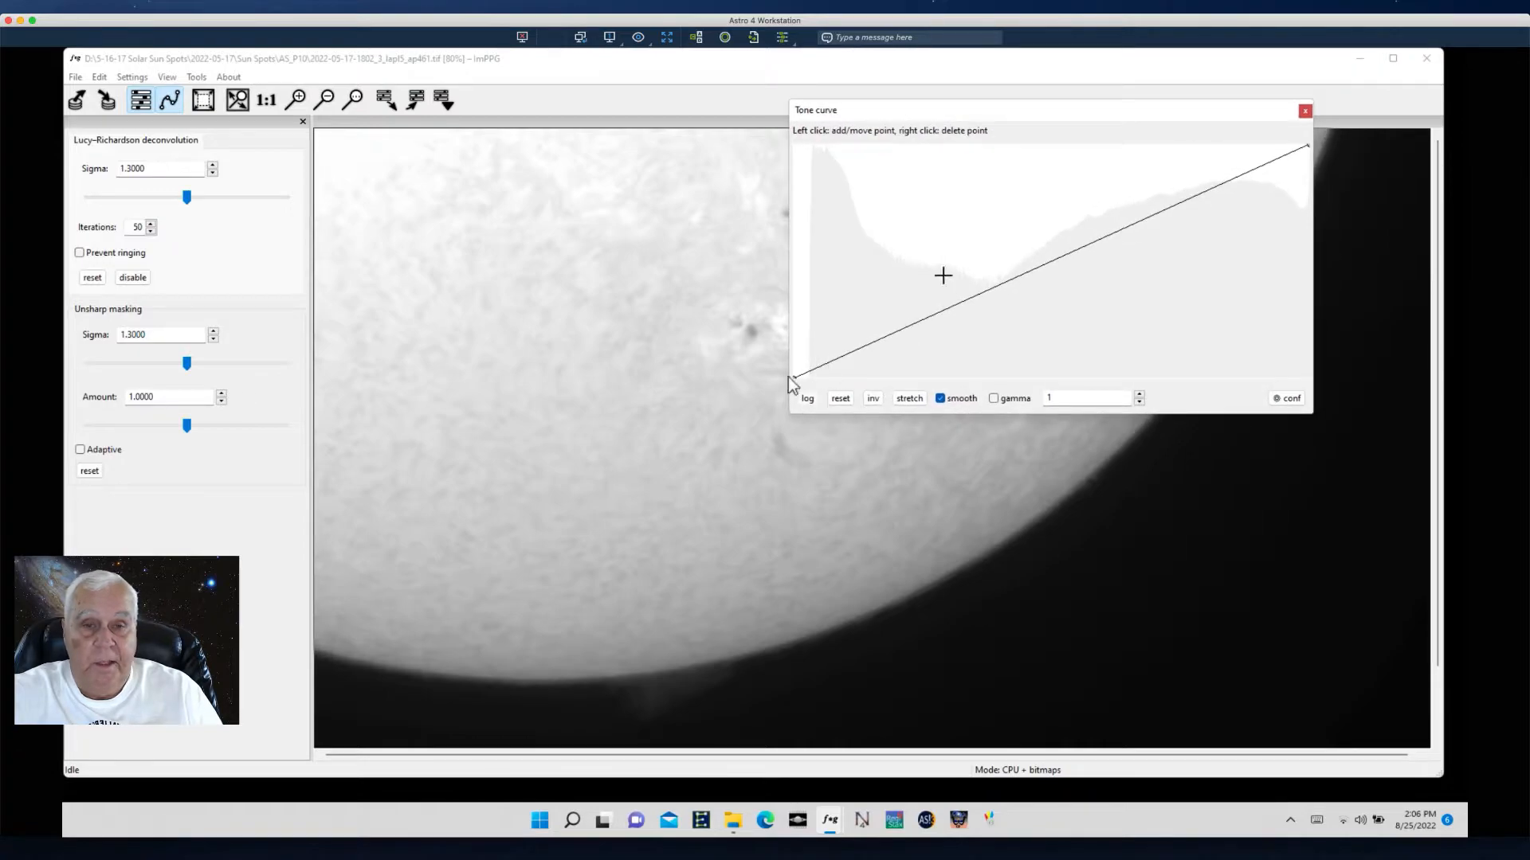
- Add a midpoint to the tone curve and raise its black endpoint to the top, inverting the dark end
{"action": "left_click_drag", "start_coordinate": [793, 378], "coordinate": [804, 378]}
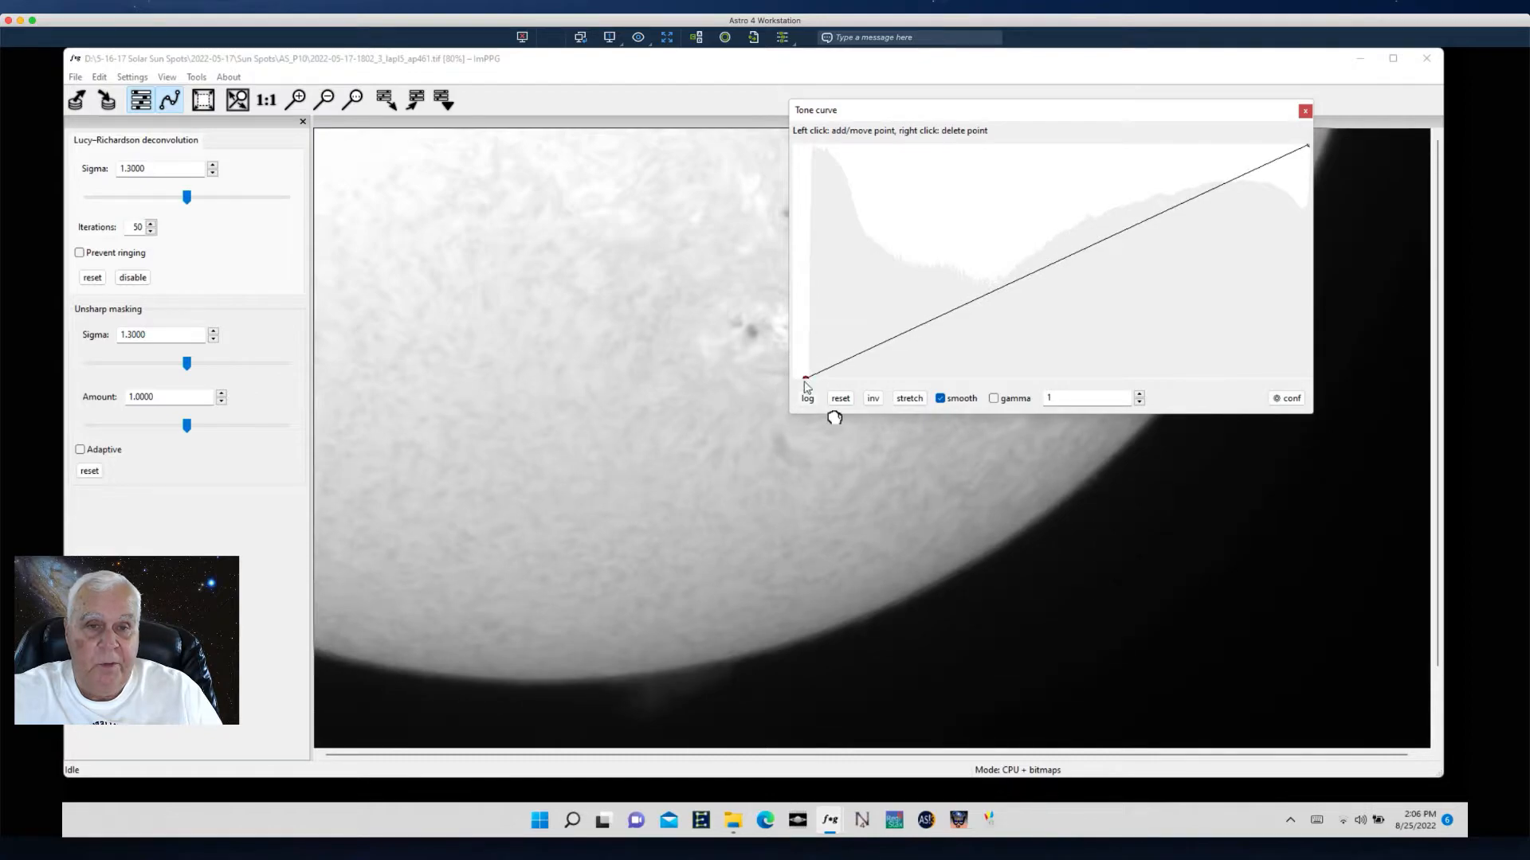
{"action": "left_click", "coordinate": [926, 324]}
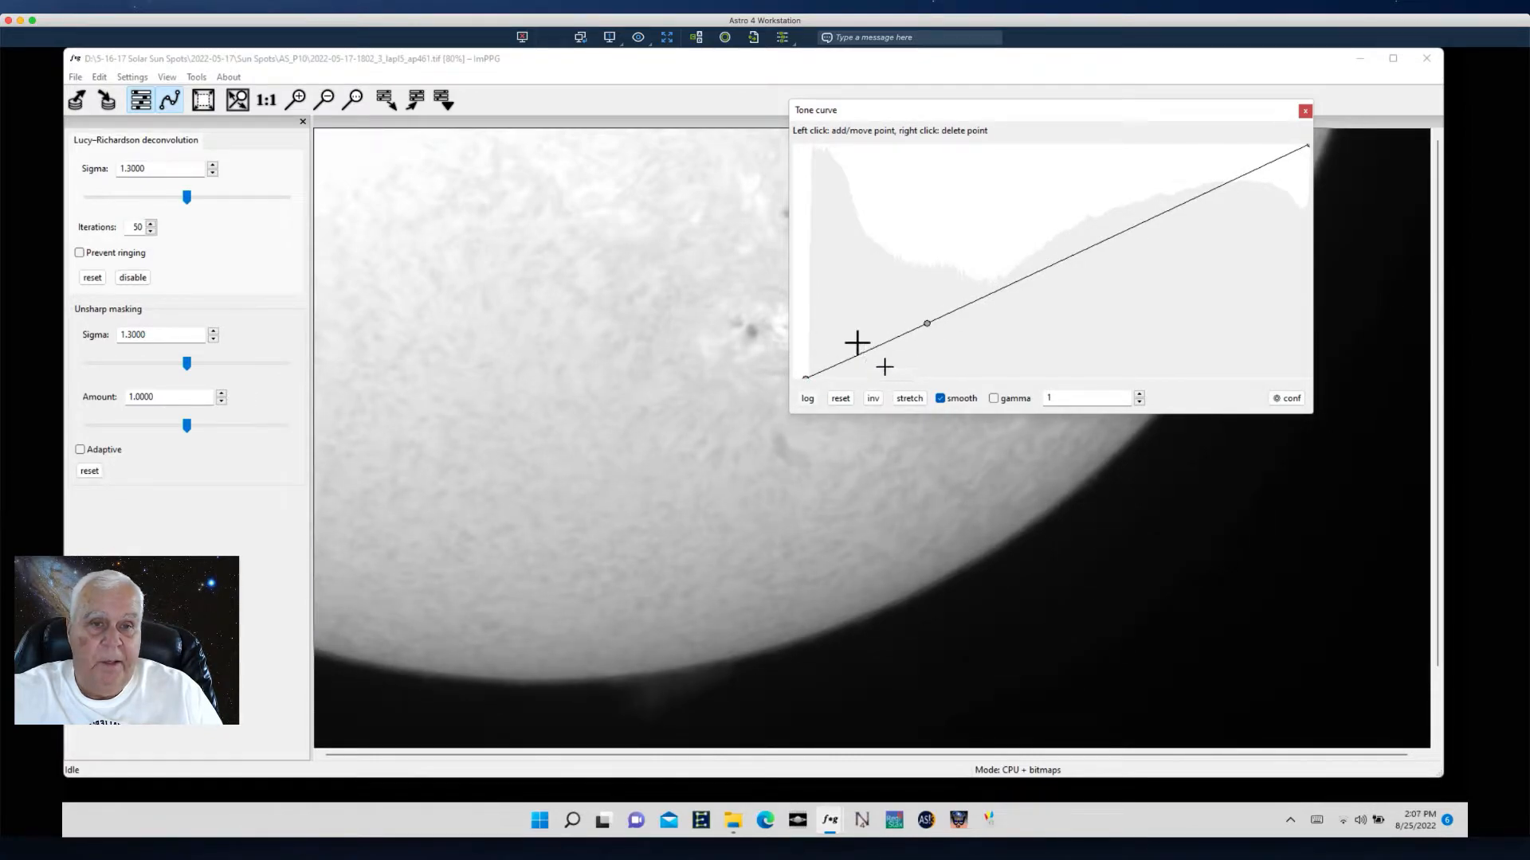
{"action": "left_click_drag", "start_coordinate": [857, 351], "coordinate": [809, 146]}
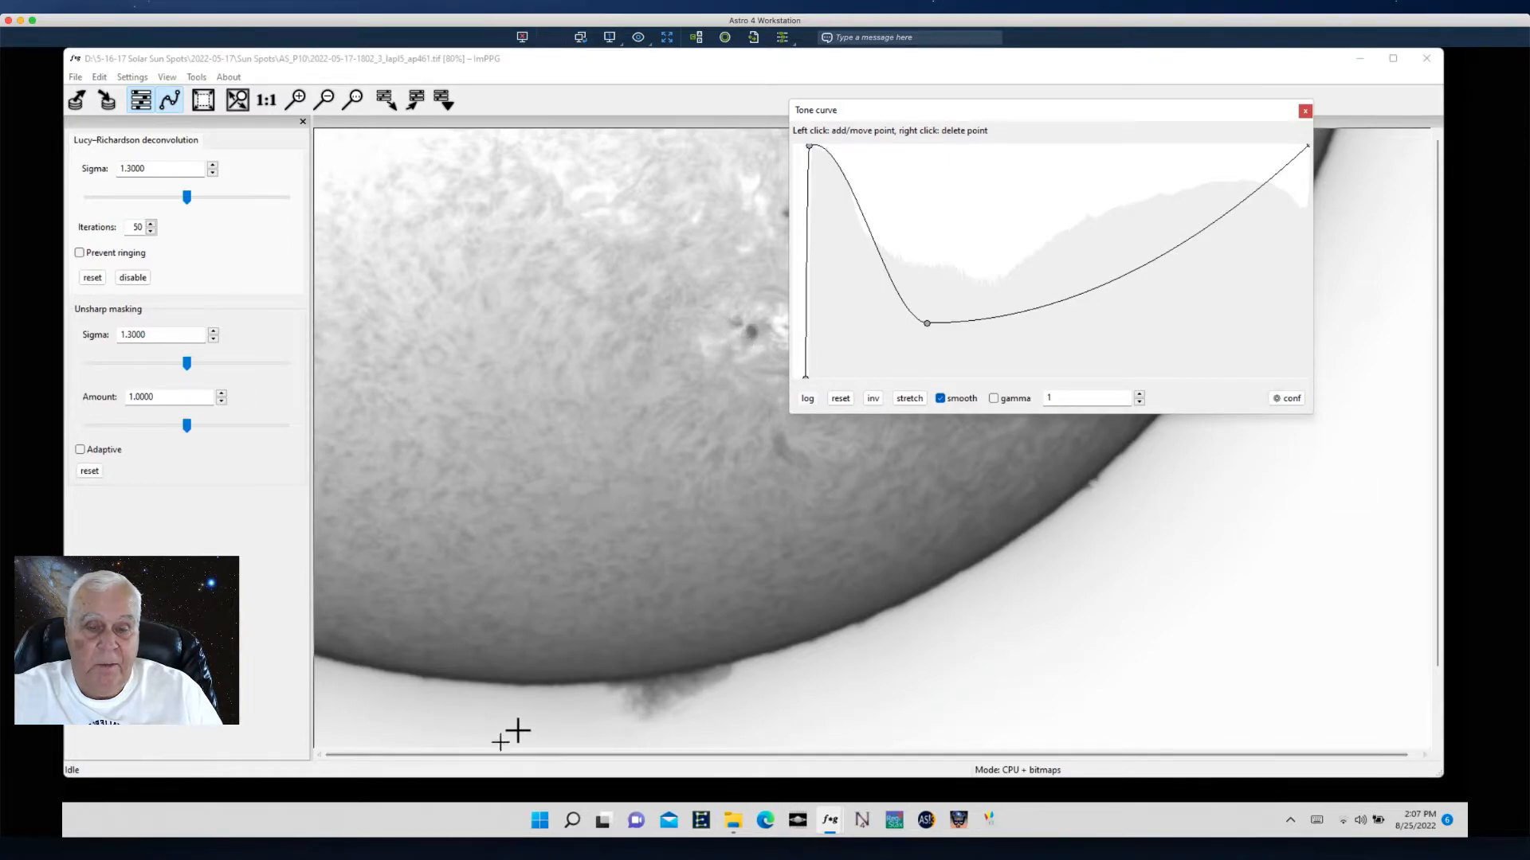
{"action": "left_click_drag", "start_coordinate": [1103, 114], "coordinate": [431, 123]}
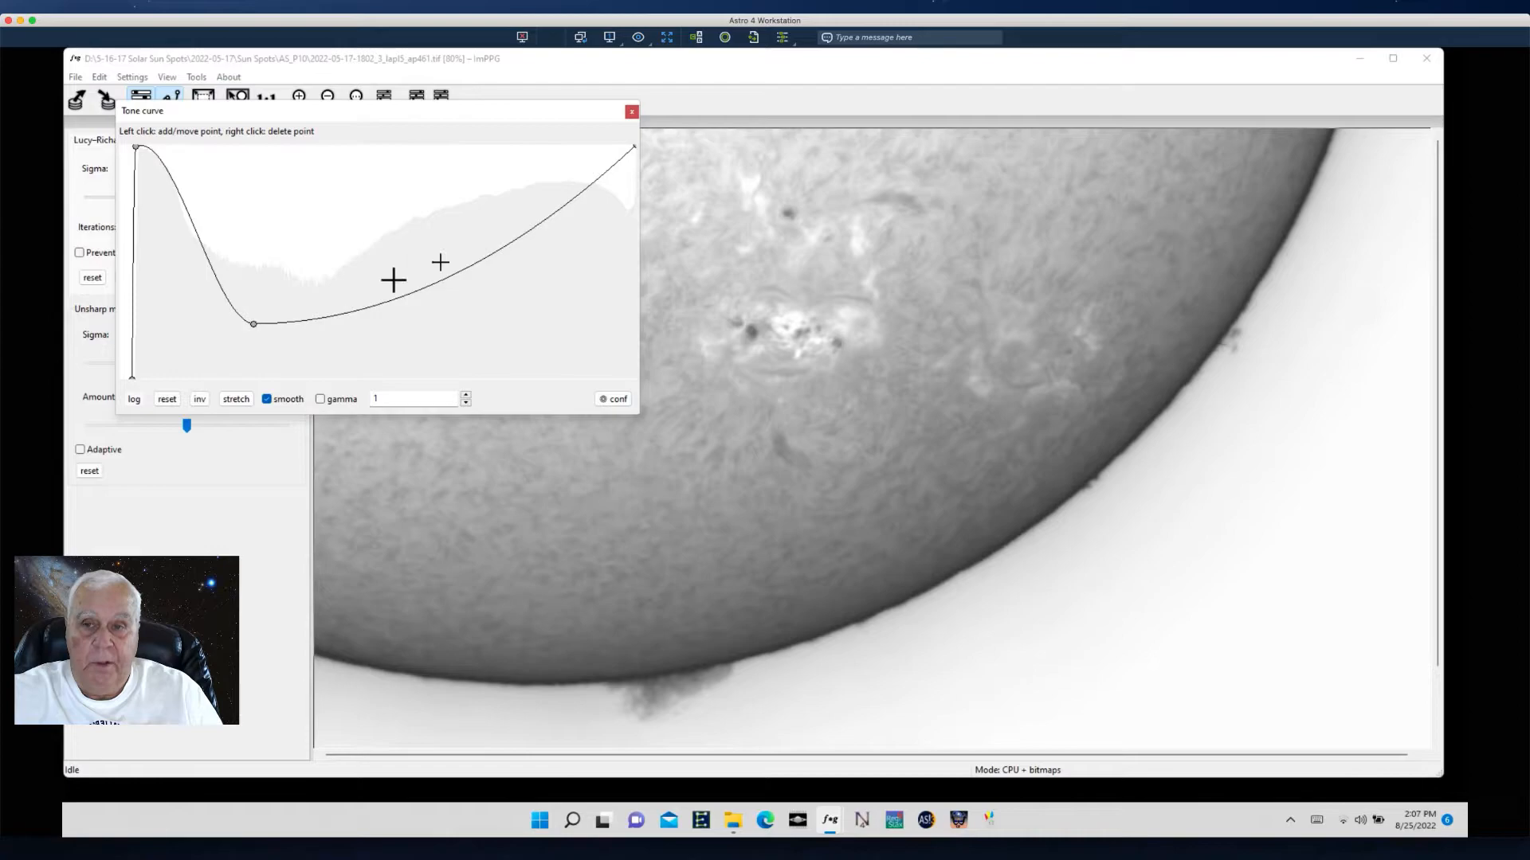
- Add further points along the rising part of the tone curve and adjust the lowest point
{"action": "left_click_drag", "start_coordinate": [373, 297], "coordinate": [372, 291]}
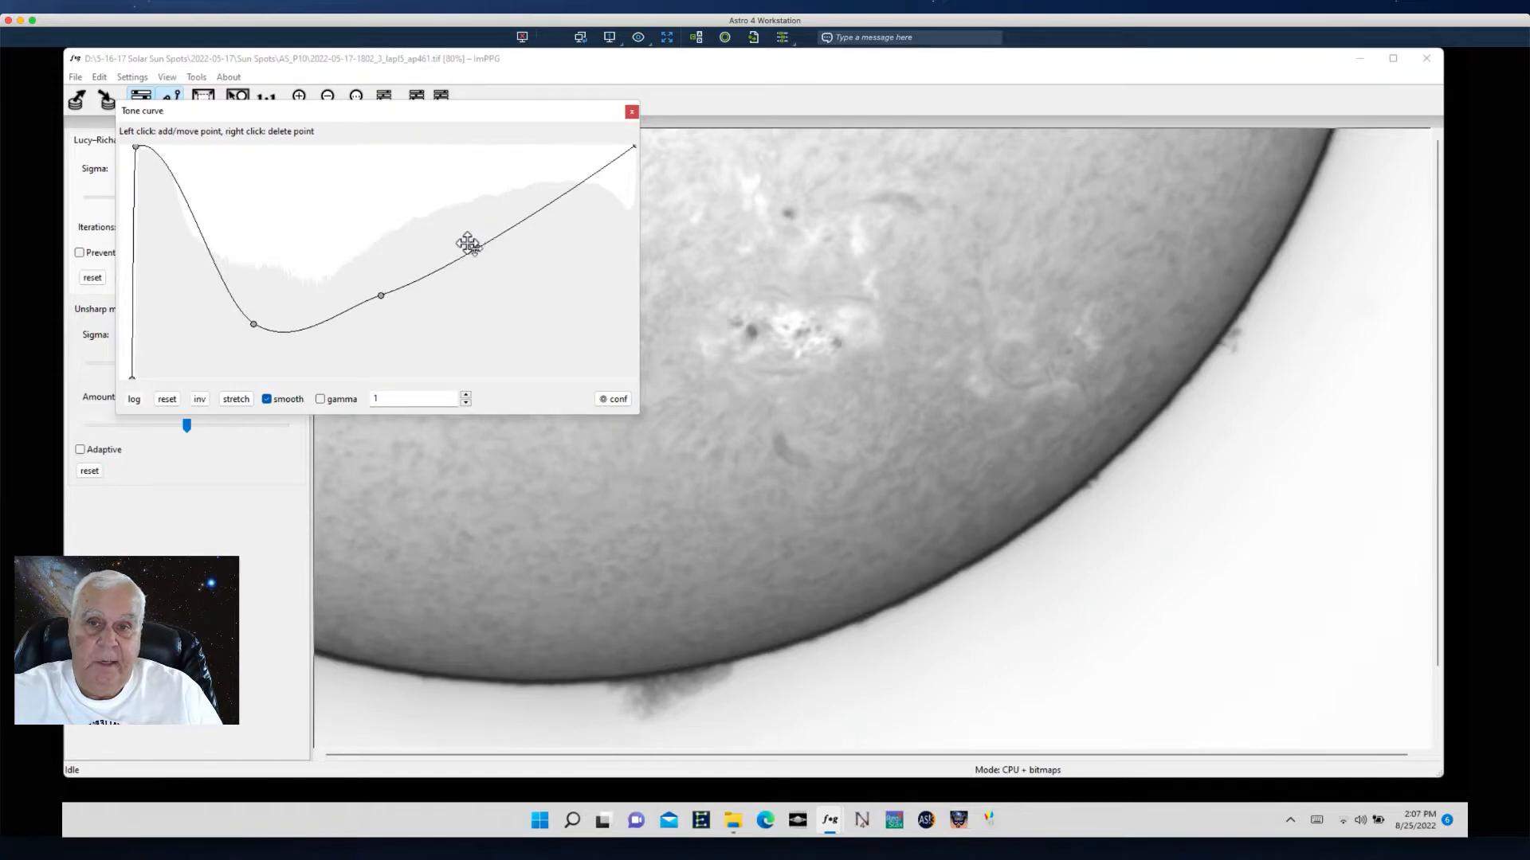
{"action": "mouse_move", "coordinate": [563, 194]}
{"action": "left_mouse_down"}
{"action": "mouse_move", "coordinate": [566, 180]}
{"action": "mouse_move", "coordinate": [579, 198]}
{"action": "left_mouse_up"}
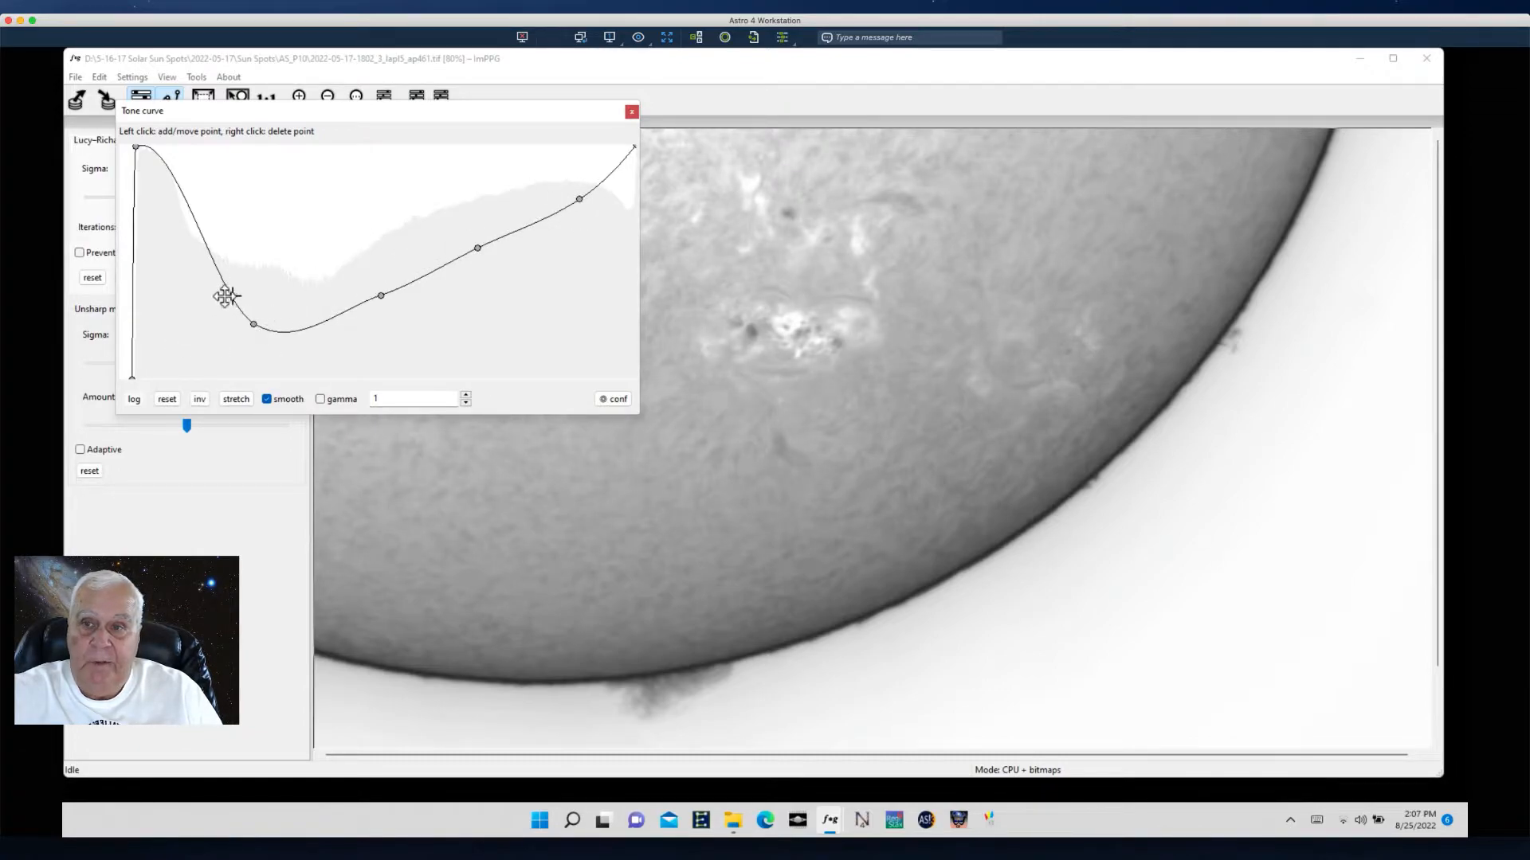
{"action": "left_click_drag", "start_coordinate": [246, 321], "coordinate": [322, 311]}
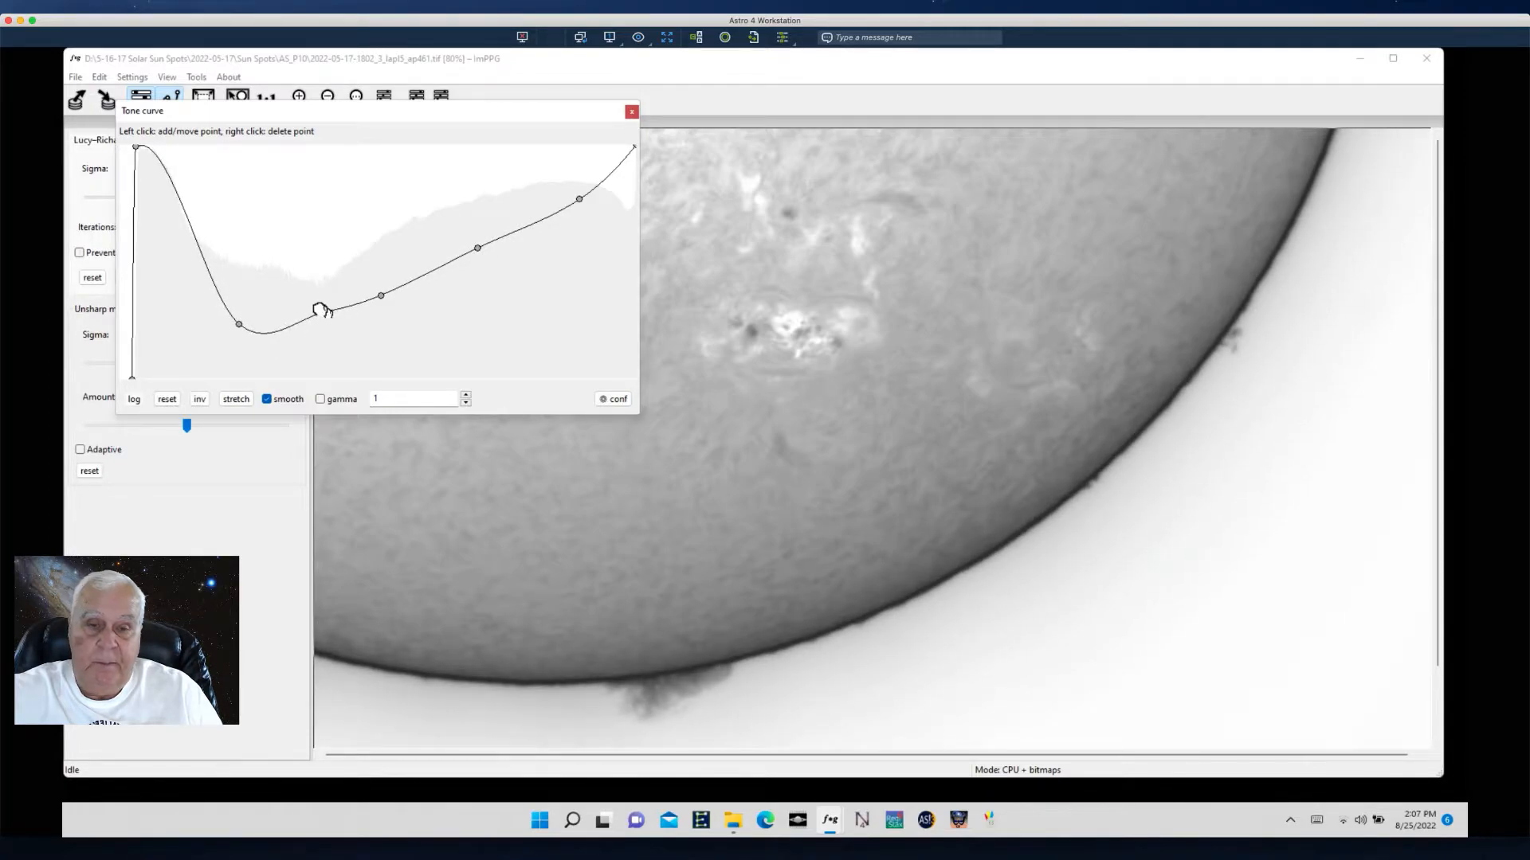
{"action": "left_click_drag", "start_coordinate": [336, 119], "coordinate": [1202, 351]}
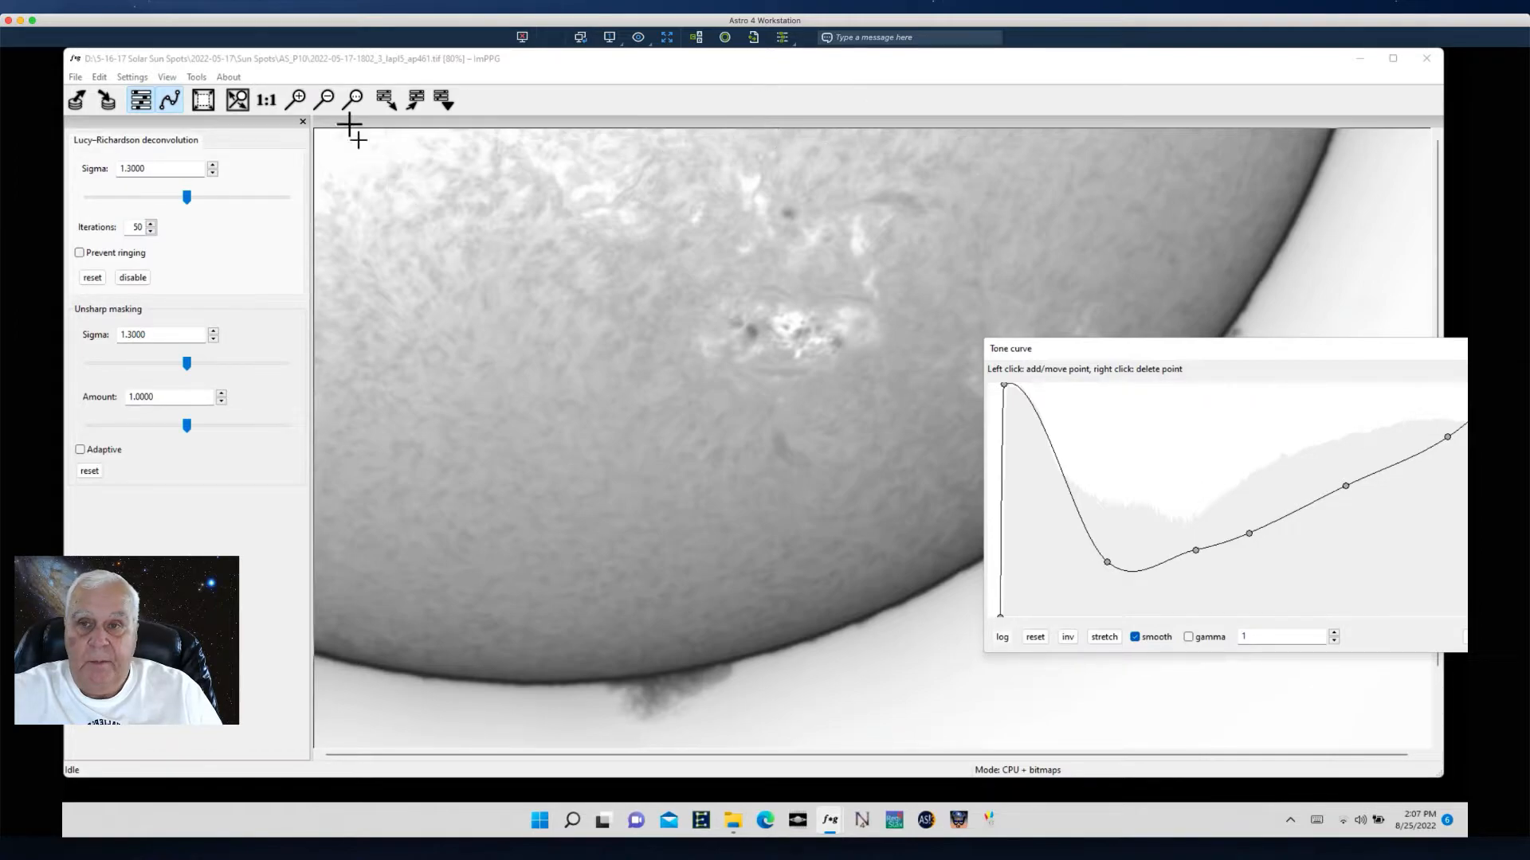
{"action": "left_click_drag", "start_coordinate": [1168, 351], "coordinate": [1094, 270]}
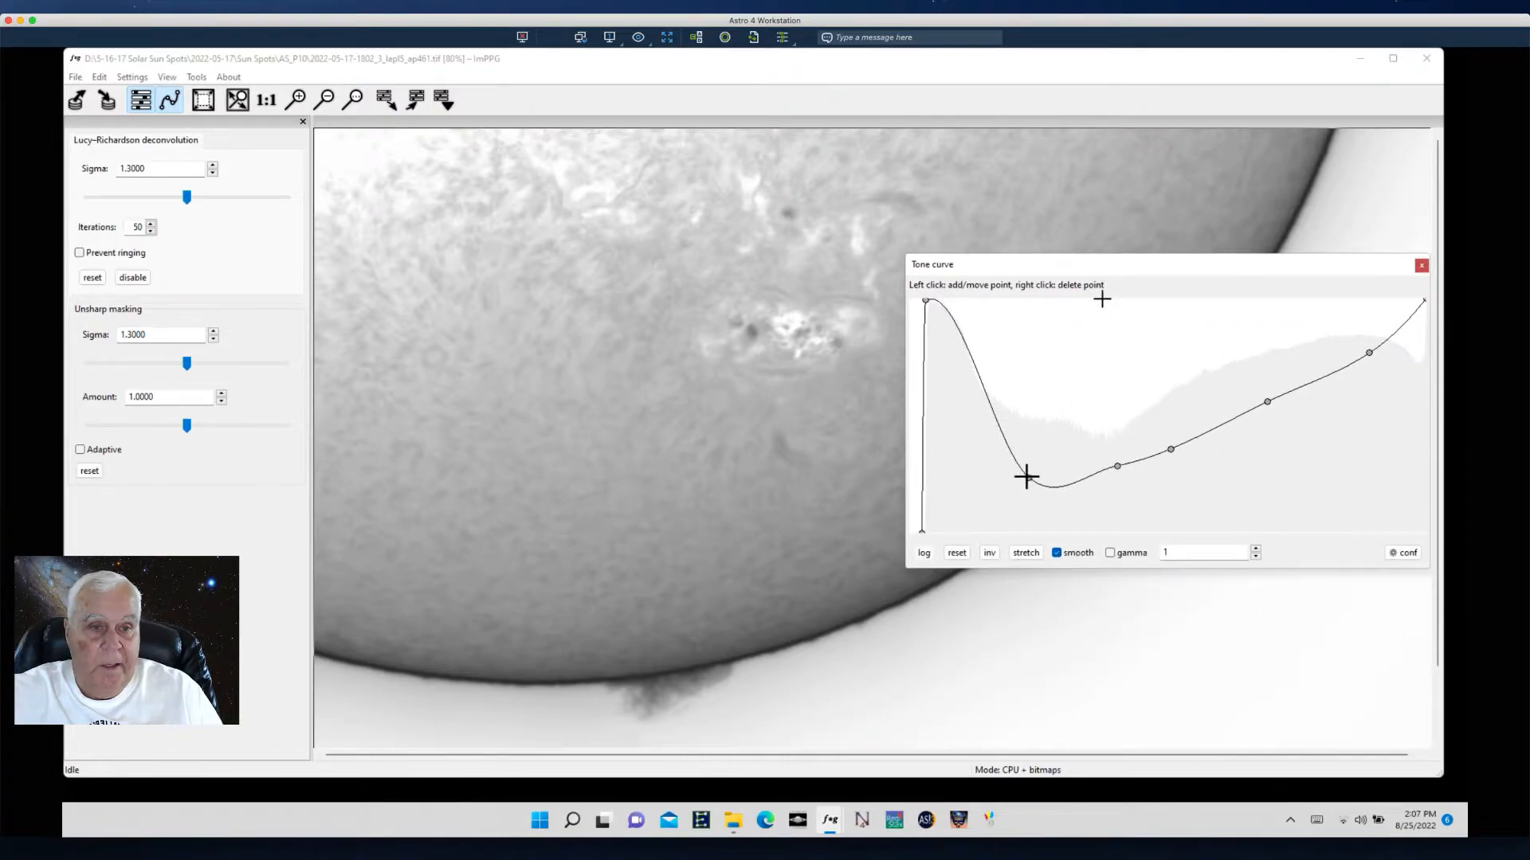
- Nudge the lower tone curve points, then reset the curve to its default straight line
{"action": "mouse_move", "coordinate": [1025, 474]}
{"action": "left_mouse_down"}
{"action": "mouse_move", "coordinate": [1000, 495]}
{"action": "mouse_move", "coordinate": [1014, 492]}
{"action": "mouse_move", "coordinate": [985, 437]}
{"action": "mouse_move", "coordinate": [1038, 420]}
{"action": "mouse_move", "coordinate": [1004, 468]}
{"action": "left_mouse_up"}
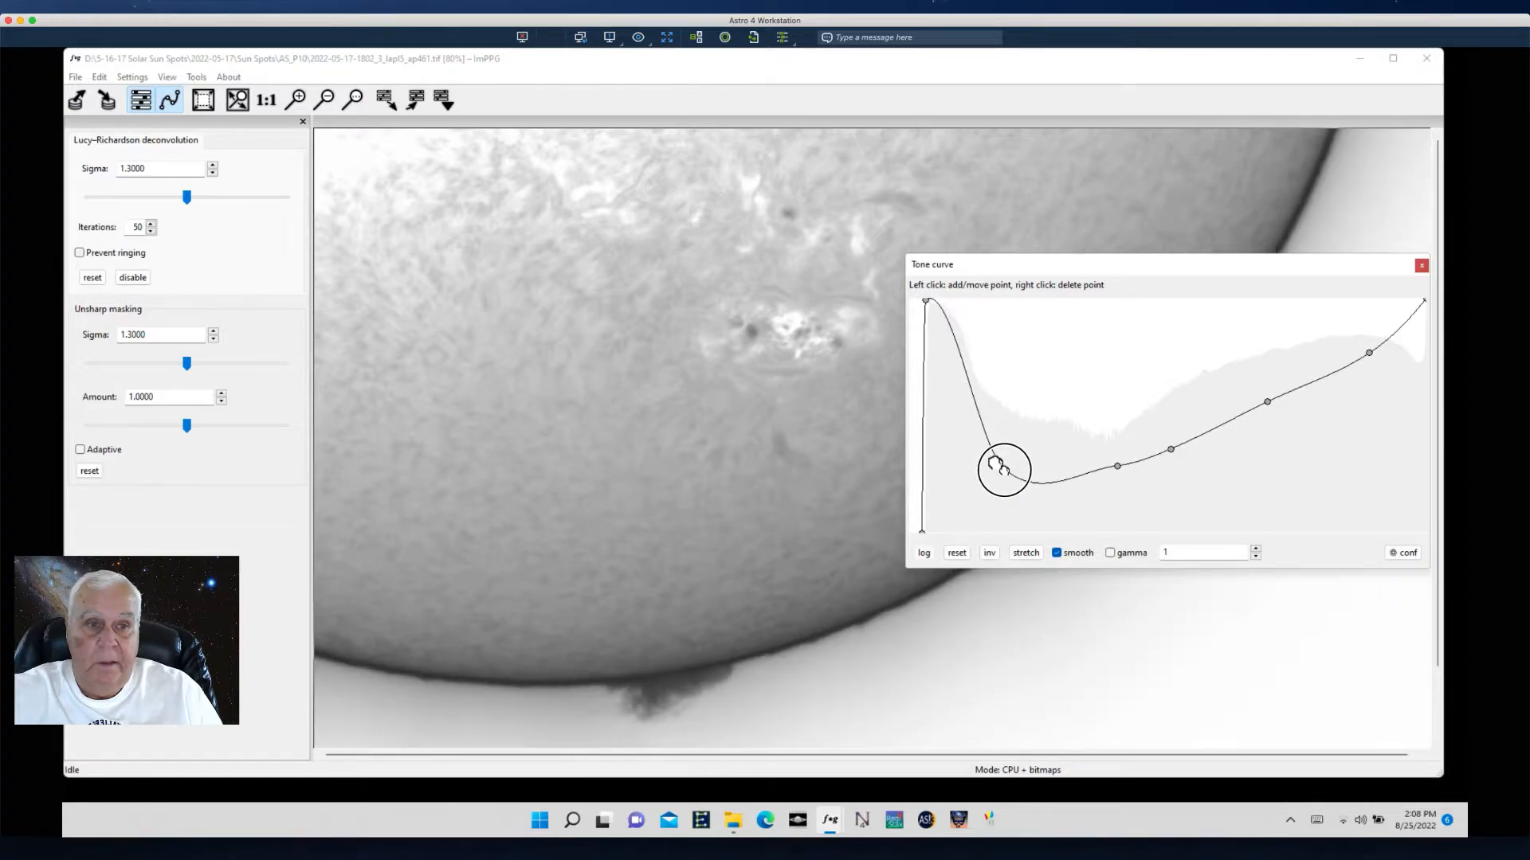
{"action": "left_click_drag", "start_coordinate": [1110, 466], "coordinate": [1144, 476]}
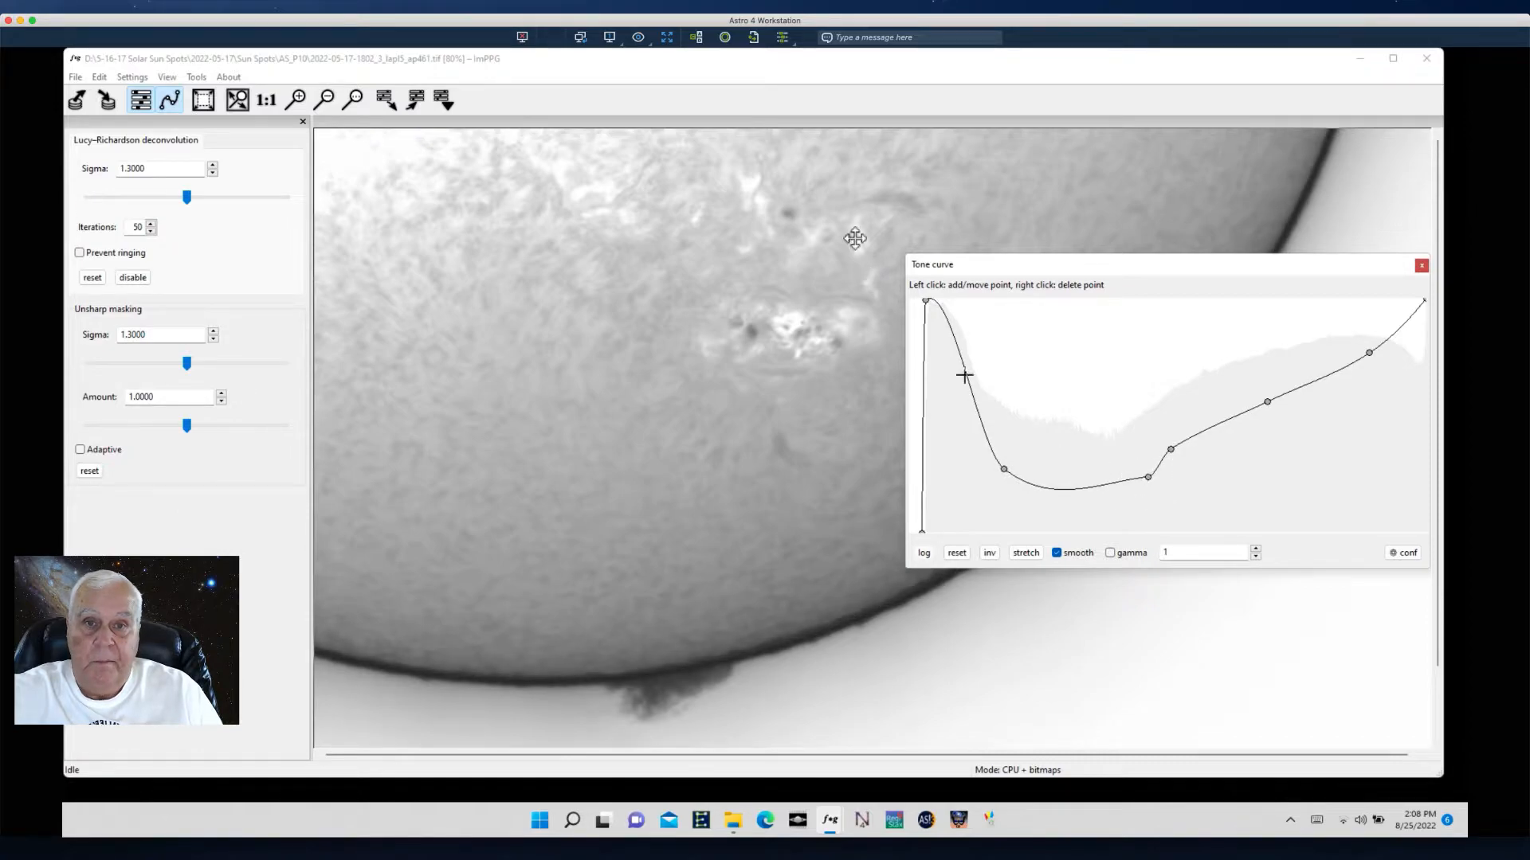
{"action": "left_click_drag", "start_coordinate": [1173, 449], "coordinate": [1209, 454]}
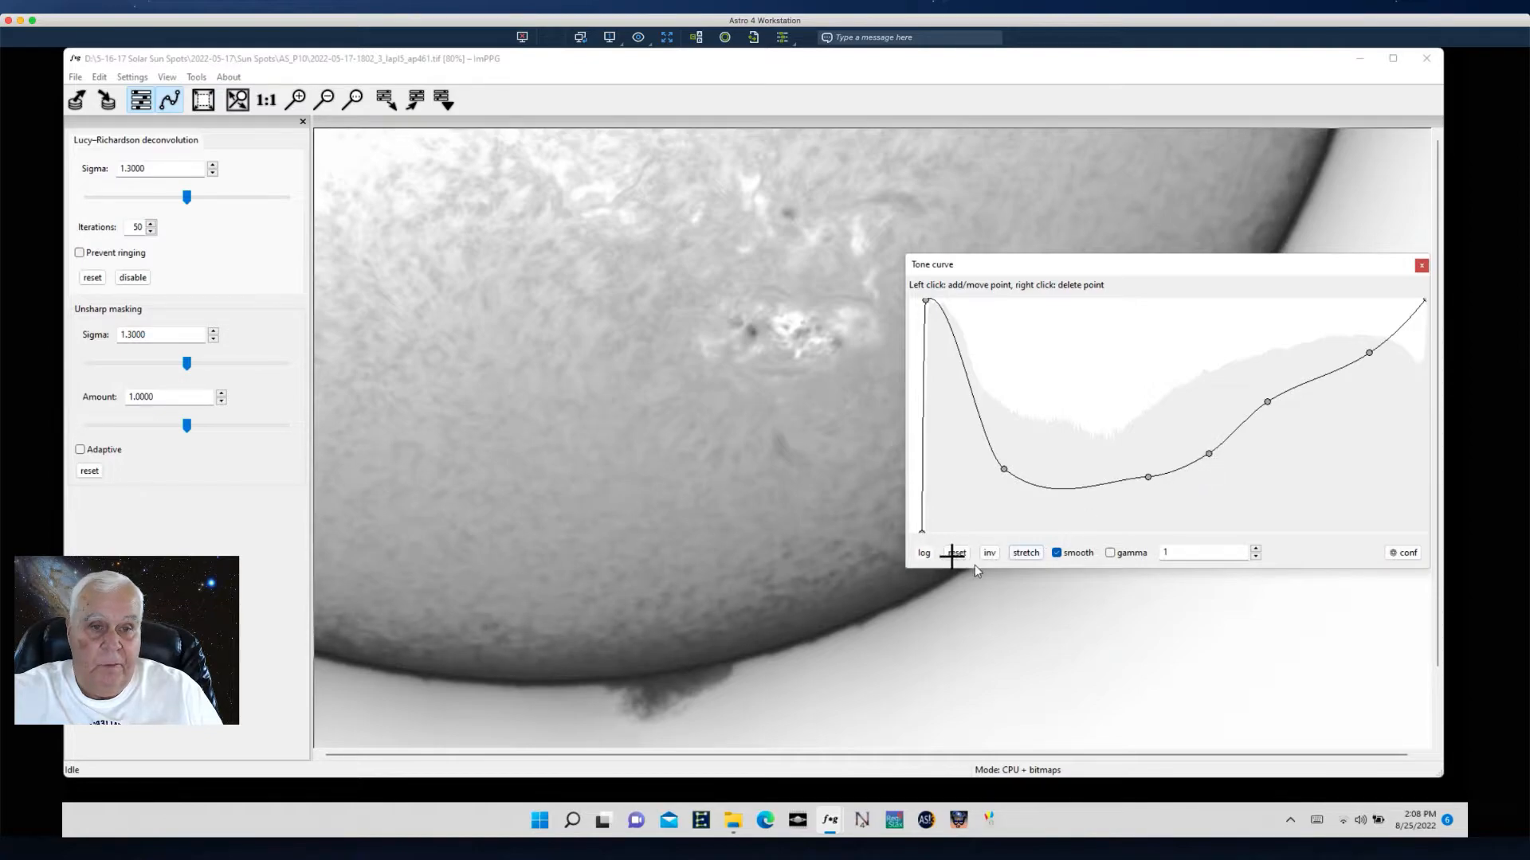
{"action": "left_click", "coordinate": [956, 554]}
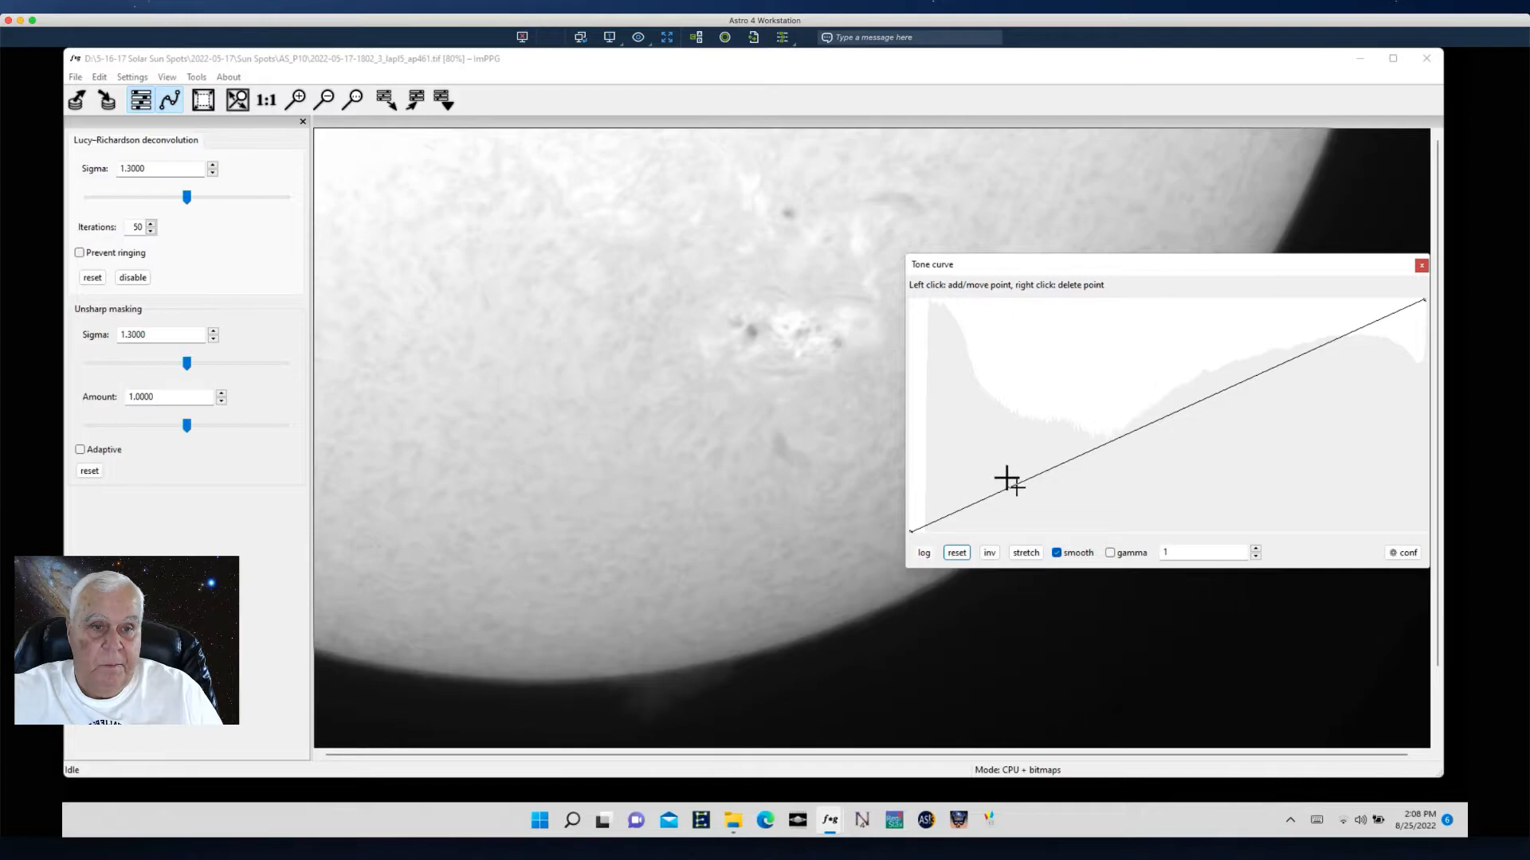
- Add a lower point to the straight tone curve and lift its black endpoint to the top again
{"action": "left_click", "coordinate": [1032, 480]}
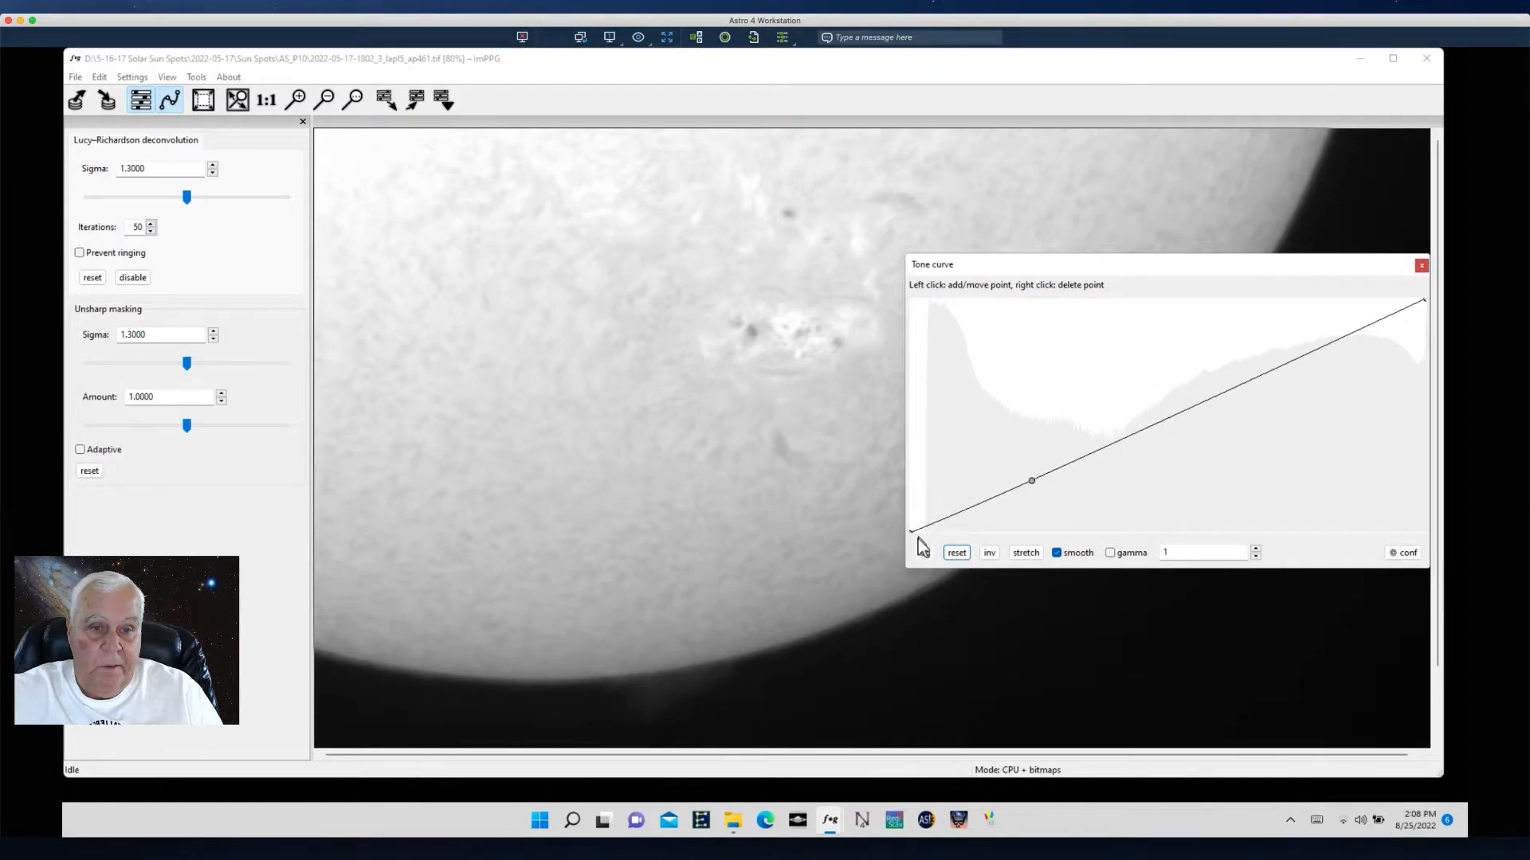
{"action": "left_click_drag", "start_coordinate": [913, 534], "coordinate": [931, 306]}
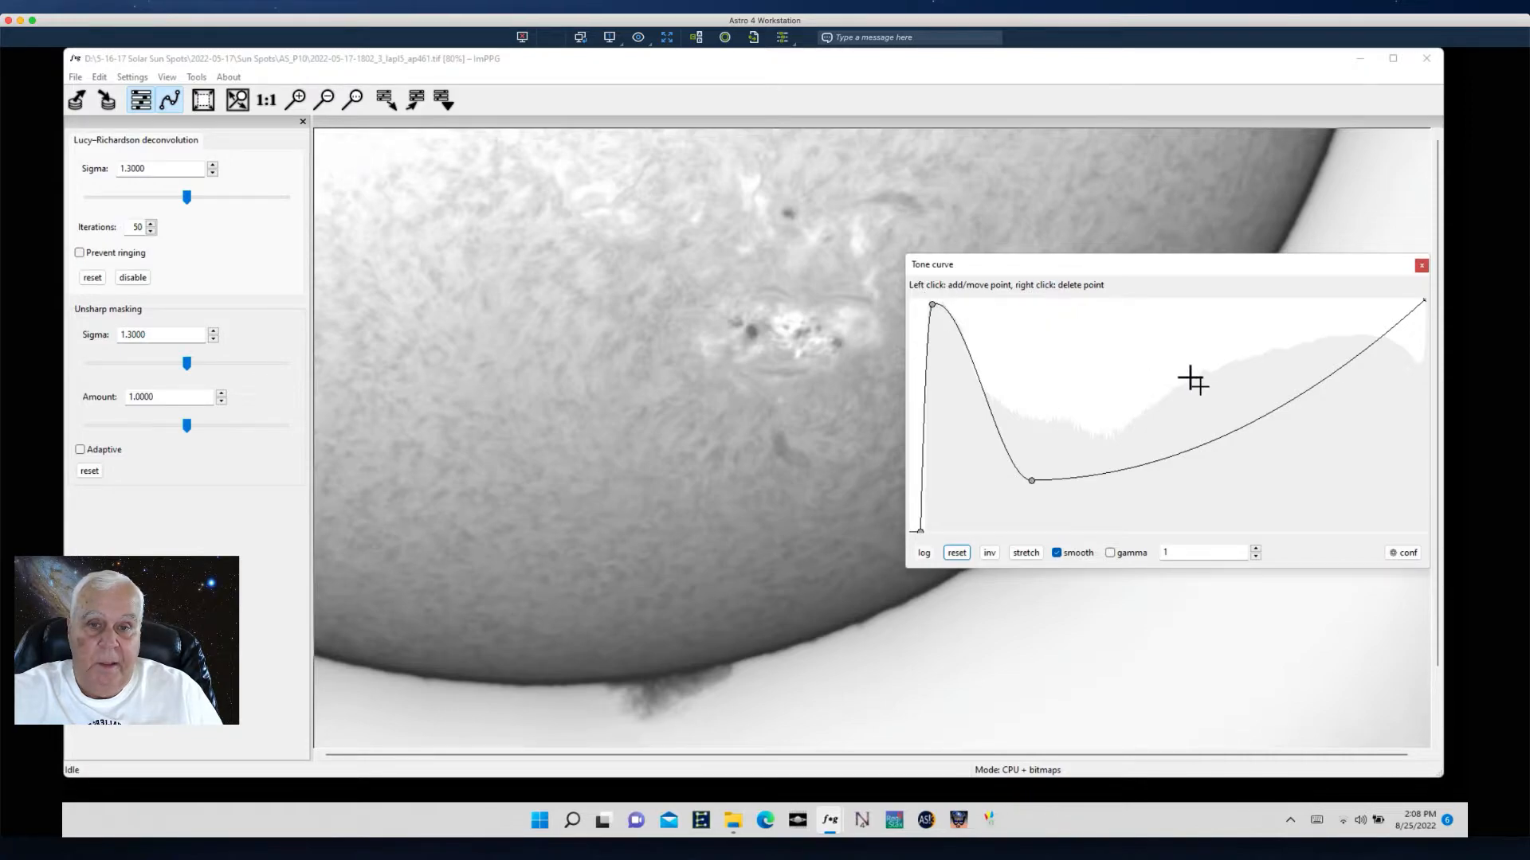
- Move the tone curve editor aside and add a point on the curve's rising section
{"action": "left_click_drag", "start_coordinate": [1114, 288], "coordinate": [542, 163]}
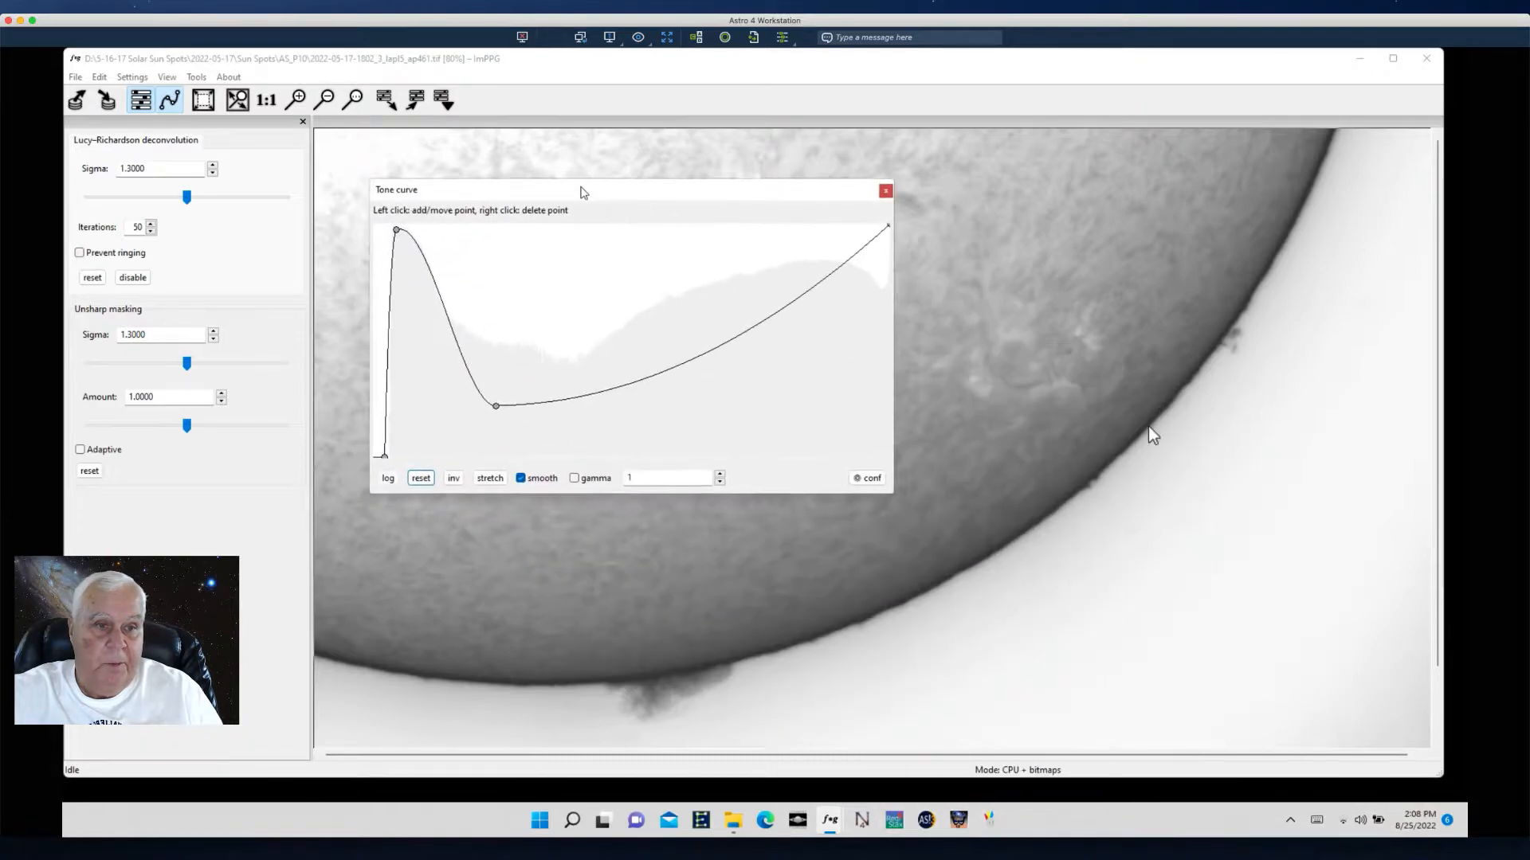
{"action": "left_click_drag", "start_coordinate": [669, 366], "coordinate": [672, 353]}
{"action": "left_click_drag", "start_coordinate": [631, 200], "coordinate": [614, 146]}
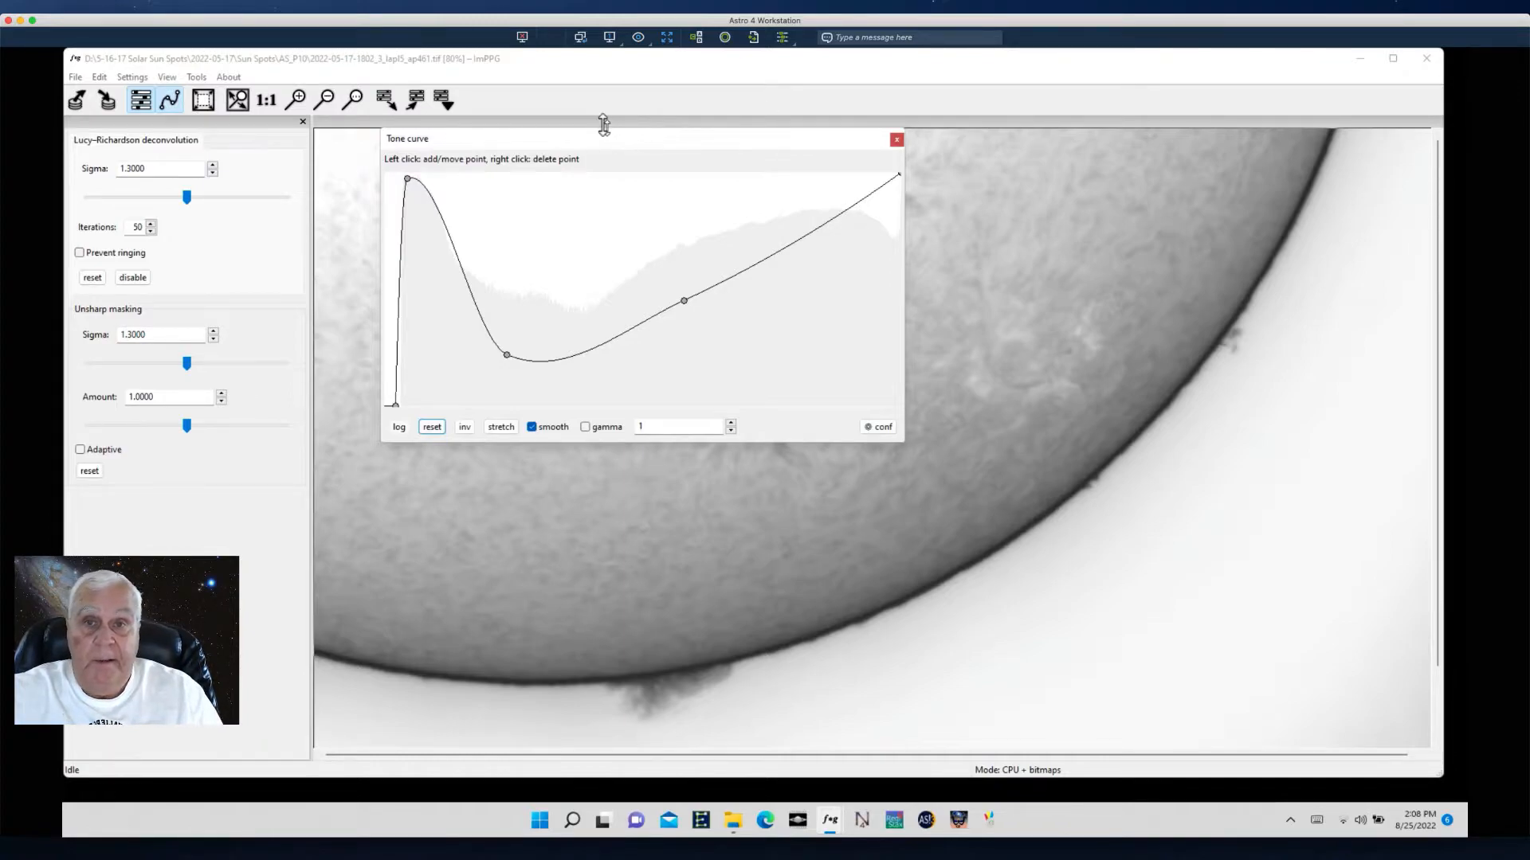
- Shrink the tone curve editor and park it in the lower-right corner of the image
{"action": "left_click_drag", "start_coordinate": [606, 137], "coordinate": [784, 356]}
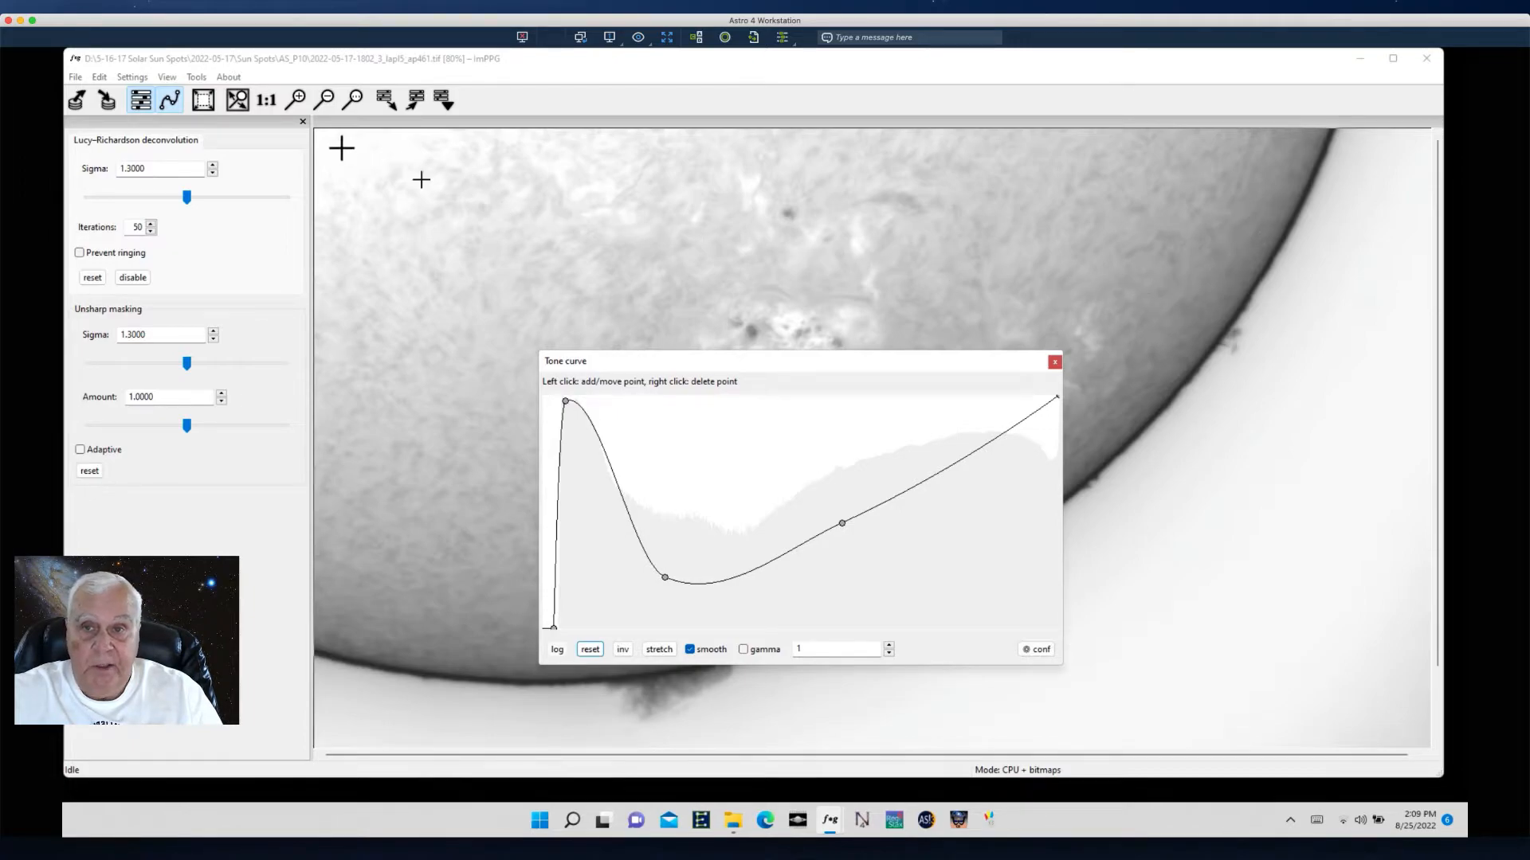
{"action": "left_click_drag", "start_coordinate": [720, 364], "coordinate": [803, 359]}
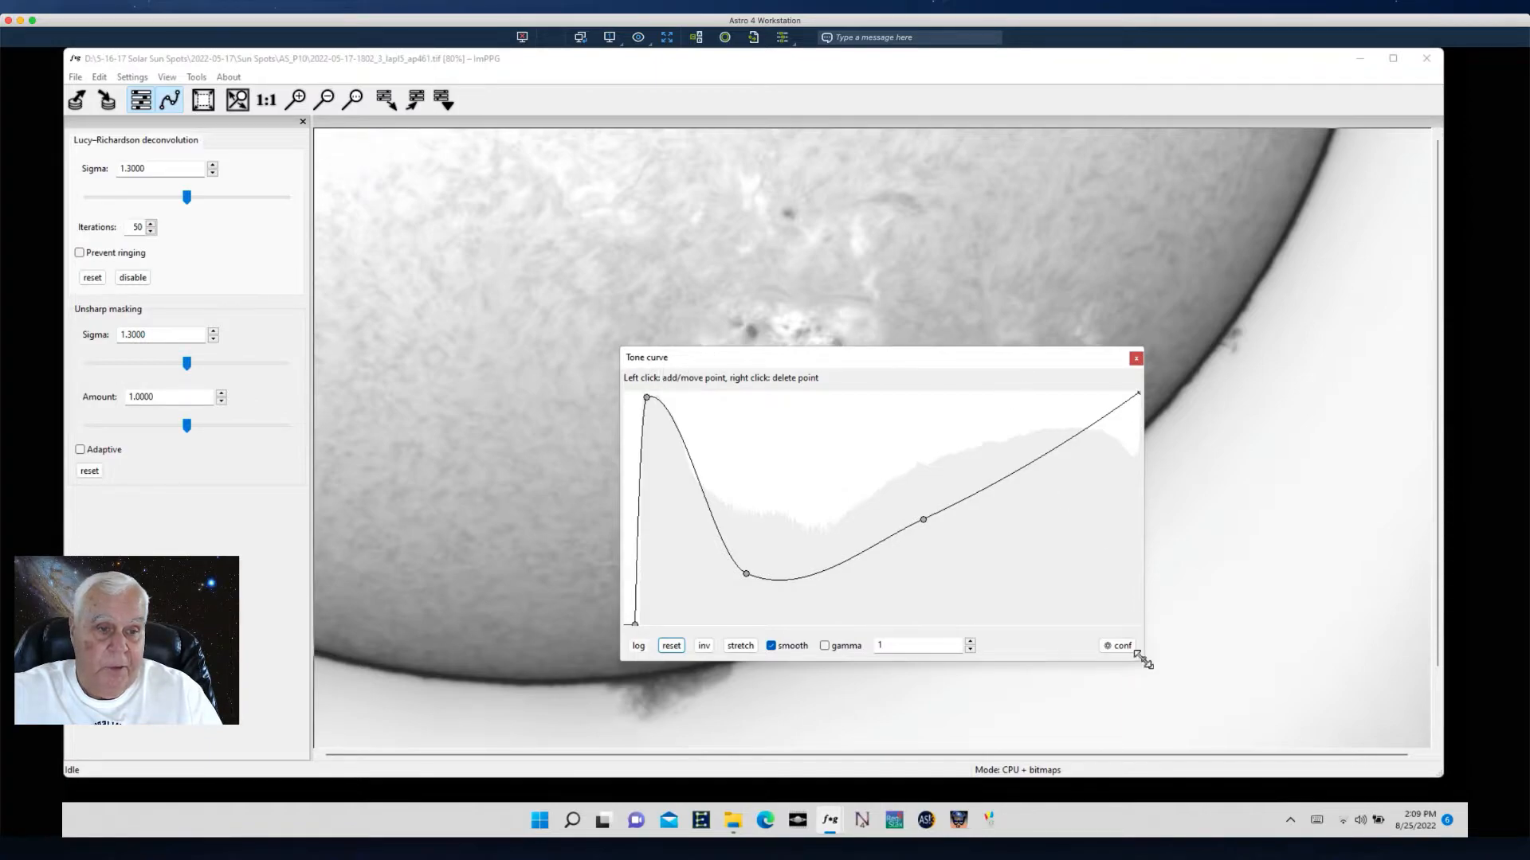
{"action": "left_click_drag", "start_coordinate": [1141, 658], "coordinate": [793, 474]}
{"action": "left_click_drag", "start_coordinate": [708, 353], "coordinate": [1333, 510]}
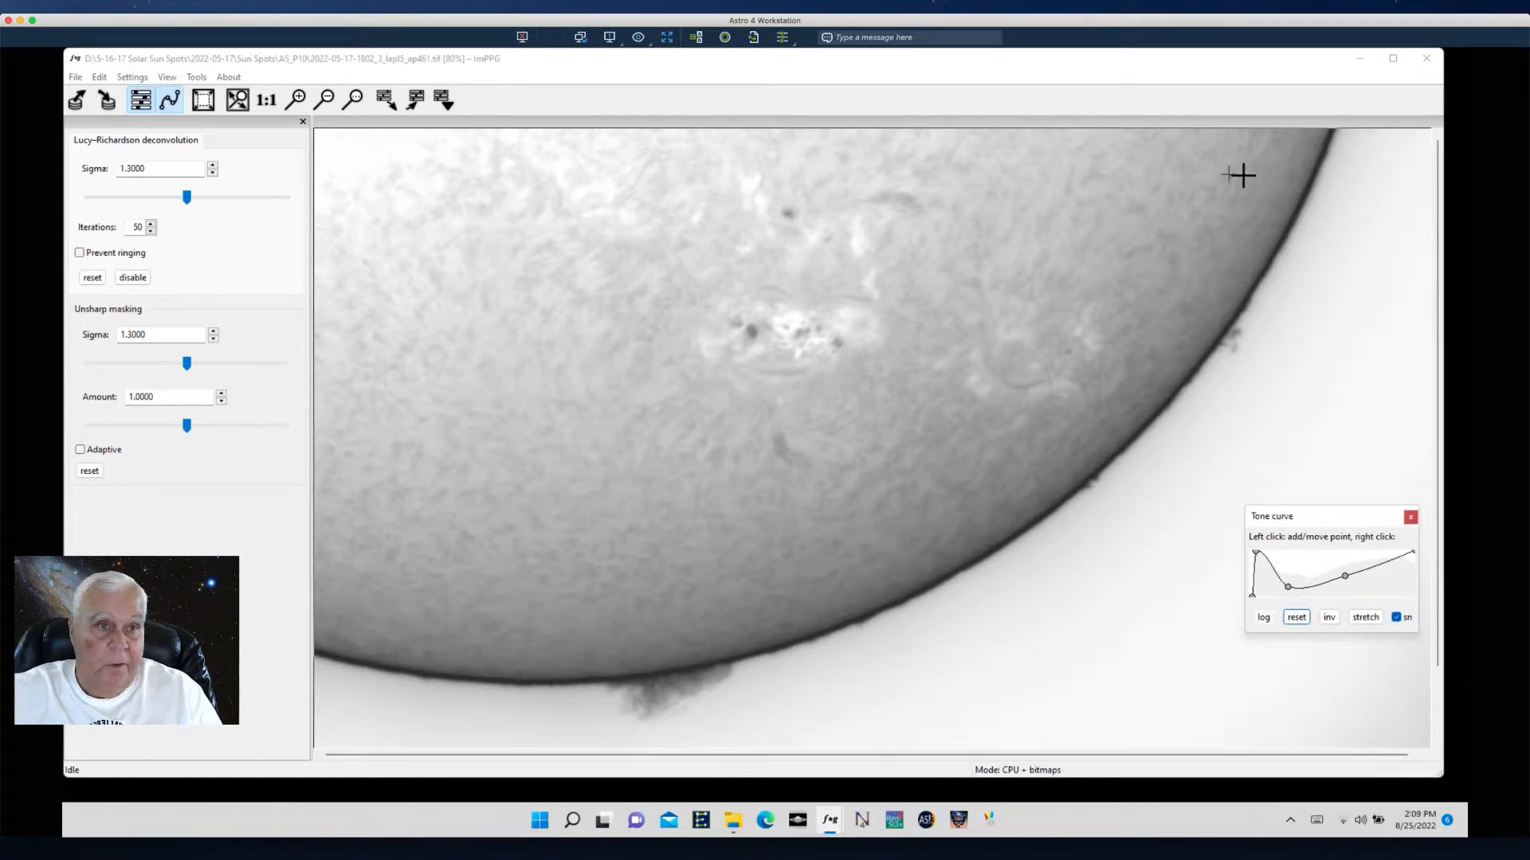
- Add another point near the dip of the tone curve
{"action": "left_click", "coordinate": [1297, 208]}
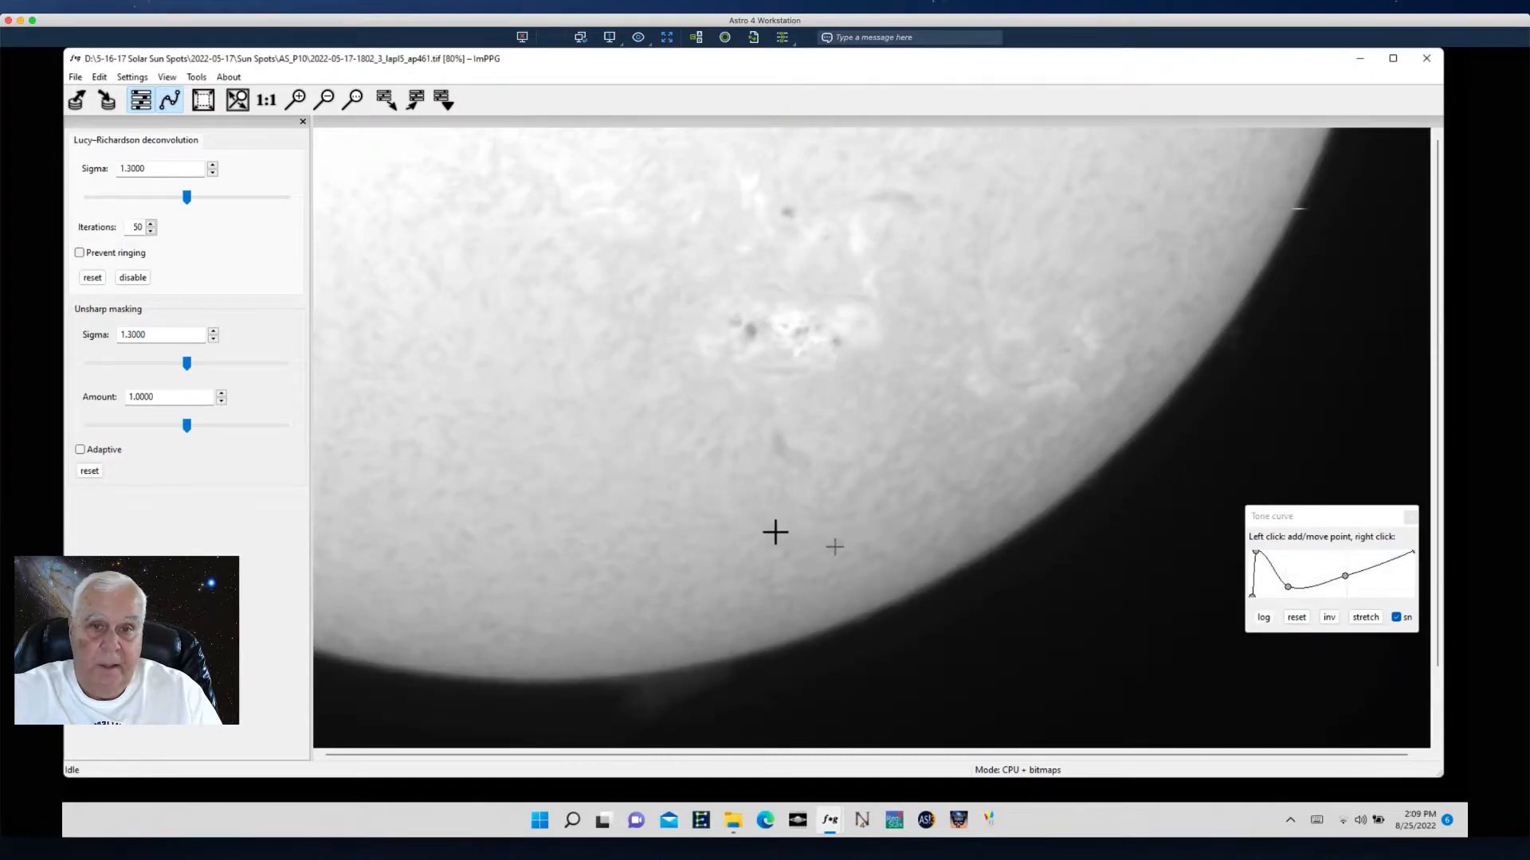
{"action": "left_click", "coordinate": [1324, 520]}
{"action": "left_click", "coordinate": [1298, 571]}
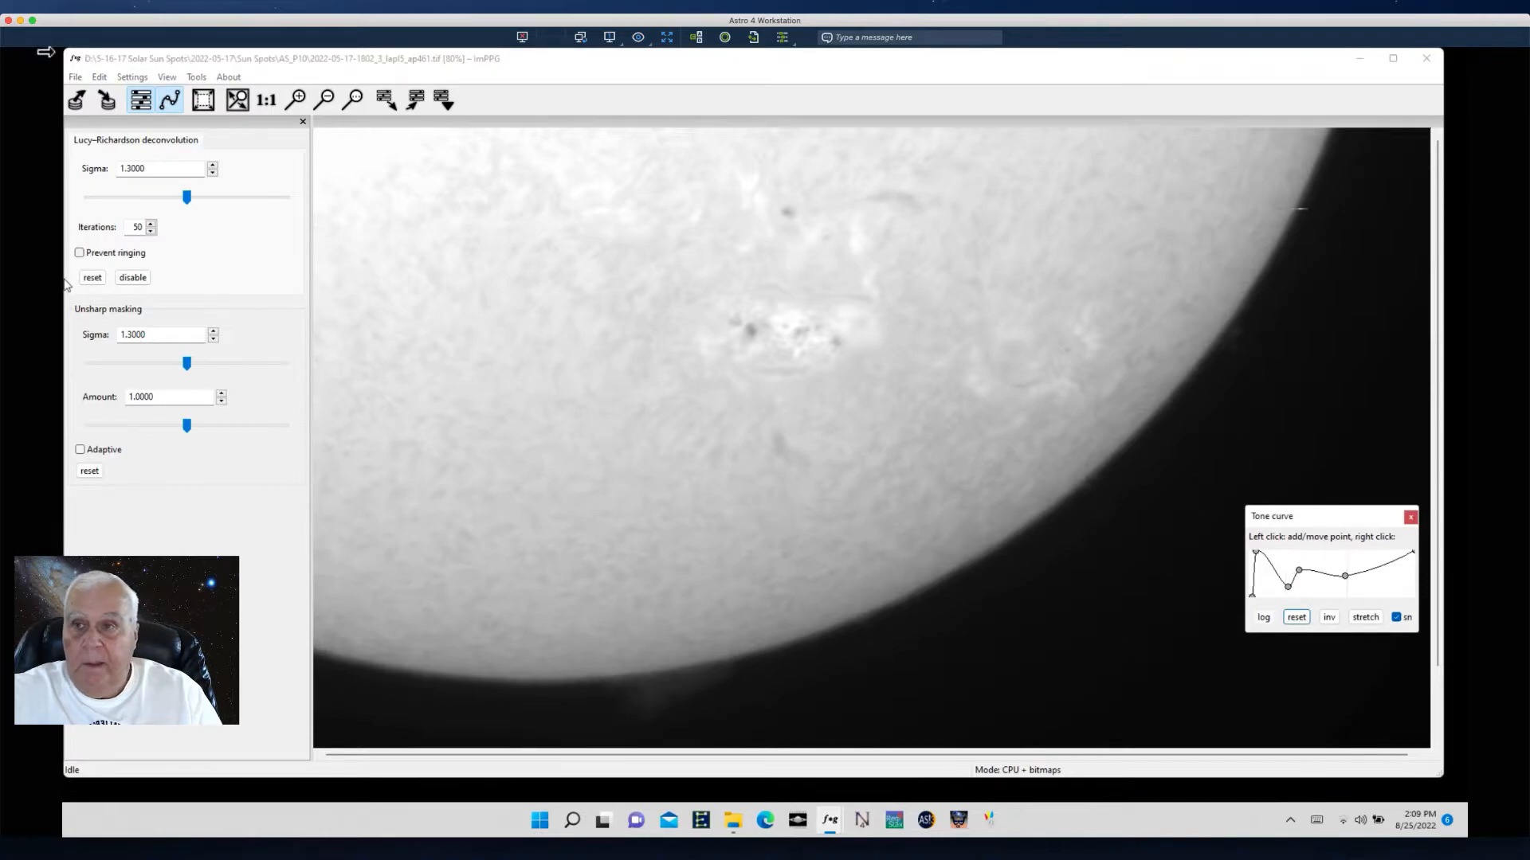
- Move the tone curve editor up and reset the curve to its default straight line
{"action": "left_click", "coordinate": [98, 78]}
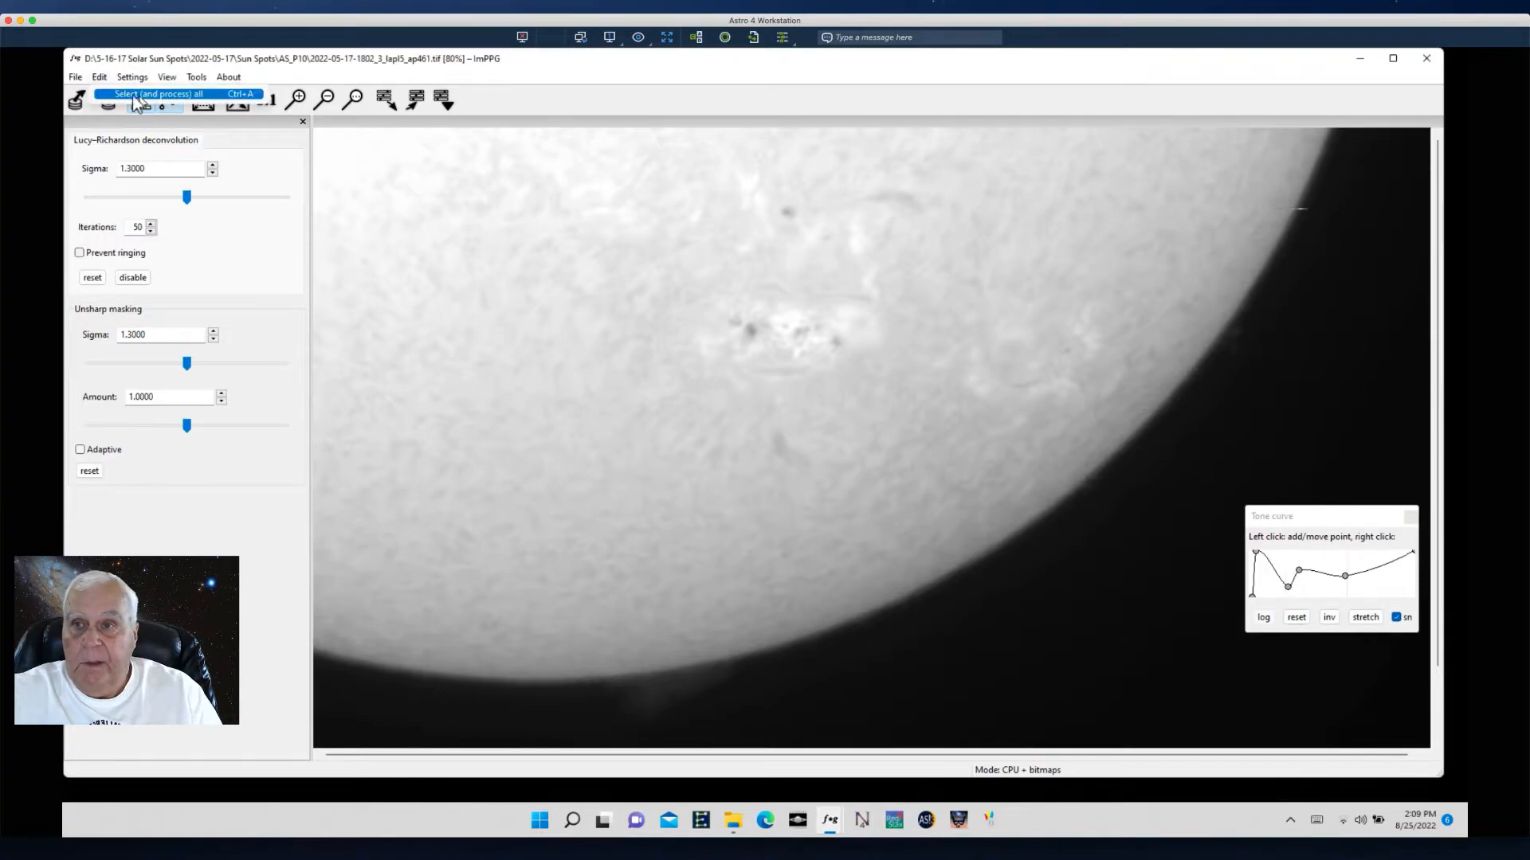
{"action": "left_click_drag", "start_coordinate": [1295, 514], "coordinate": [1008, 286]}
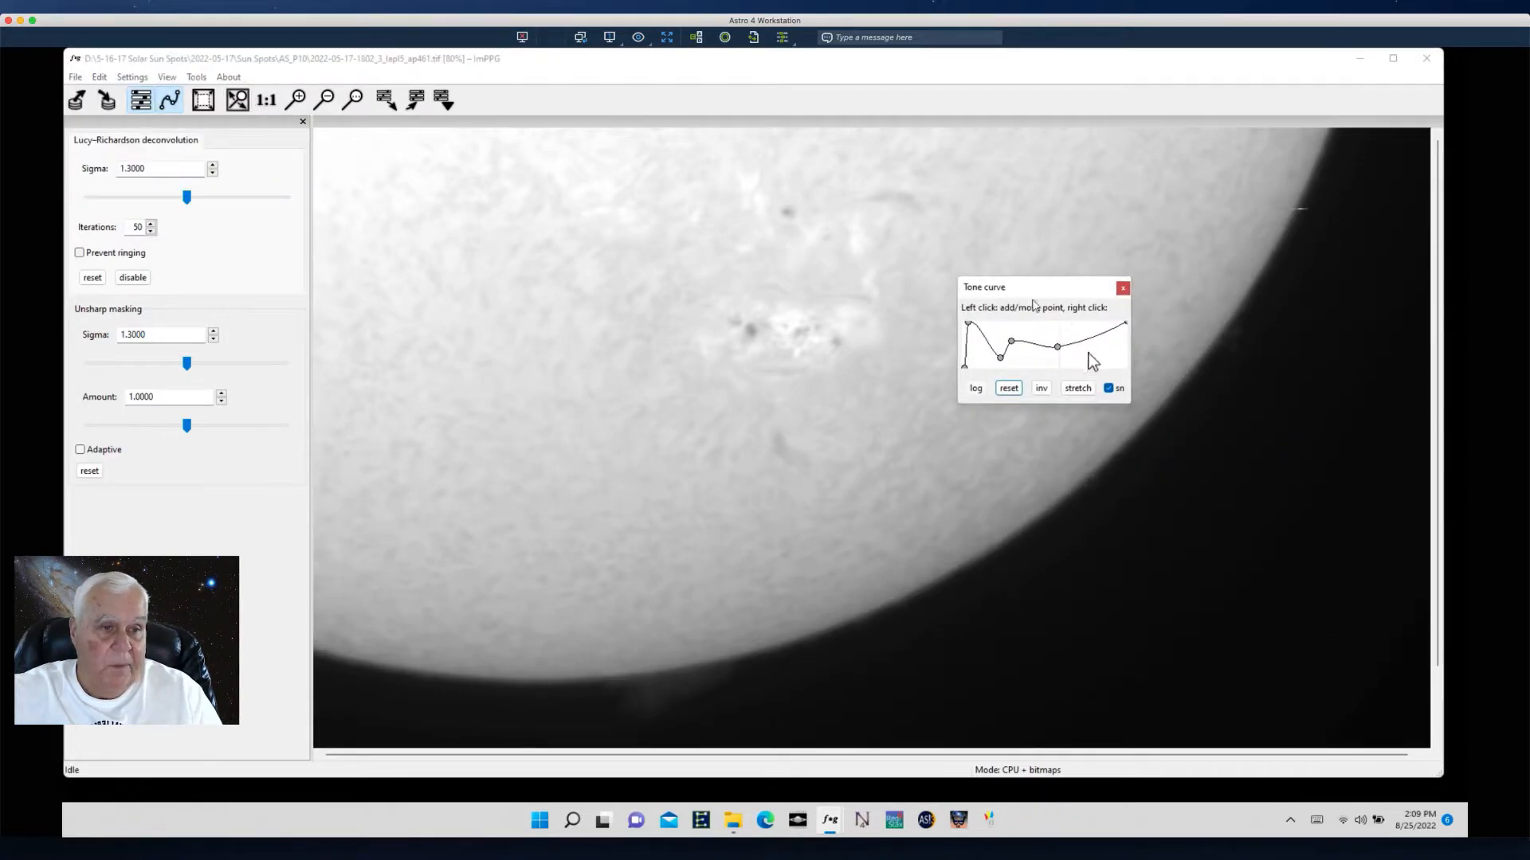
{"action": "left_click", "coordinate": [1006, 390]}
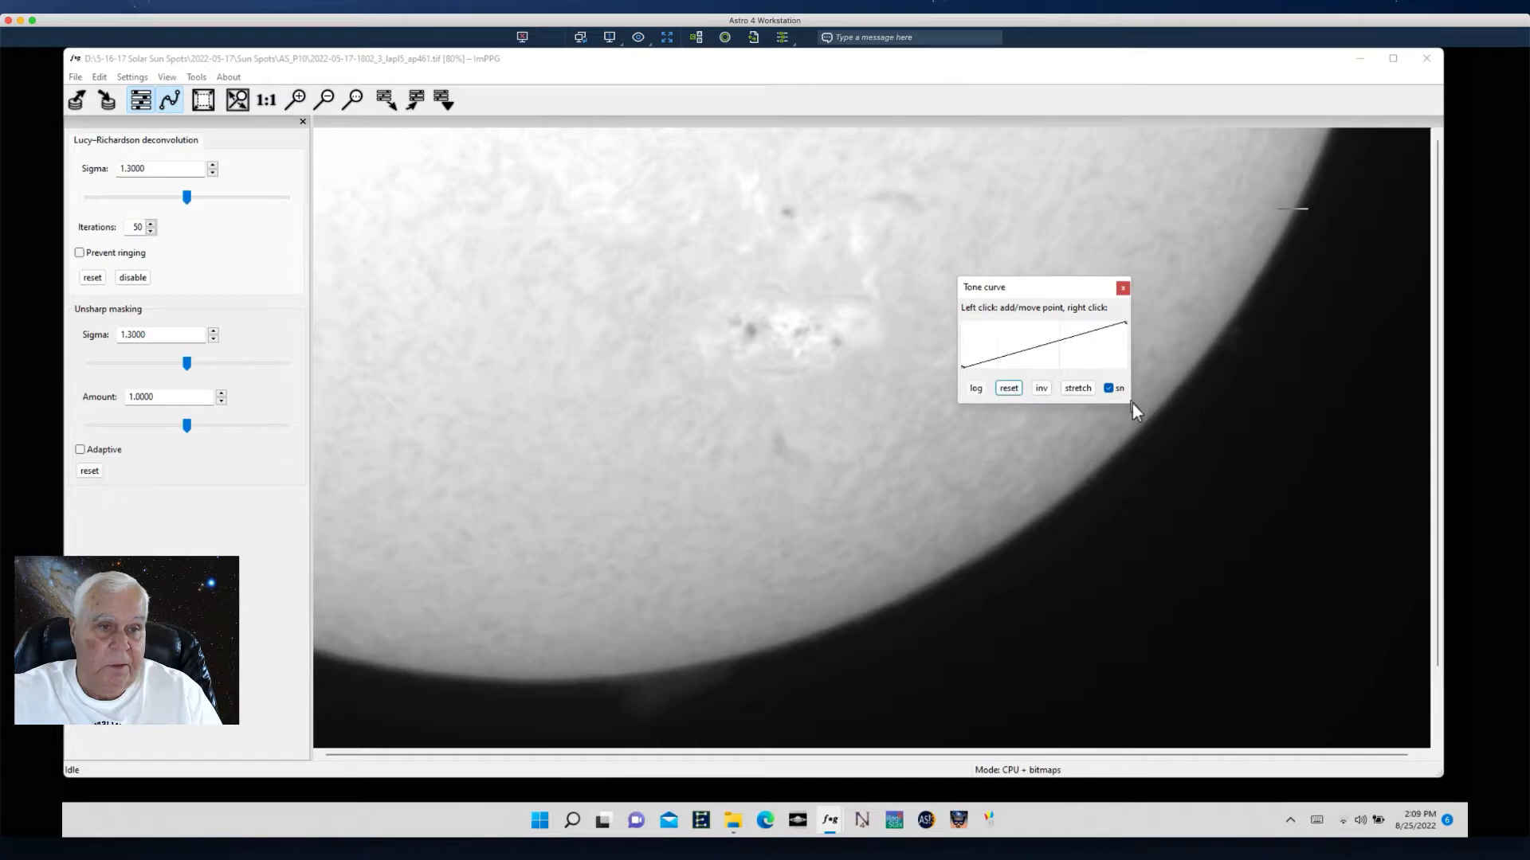
- Enlarge and reposition the tone curve editor, then close it
{"action": "left_click_drag", "start_coordinate": [1132, 404], "coordinate": [1358, 581]}
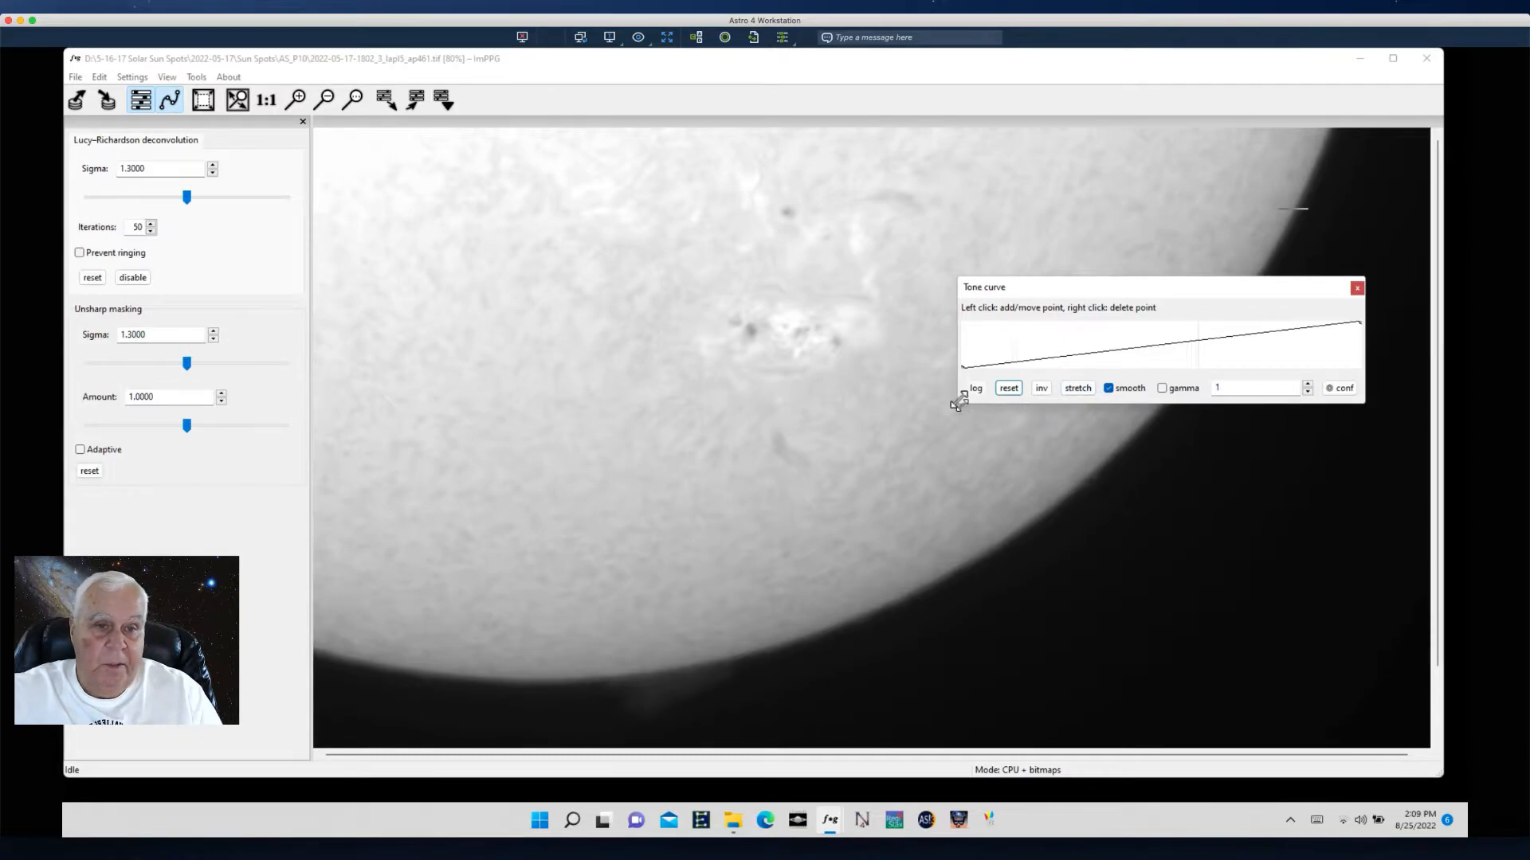
{"action": "left_click_drag", "start_coordinate": [1364, 404], "coordinate": [1375, 616]}
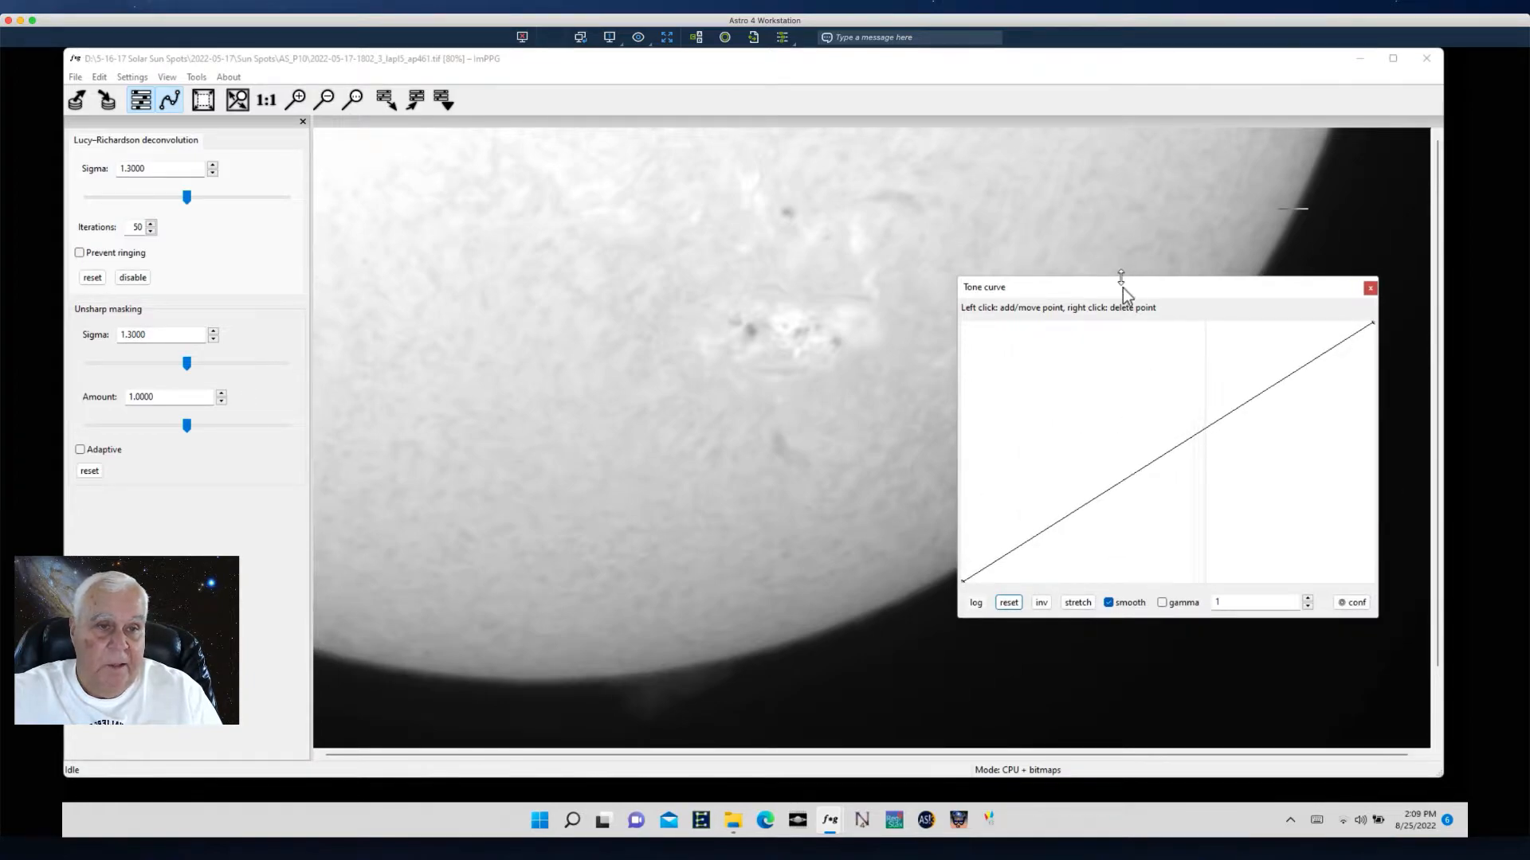
{"action": "left_click_drag", "start_coordinate": [1124, 294], "coordinate": [913, 228]}
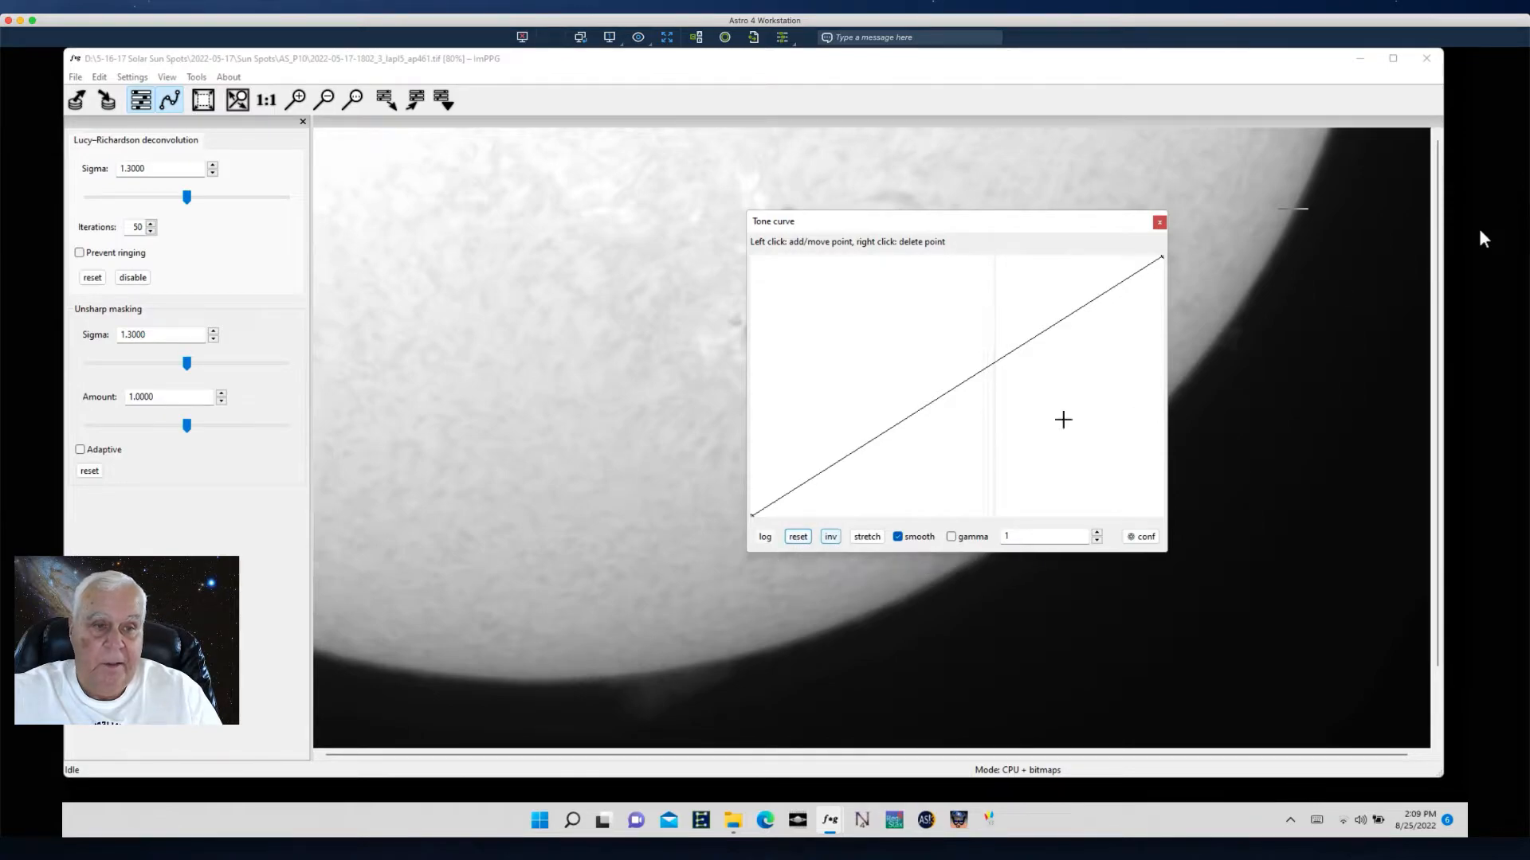
{"action": "left_click", "coordinate": [581, 297]}
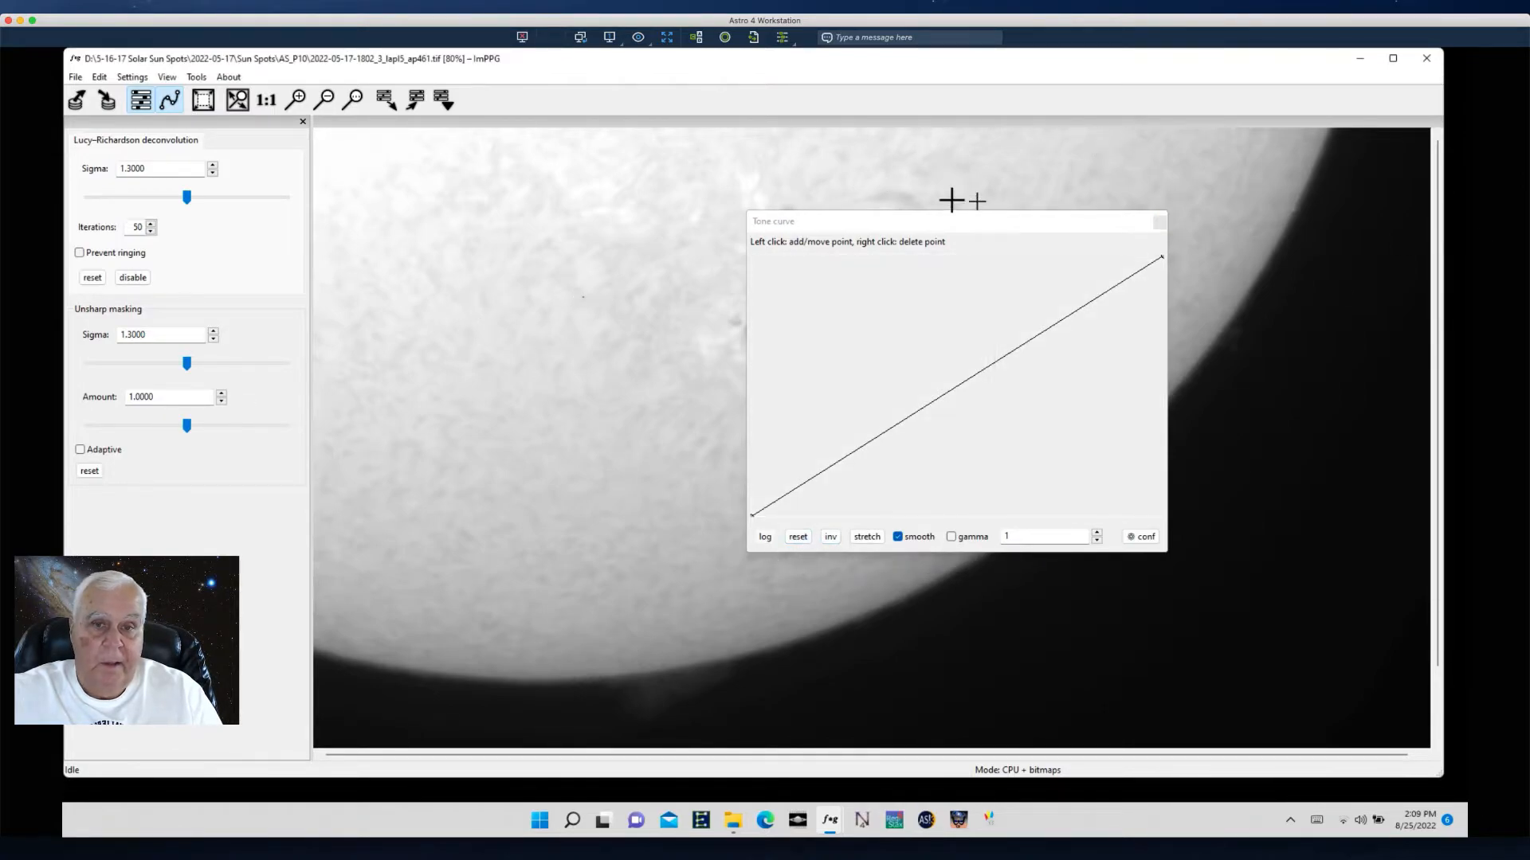
{"action": "left_click", "coordinate": [937, 224]}
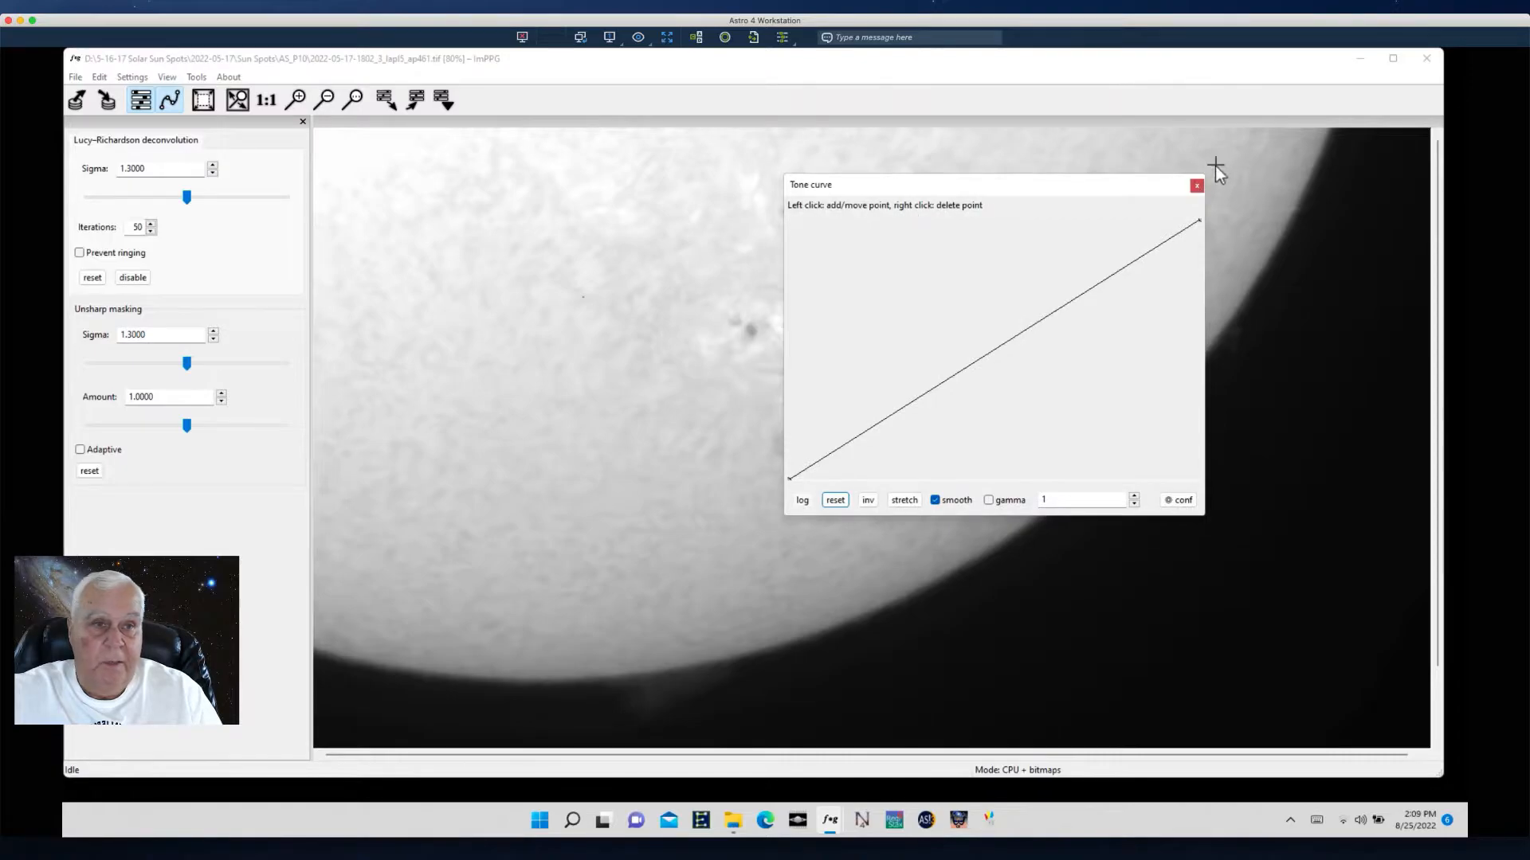
{"action": "left_click", "coordinate": [1197, 188]}
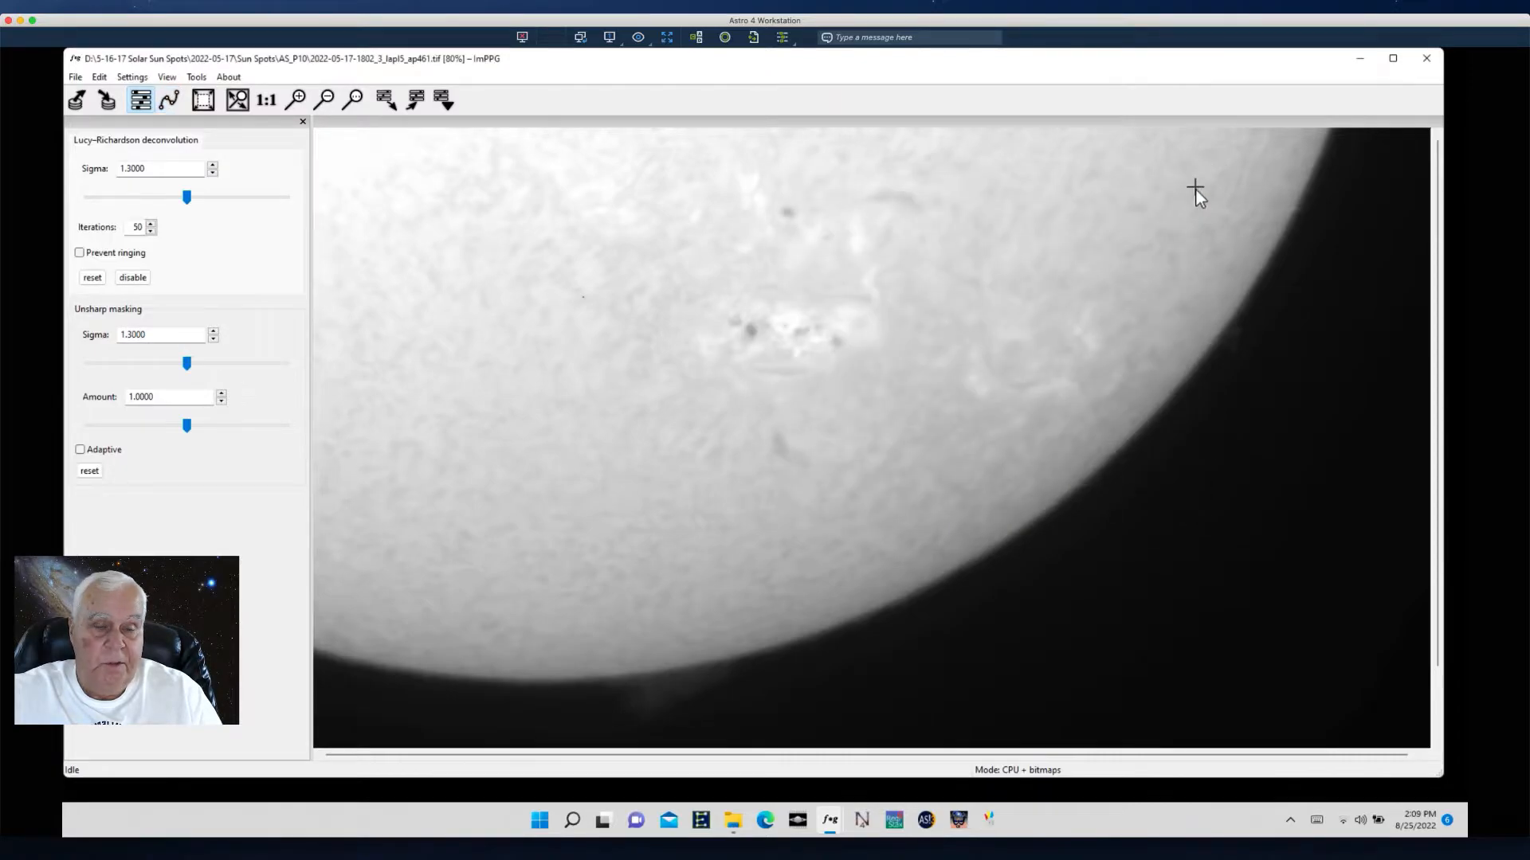
{"action": "left_click", "coordinate": [77, 77]}
{"action": "left_click", "coordinate": [101, 96]}
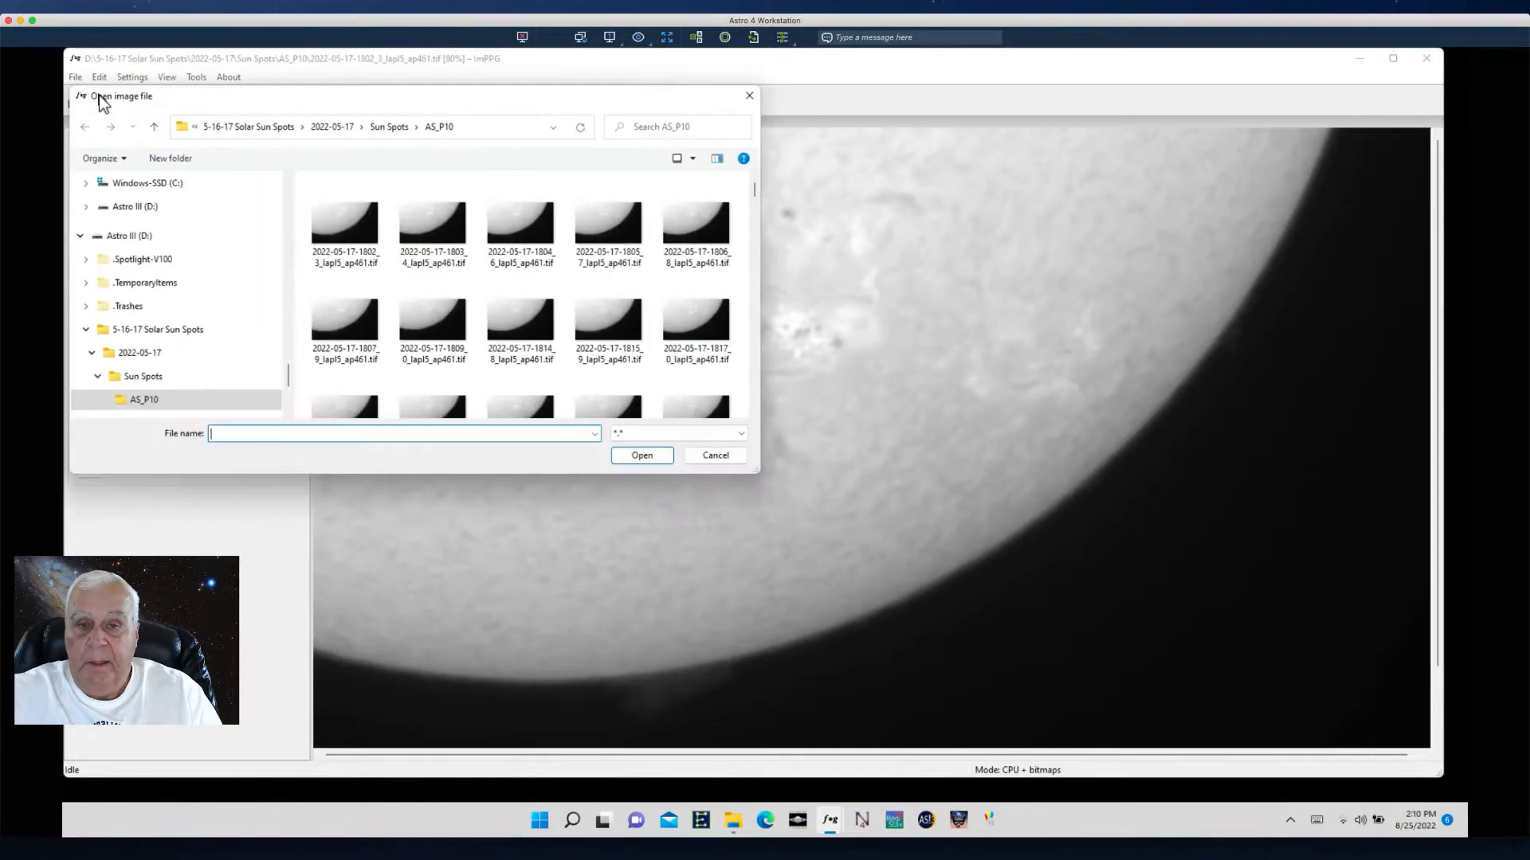
{"action": "left_click", "coordinate": [329, 233]}
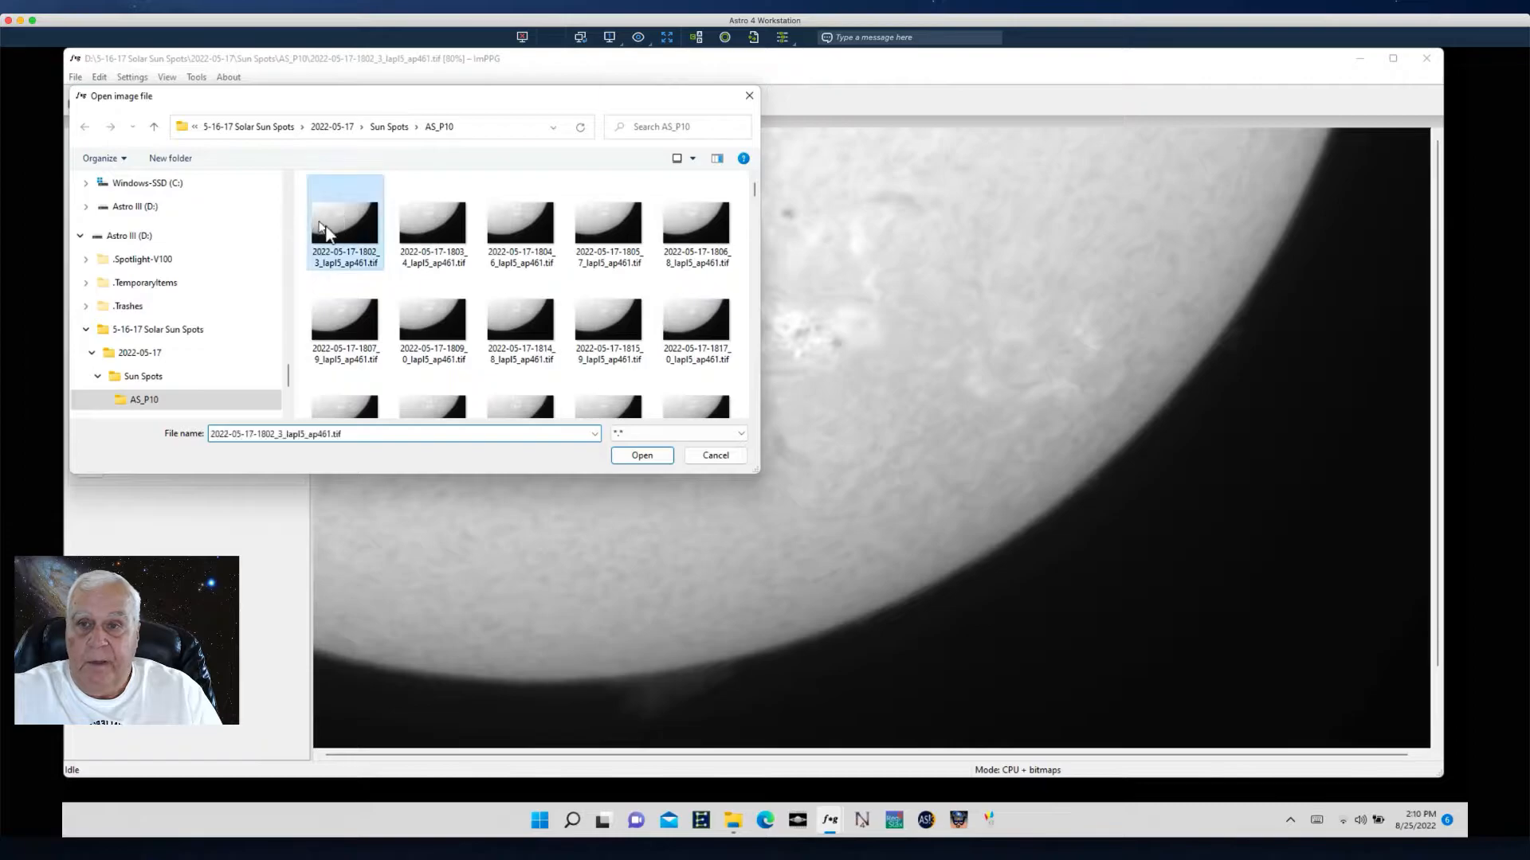
{"action": "left_click", "coordinate": [642, 455]}
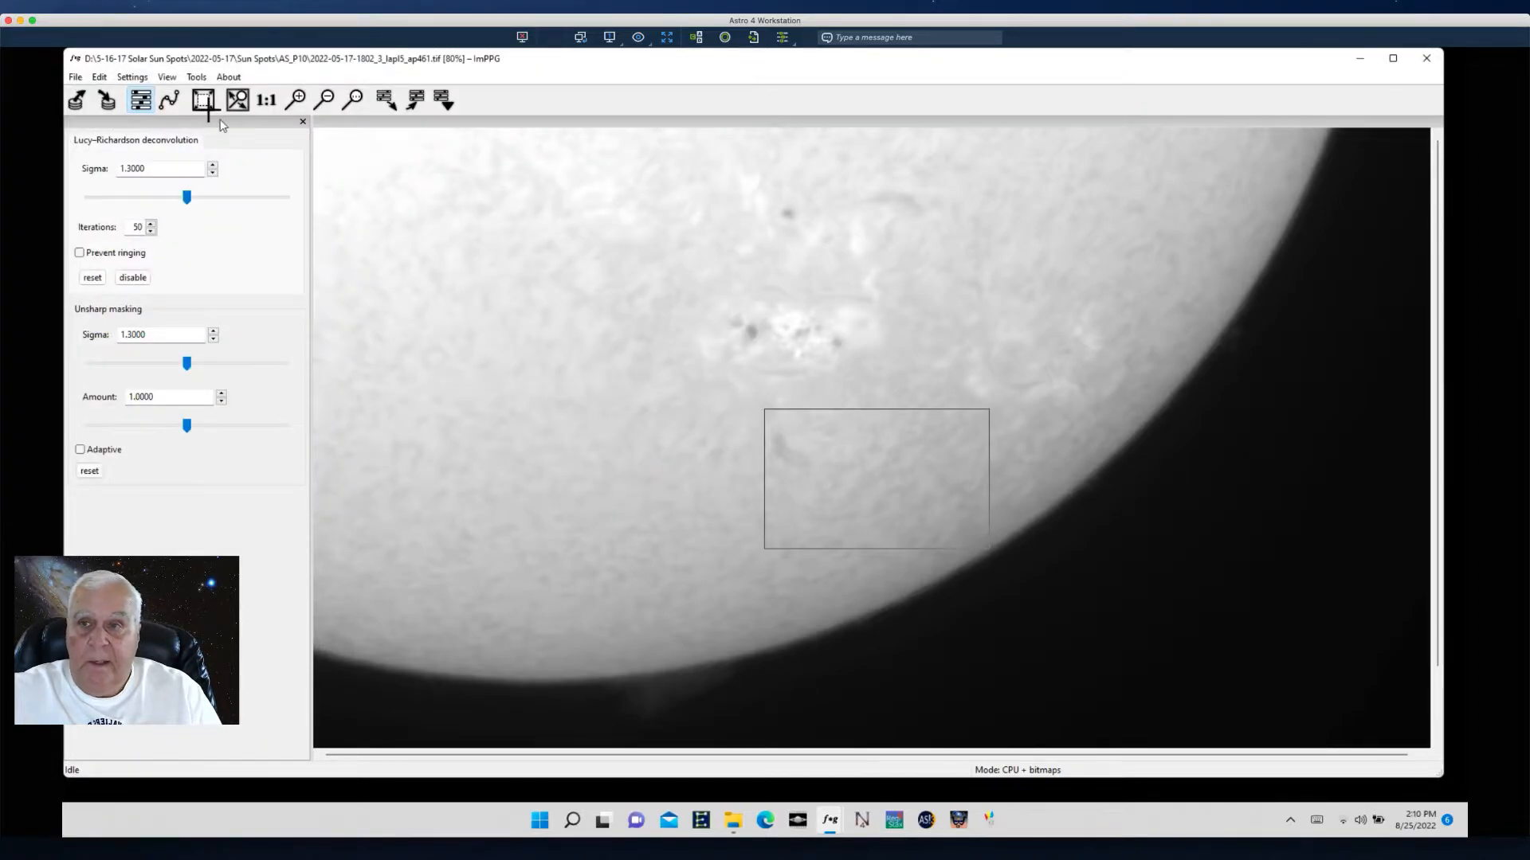
- Select and process the whole image
{"action": "left_click", "coordinate": [99, 78]}
{"action": "left_click", "coordinate": [124, 94]}
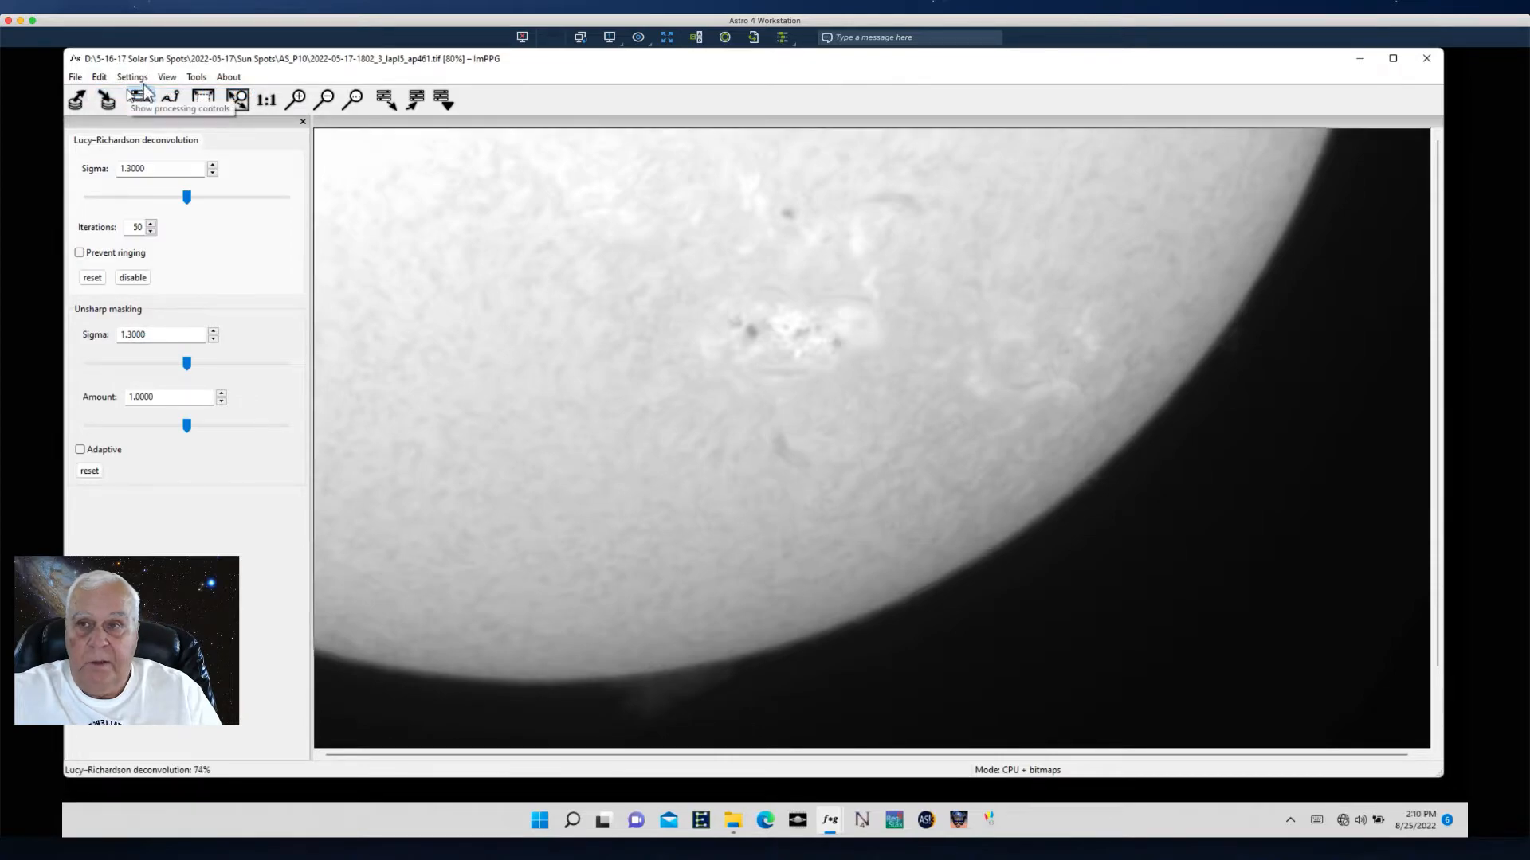
{"action": "left_click", "coordinate": [136, 78]}
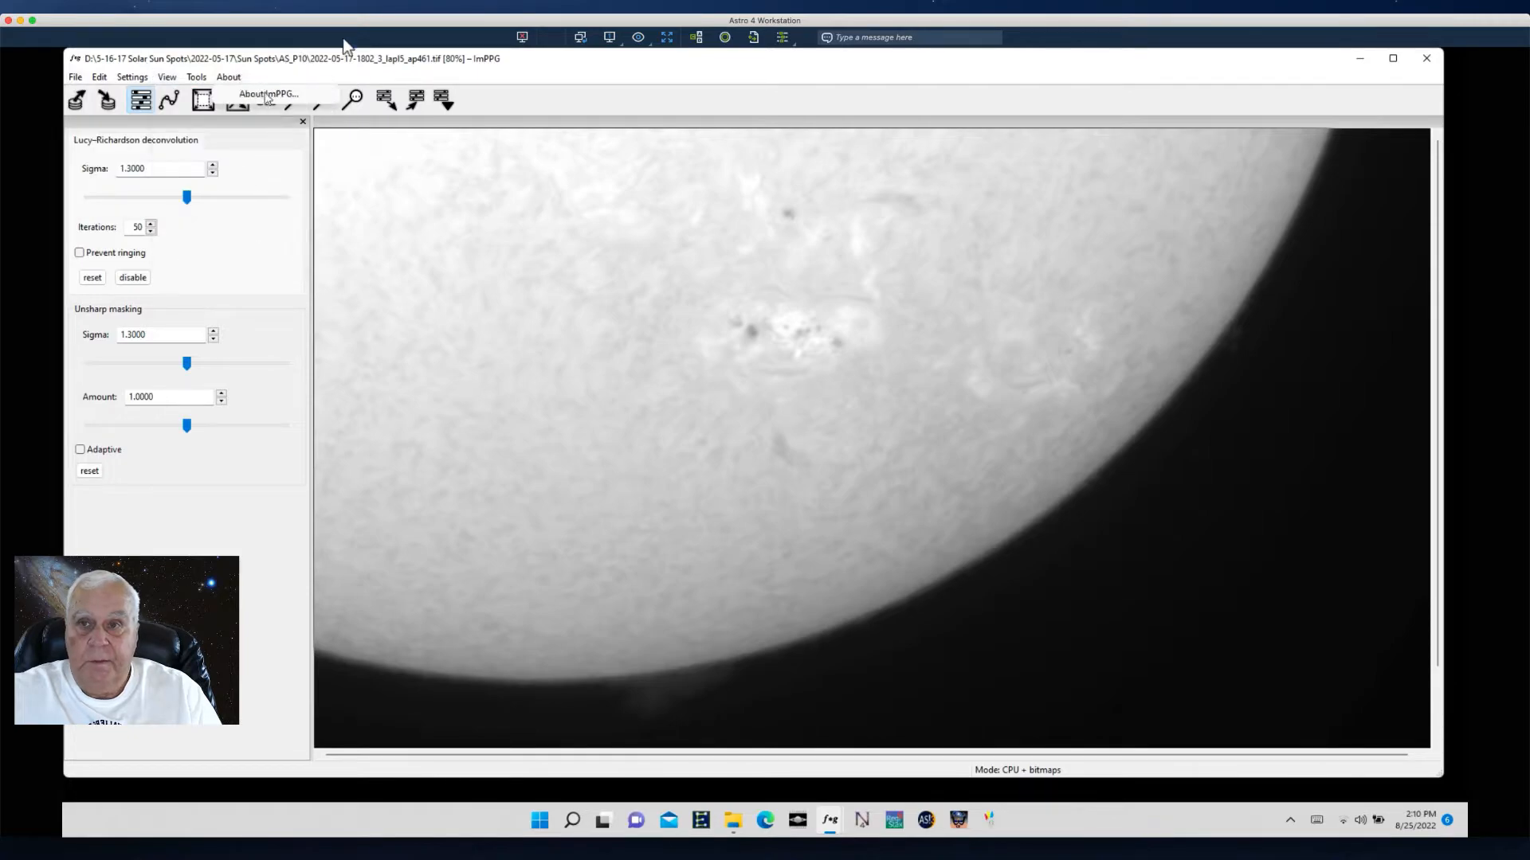
- Open the tone curve editor, add a point and drag it to the top-left corner, inverting the dark end
{"action": "left_click", "coordinate": [174, 102]}
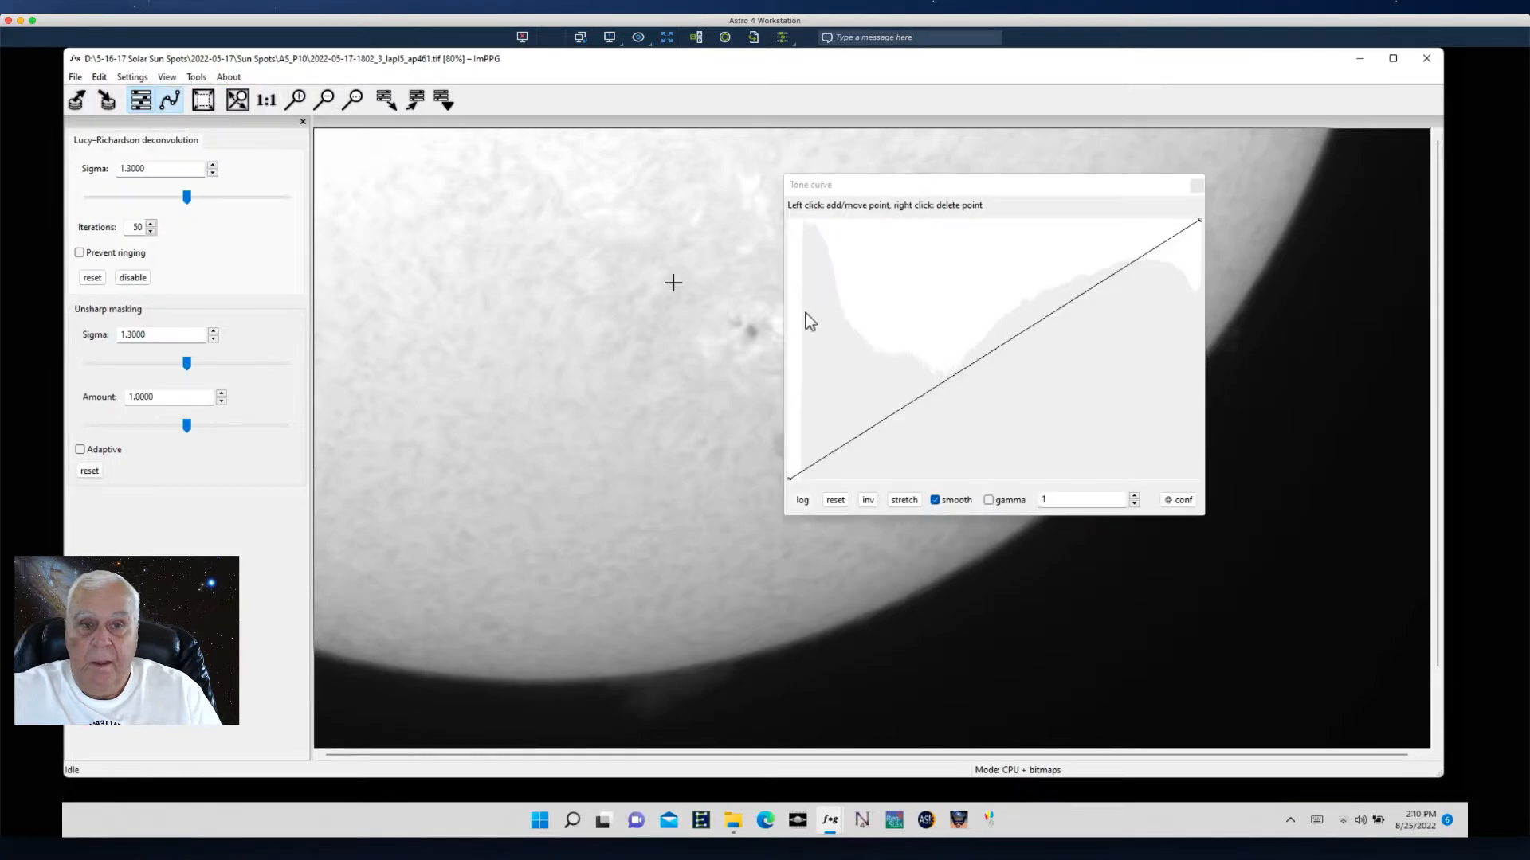
{"action": "left_click", "coordinate": [880, 417]}
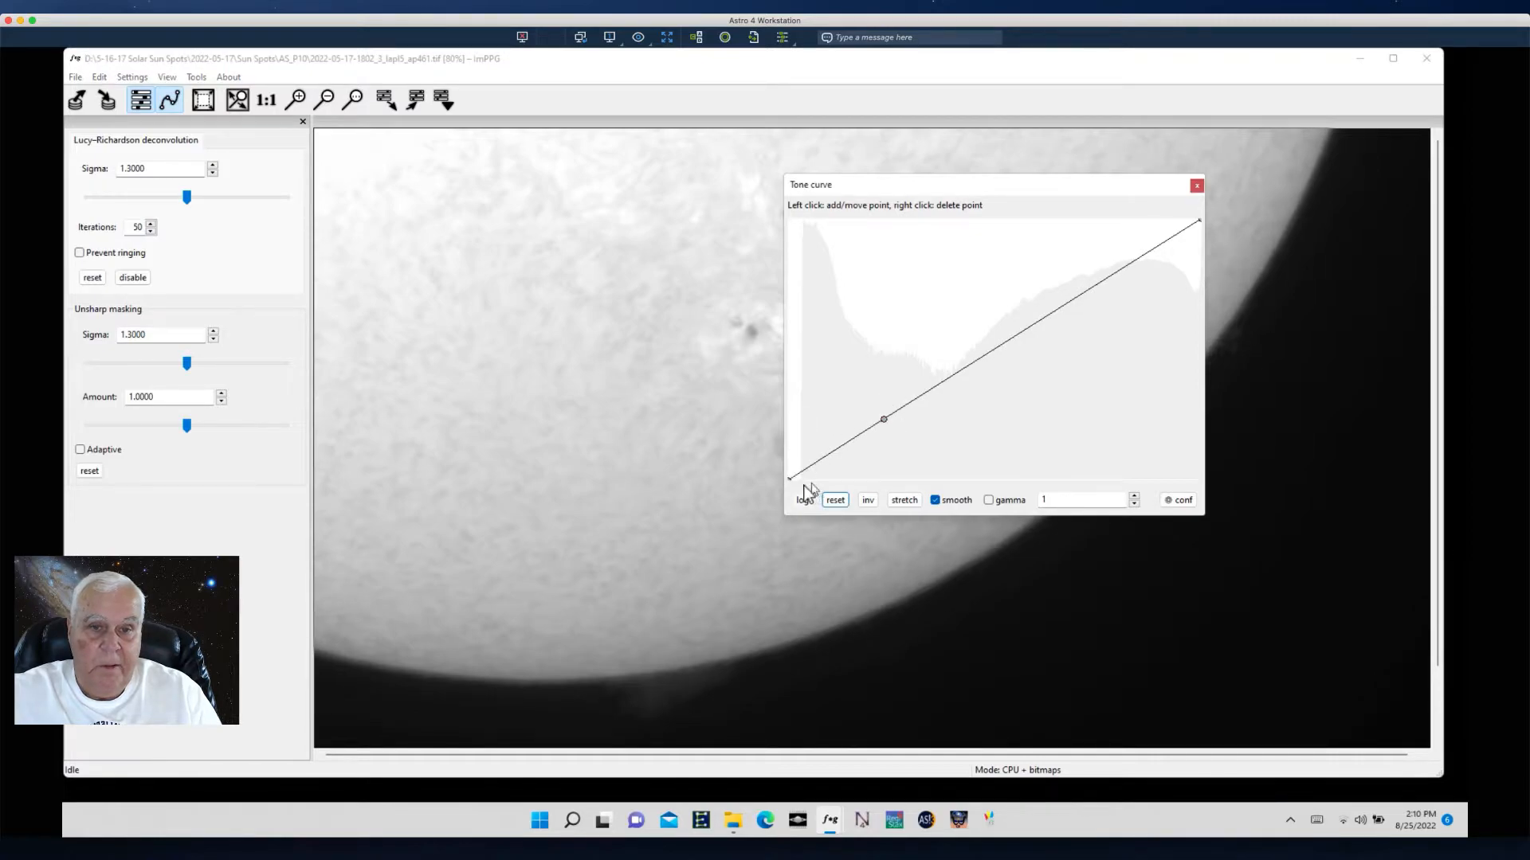
{"action": "left_click_drag", "start_coordinate": [791, 479], "coordinate": [799, 479]}
{"action": "left_click_drag", "start_coordinate": [881, 416], "coordinate": [804, 227]}
{"action": "left_click_drag", "start_coordinate": [806, 225], "coordinate": [797, 228]}
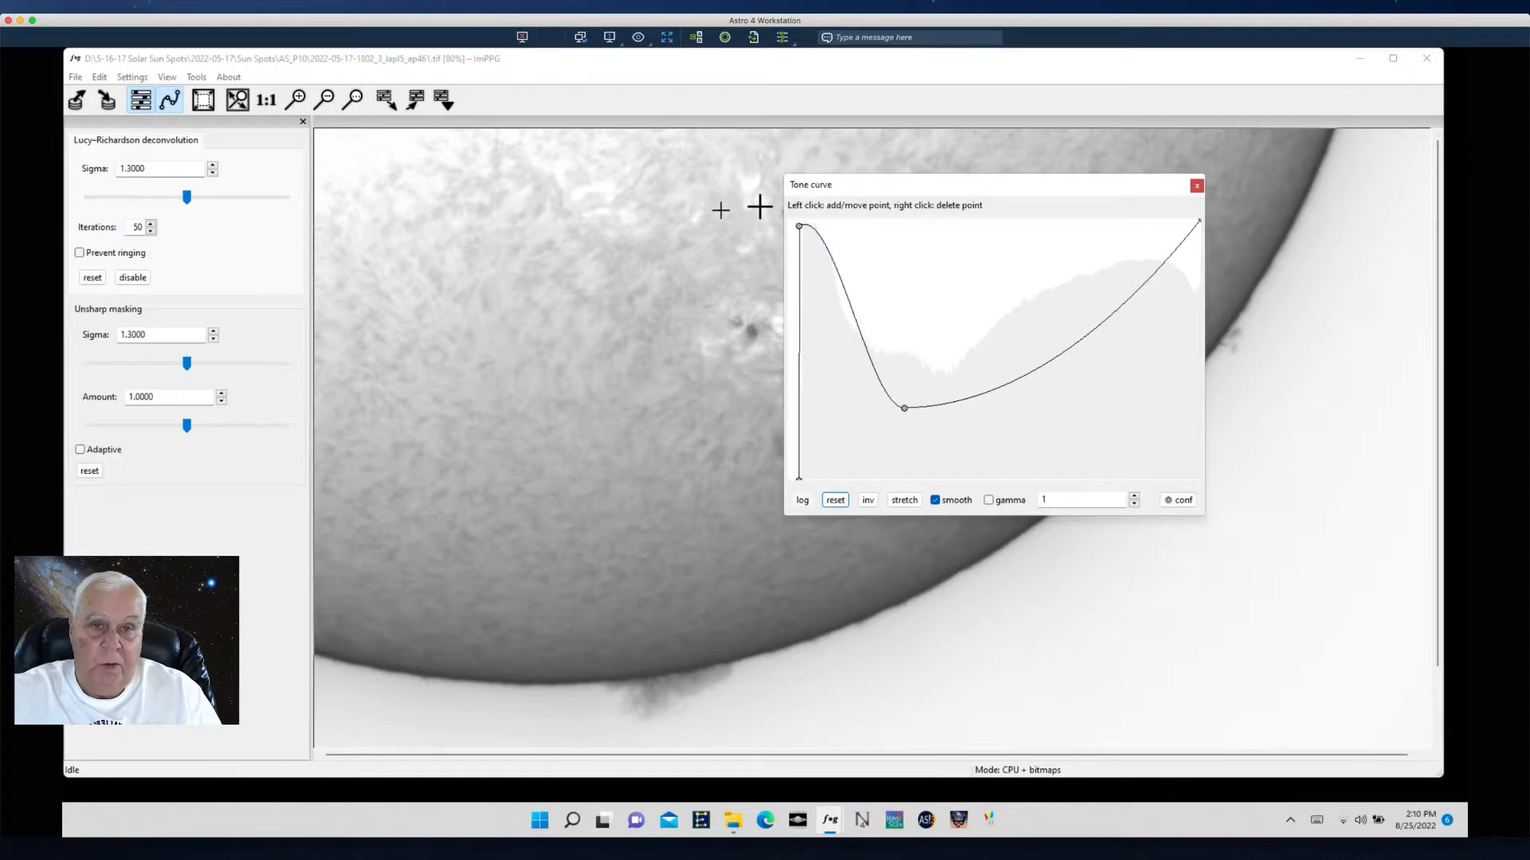
- Shift the curve's low point slightly right and its top point left, then shrink the editor into the lower-right corner
{"action": "left_click_drag", "start_coordinate": [866, 190], "coordinate": [969, 183]}
{"action": "mouse_move", "coordinate": [999, 396]}
{"action": "left_mouse_down"}
{"action": "mouse_move", "coordinate": [1002, 418]}
{"action": "mouse_move", "coordinate": [999, 401]}
{"action": "mouse_move", "coordinate": [978, 404]}
{"action": "mouse_move", "coordinate": [1020, 399]}
{"action": "left_mouse_up"}
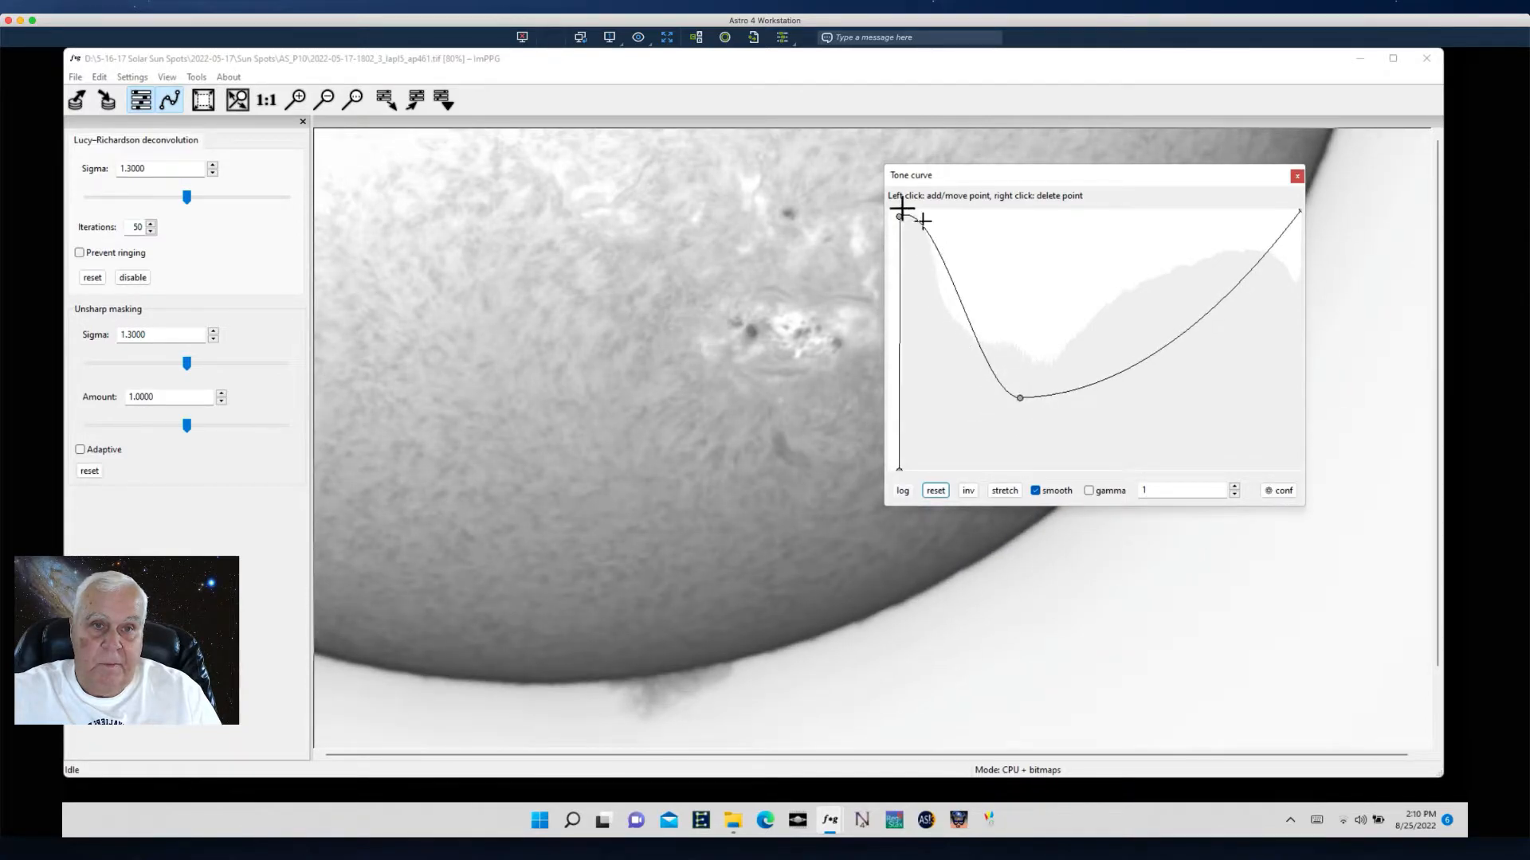
{"action": "mouse_move", "coordinate": [900, 216]}
{"action": "left_mouse_down"}
{"action": "mouse_move", "coordinate": [868, 220]}
{"action": "mouse_move", "coordinate": [884, 216]}
{"action": "left_mouse_up"}
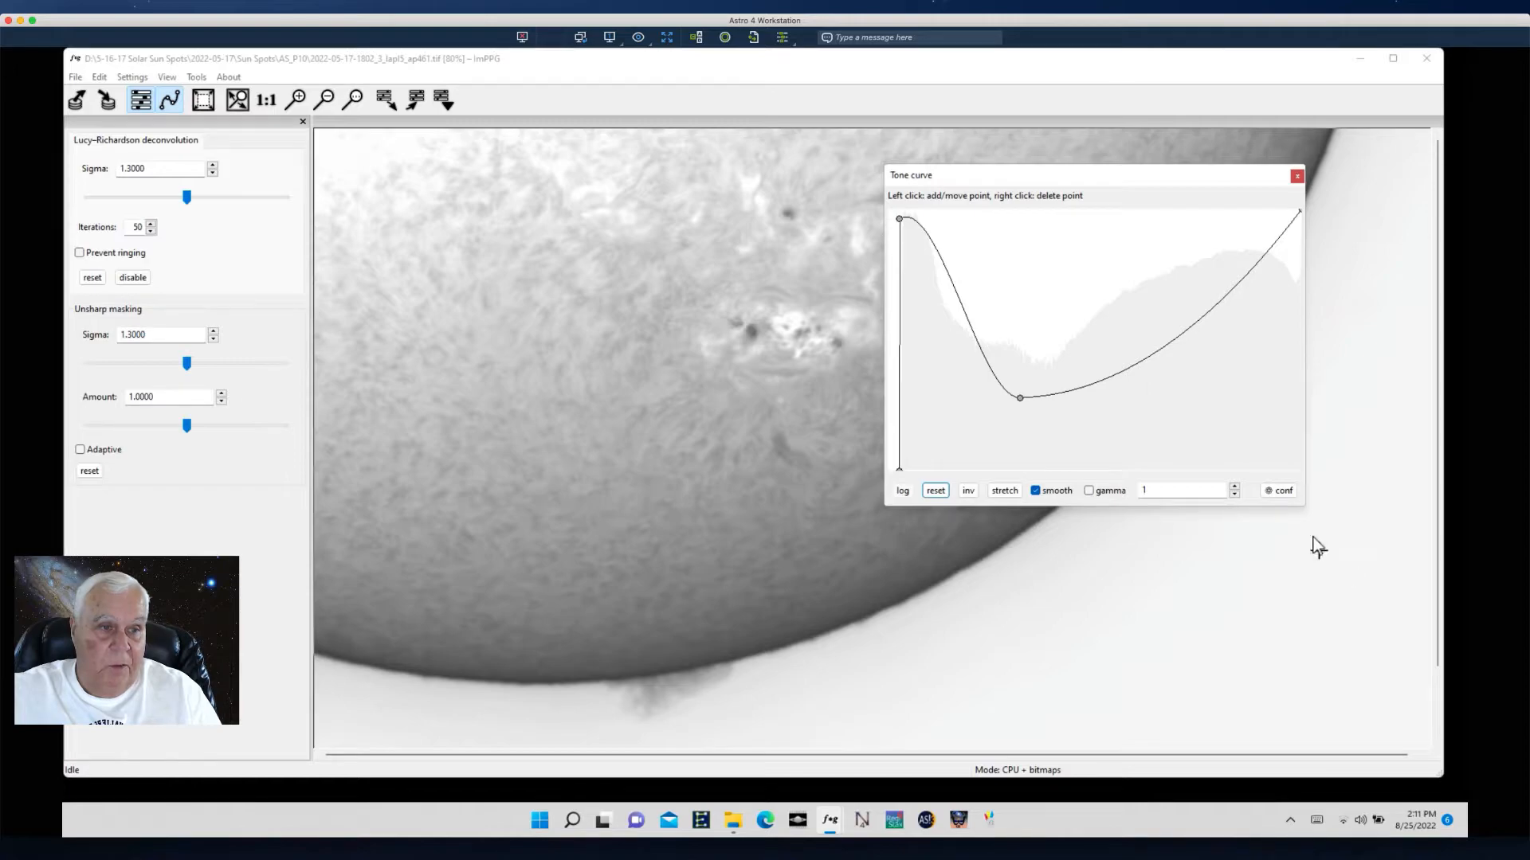
{"action": "left_click_drag", "start_coordinate": [1305, 507], "coordinate": [1039, 280]}
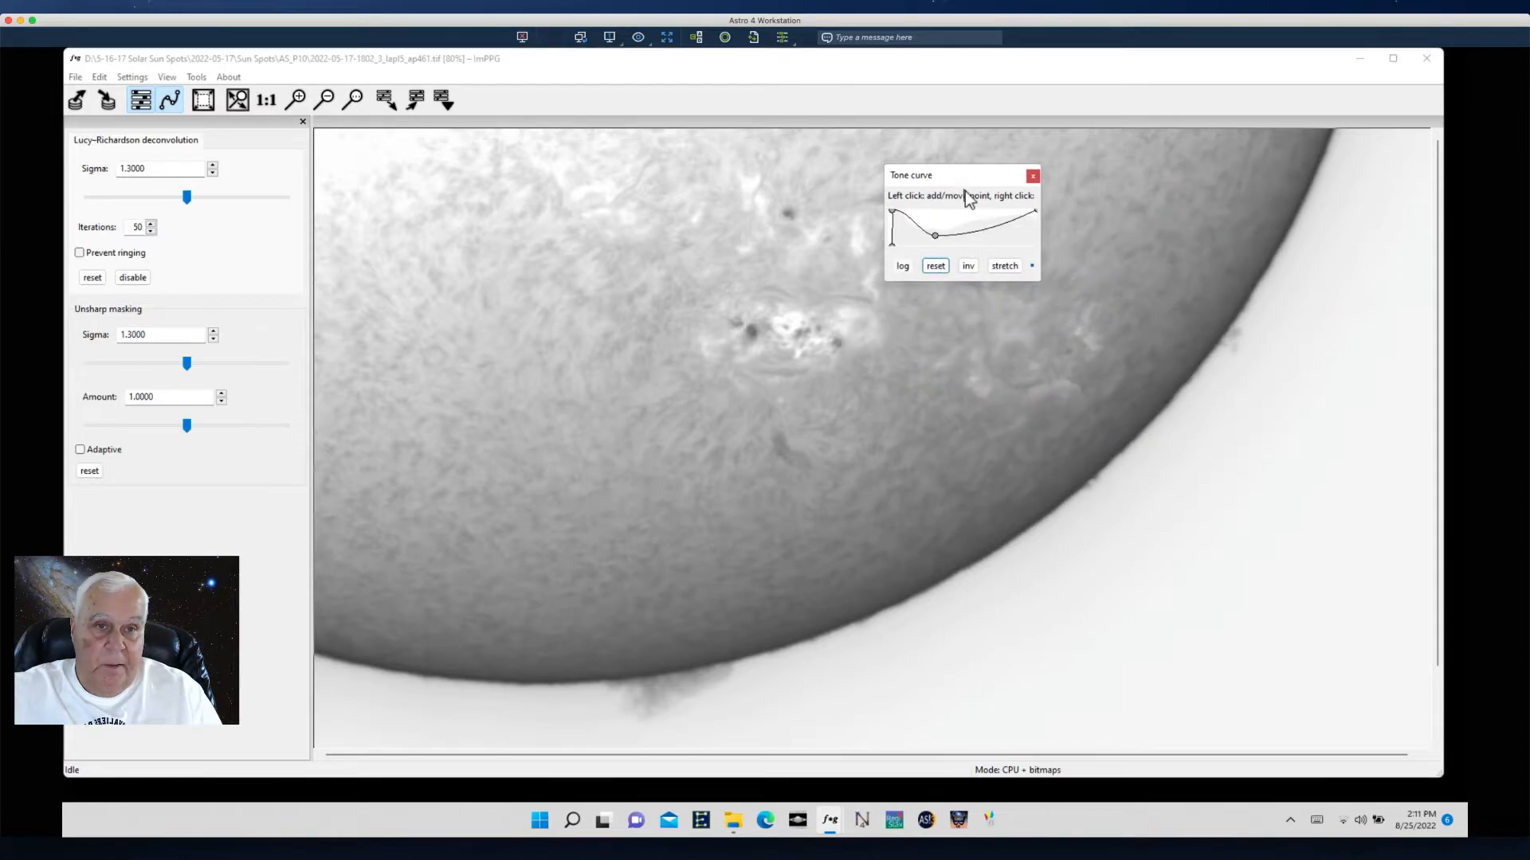
{"action": "left_click_drag", "start_coordinate": [957, 176], "coordinate": [1318, 555]}
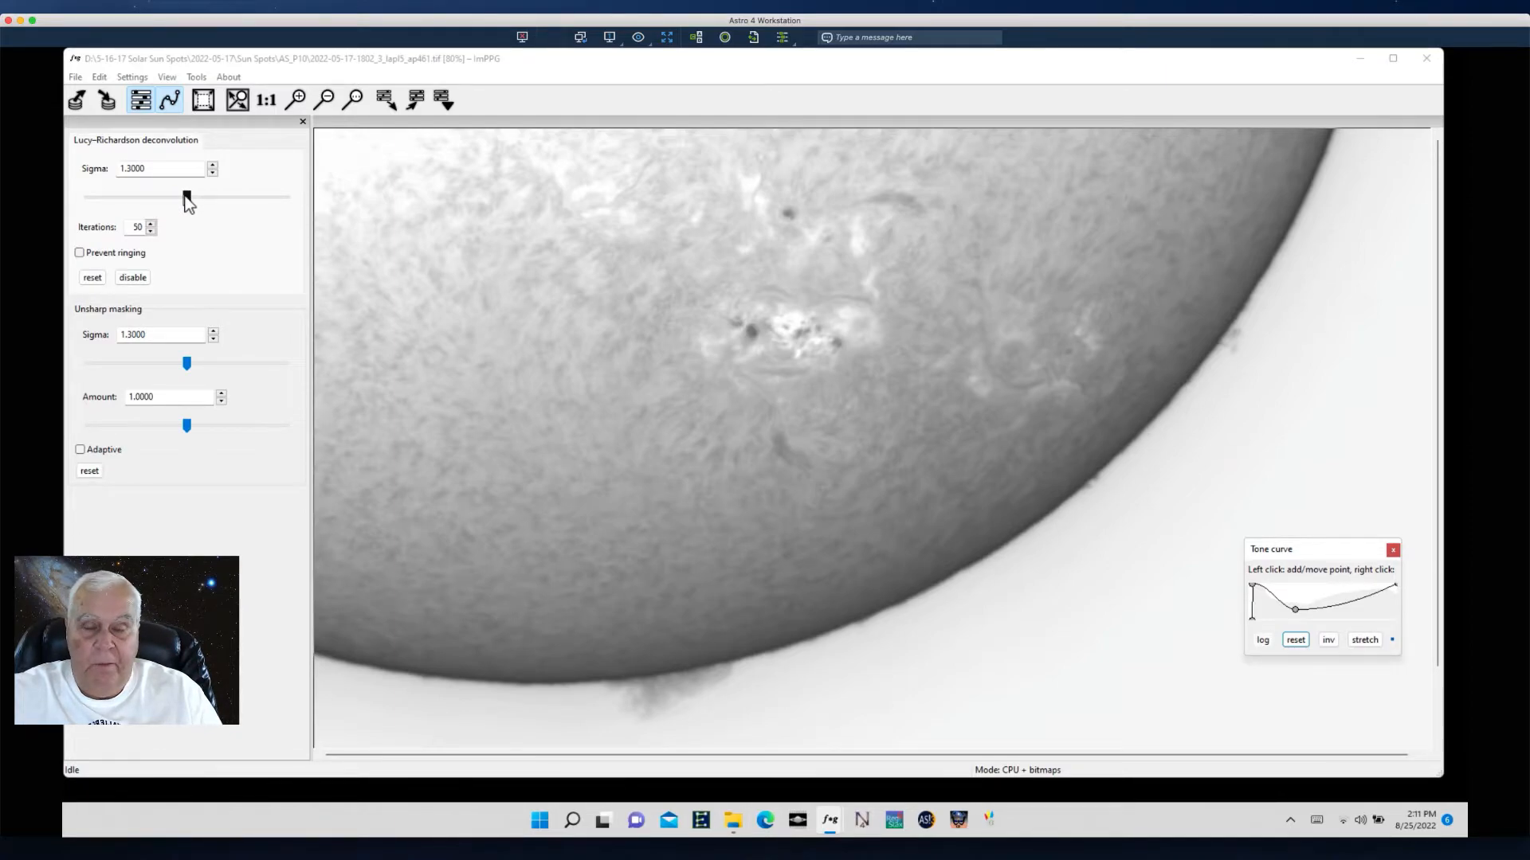
- Raise the Lucy–Richardson deconvolution sigma step by step to 1.9694
{"action": "left_click_drag", "start_coordinate": [187, 202], "coordinate": [218, 204]}
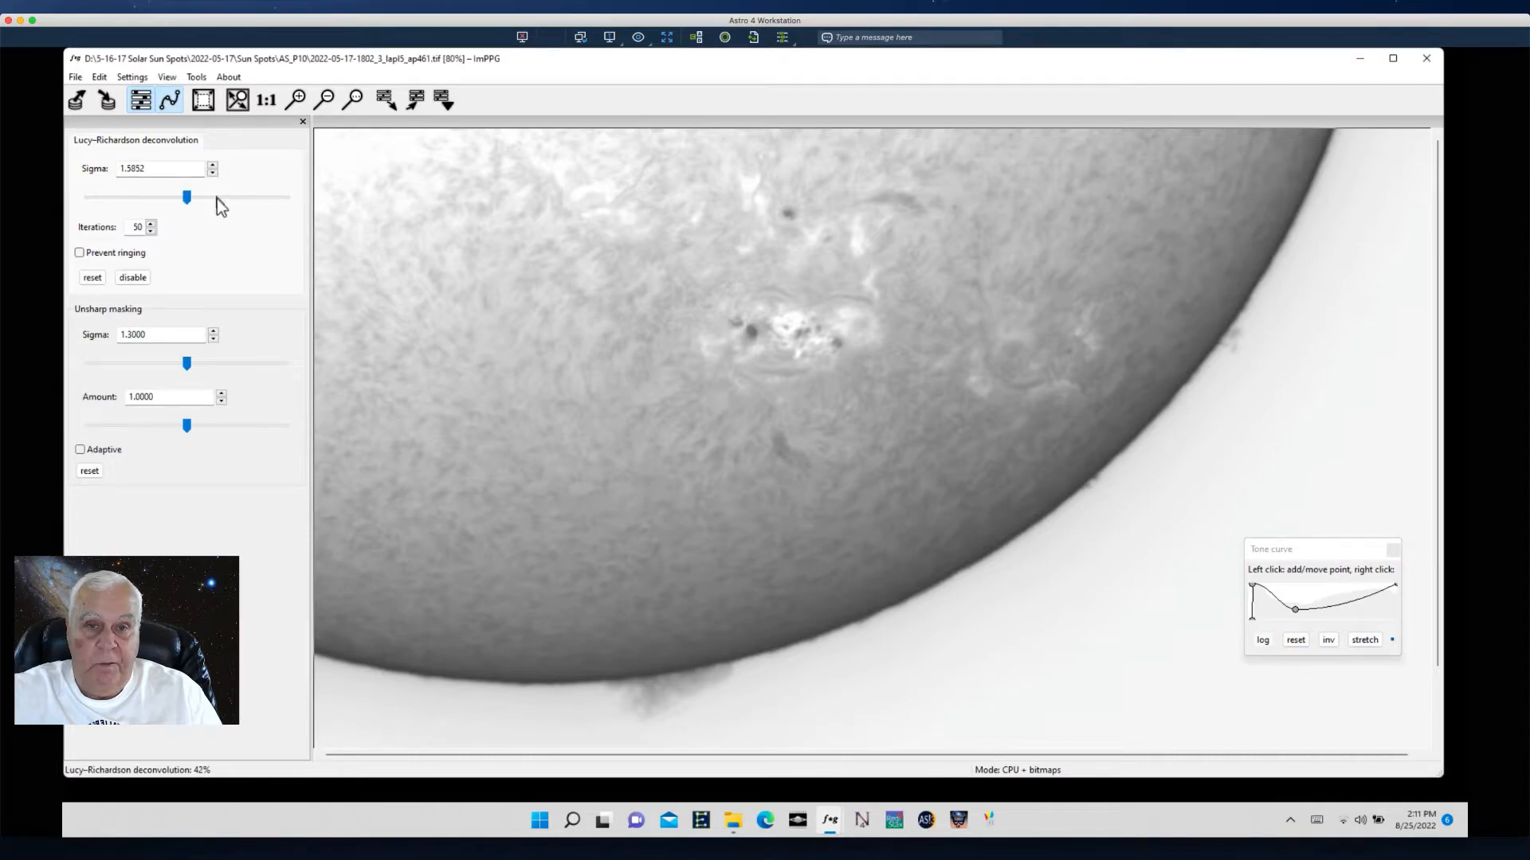
{"action": "left_click", "coordinate": [188, 197]}
{"action": "left_click_drag", "start_coordinate": [189, 196], "coordinate": [199, 197]}
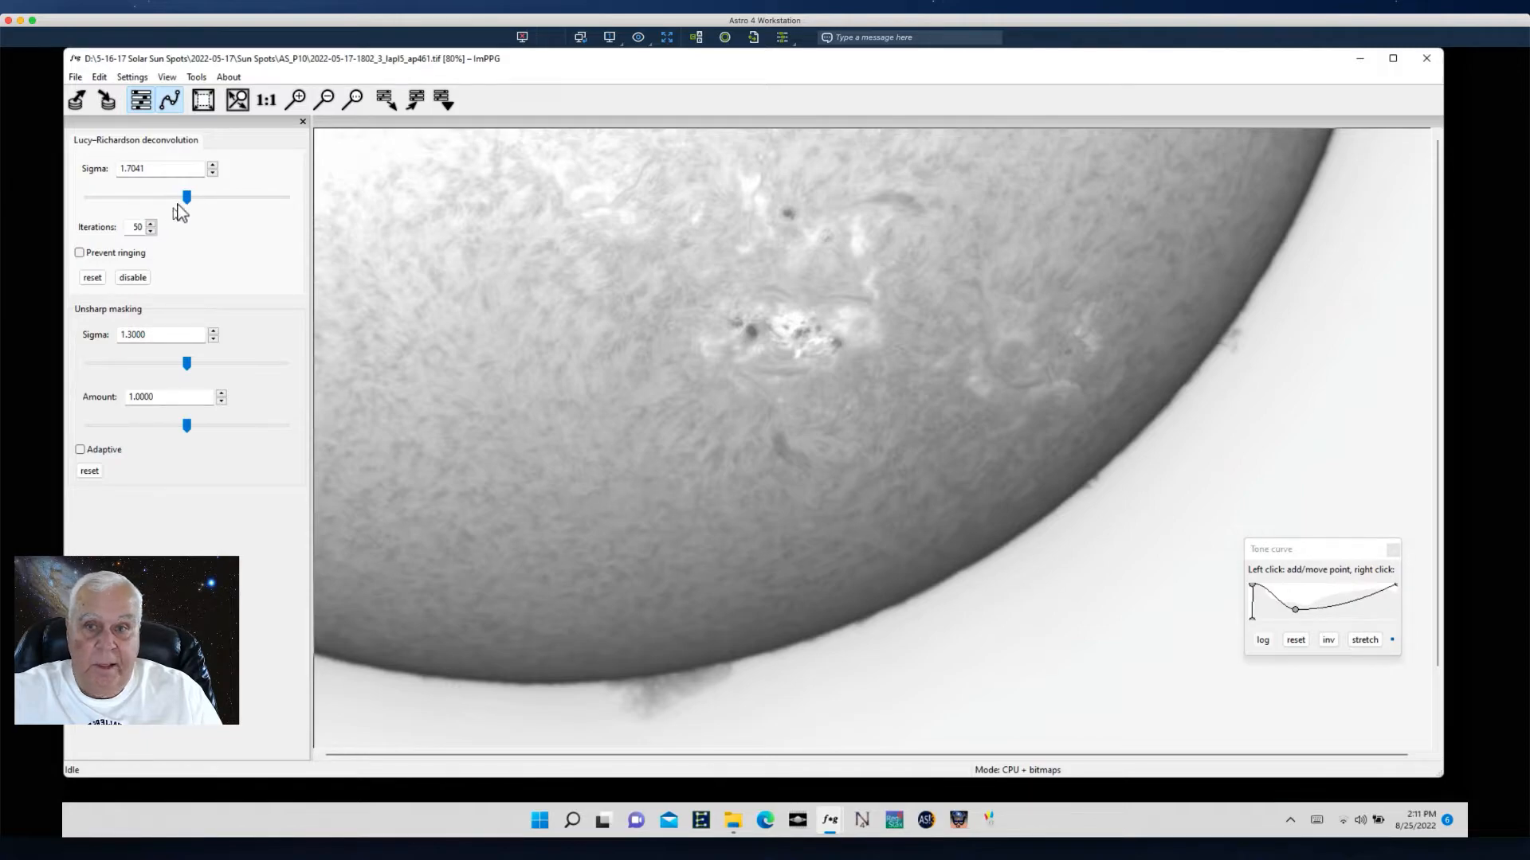
{"action": "left_click_drag", "start_coordinate": [188, 197], "coordinate": [197, 201]}
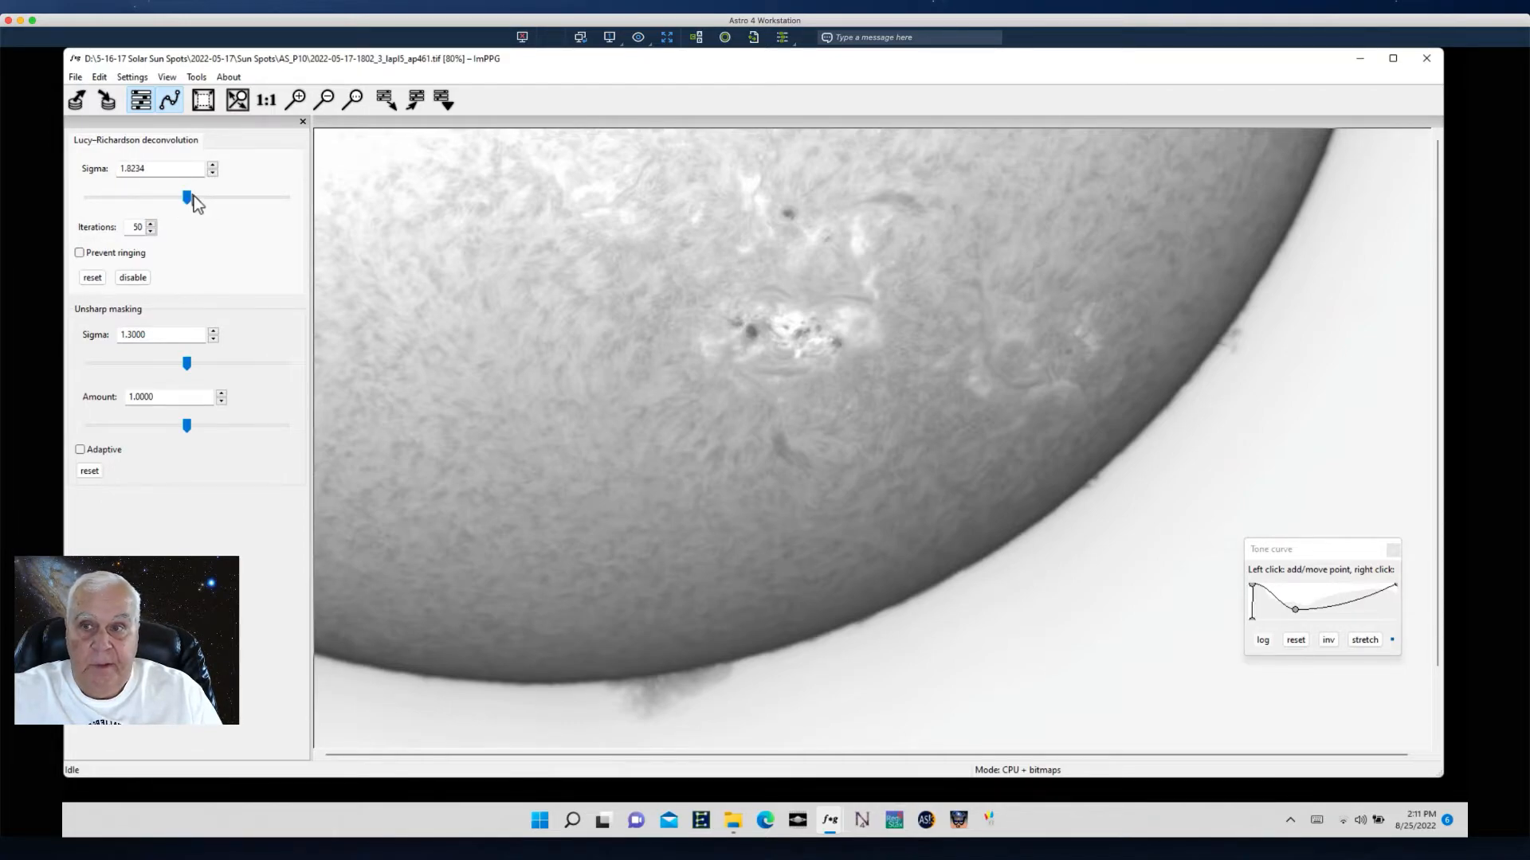
{"action": "left_click", "coordinate": [186, 196]}
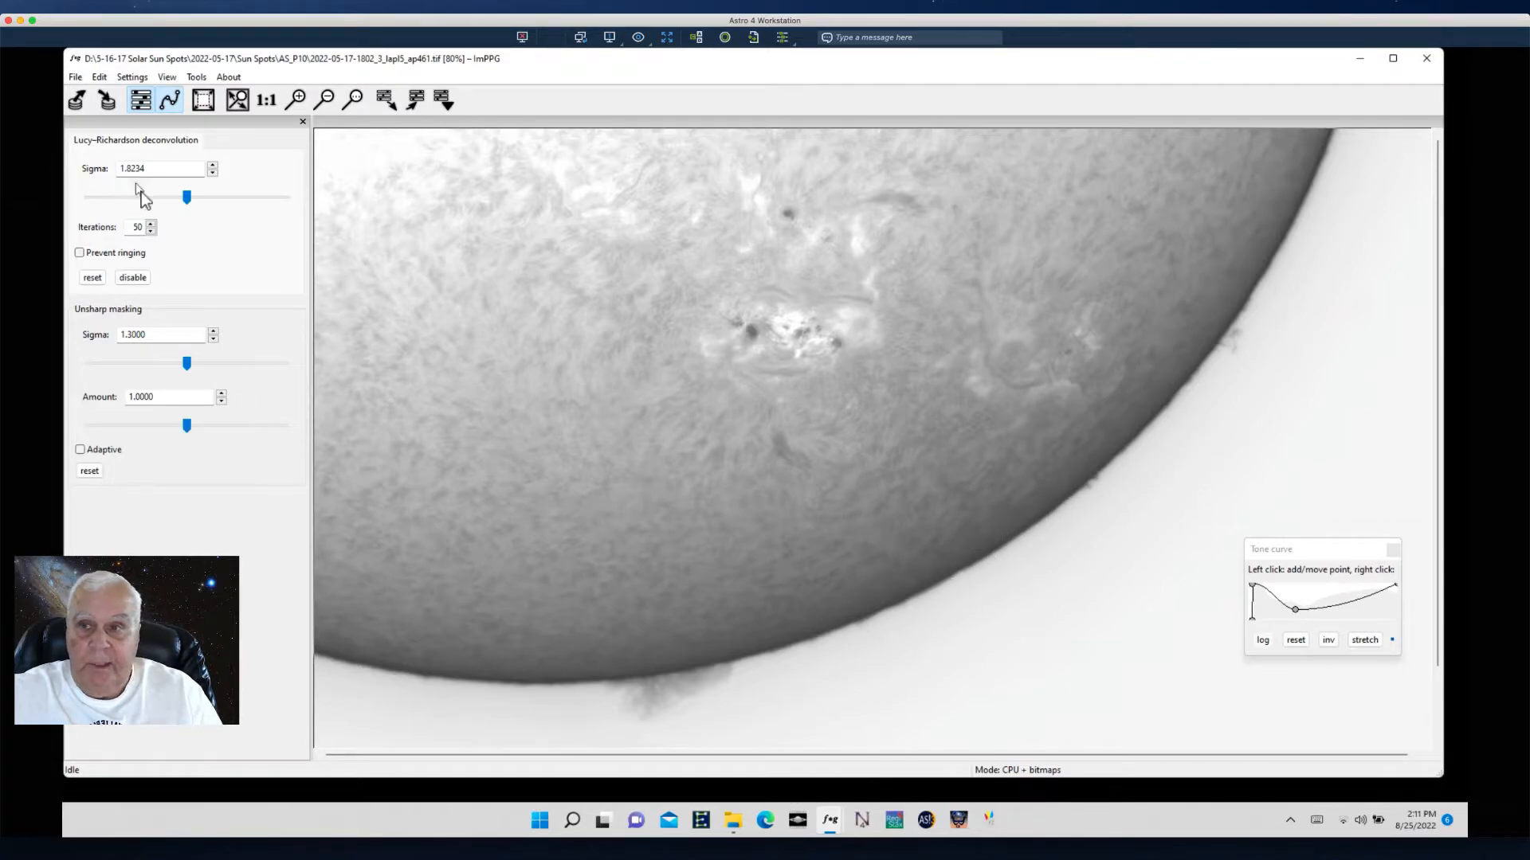
{"action": "left_click", "coordinate": [188, 196]}
{"action": "left_click_drag", "start_coordinate": [190, 196], "coordinate": [200, 198]}
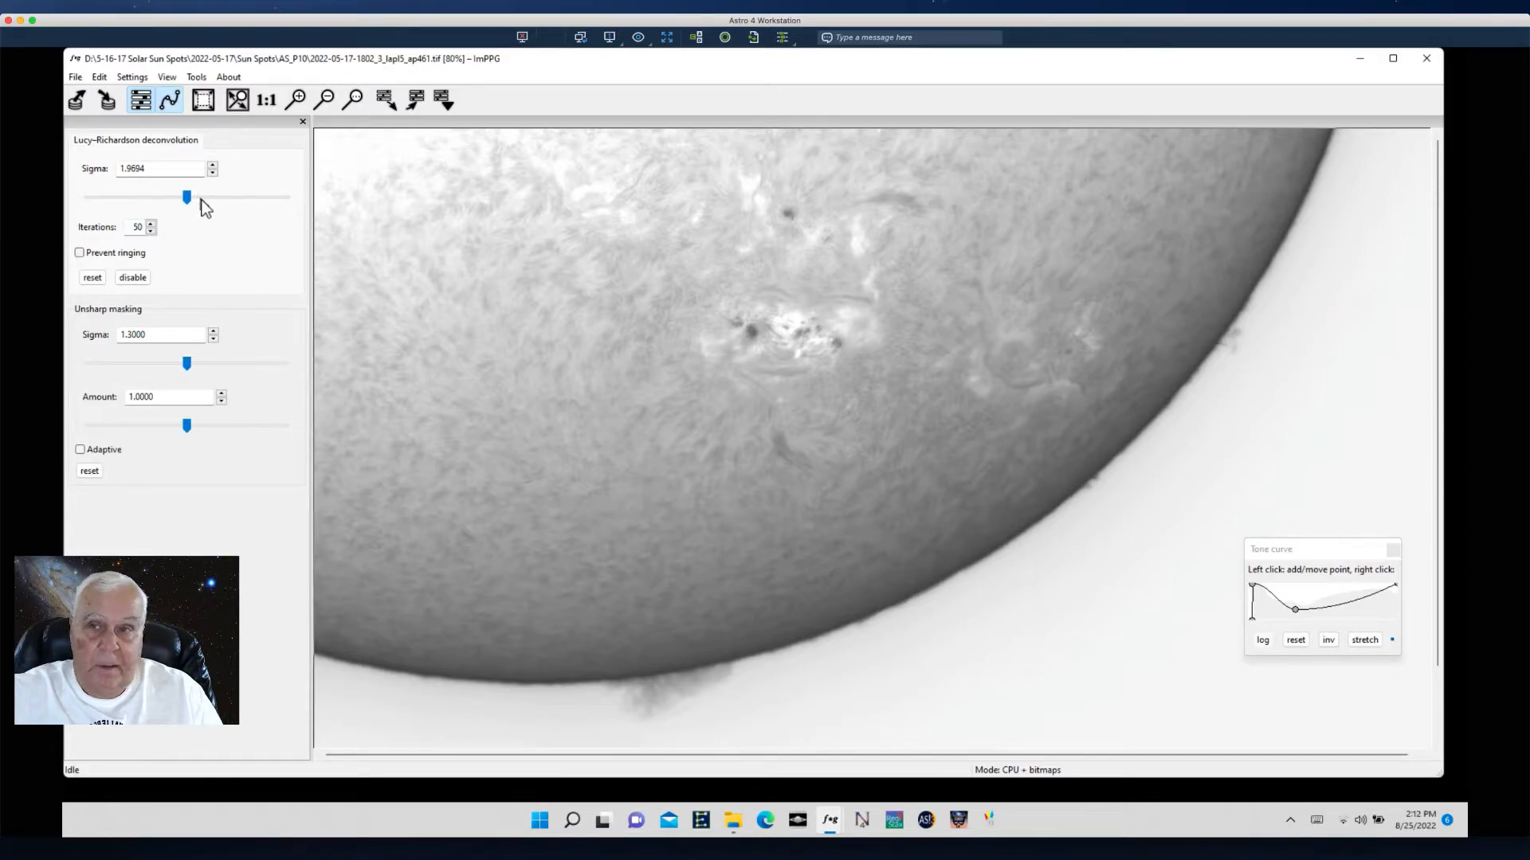
- Set the deconvolution sigma to 2.0301 and save the processing settings as Process Settings Sunspot 5-16-22 in the 5-16-17 Solar Sun Spots folder
{"action": "left_click_drag", "start_coordinate": [189, 201], "coordinate": [190, 196]}
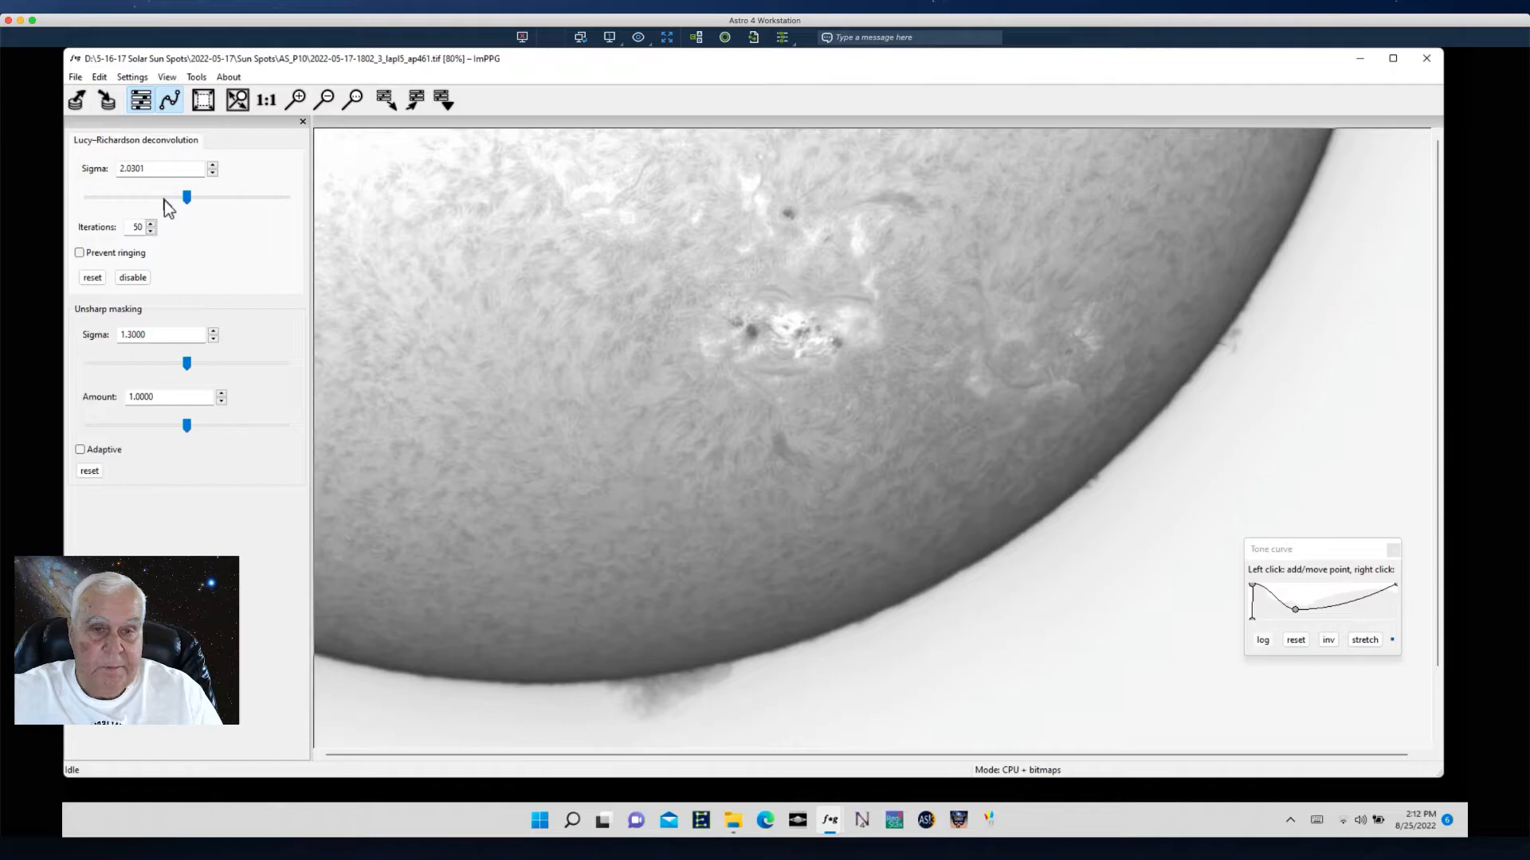
{"action": "left_click", "coordinate": [76, 78]}
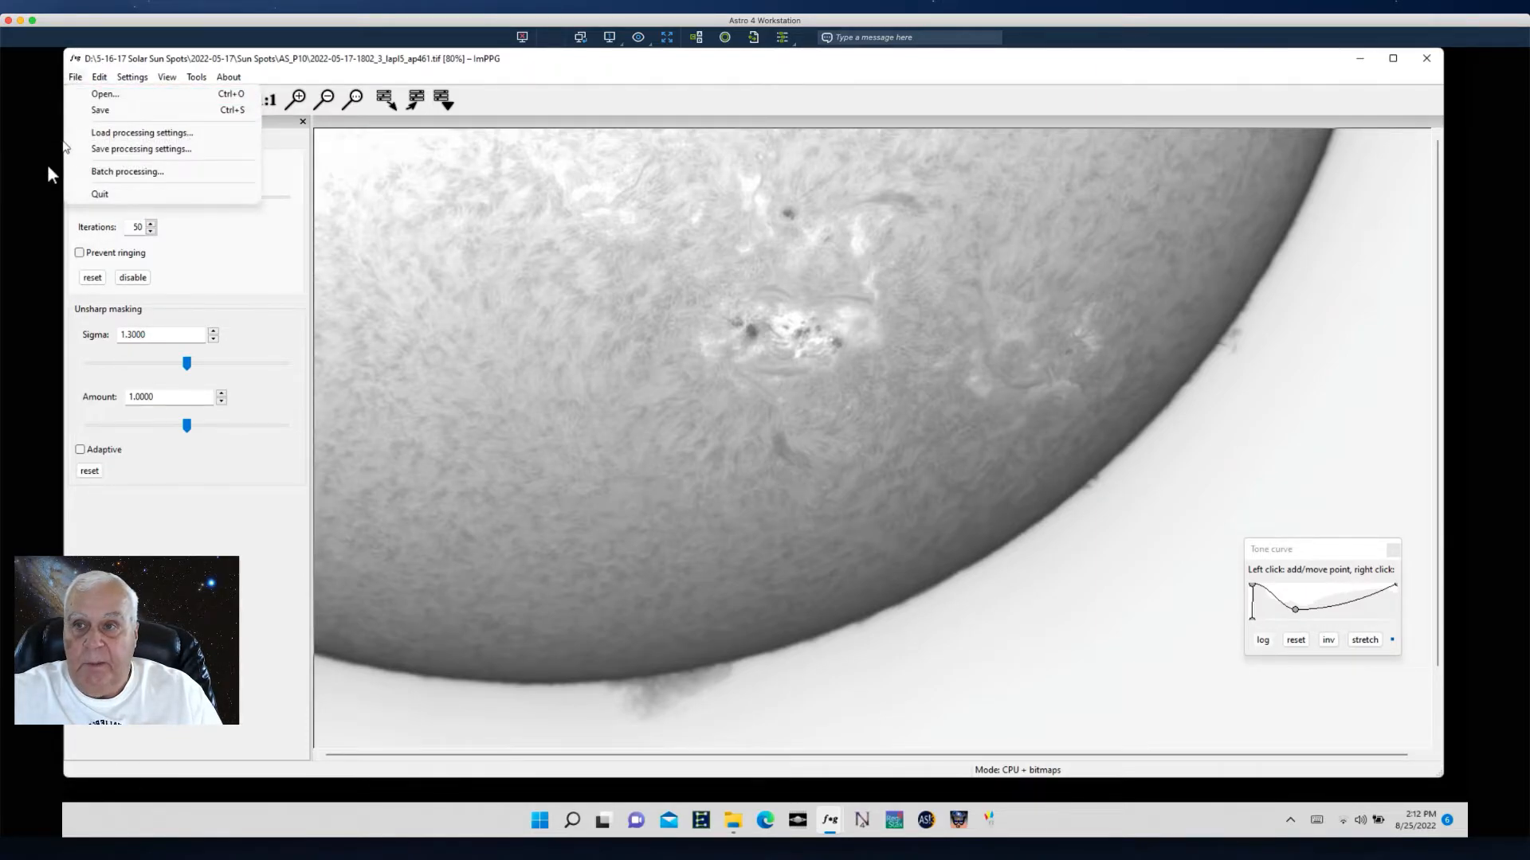
{"action": "left_click", "coordinate": [109, 149]}
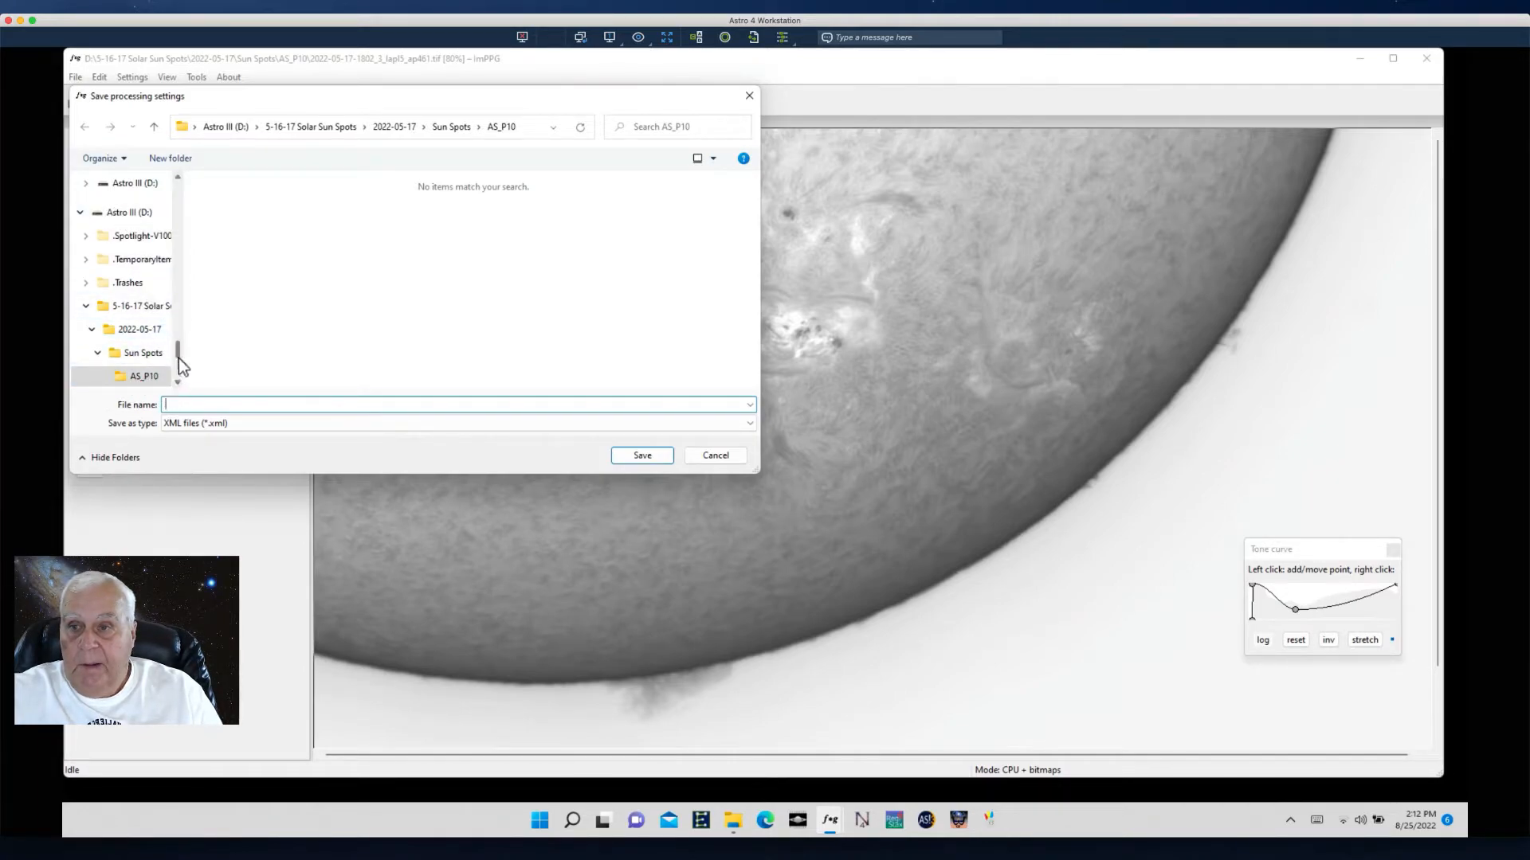
{"action": "left_click", "coordinate": [117, 311]}
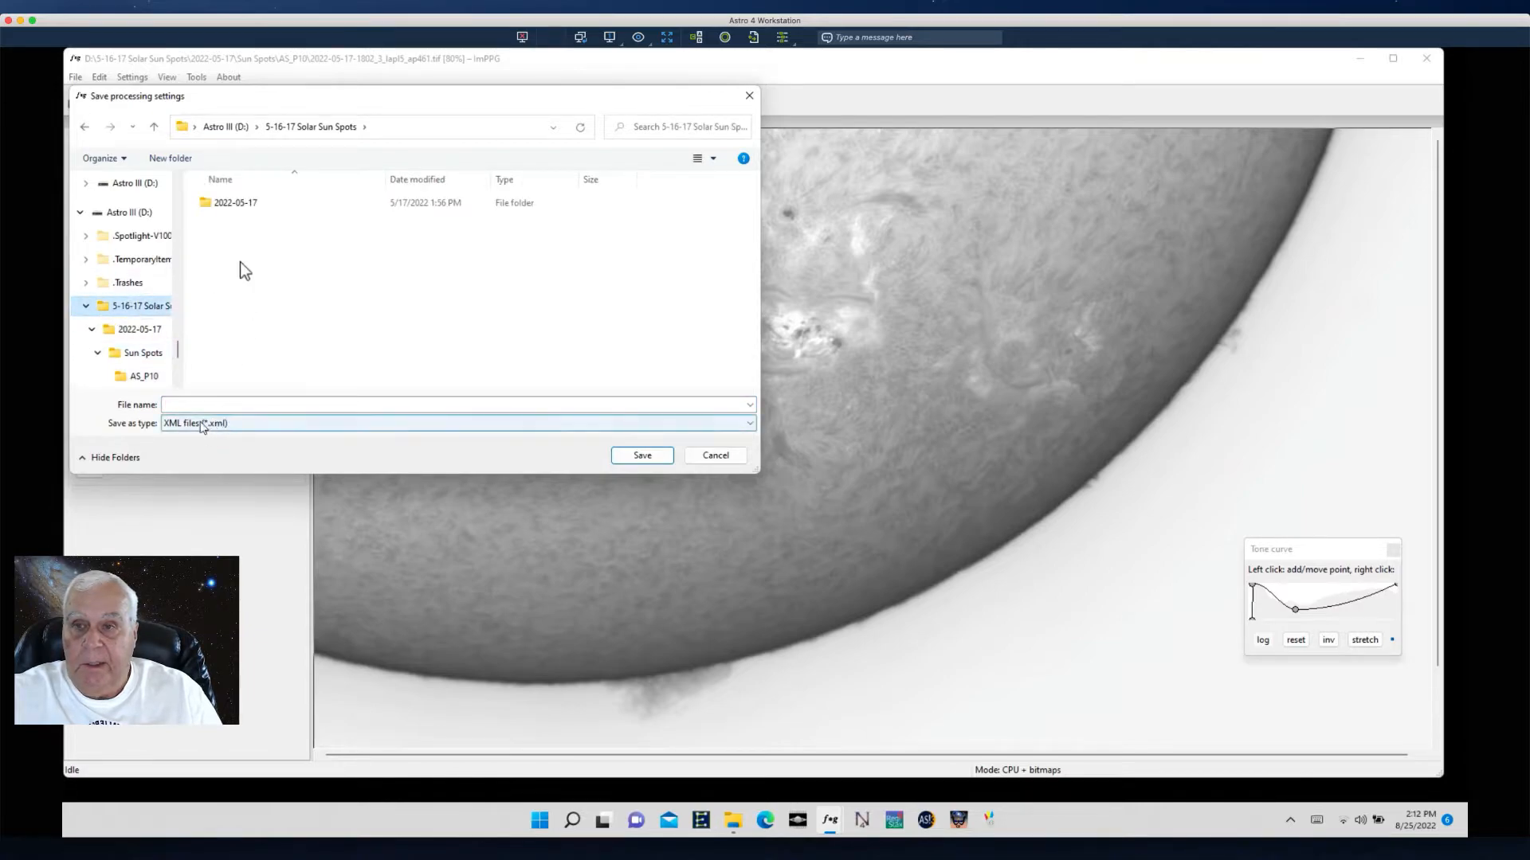
{"action": "left_click", "coordinate": [185, 405]}
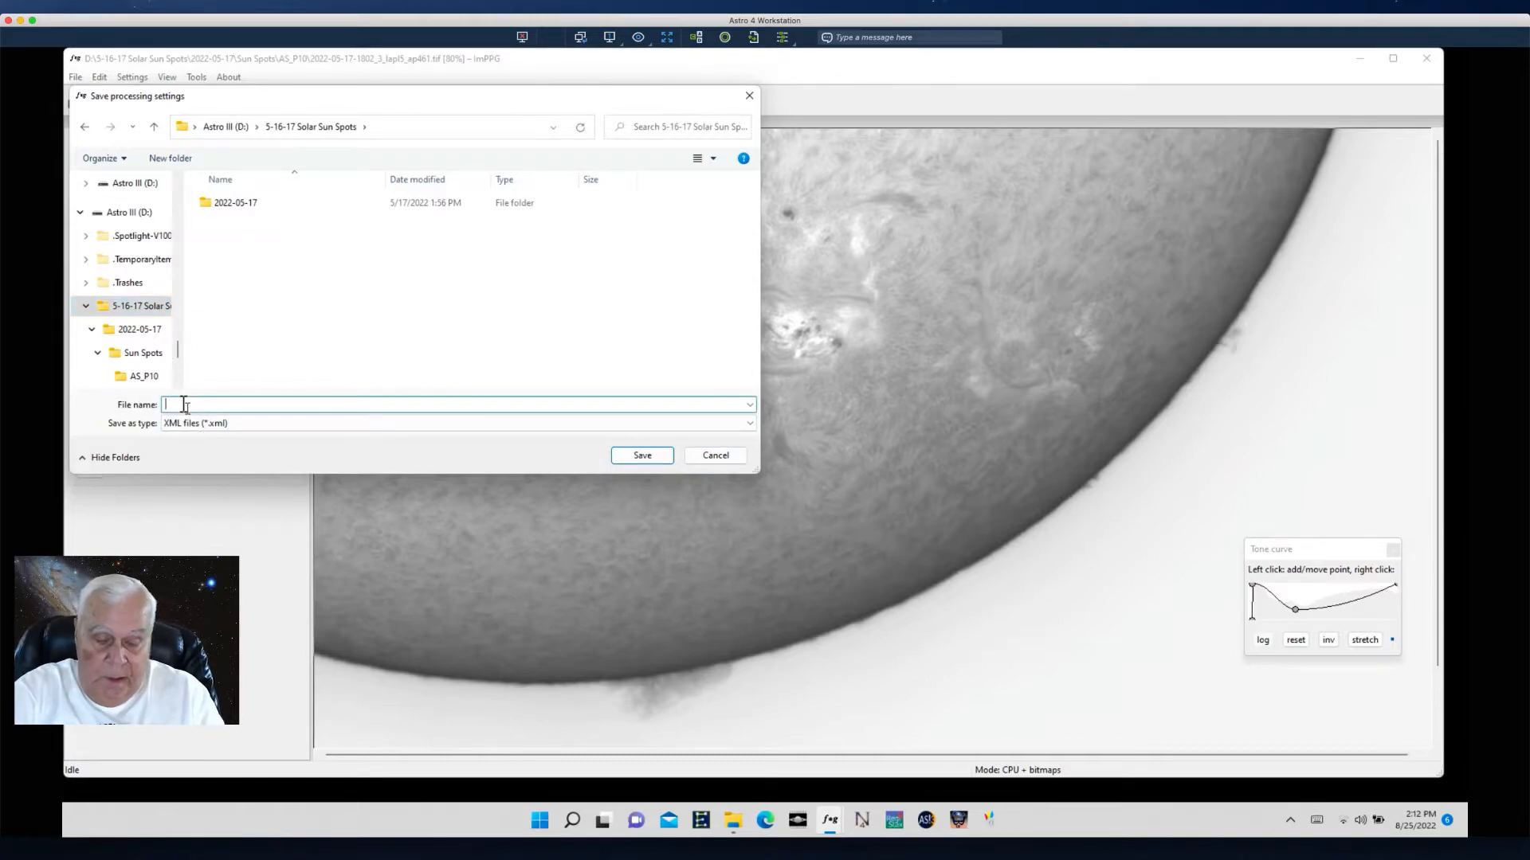
{"action": "type", "text": "Process Settings Sunspot 5-16-22"}
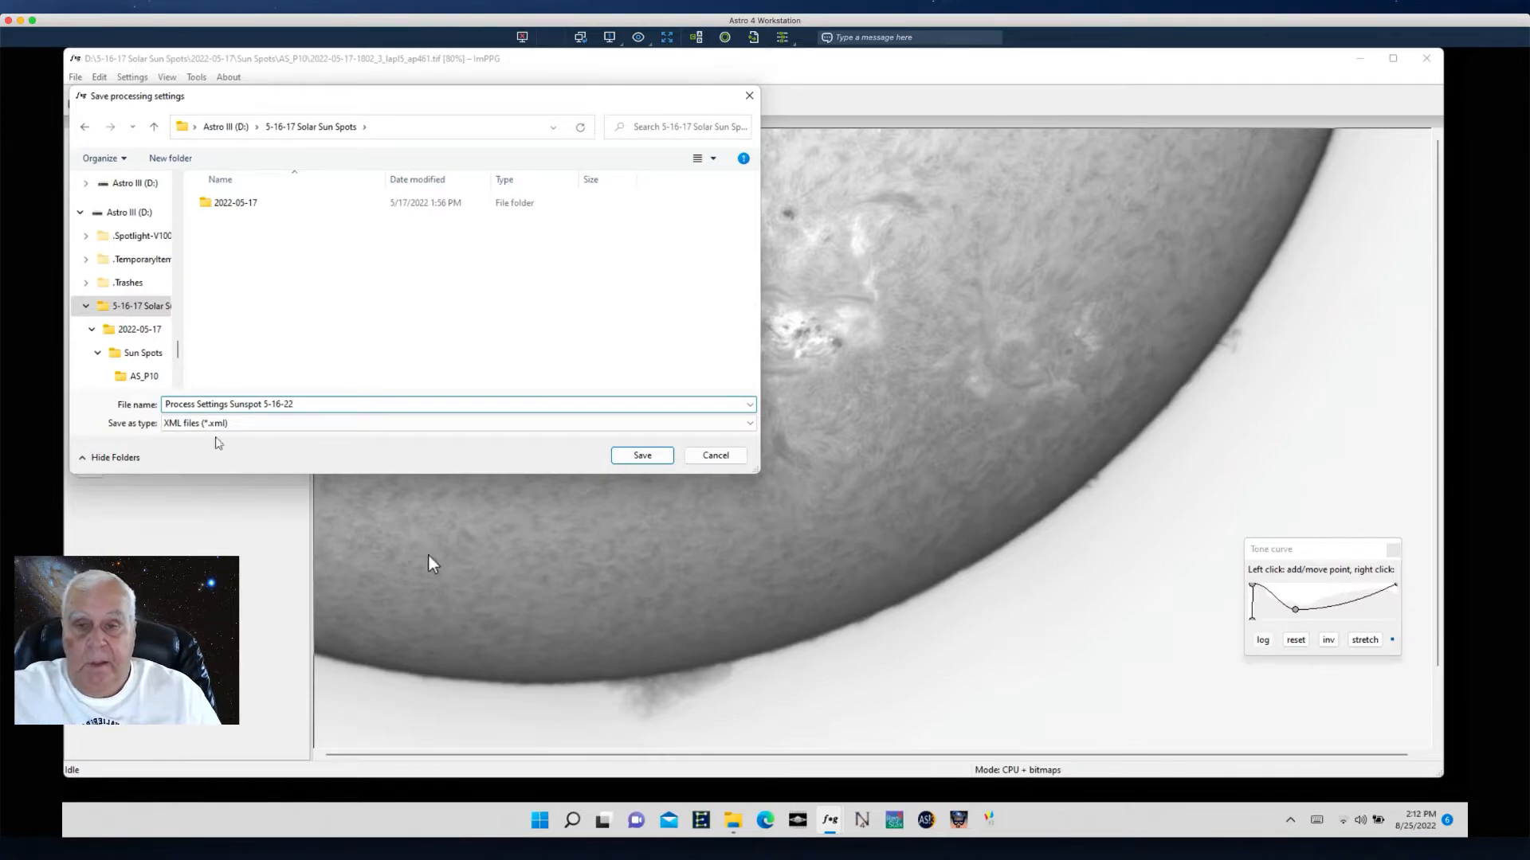
{"action": "left_click", "coordinate": [649, 456]}
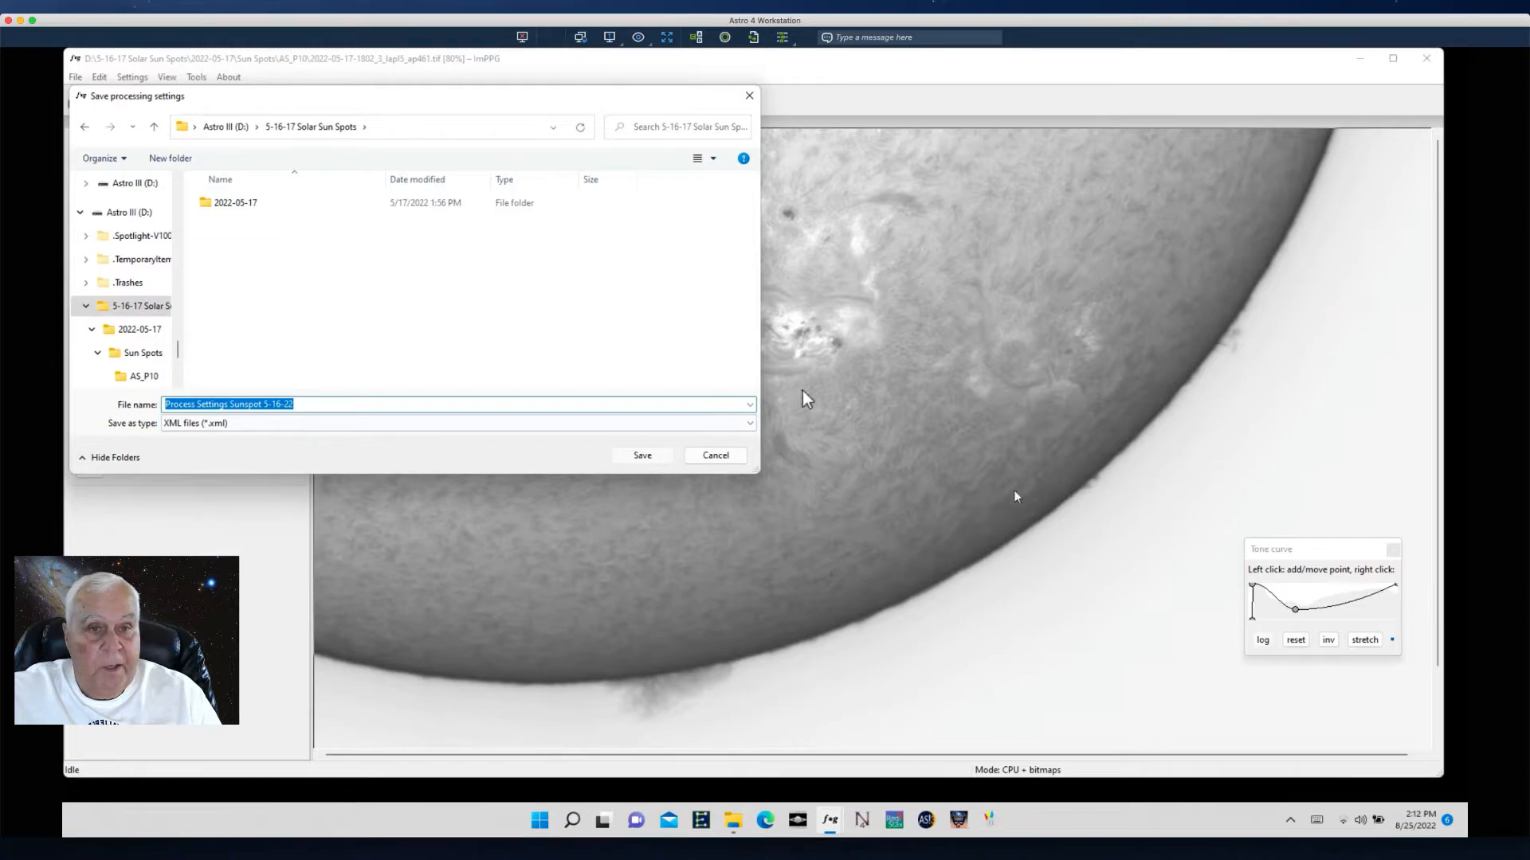
{"action": "left_click", "coordinate": [640, 457]}
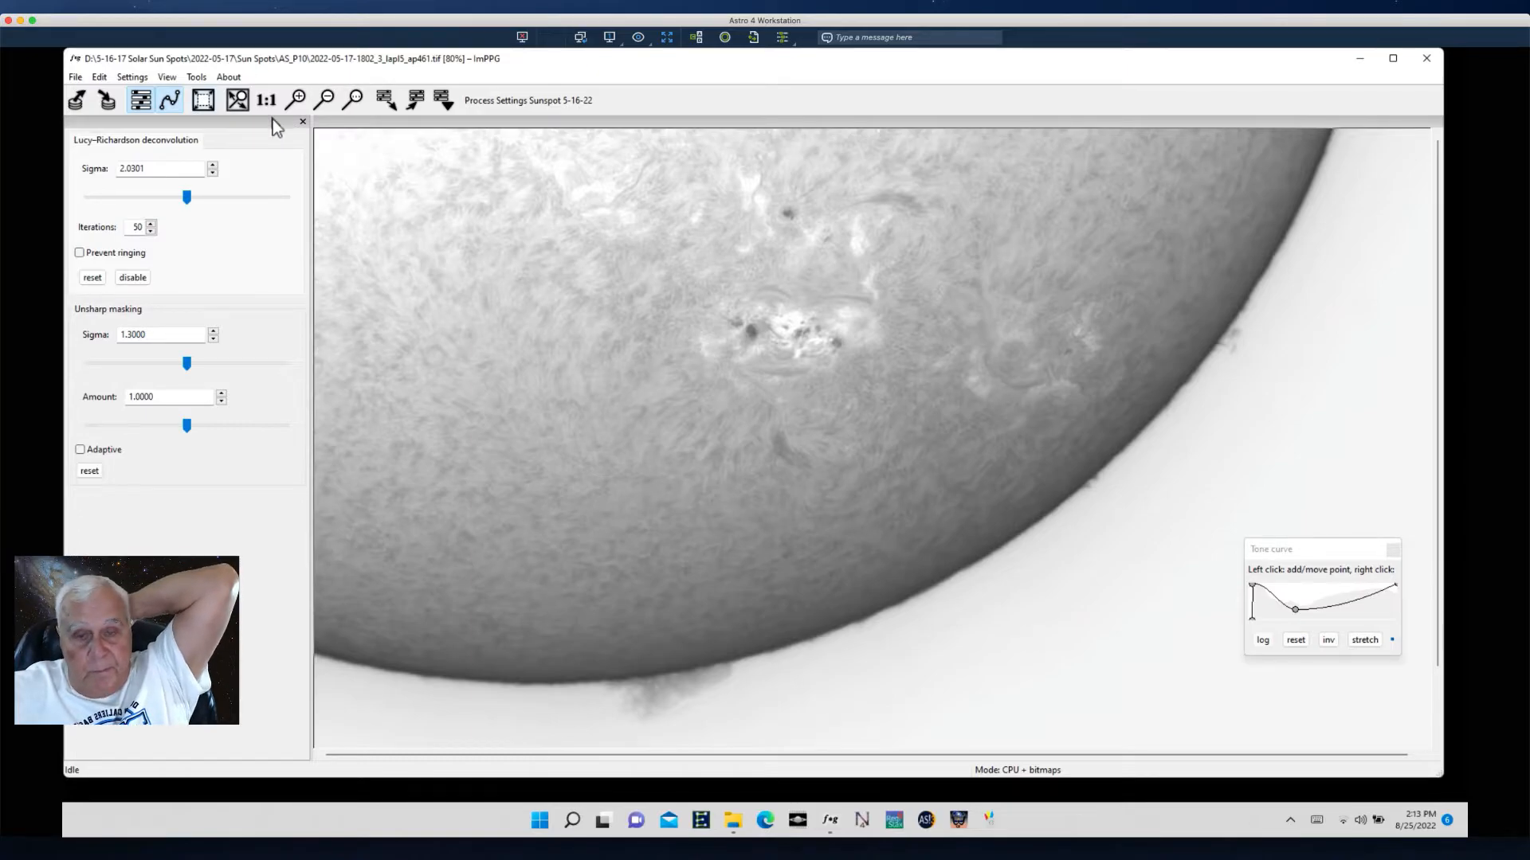
- Open batch processing and add every TIFF image from the AS_P10 folder, first through last, to the file list
{"action": "left_click", "coordinate": [75, 77]}
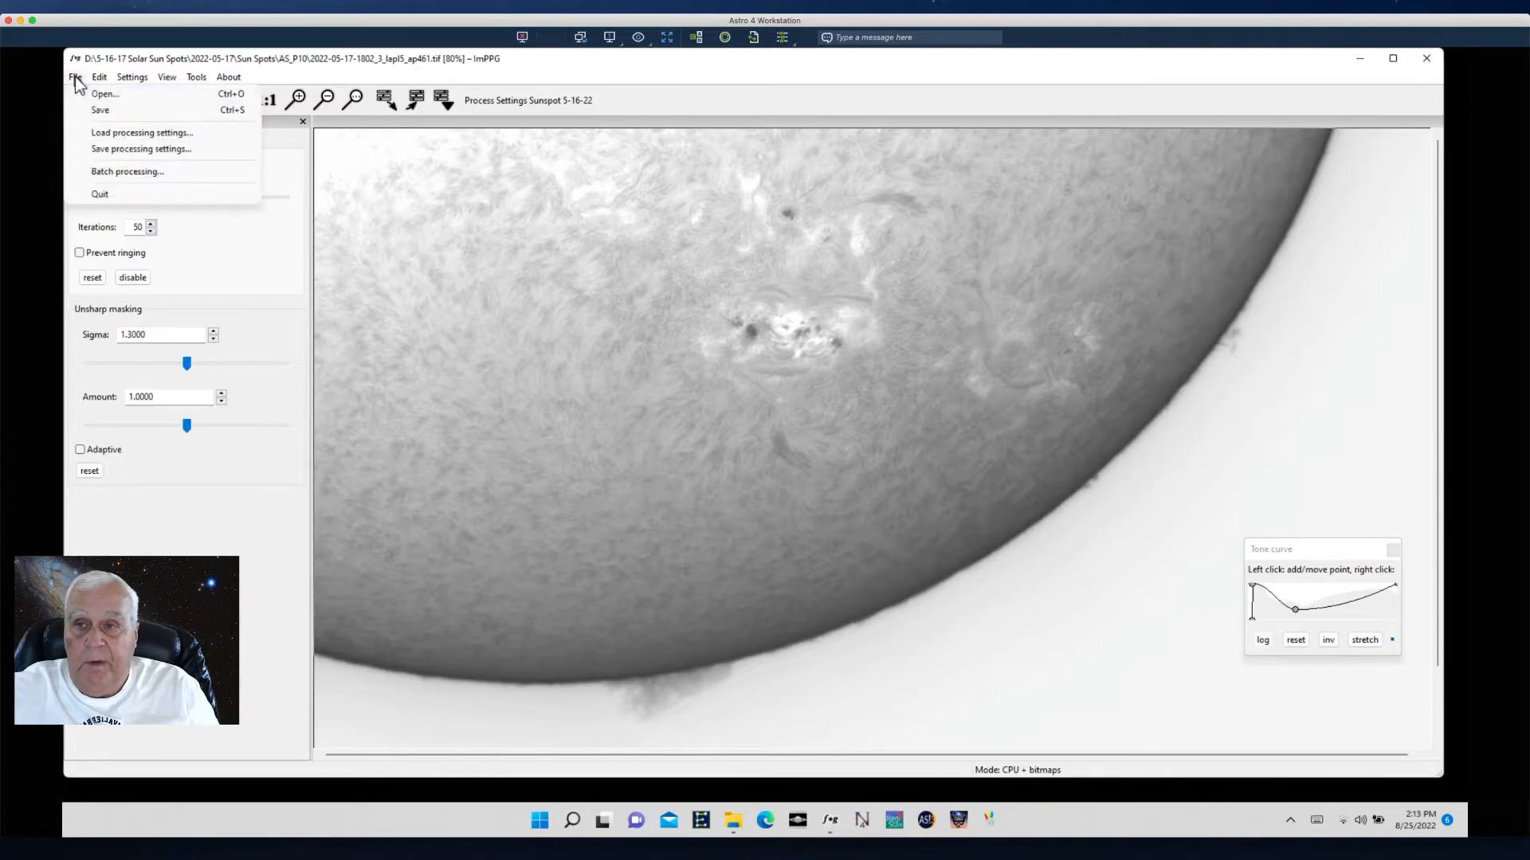
{"action": "left_click", "coordinate": [117, 172]}
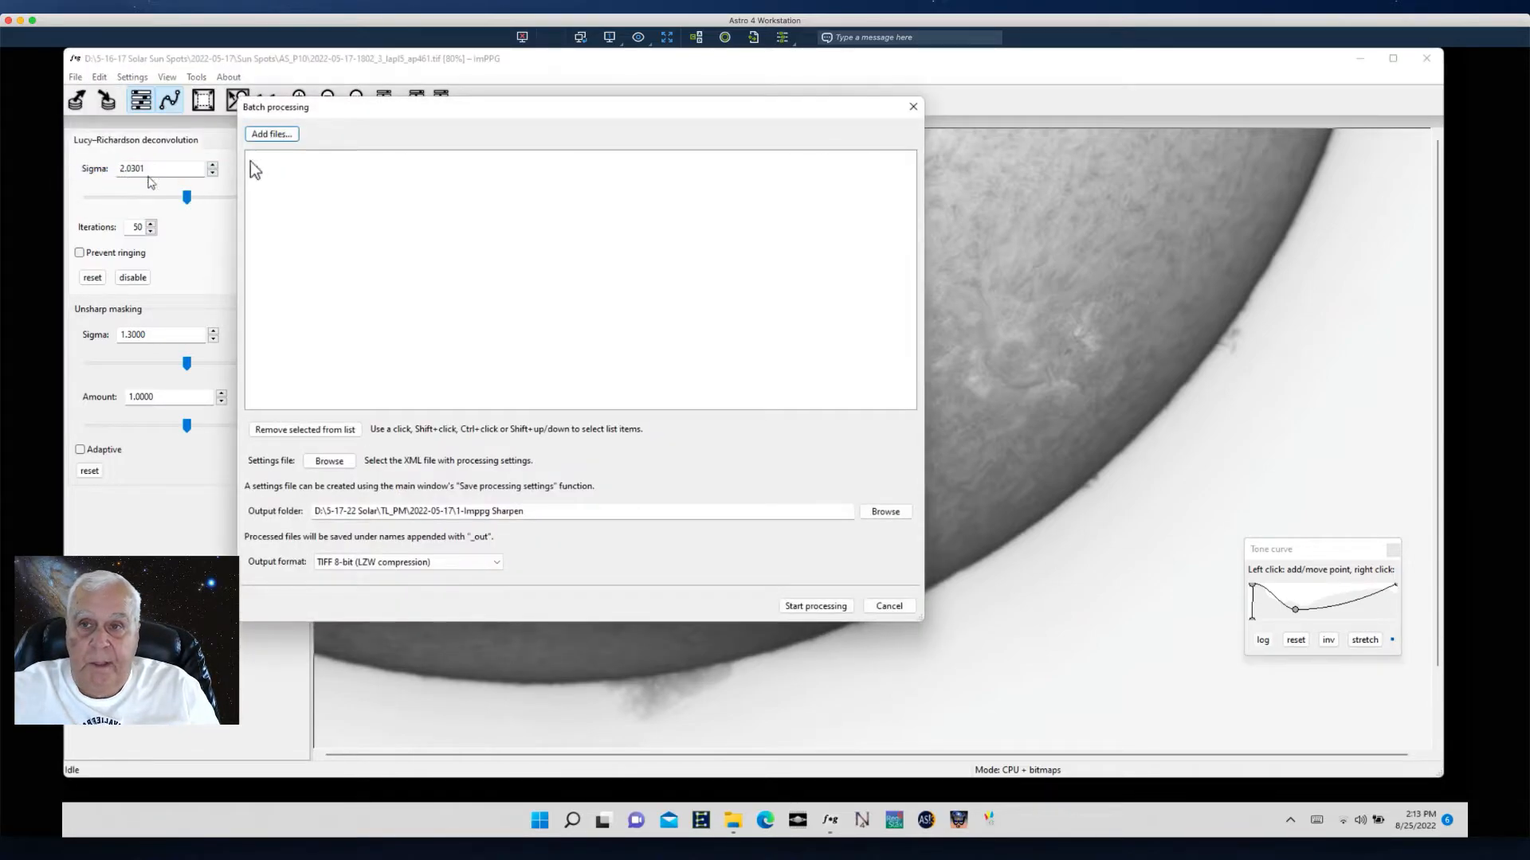
{"action": "left_click", "coordinate": [271, 134]}
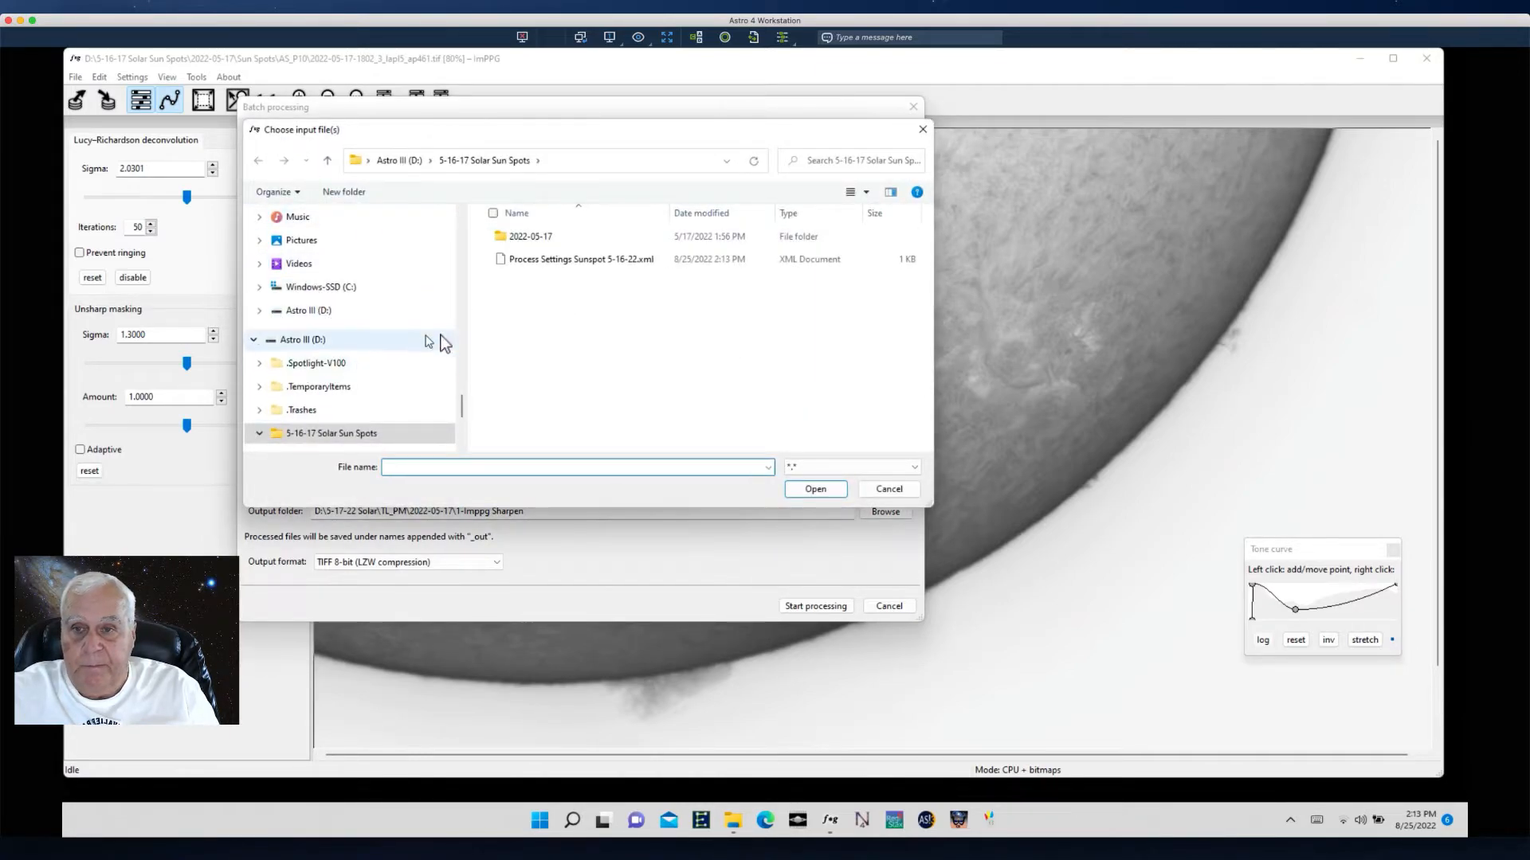
{"action": "mouse_move", "coordinate": [463, 398]}
{"action": "left_mouse_down"}
{"action": "mouse_move", "coordinate": [465, 434]}
{"action": "mouse_move", "coordinate": [465, 392]}
{"action": "left_mouse_up"}
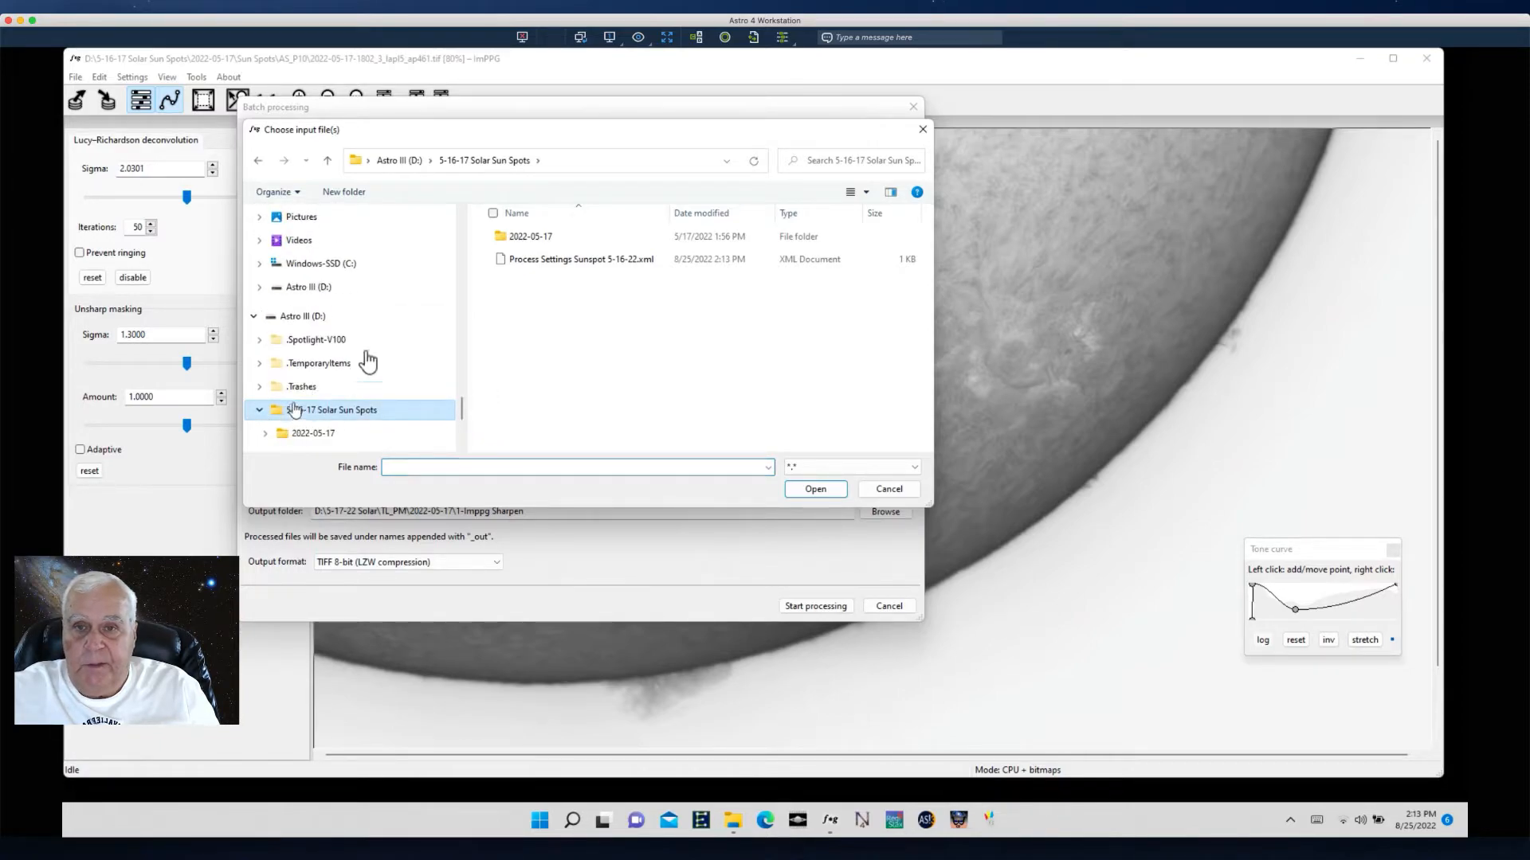
{"action": "double_click", "coordinate": [518, 238]}
{"action": "double_click", "coordinate": [514, 238]}
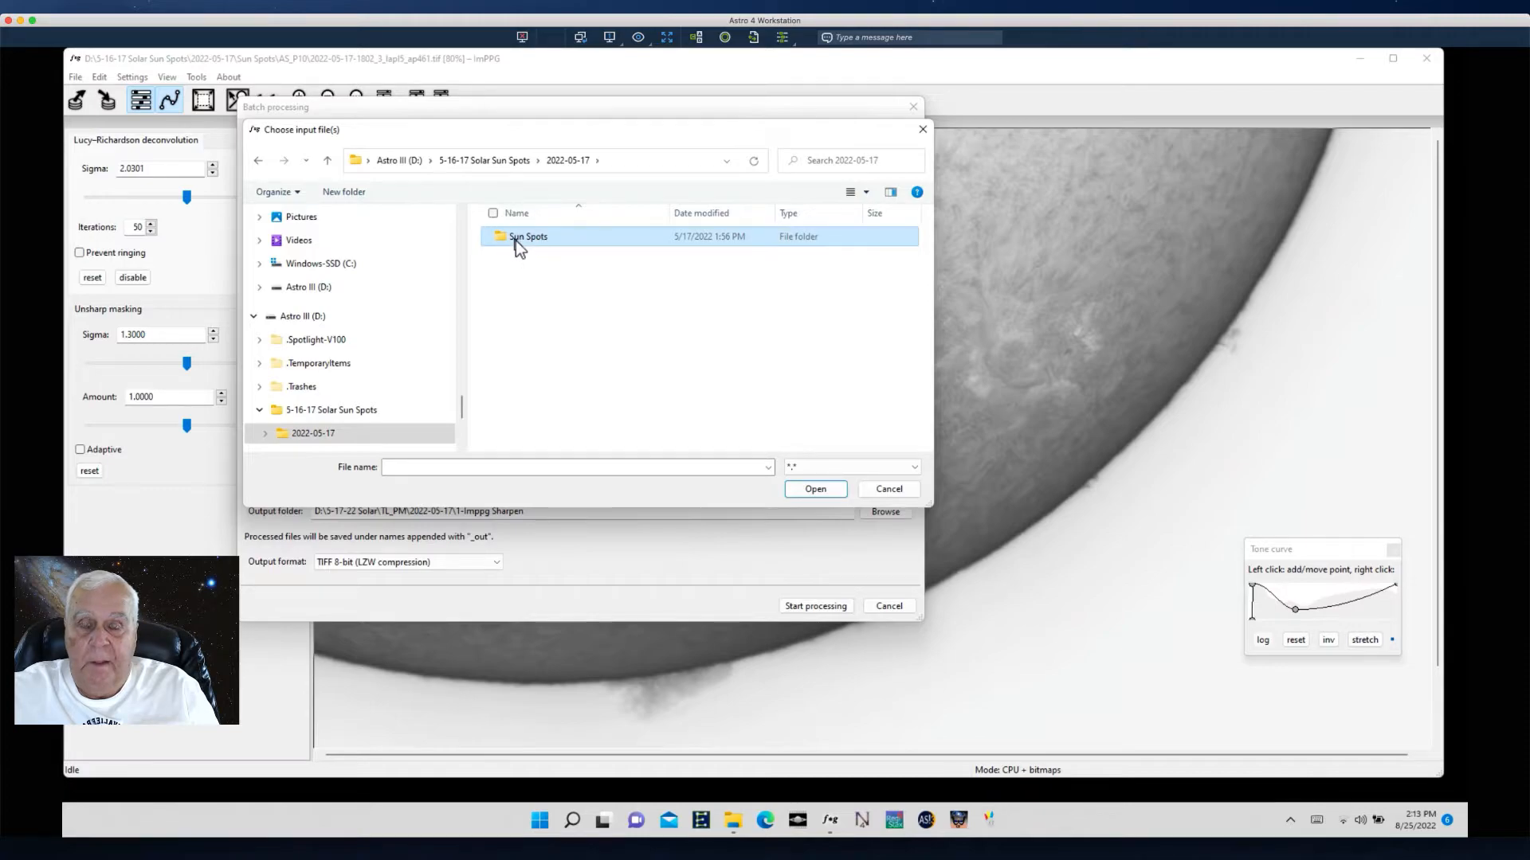
{"action": "double_click", "coordinate": [518, 250]}
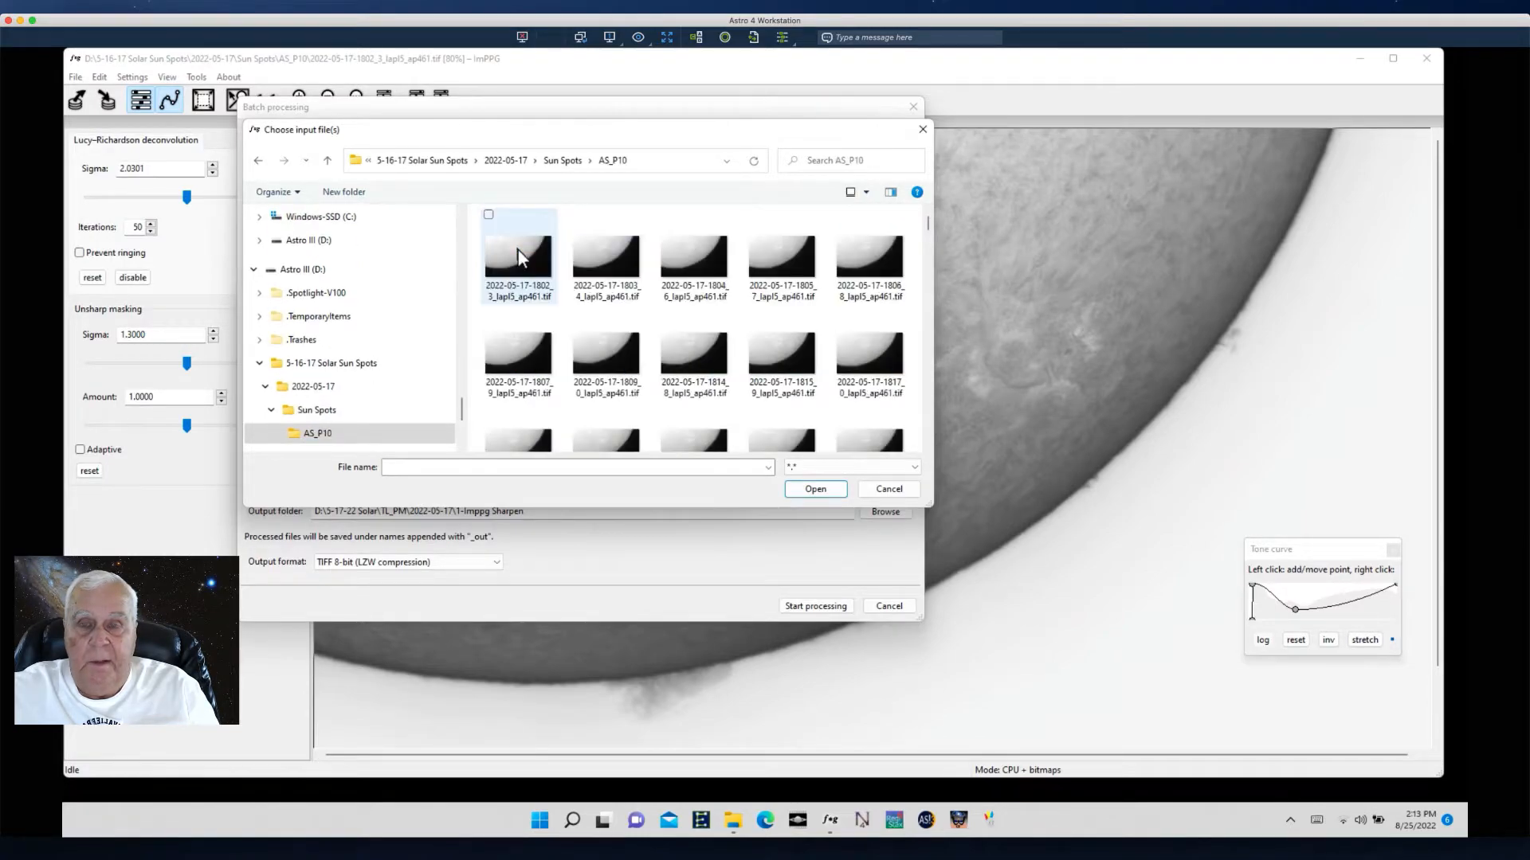
{"action": "left_click", "coordinate": [516, 247]}
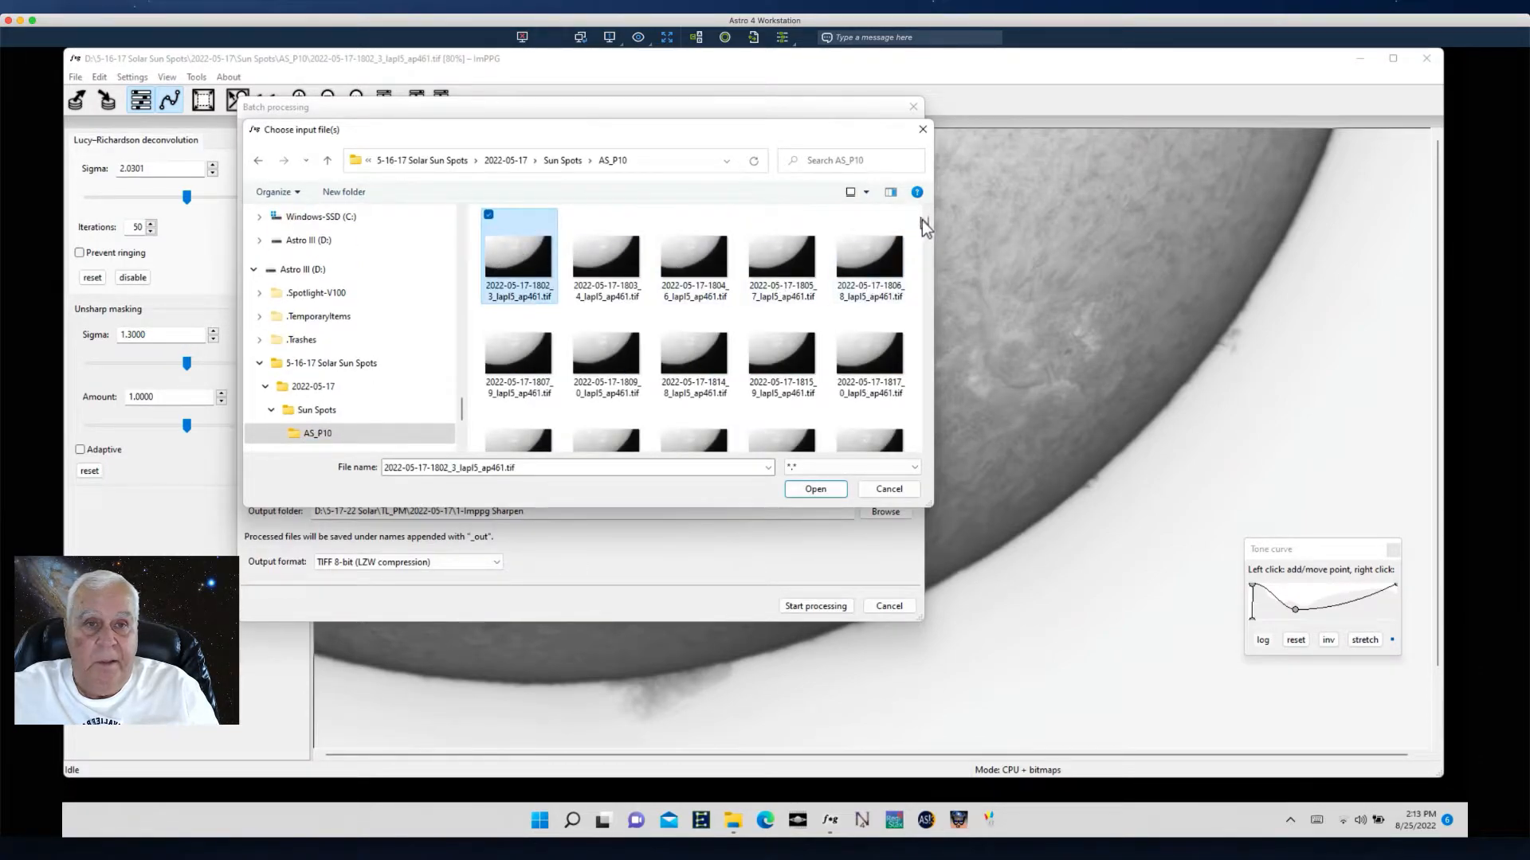
{"action": "left_click_drag", "start_coordinate": [928, 216], "coordinate": [908, 448]}
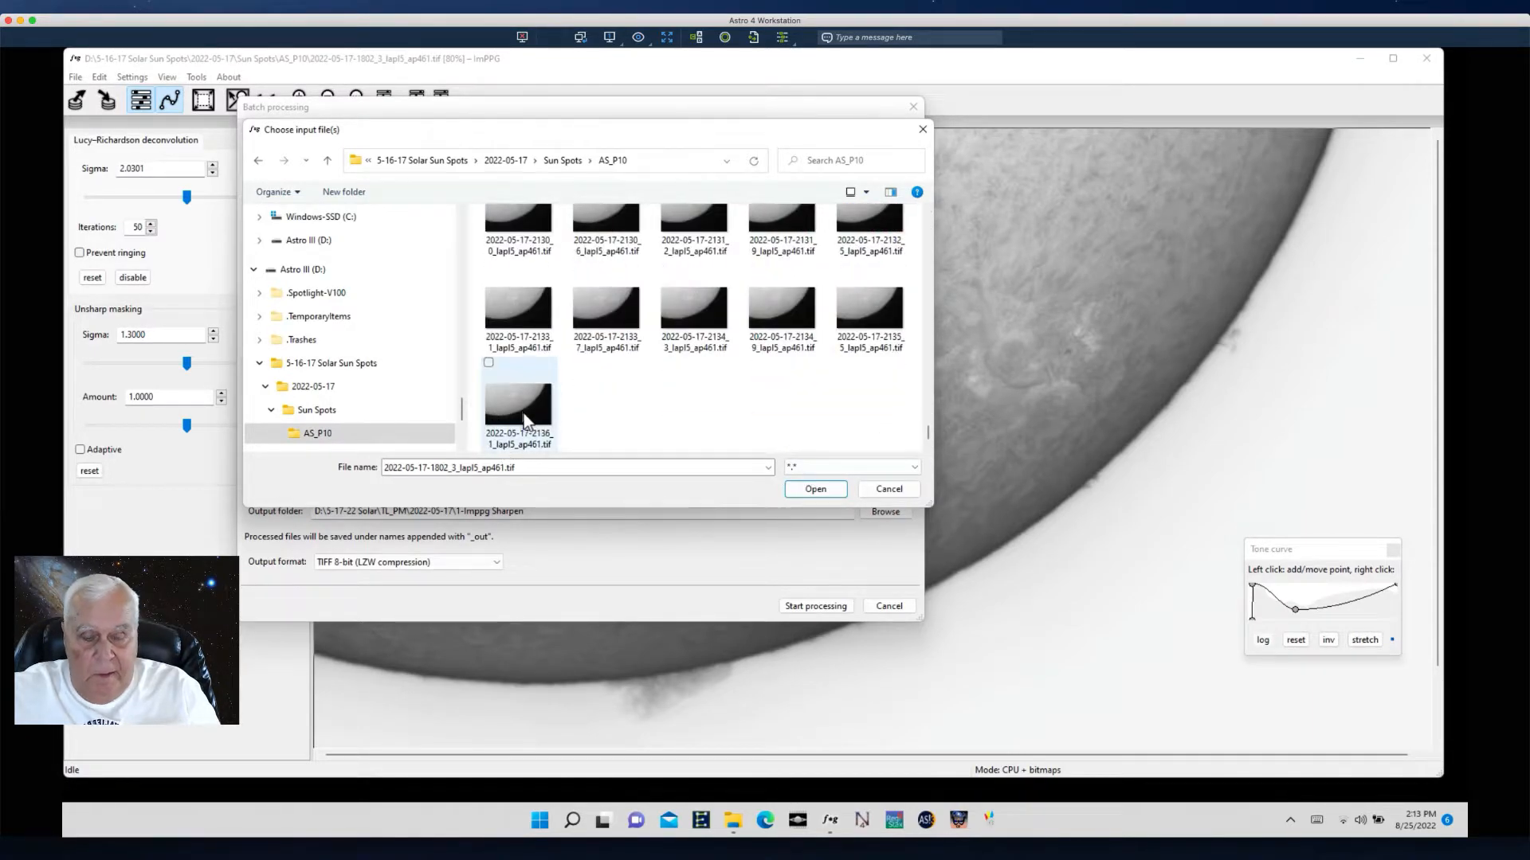
{"action": "left_click", "coordinate": [525, 420], "text": "shift"}
{"action": "left_click", "coordinate": [813, 488]}
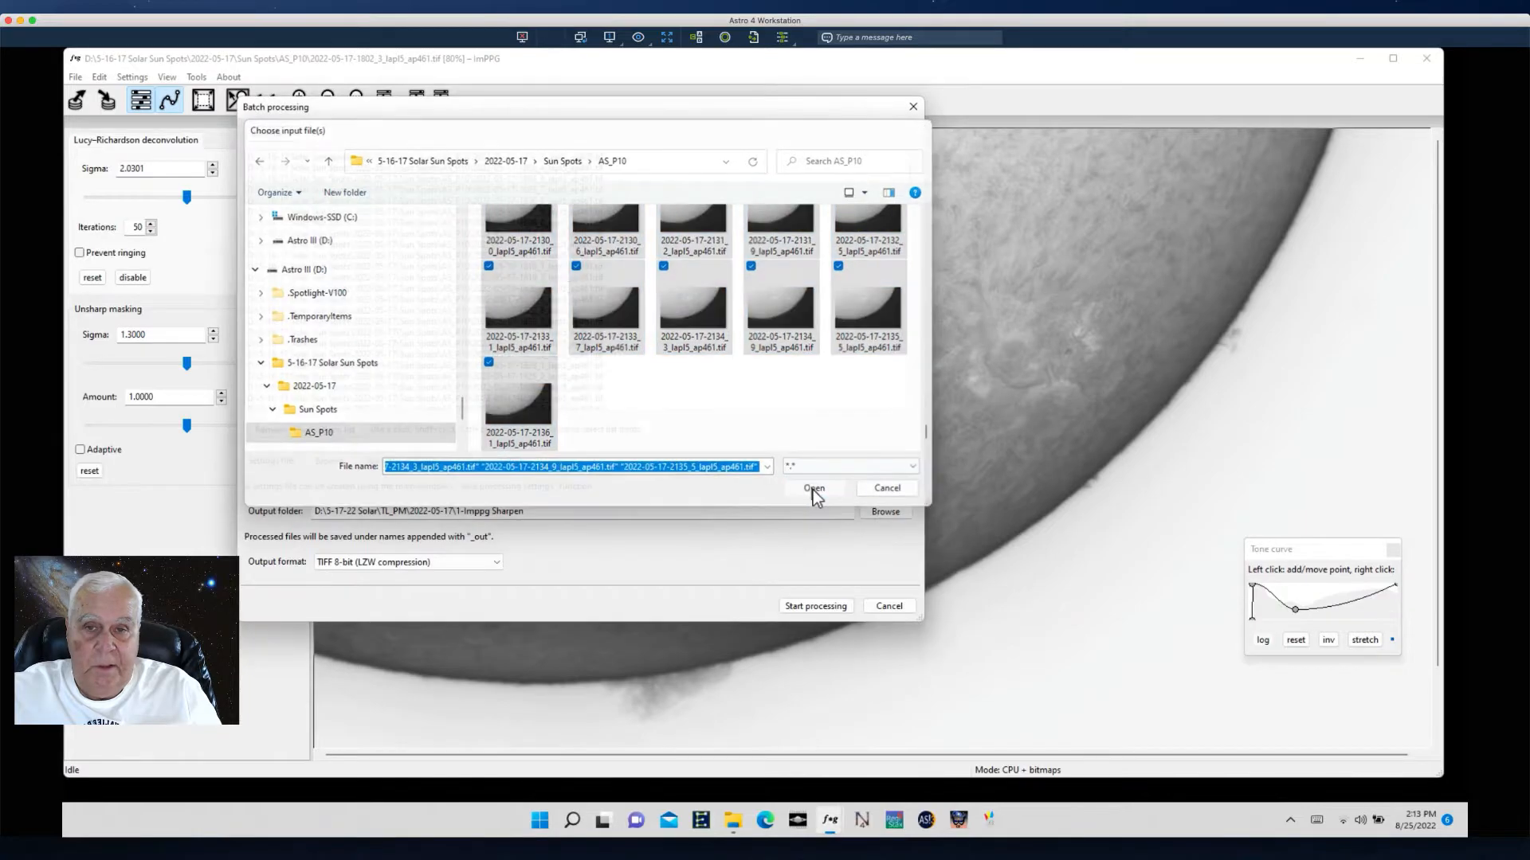
- Create a new folder 1-ImppG_Sharpen inside 5-16-17 Solar Sun Spots and choose it as the batch output folder
{"action": "left_click", "coordinate": [883, 514]}
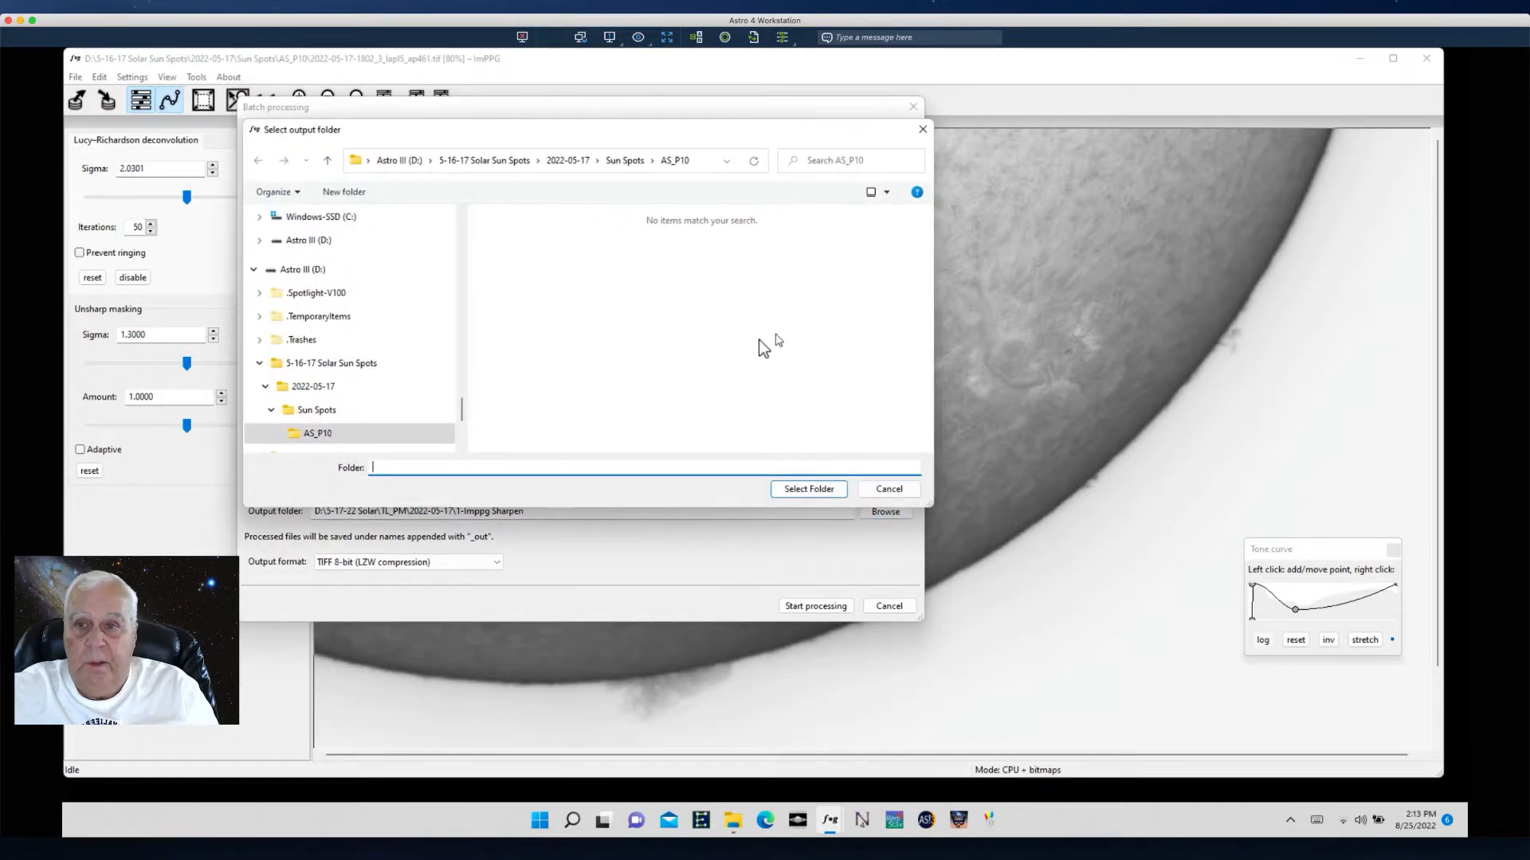
{"action": "left_click", "coordinate": [275, 365]}
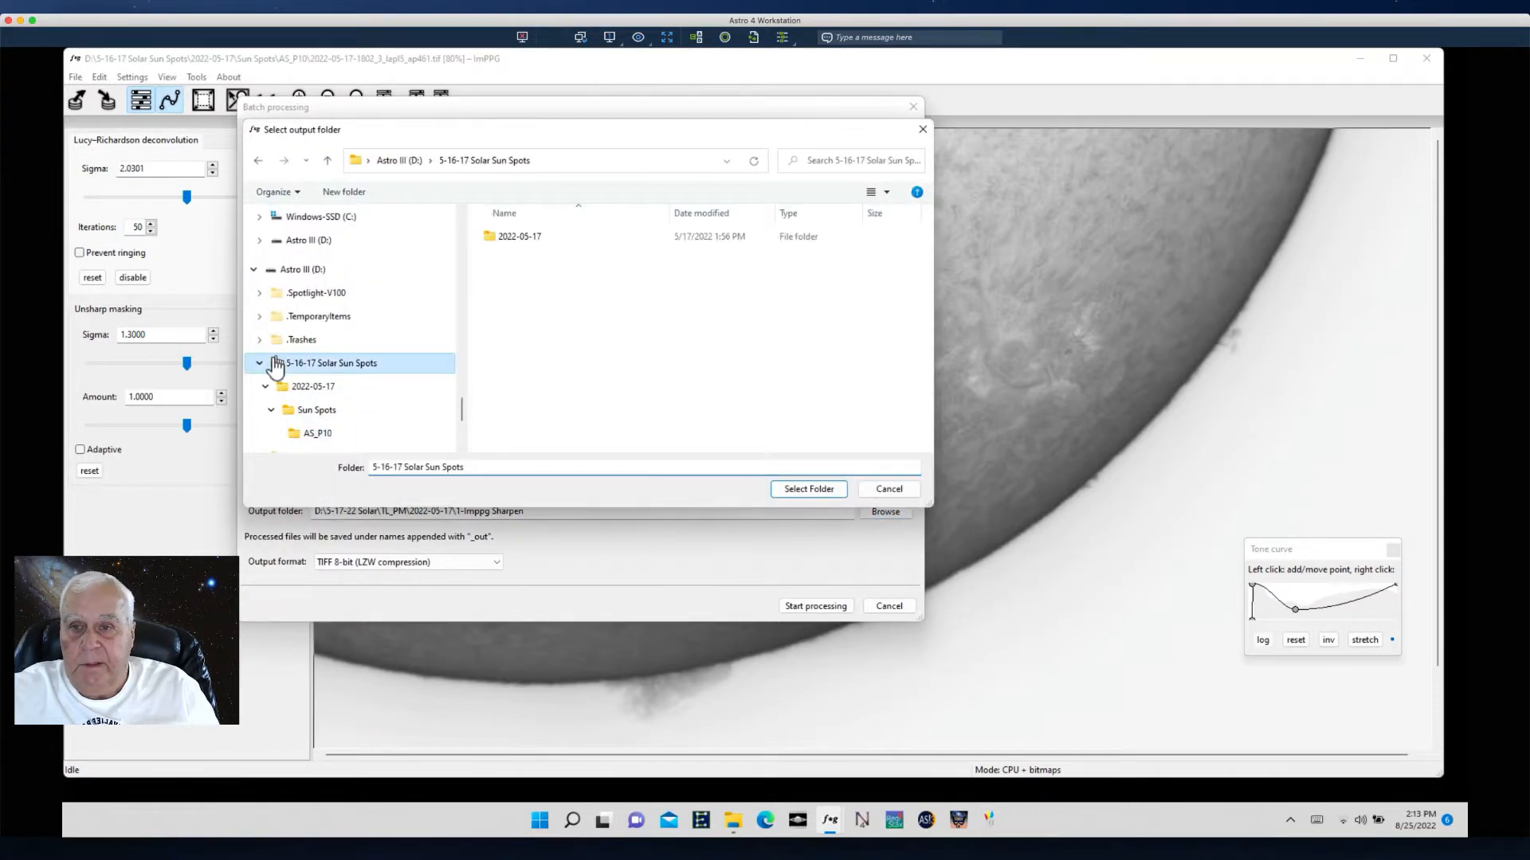
{"action": "right_click", "coordinate": [503, 368]}
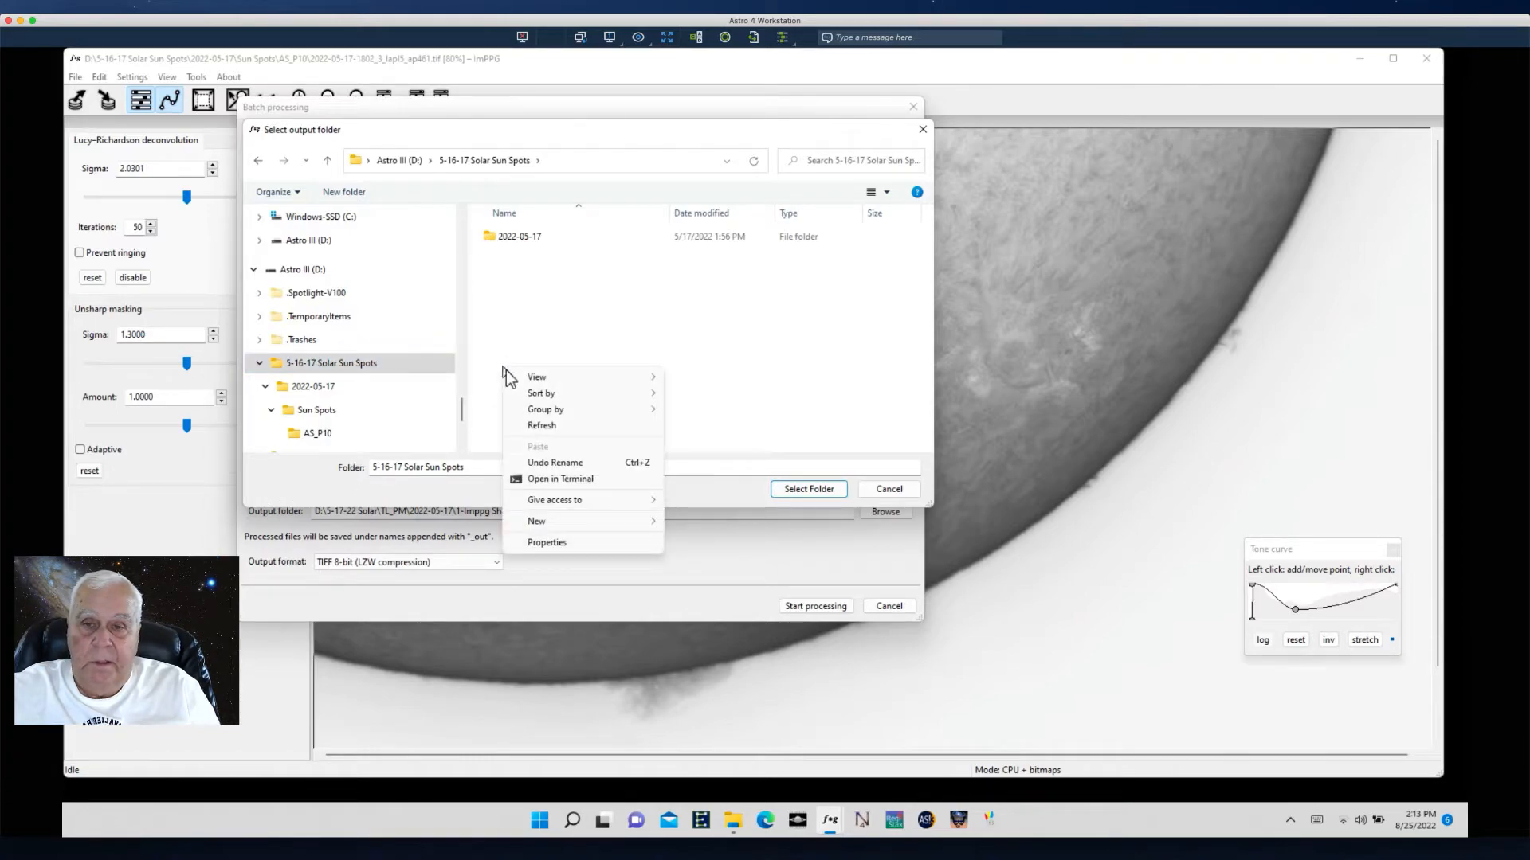
{"action": "mouse_move", "coordinate": [558, 521]}
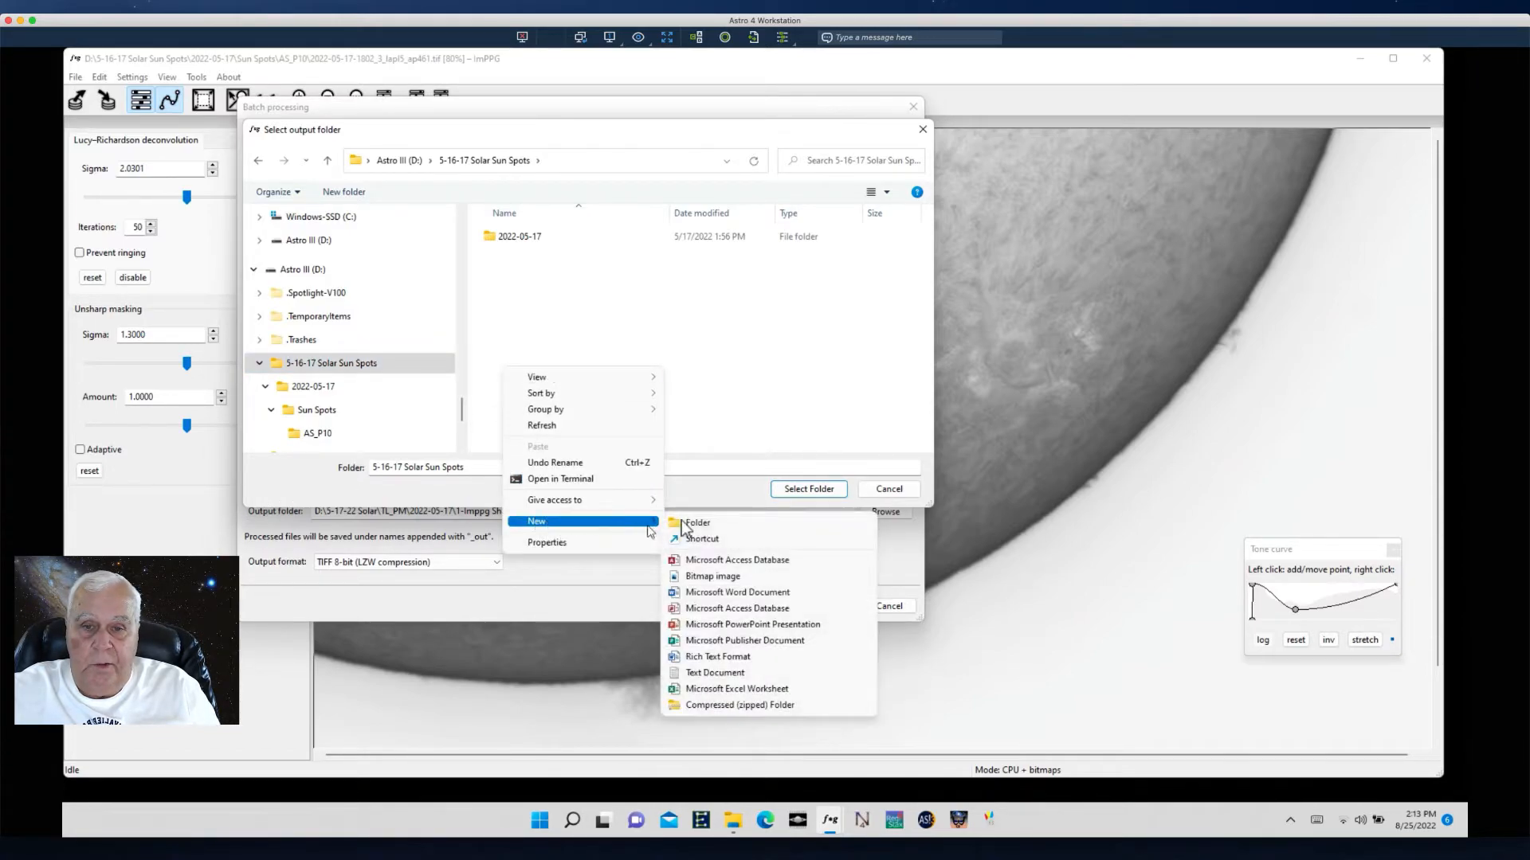
{"action": "left_click", "coordinate": [691, 524]}
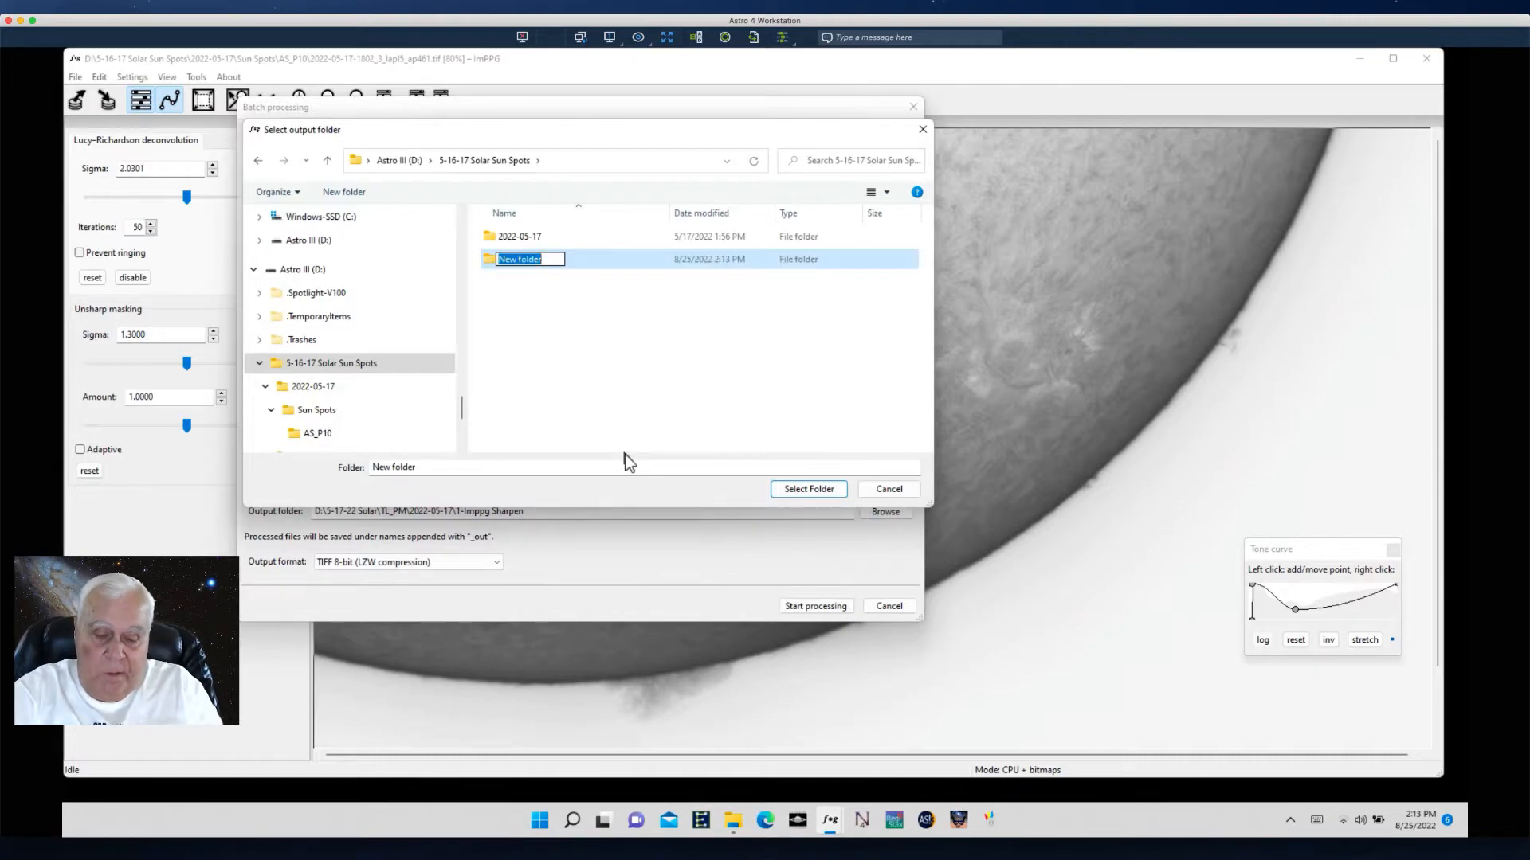
{"action": "type", "text": "1"}
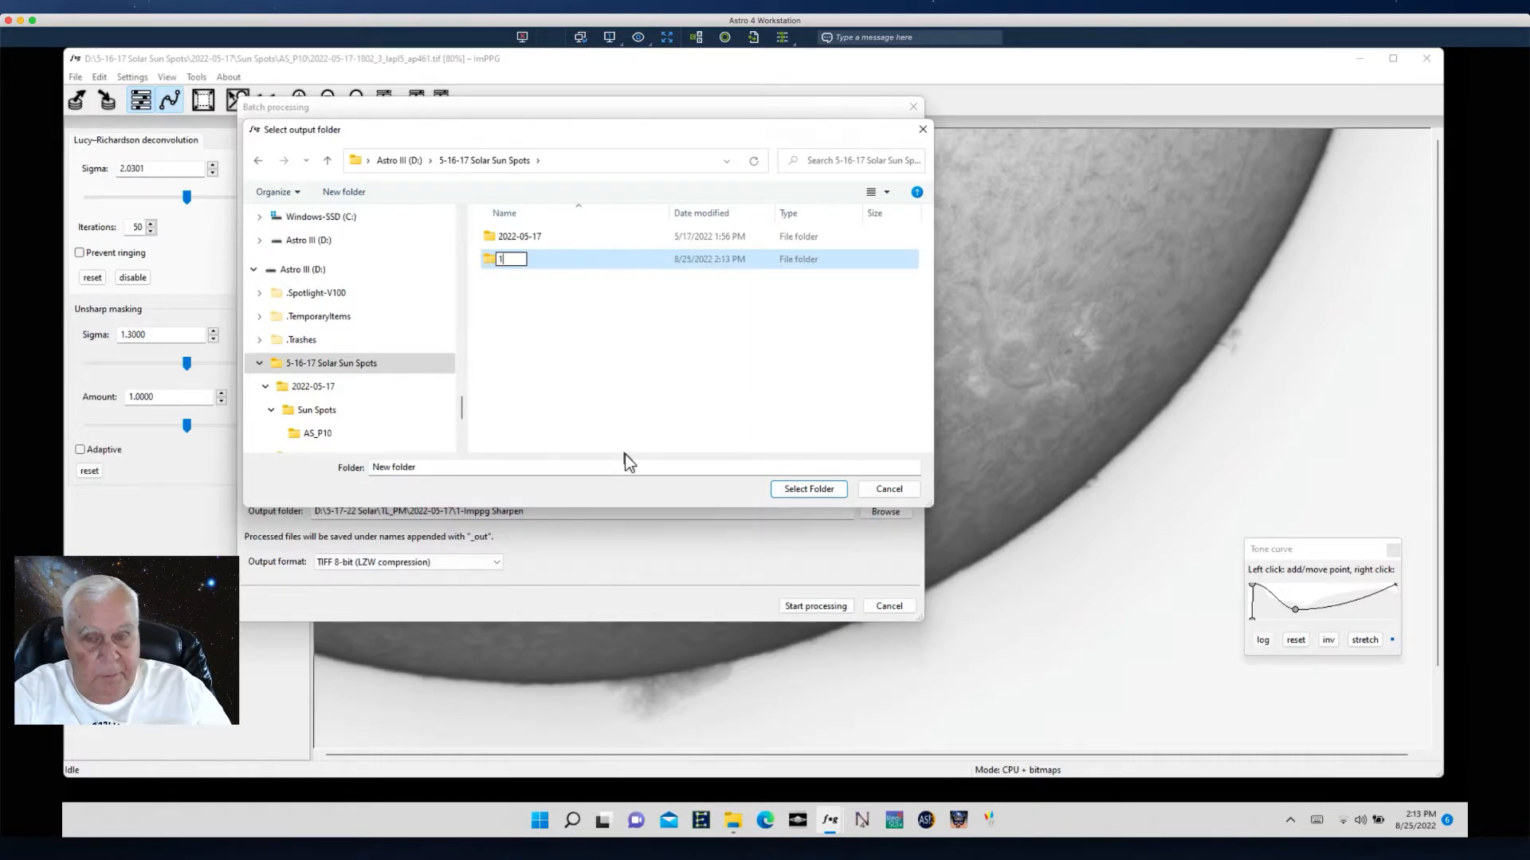
{"action": "type", "text": "-ImppG"}
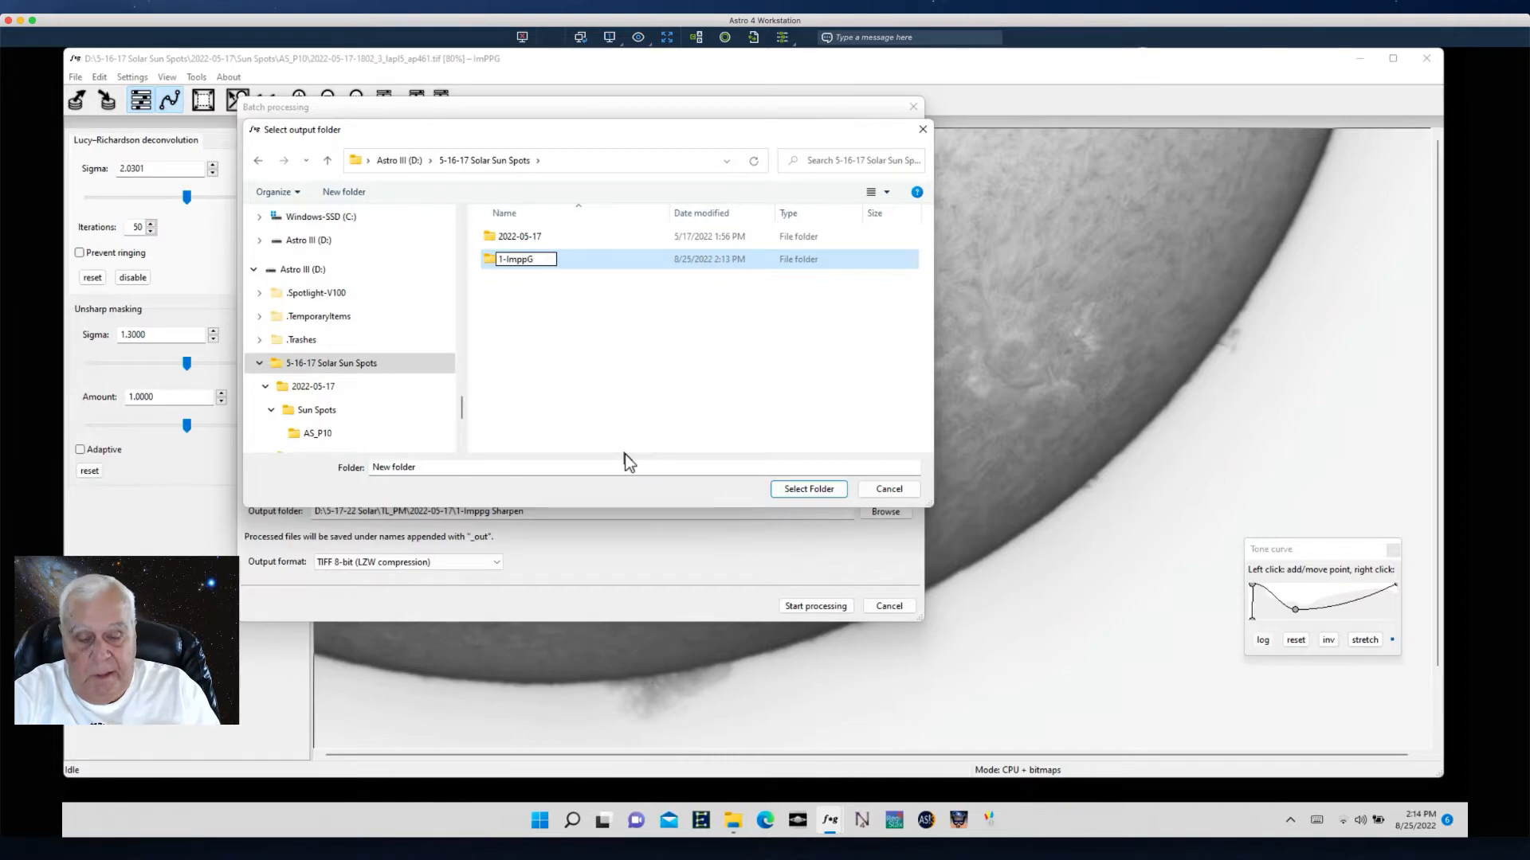
{"action": "type", "text": "_Sharpen"}
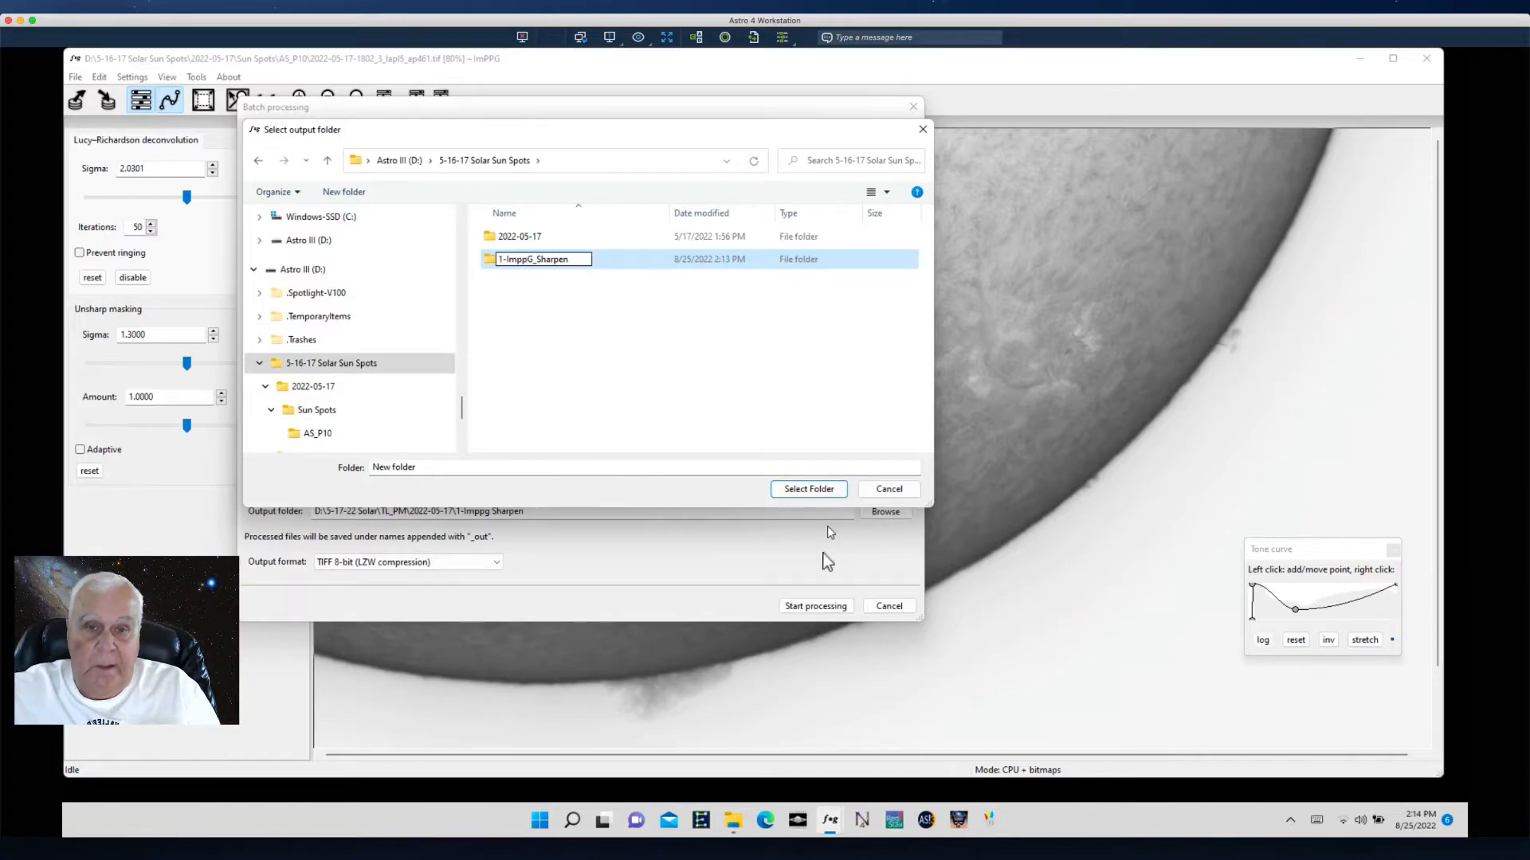
{"action": "left_click", "coordinate": [805, 489]}
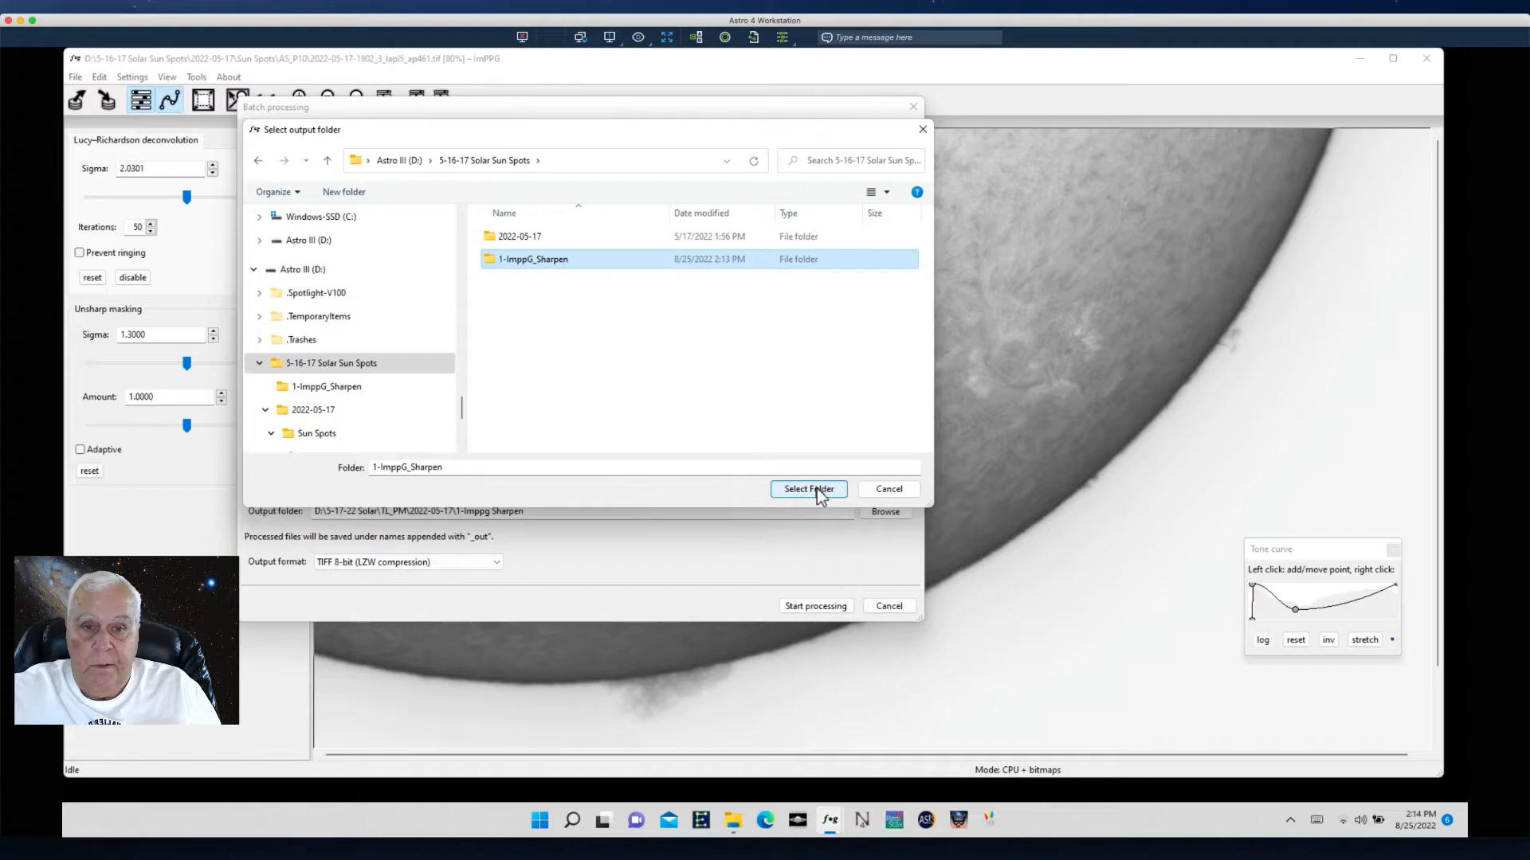
{"action": "left_click", "coordinate": [815, 489]}
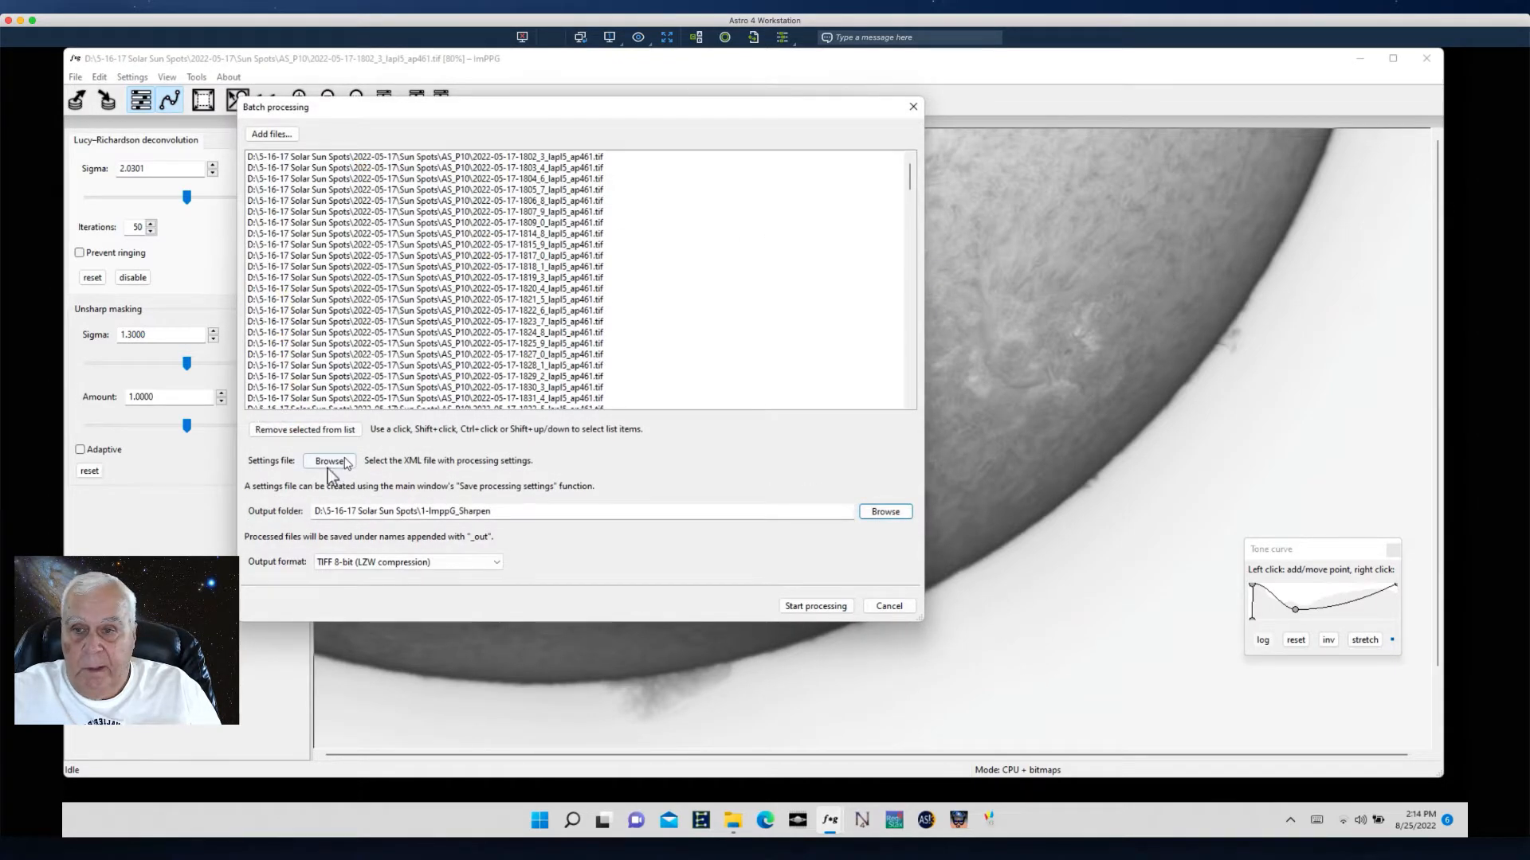
- Choose Process Settings Sunspot 5-16-22.xml as the batch settings file
{"action": "left_click", "coordinate": [328, 464]}
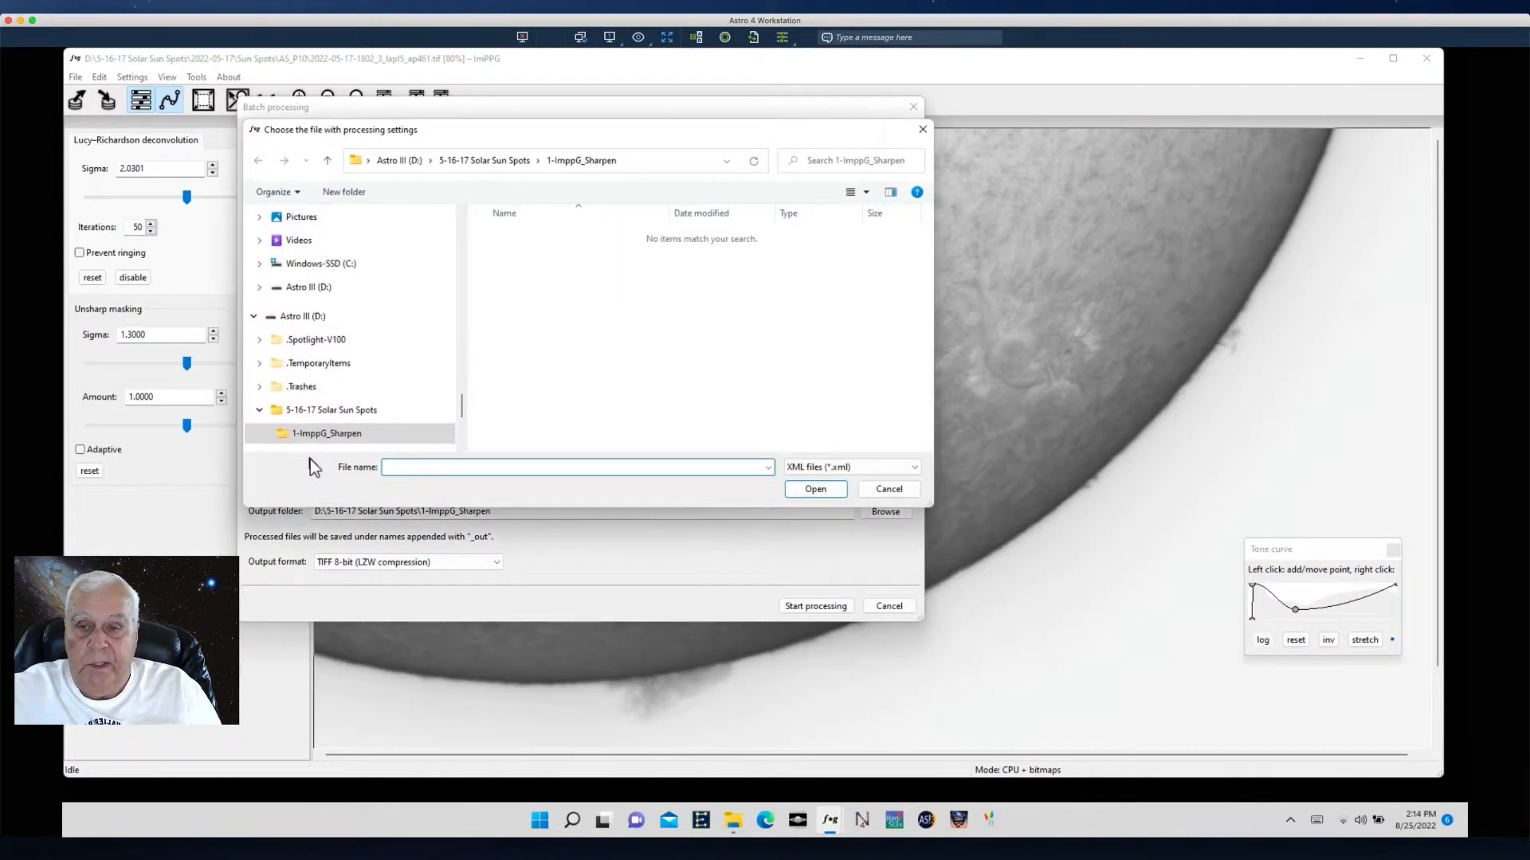
{"action": "left_click", "coordinate": [309, 415]}
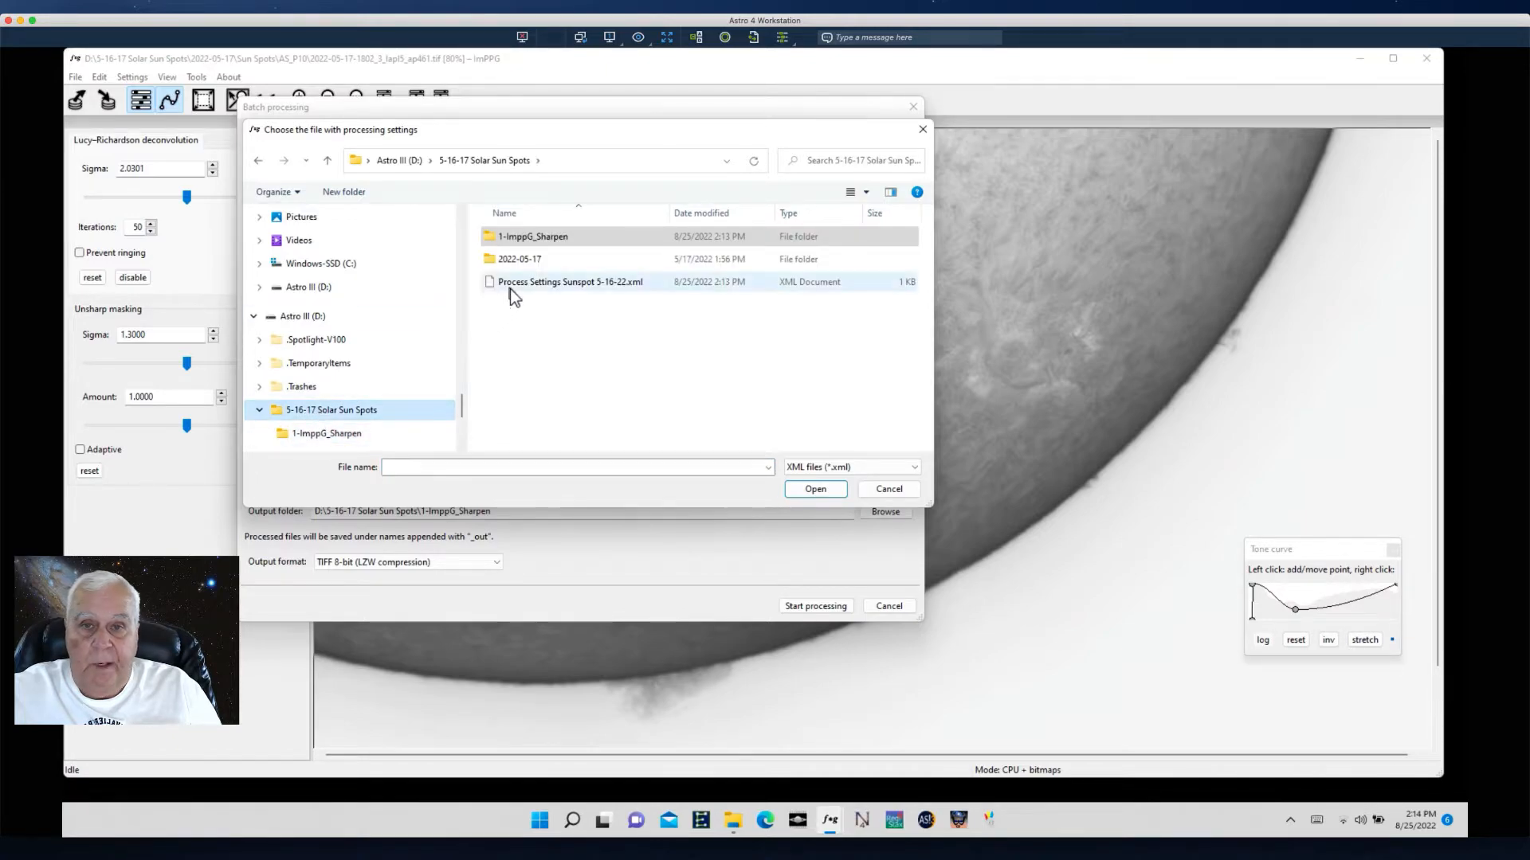
{"action": "left_click", "coordinate": [510, 289]}
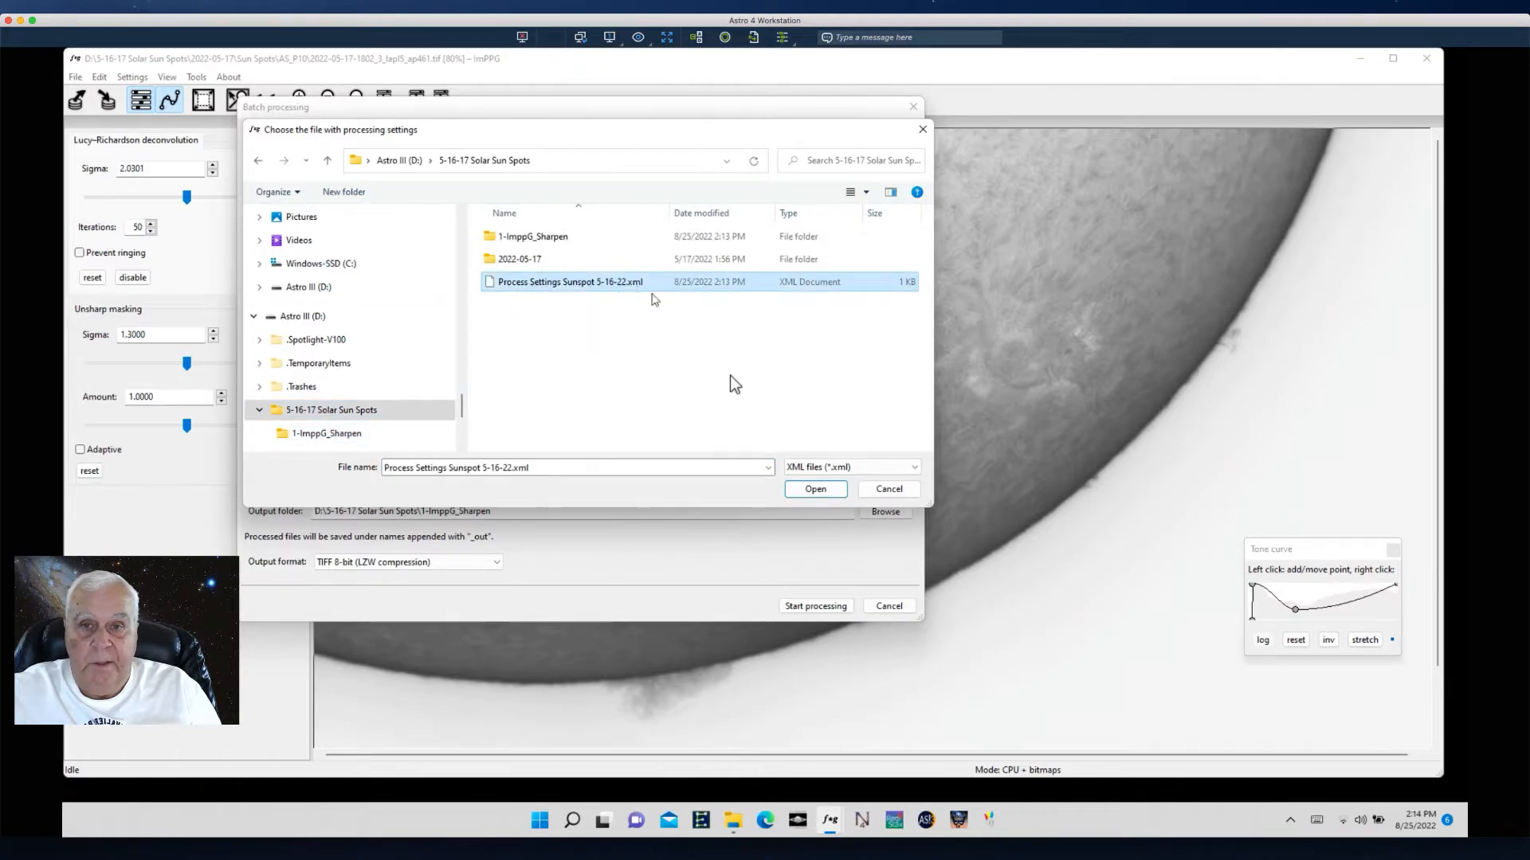
{"action": "left_click", "coordinate": [816, 489]}
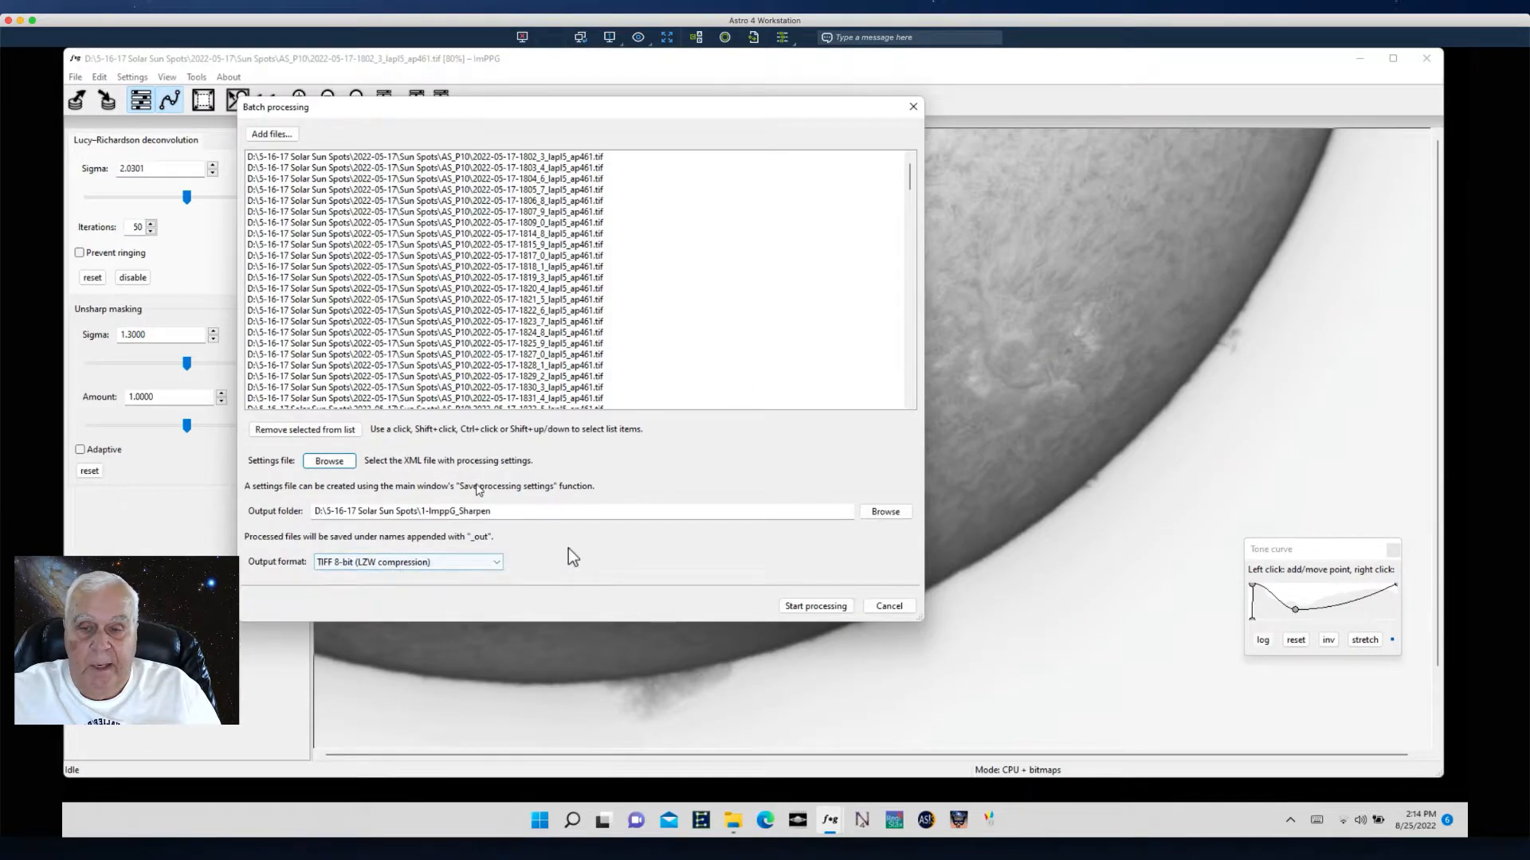
- Start the batch processing, acknowledge completion and close the batch dialog
{"action": "left_click", "coordinate": [824, 609]}
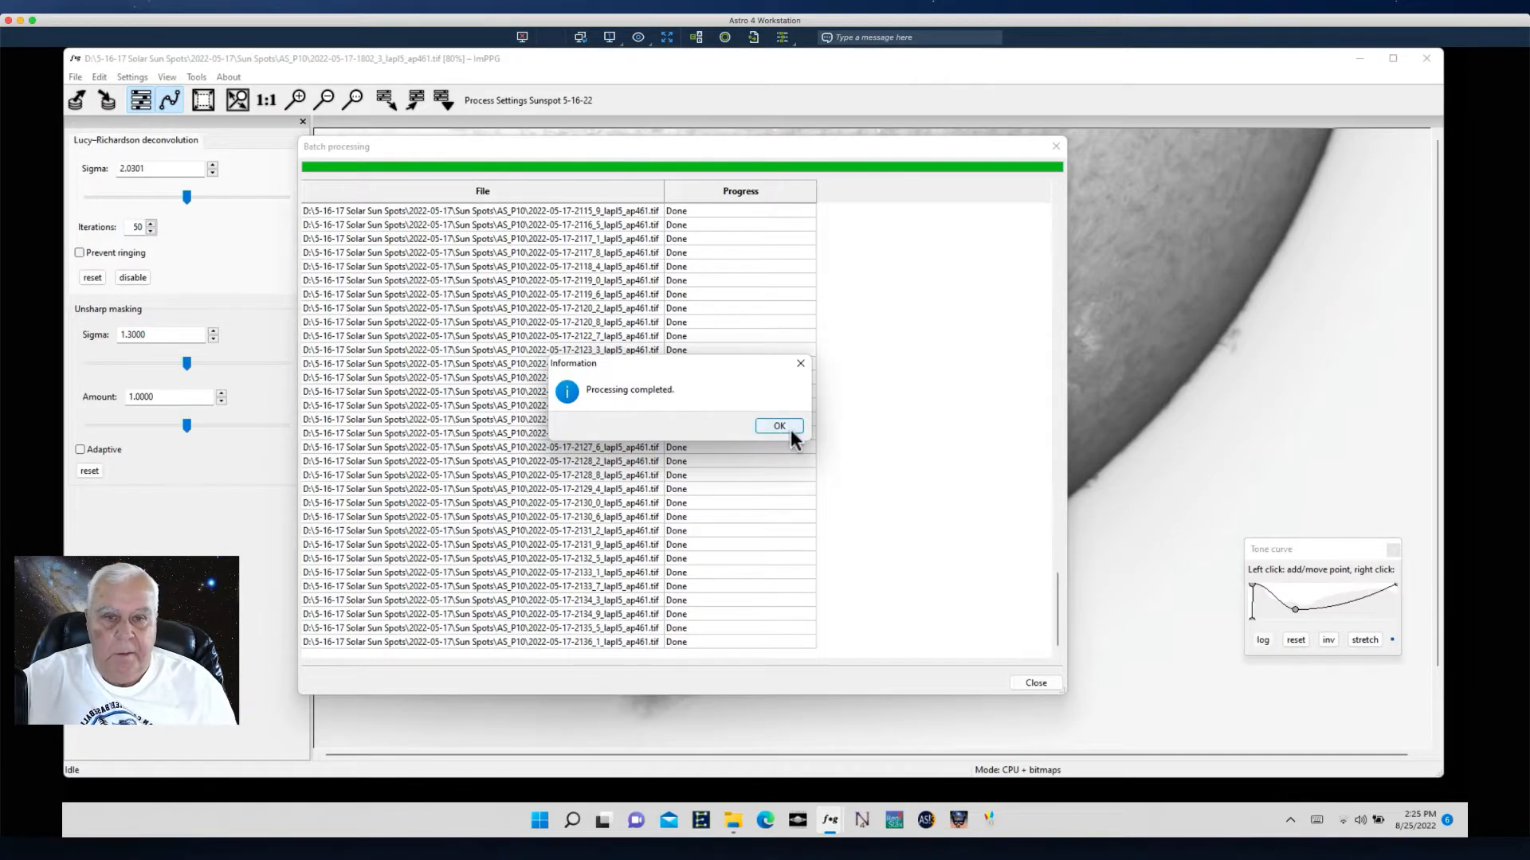
{"action": "left_click", "coordinate": [778, 426]}
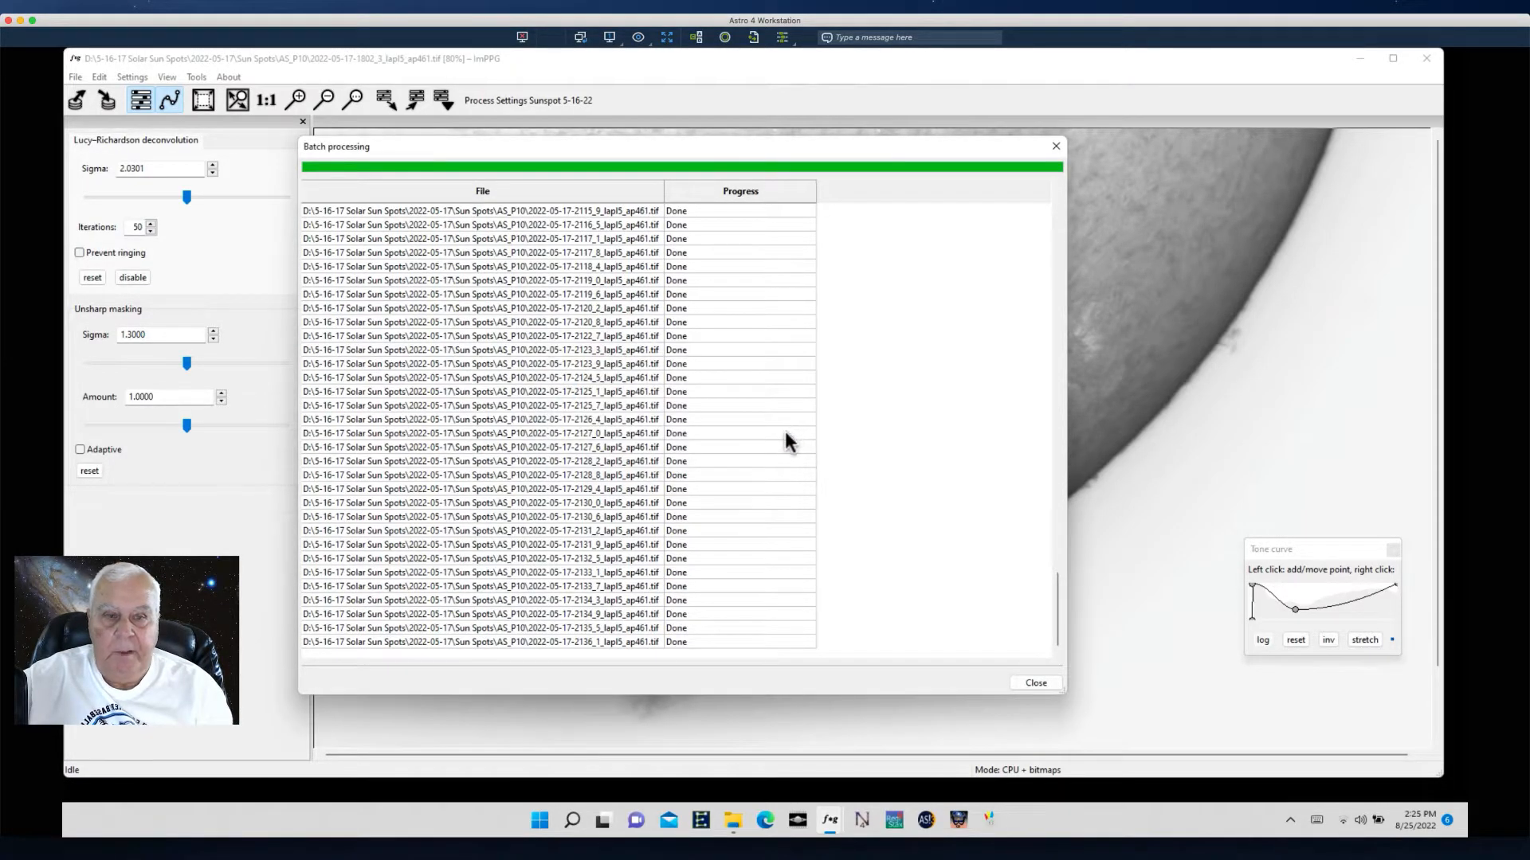
{"action": "left_click", "coordinate": [1033, 684]}
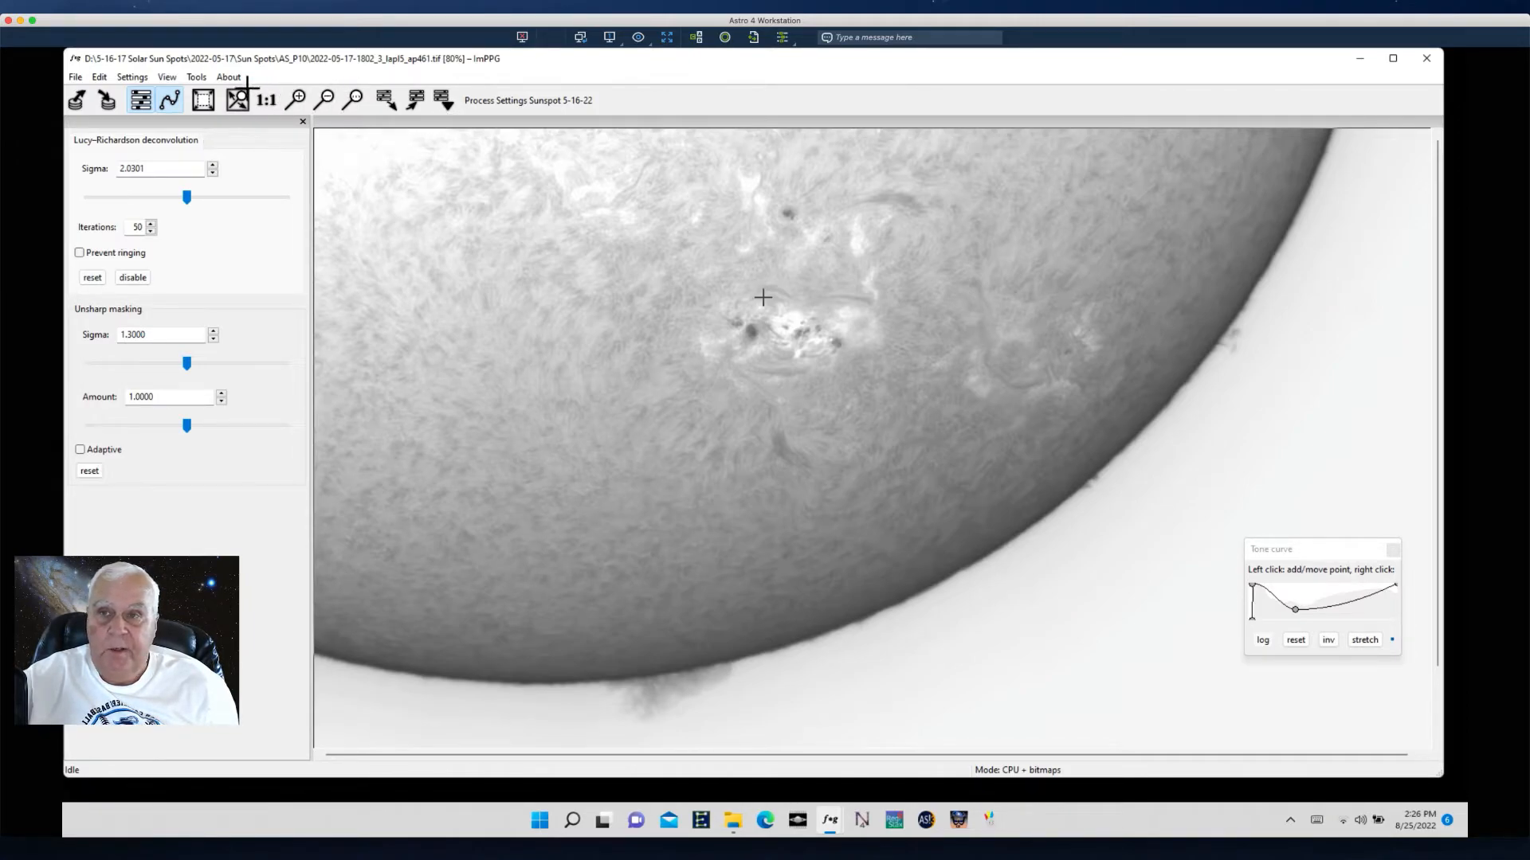
- Open image sequence alignment and add every sharpened TIFF from the 1-ImppG_Sharpen folder, first through last, to the input list
{"action": "left_click", "coordinate": [197, 78]}
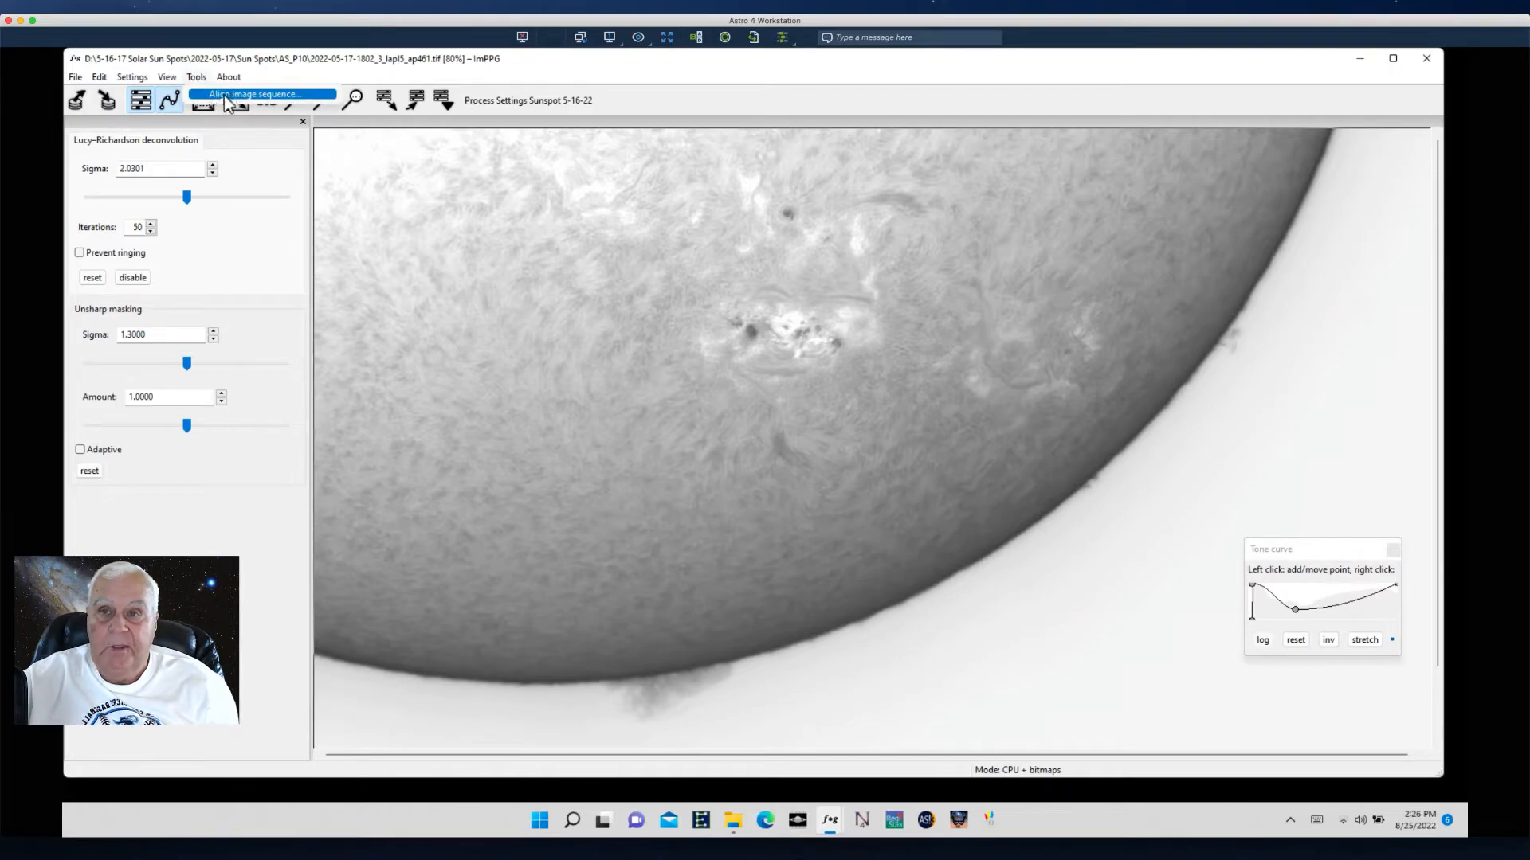
{"action": "left_click", "coordinate": [226, 98]}
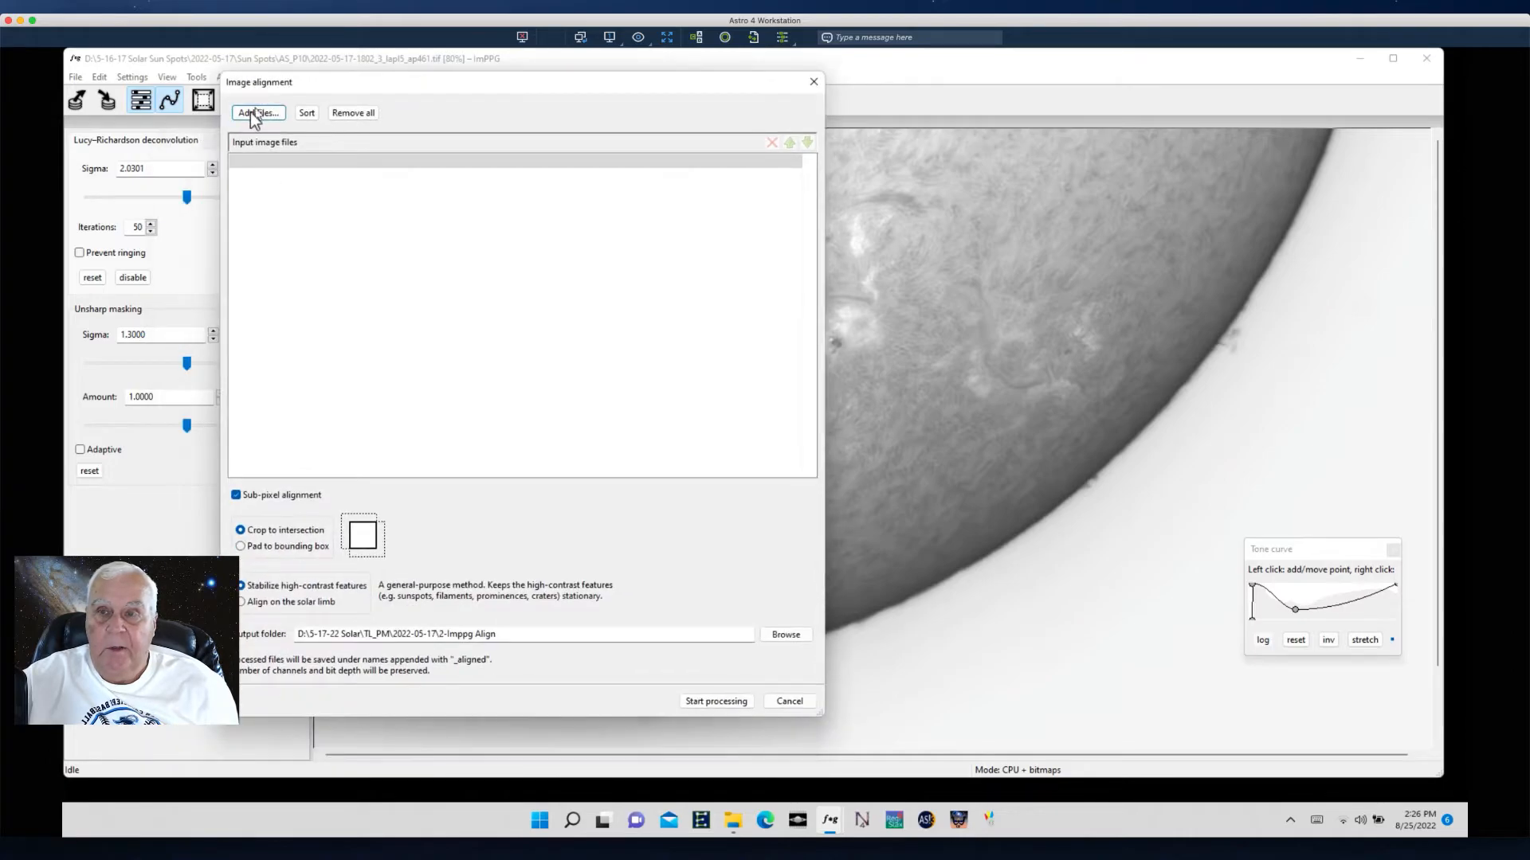
{"action": "left_click", "coordinate": [254, 114]}
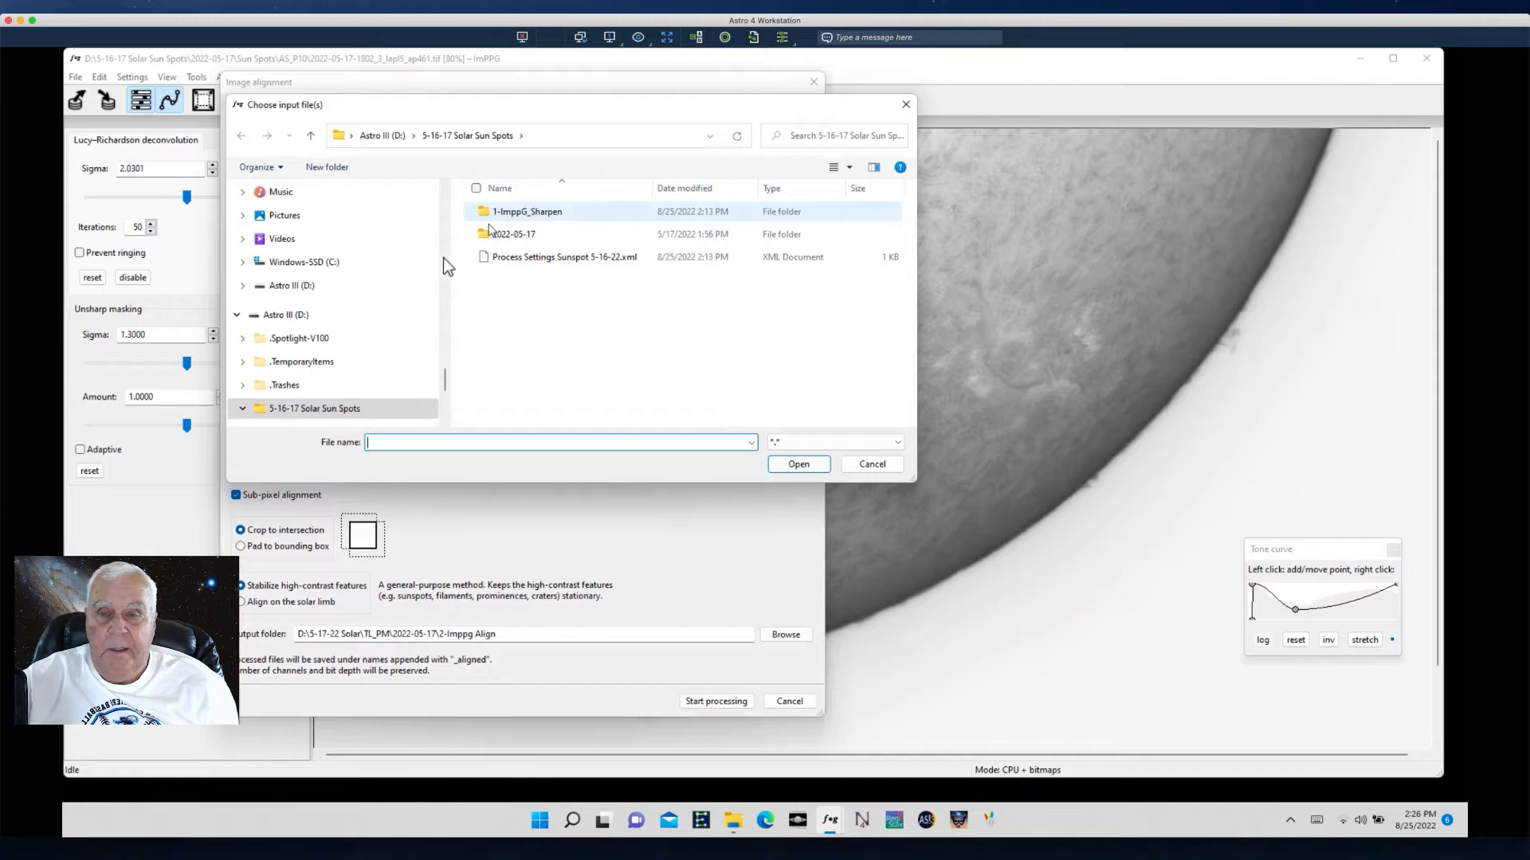
{"action": "double_click", "coordinate": [507, 212]}
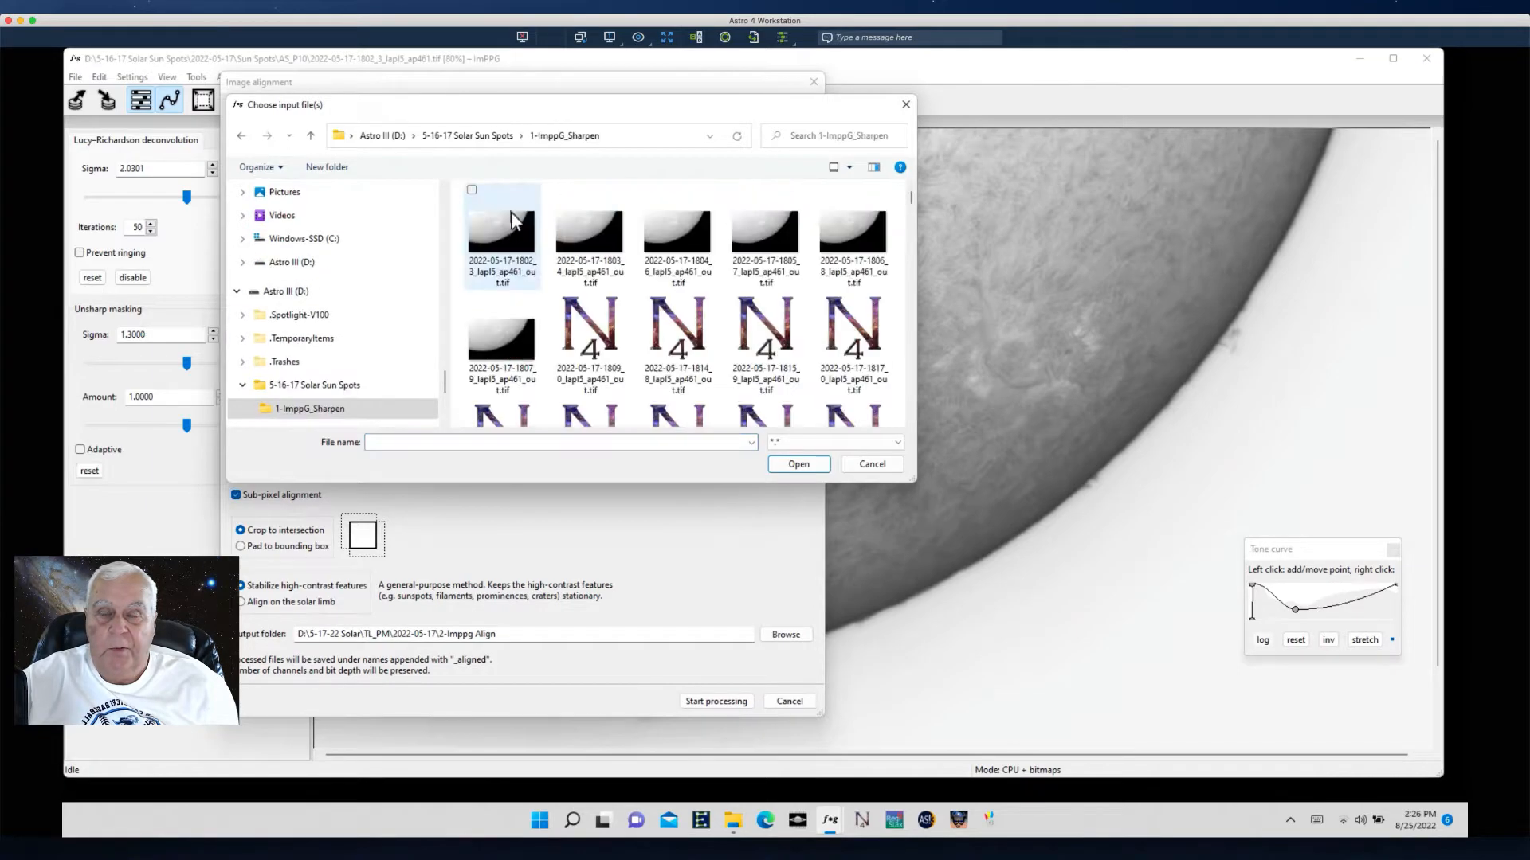
{"action": "left_click", "coordinate": [492, 239]}
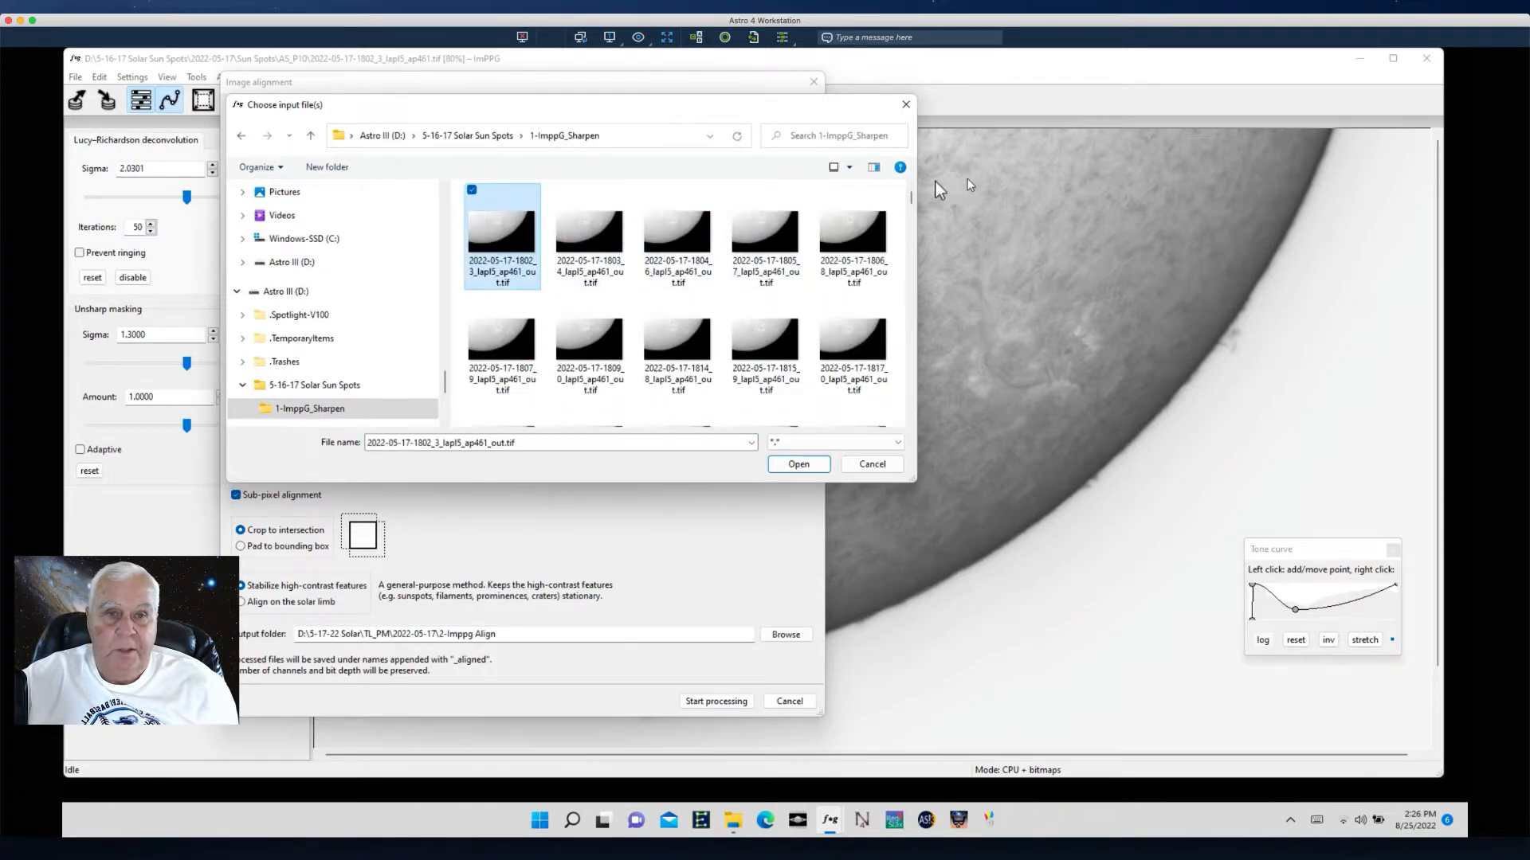
{"action": "left_click_drag", "start_coordinate": [911, 198], "coordinate": [918, 434]}
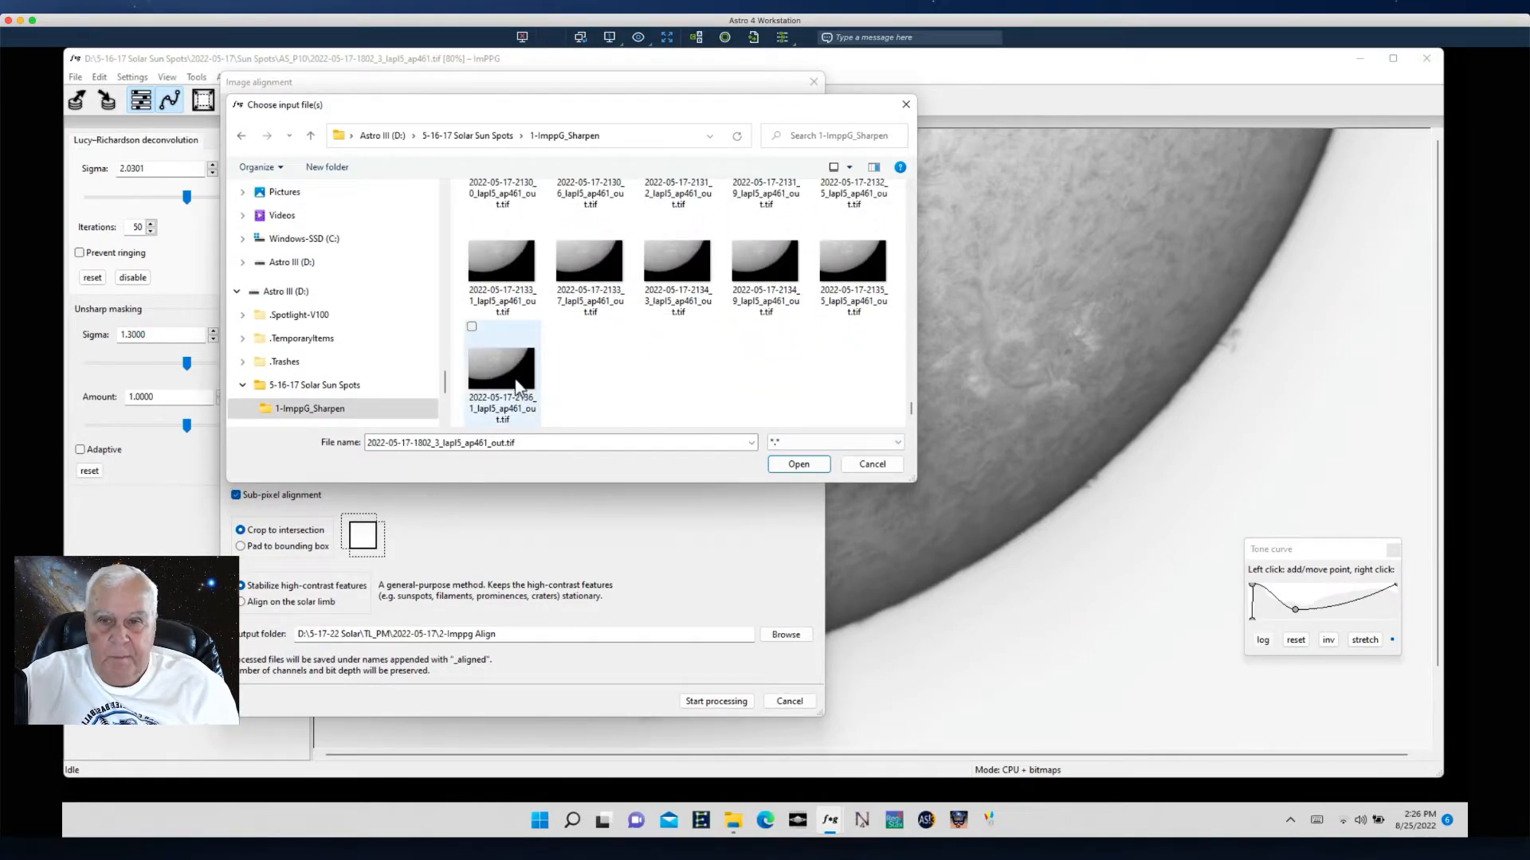
{"action": "left_click", "coordinate": [519, 385], "text": "shift"}
{"action": "left_click", "coordinate": [785, 465]}
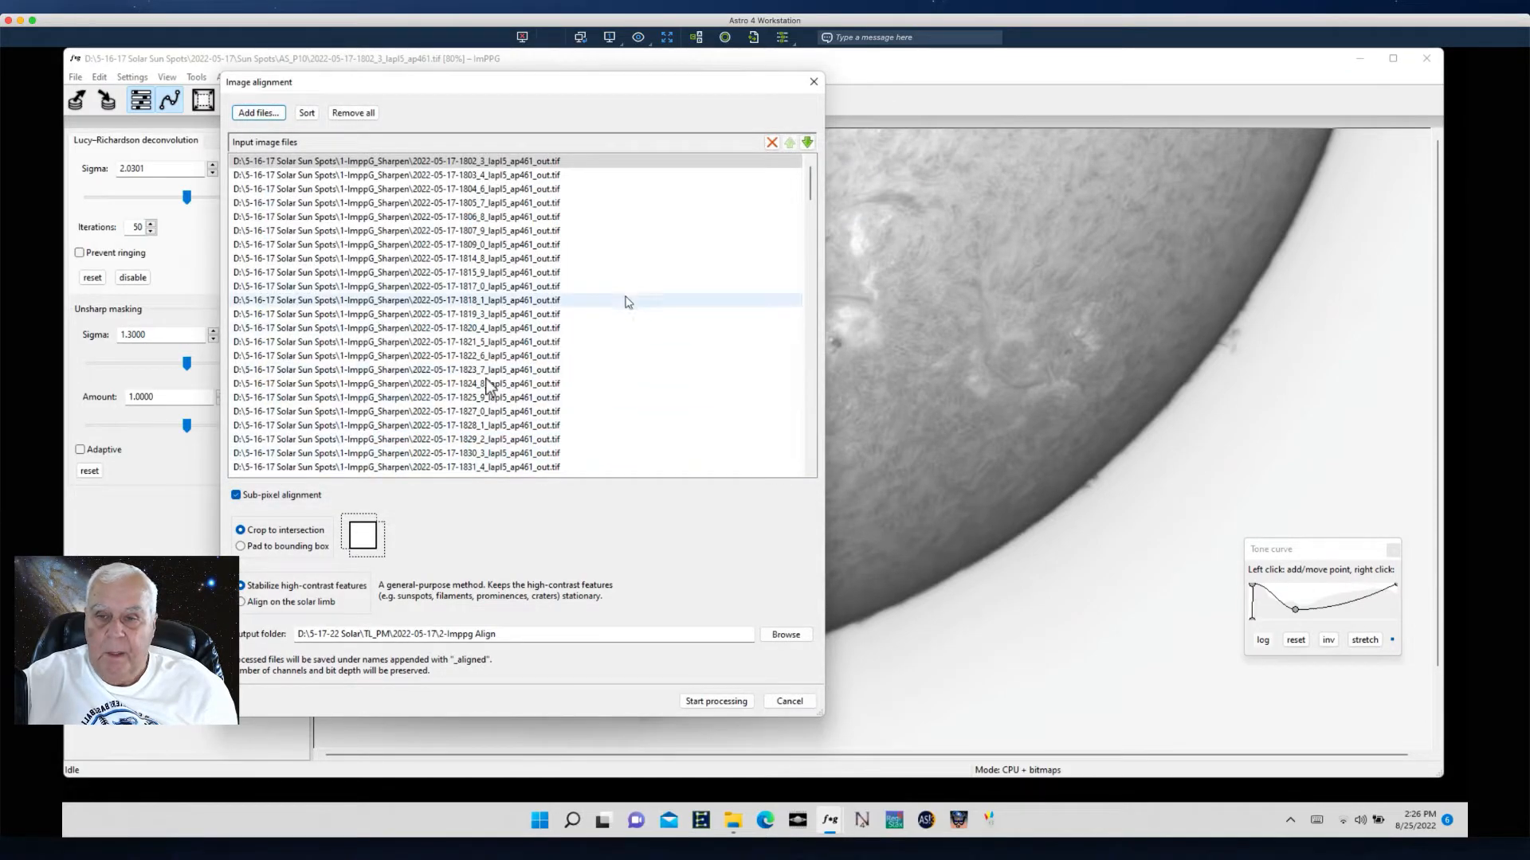
- Browse for the alignment output folder inside 5-16-17 Solar Sun Spots and create a new folder there
{"action": "left_click", "coordinate": [787, 636]}
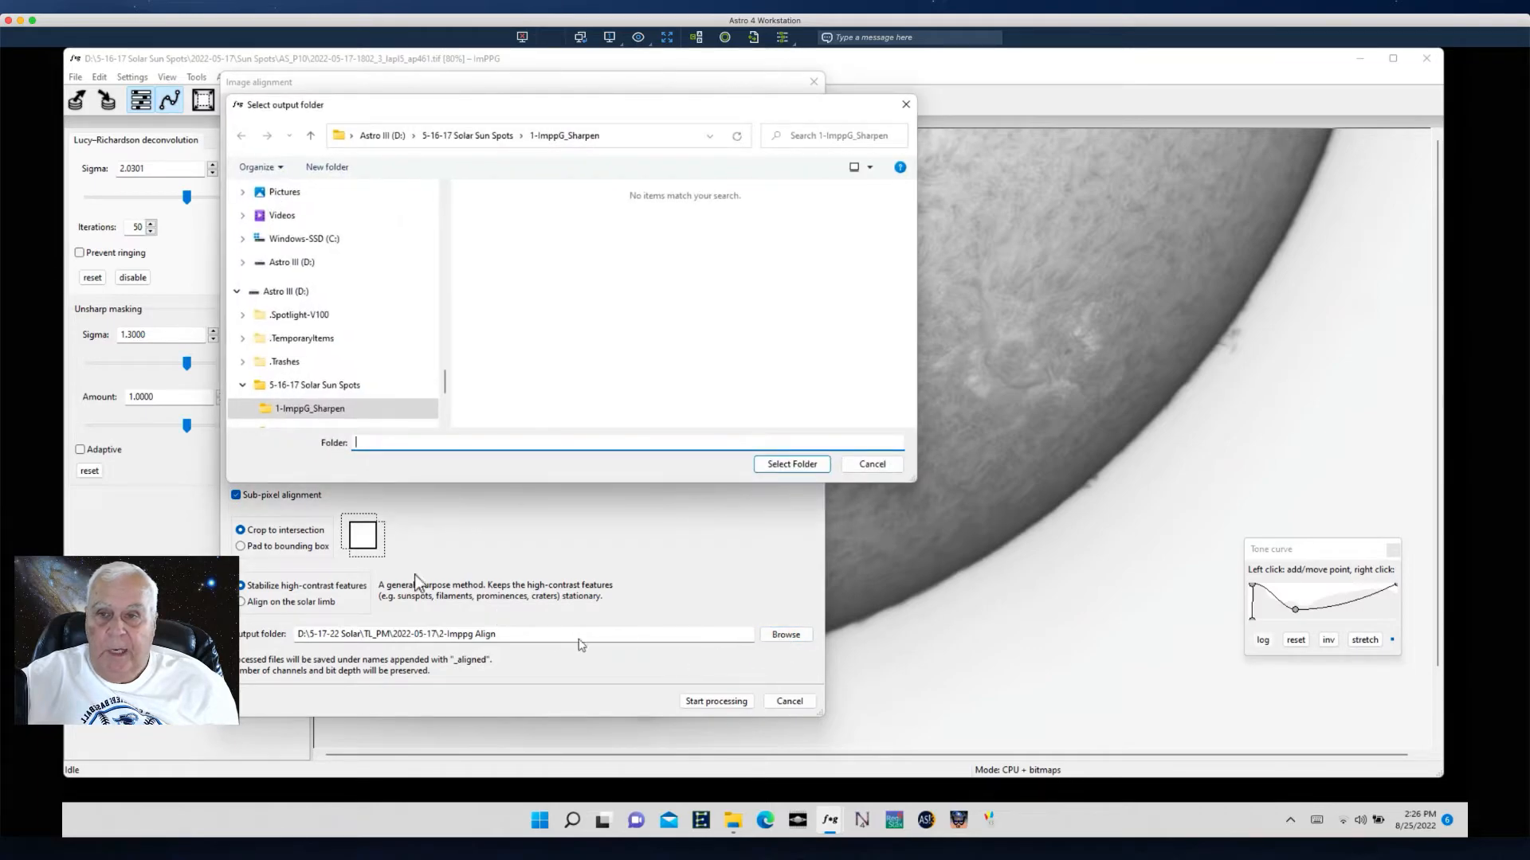
{"action": "left_click_drag", "start_coordinate": [445, 383], "coordinate": [437, 393]}
{"action": "left_click", "coordinate": [300, 265]}
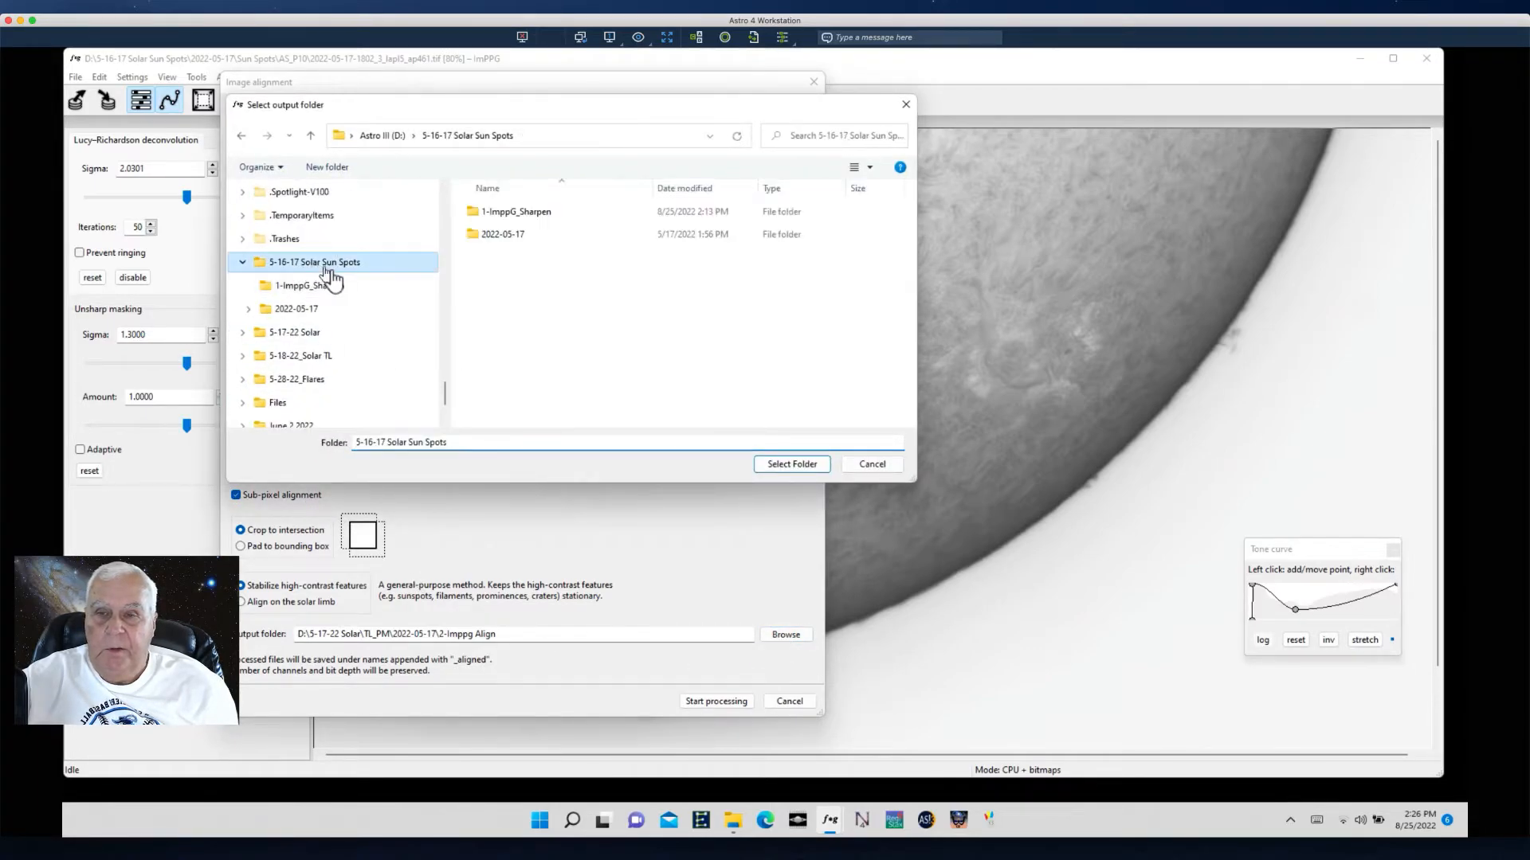
{"action": "right_click", "coordinate": [533, 355]}
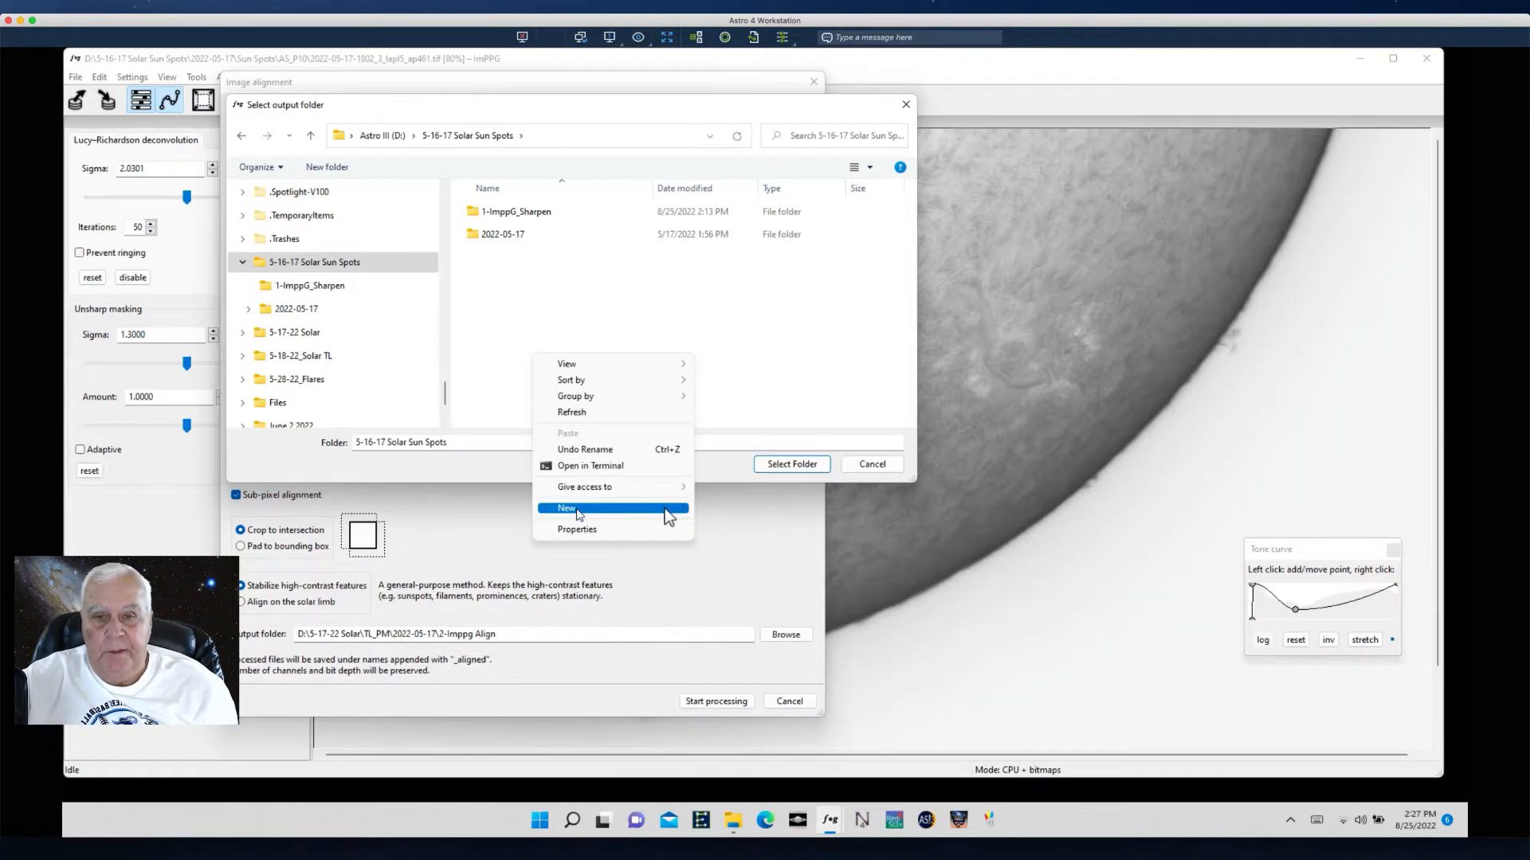
{"action": "mouse_move", "coordinate": [570, 510]}
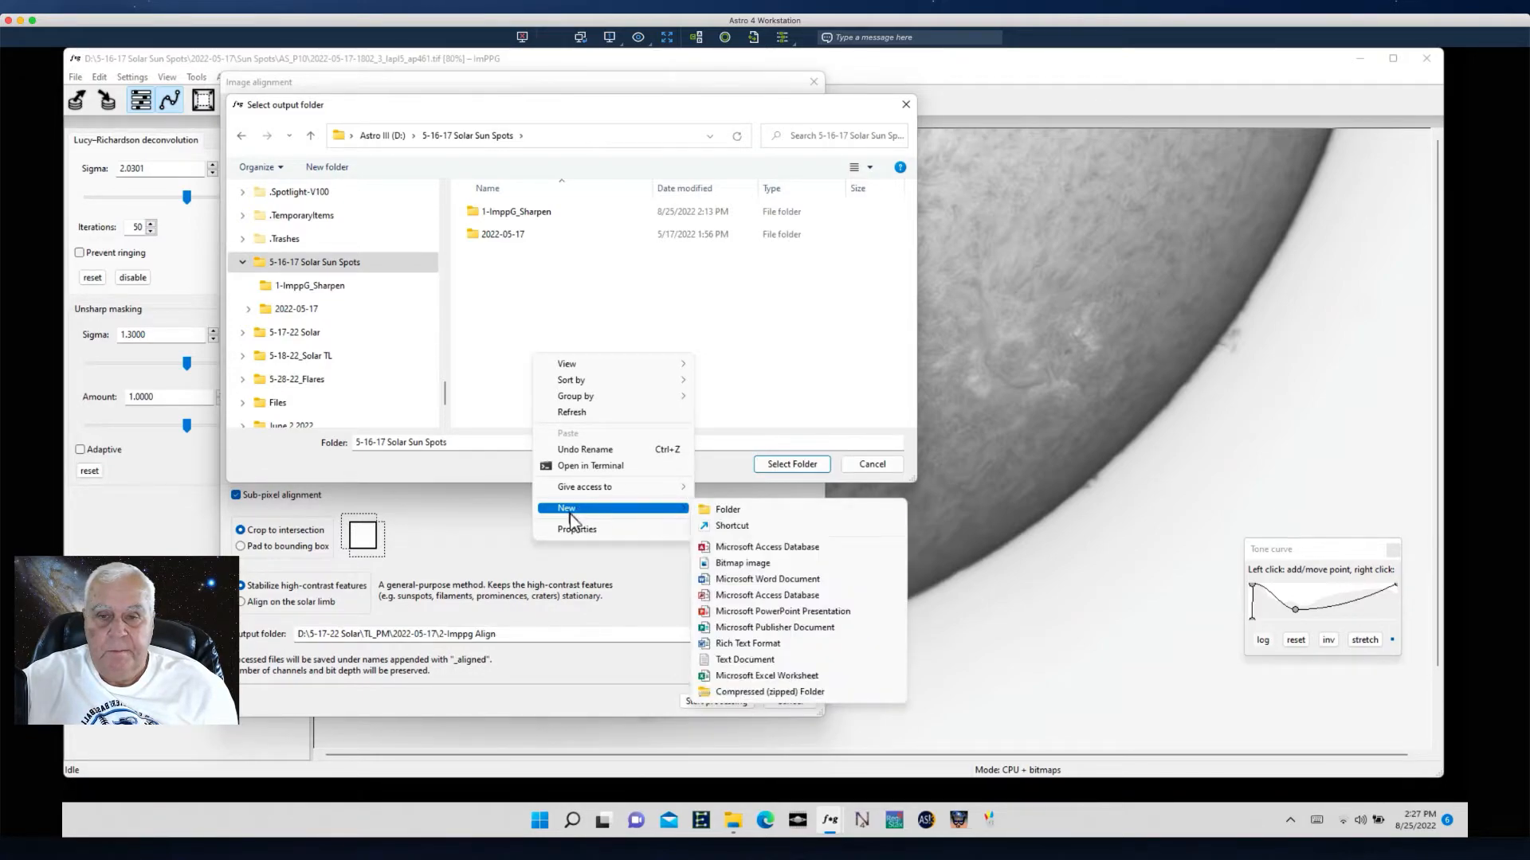
{"action": "left_click", "coordinate": [727, 510]}
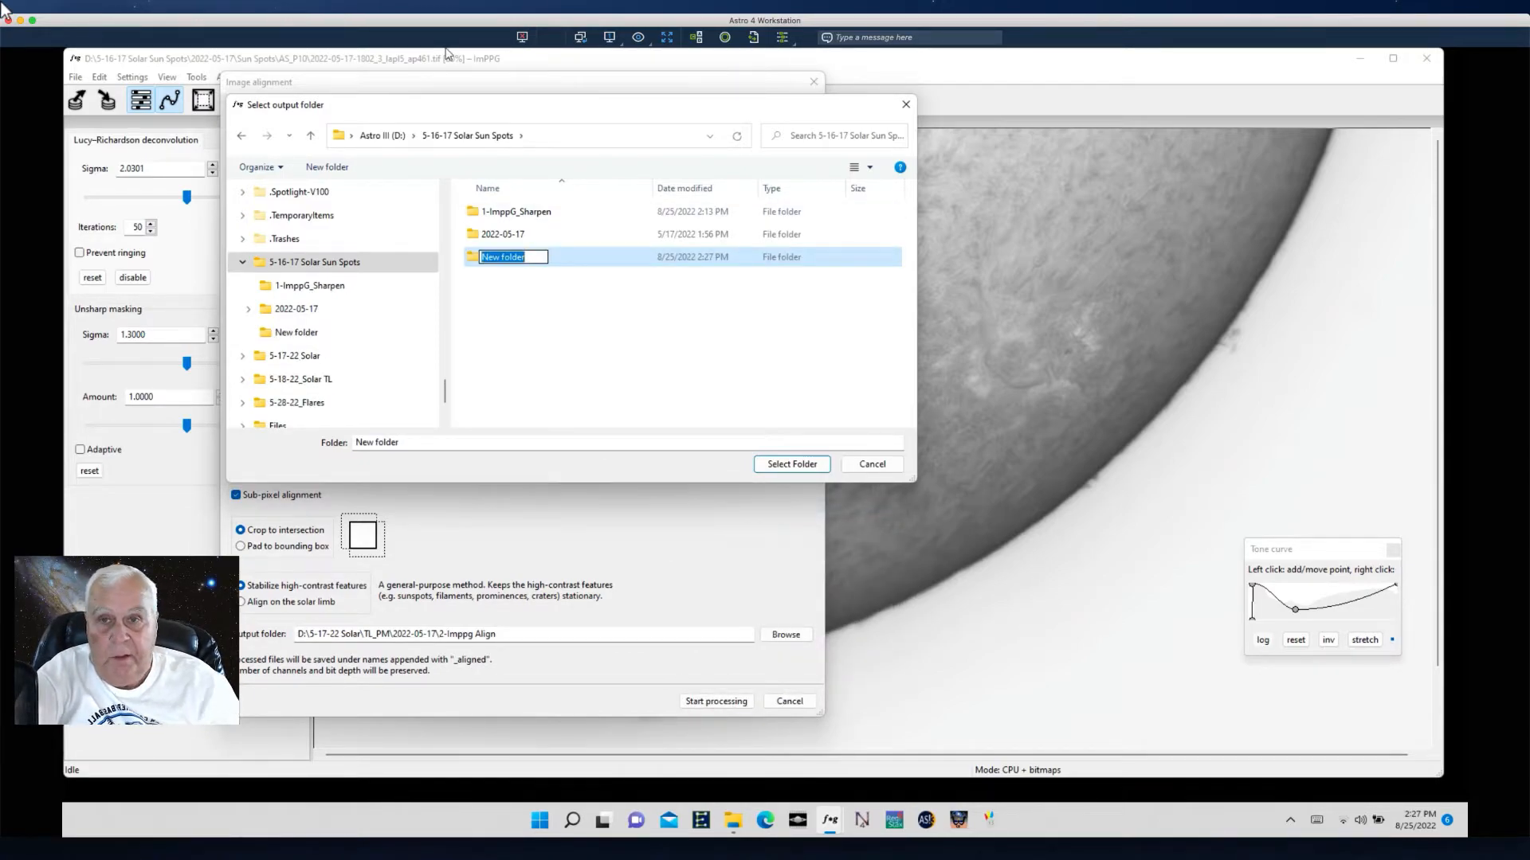
- Name the new folder 2-ImppG_ Align and choose it as the alignment output folder
{"action": "type", "text": "2"}
{"action": "key", "text": "slash"}
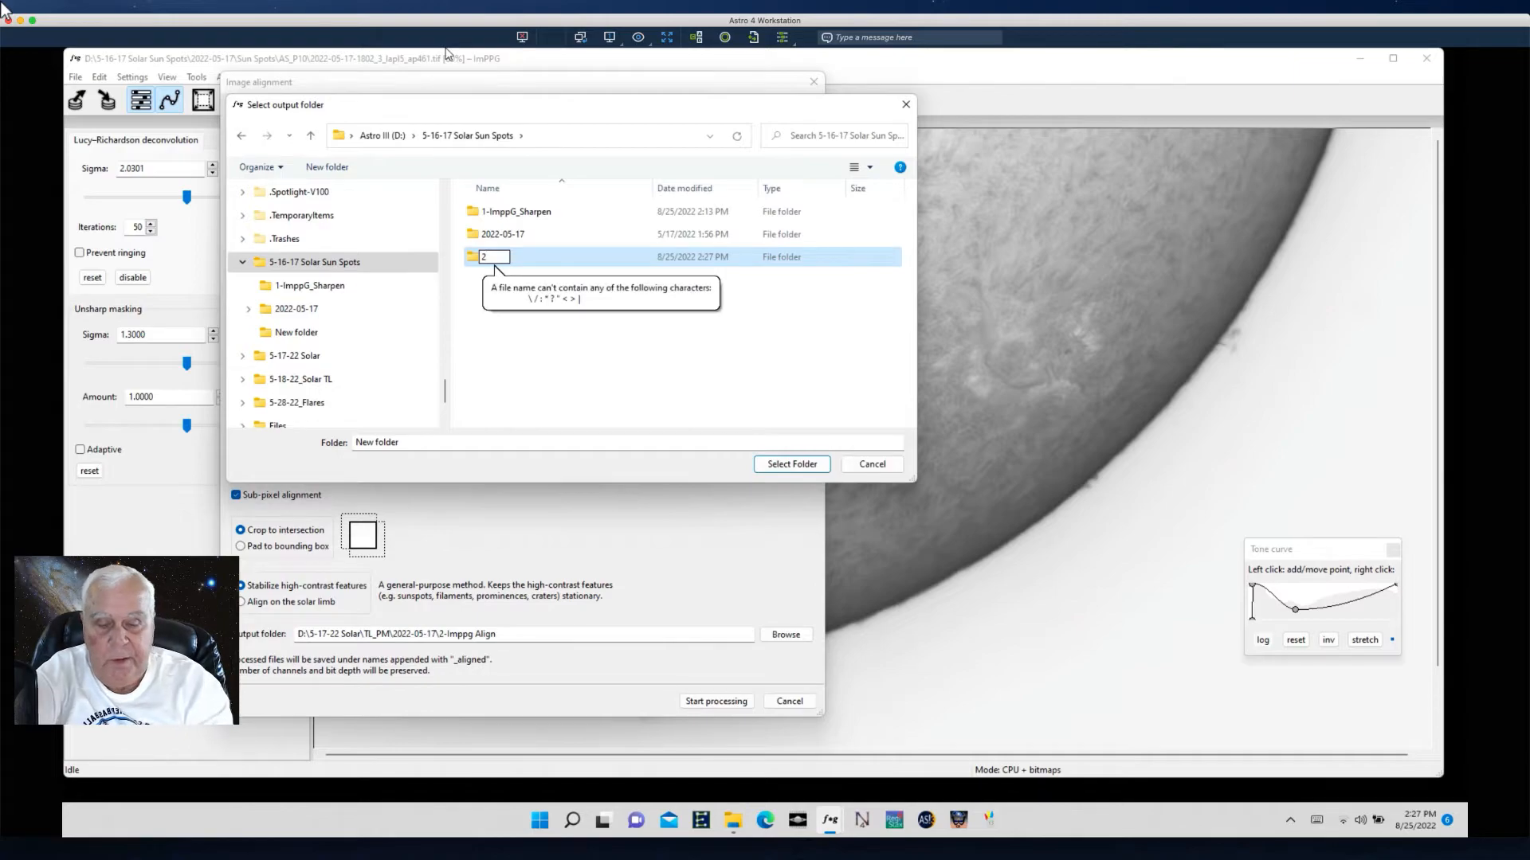
{"action": "key", "text": "Caps_Lock"}
{"action": "type", "text": "-"}
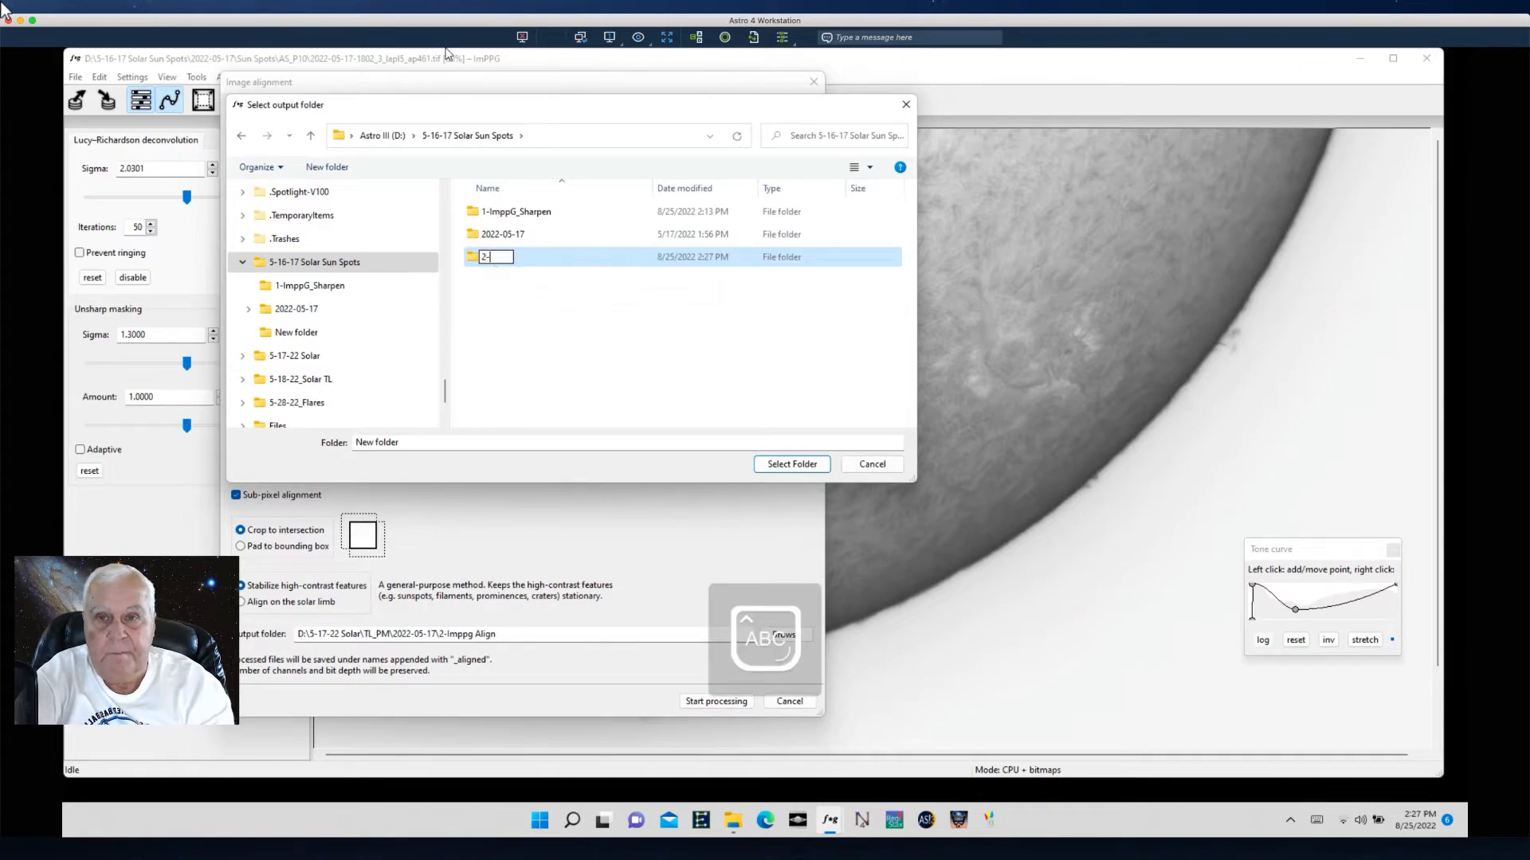
{"action": "key", "text": "Caps_Lock"}
{"action": "type", "text": "A"}
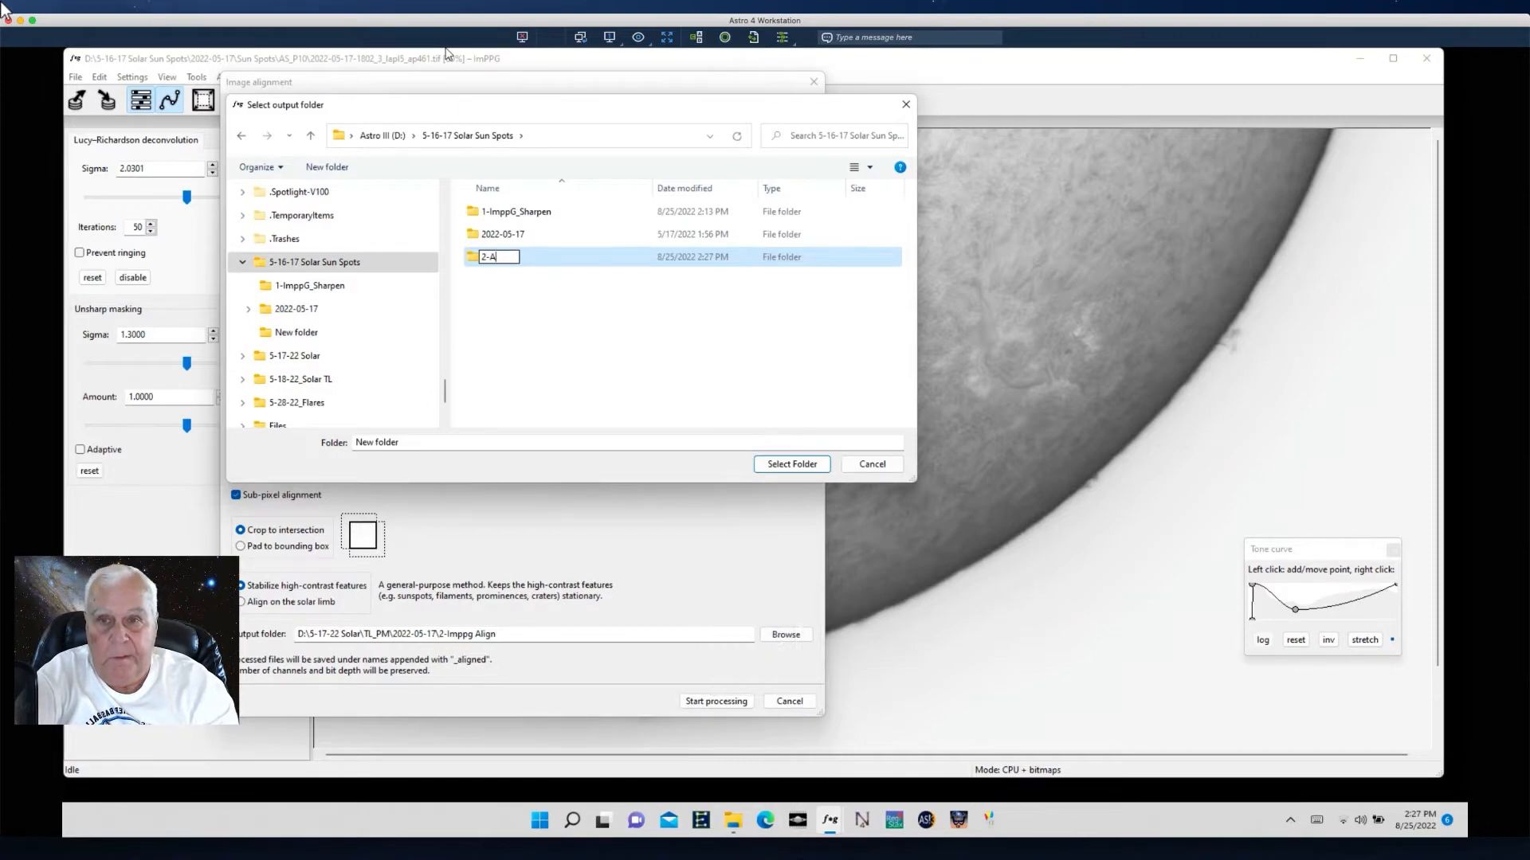
{"action": "key", "text": "BackSpace"}
{"action": "type", "text": "Imppg"}
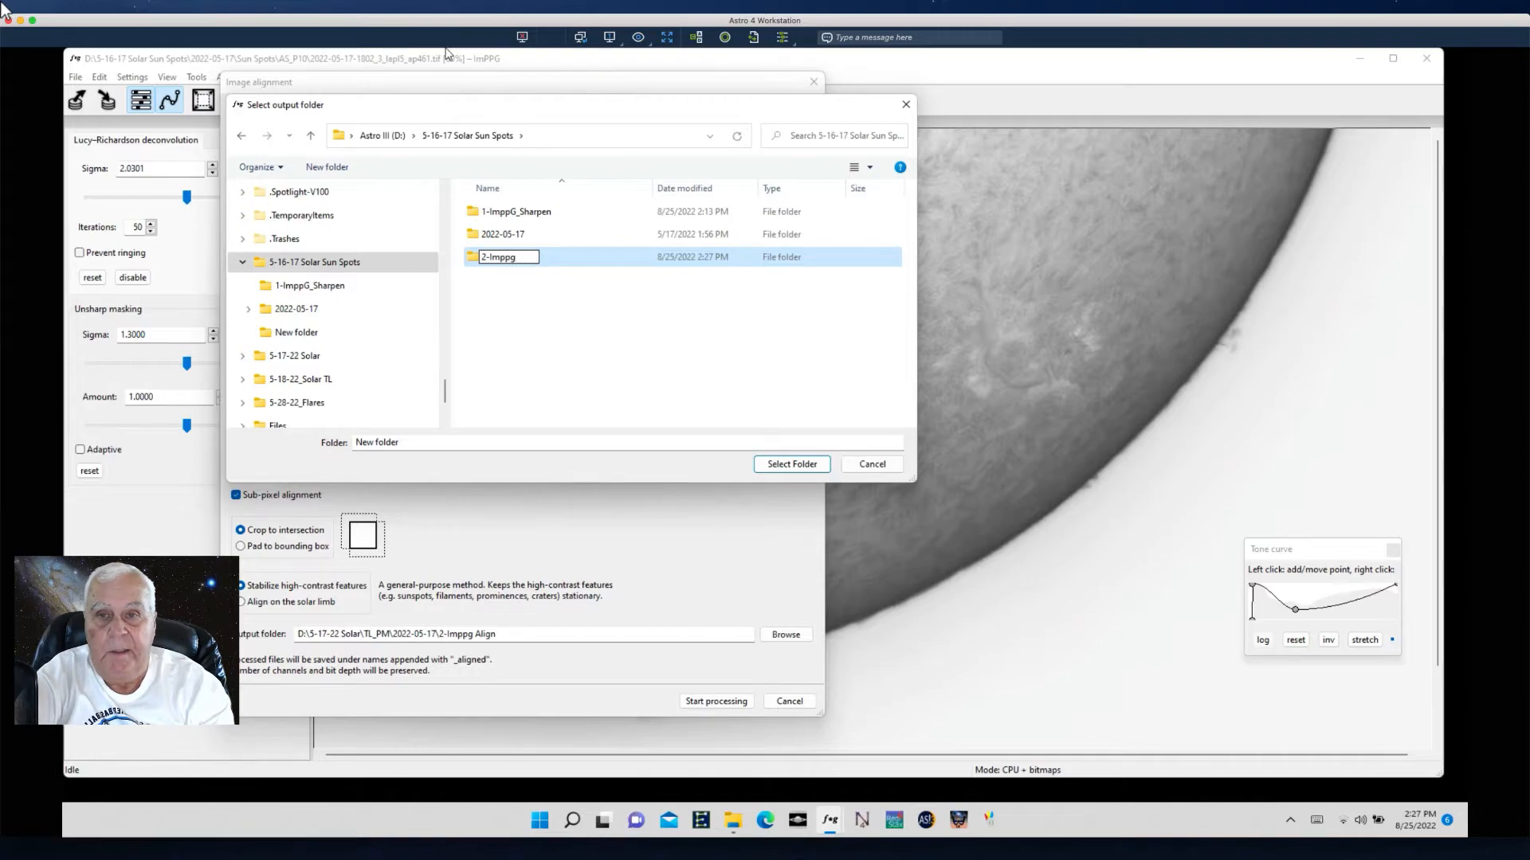
{"action": "key", "text": "BackSpace"}
{"action": "type", "text": "G"}
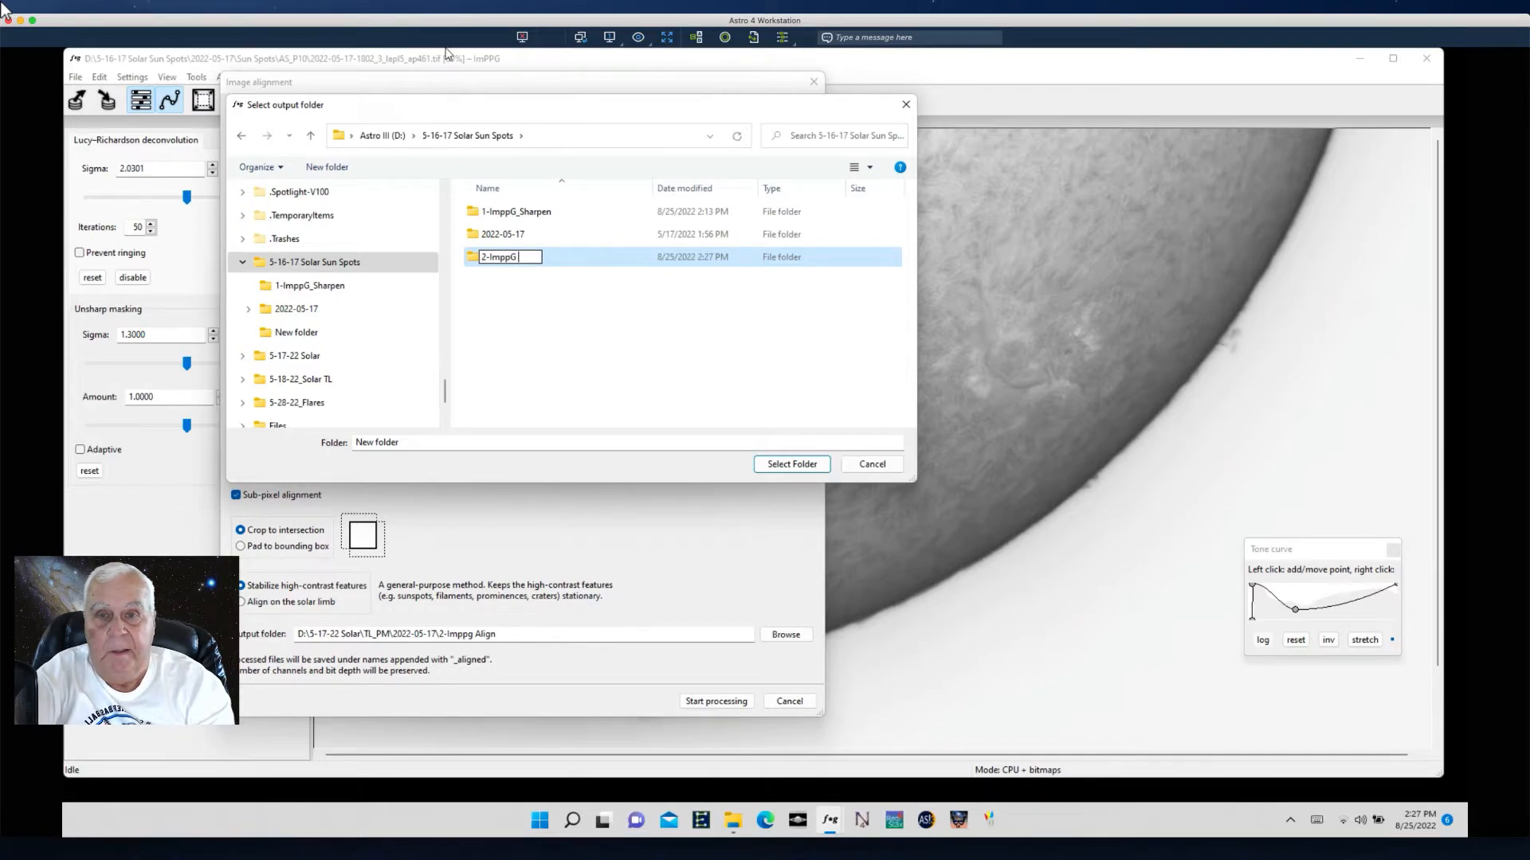
{"action": "type", "text": "_ Align"}
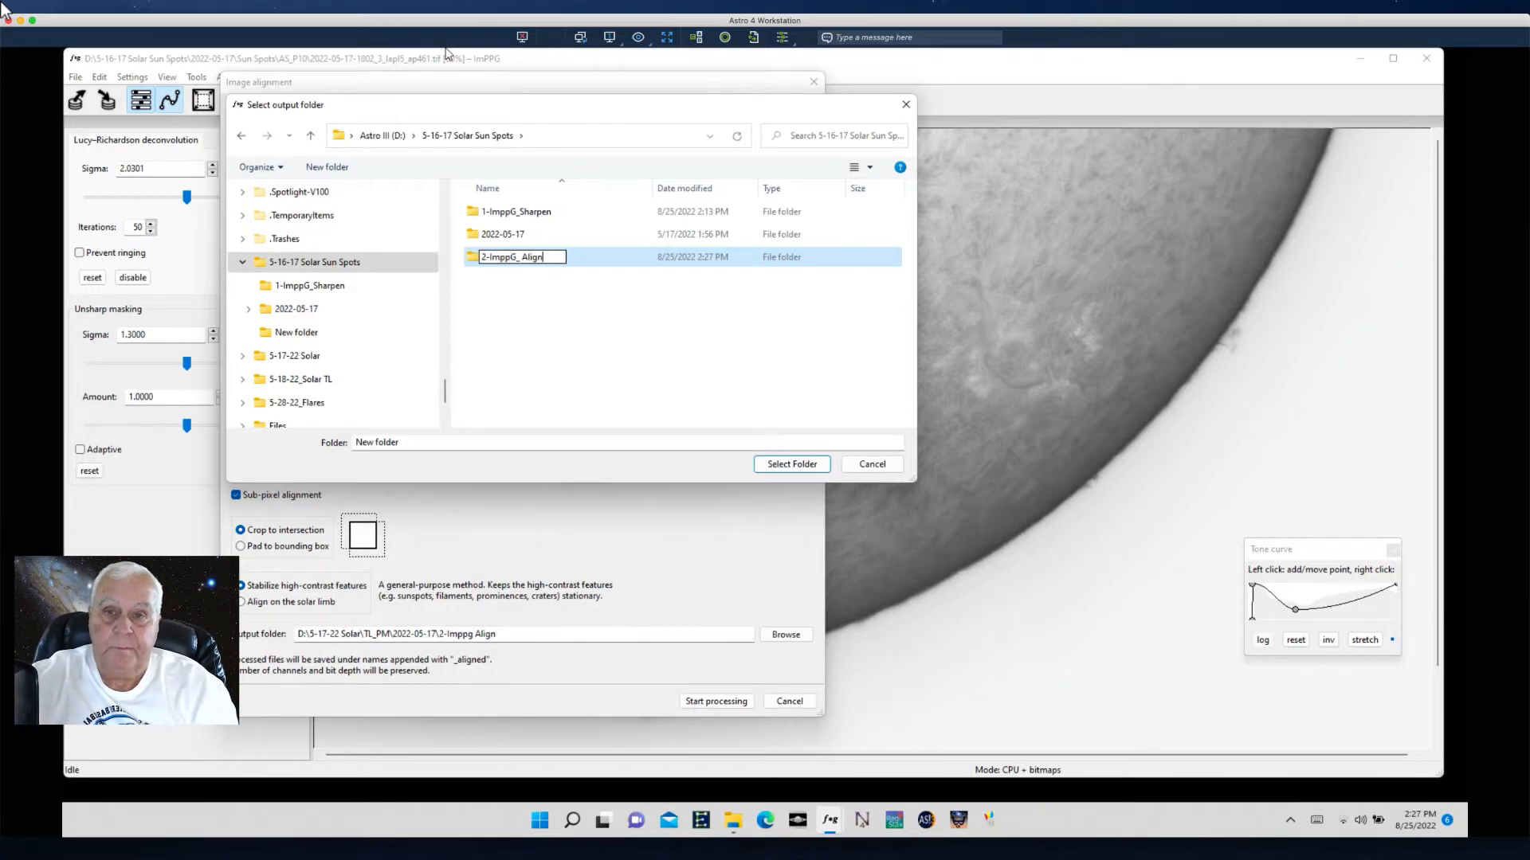
{"action": "left_click", "coordinate": [800, 464]}
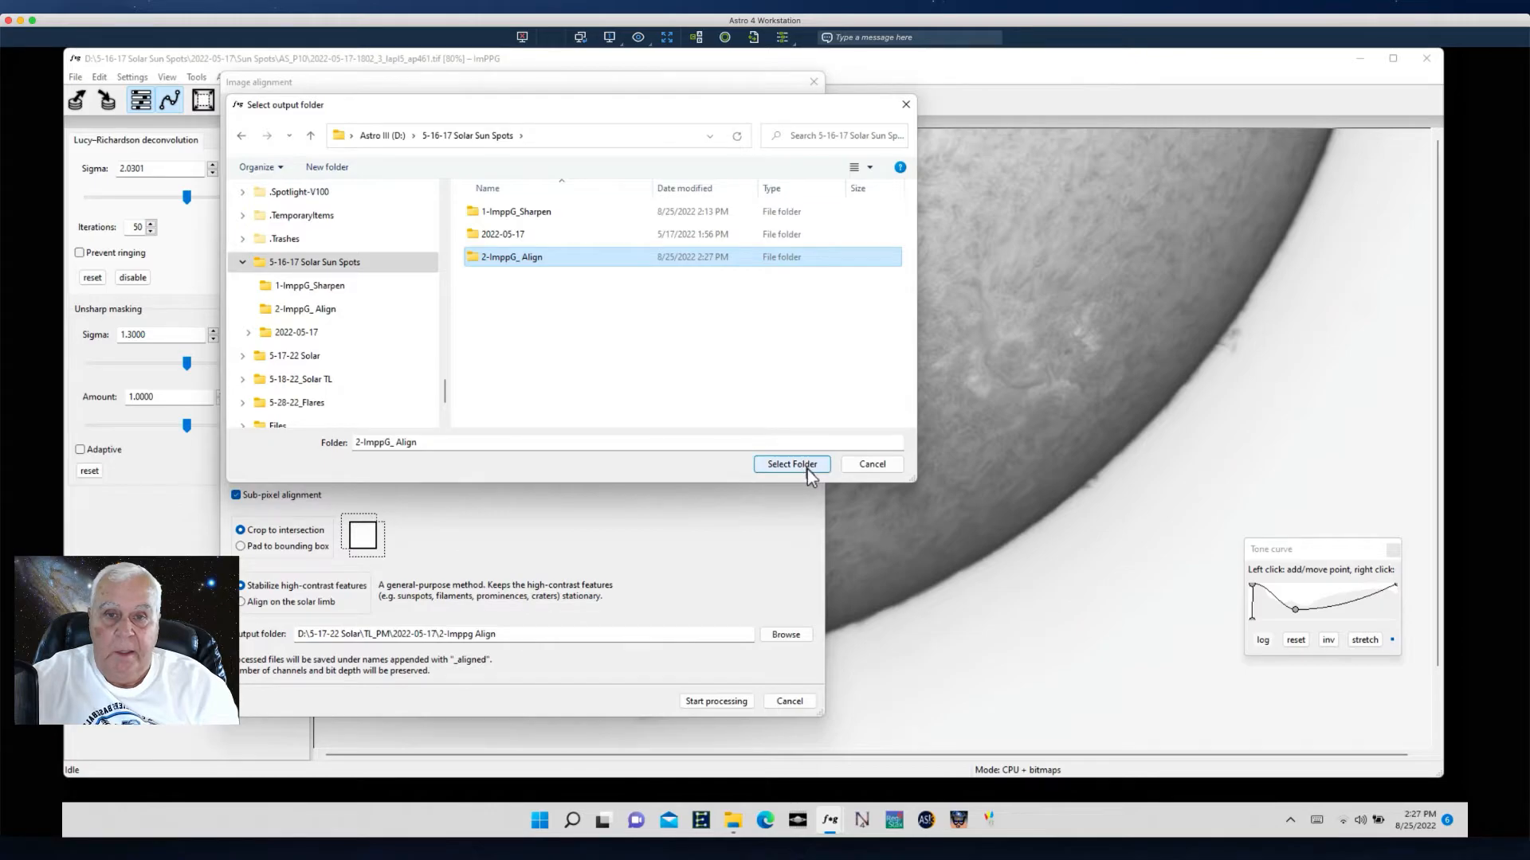
{"action": "left_click", "coordinate": [800, 464]}
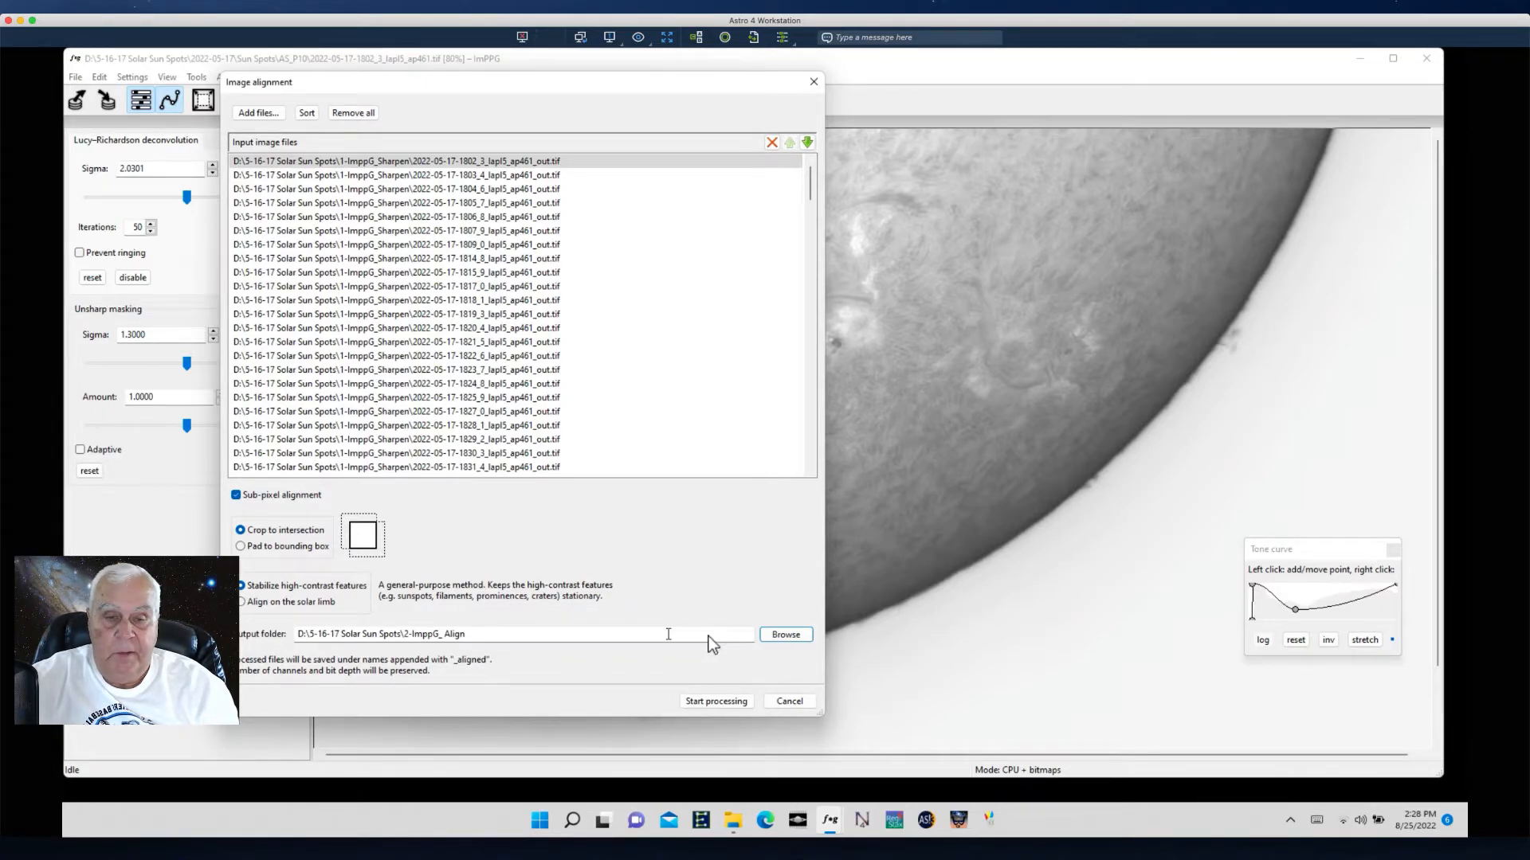
- Start the image alignment processing of the sequence
{"action": "left_click", "coordinate": [706, 701]}
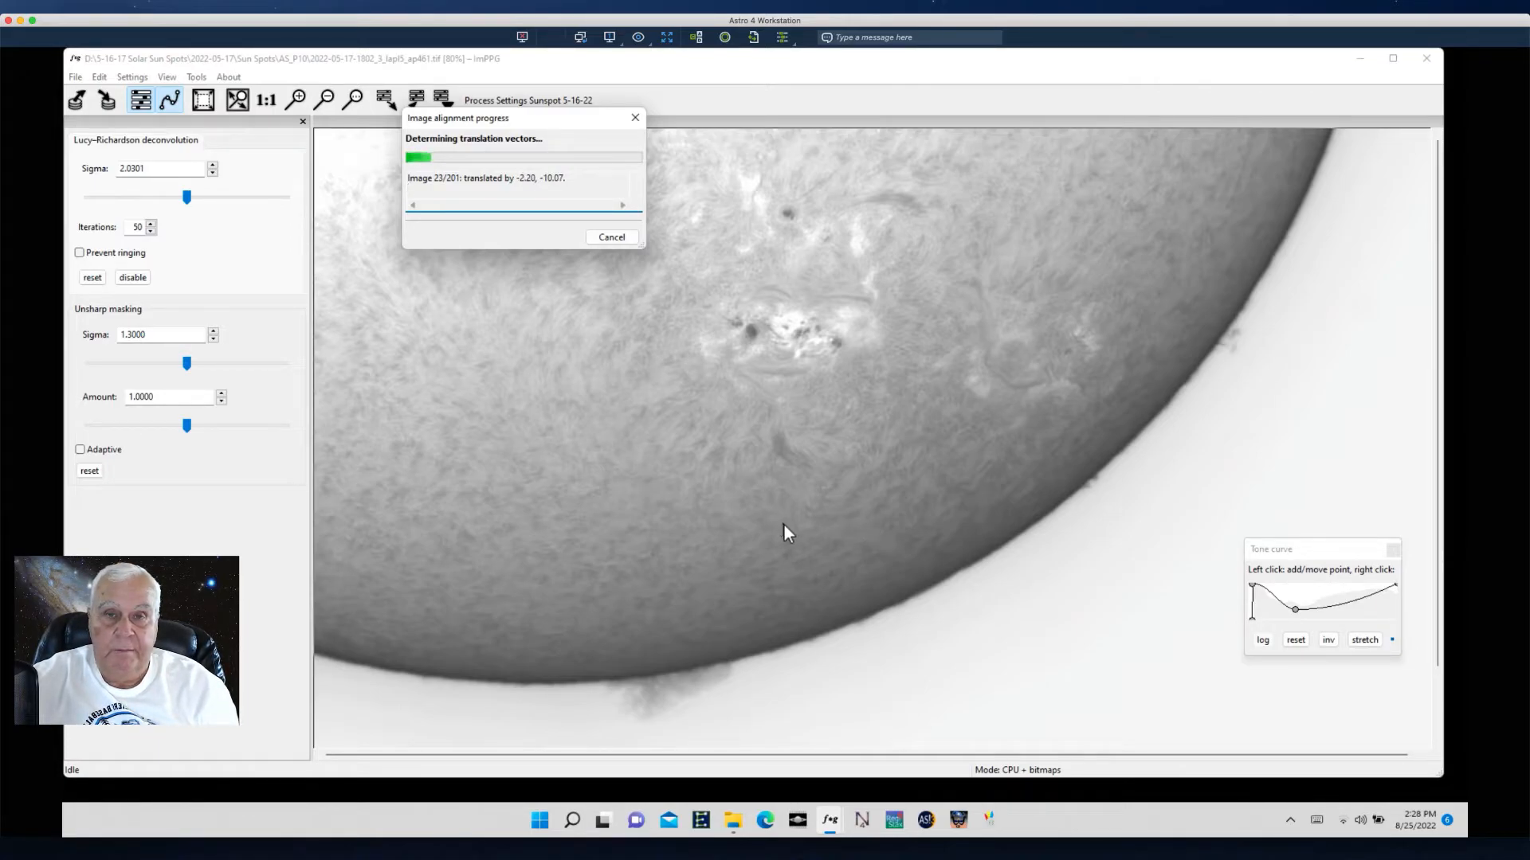
{"action": "left_click", "coordinate": [128, 837]}
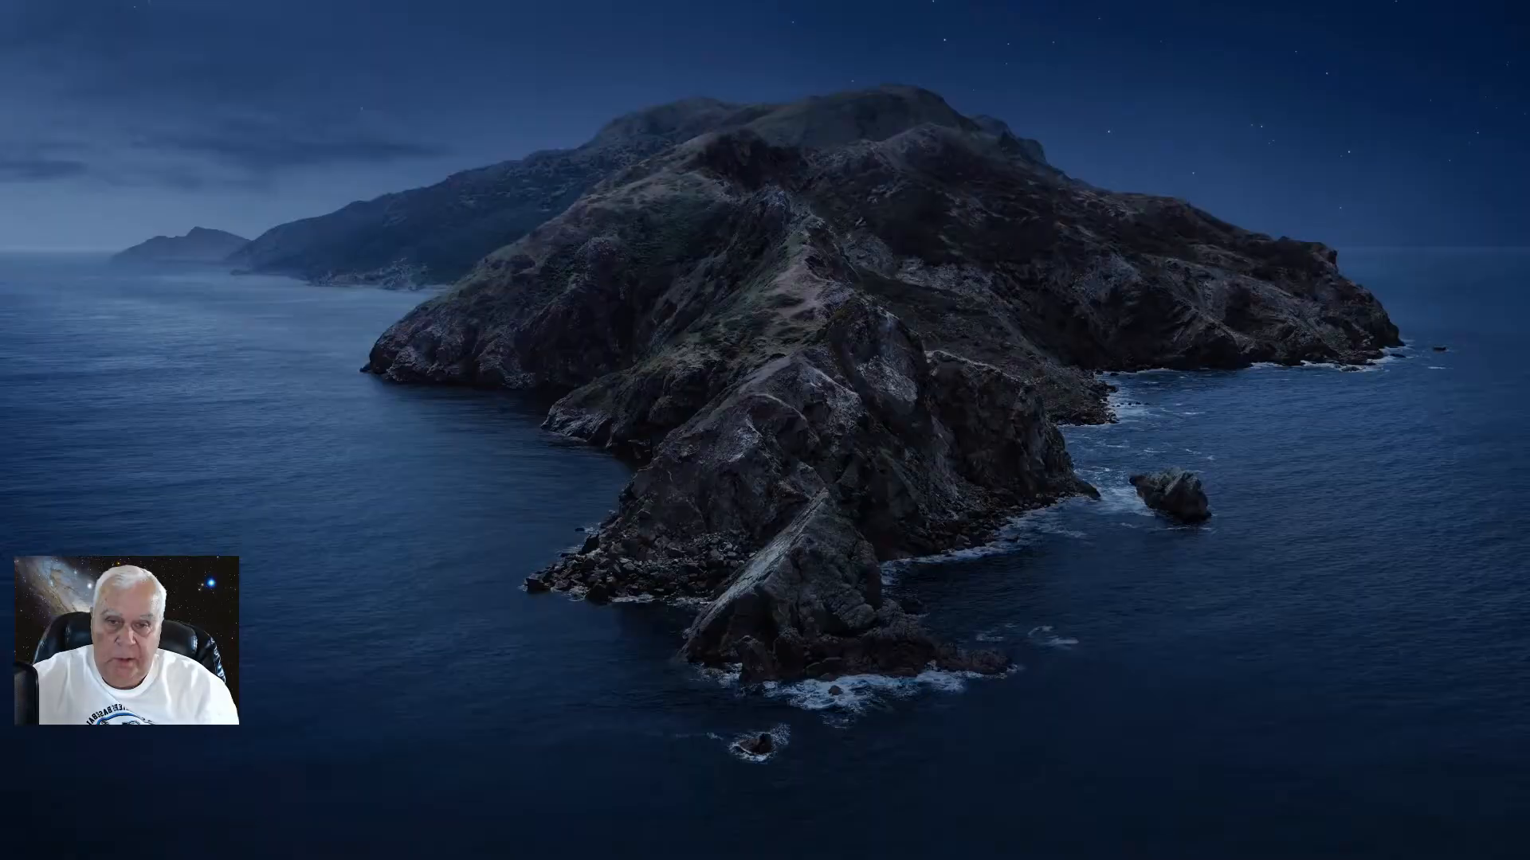
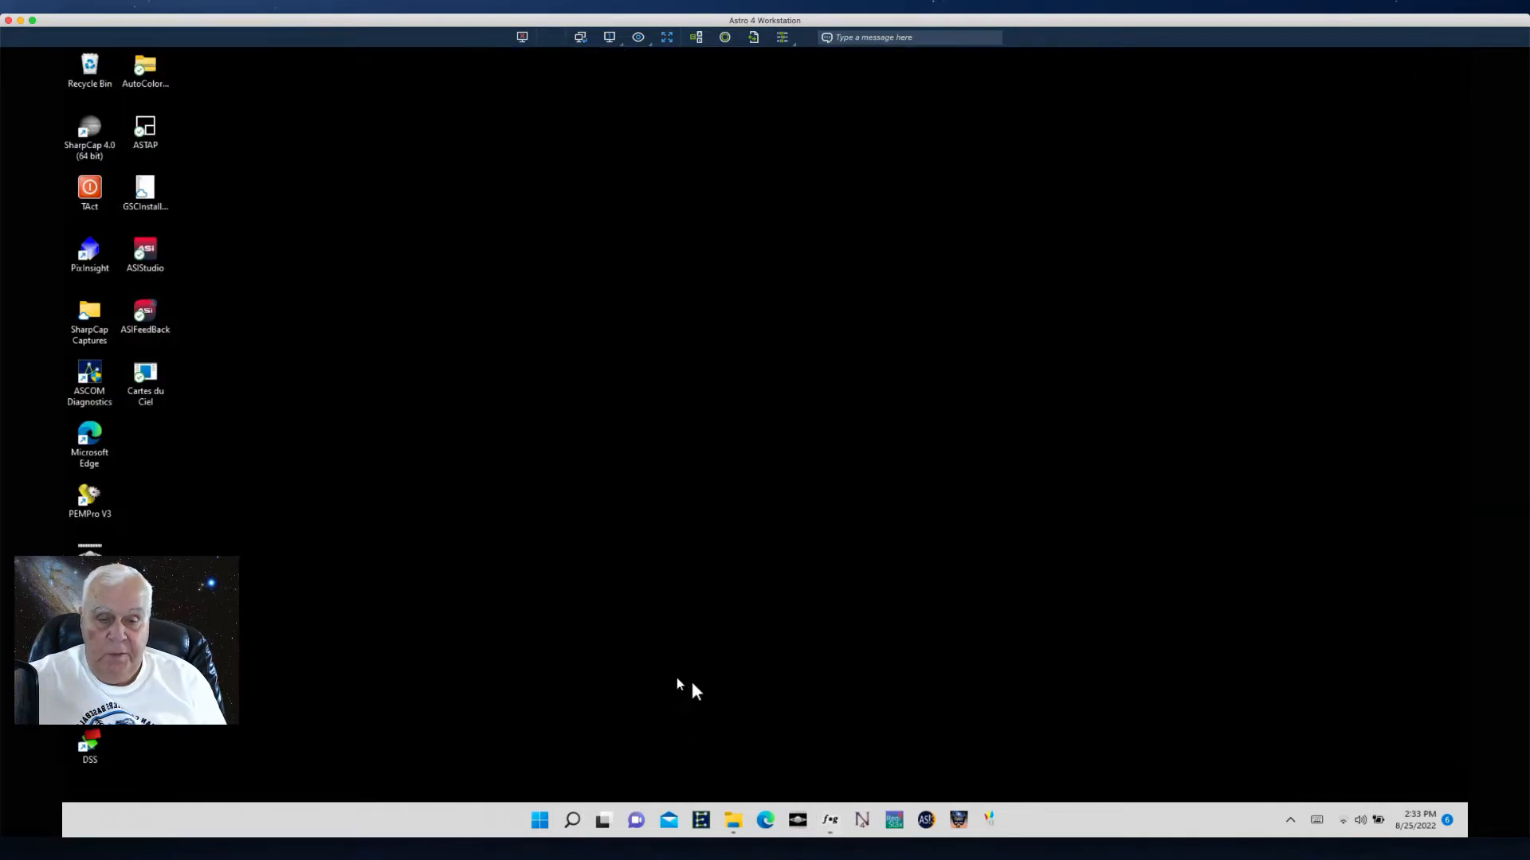
- Open PIPP, start adding image files, and browse to the 2-ImppG_ Align folder inside 5-16-17 Solar Sun Spots
{"action": "left_click", "coordinate": [798, 823]}
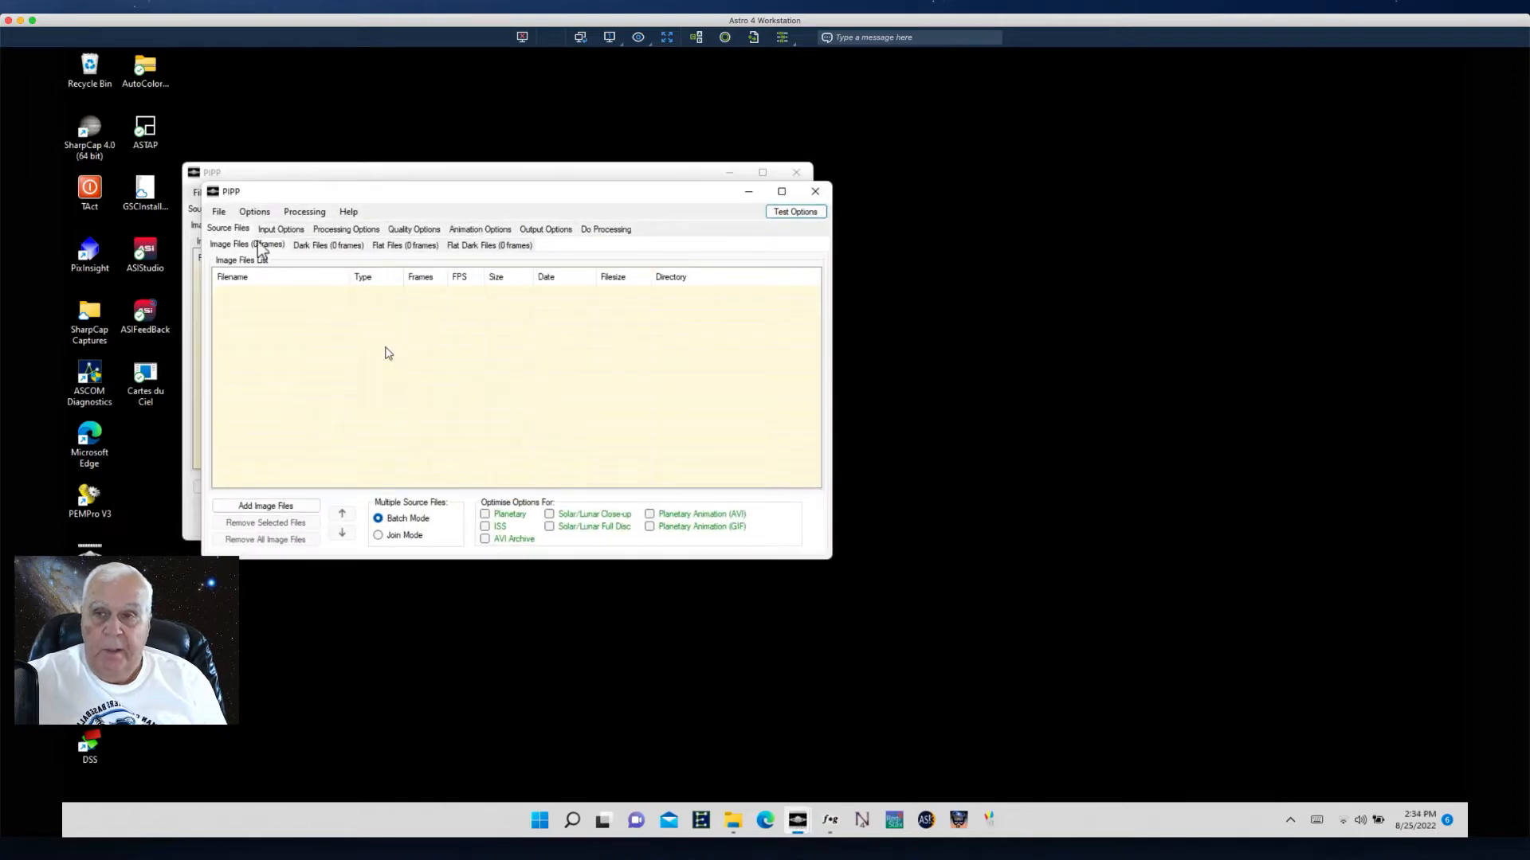
{"action": "left_click", "coordinate": [815, 191]}
{"action": "left_click_drag", "start_coordinate": [432, 179], "coordinate": [435, 117]}
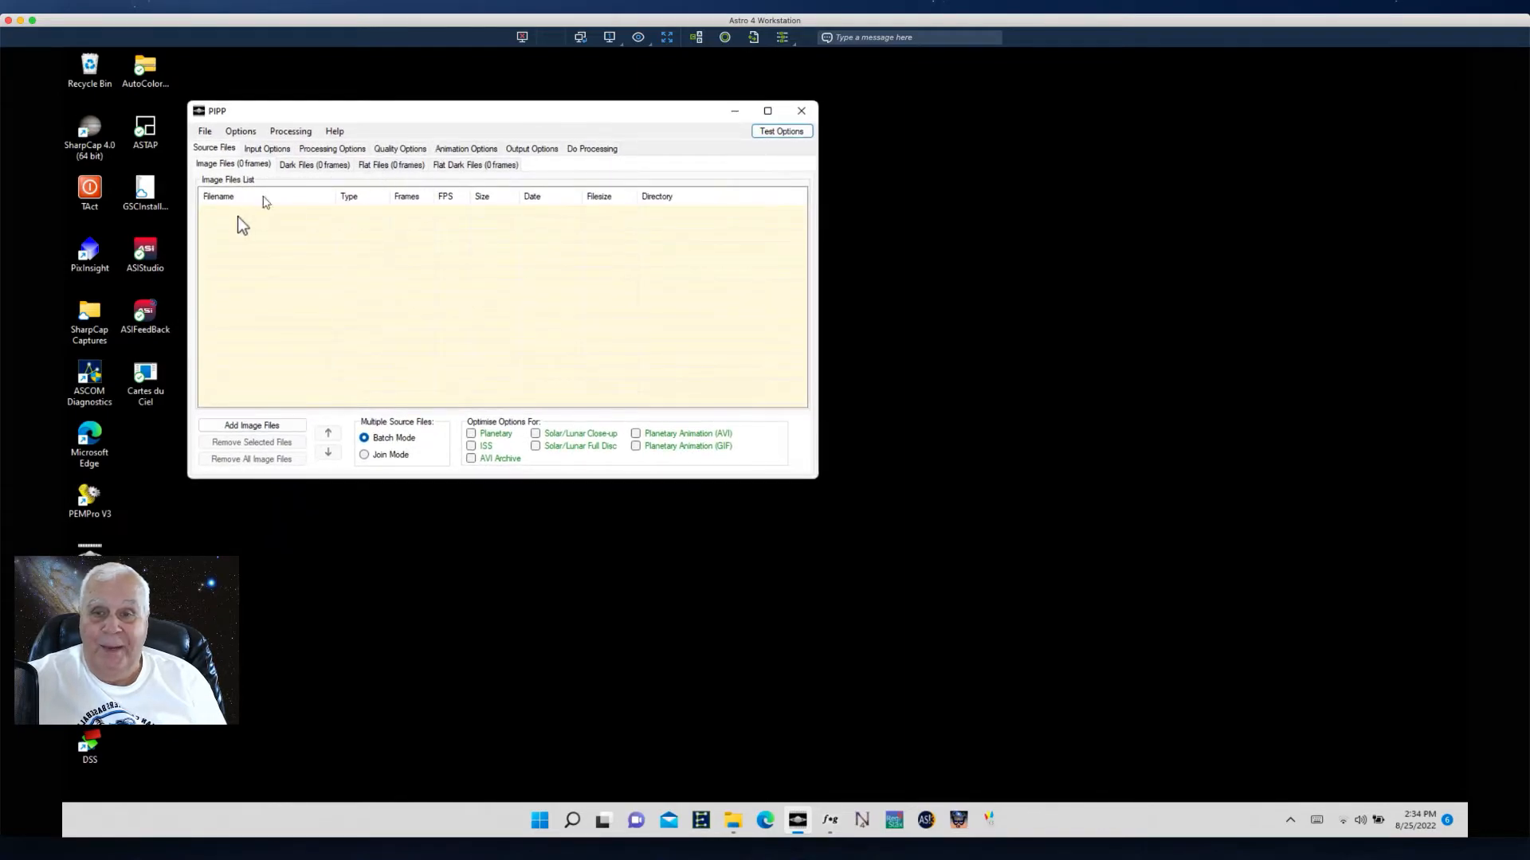
{"action": "left_click", "coordinate": [247, 425]}
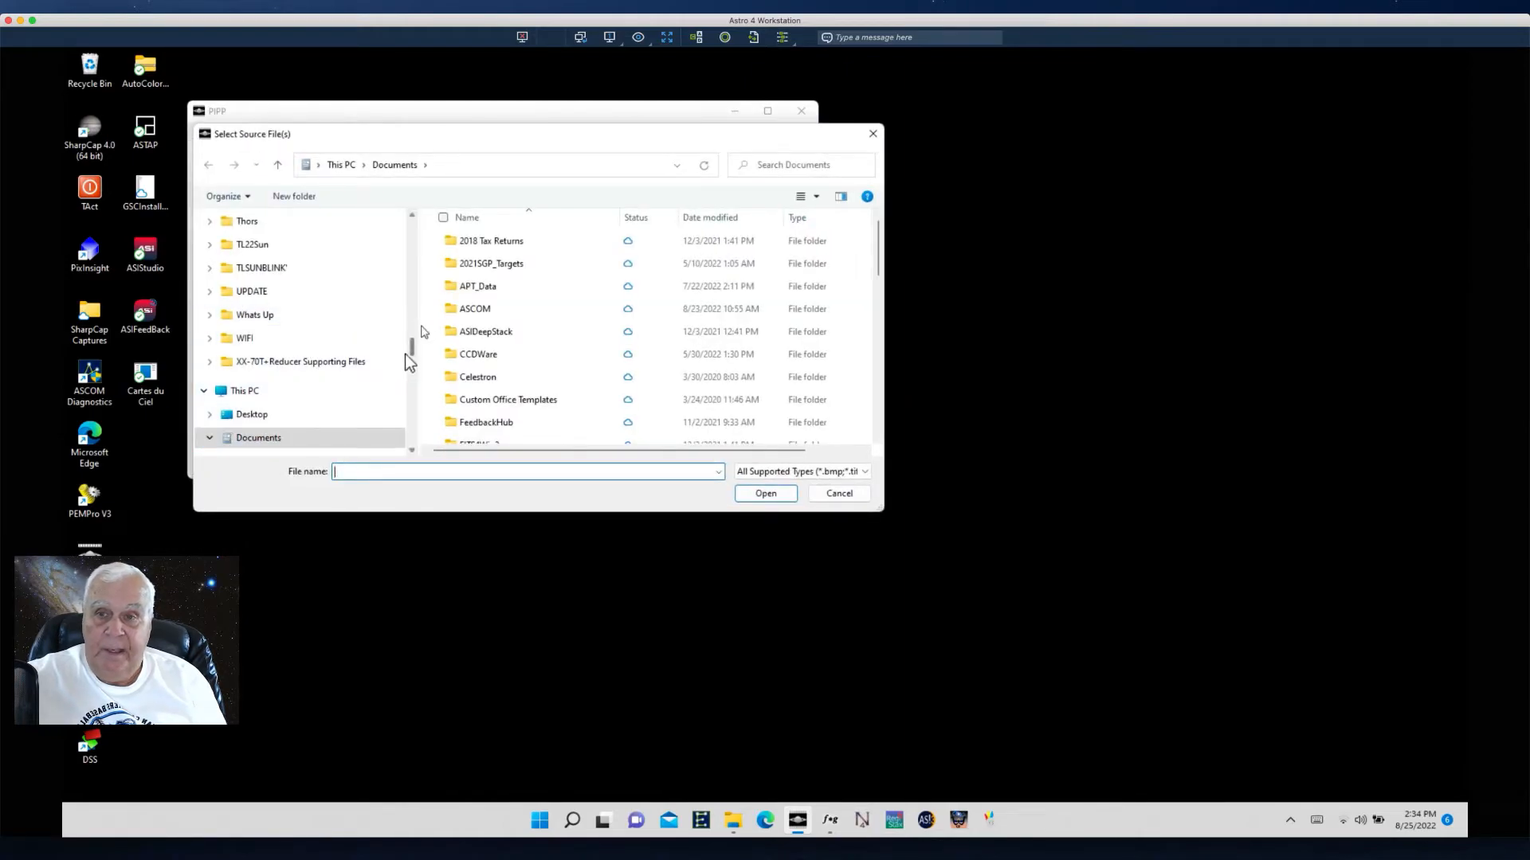
{"action": "left_click_drag", "start_coordinate": [411, 351], "coordinate": [411, 411]}
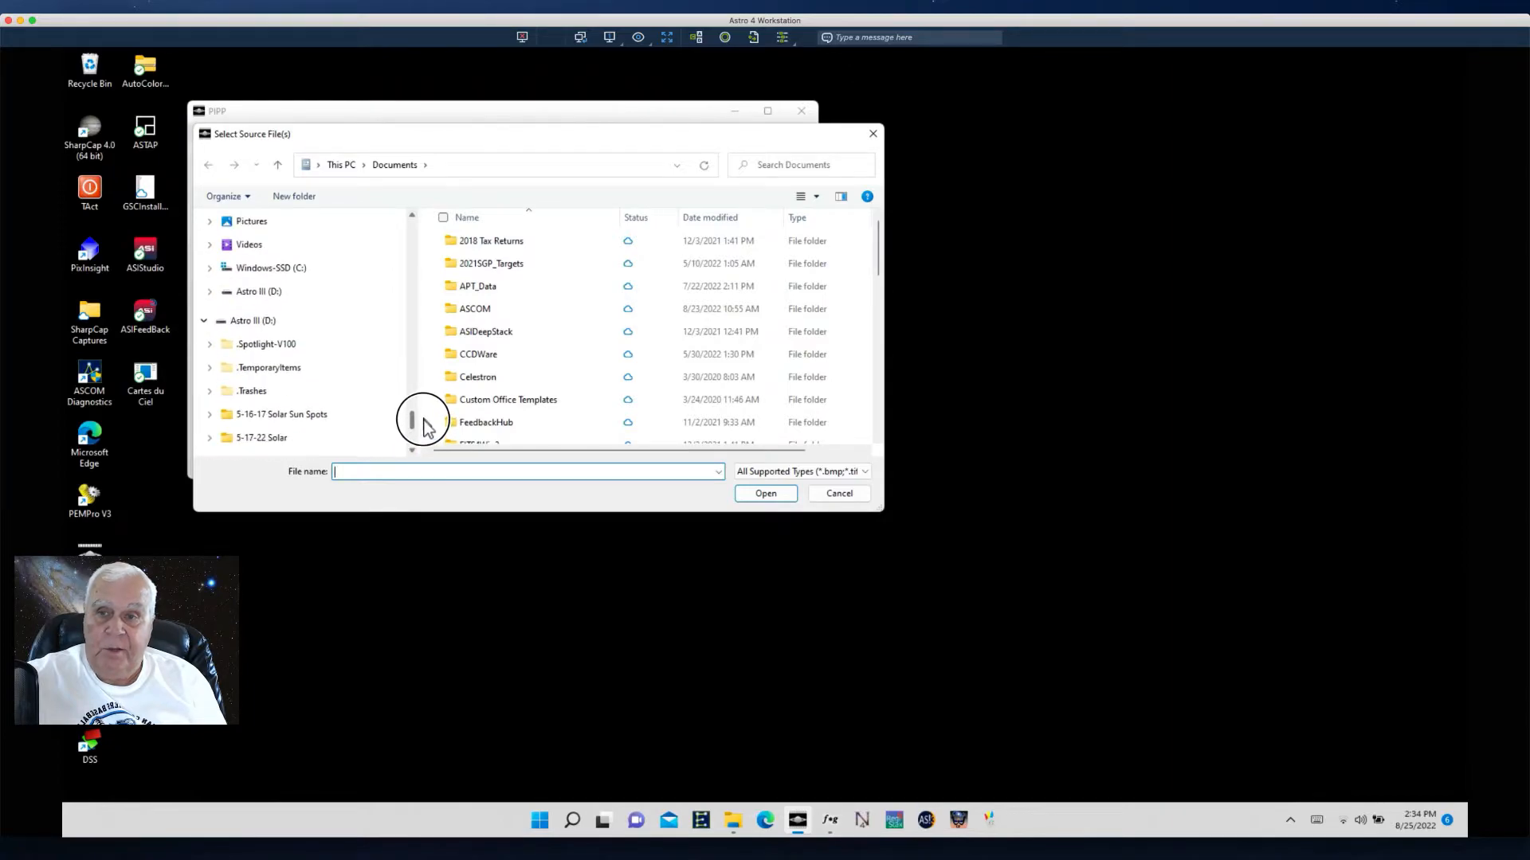
{"action": "left_click", "coordinate": [248, 323]}
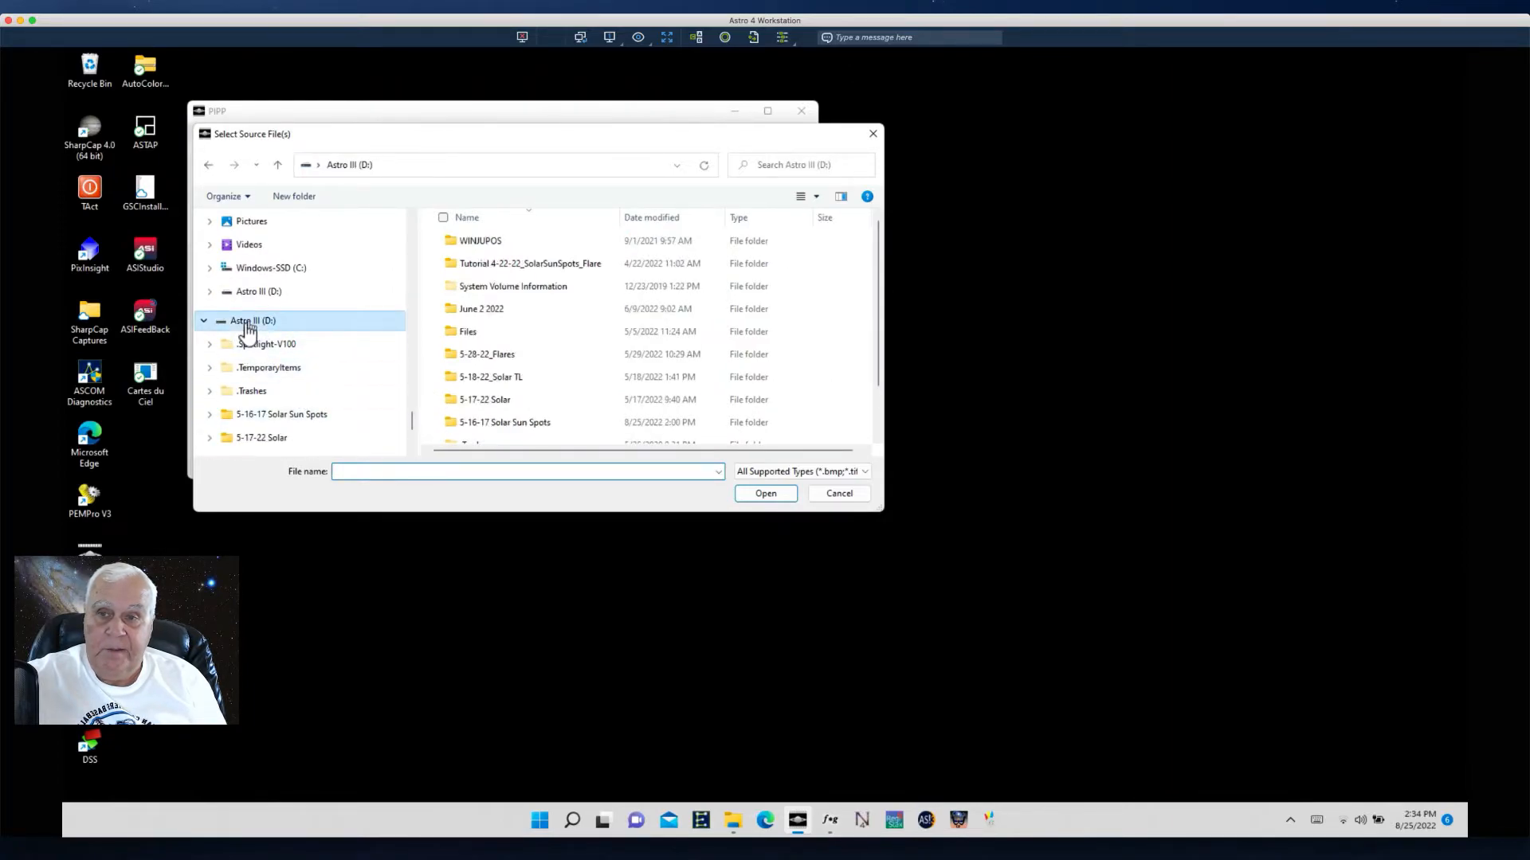
{"action": "double_click", "coordinate": [478, 424]}
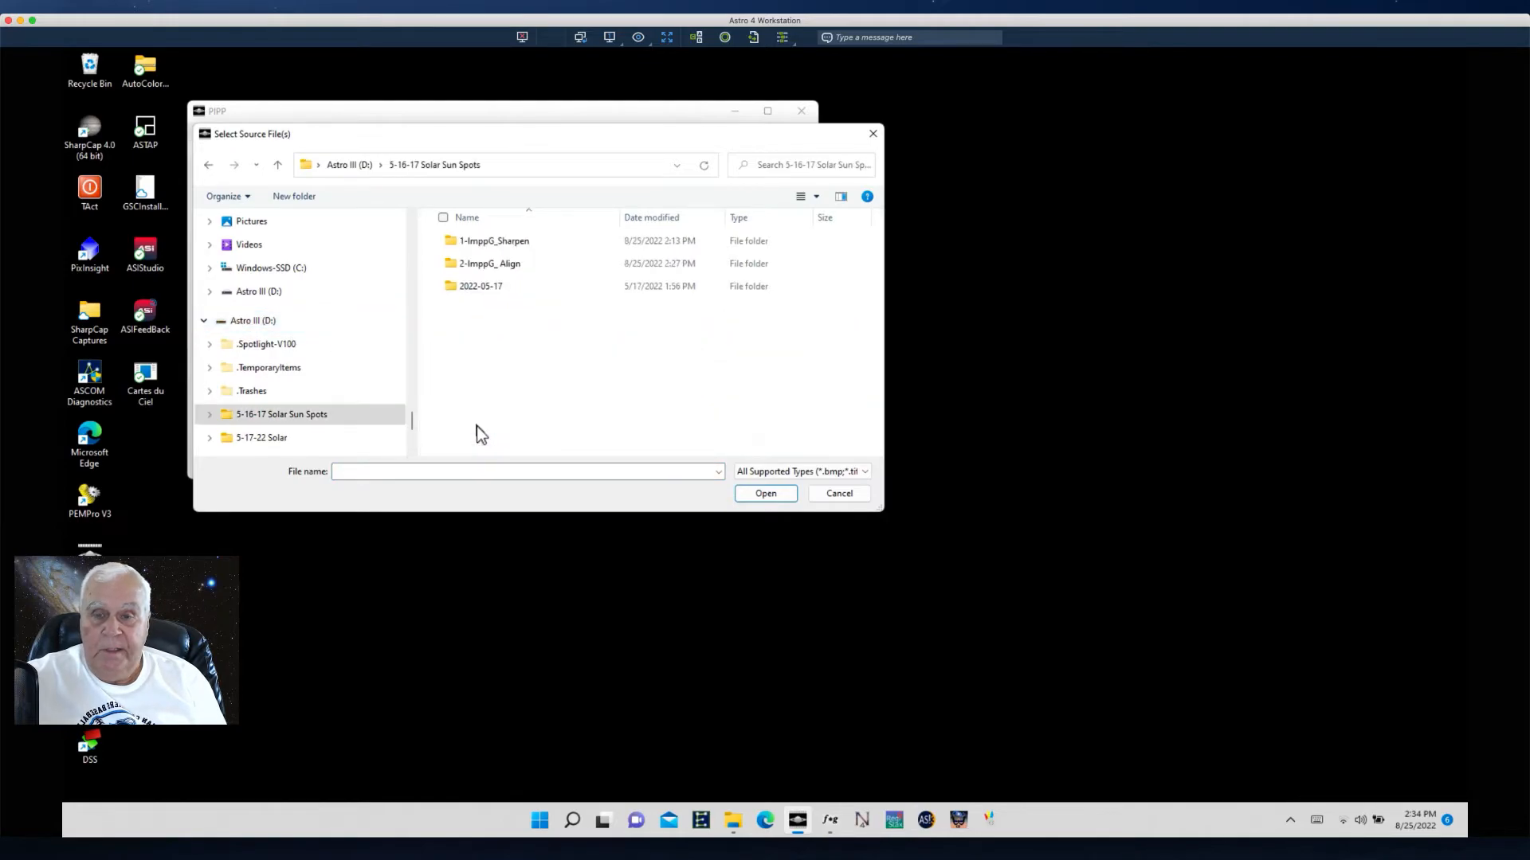
{"action": "double_click", "coordinate": [485, 266]}
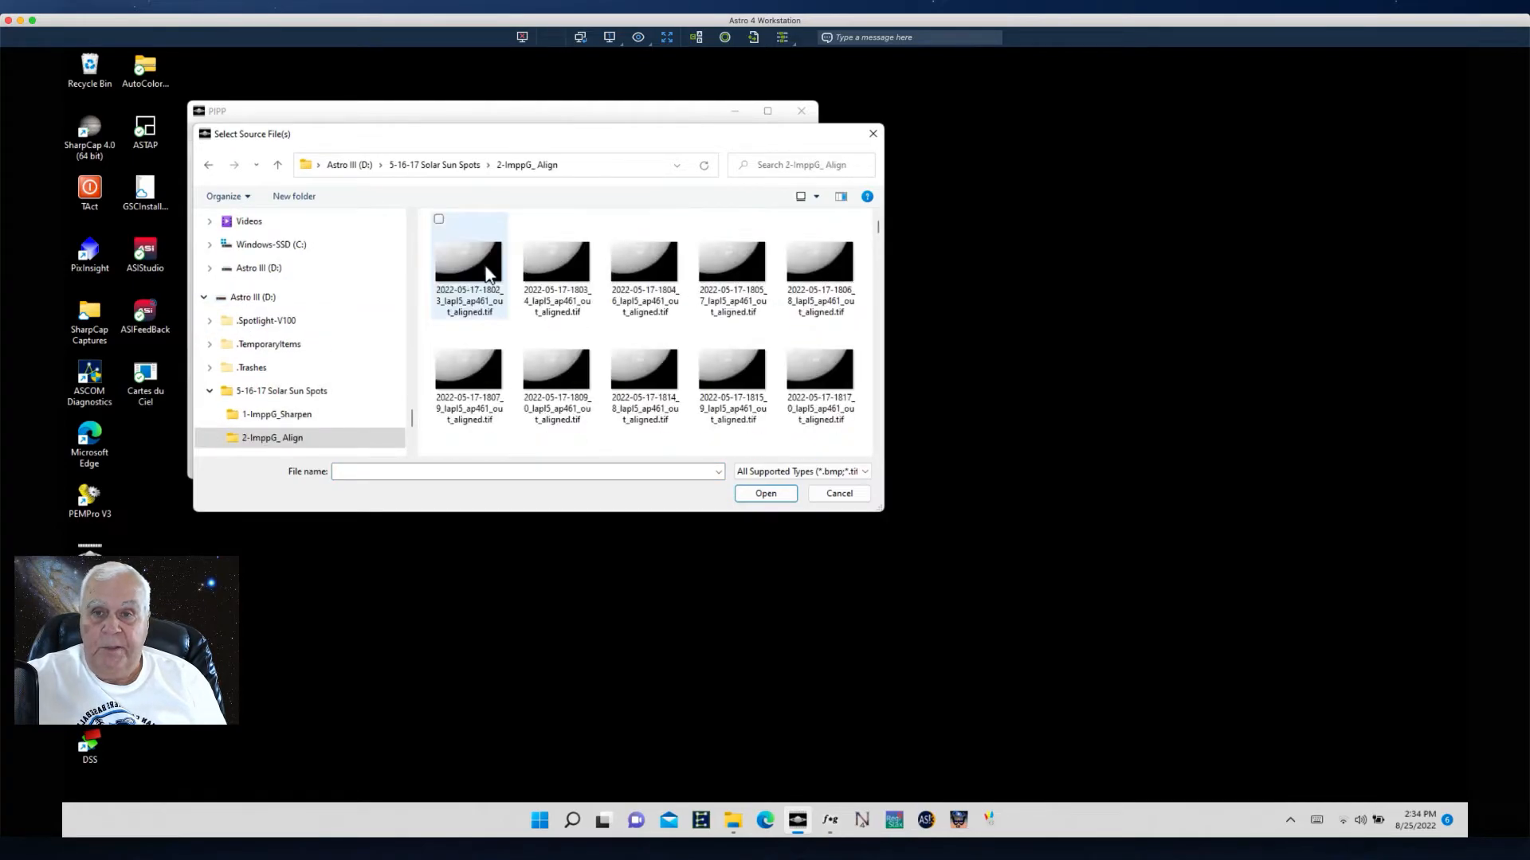
- Select every aligned TIFF from first through last and add them to the source file list
{"action": "left_click", "coordinate": [459, 251]}
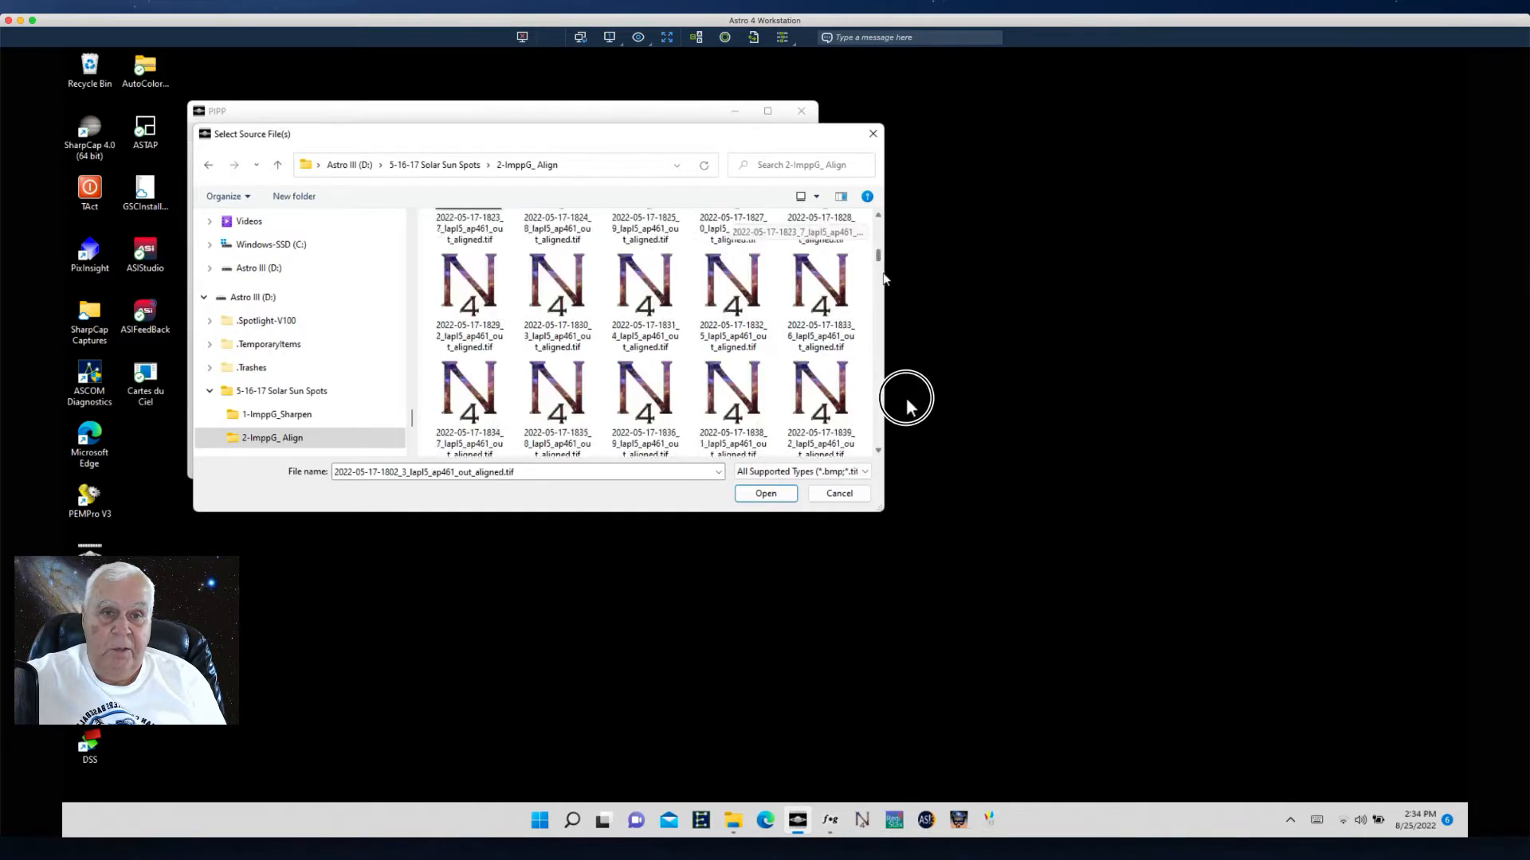
{"action": "left_click_drag", "start_coordinate": [900, 507], "coordinate": [875, 476]}
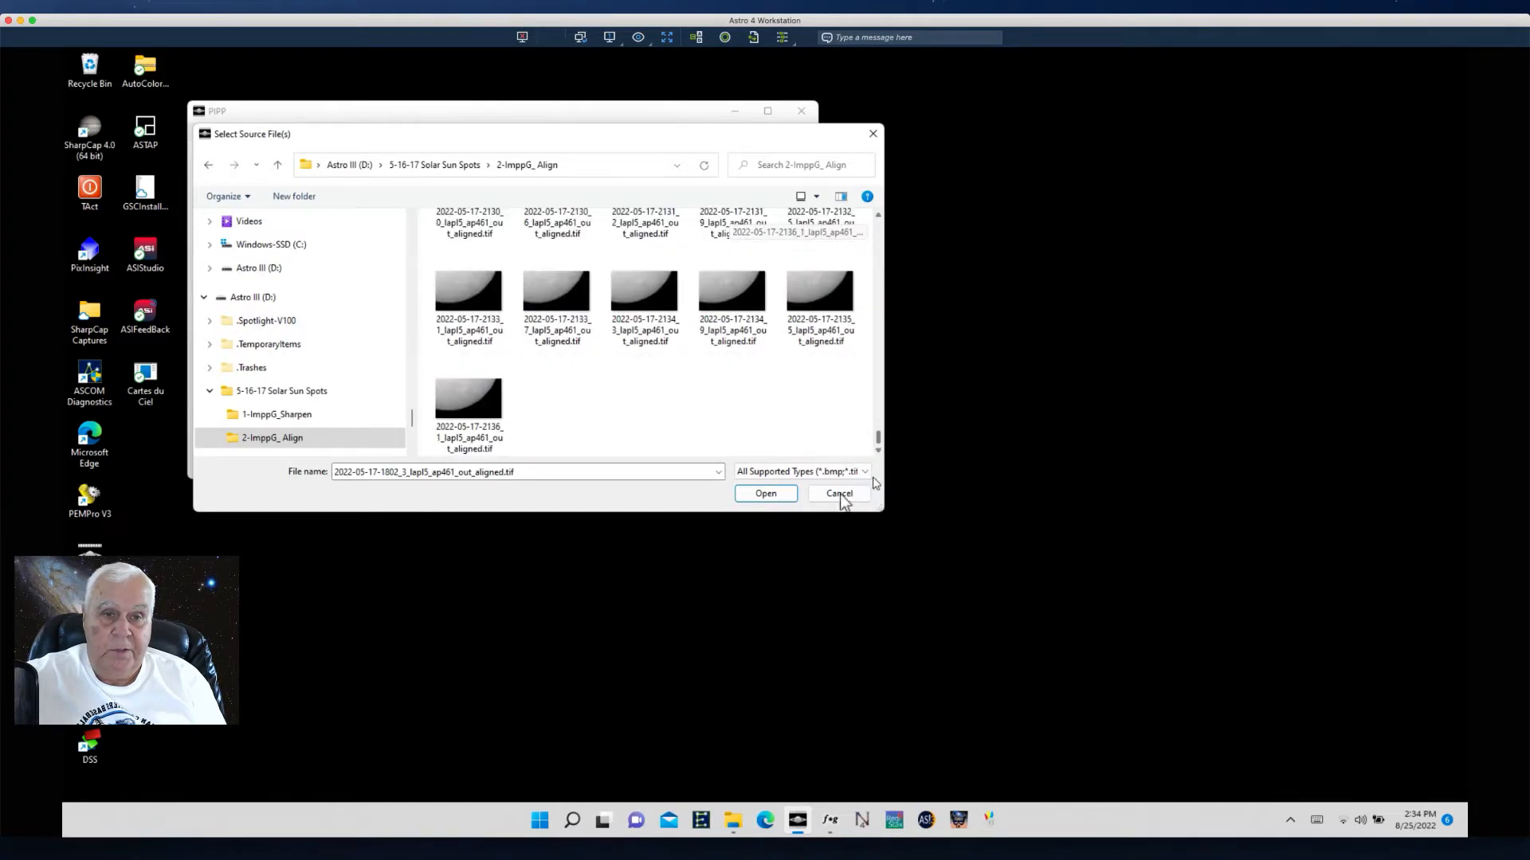
{"action": "left_click", "coordinate": [466, 410], "text": "shift"}
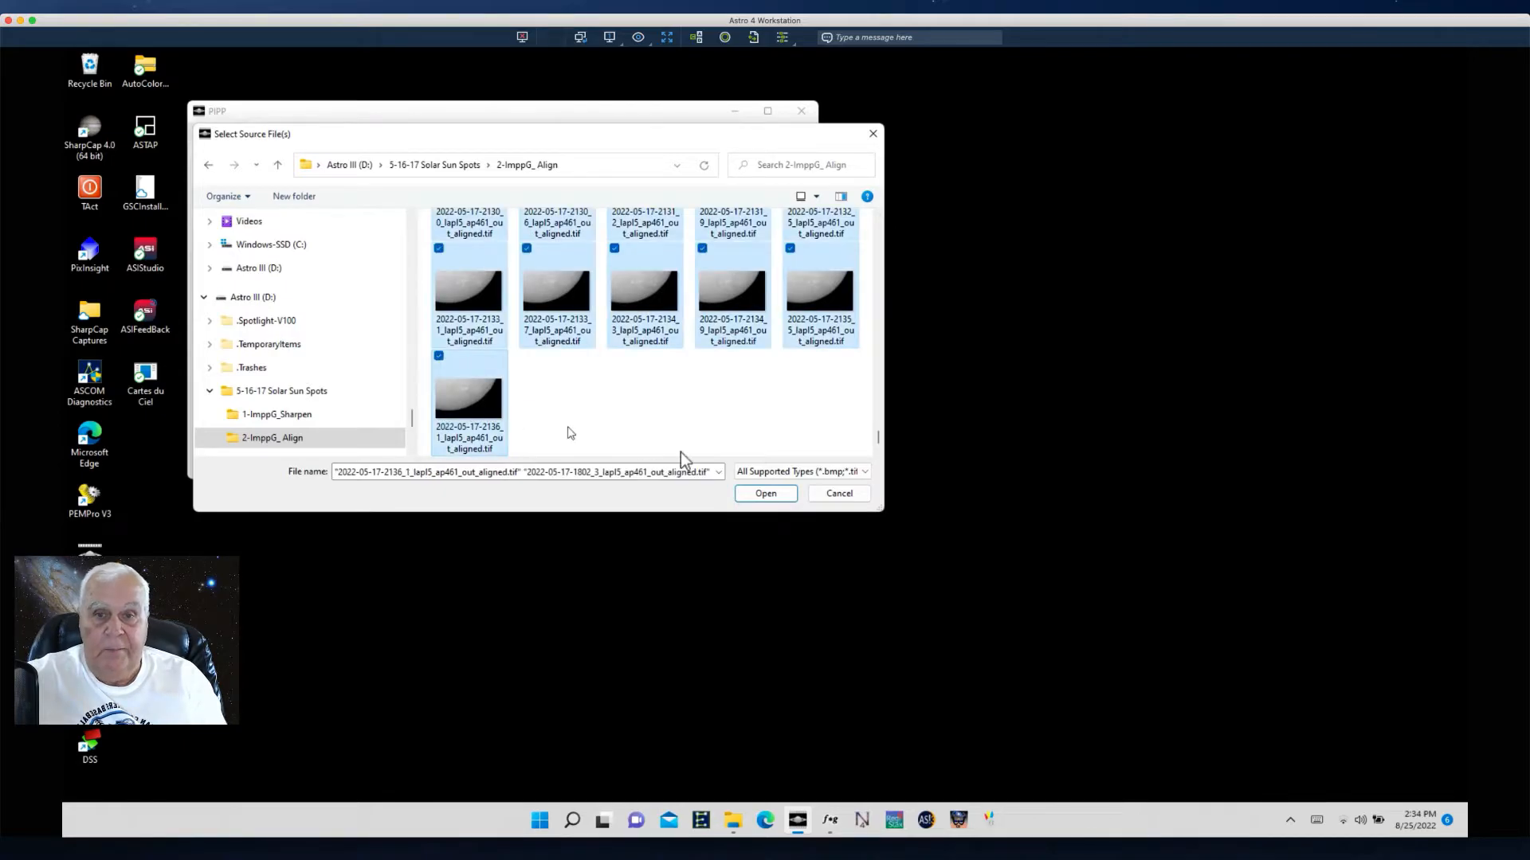
{"action": "left_click", "coordinate": [765, 493]}
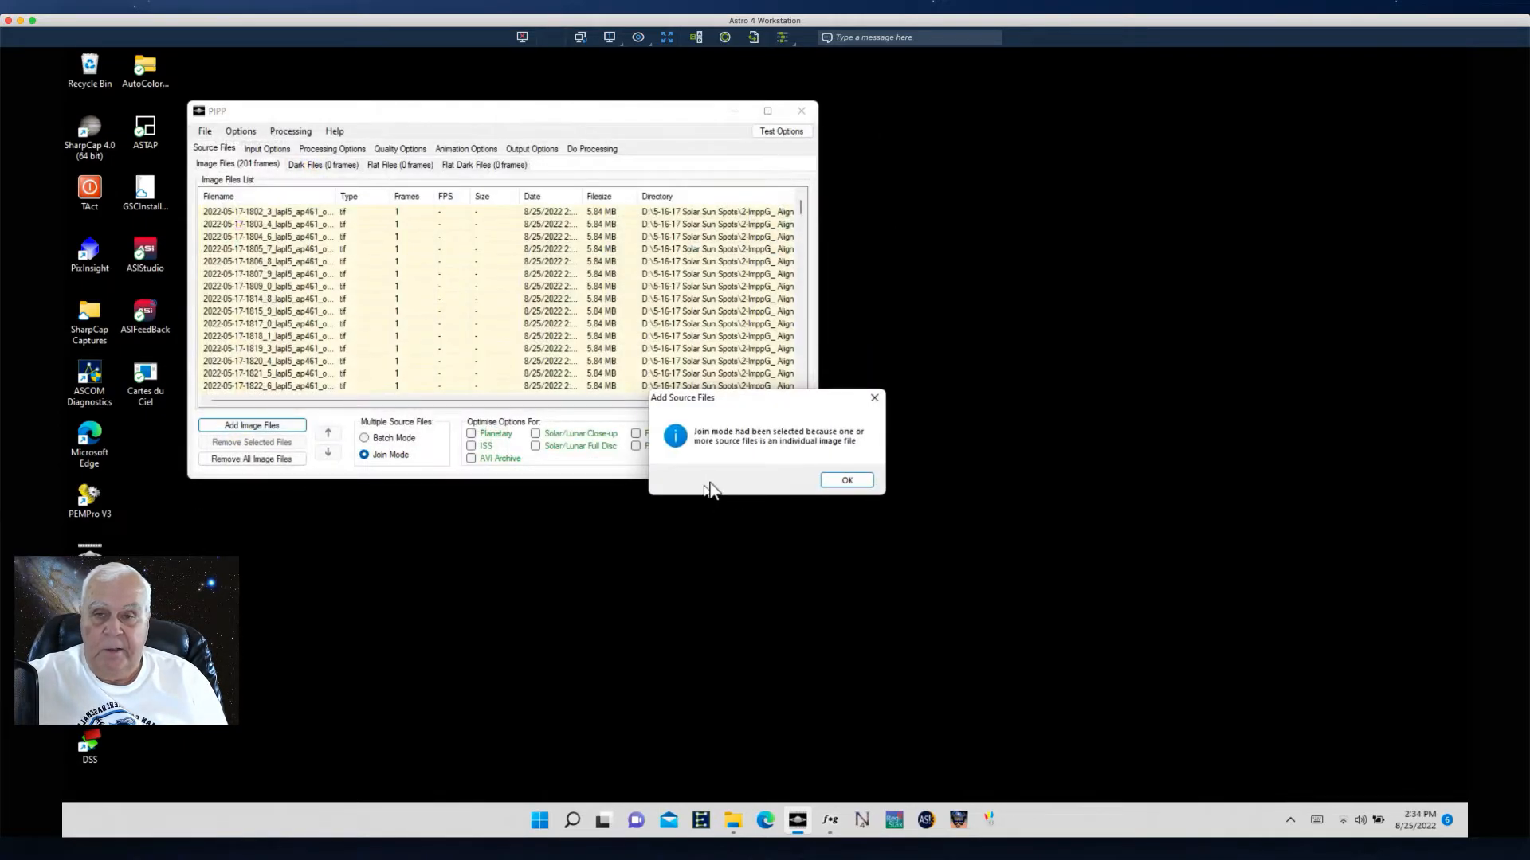
{"action": "left_click", "coordinate": [851, 480]}
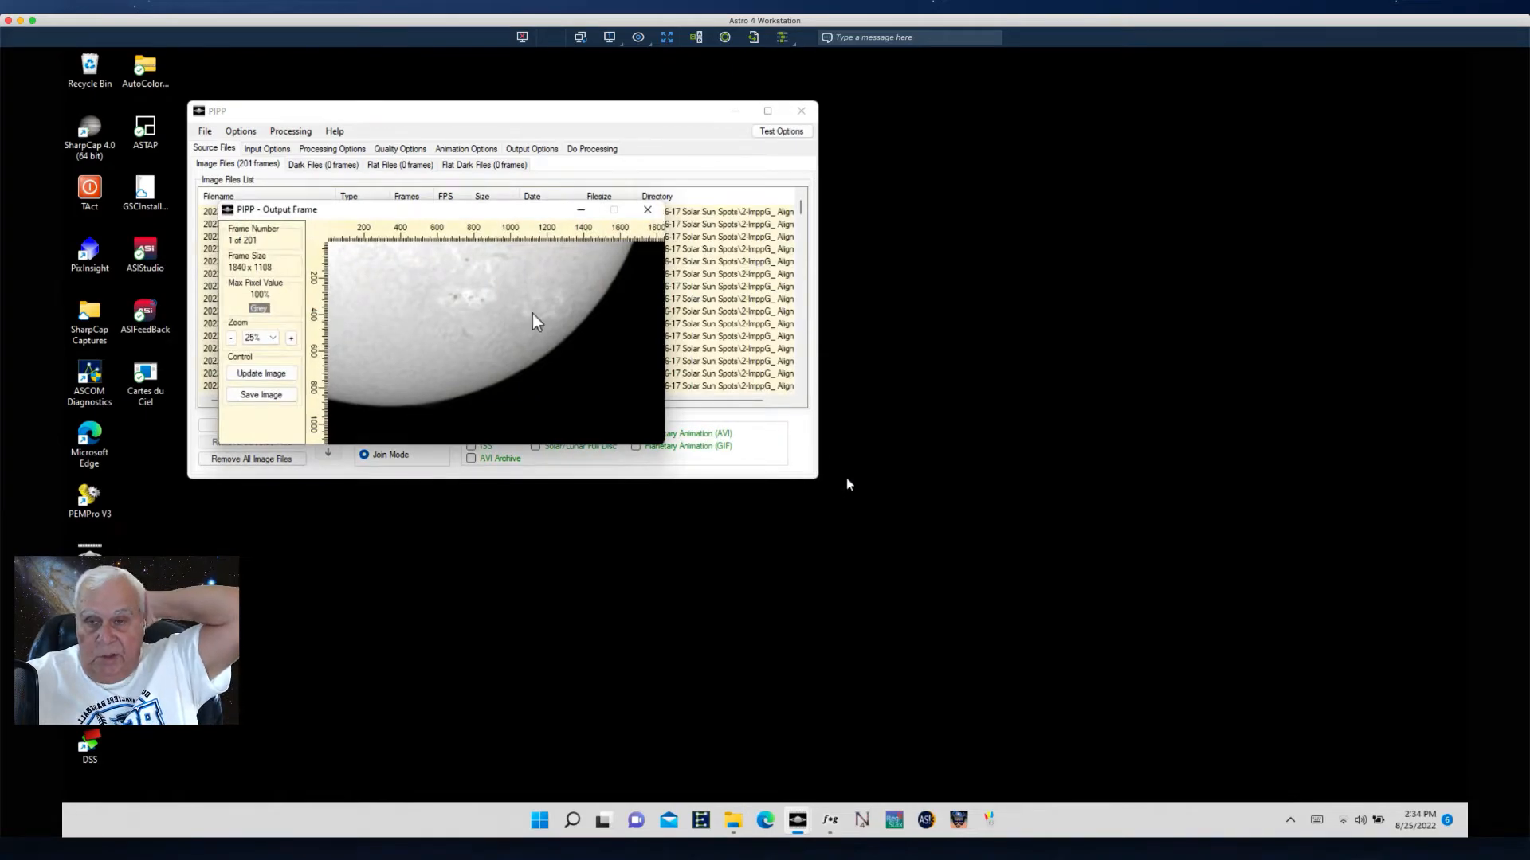
- Set the output format to Animated GIF
{"action": "left_click_drag", "start_coordinate": [333, 205], "coordinate": [953, 146]}
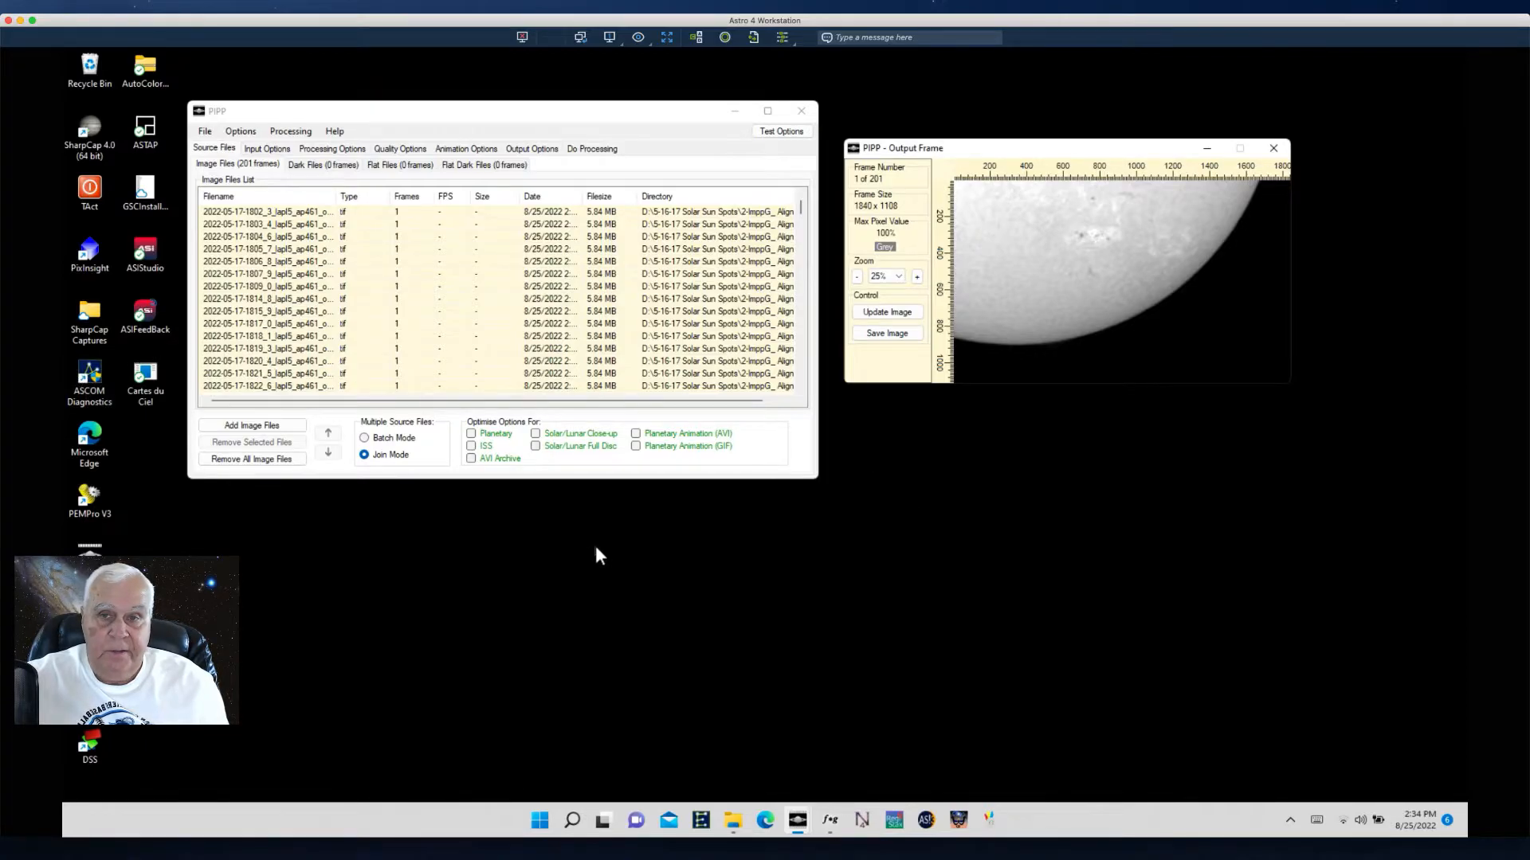
{"action": "left_click", "coordinate": [463, 150]}
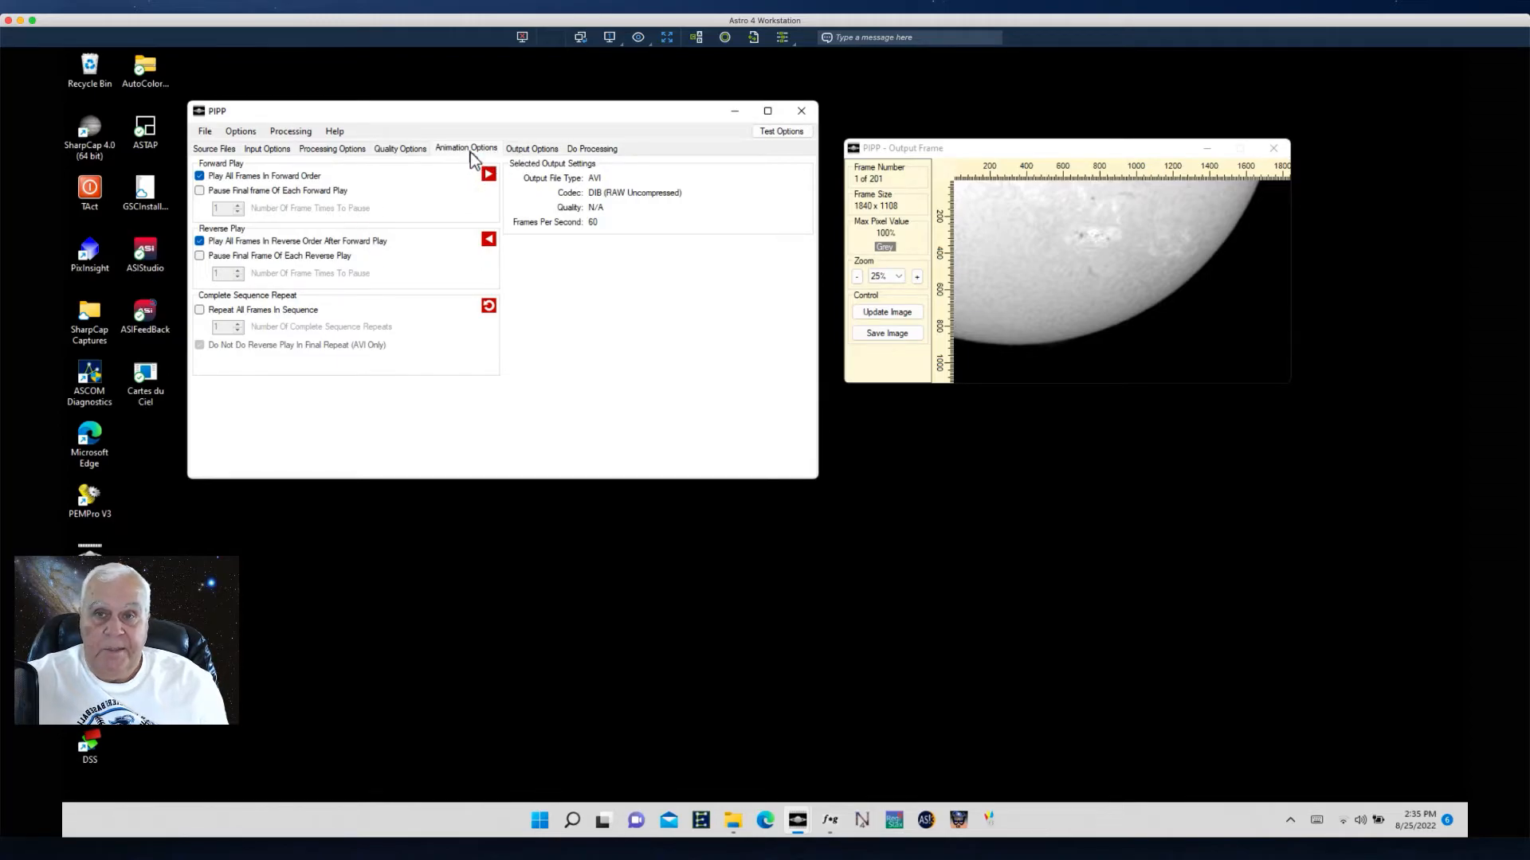
{"action": "left_click", "coordinate": [522, 151]}
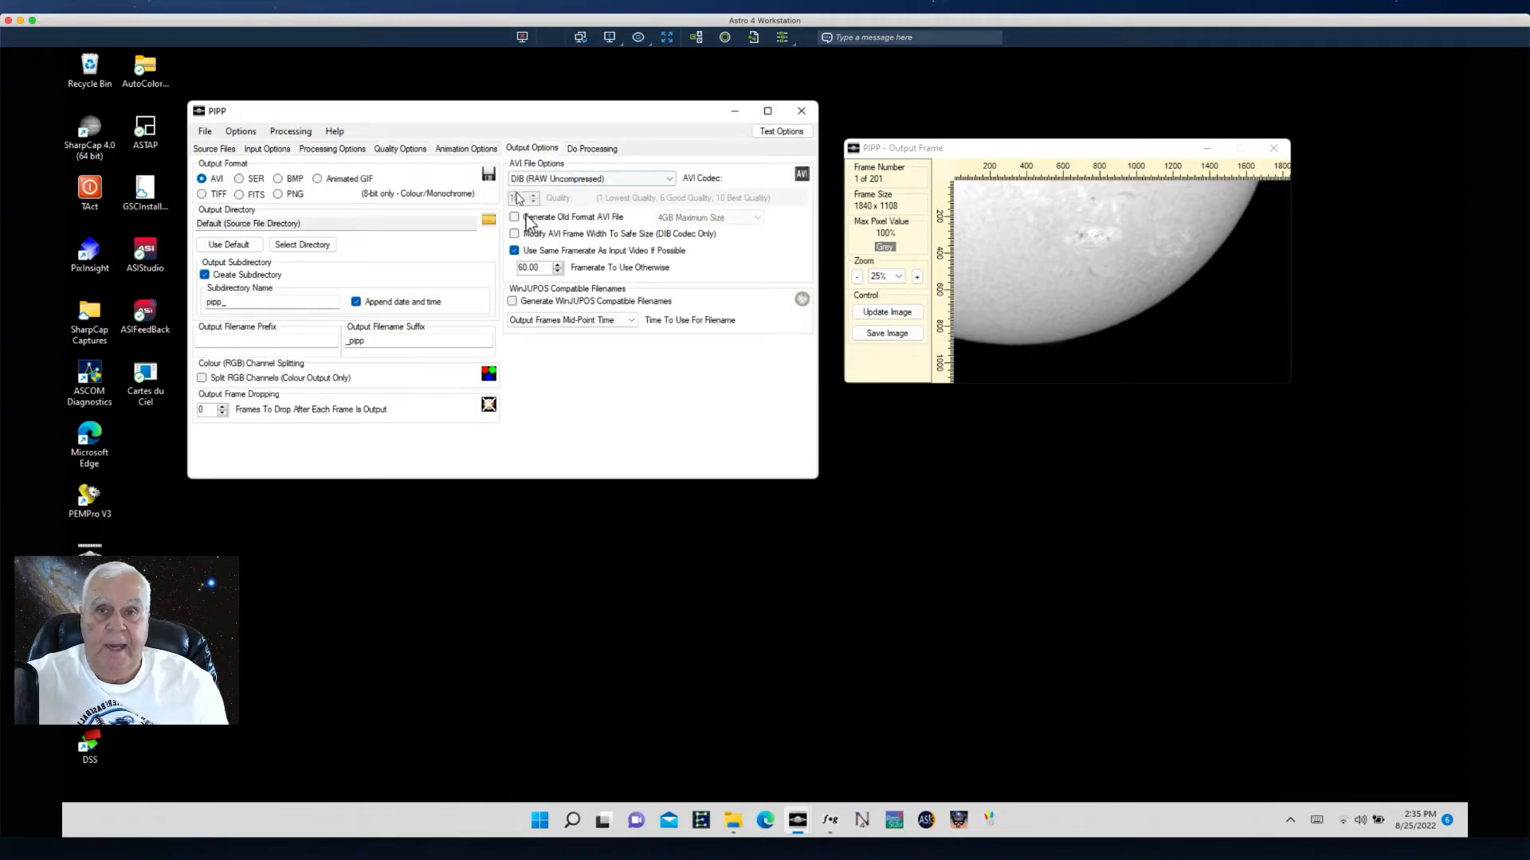
{"action": "left_click", "coordinate": [318, 180]}
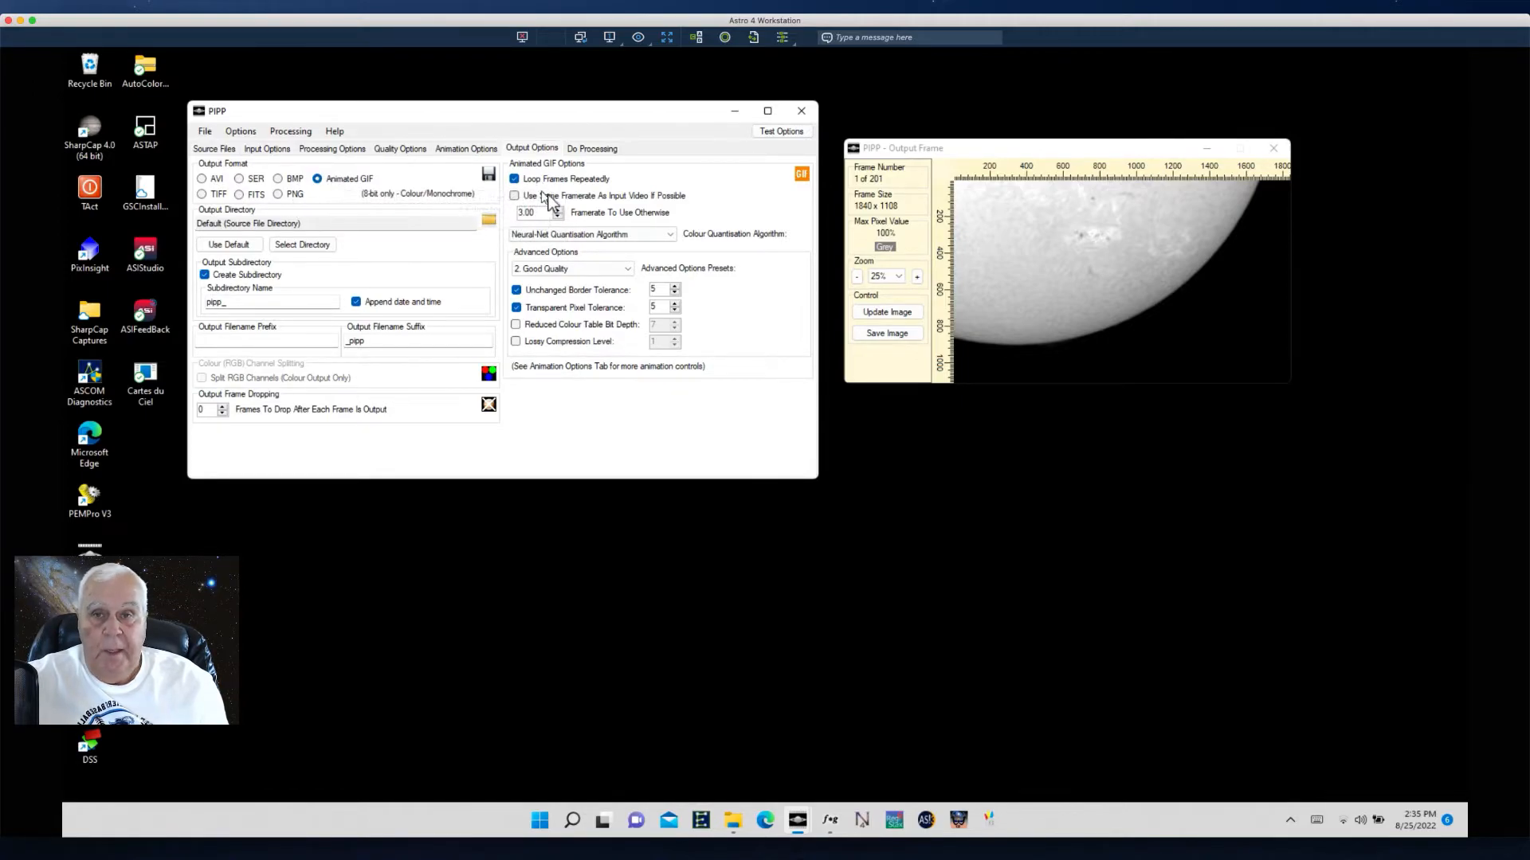
- Set the GIF framerate to 30 and the advanced options preset to Maximum Quality
{"action": "left_click_drag", "start_coordinate": [540, 213], "coordinate": [466, 211]}
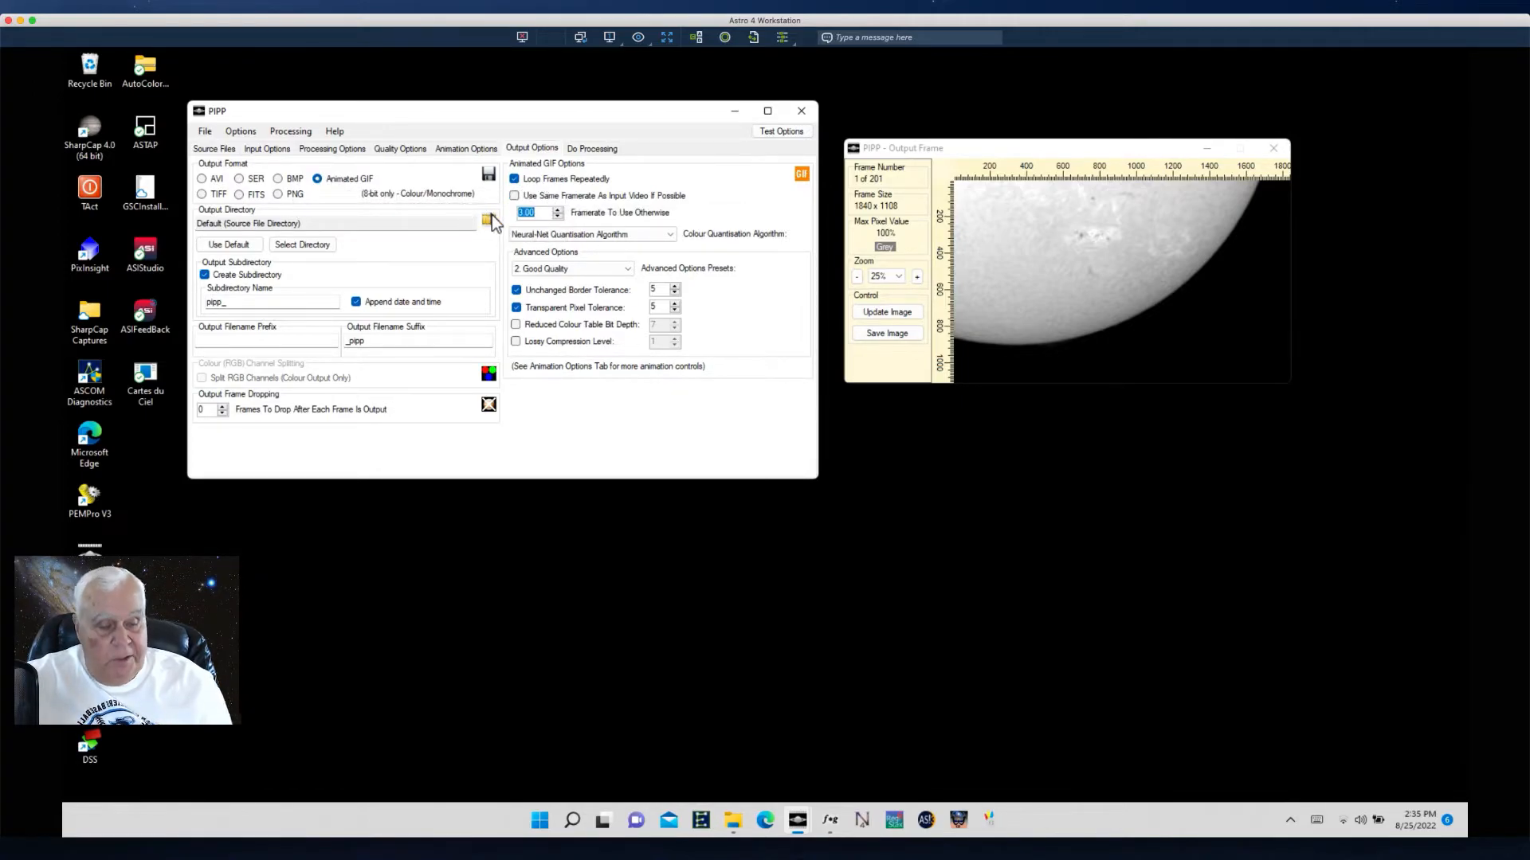
{"action": "type", "text": "30"}
{"action": "key", "text": "Tab"}
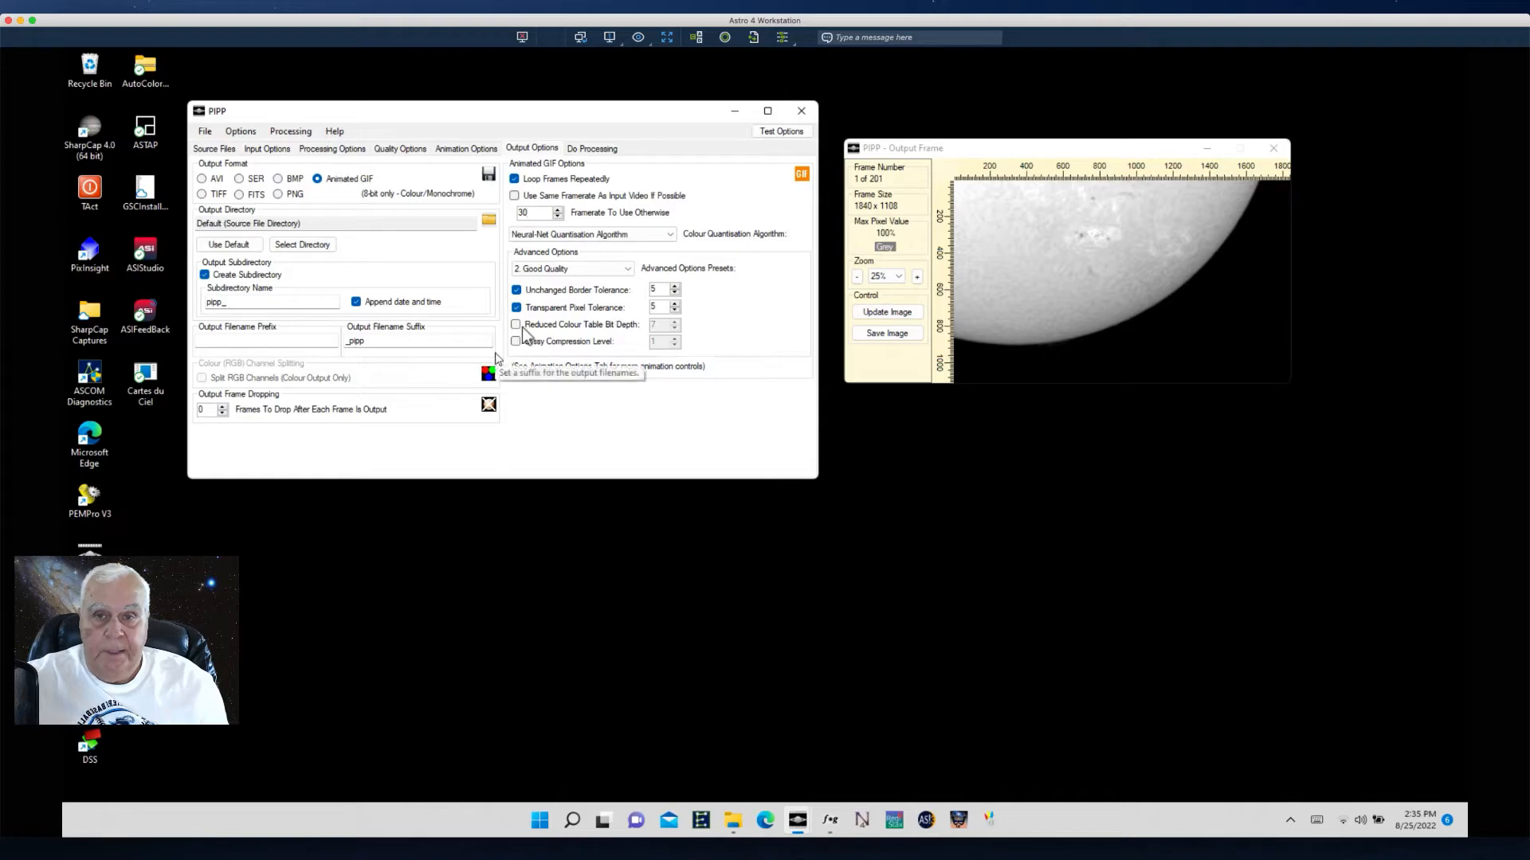
{"action": "left_click", "coordinate": [629, 270]}
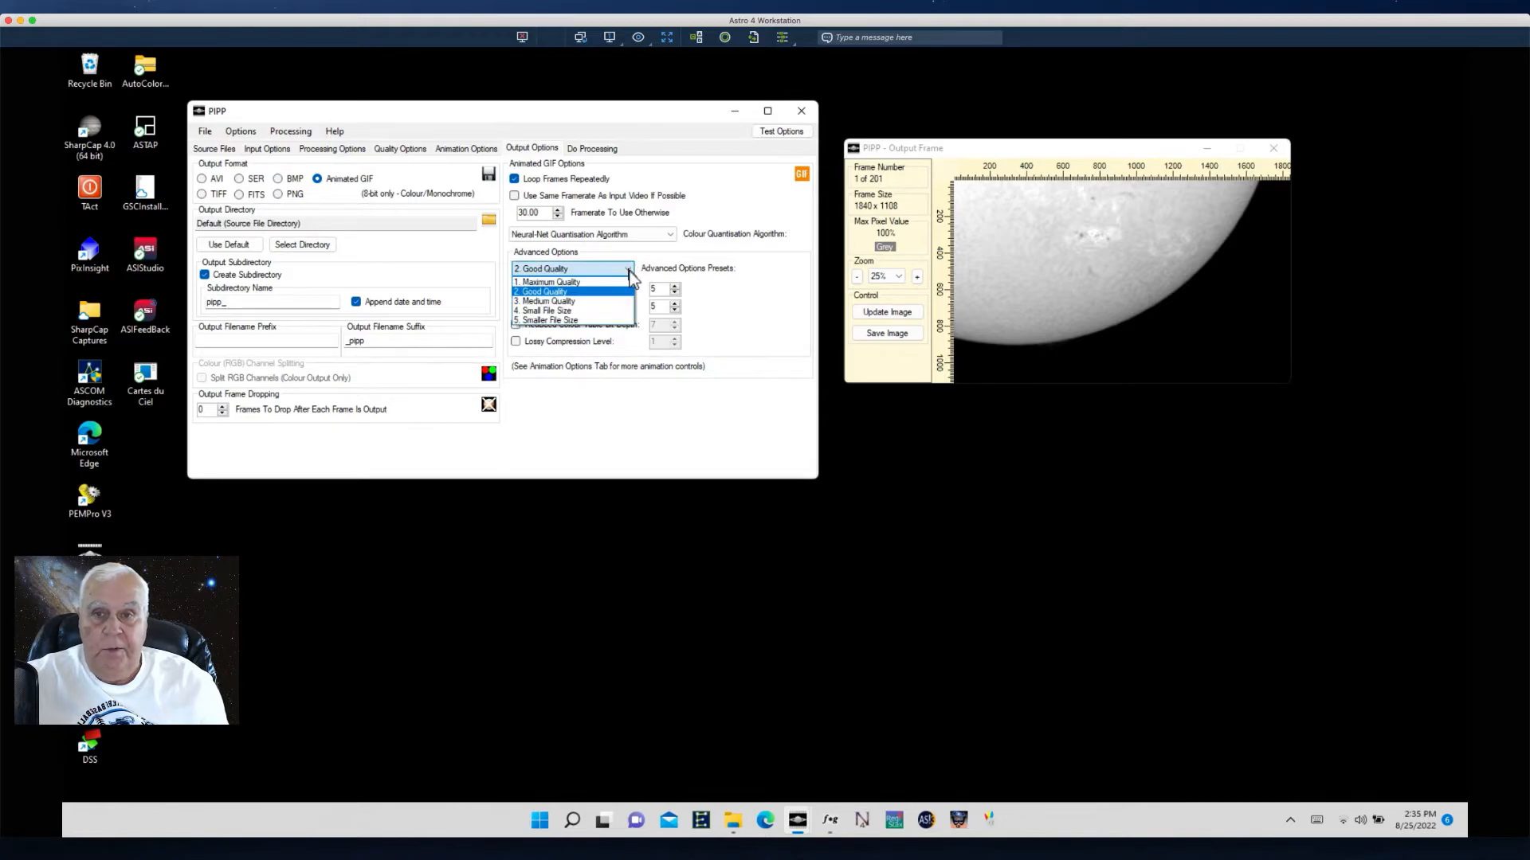
{"action": "left_click", "coordinate": [572, 282]}
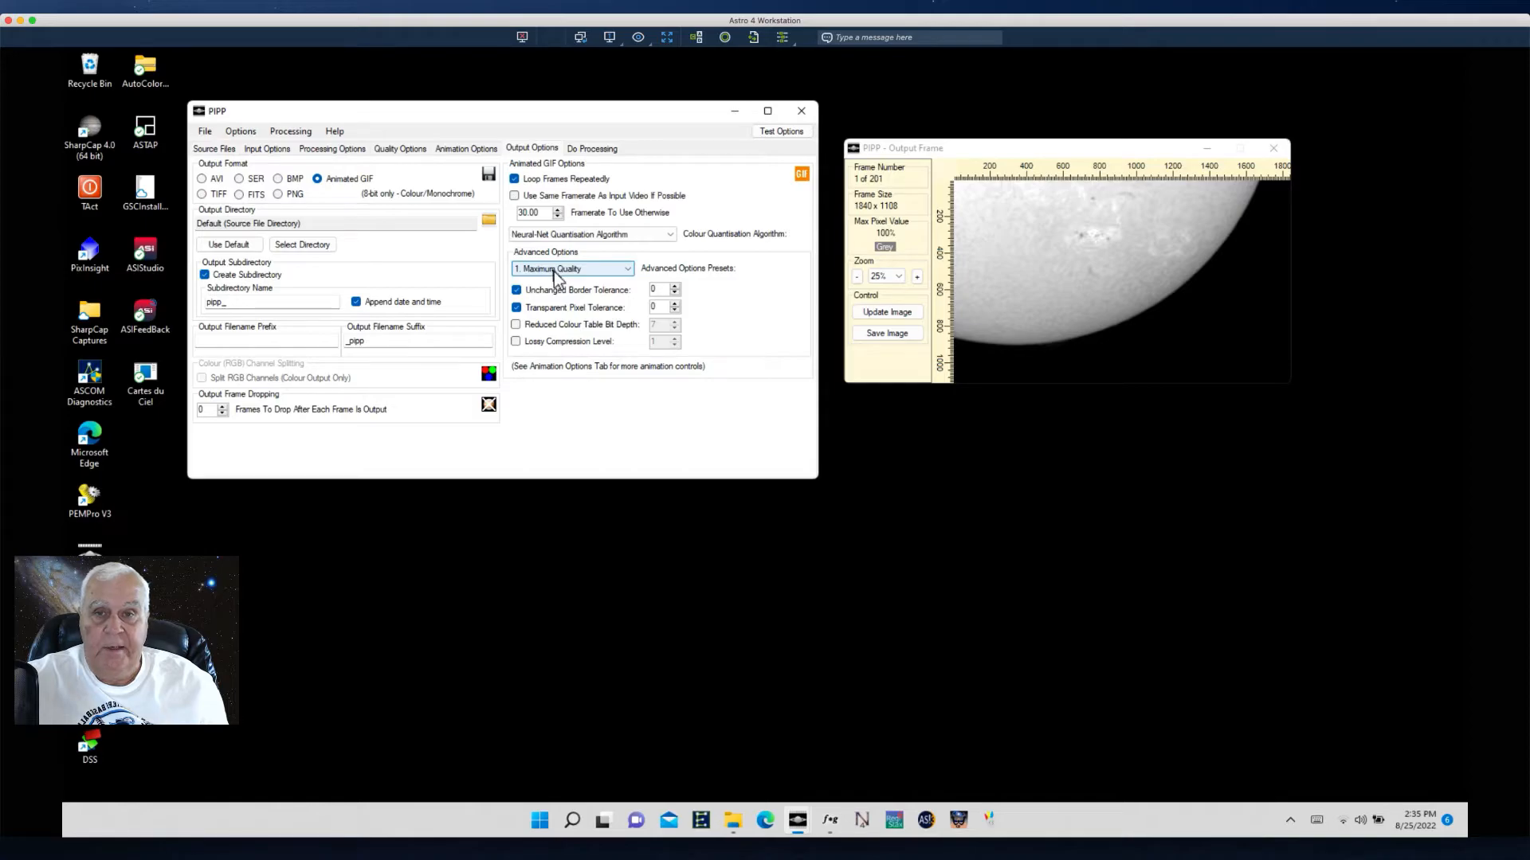
- Start processing the sequence into an animated GIF
{"action": "left_click", "coordinate": [597, 149]}
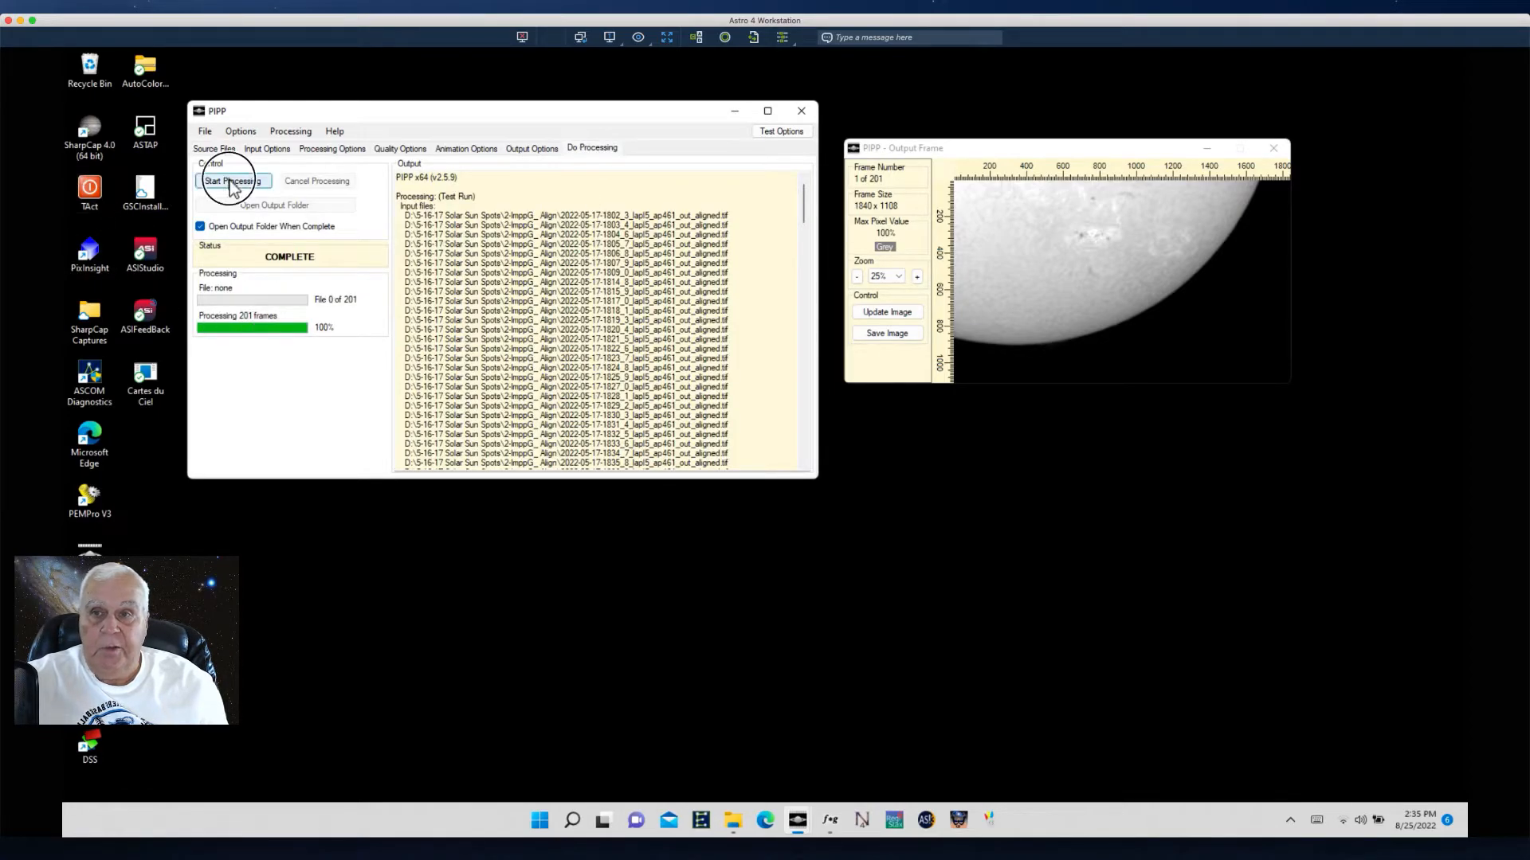
{"action": "left_click", "coordinate": [229, 181]}
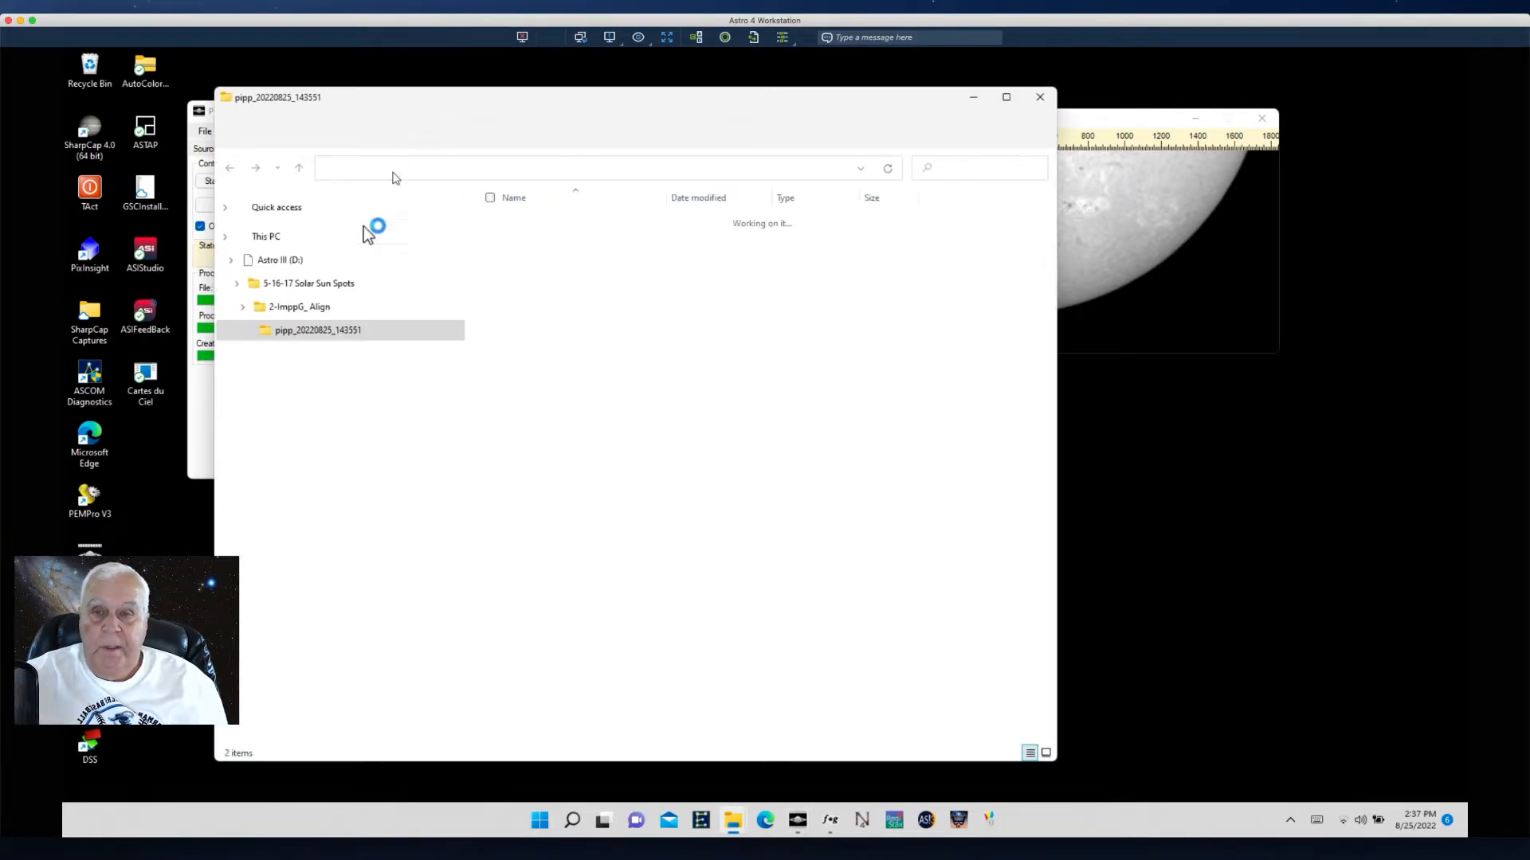
- Open the resulting animated GIF to review it, then close the viewer, output folder and PIPP
{"action": "double_click", "coordinate": [584, 243]}
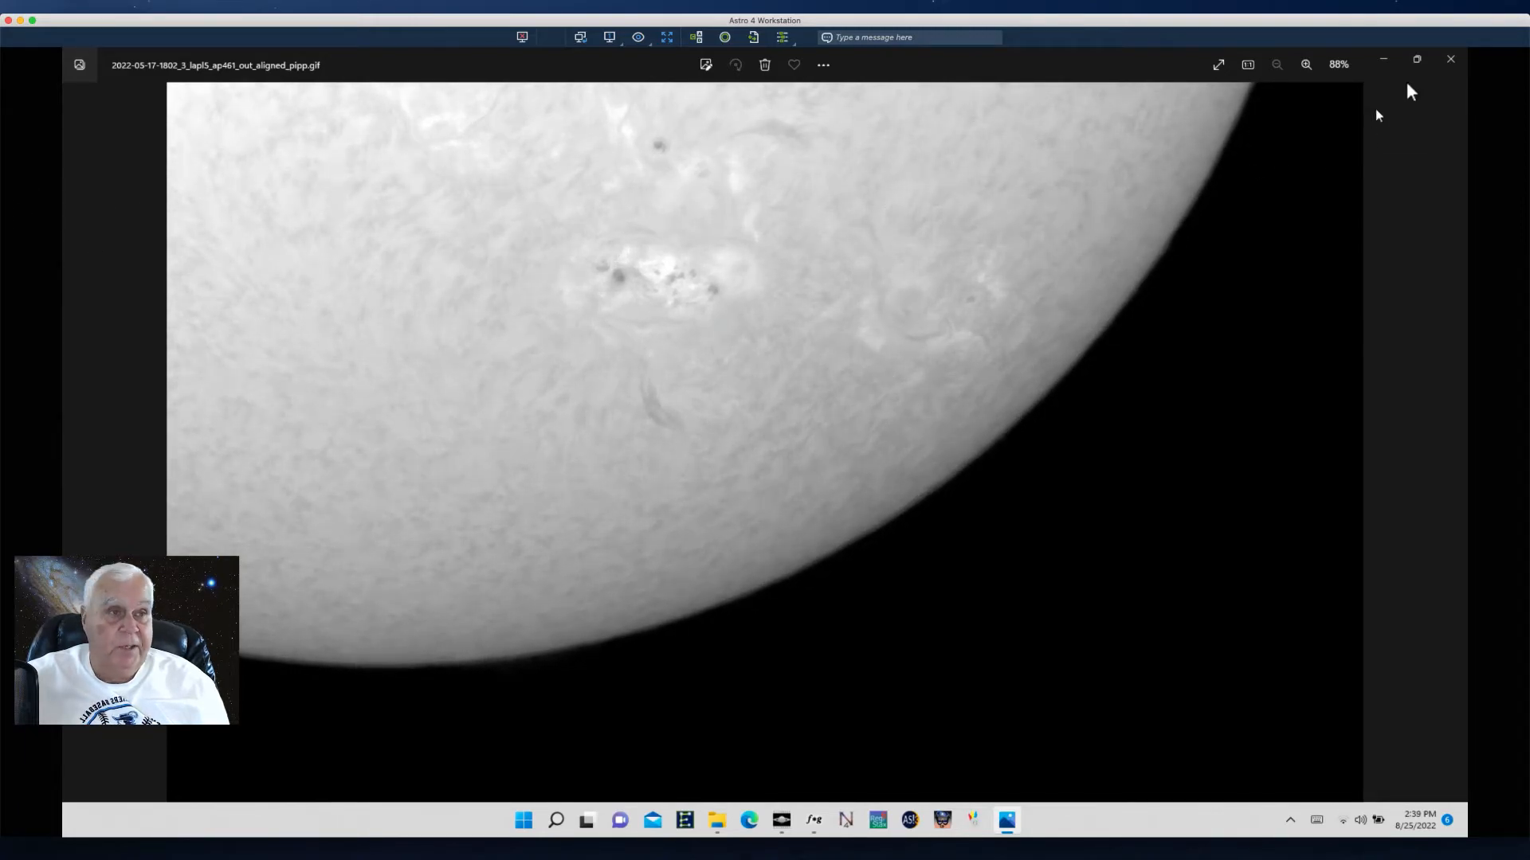
{"action": "left_click", "coordinate": [1447, 60]}
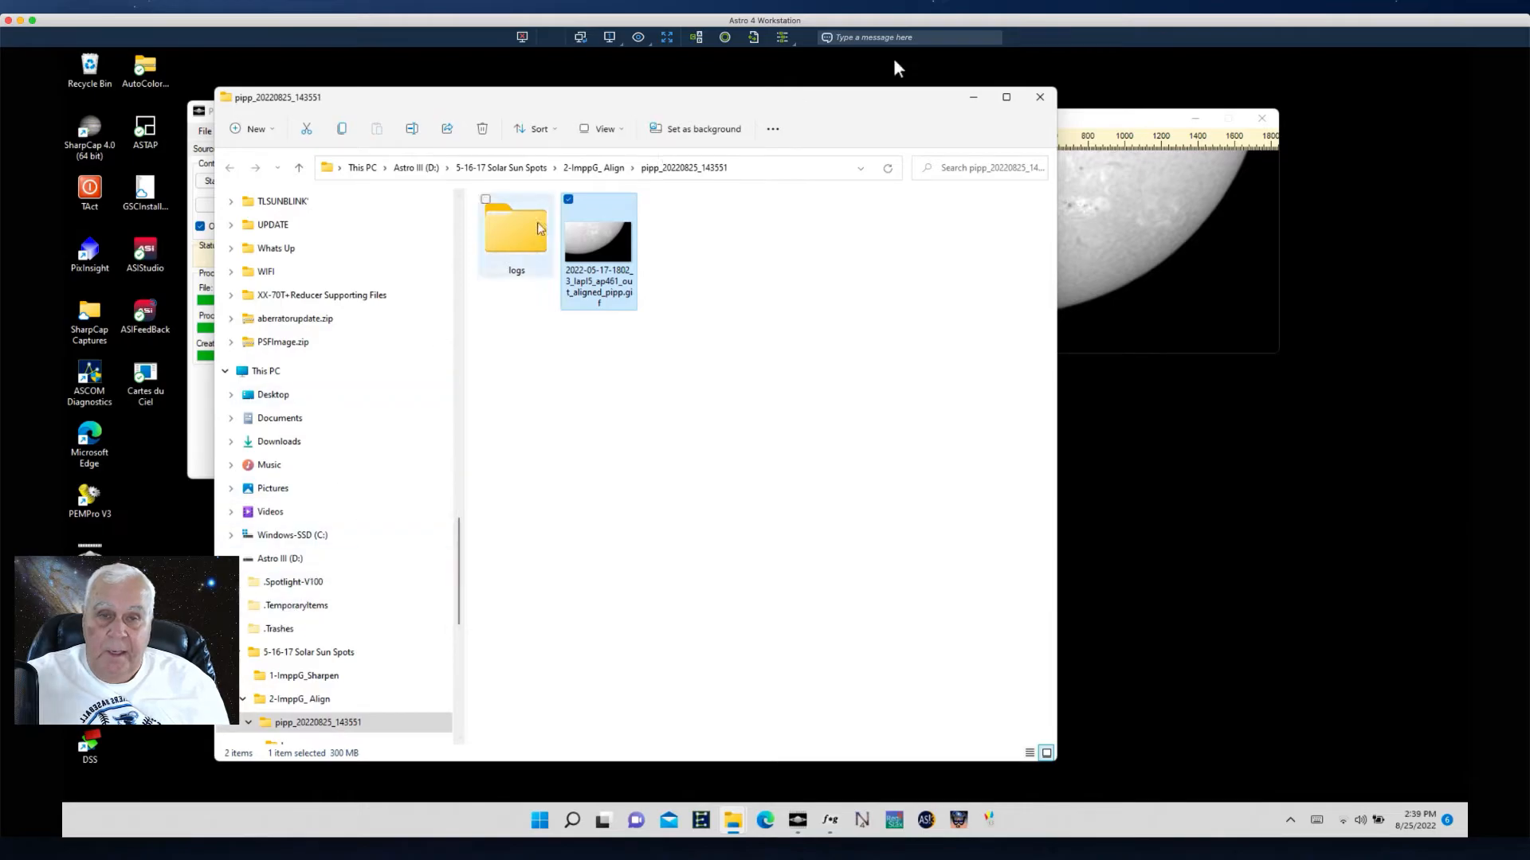
{"action": "left_click", "coordinate": [1039, 98]}
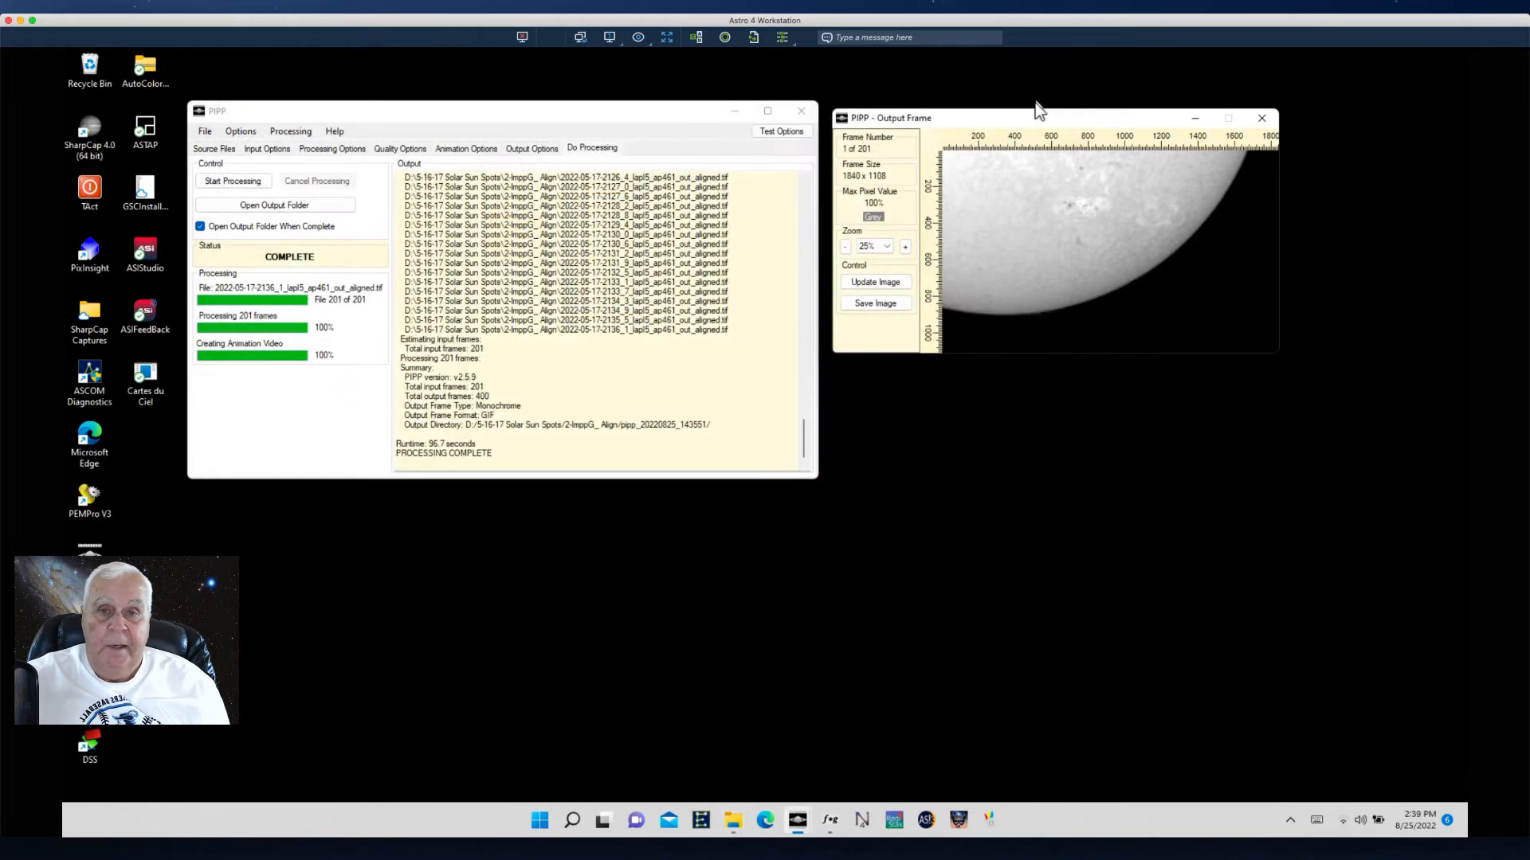
{"action": "left_click", "coordinate": [802, 111]}
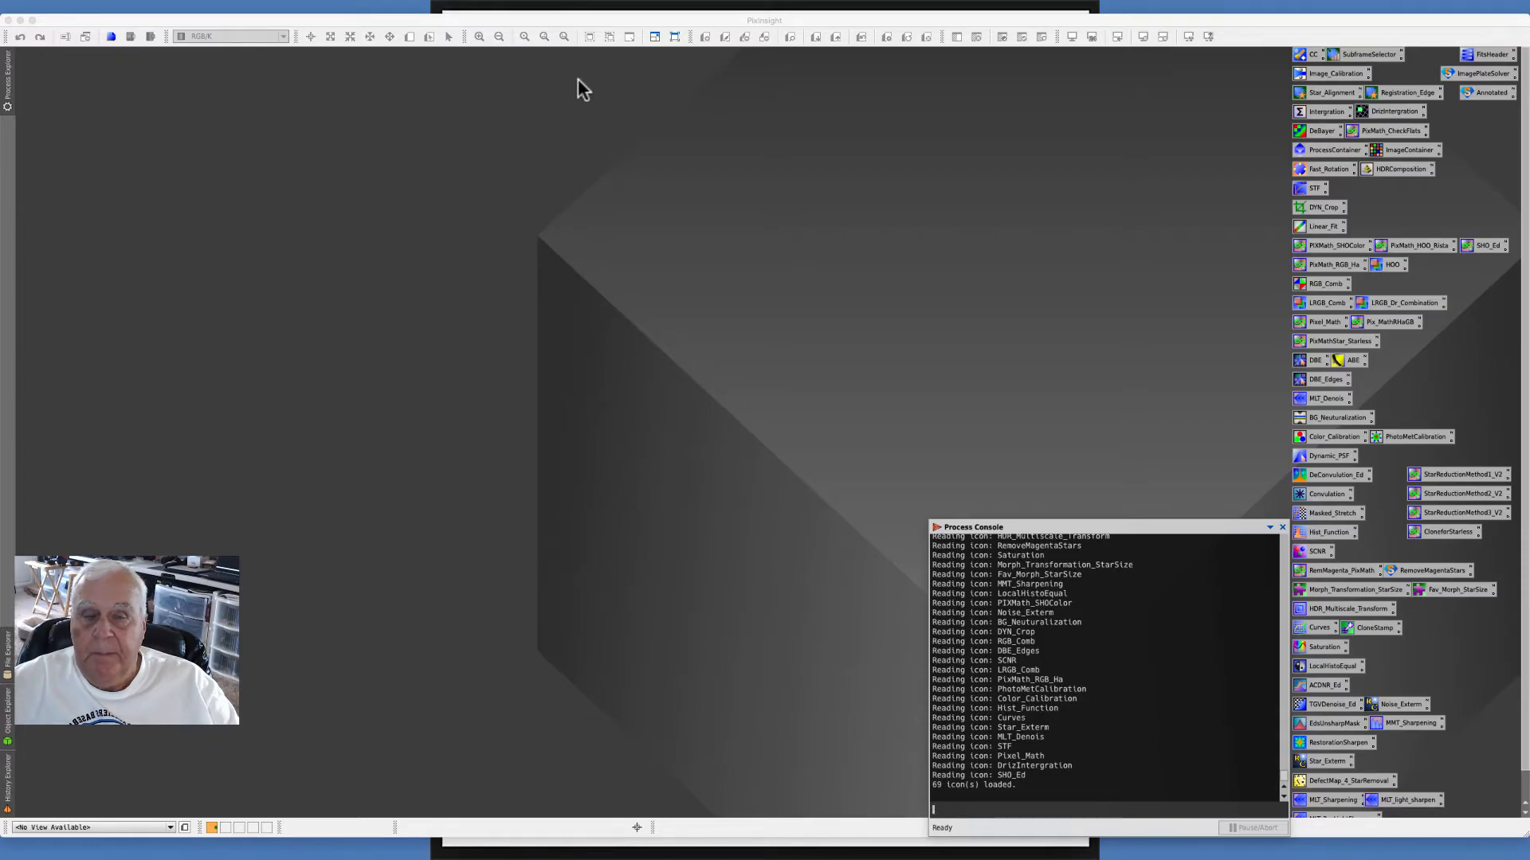
- Switch to PixInsight, open the Blink process, and clear its previously loaded images
{"action": "left_click", "coordinate": [296, 8]}
{"action": "mouse_move", "coordinate": [311, 22]}
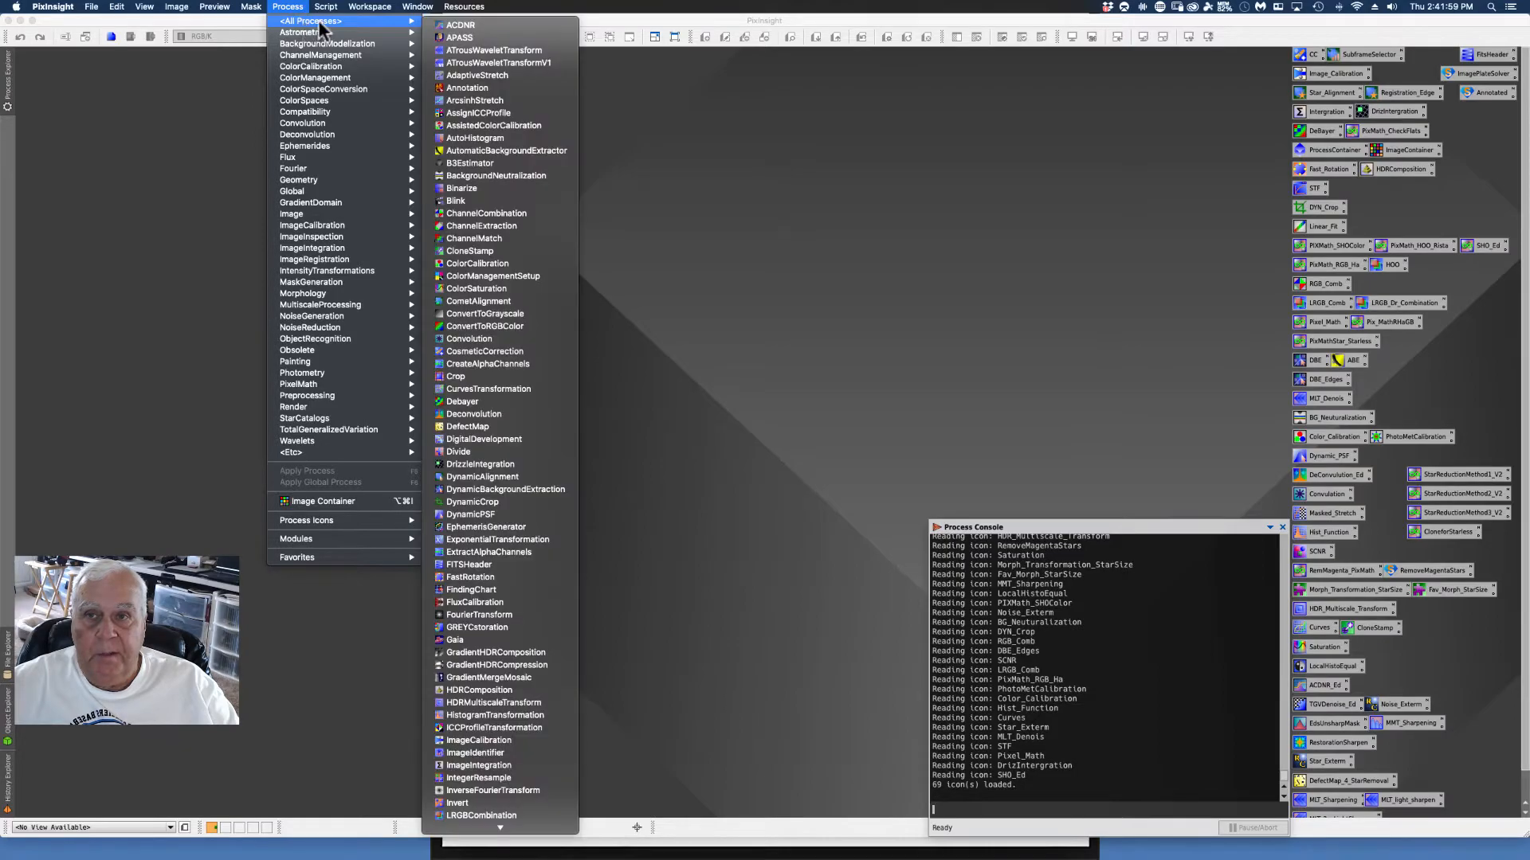
{"action": "left_click", "coordinate": [456, 202]}
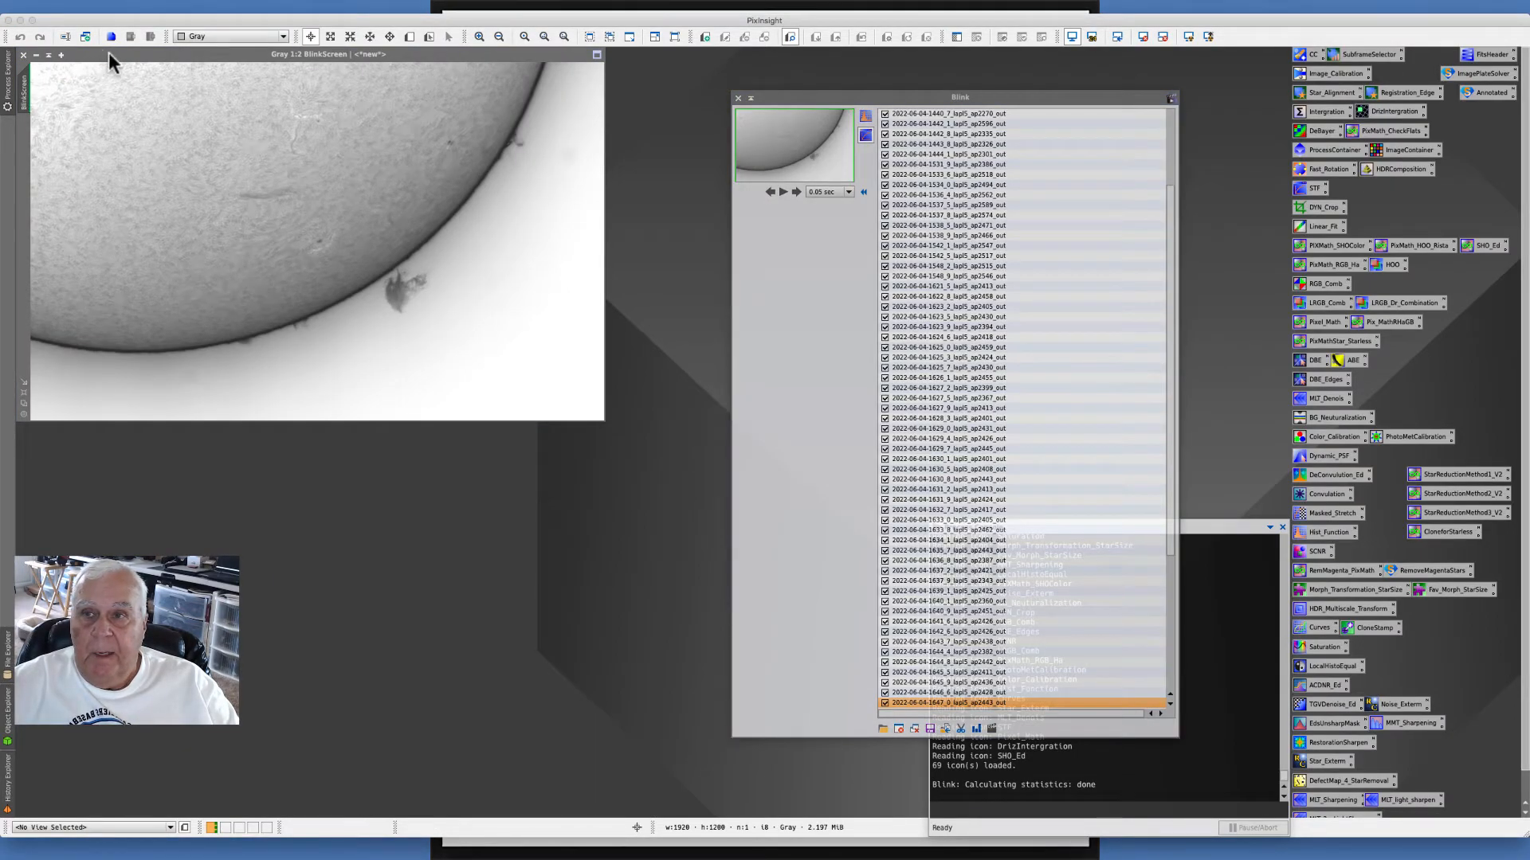
{"action": "left_click", "coordinate": [804, 174]}
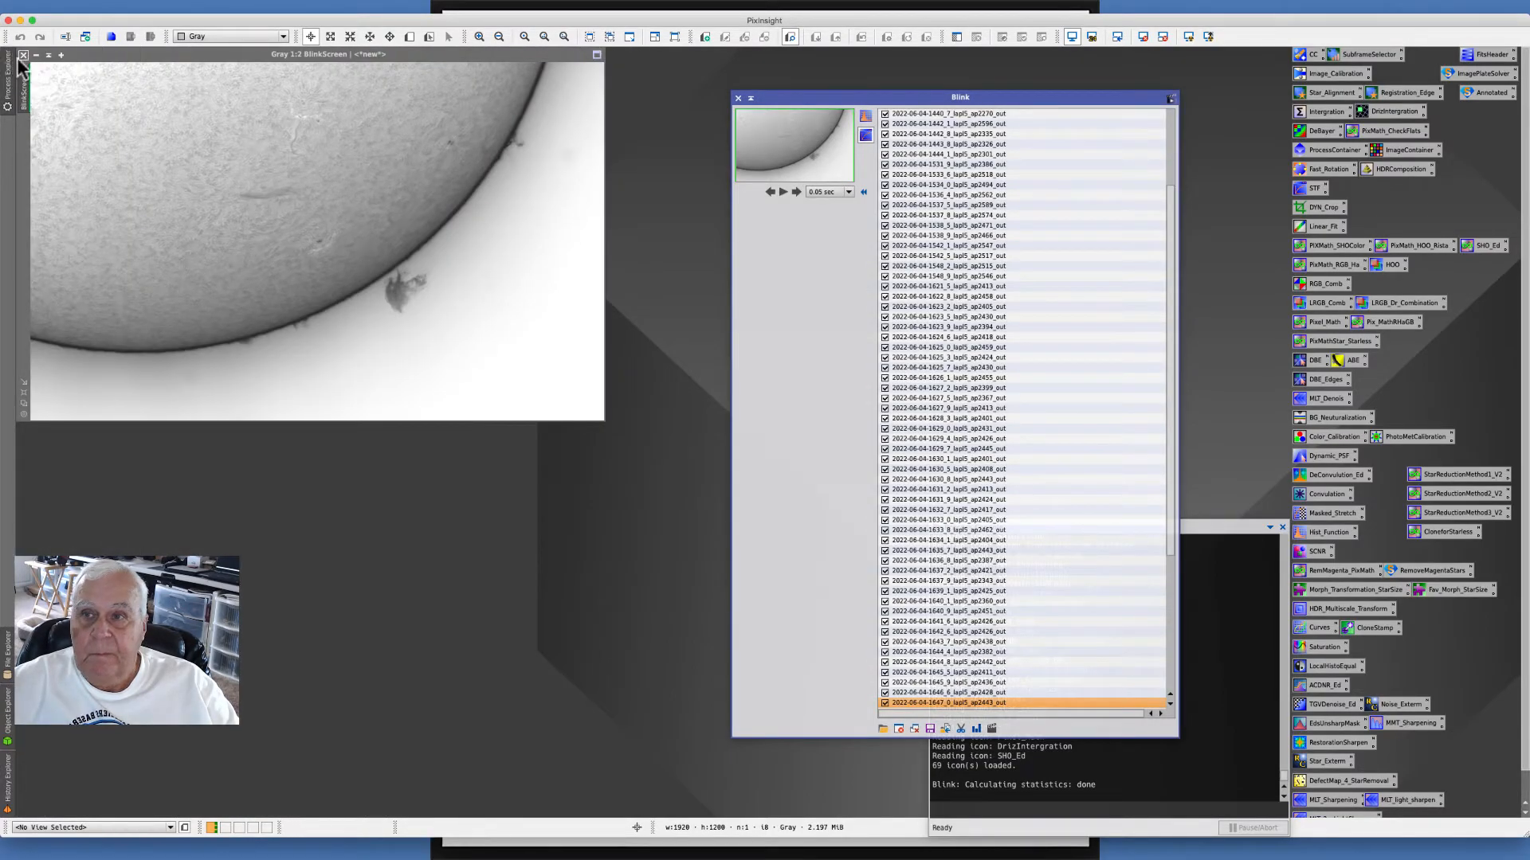
{"action": "left_click", "coordinate": [23, 56]}
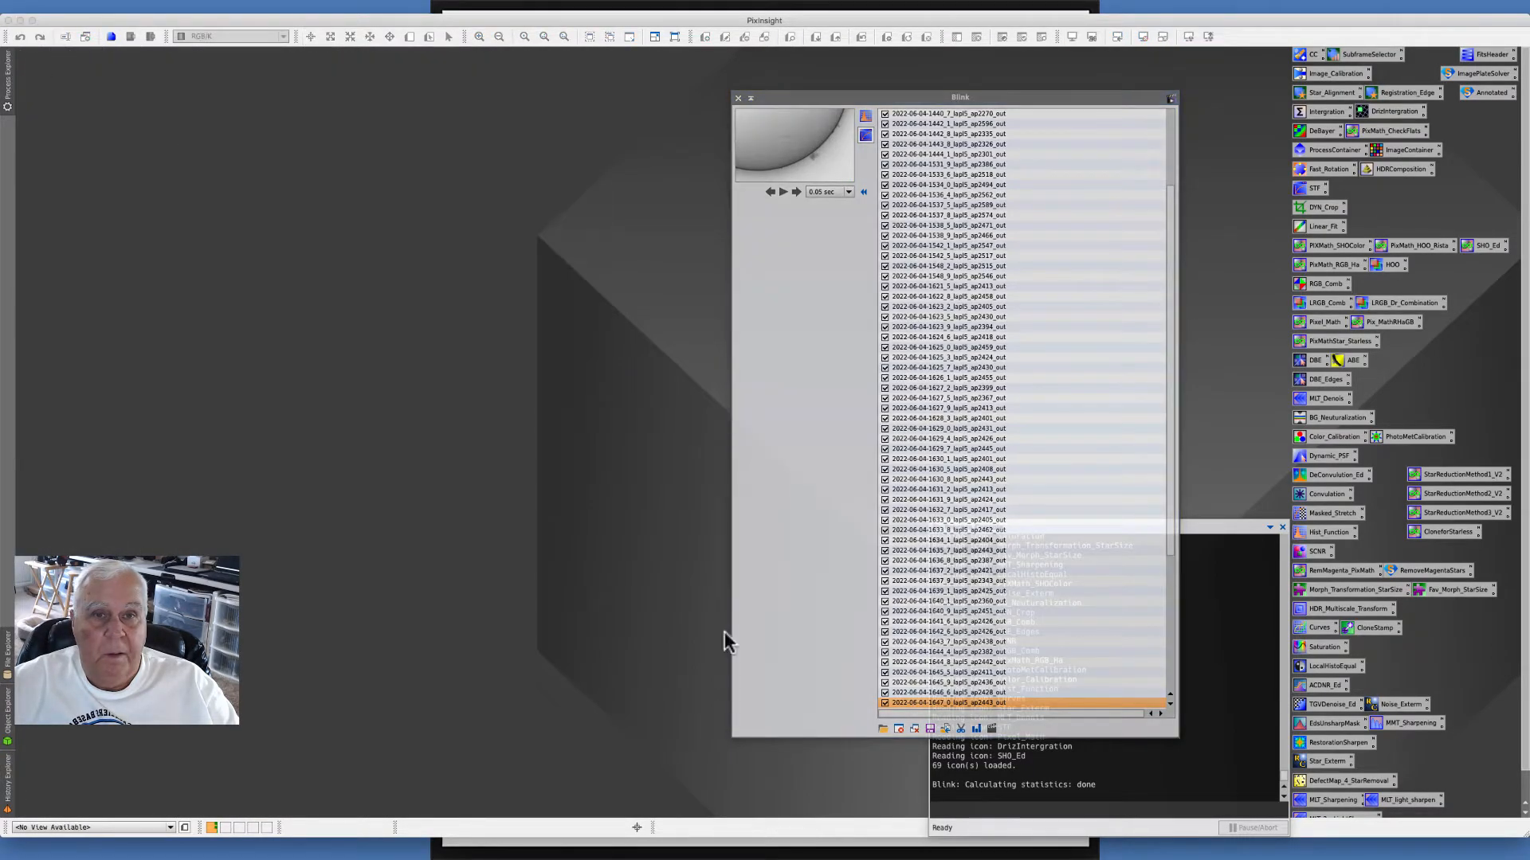
{"action": "left_click", "coordinate": [914, 729]}
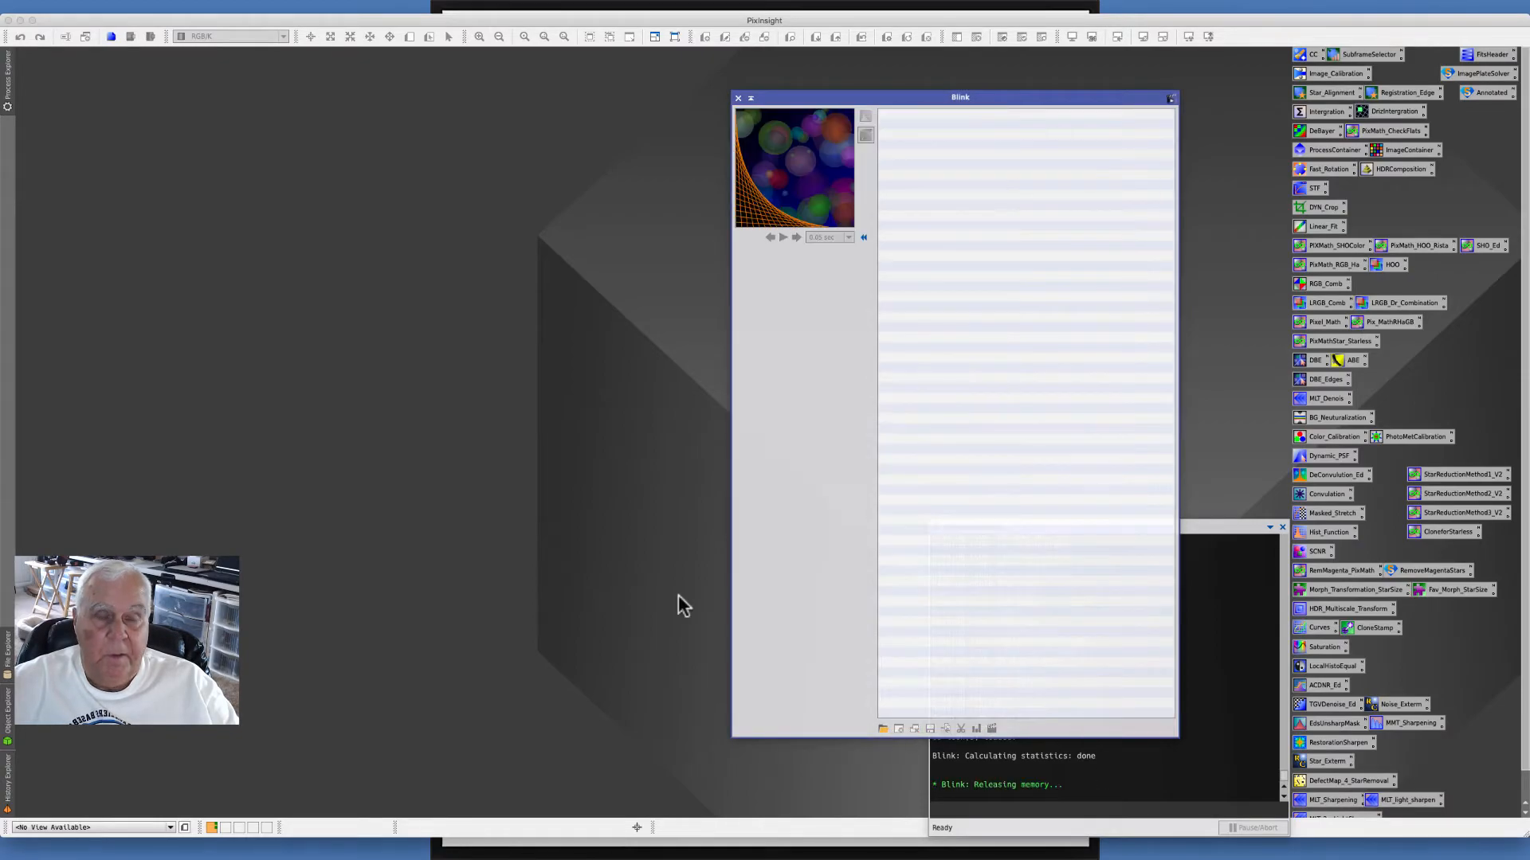
{"action": "left_click", "coordinate": [164, 117]}
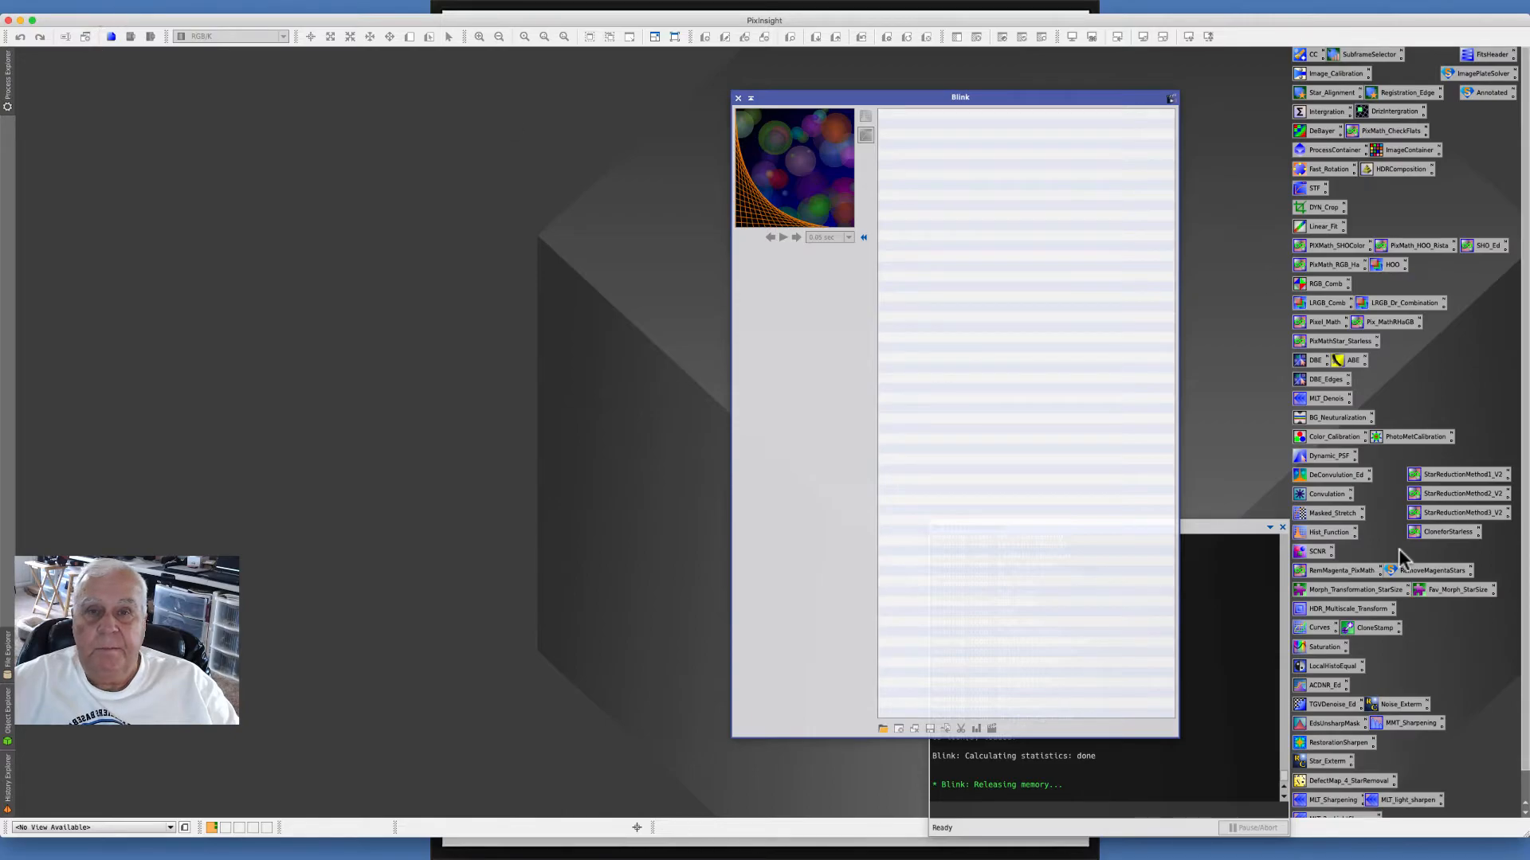
- Add all the aligned TIFF images from the 5-16-17 Solar Sun Spots / 2-ImppG_ Align folder to Blink
{"action": "left_click", "coordinate": [882, 727]}
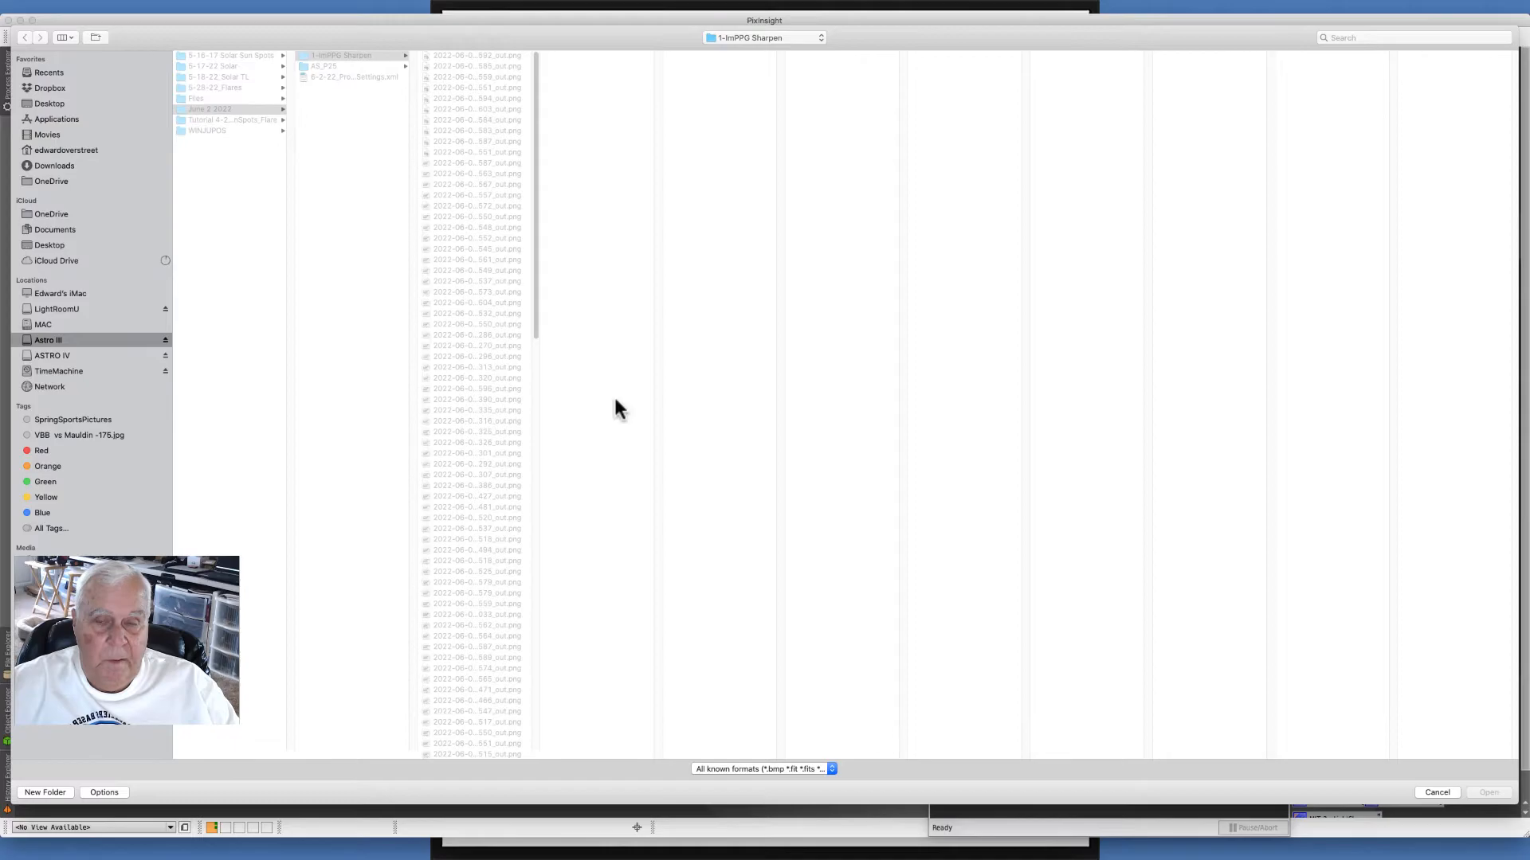
{"action": "left_click", "coordinate": [203, 55]}
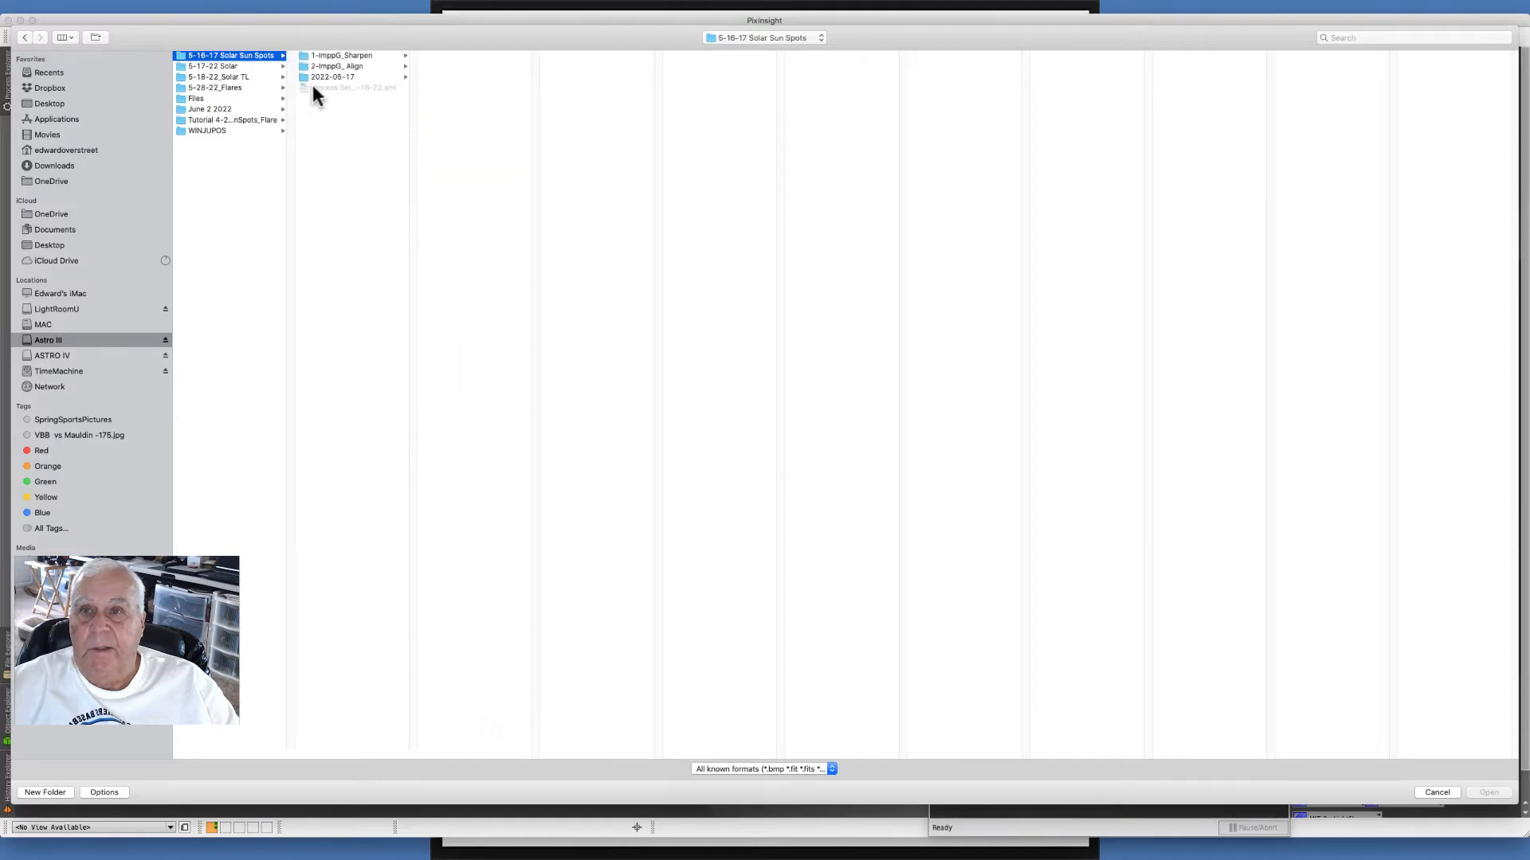
{"action": "left_click", "coordinate": [347, 65]}
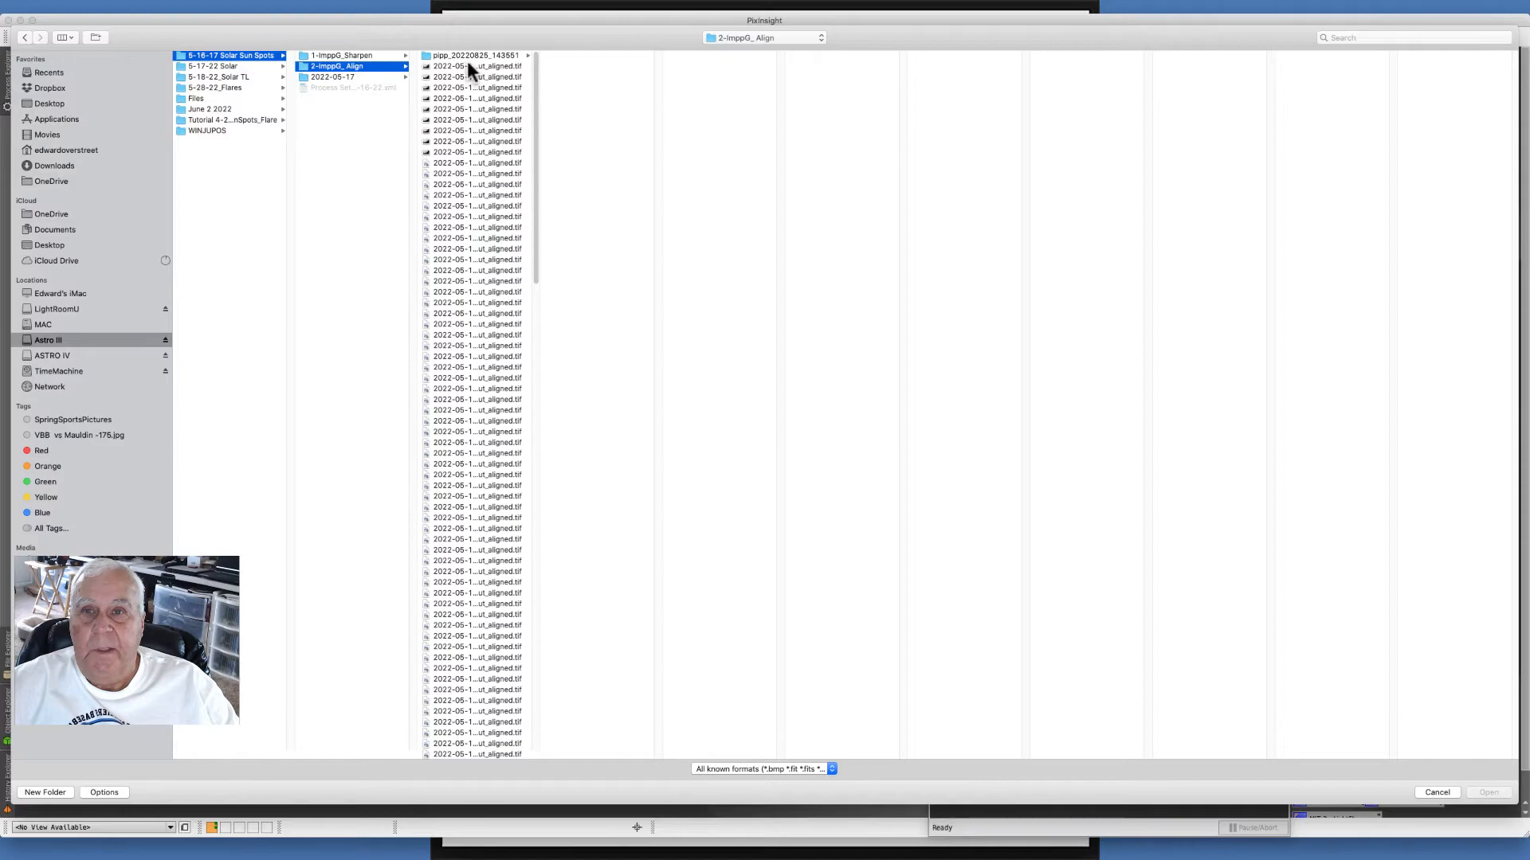
{"action": "left_click", "coordinate": [467, 68]}
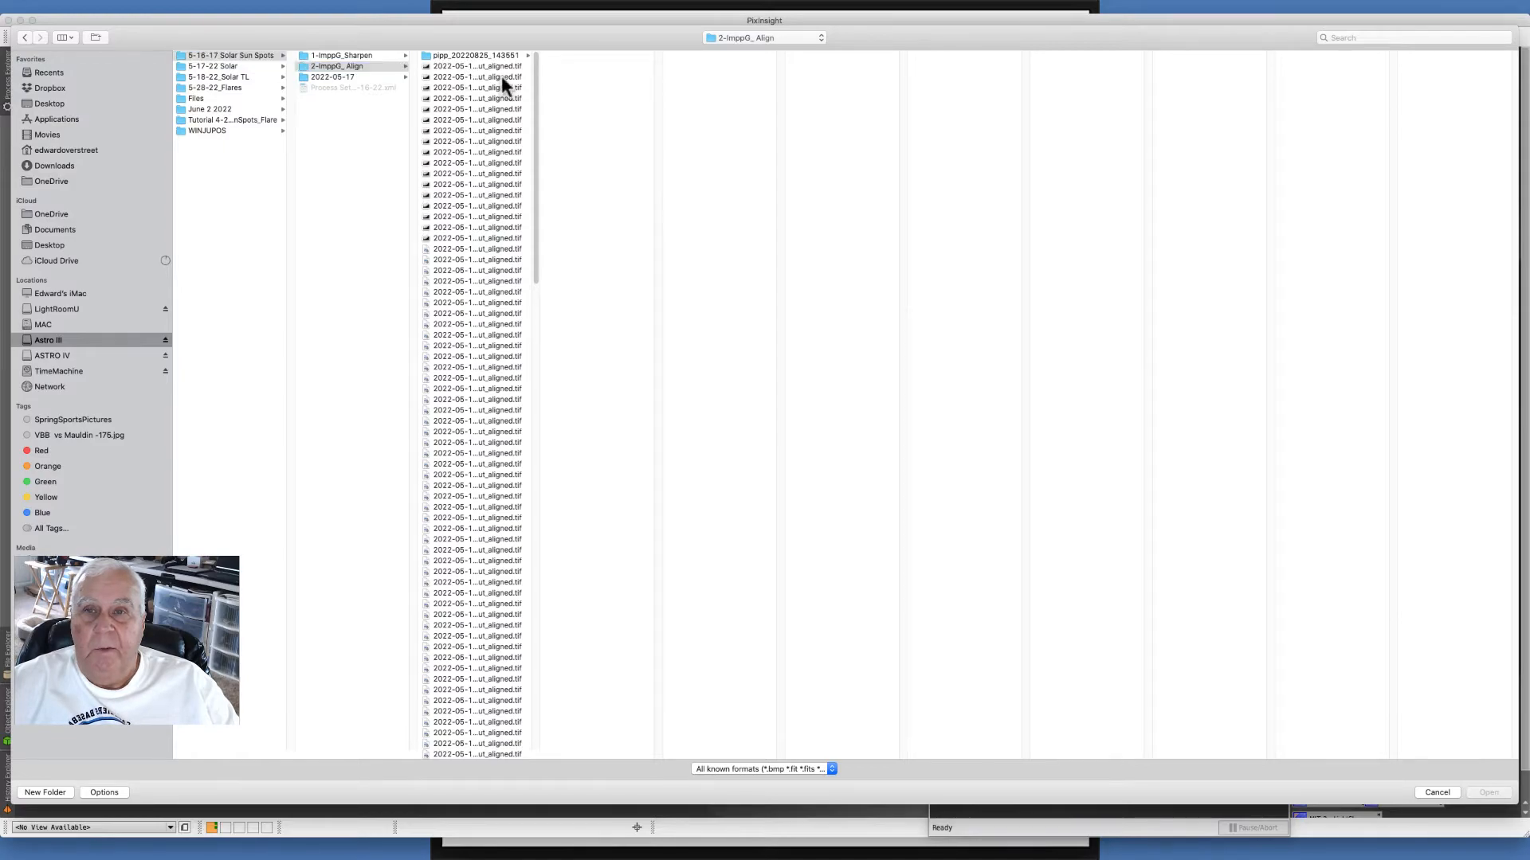
{"action": "left_click_drag", "start_coordinate": [537, 92], "coordinate": [541, 570]}
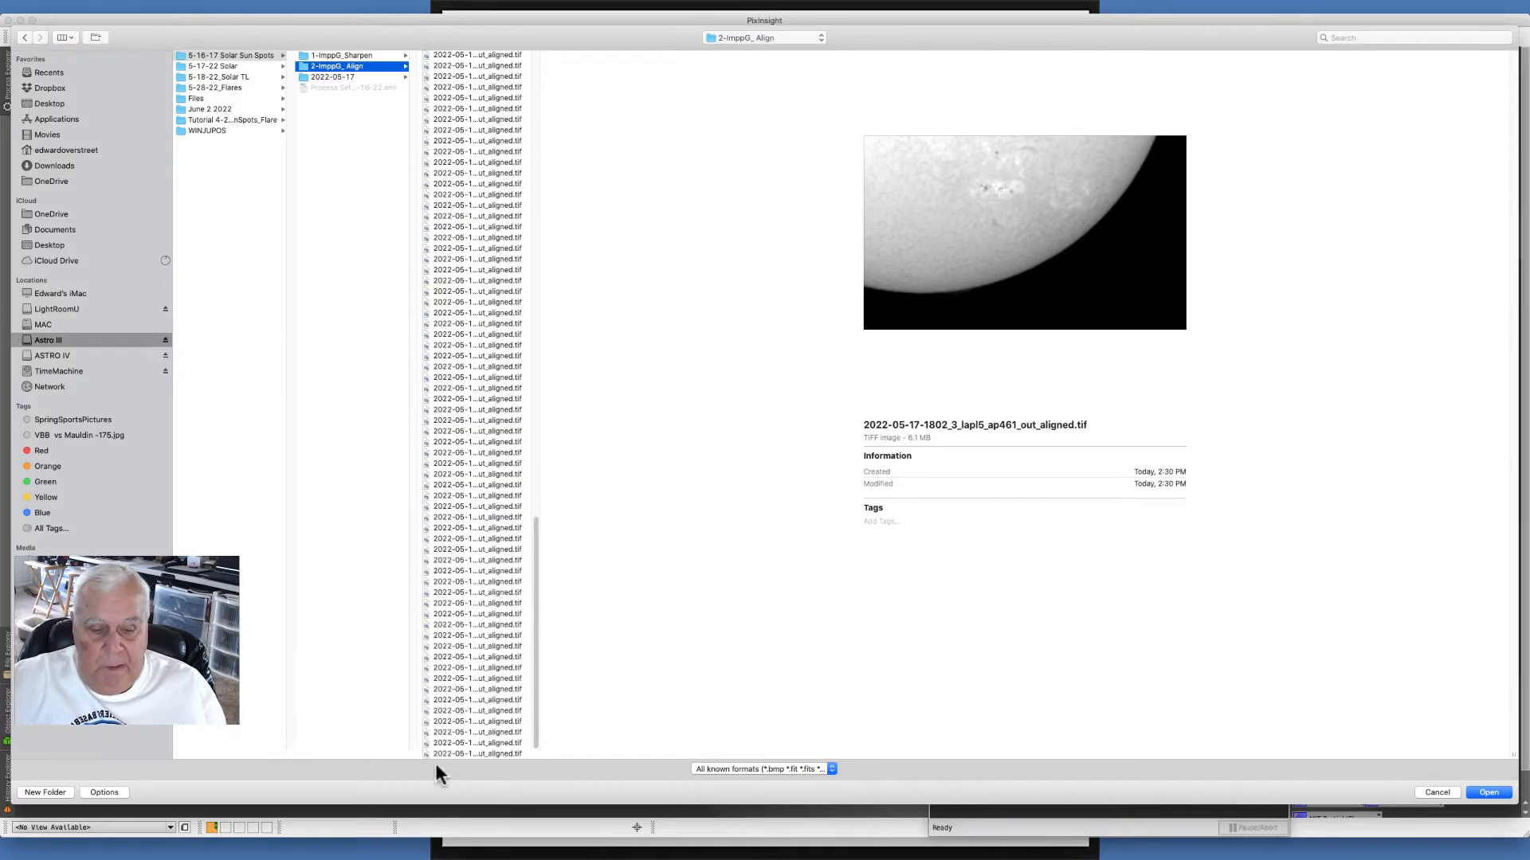
{"action": "left_click", "coordinate": [488, 754], "text": "shift"}
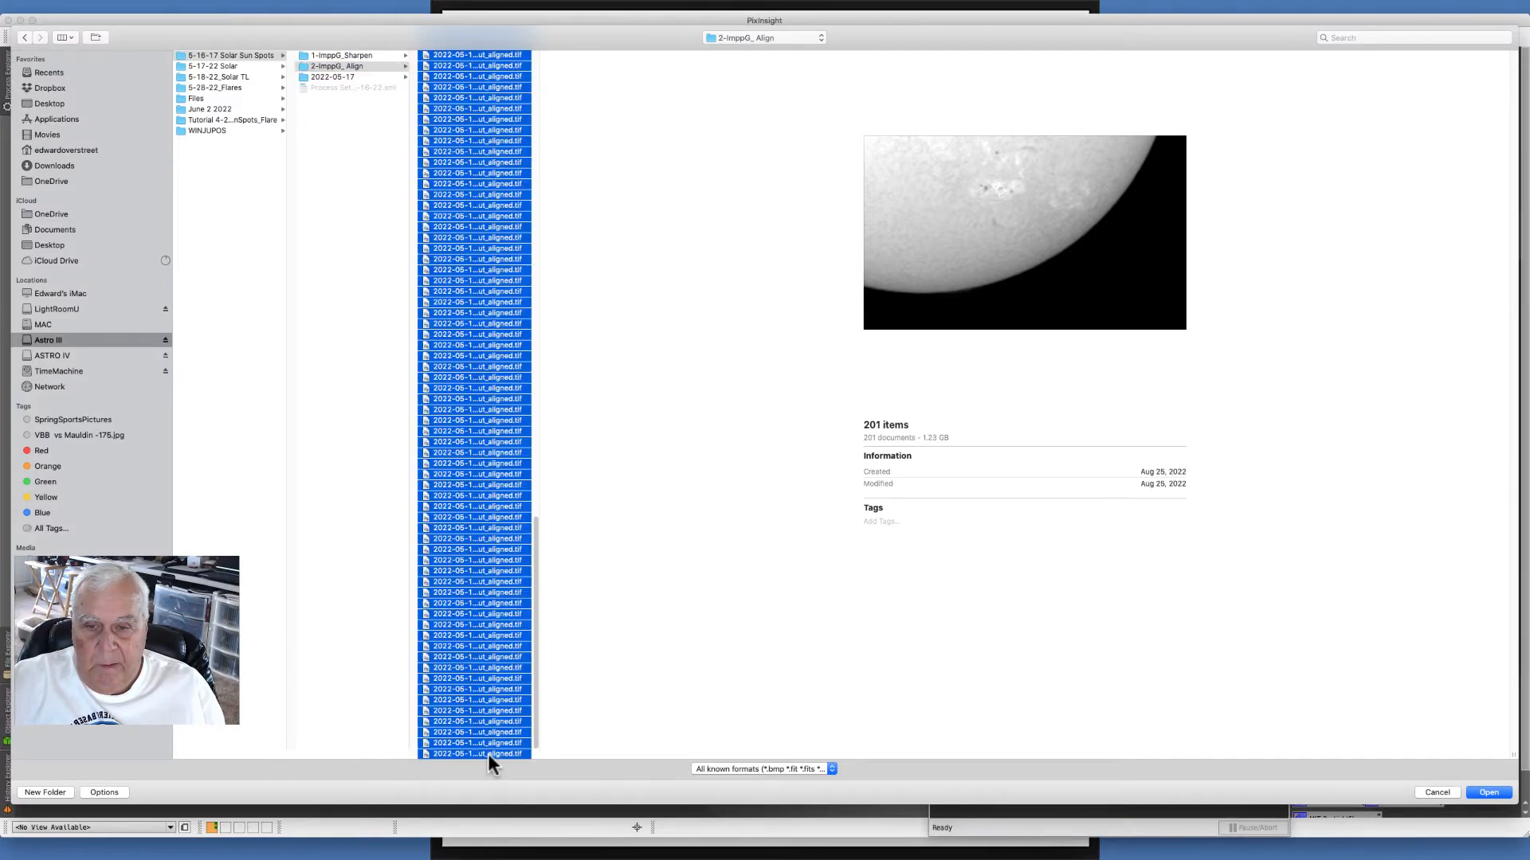
{"action": "left_click", "coordinate": [1487, 792]}
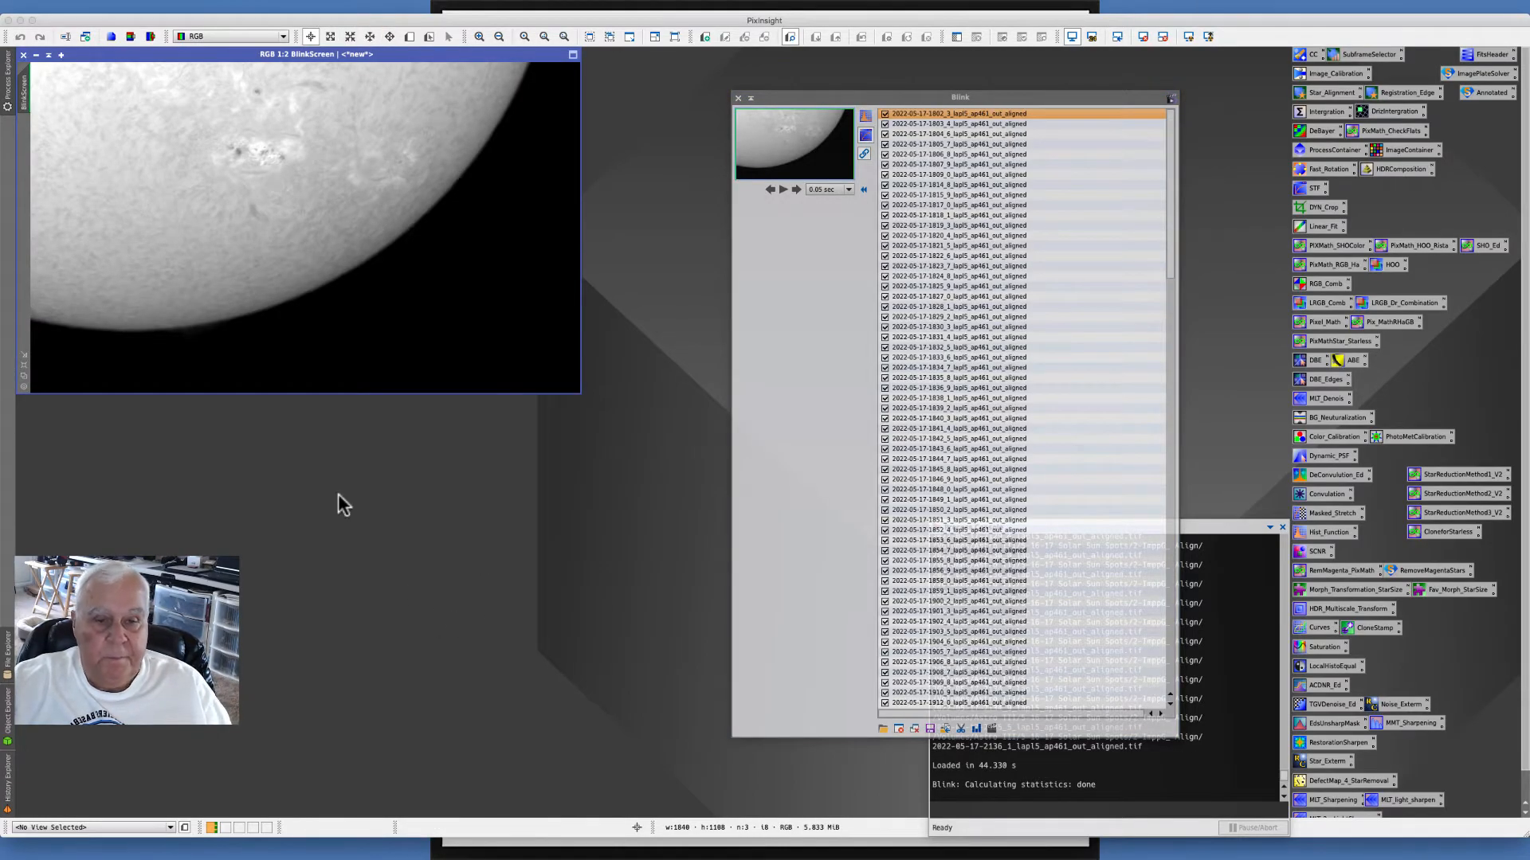
- Play the aligned frames as an animation in Blink, then close Blink and its BlinkScreen view
{"action": "left_click", "coordinate": [781, 189]}
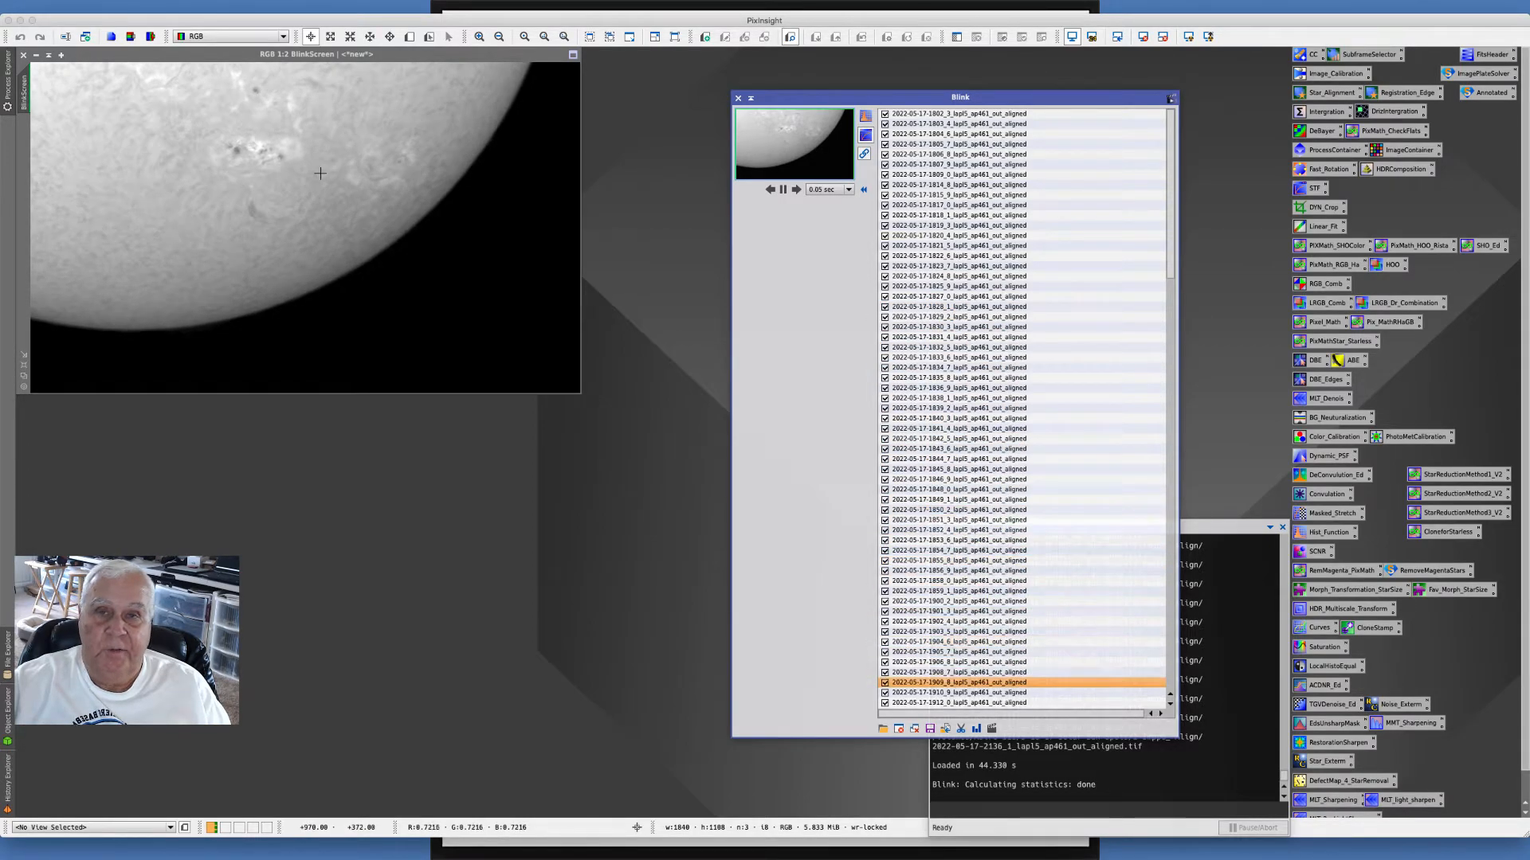
{"action": "left_click", "coordinate": [738, 97]}
{"action": "left_click_drag", "start_coordinate": [158, 56], "coordinate": [290, 106]}
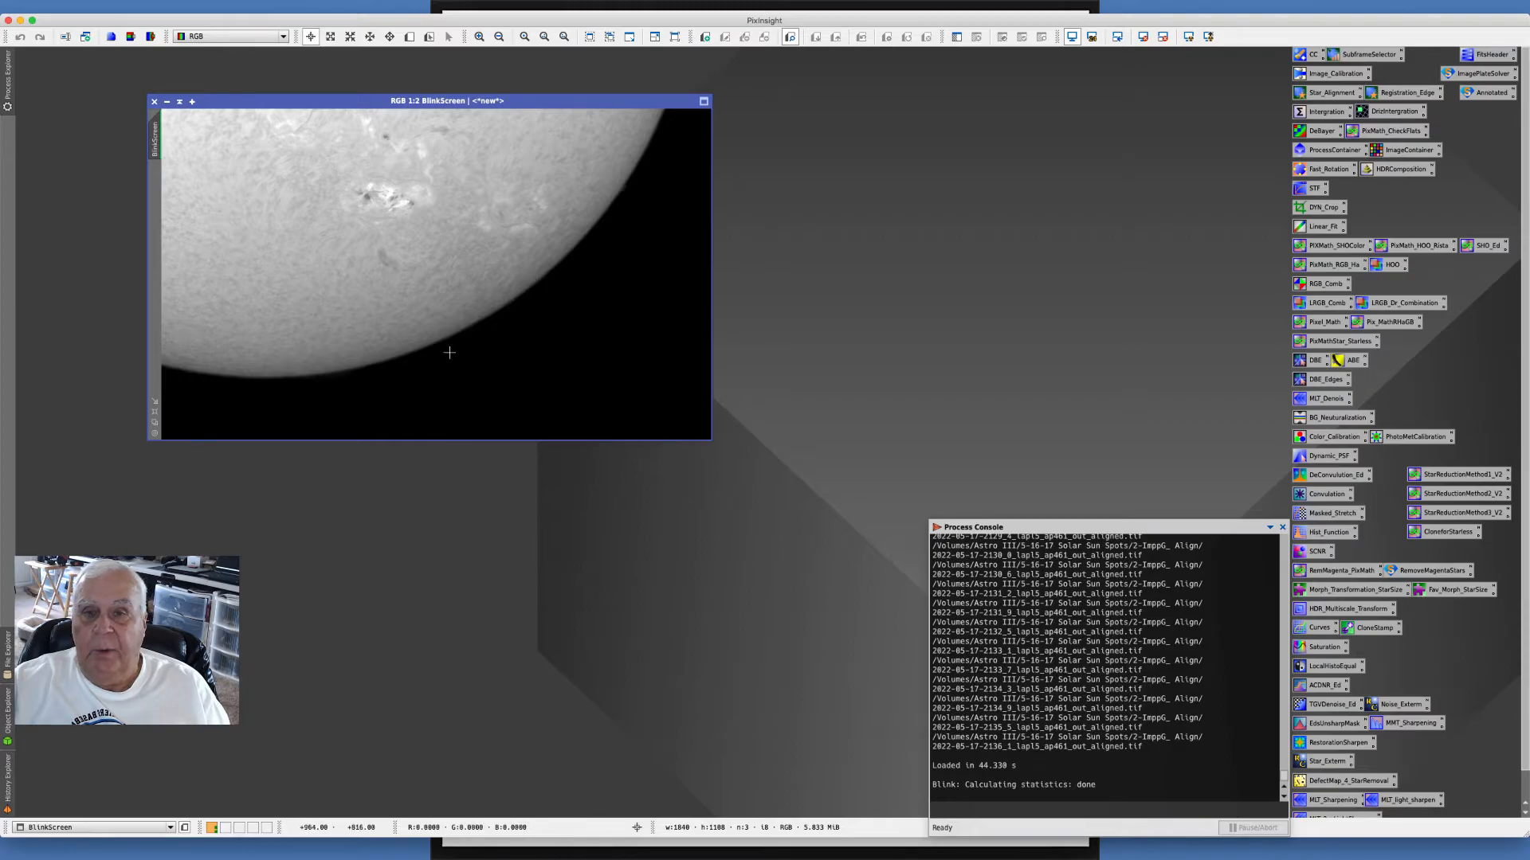
{"action": "left_click_drag", "start_coordinate": [333, 83], "coordinate": [340, 83]}
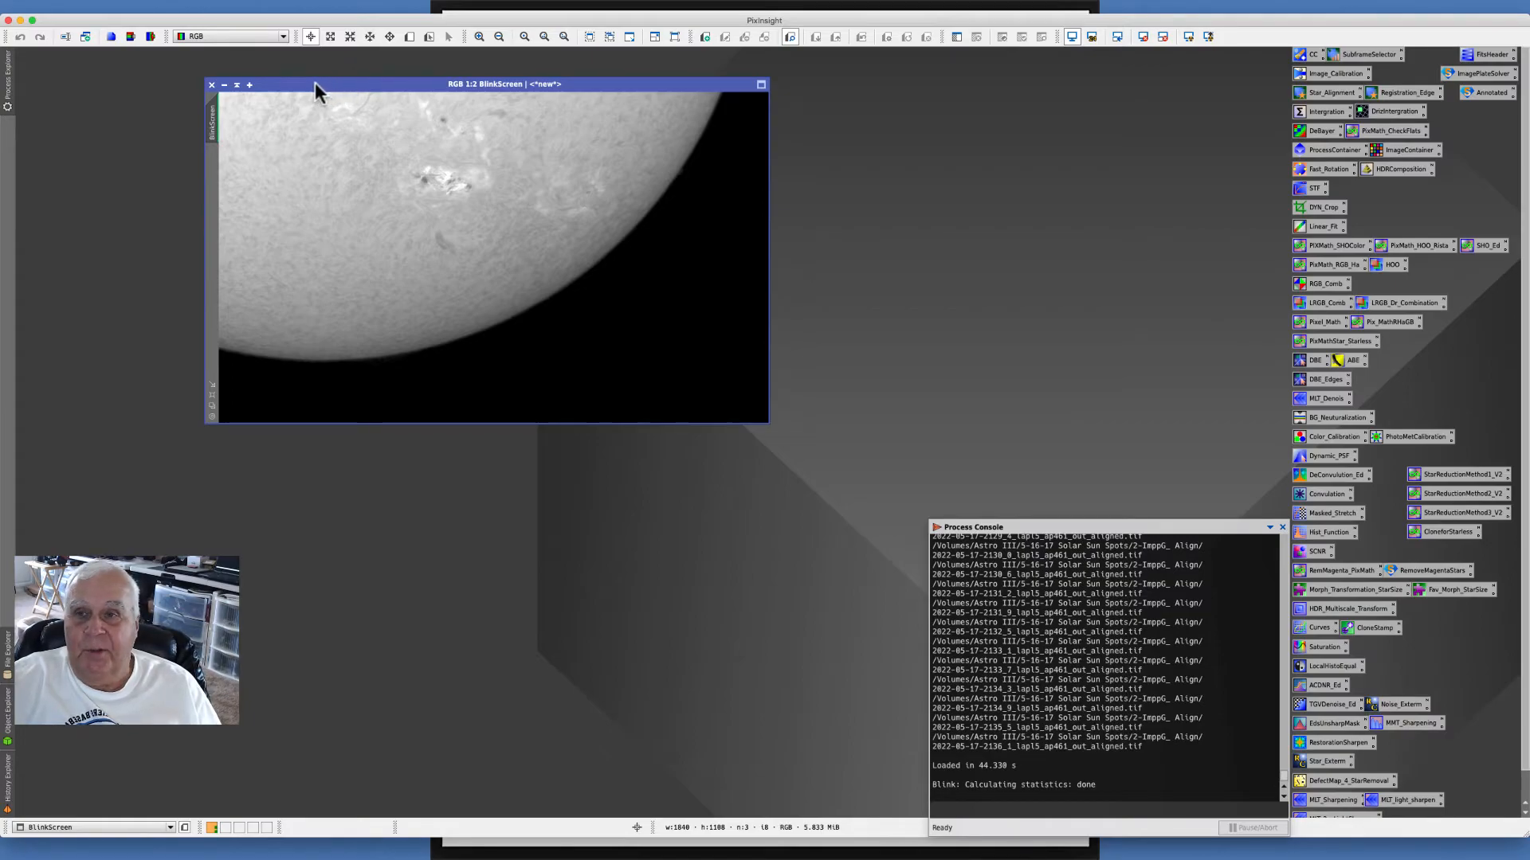
{"action": "left_click_drag", "start_coordinate": [308, 84], "coordinate": [298, 72]}
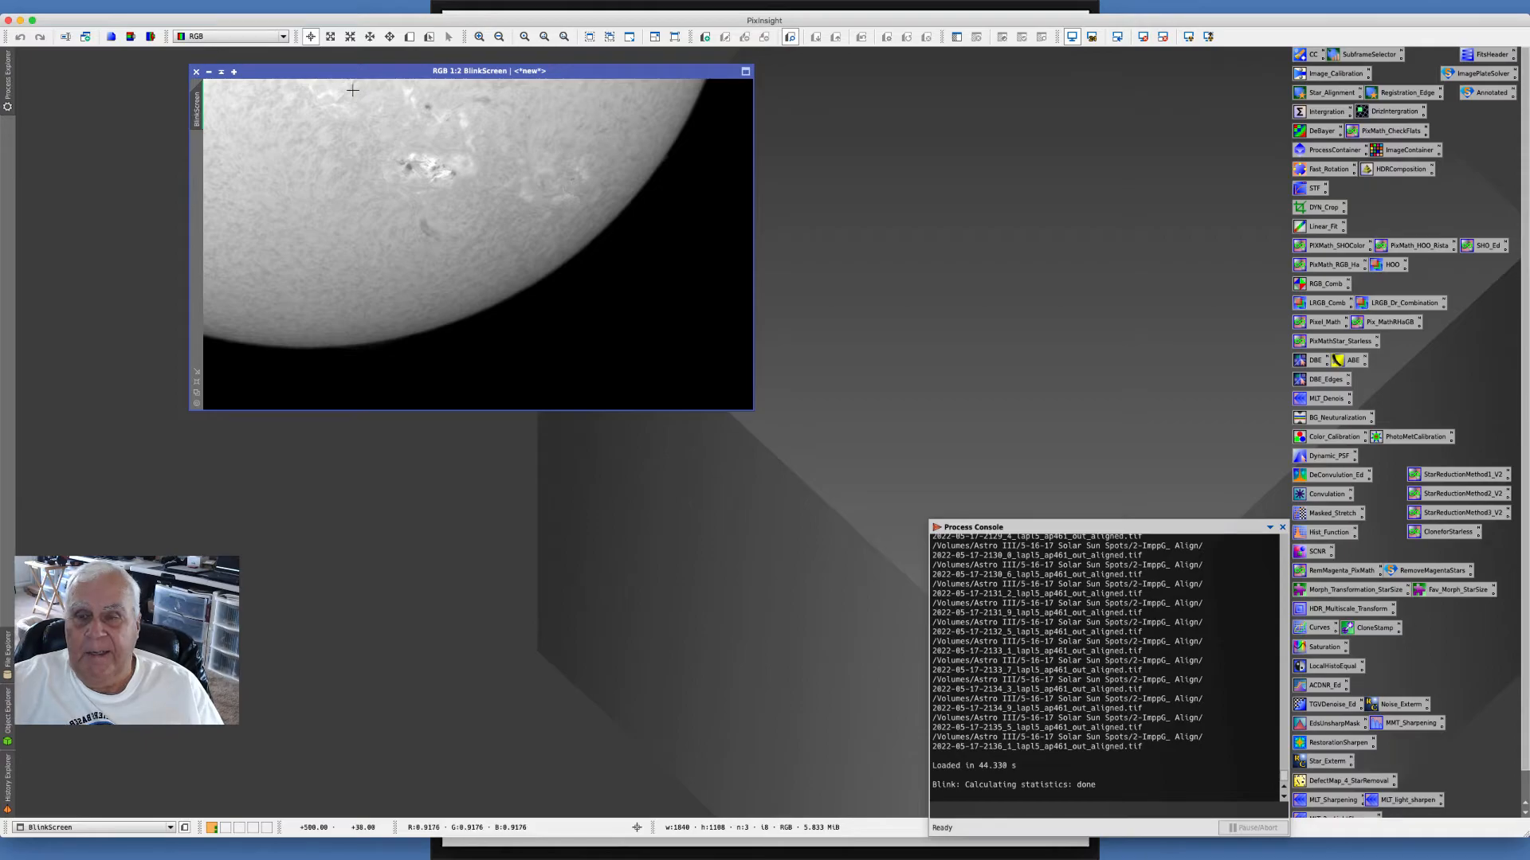
{"action": "left_click_drag", "start_coordinate": [337, 68], "coordinate": [260, 69]}
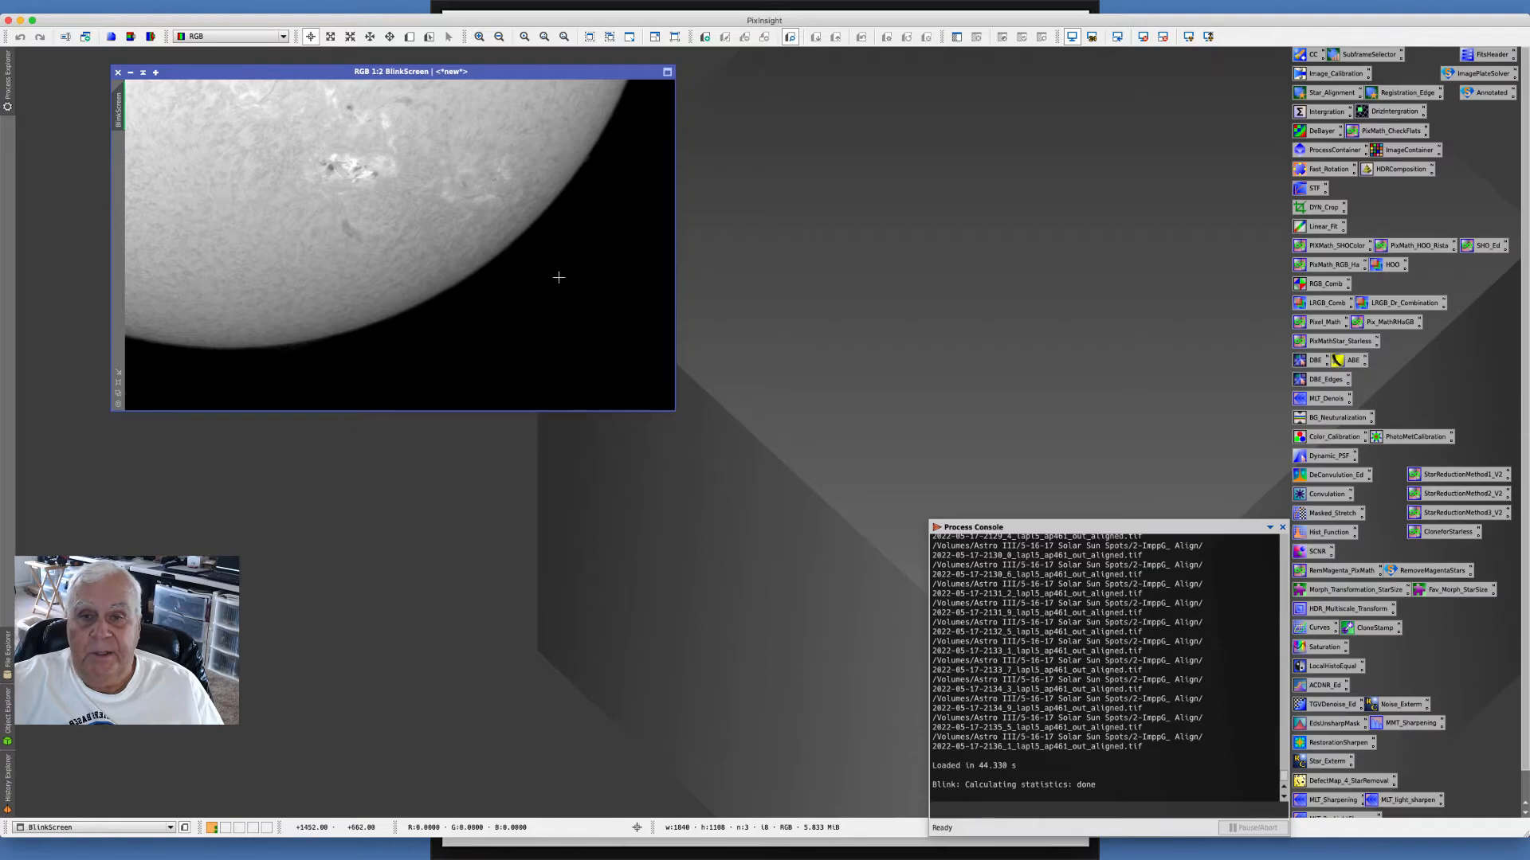
{"action": "left_click_drag", "start_coordinate": [181, 73], "coordinate": [198, 70]}
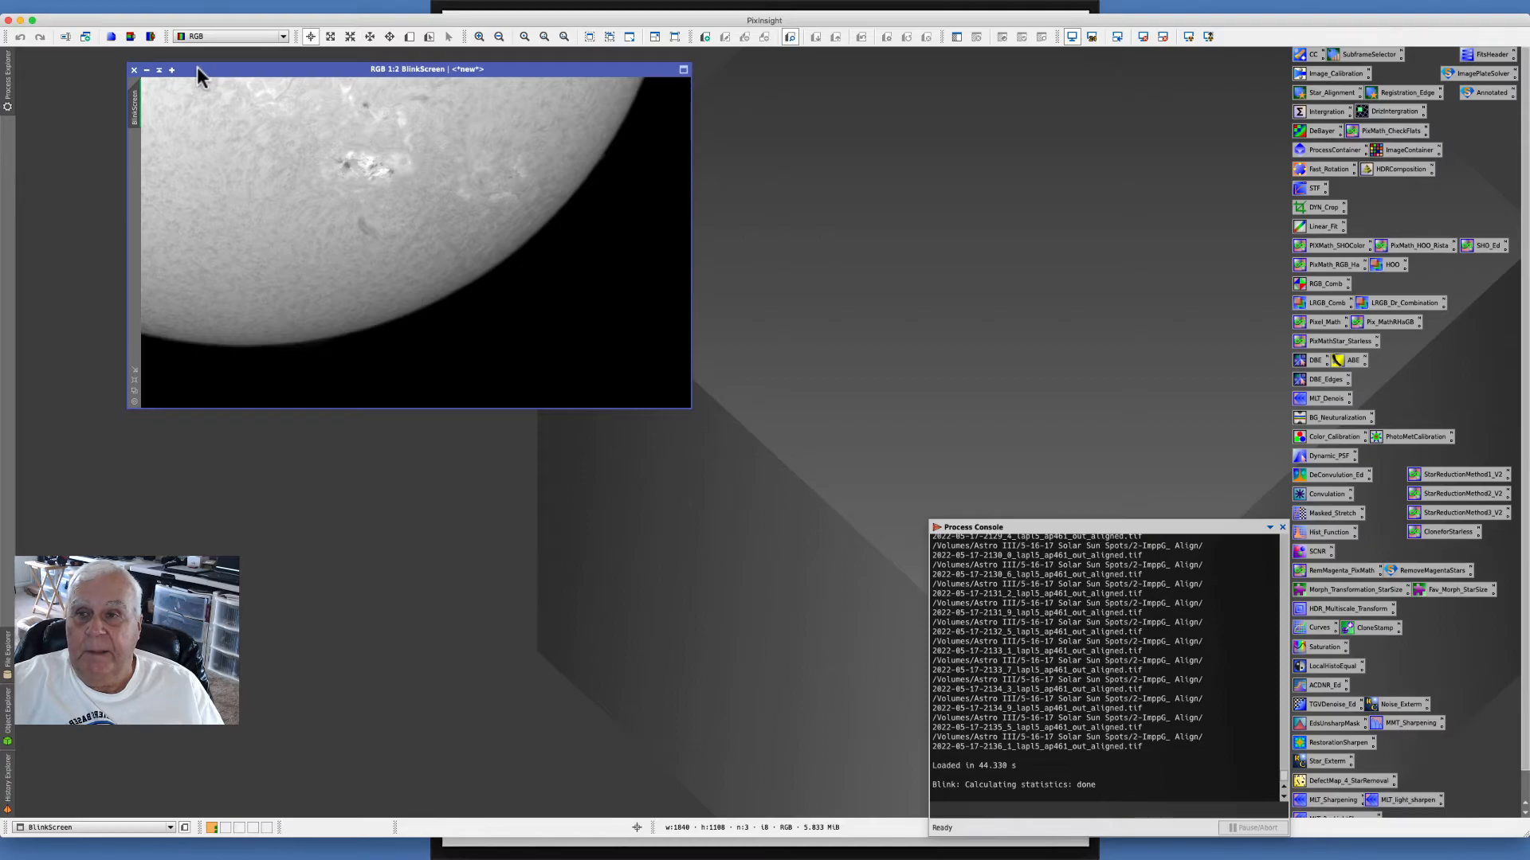
{"action": "left_click", "coordinate": [135, 70]}
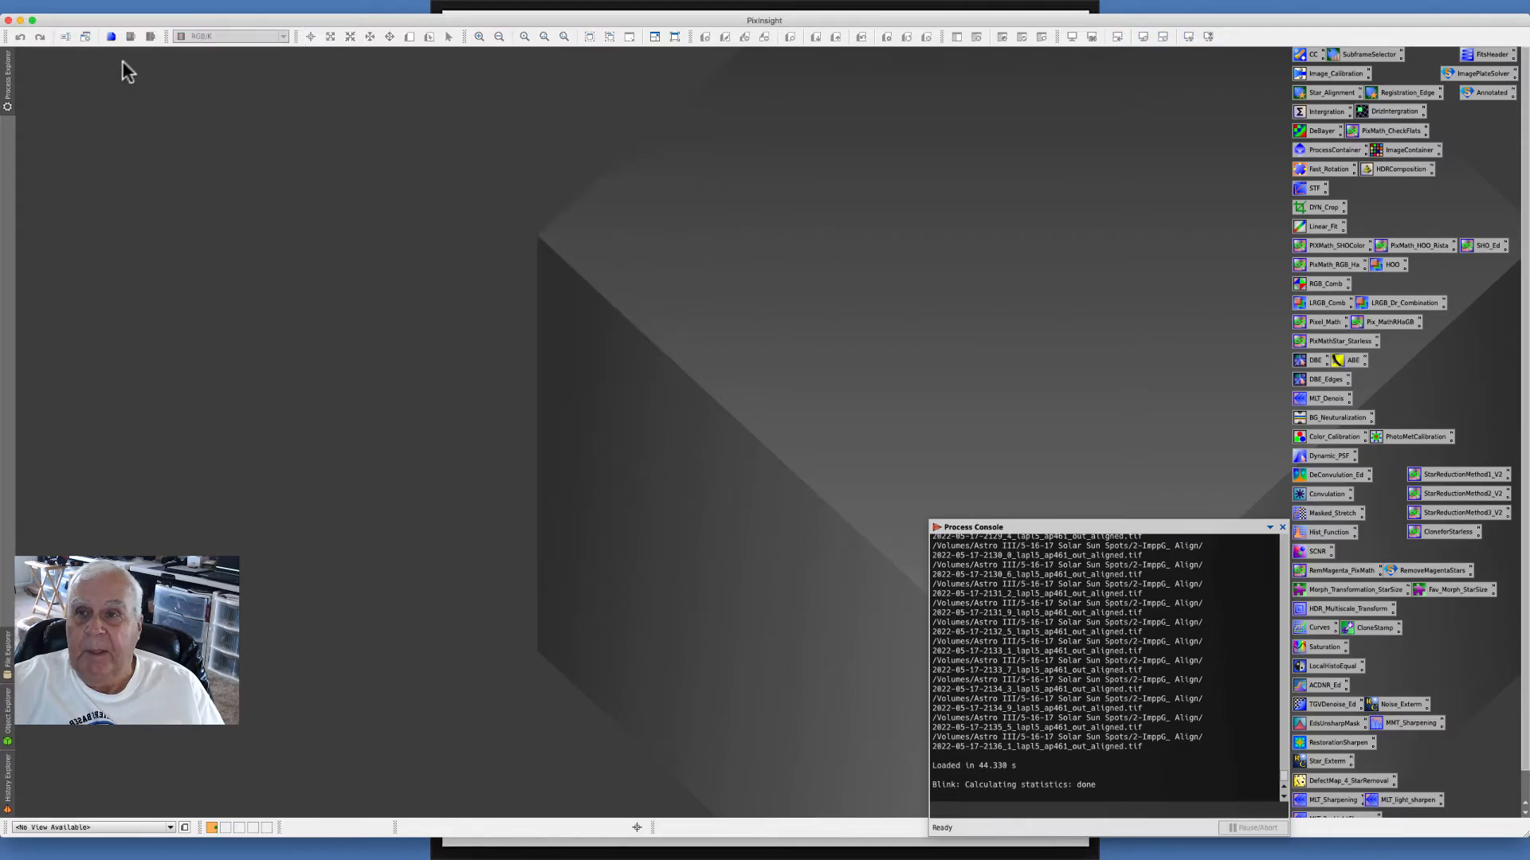
{"action": "left_click", "coordinate": [90, 7]}
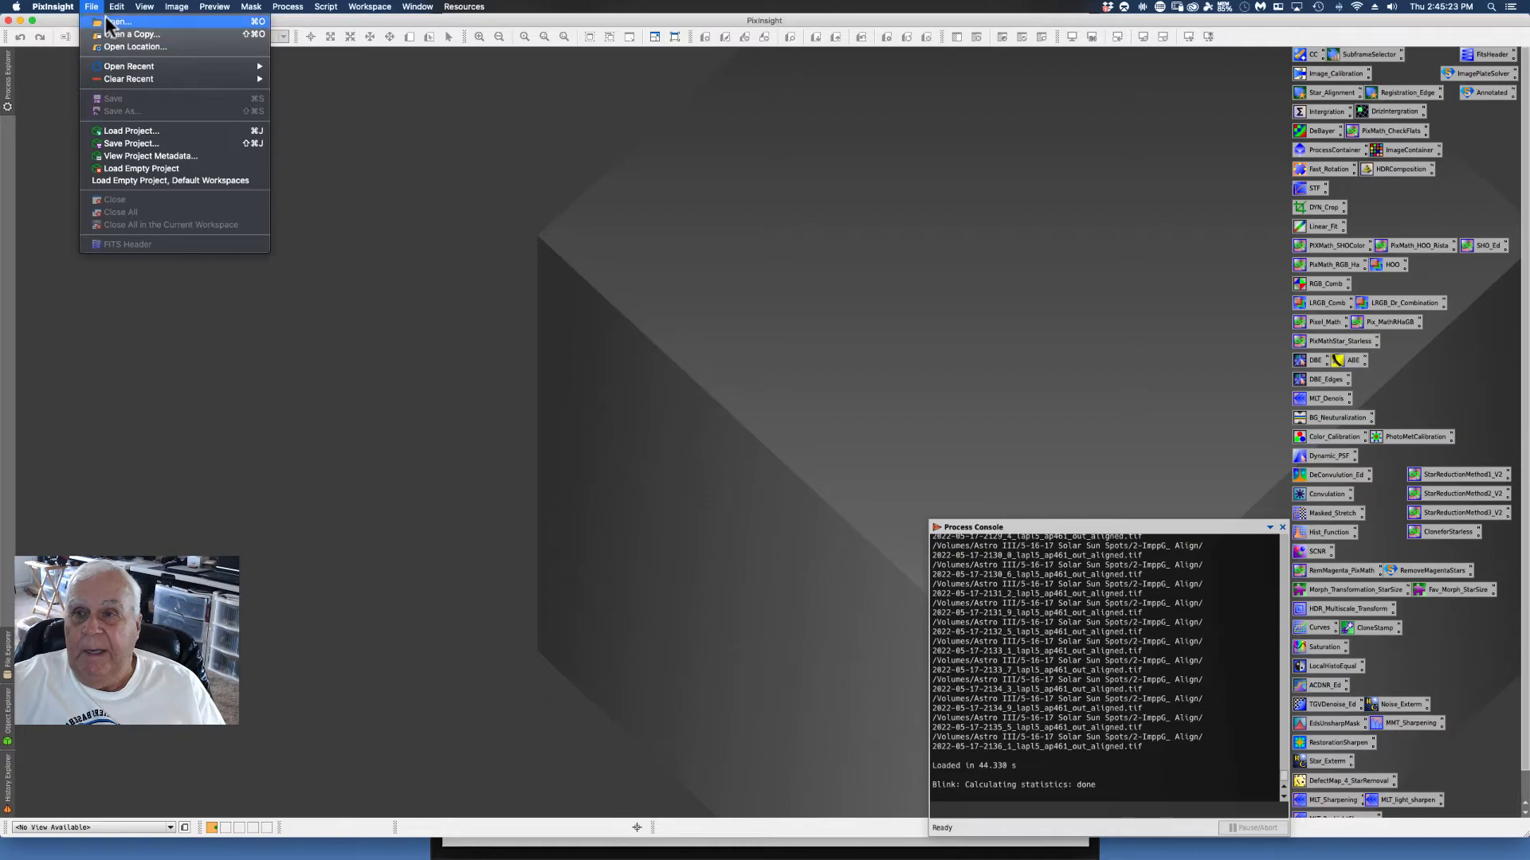
{"action": "left_click", "coordinate": [110, 22]}
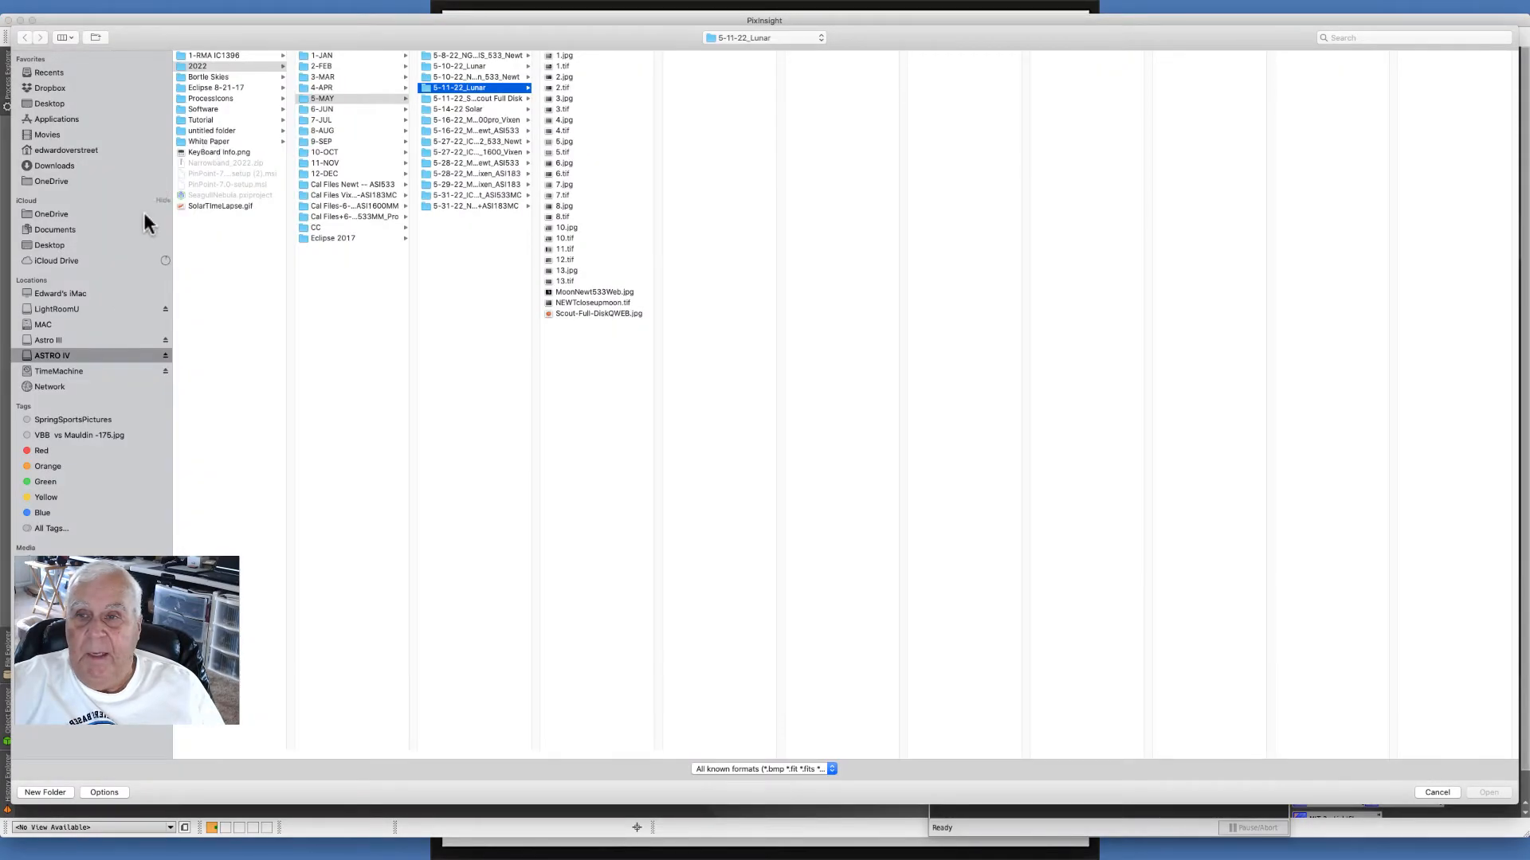
{"action": "left_click", "coordinate": [49, 341]}
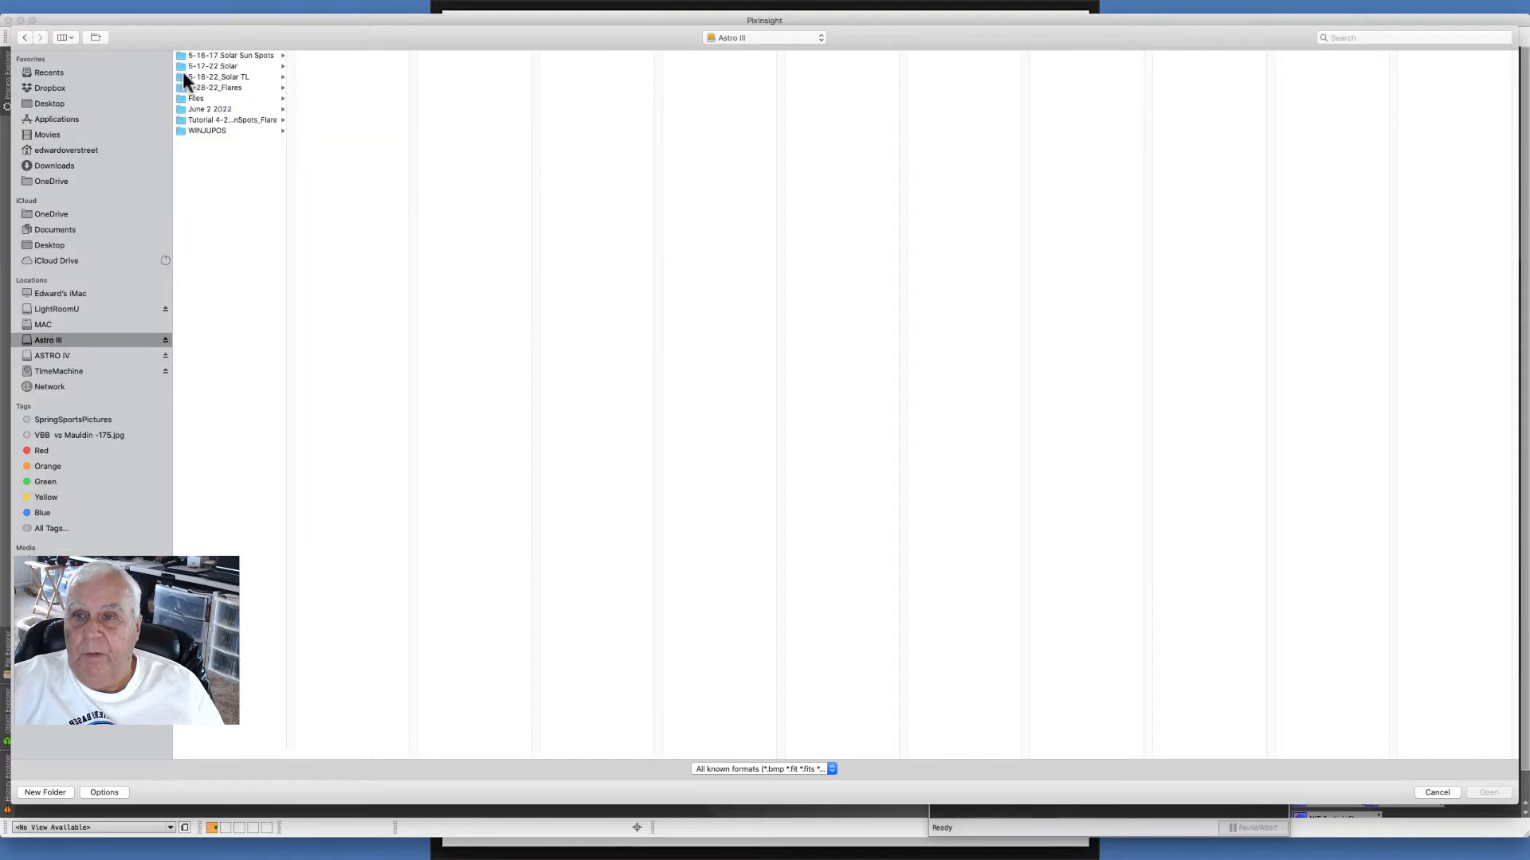
{"action": "left_click", "coordinate": [227, 56]}
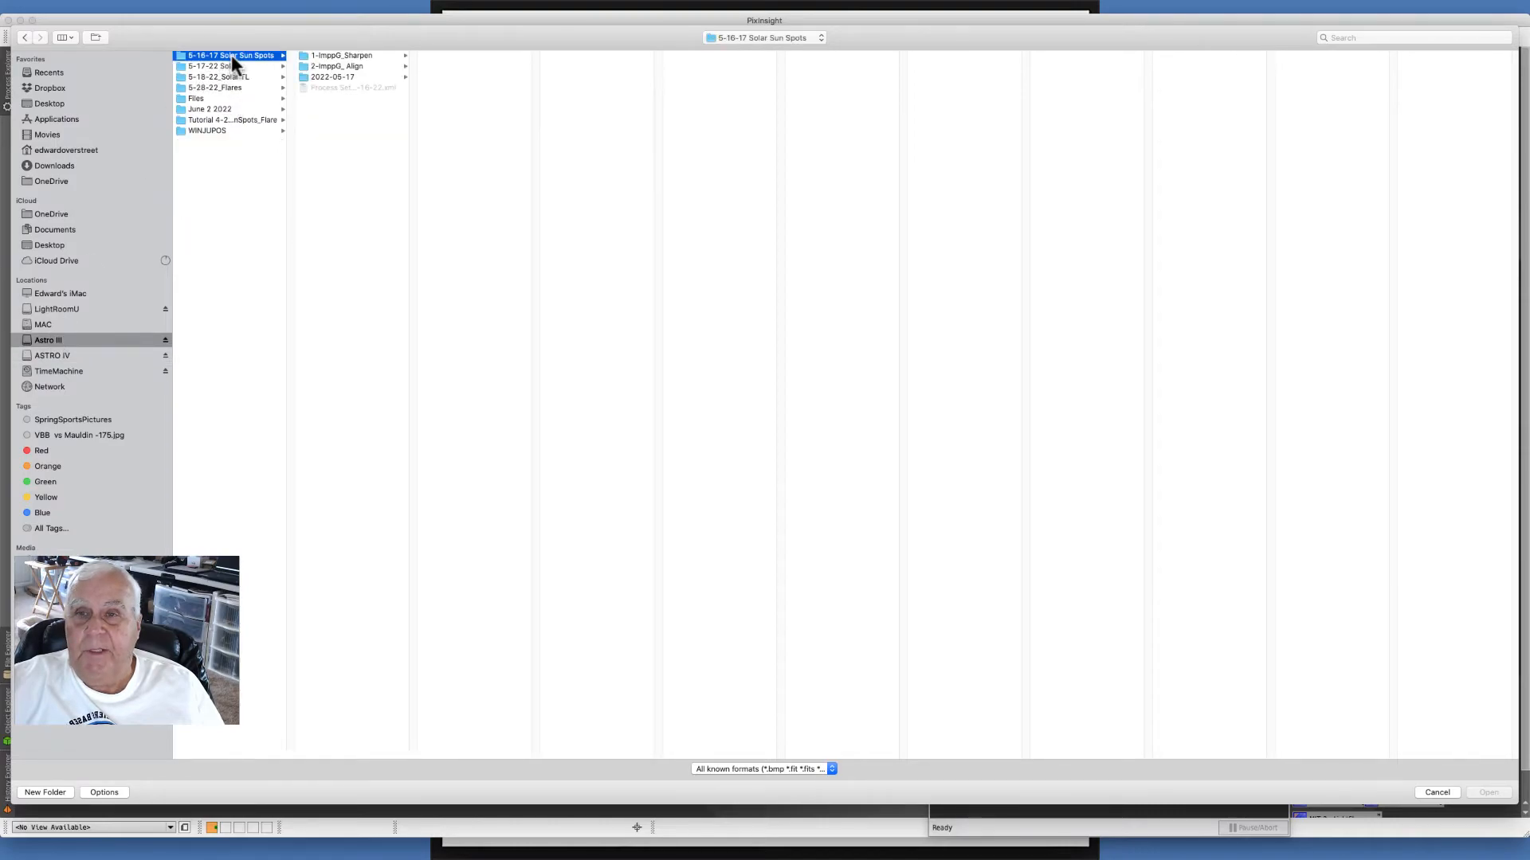
{"action": "left_click", "coordinate": [371, 55]}
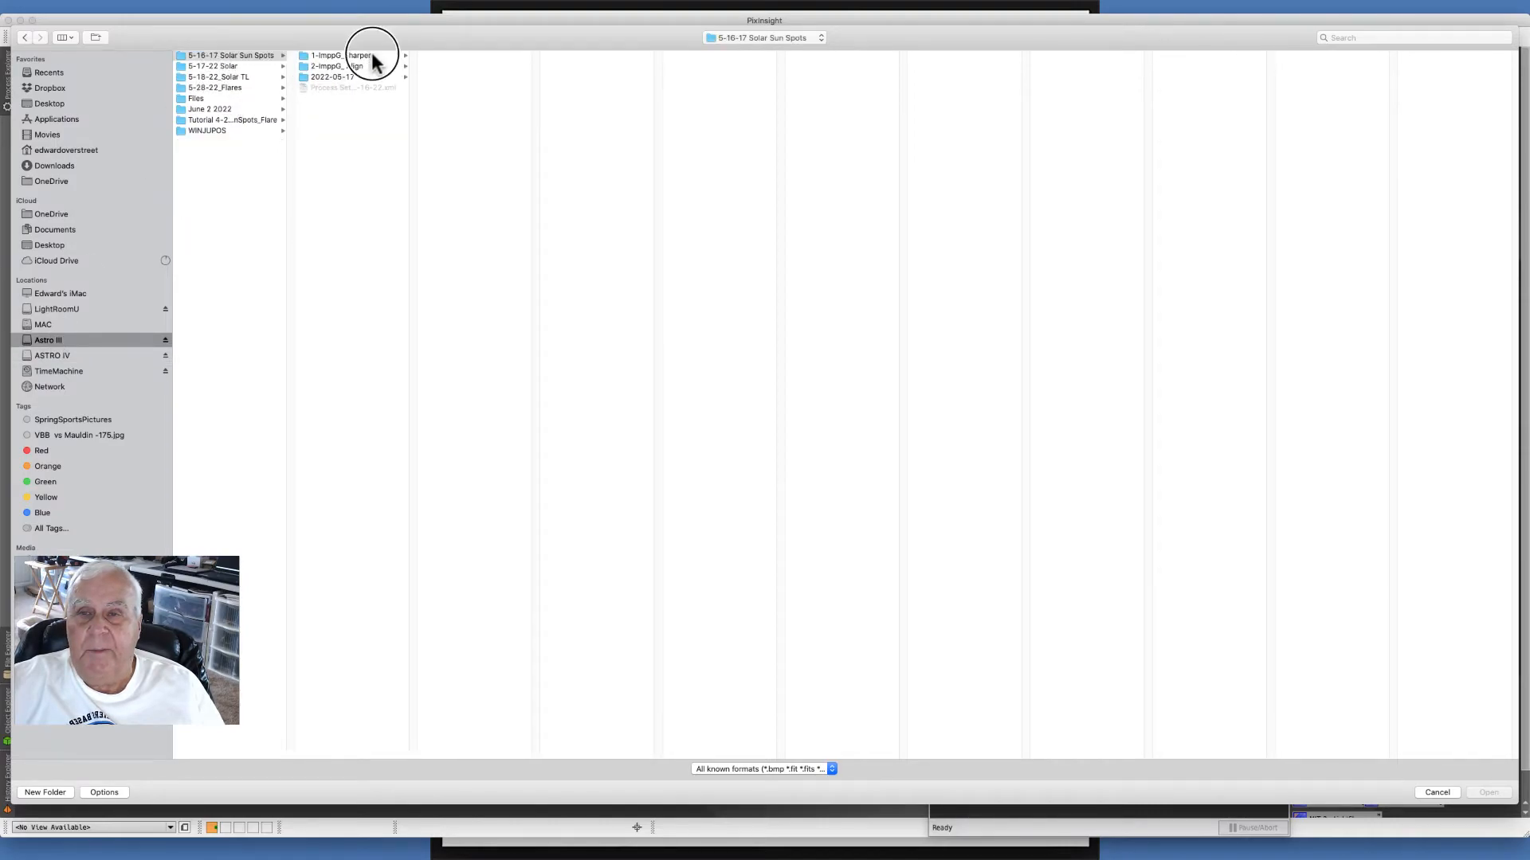
{"action": "left_click", "coordinate": [465, 99]}
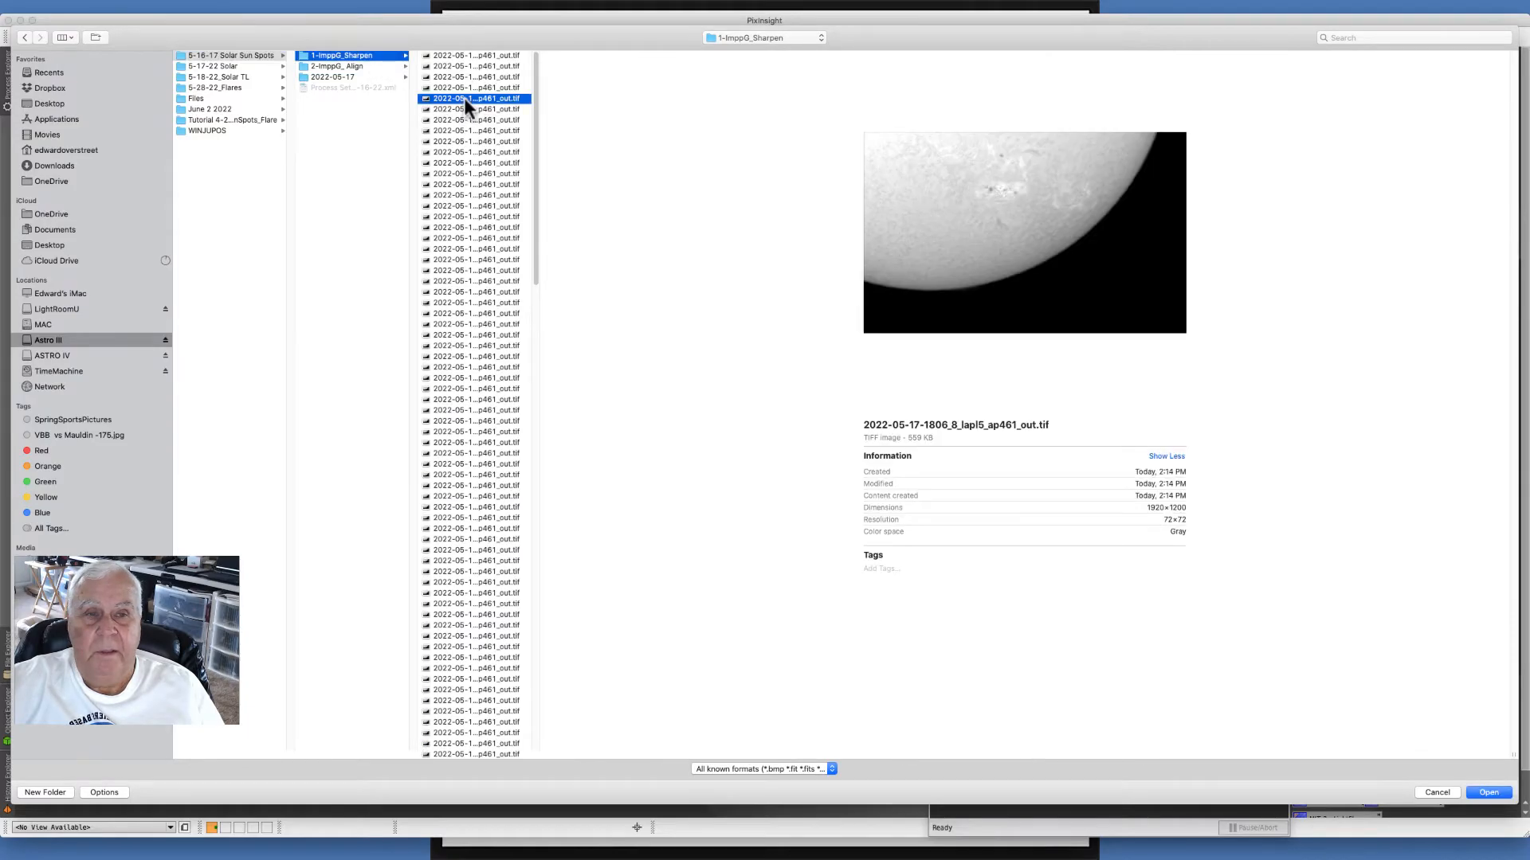
{"action": "left_click", "coordinate": [347, 67]}
{"action": "left_click", "coordinate": [483, 142]}
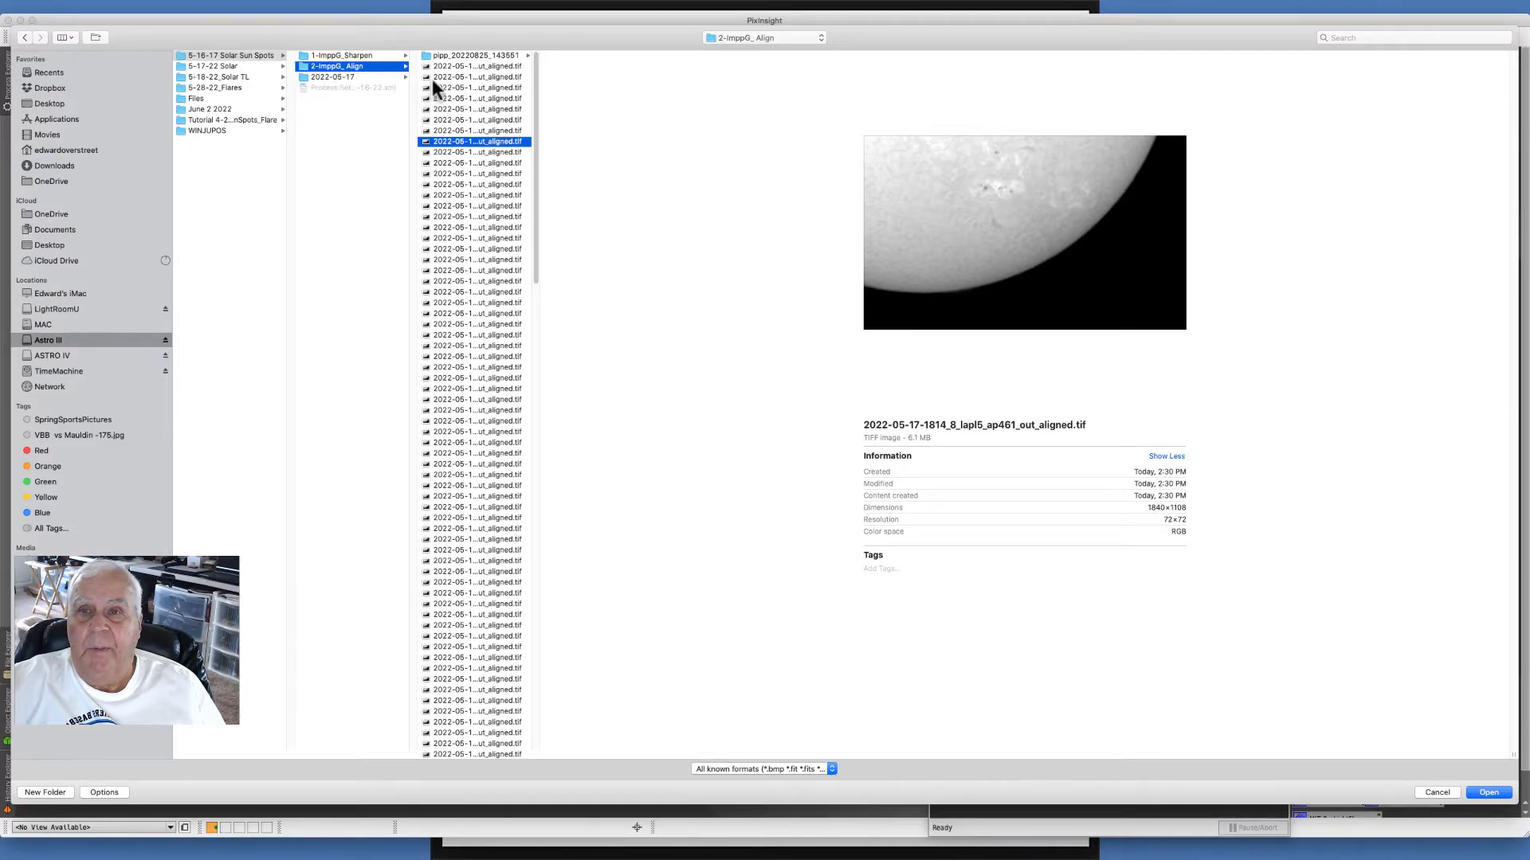
{"action": "left_click", "coordinate": [457, 67]}
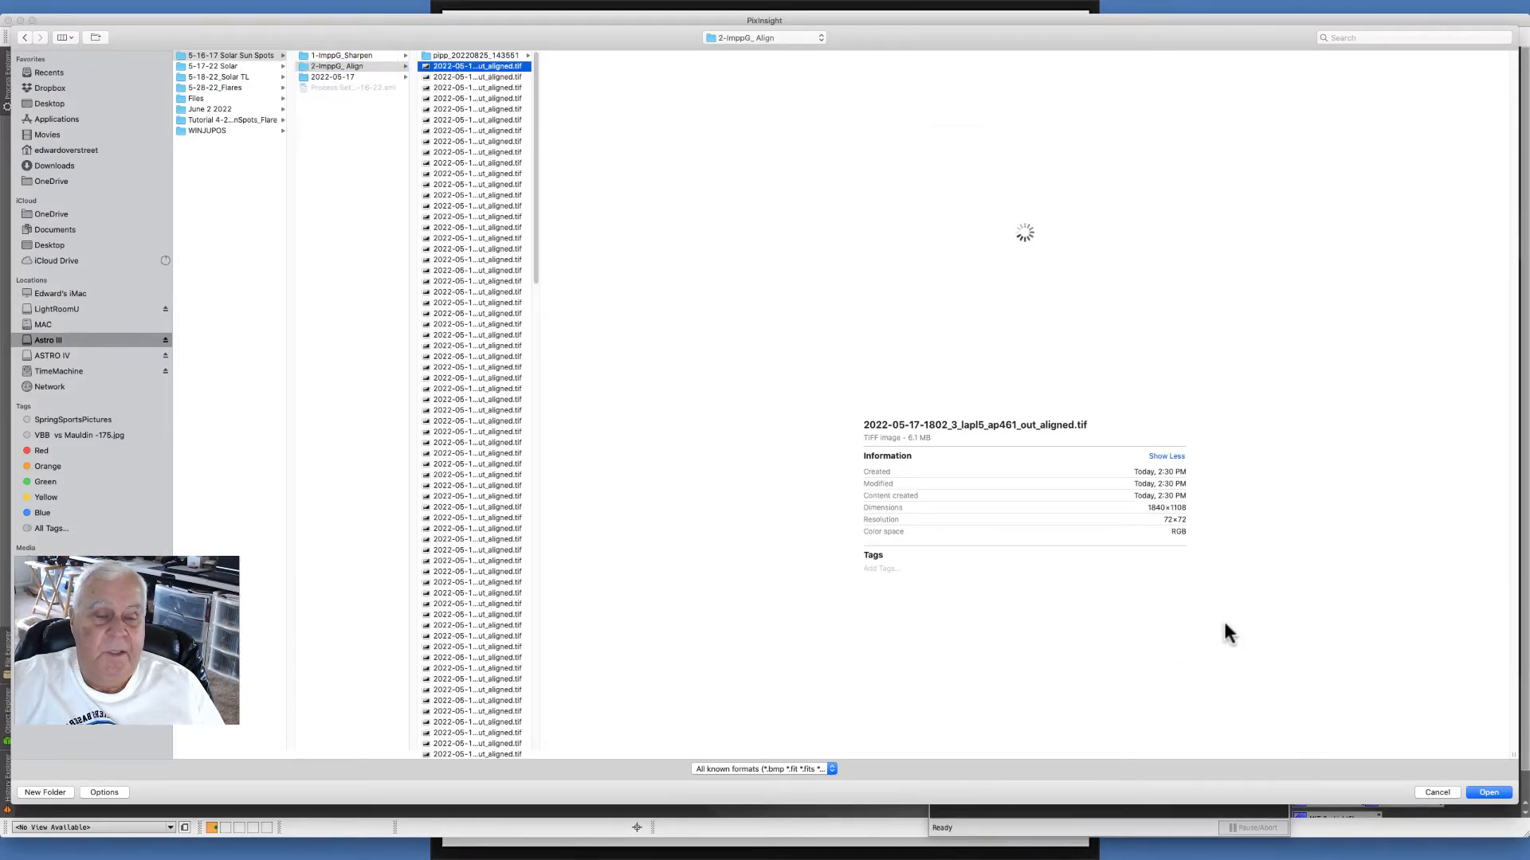
{"action": "left_click", "coordinate": [1487, 792]}
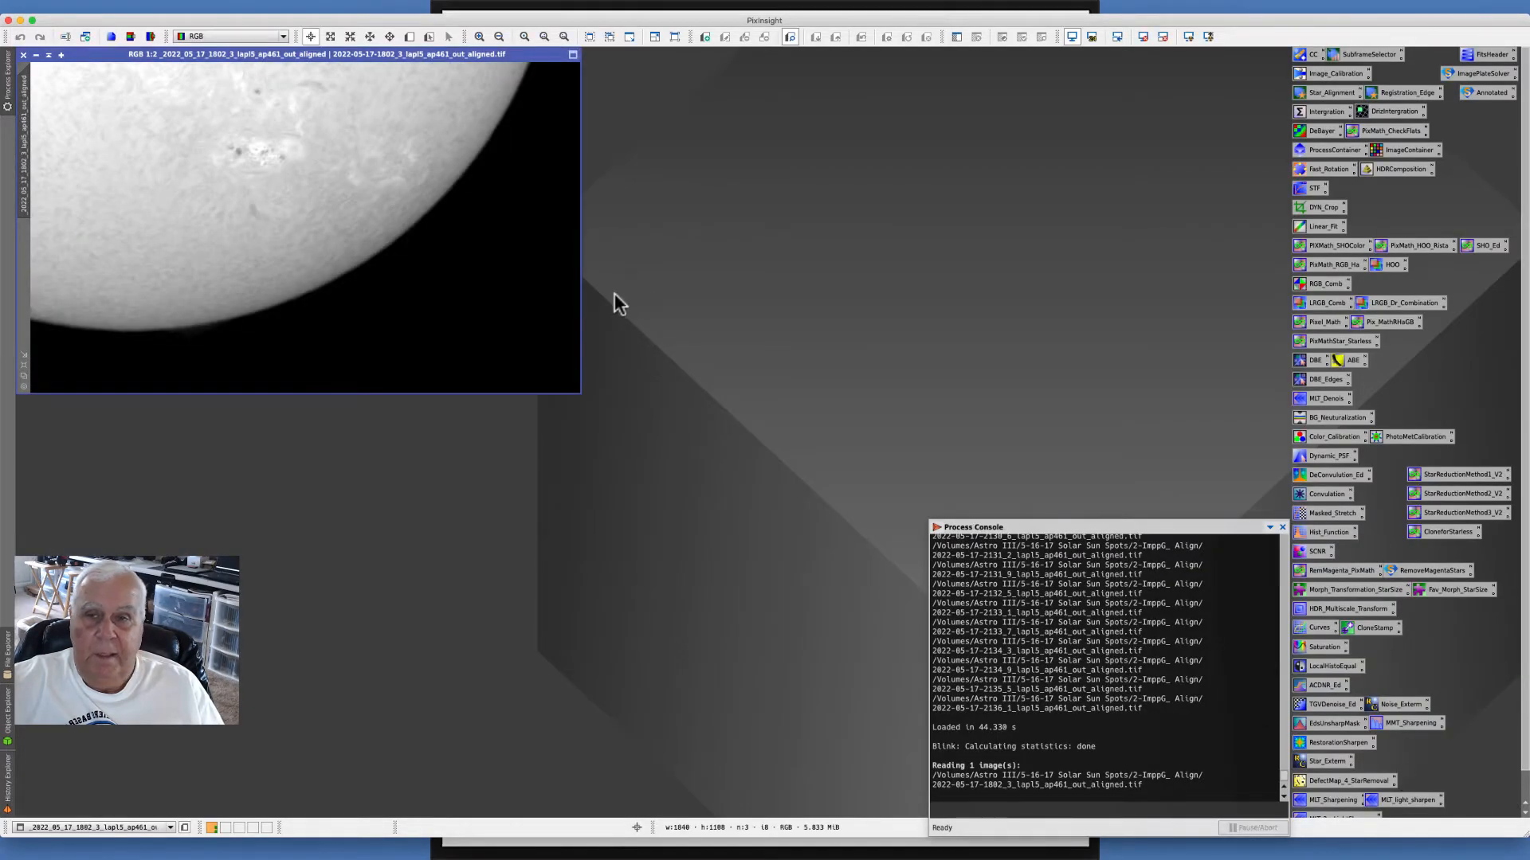
- Crop the image with DynamicCrop to about 1209 × 878 pixels around the sunspot region, then close DynamicCrop
{"action": "left_click_drag", "start_coordinate": [68, 55], "coordinate": [134, 96]}
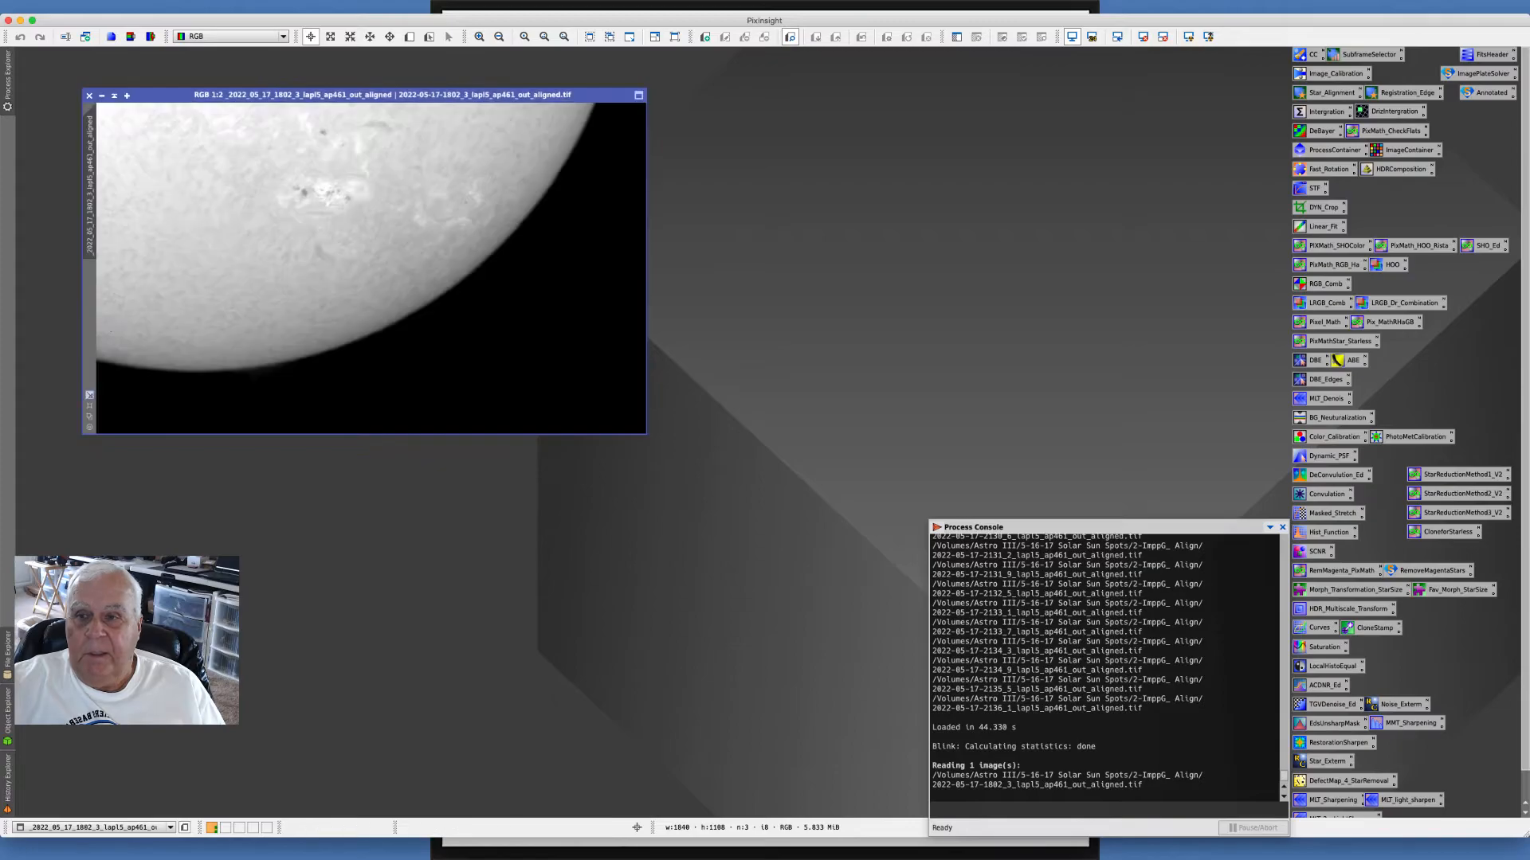
{"action": "key", "text": "ctrl+1"}
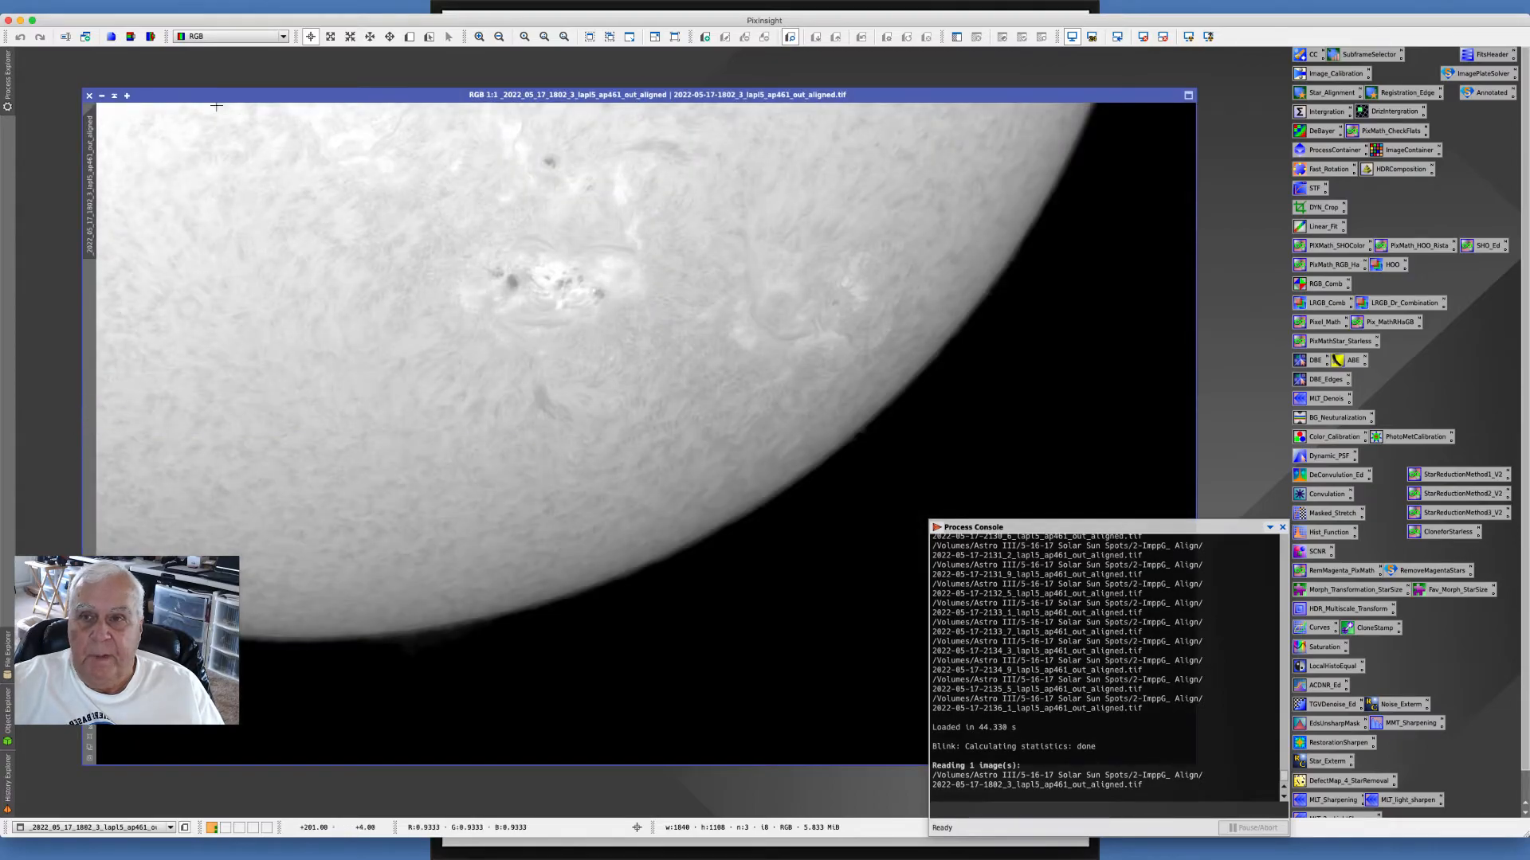
{"action": "left_click_drag", "start_coordinate": [213, 95], "coordinate": [166, 85]}
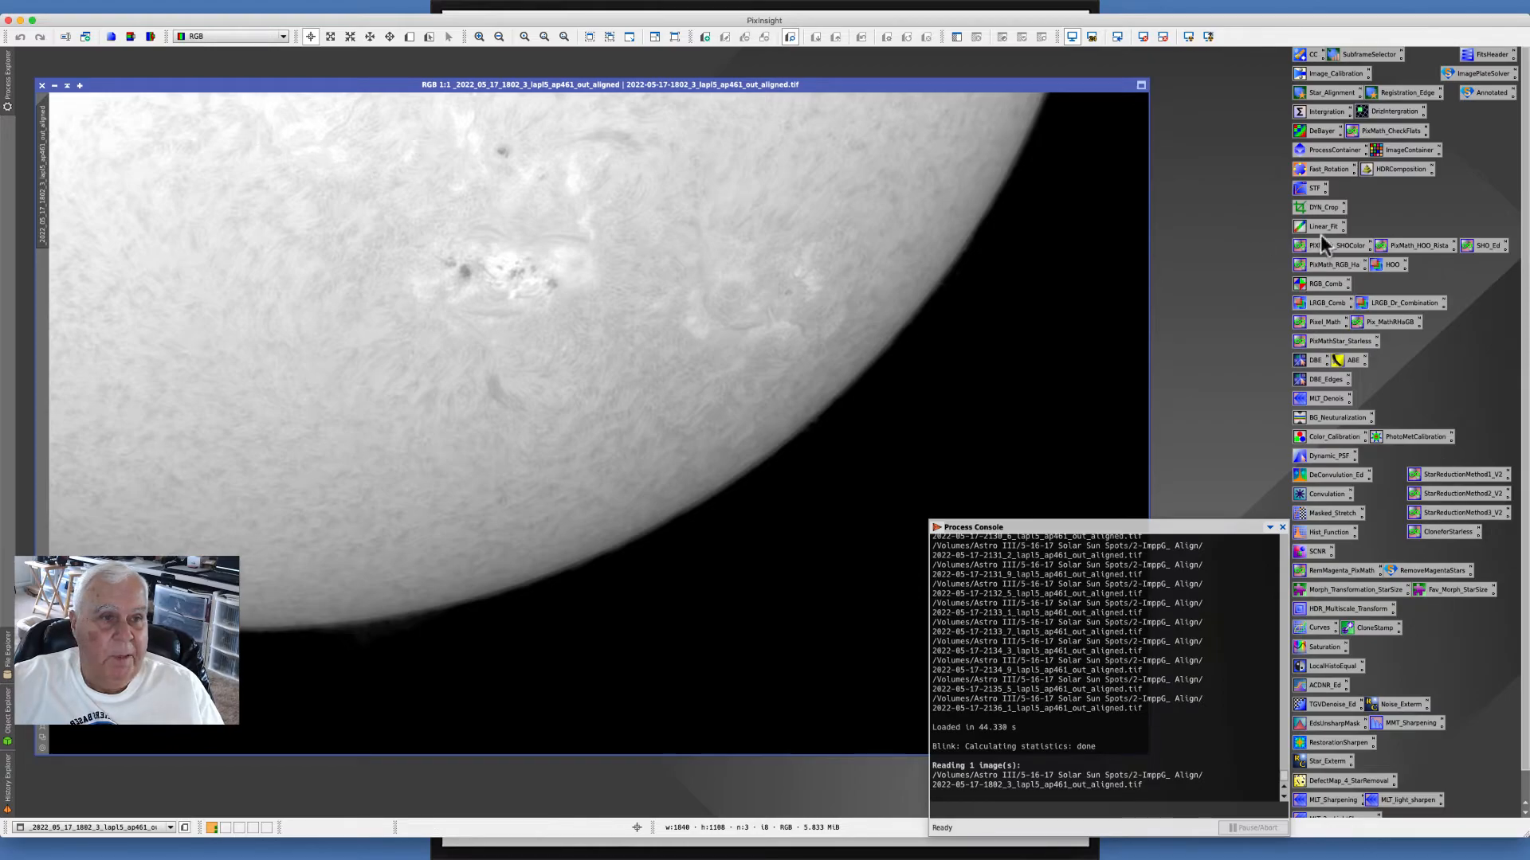
{"action": "double_click", "coordinate": [1319, 208]}
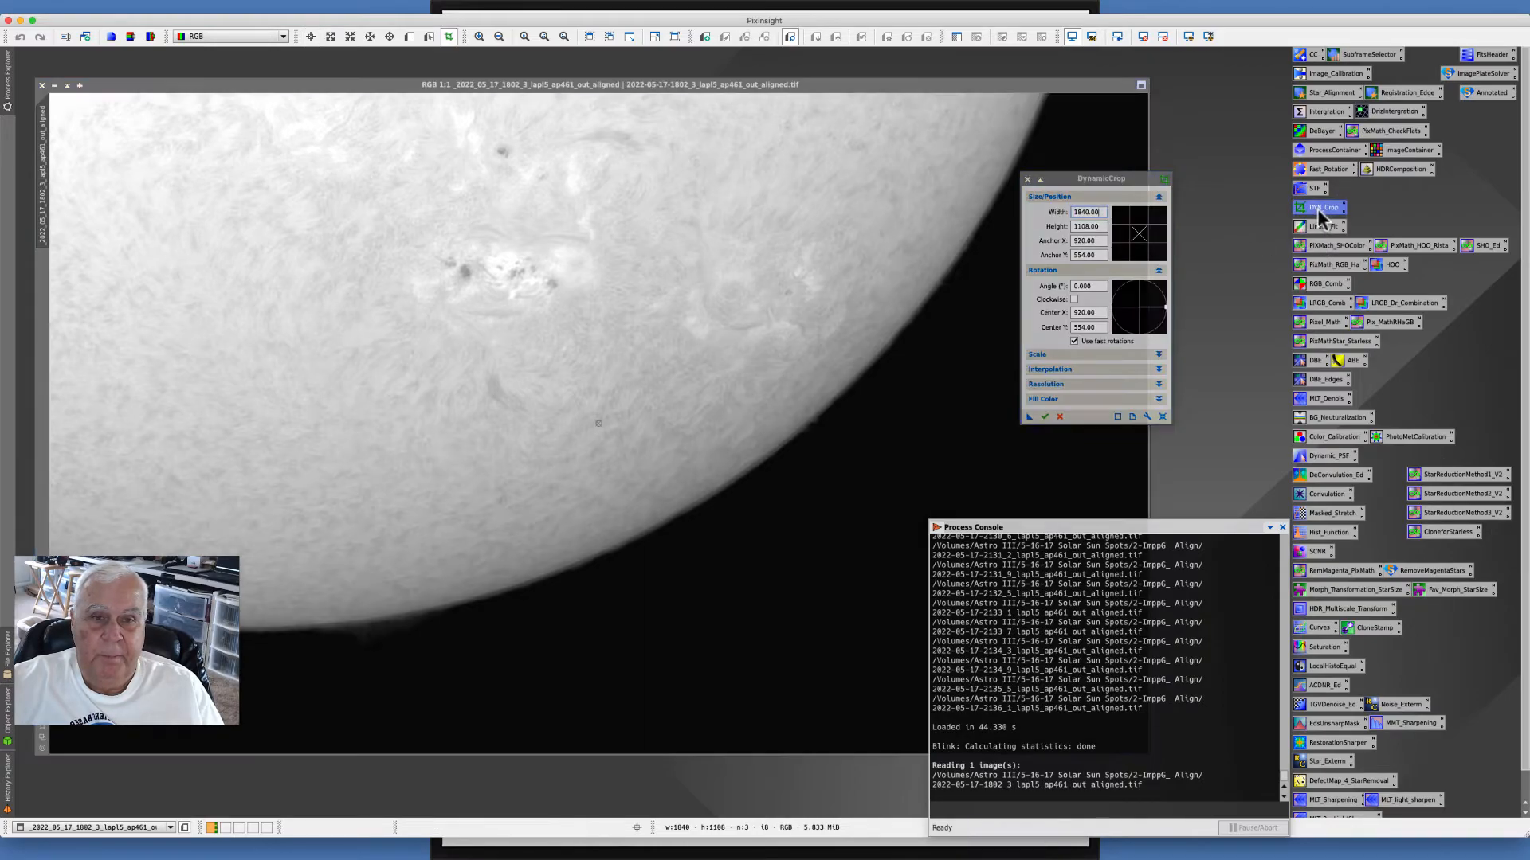
{"action": "left_click", "coordinate": [1161, 418]}
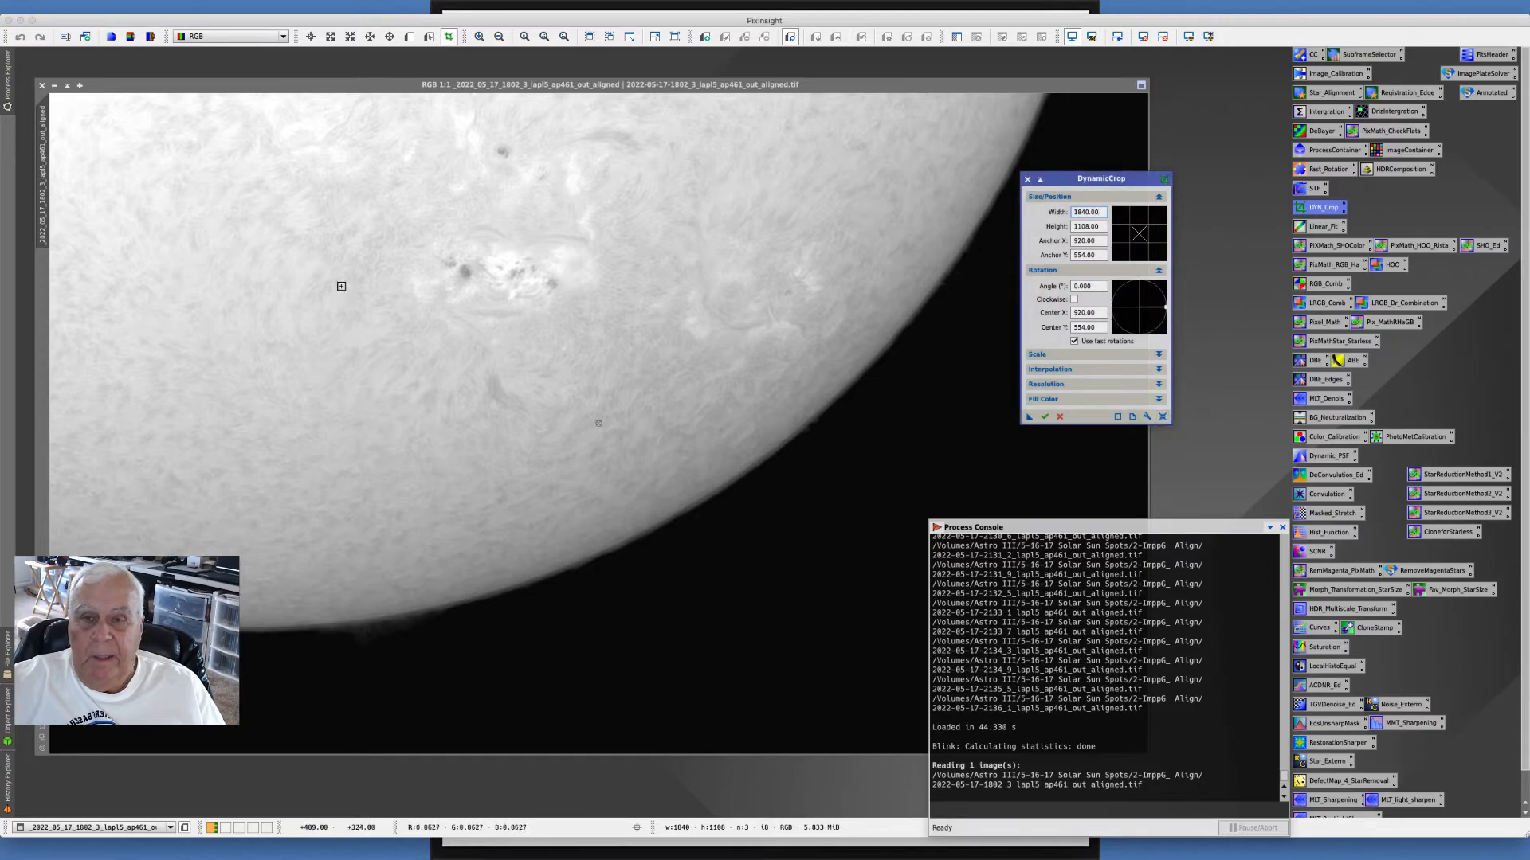
{"action": "left_click", "coordinate": [1142, 84]}
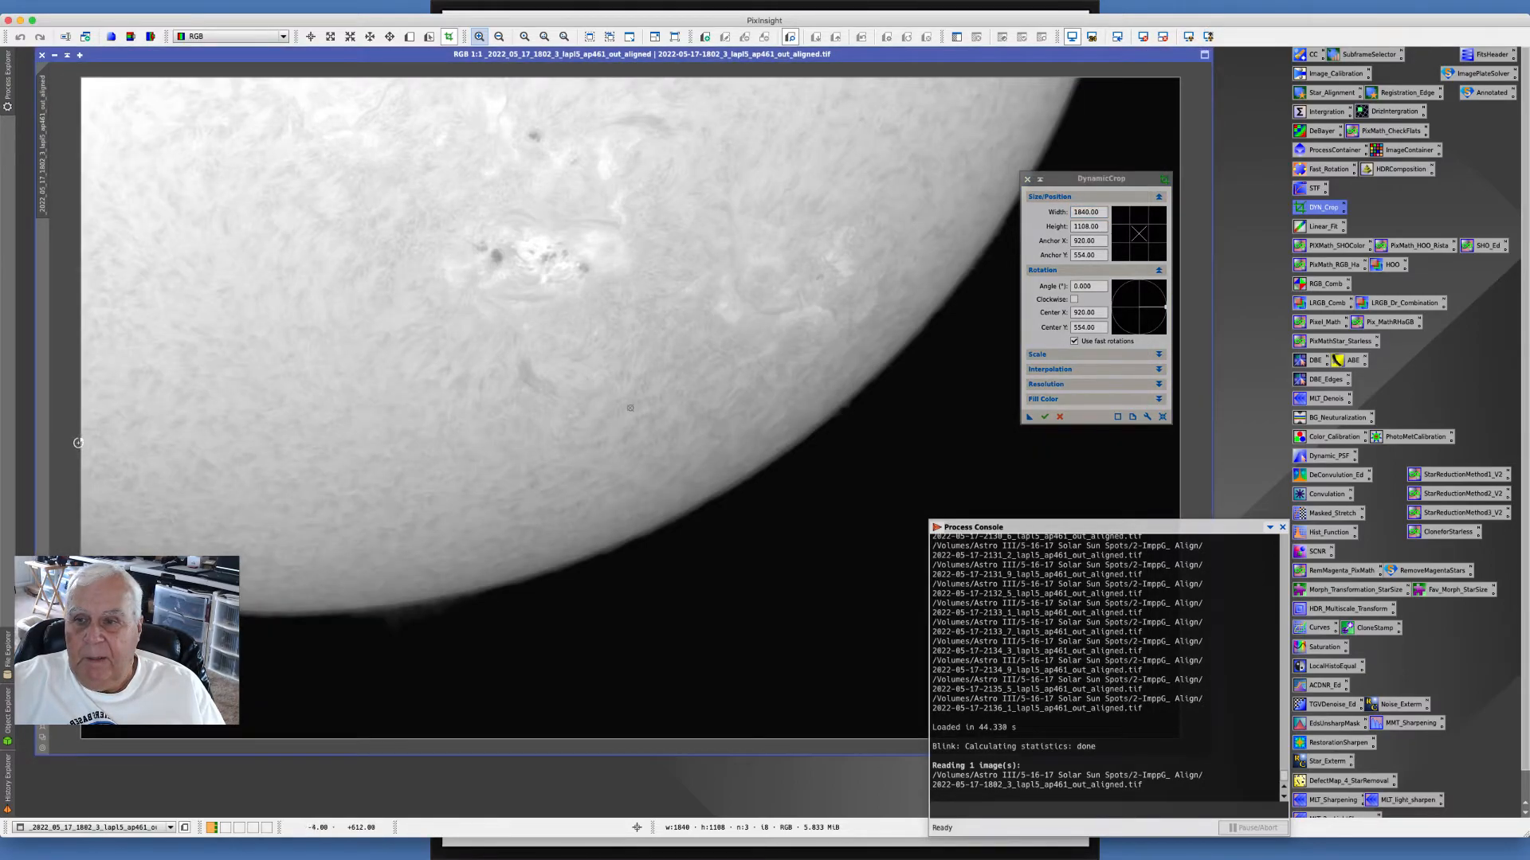
{"action": "left_click_drag", "start_coordinate": [78, 443], "coordinate": [284, 444]}
{"action": "left_click_drag", "start_coordinate": [574, 77], "coordinate": [573, 94]}
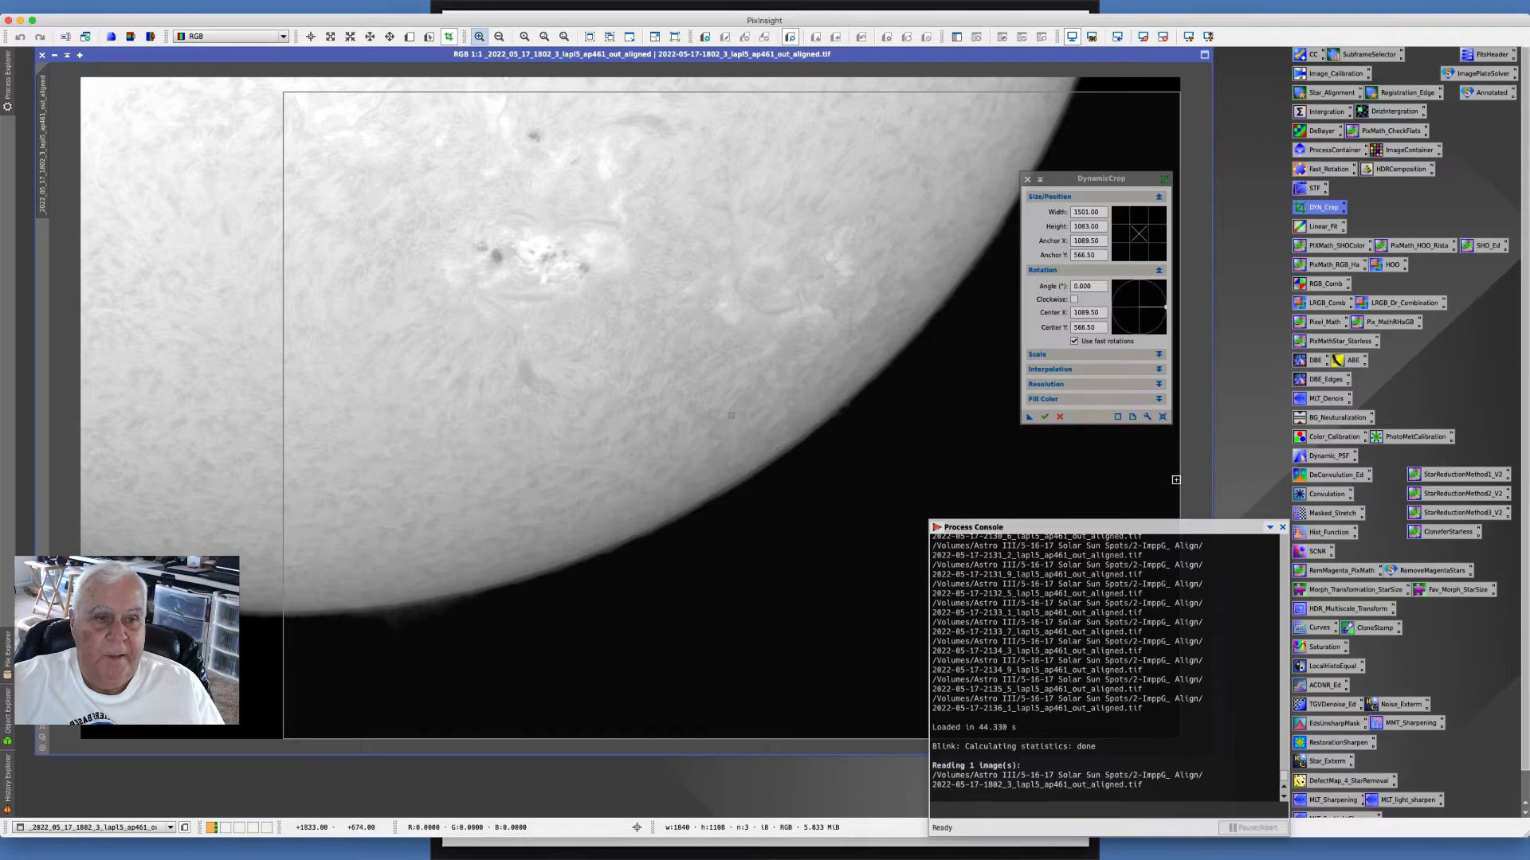
{"action": "left_click_drag", "start_coordinate": [1177, 480], "coordinate": [1005, 457]}
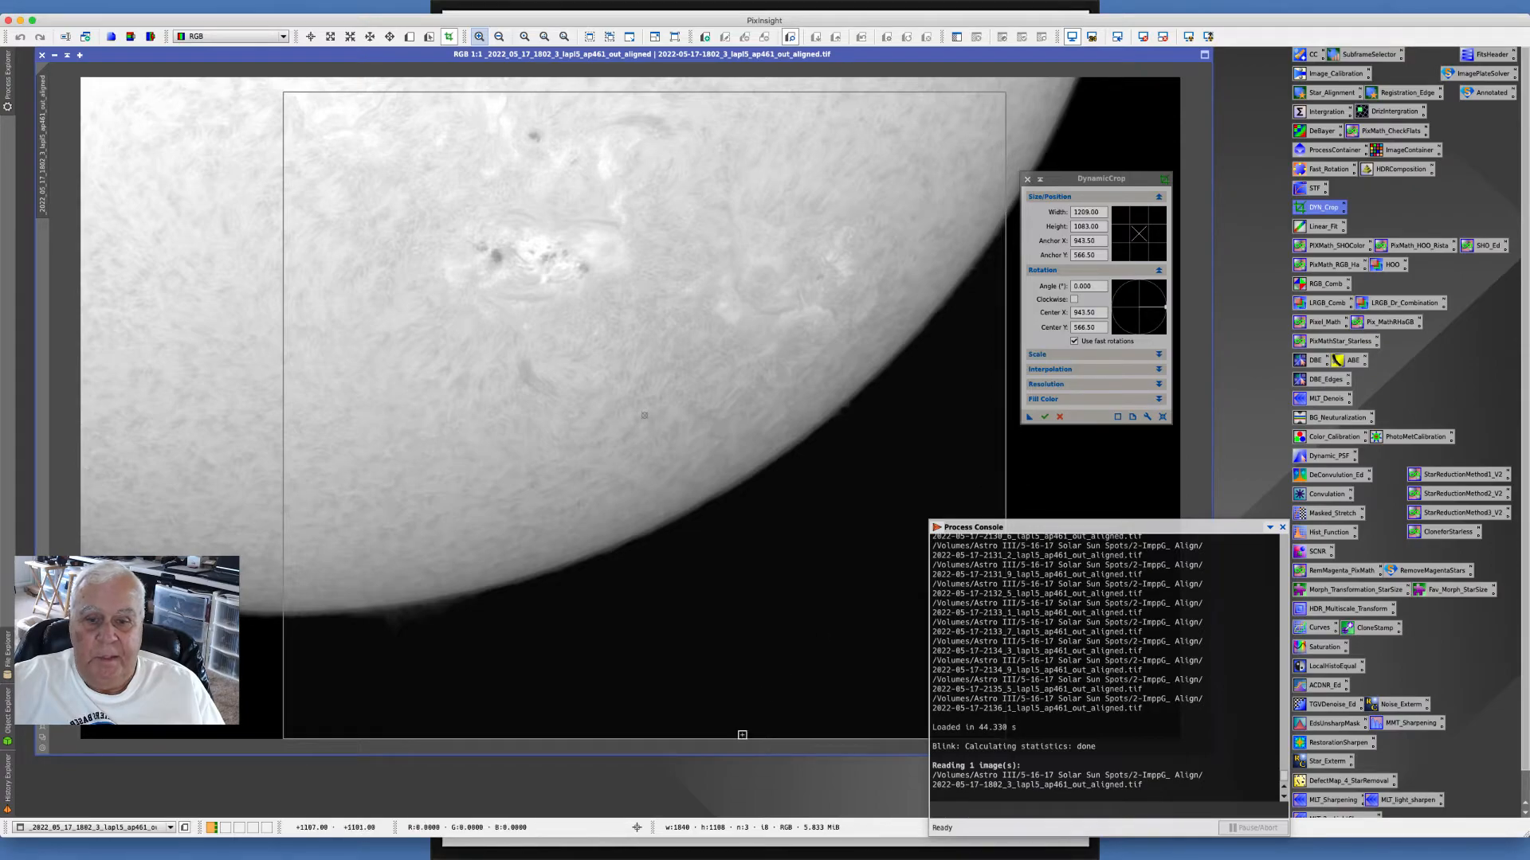
{"action": "left_click_drag", "start_coordinate": [729, 738], "coordinate": [728, 615]}
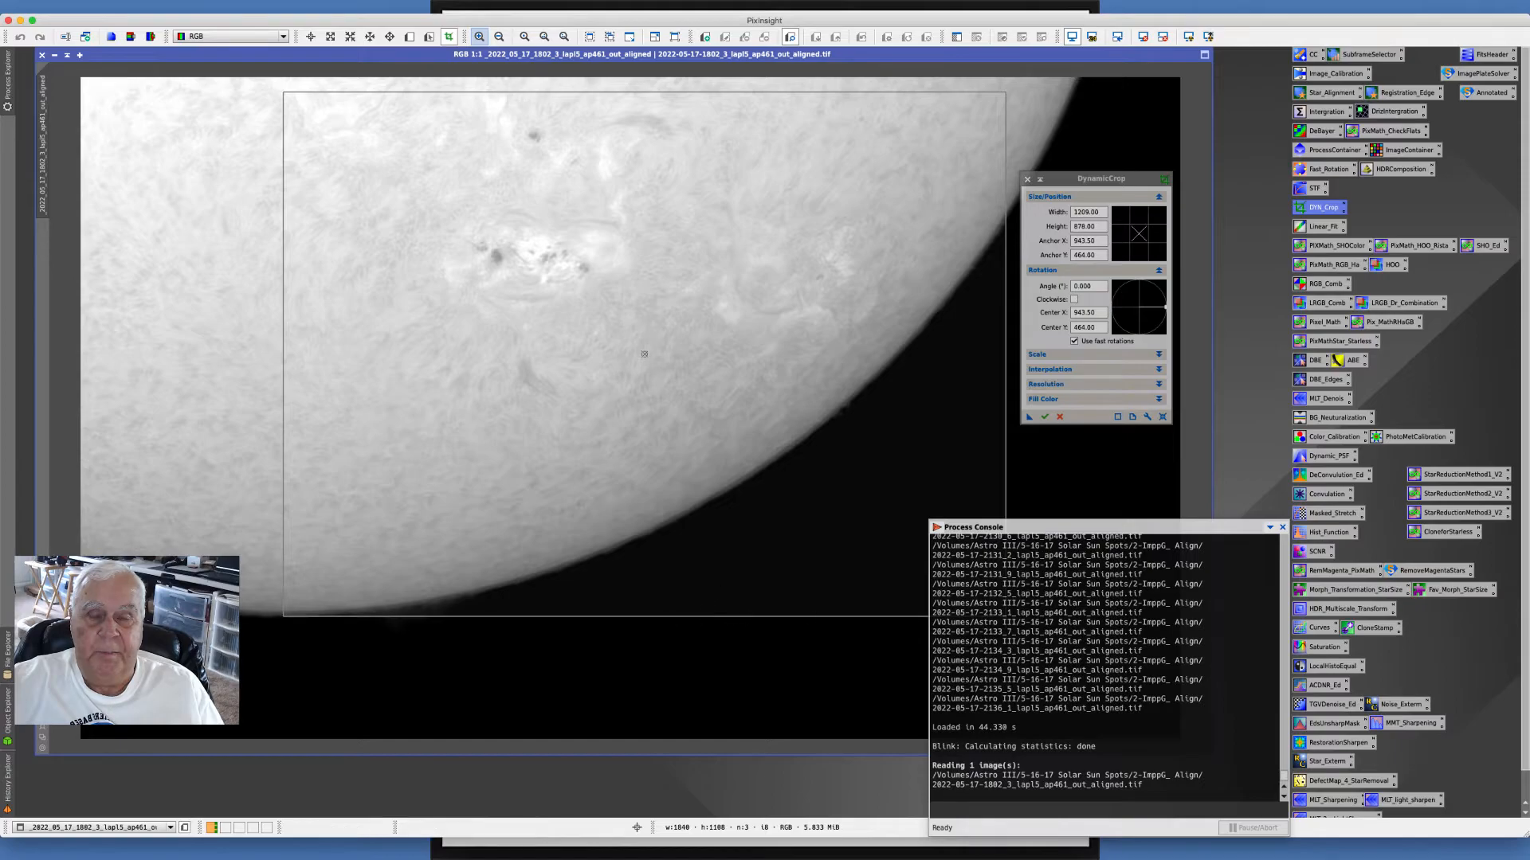
{"action": "left_click", "coordinate": [1044, 416]}
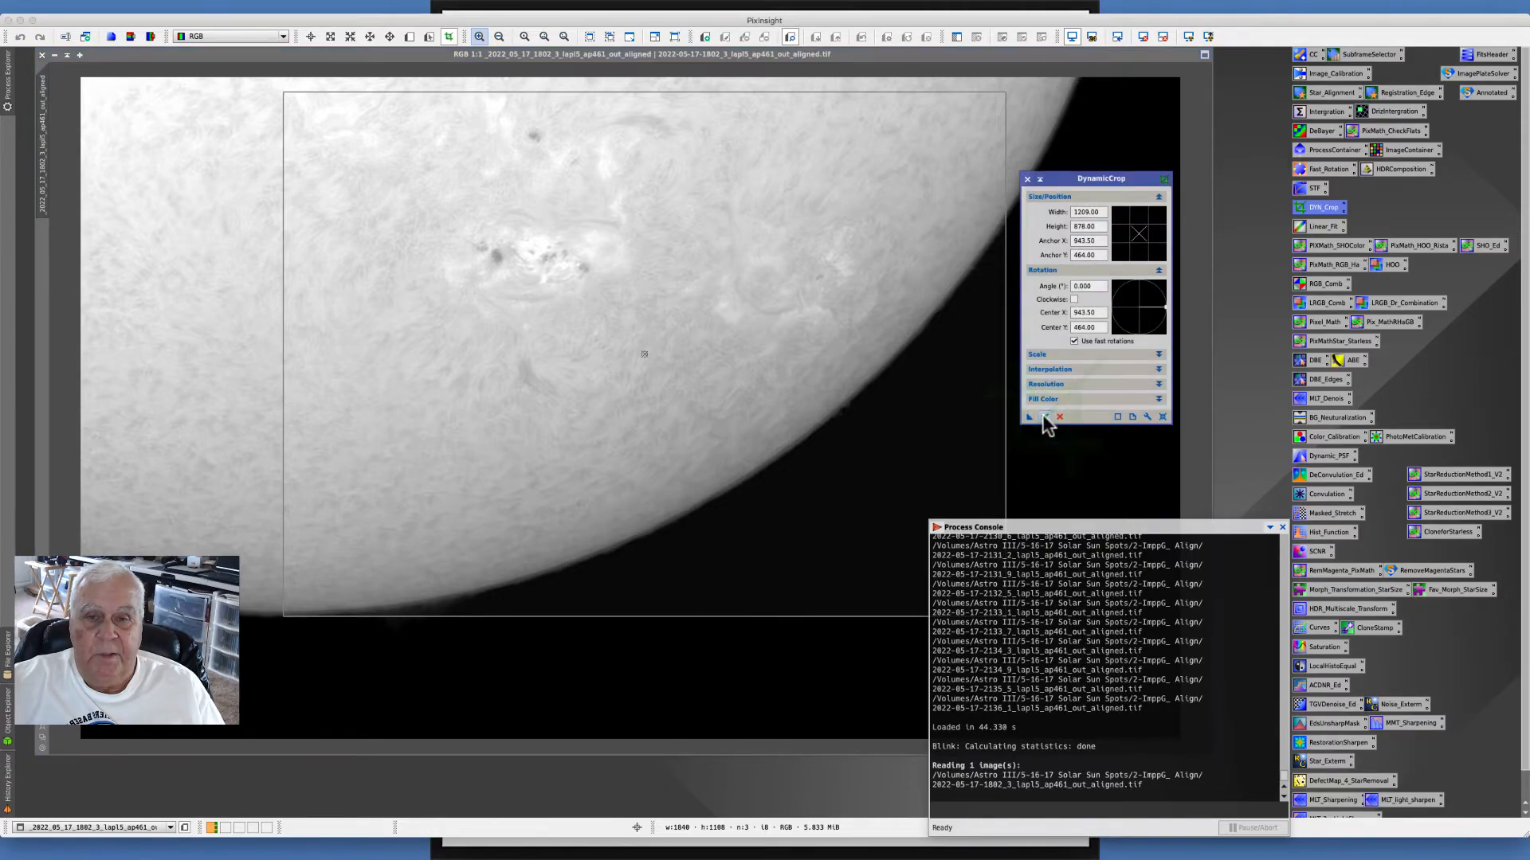
{"action": "left_click", "coordinate": [1028, 180]}
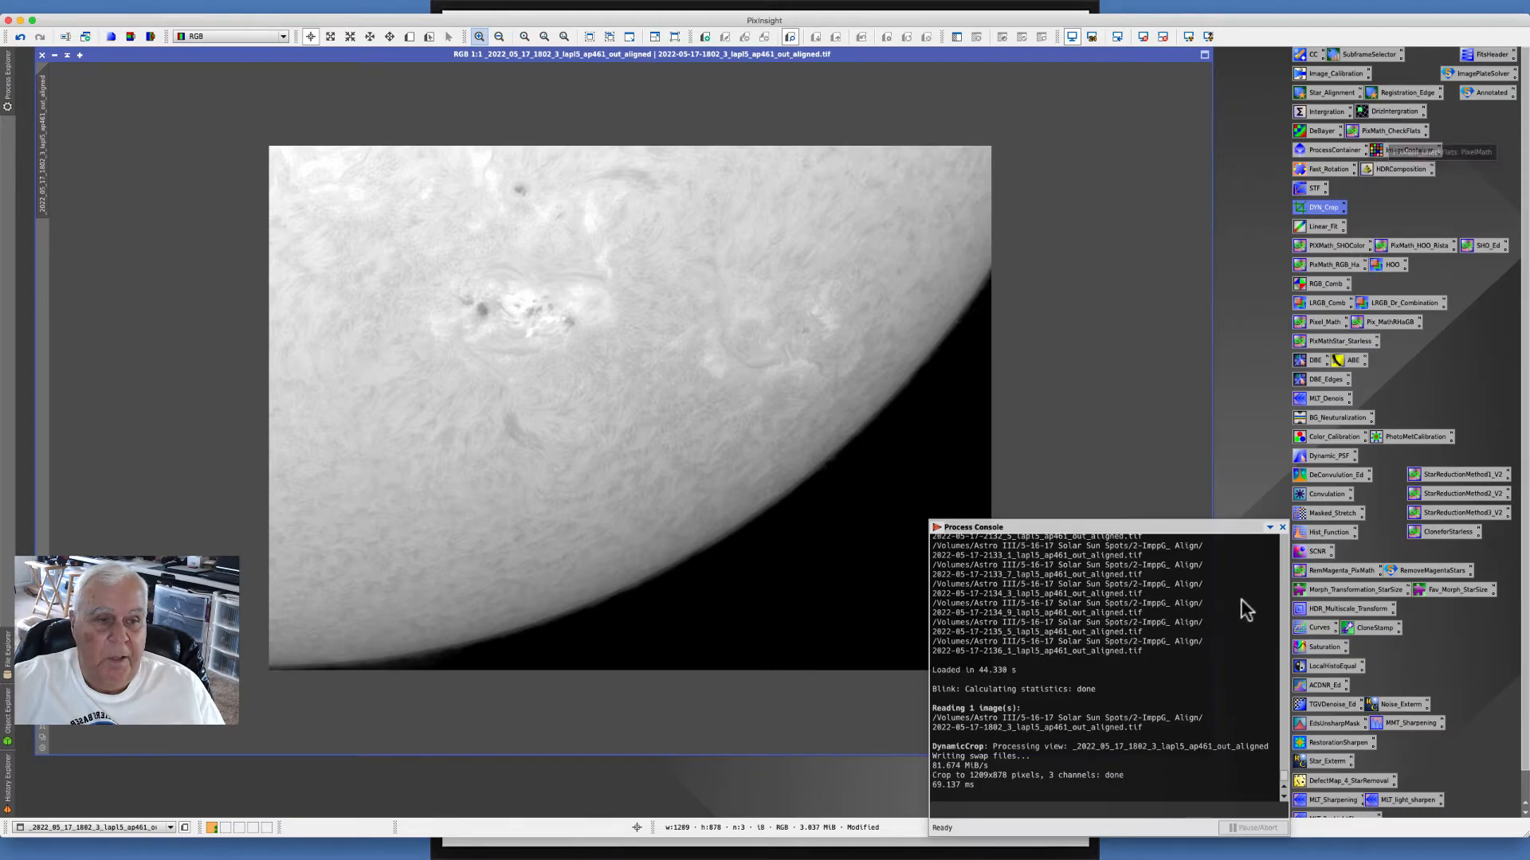
- Open CurvesTransformation and turn on its real-time preview of the cropped image
{"action": "double_click", "coordinate": [1321, 626]}
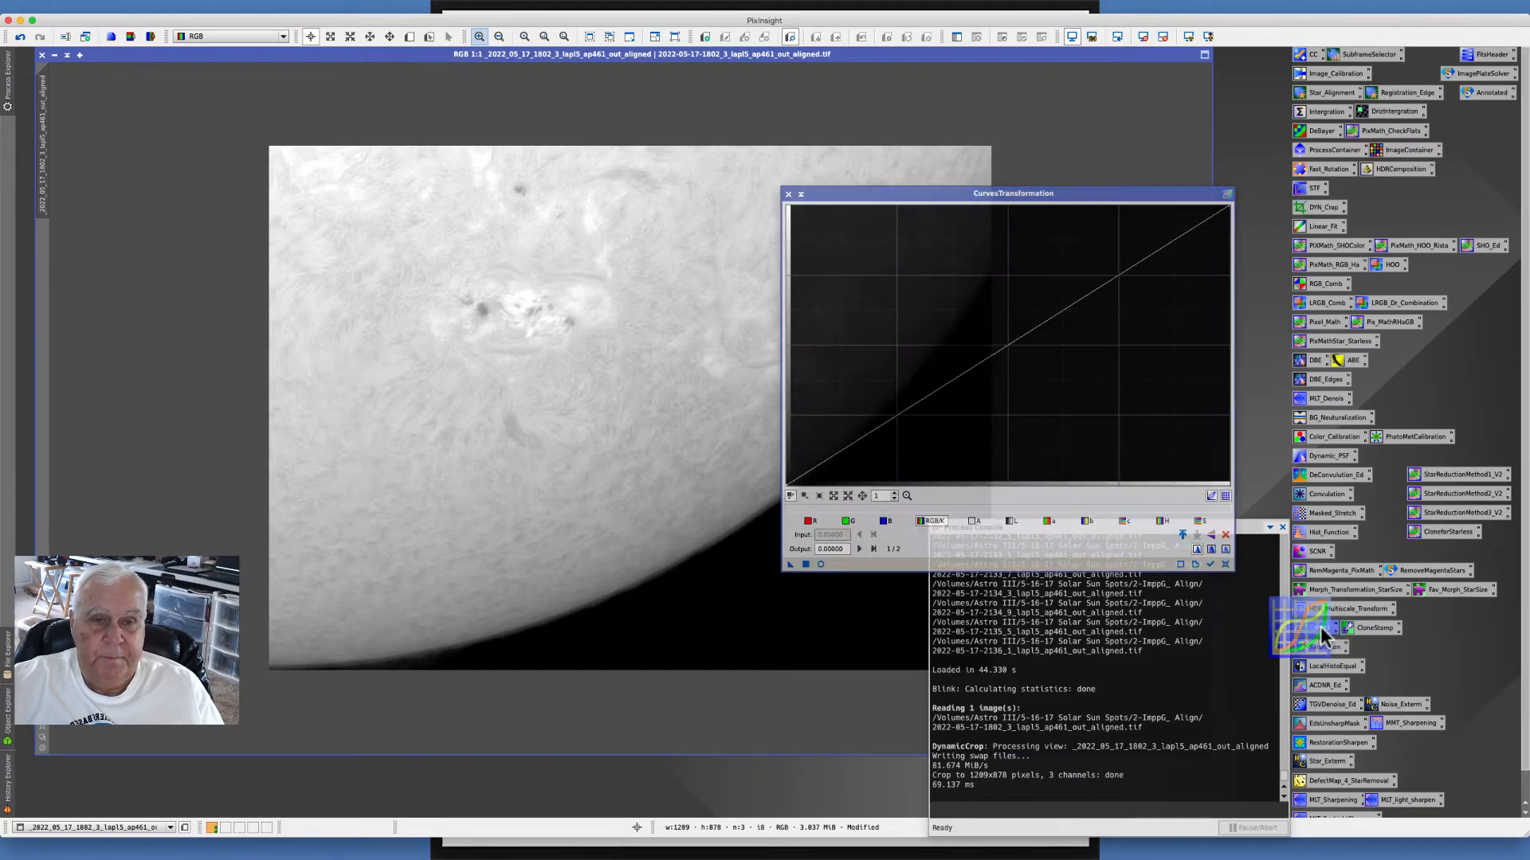
{"action": "left_click_drag", "start_coordinate": [873, 177], "coordinate": [894, 153]}
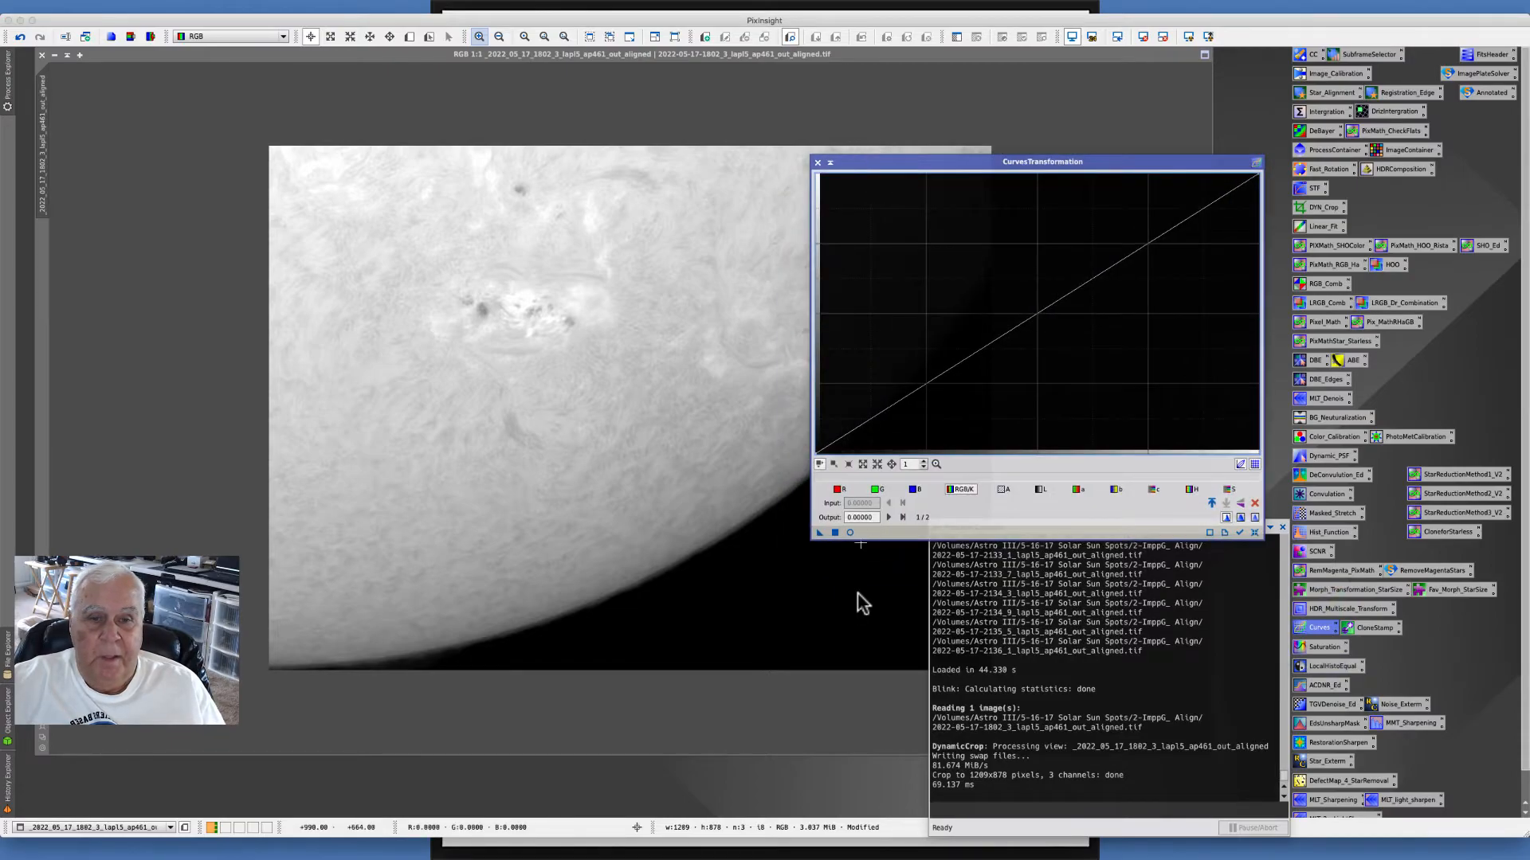
{"action": "left_click", "coordinate": [849, 532]}
{"action": "left_click_drag", "start_coordinate": [859, 157], "coordinate": [885, 143]}
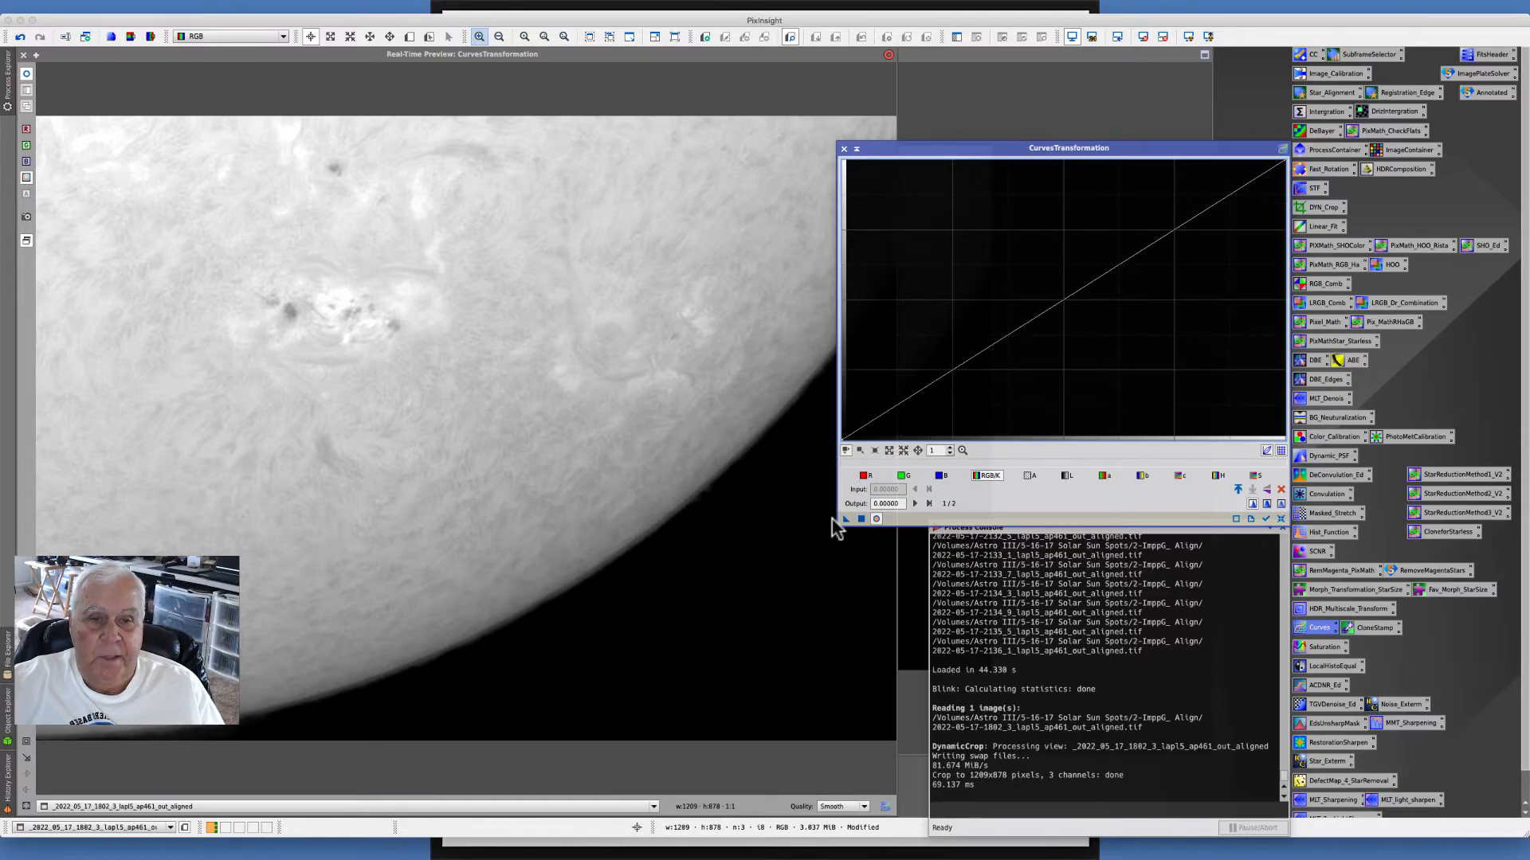
{"action": "left_click", "coordinate": [868, 475]}
{"action": "left_click_drag", "start_coordinate": [1041, 311], "coordinate": [991, 280]}
{"action": "left_click", "coordinate": [902, 476]}
{"action": "left_click_drag", "start_coordinate": [1103, 338], "coordinate": [1109, 344]}
{"action": "left_click", "coordinate": [941, 476]}
{"action": "left_click_drag", "start_coordinate": [1062, 298], "coordinate": [1093, 323]}
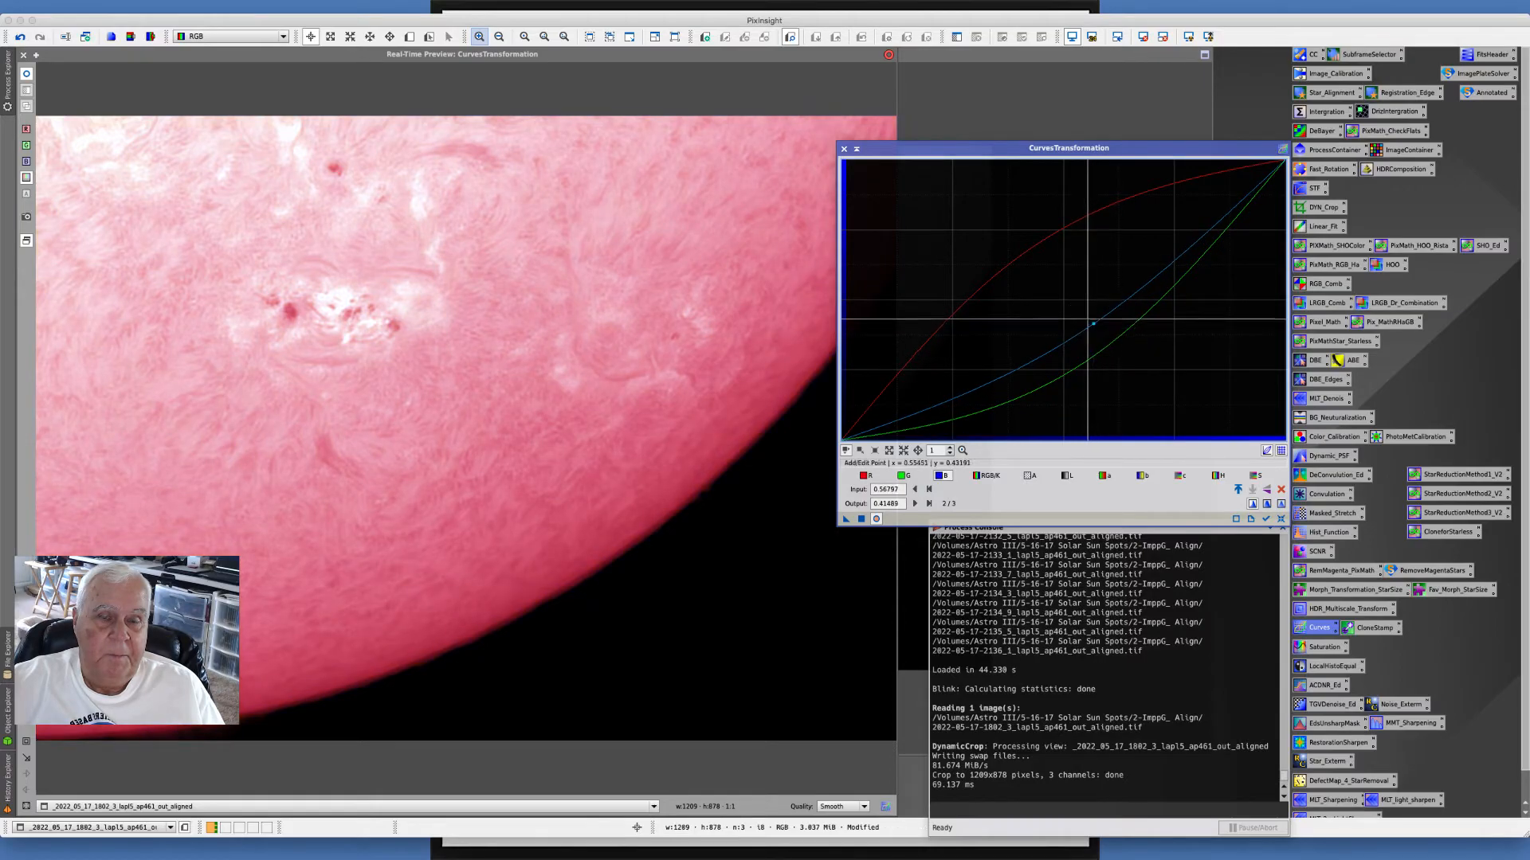
{"action": "left_click", "coordinate": [862, 476]}
{"action": "left_click", "coordinate": [986, 280]}
{"action": "mouse_move", "coordinate": [987, 281]}
{"action": "left_mouse_down"}
{"action": "mouse_move", "coordinate": [997, 294]}
{"action": "mouse_move", "coordinate": [956, 263]}
{"action": "mouse_move", "coordinate": [987, 280]}
{"action": "left_mouse_up"}
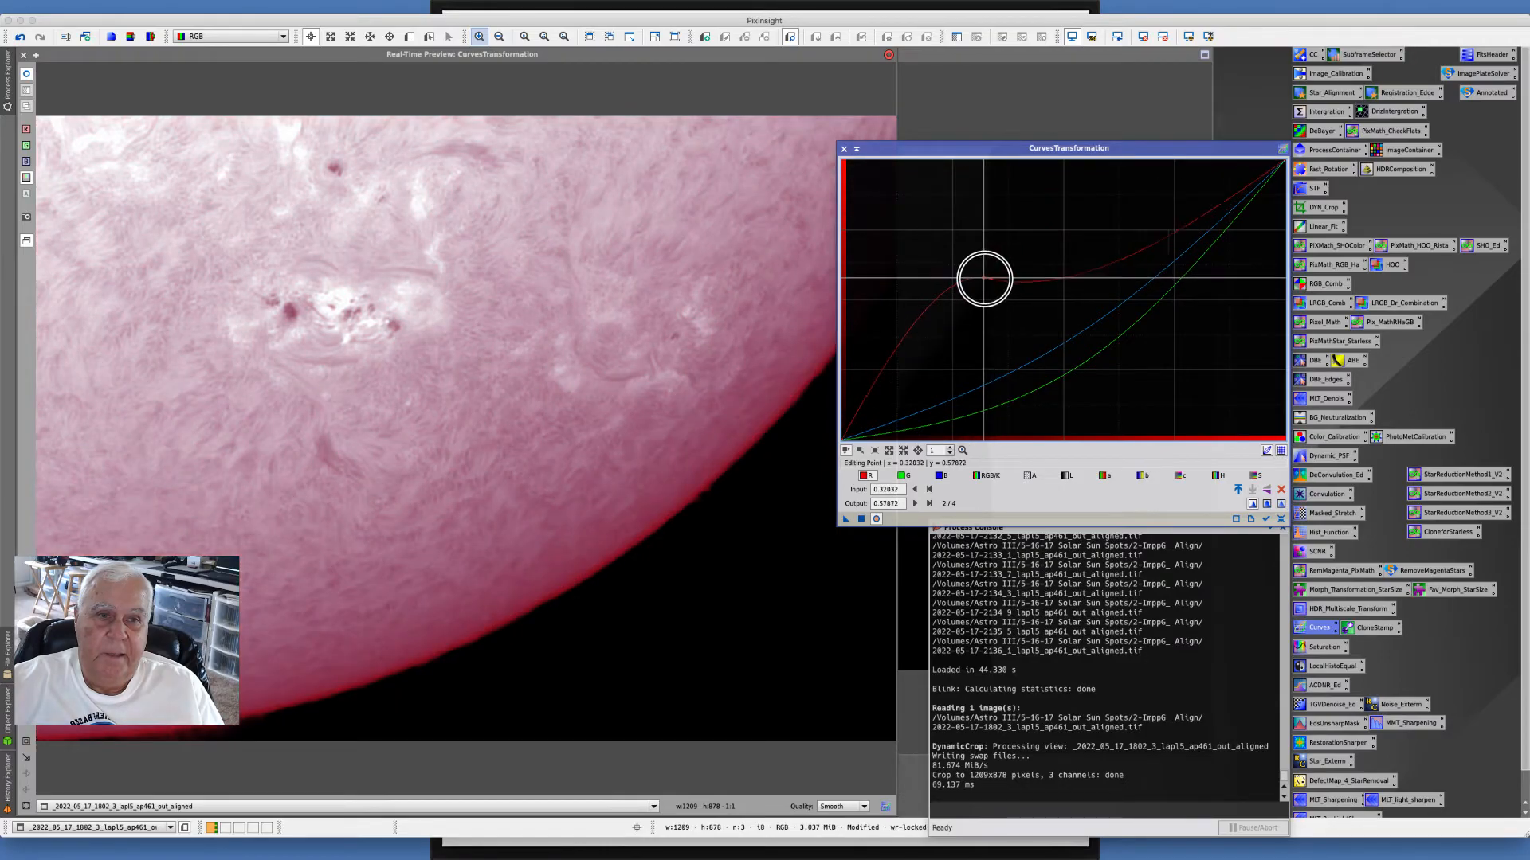
{"action": "left_click", "coordinate": [1280, 518]}
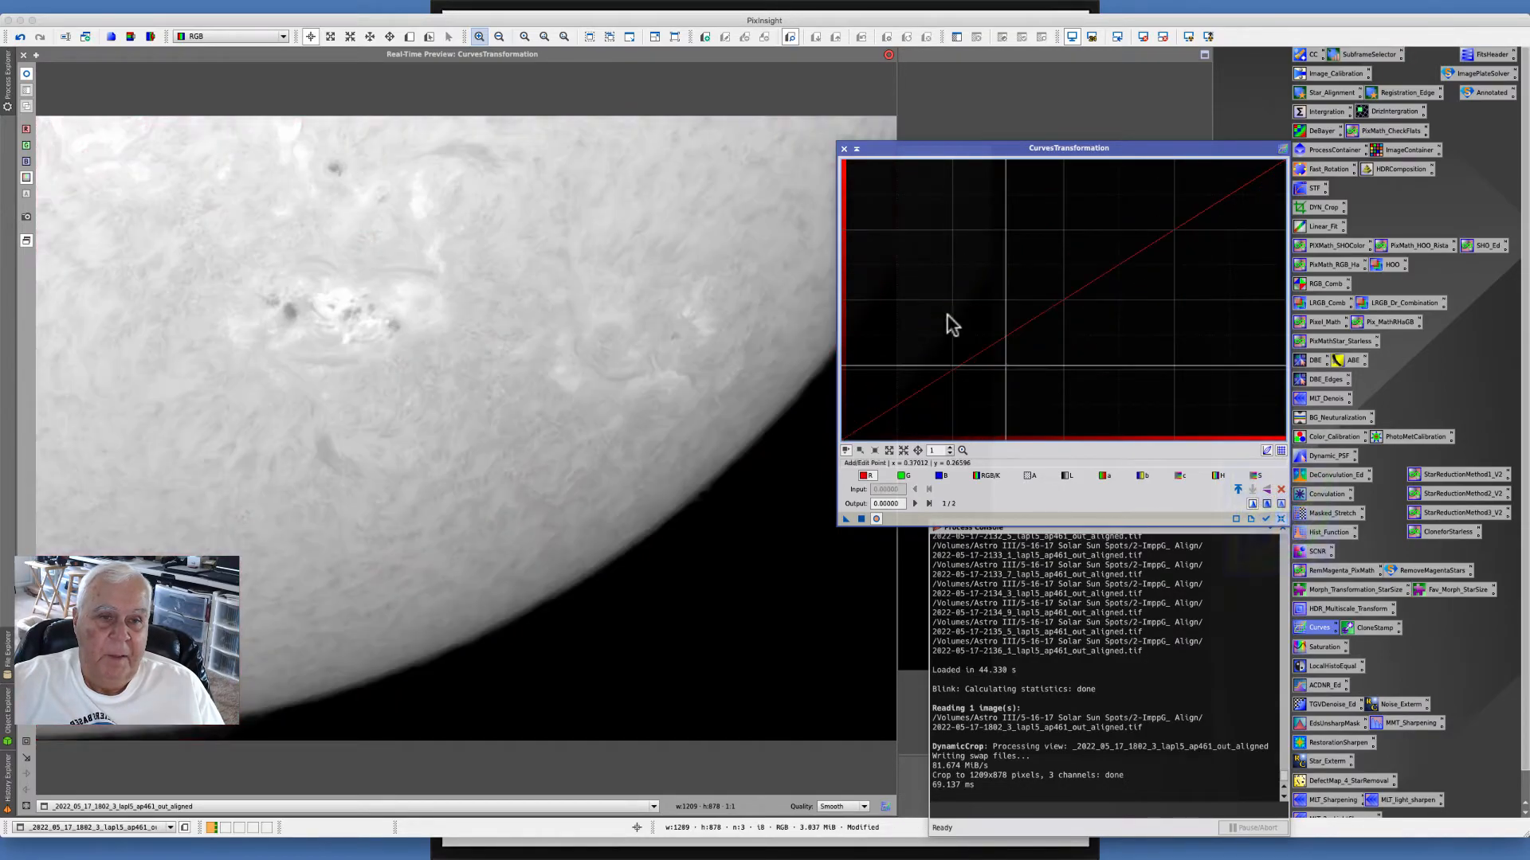
- Raise the red curve and lower the green and blue curves for an orange tint, then apply the curves to the image
{"action": "left_click_drag", "start_coordinate": [1061, 300], "coordinate": [1021, 282]}
{"action": "left_click", "coordinate": [902, 476]}
{"action": "left_click", "coordinate": [1036, 314]}
{"action": "left_click_drag", "start_coordinate": [1037, 314], "coordinate": [1094, 361]}
{"action": "left_click", "coordinate": [940, 477]}
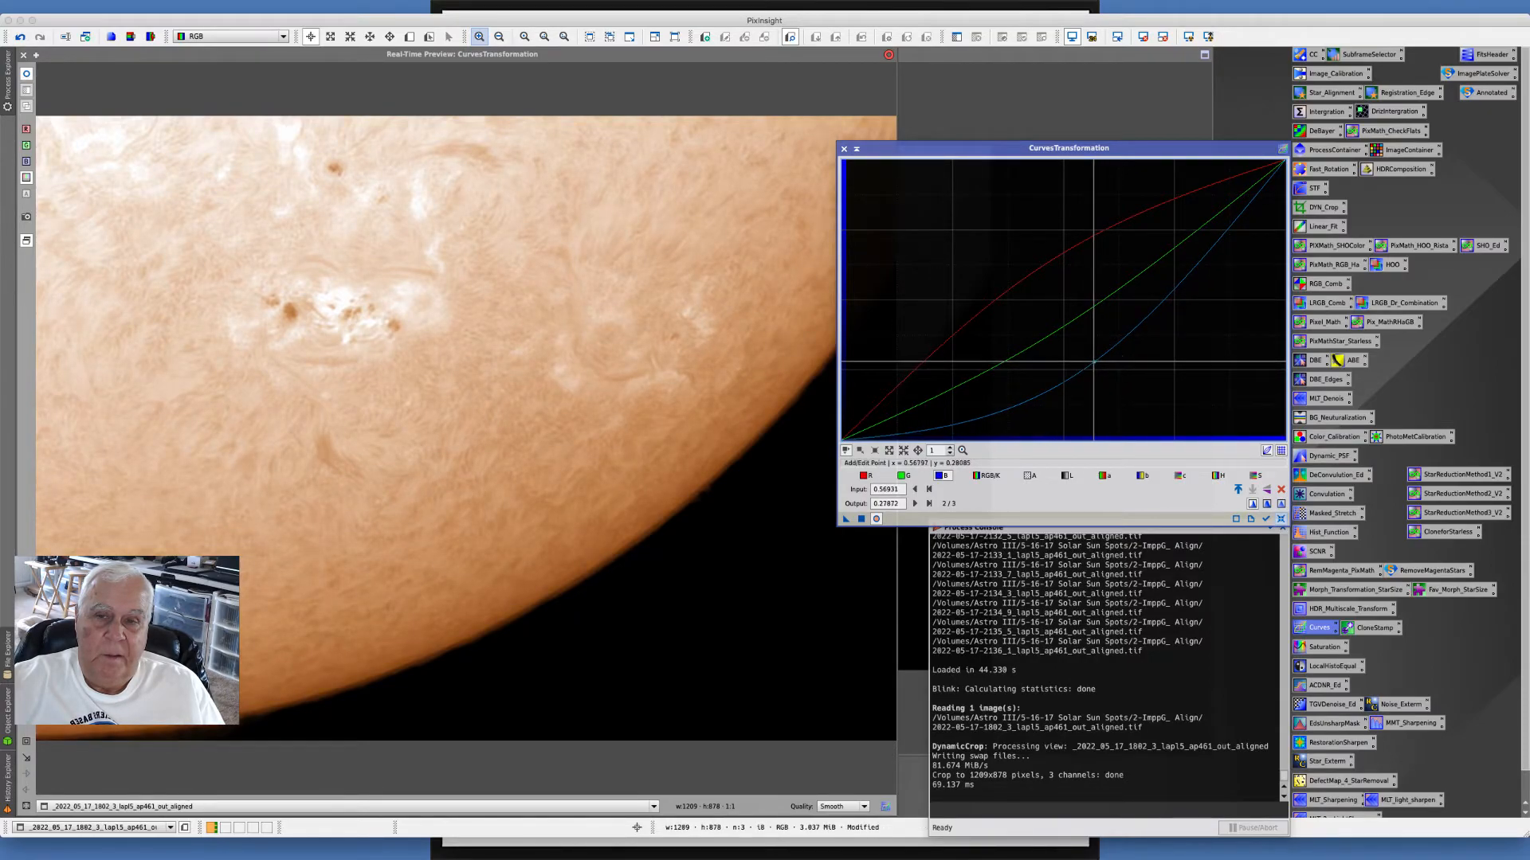
{"action": "left_click", "coordinate": [861, 520]}
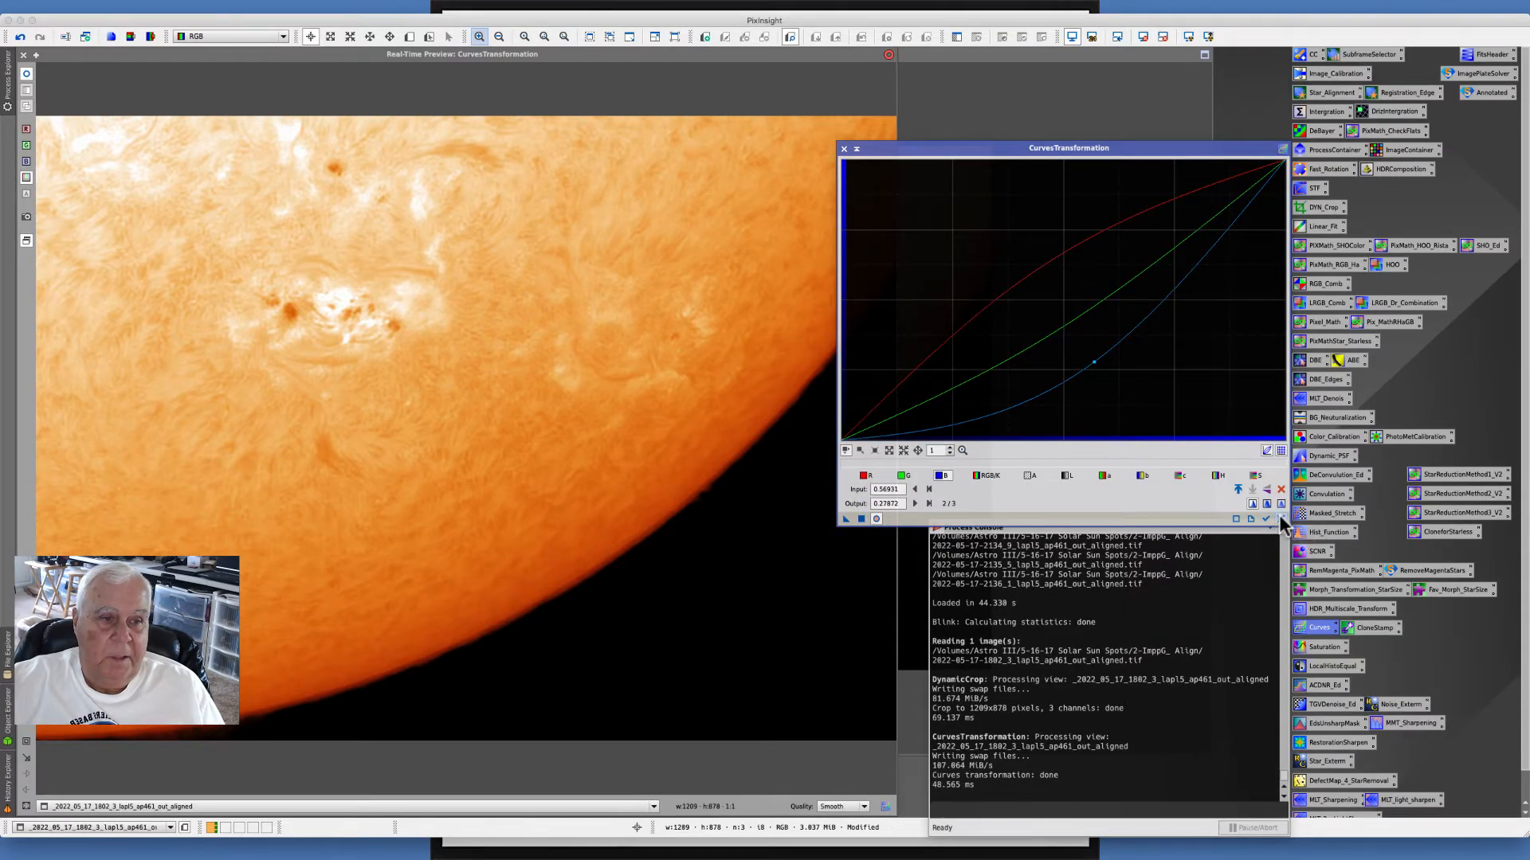
- Reset the curves, bend the combined RGB/K curve downward to darken the midtones, and apply it to the image
{"action": "left_click", "coordinate": [1281, 519]}
{"action": "left_click", "coordinate": [976, 478]}
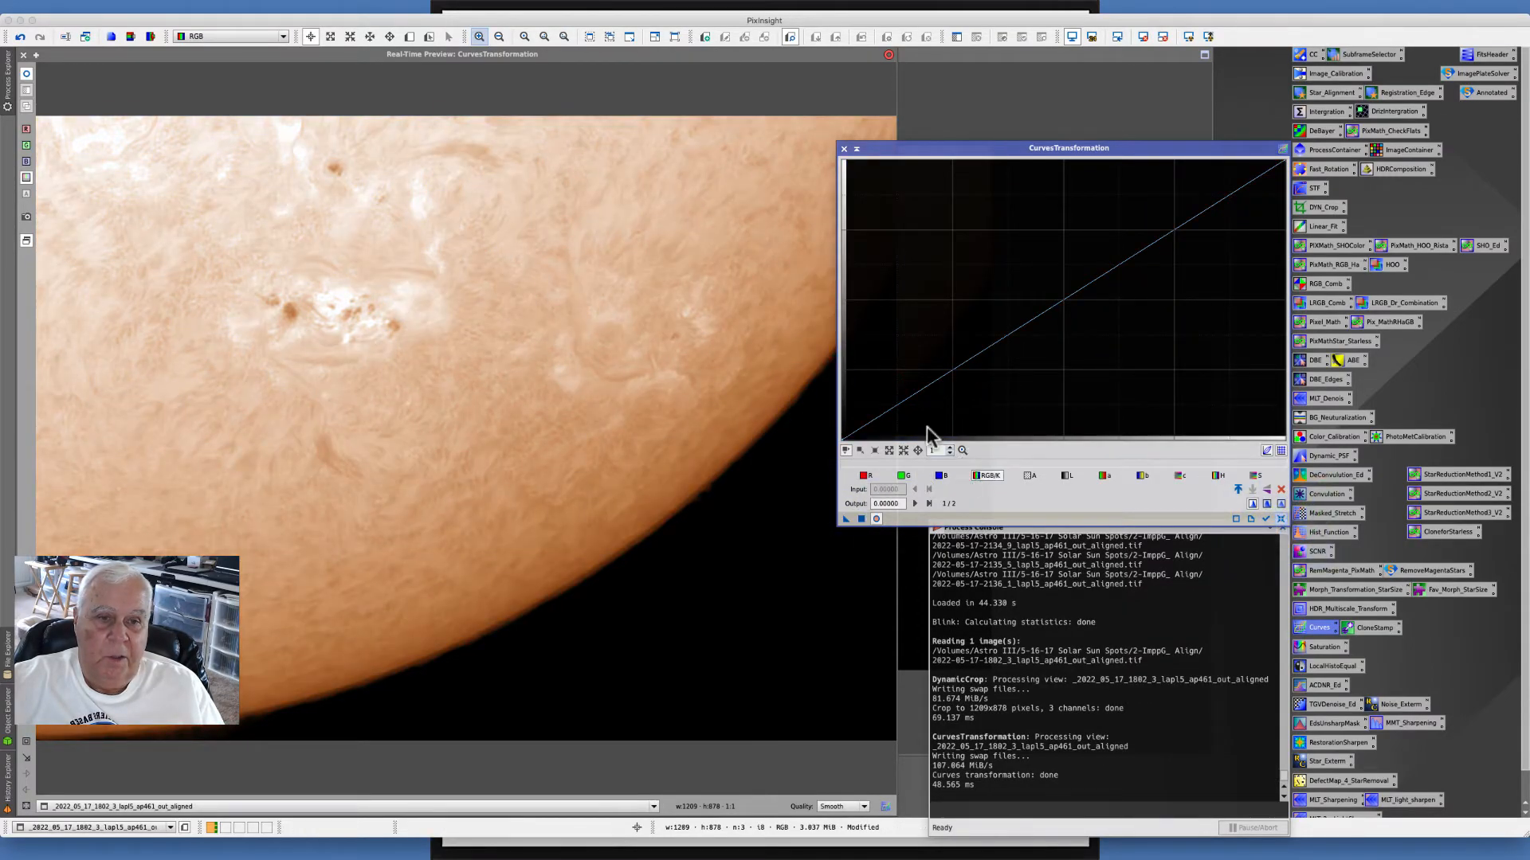
{"action": "left_click_drag", "start_coordinate": [908, 396], "coordinate": [921, 409]}
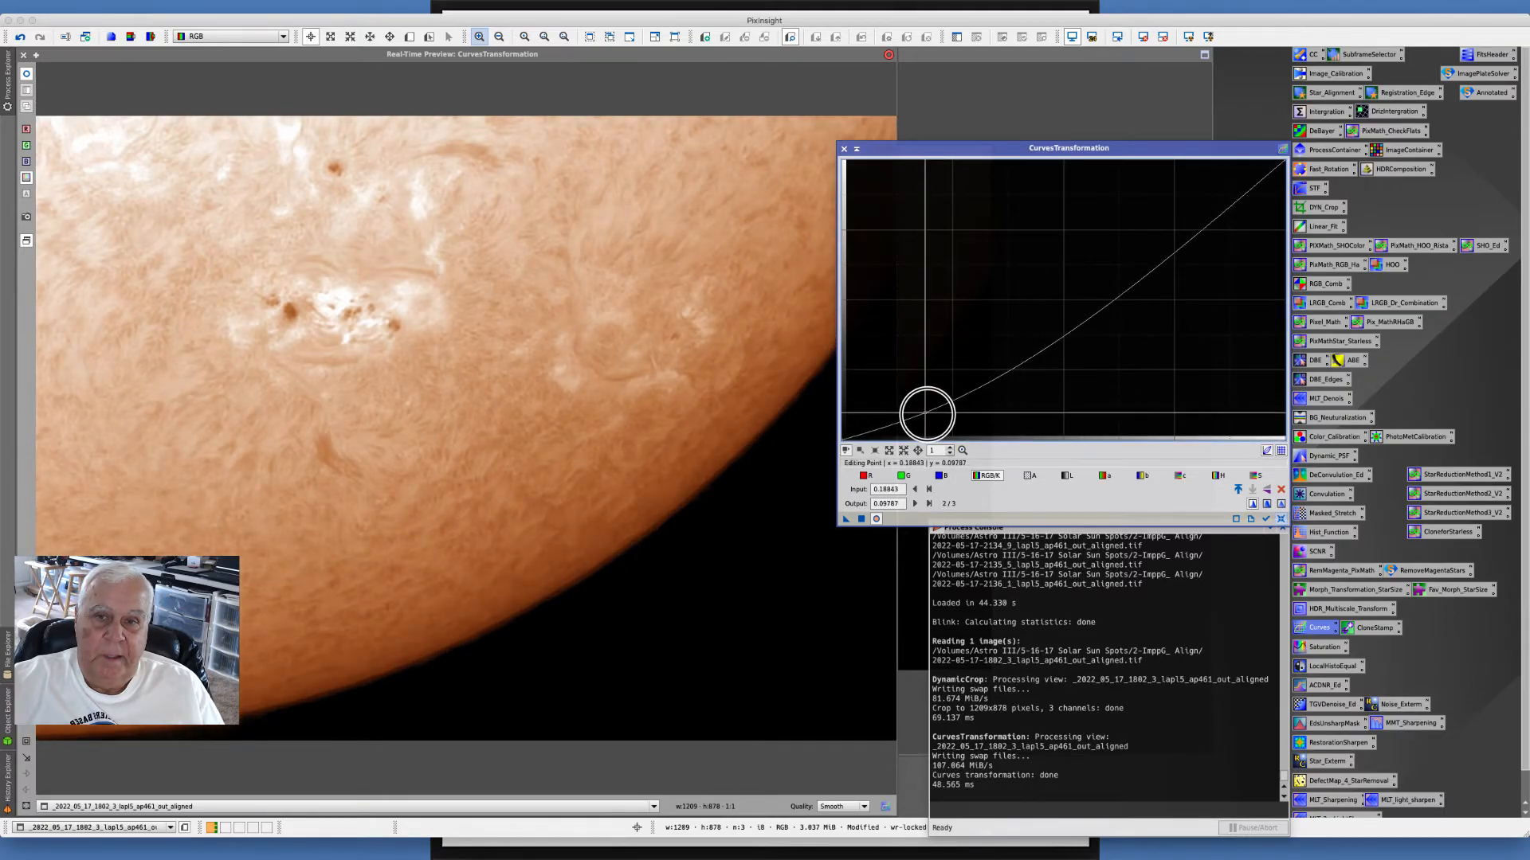
{"action": "left_click", "coordinate": [1117, 298]}
{"action": "mouse_move", "coordinate": [1117, 298]}
{"action": "left_mouse_down"}
{"action": "mouse_move", "coordinate": [1107, 283]}
{"action": "mouse_move", "coordinate": [1130, 306]}
{"action": "left_mouse_up"}
{"action": "left_click_drag", "start_coordinate": [1130, 305], "coordinate": [1166, 266]}
{"action": "left_click_drag", "start_coordinate": [928, 415], "coordinate": [926, 410]}
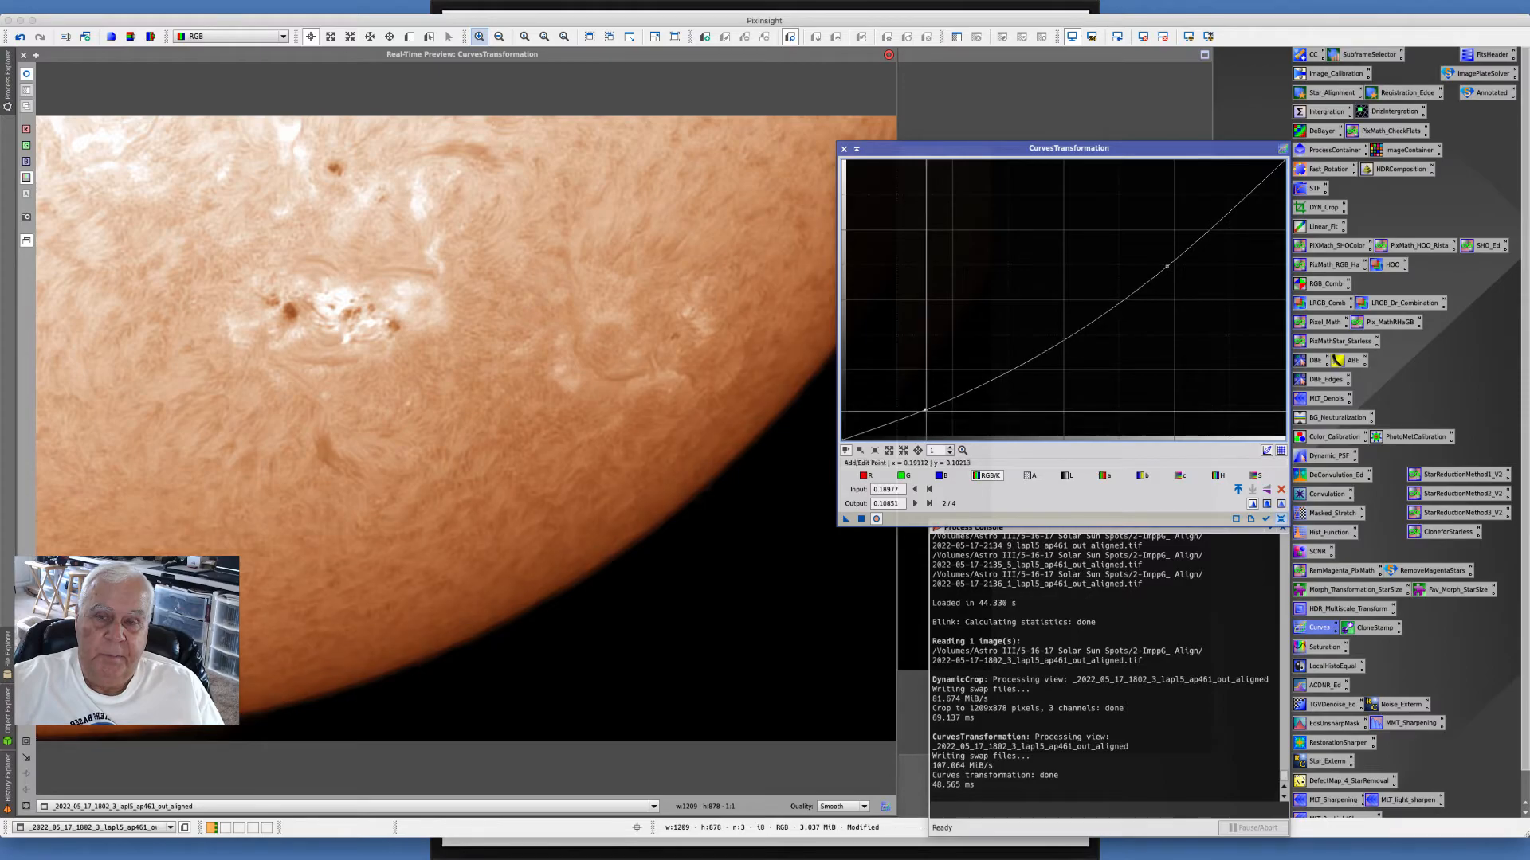
{"action": "left_click", "coordinate": [861, 519]}
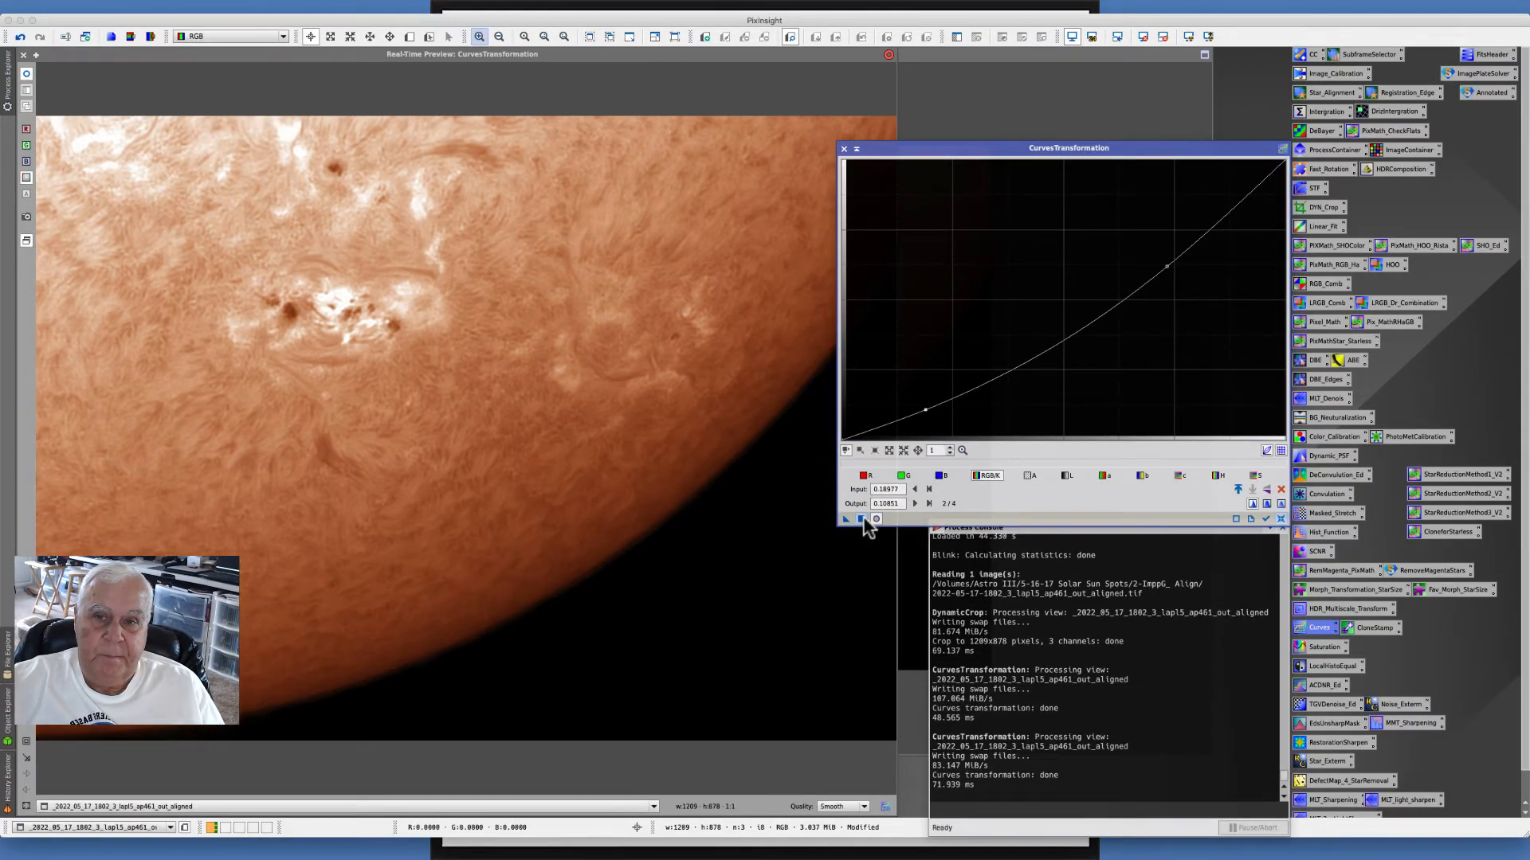
- Reset the curves, raise the saturation curve, apply it, and close CurvesTransformation and the real-time preview
{"action": "left_click_drag", "start_coordinate": [1289, 524], "coordinate": [1287, 523]}
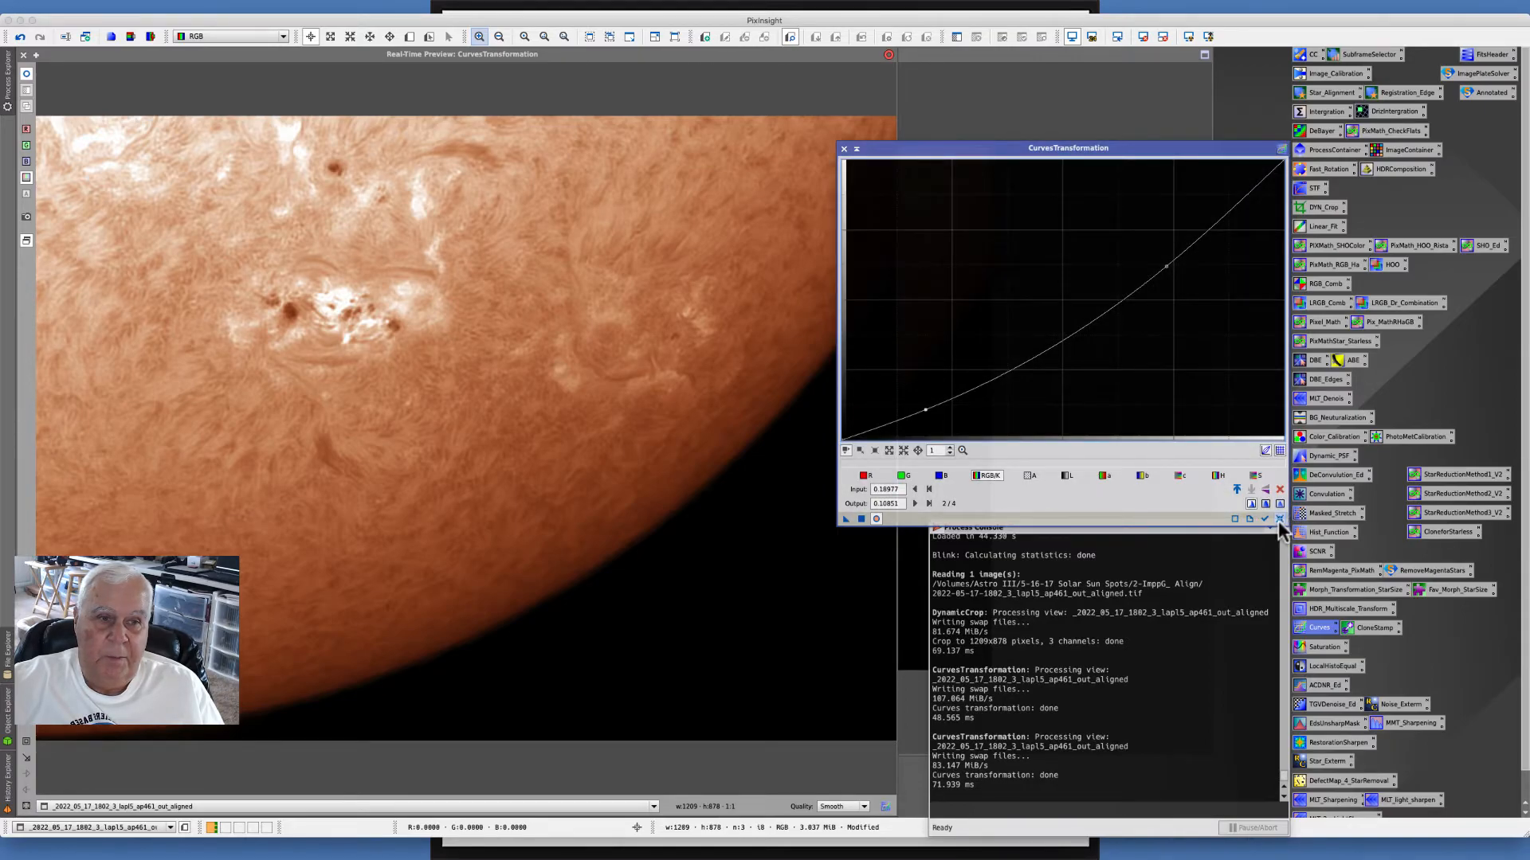
{"action": "left_click", "coordinate": [1279, 519]}
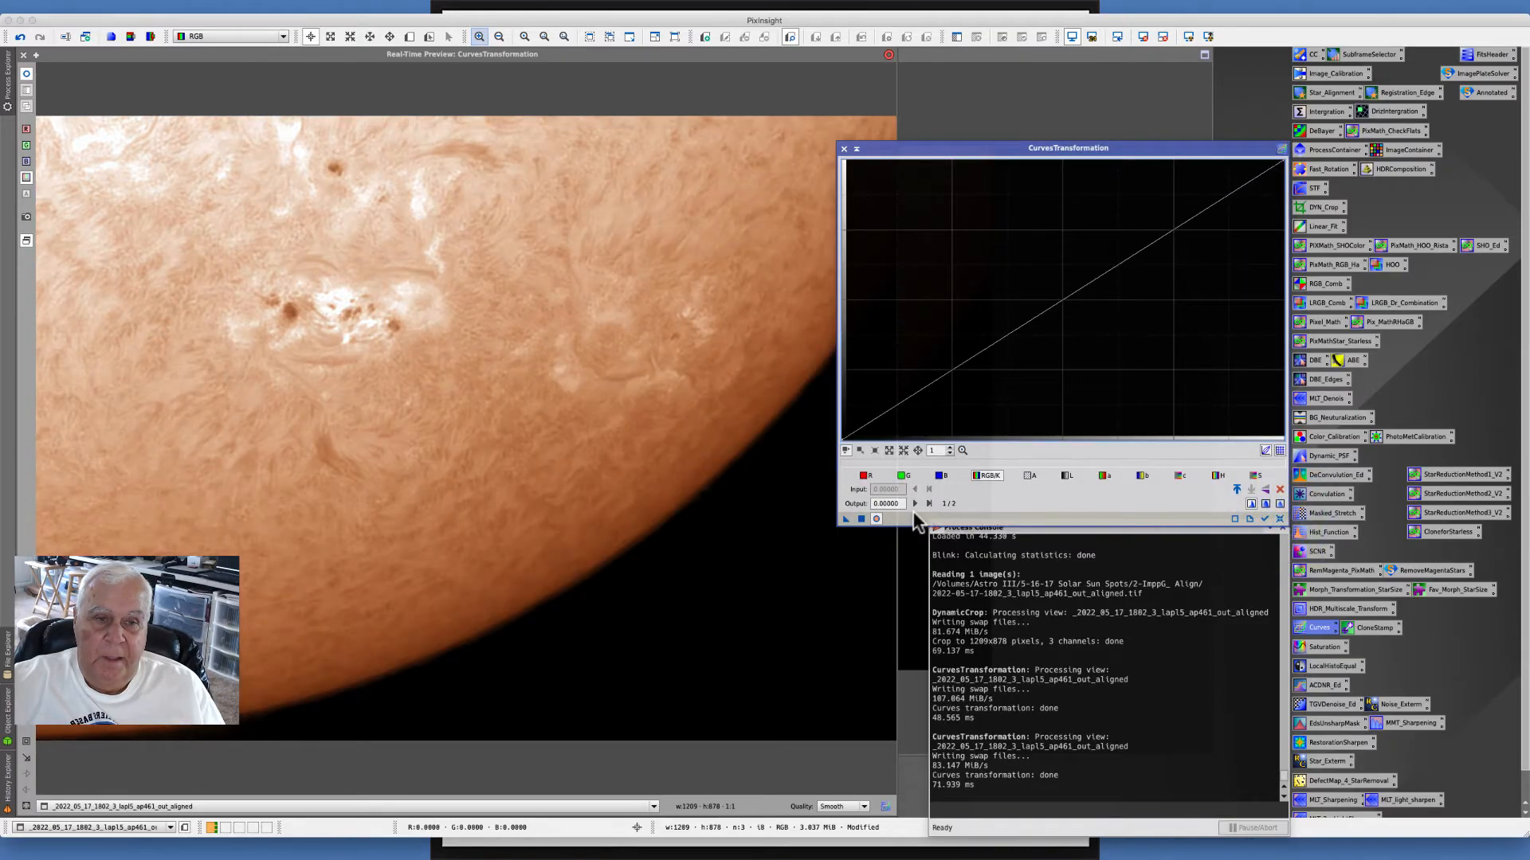
{"action": "left_click", "coordinate": [1258, 478]}
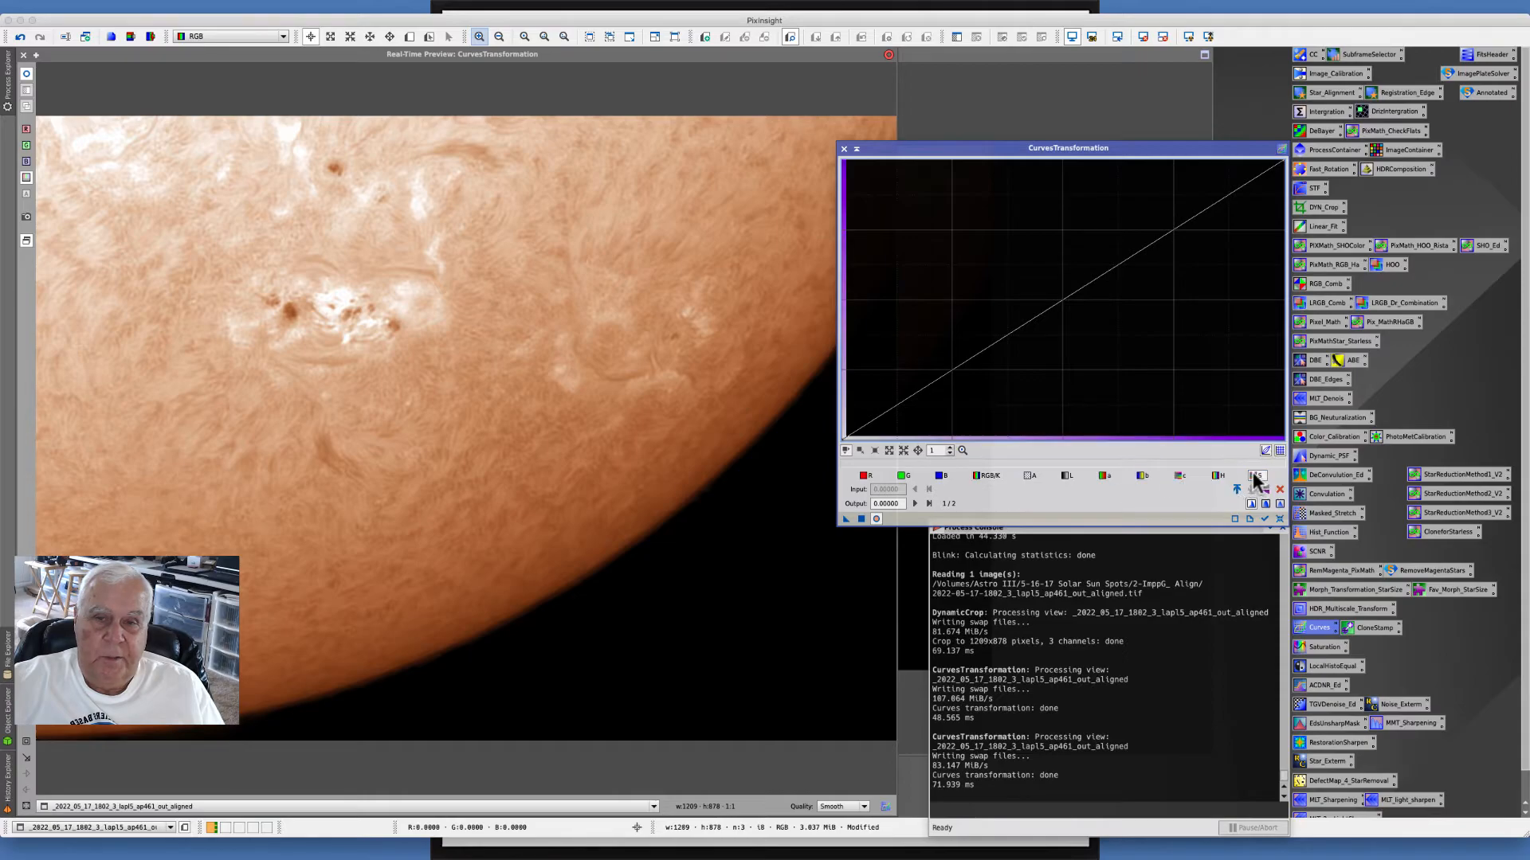
{"action": "left_click", "coordinate": [1048, 312]}
{"action": "left_click_drag", "start_coordinate": [1047, 312], "coordinate": [1030, 294]}
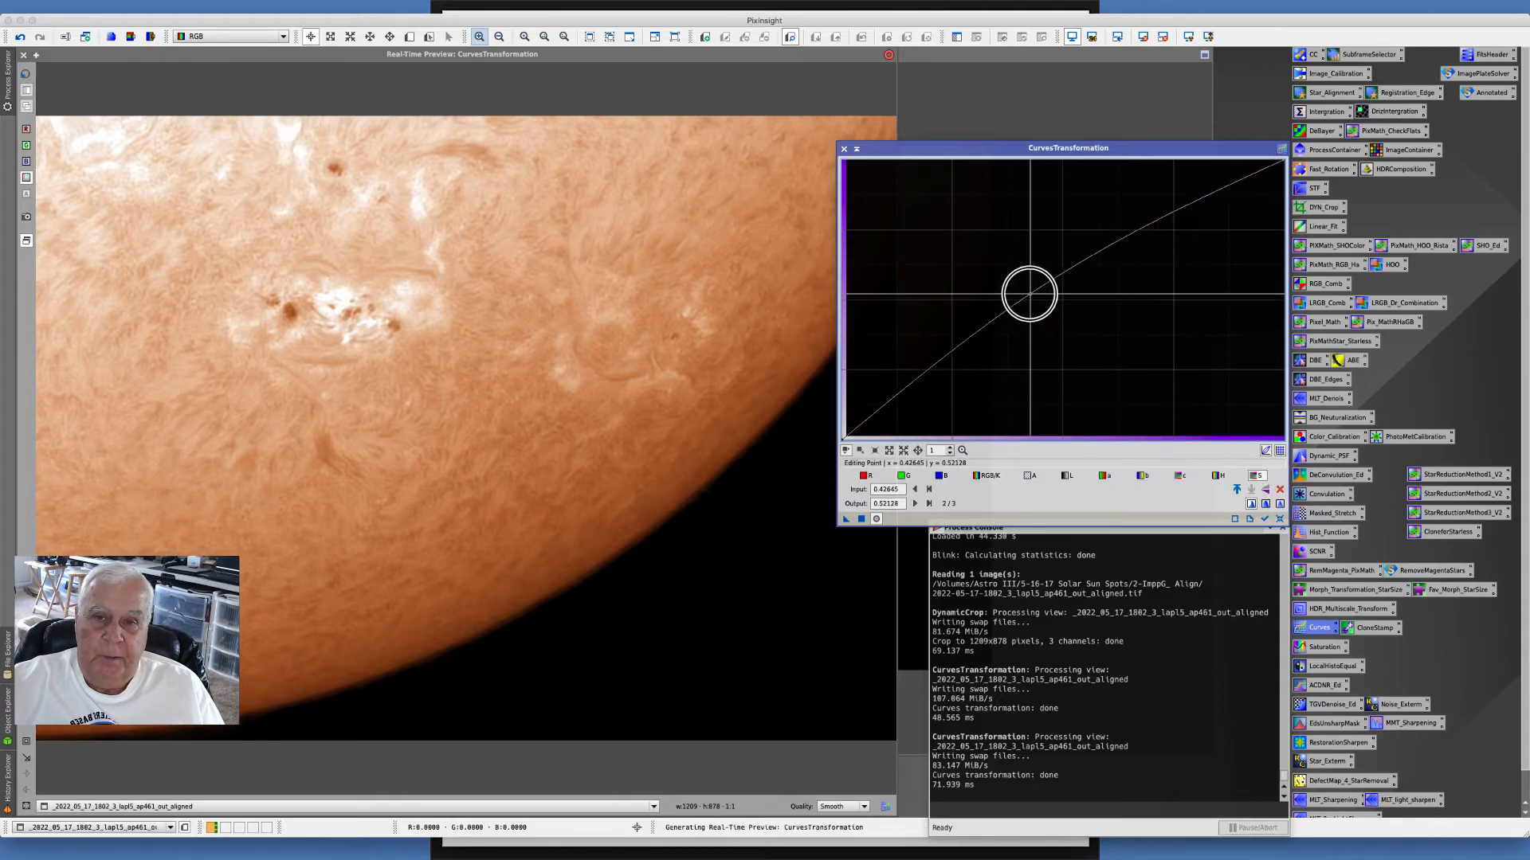
{"action": "left_click", "coordinate": [861, 518]}
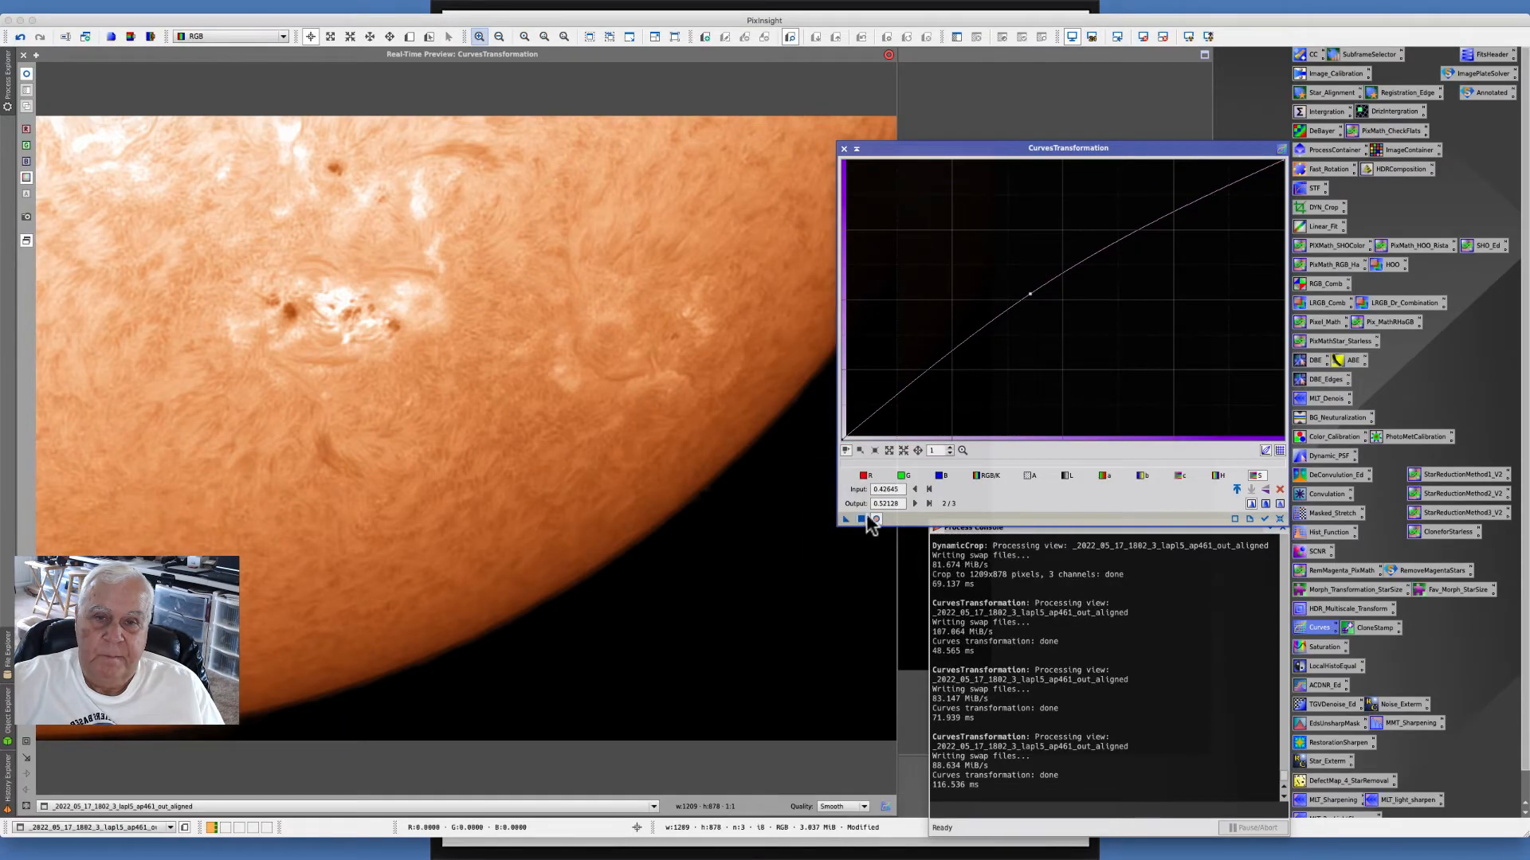
{"action": "left_click", "coordinate": [844, 148]}
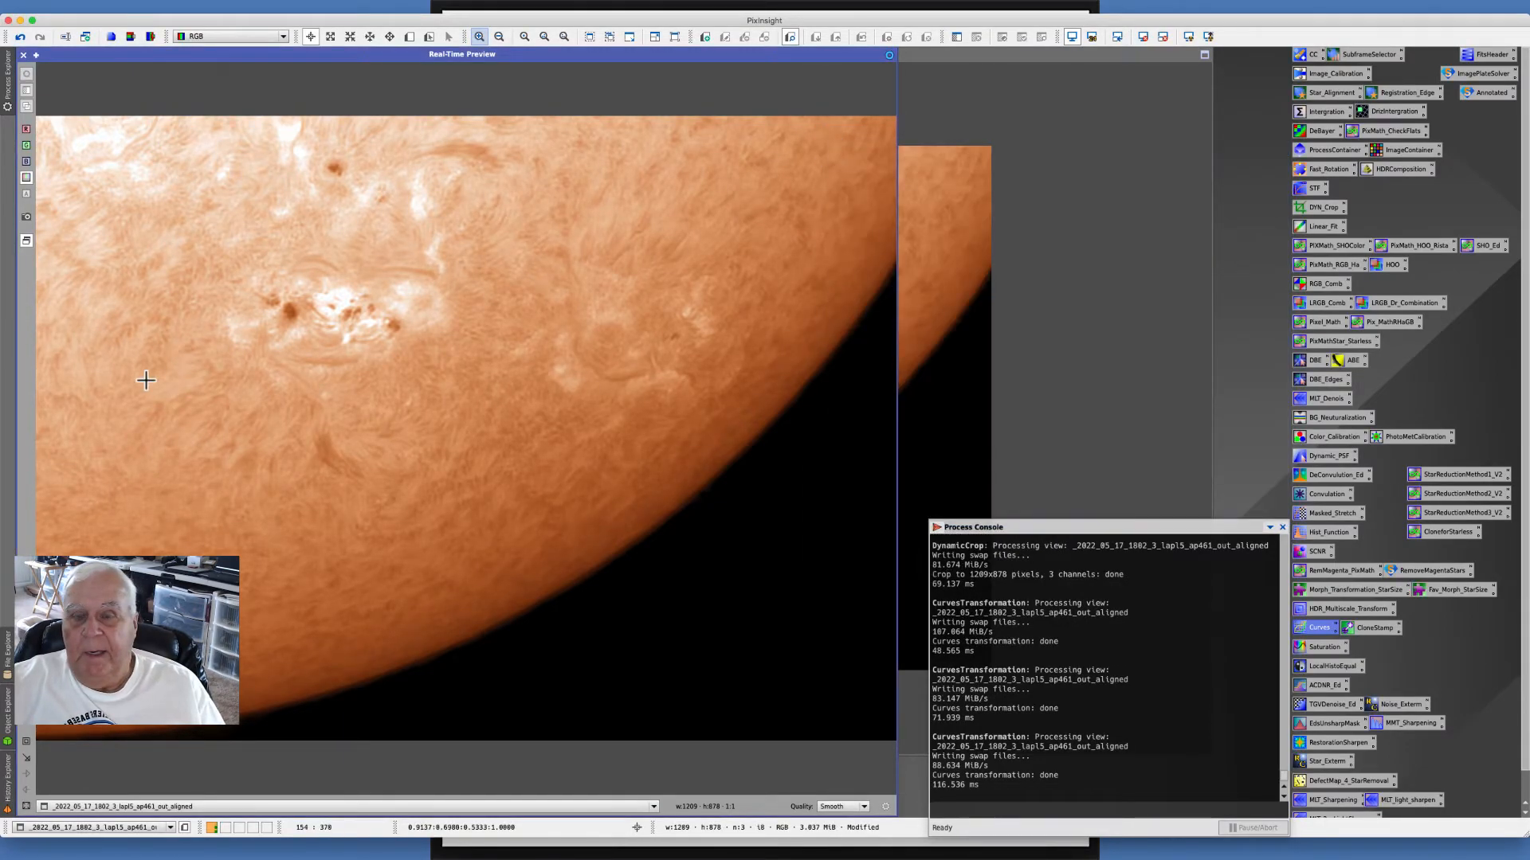
{"action": "left_click", "coordinate": [24, 55]}
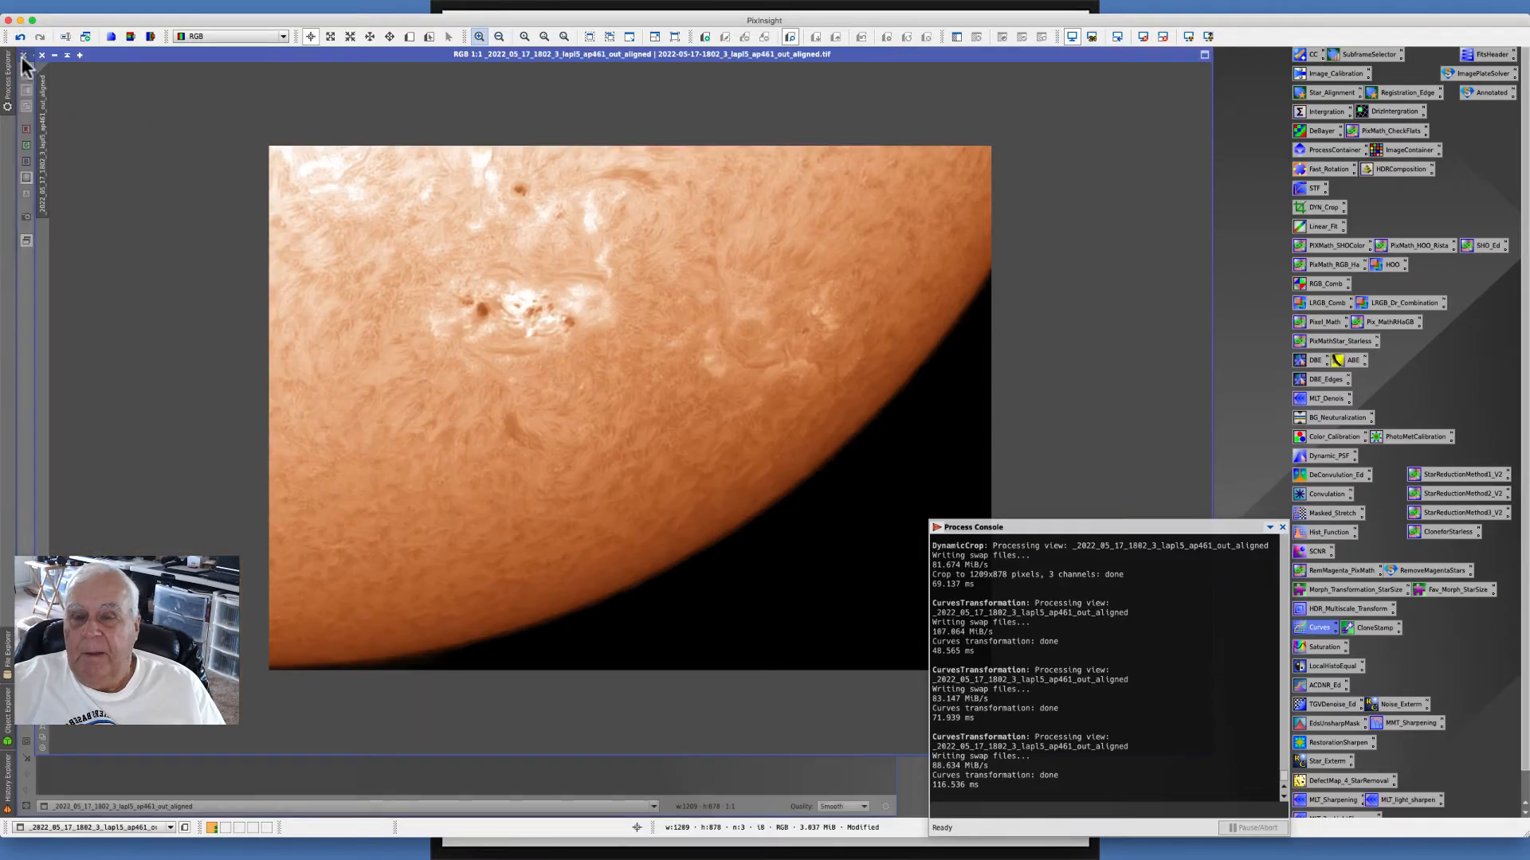
- Try MultiscaleMedianTransform sharpening with the first layer's bias at -0.400 in the real-time preview, then close it unapplied
{"action": "left_click_drag", "start_coordinate": [383, 52], "coordinate": [343, 67]}
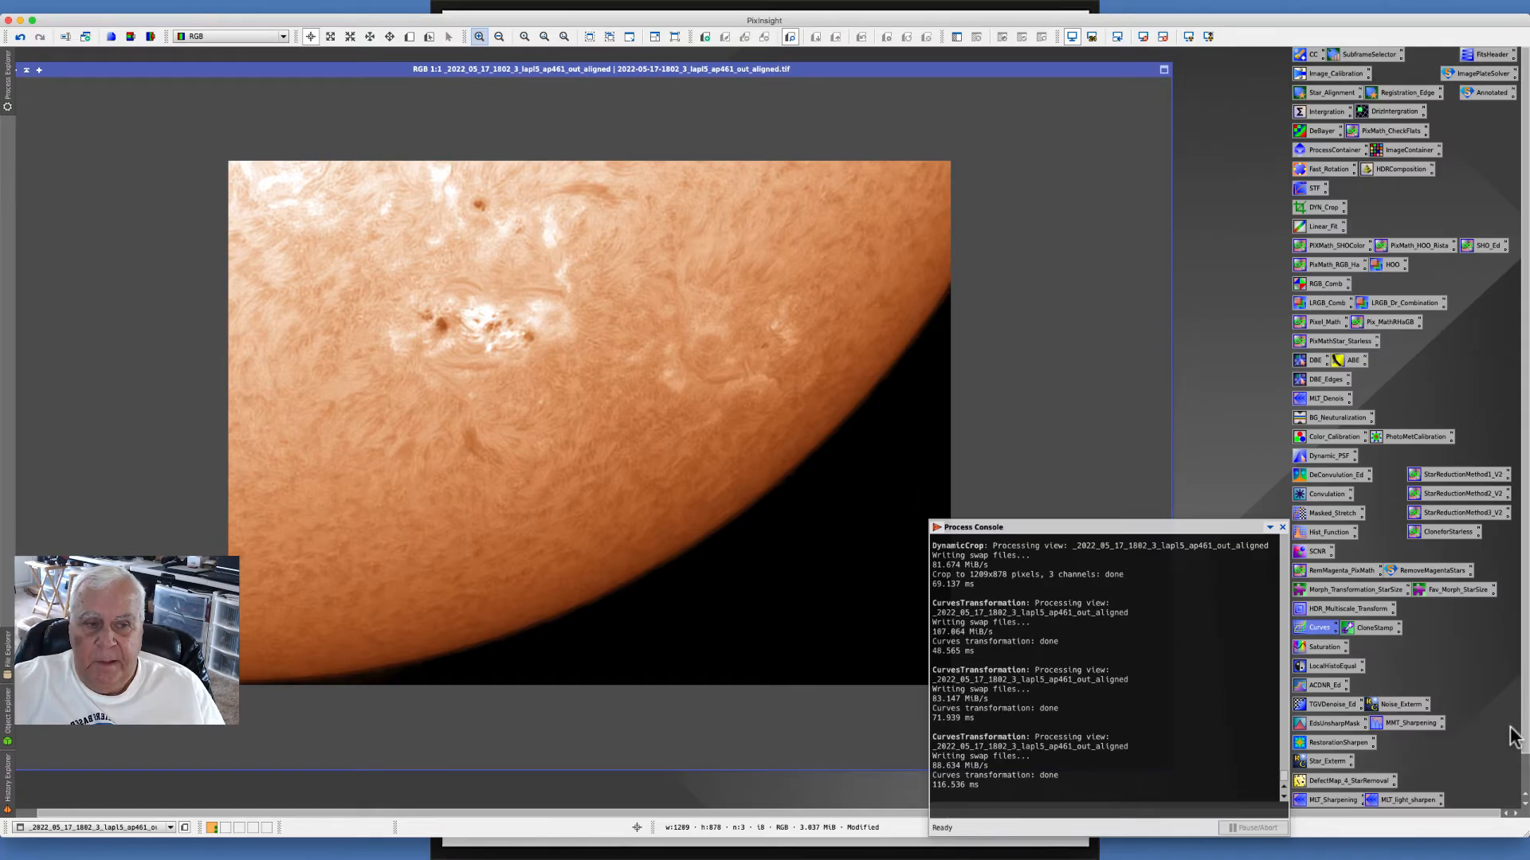
{"action": "double_click", "coordinate": [1406, 724]}
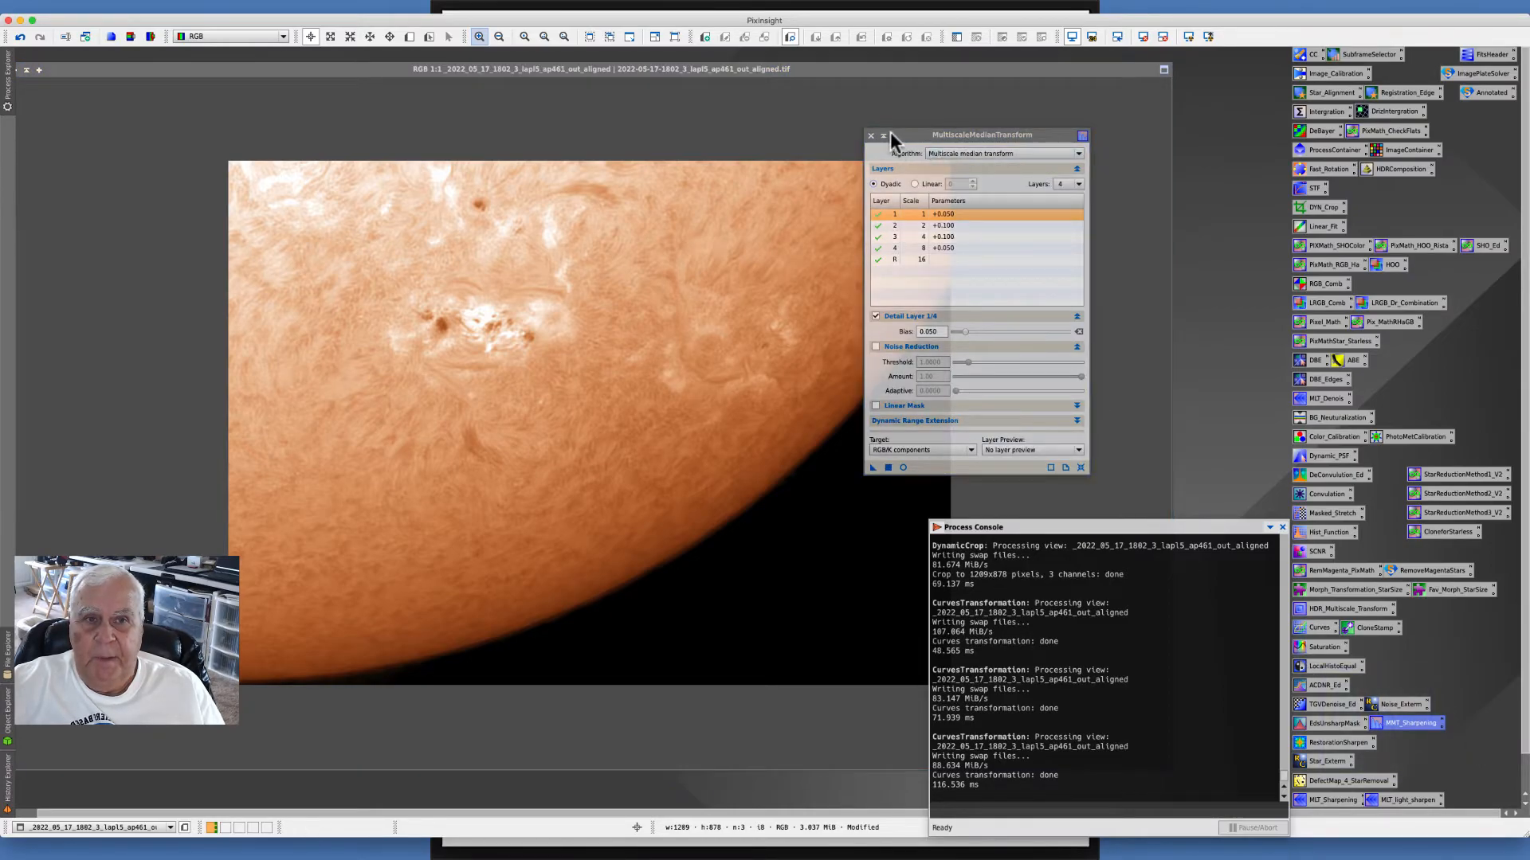
{"action": "left_click_drag", "start_coordinate": [890, 133], "coordinate": [945, 125]}
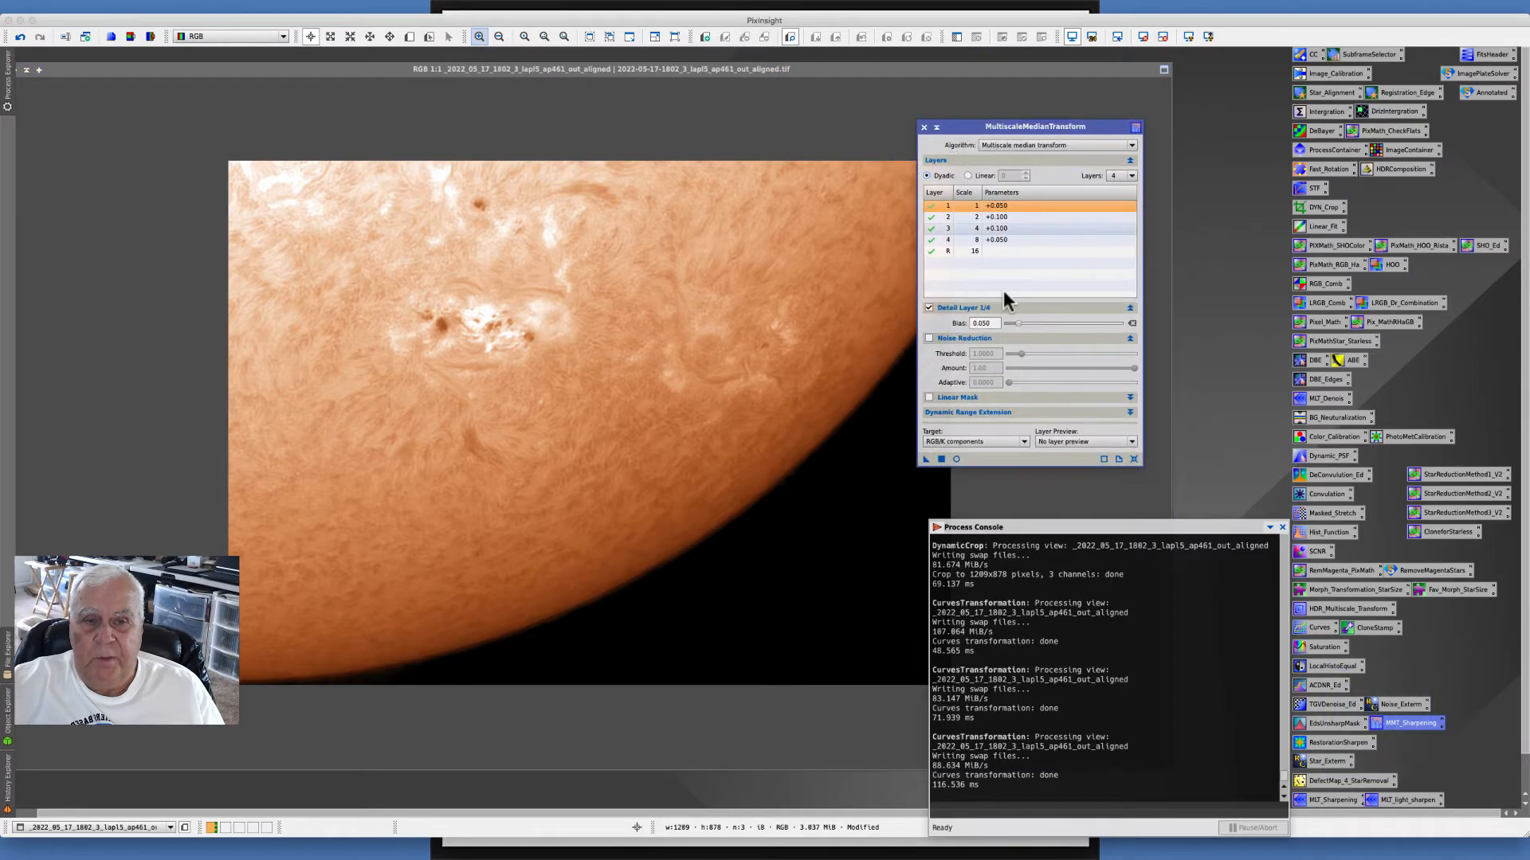
{"action": "left_click", "coordinate": [956, 459]}
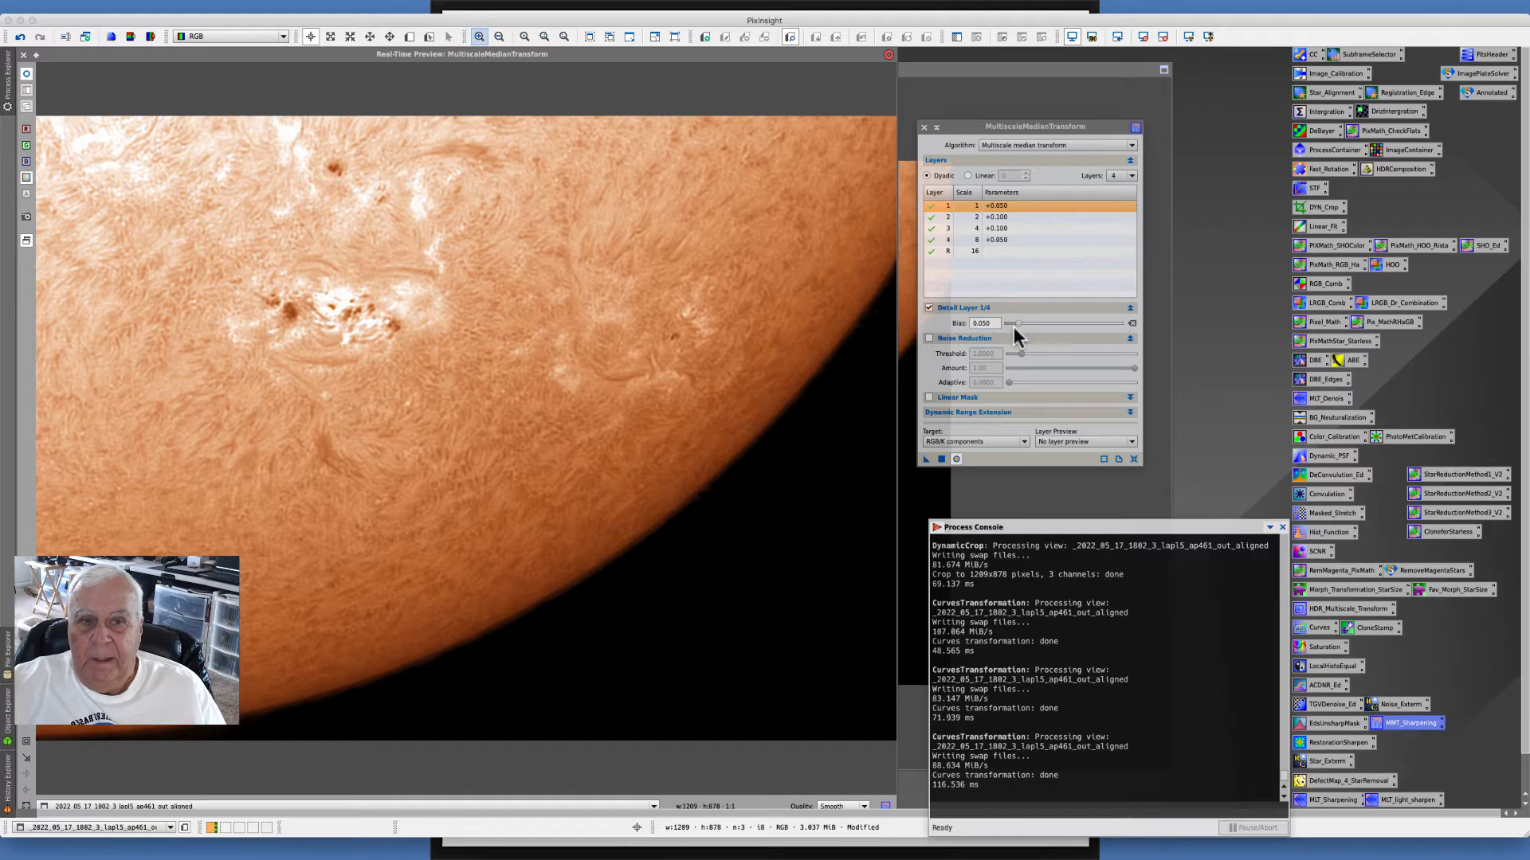
{"action": "left_click_drag", "start_coordinate": [1015, 323], "coordinate": [1012, 326]}
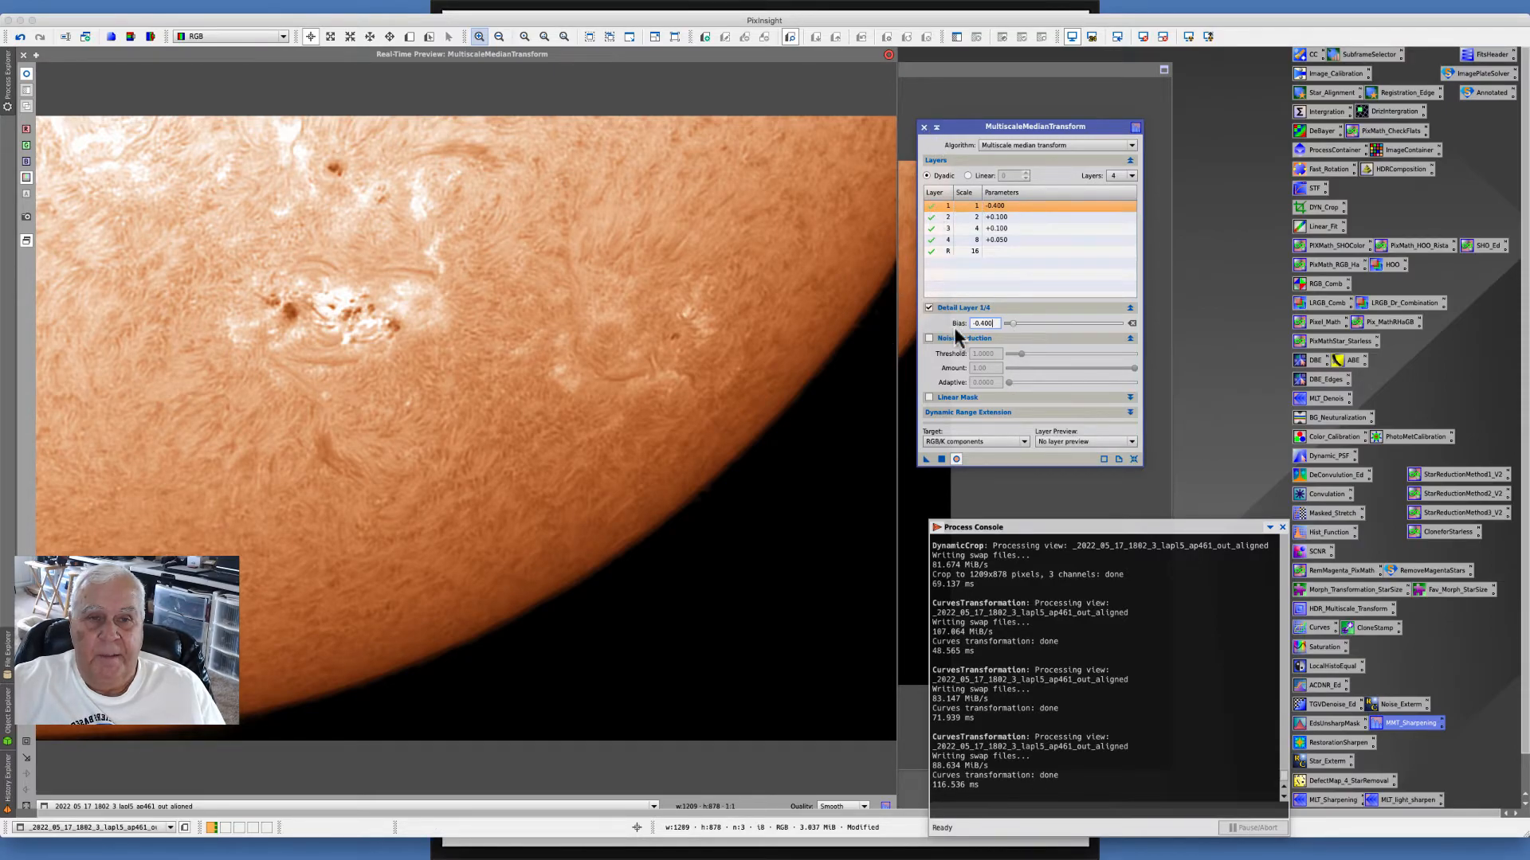
{"action": "left_click_drag", "start_coordinate": [1012, 323], "coordinate": [1016, 328]}
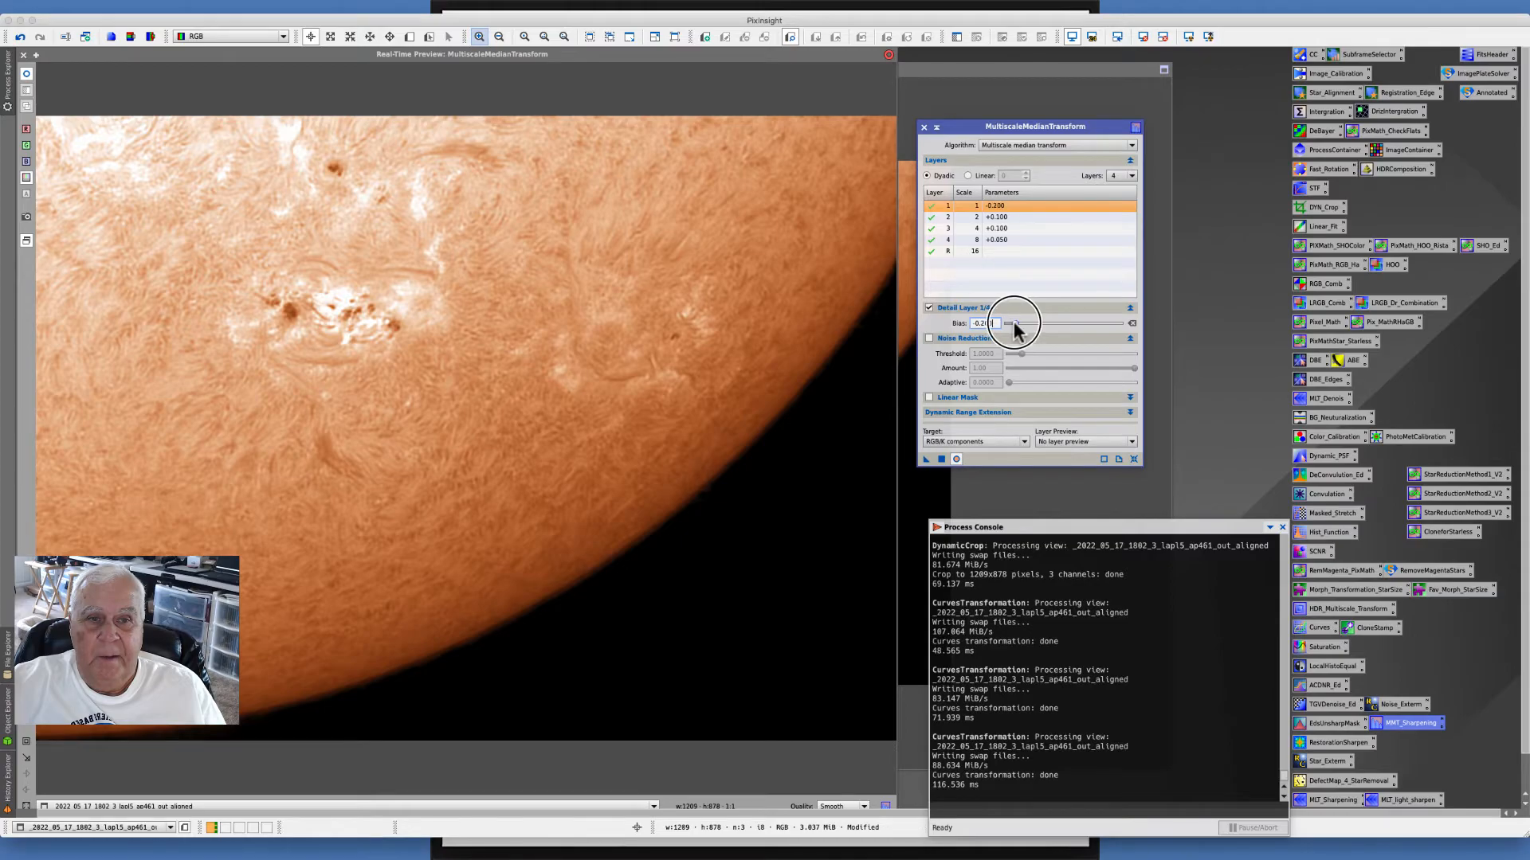
{"action": "left_click", "coordinate": [924, 127]}
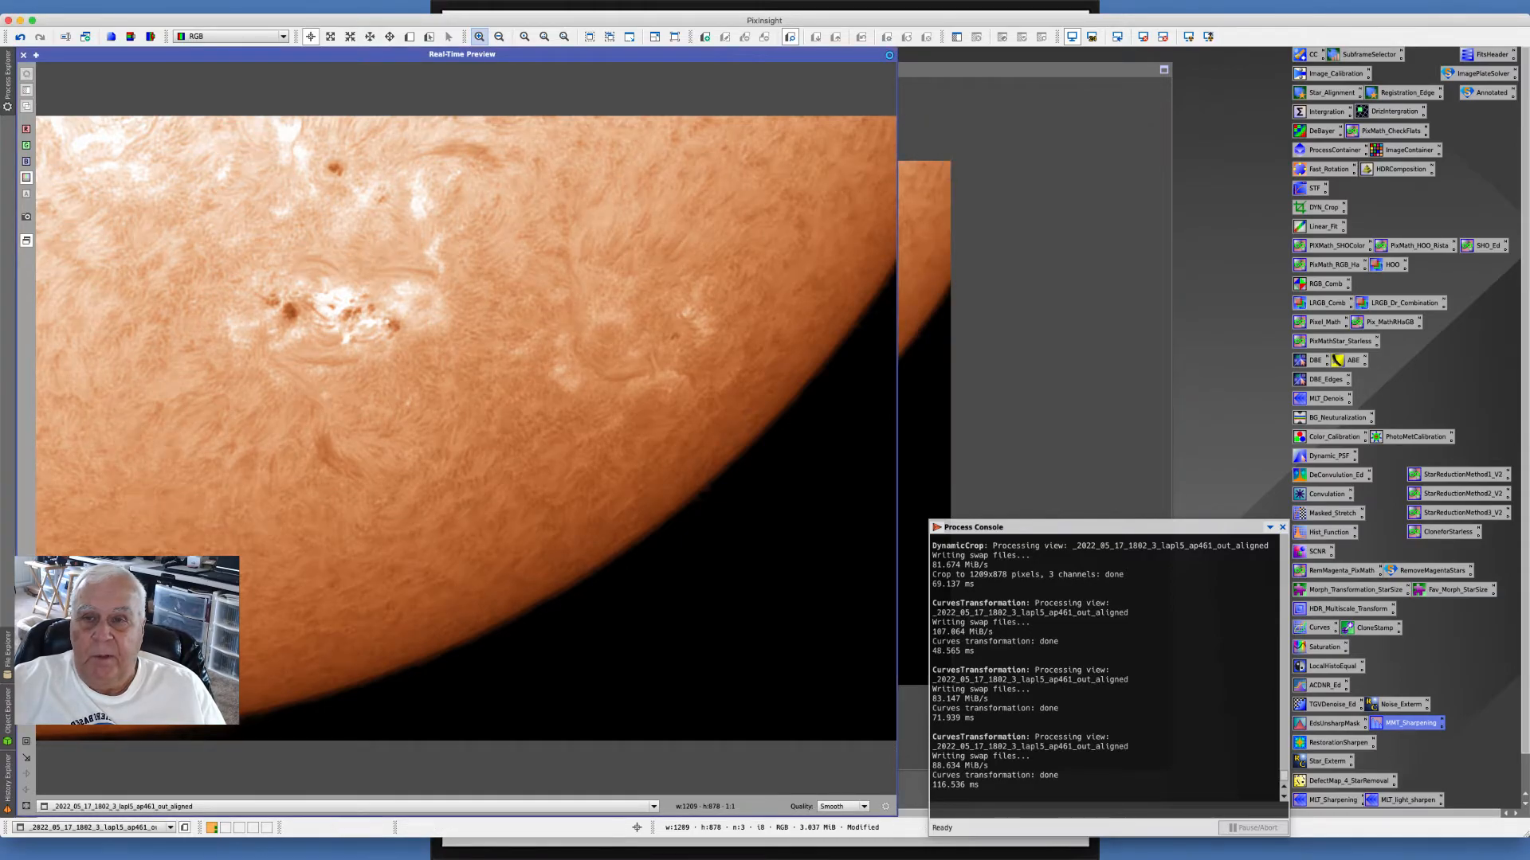
{"action": "left_click", "coordinate": [23, 55]}
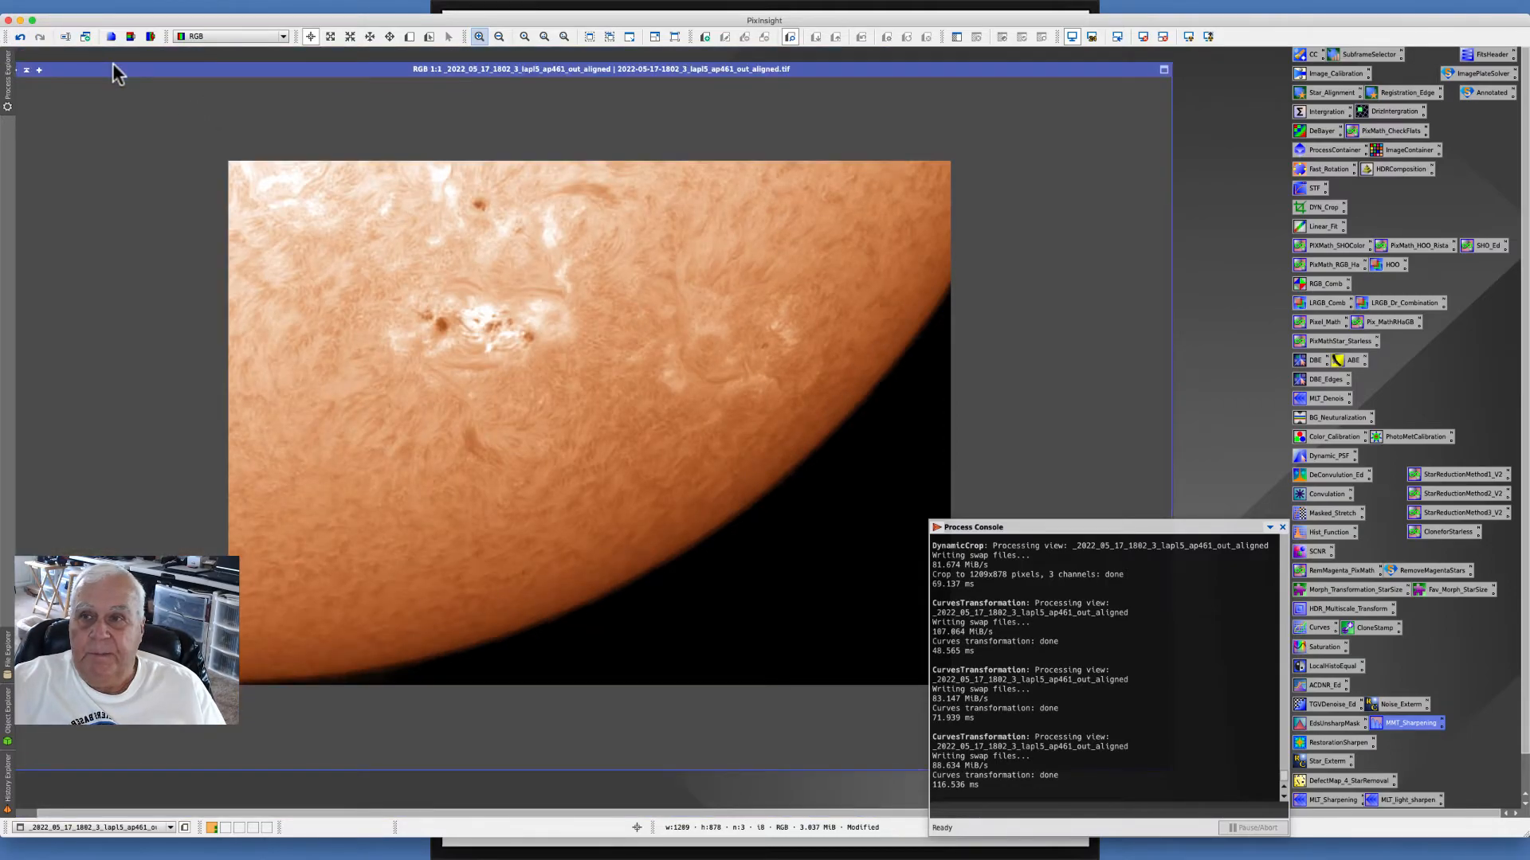
- Minimize the processed image window to an icon
{"action": "left_click_drag", "start_coordinate": [111, 67], "coordinate": [148, 67]}
{"action": "left_click", "coordinate": [51, 70]}
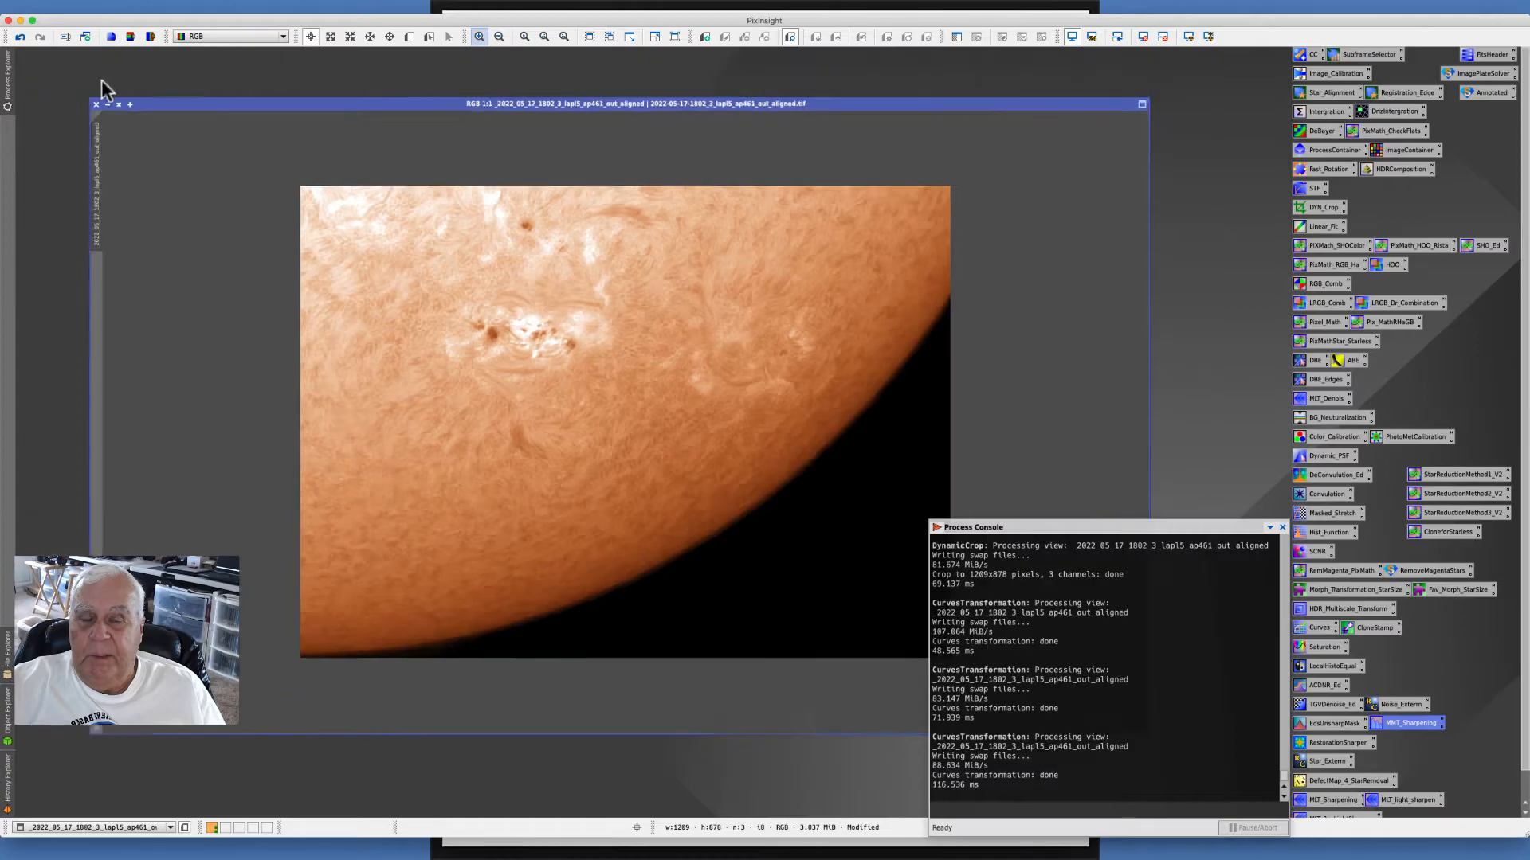
{"action": "left_click_drag", "start_coordinate": [654, 424], "coordinate": [107, 60]}
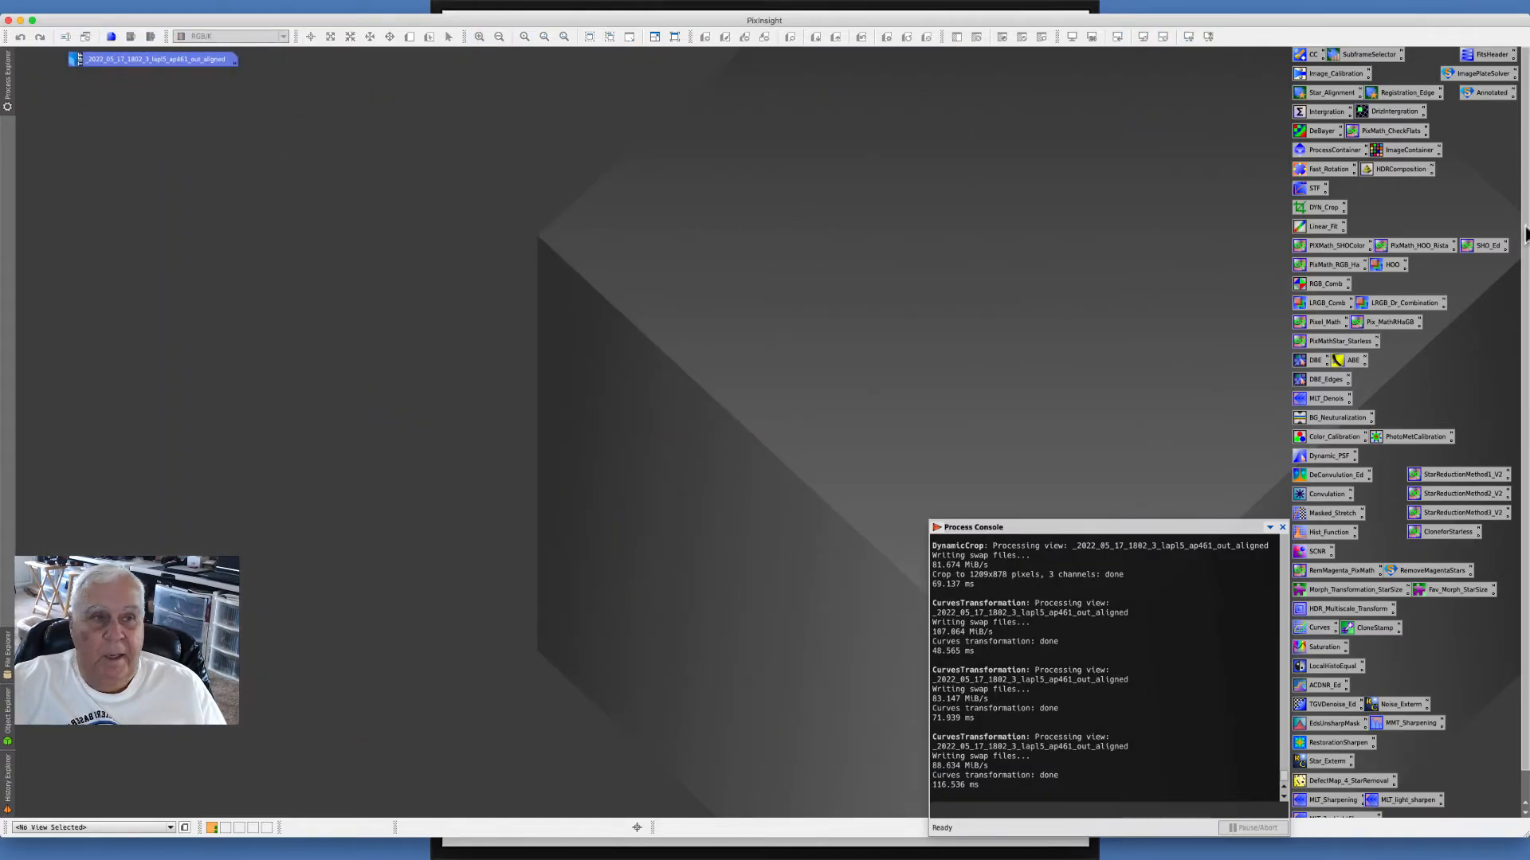
- Open the ProcessContainer and ImageContainer process icons
{"action": "left_click", "coordinate": [1323, 152]}
{"action": "double_click", "coordinate": [1323, 152]}
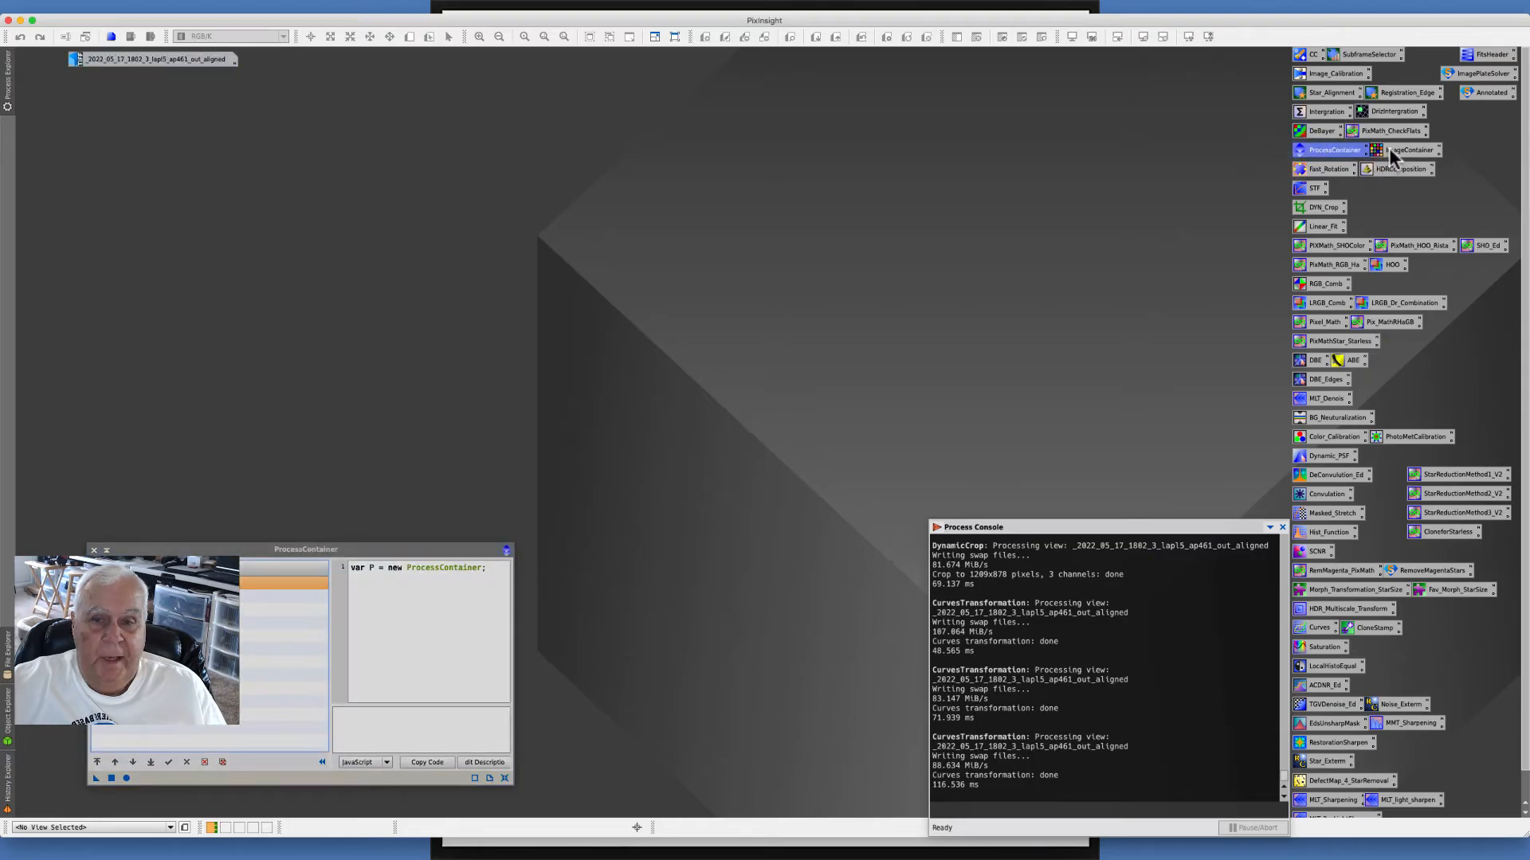
{"action": "double_click", "coordinate": [1391, 151]}
{"action": "left_click_drag", "start_coordinate": [678, 229], "coordinate": [723, 134]}
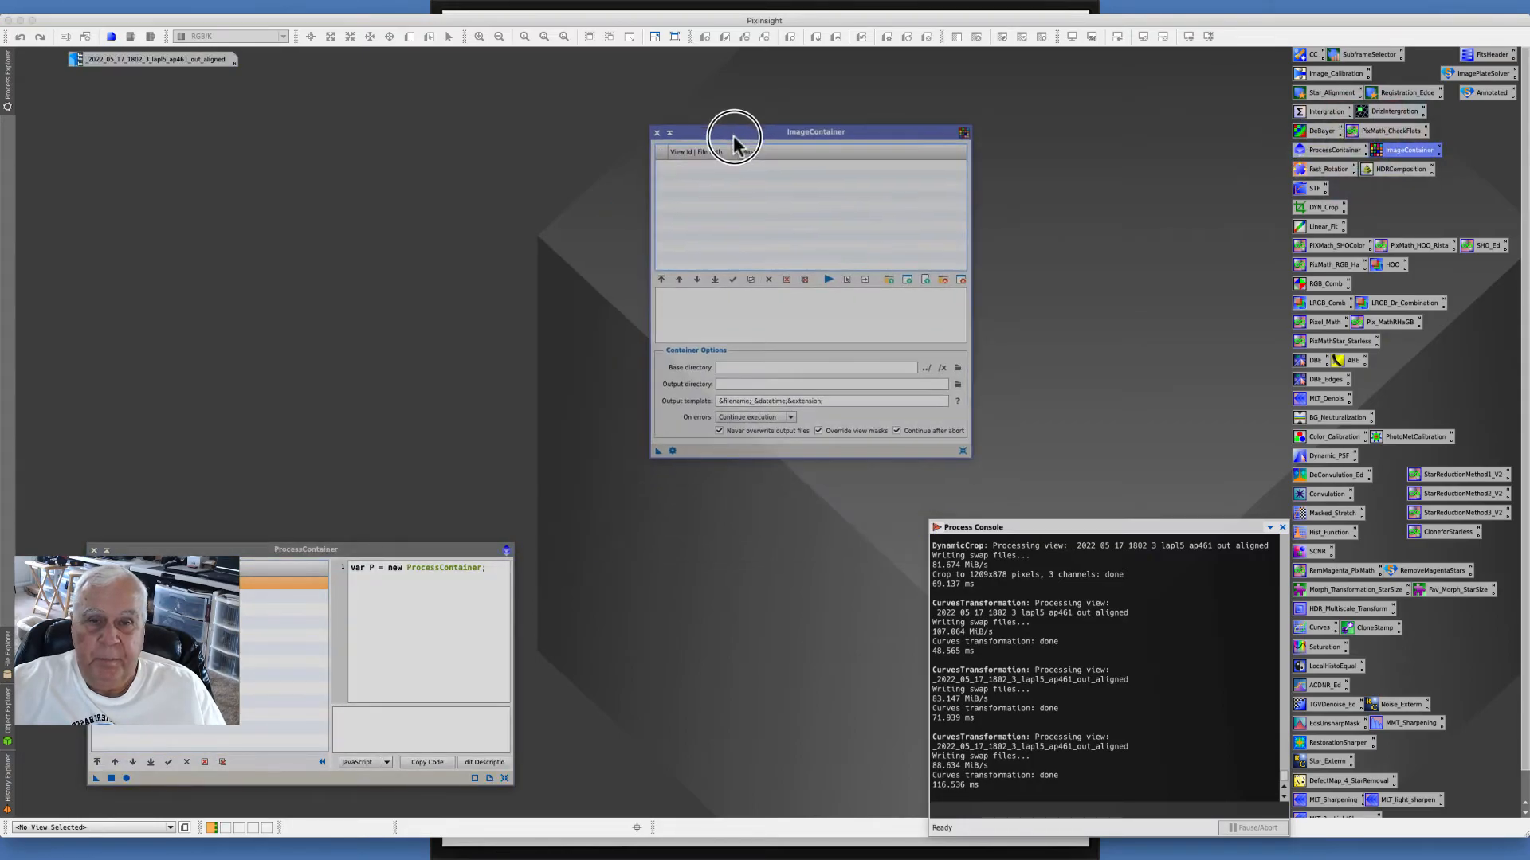
{"action": "left_click", "coordinate": [286, 6]}
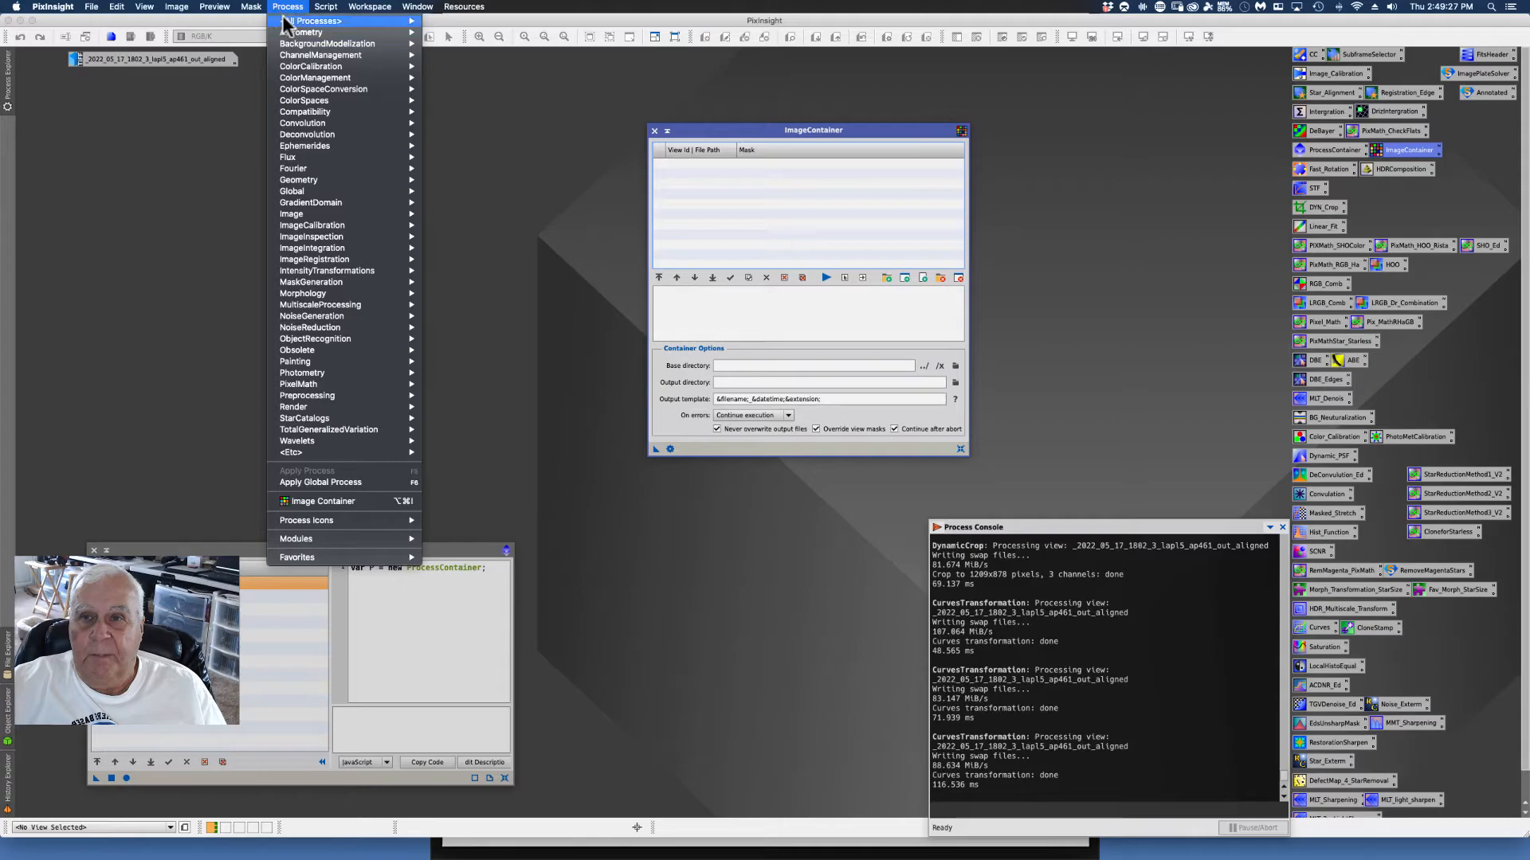
{"action": "mouse_move", "coordinate": [287, 23]}
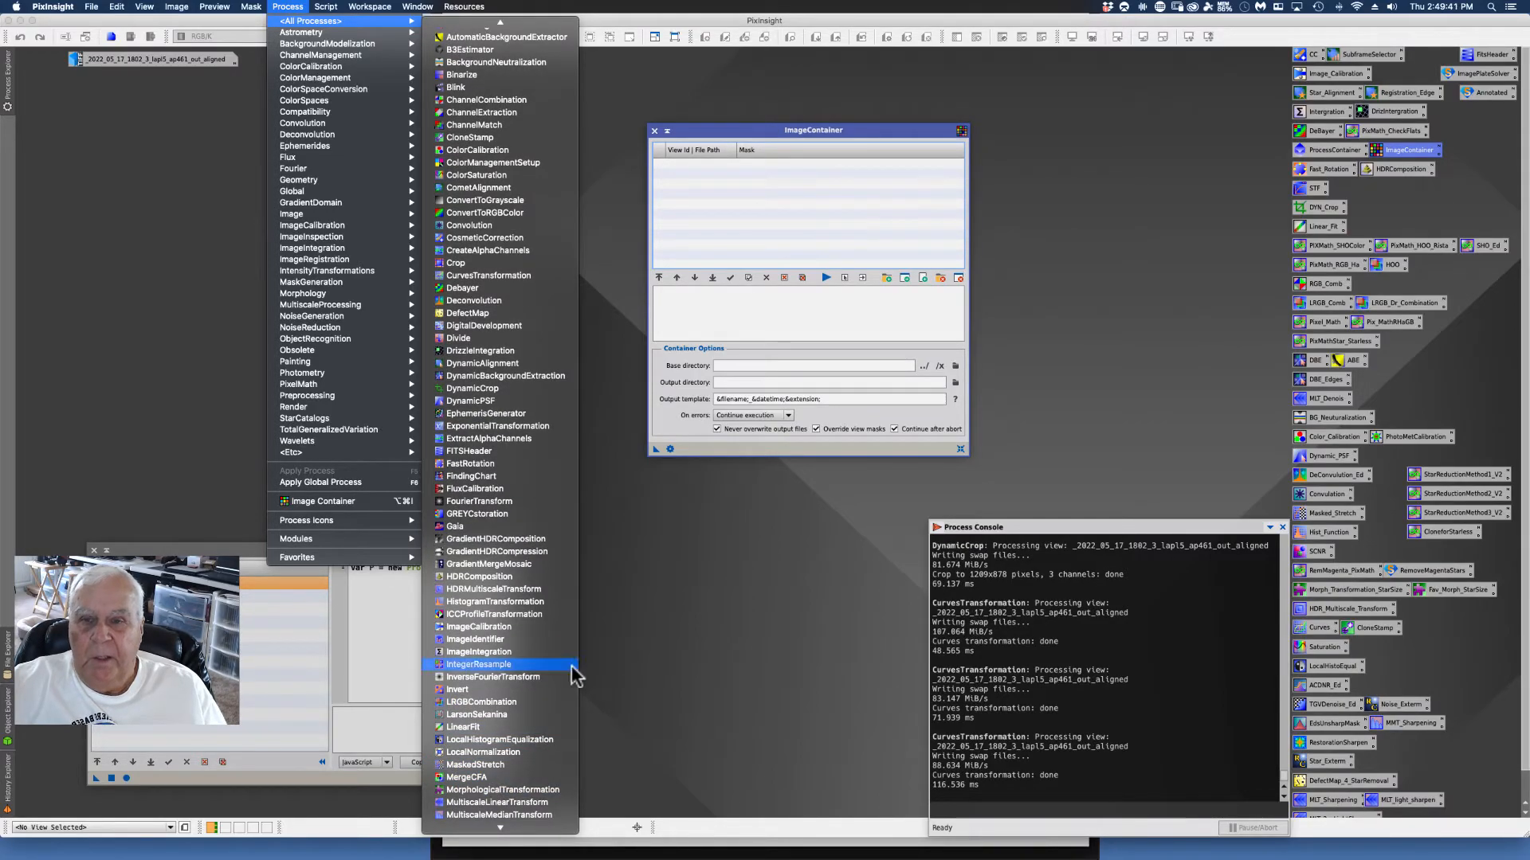
{"action": "mouse_move", "coordinate": [325, 7]}
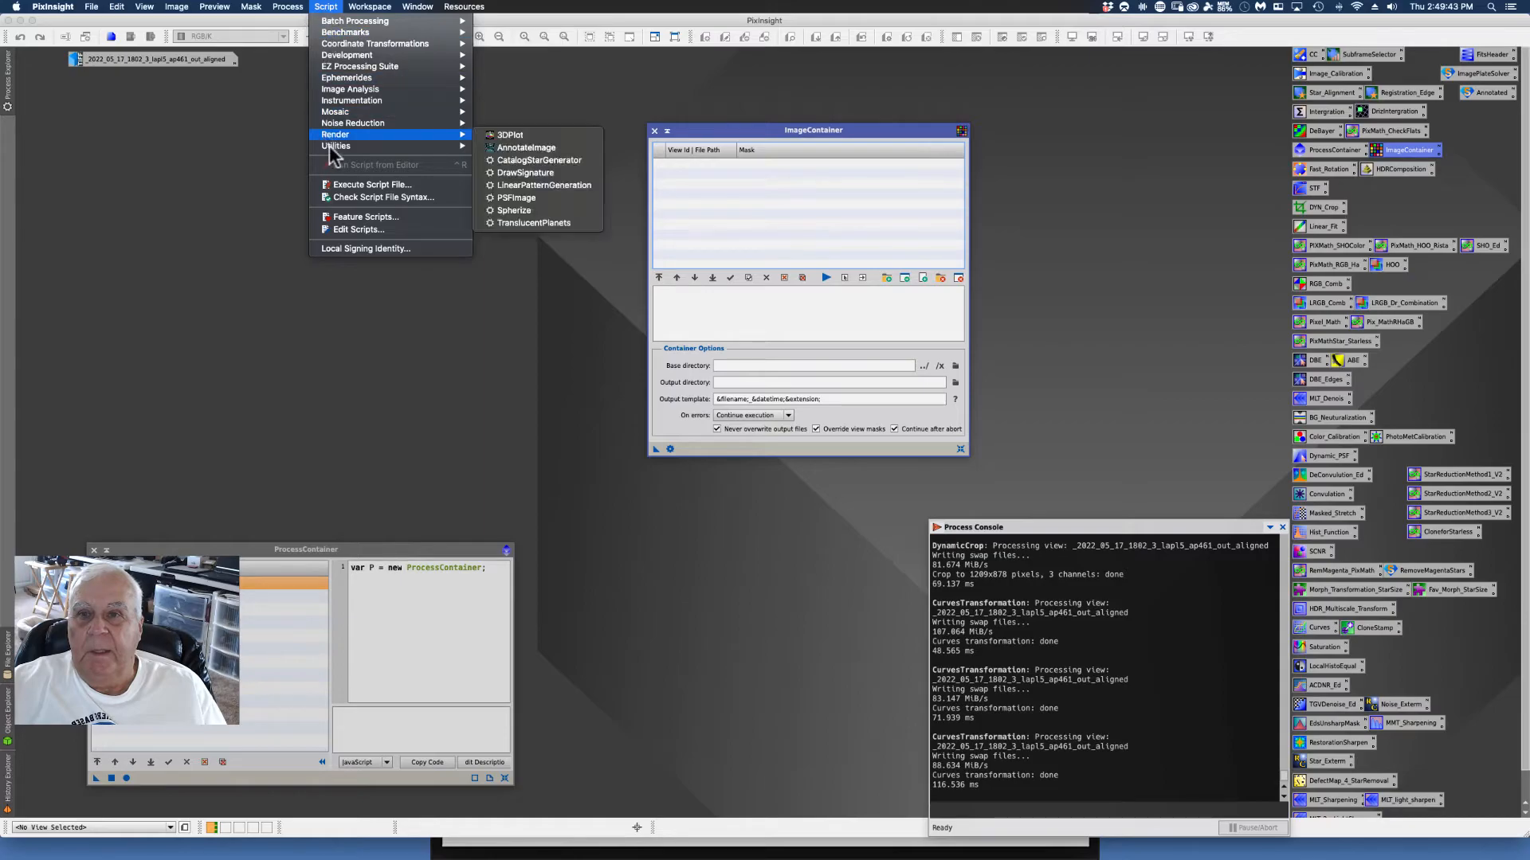
{"action": "mouse_move", "coordinate": [337, 147]}
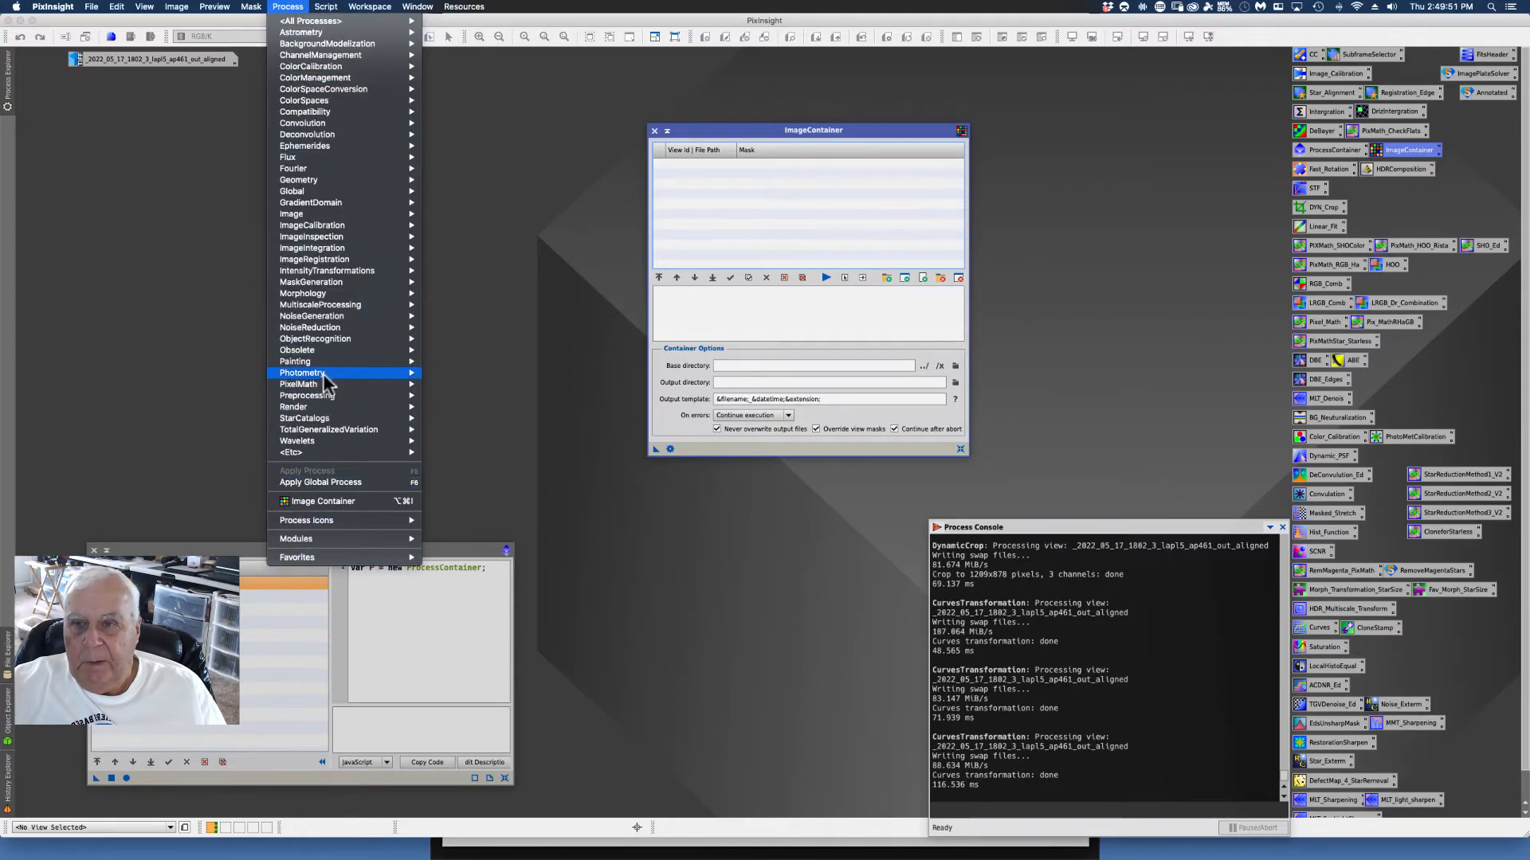
{"action": "mouse_move", "coordinate": [298, 241]}
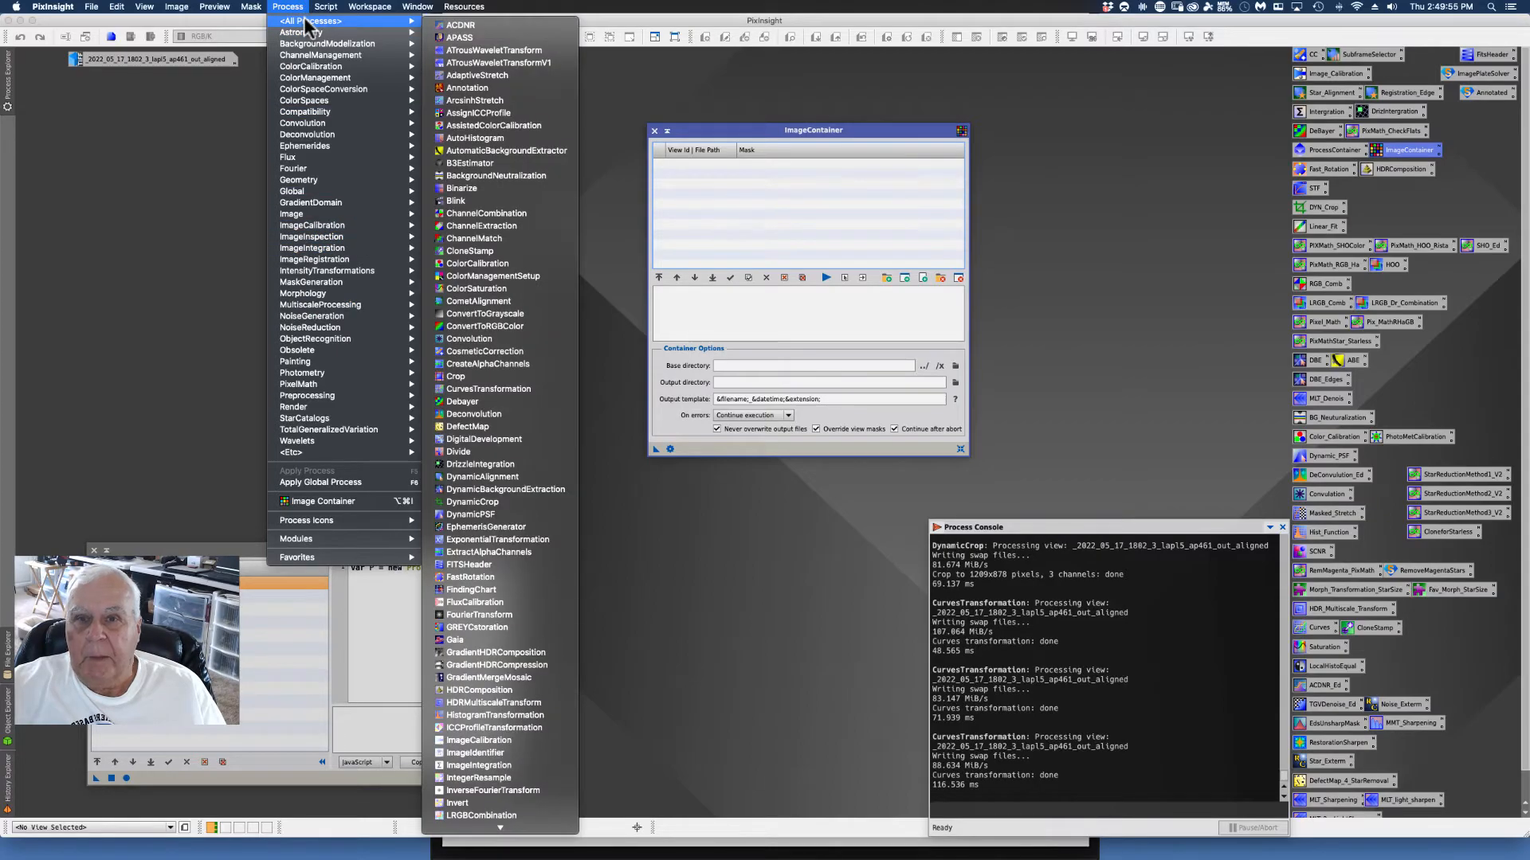
{"action": "mouse_move", "coordinate": [444, 829]}
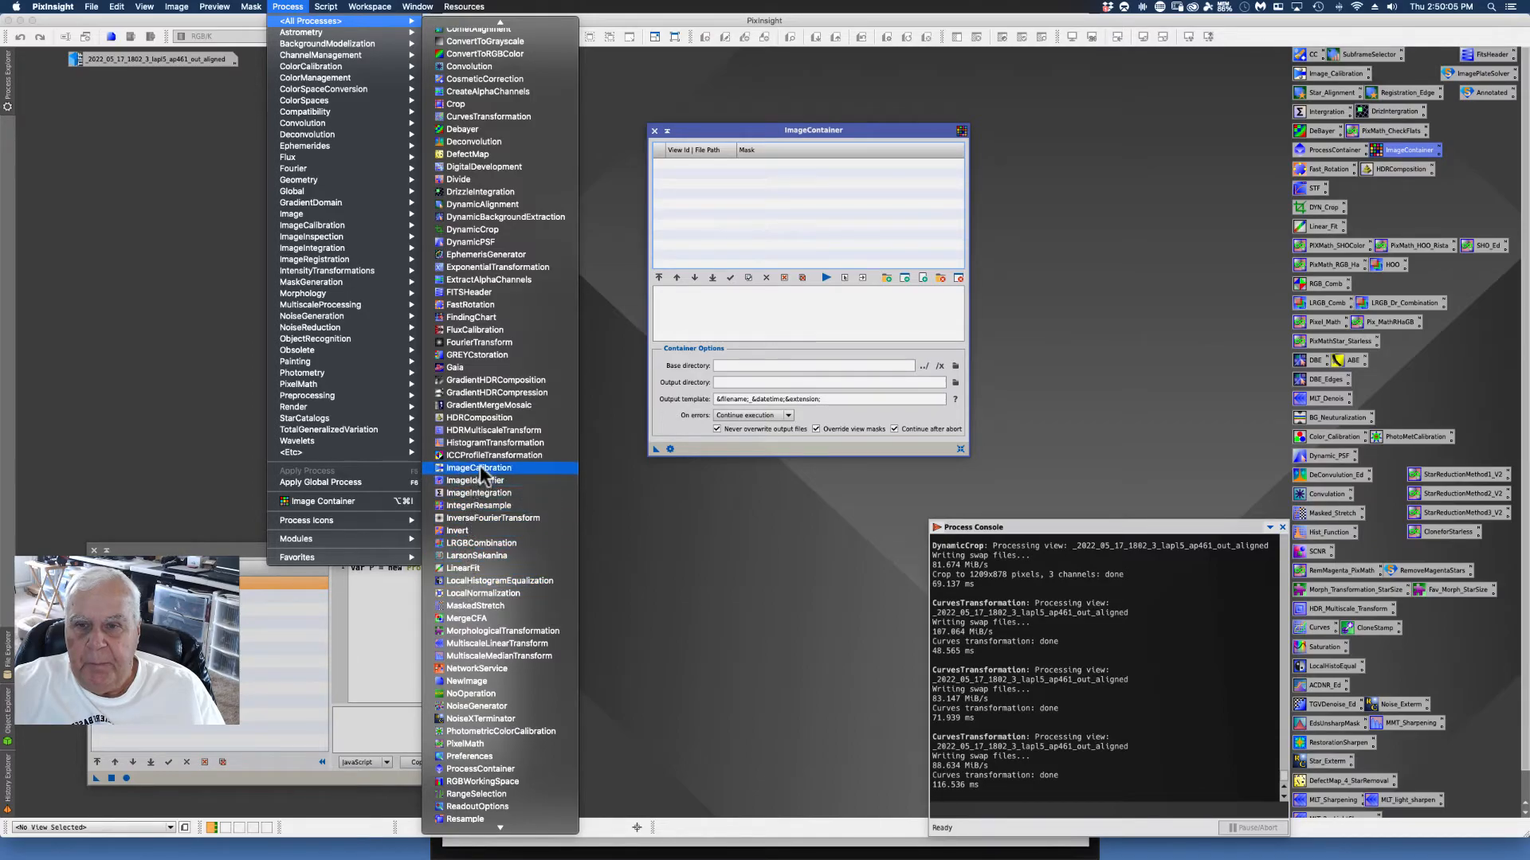
{"action": "left_click", "coordinate": [718, 530]}
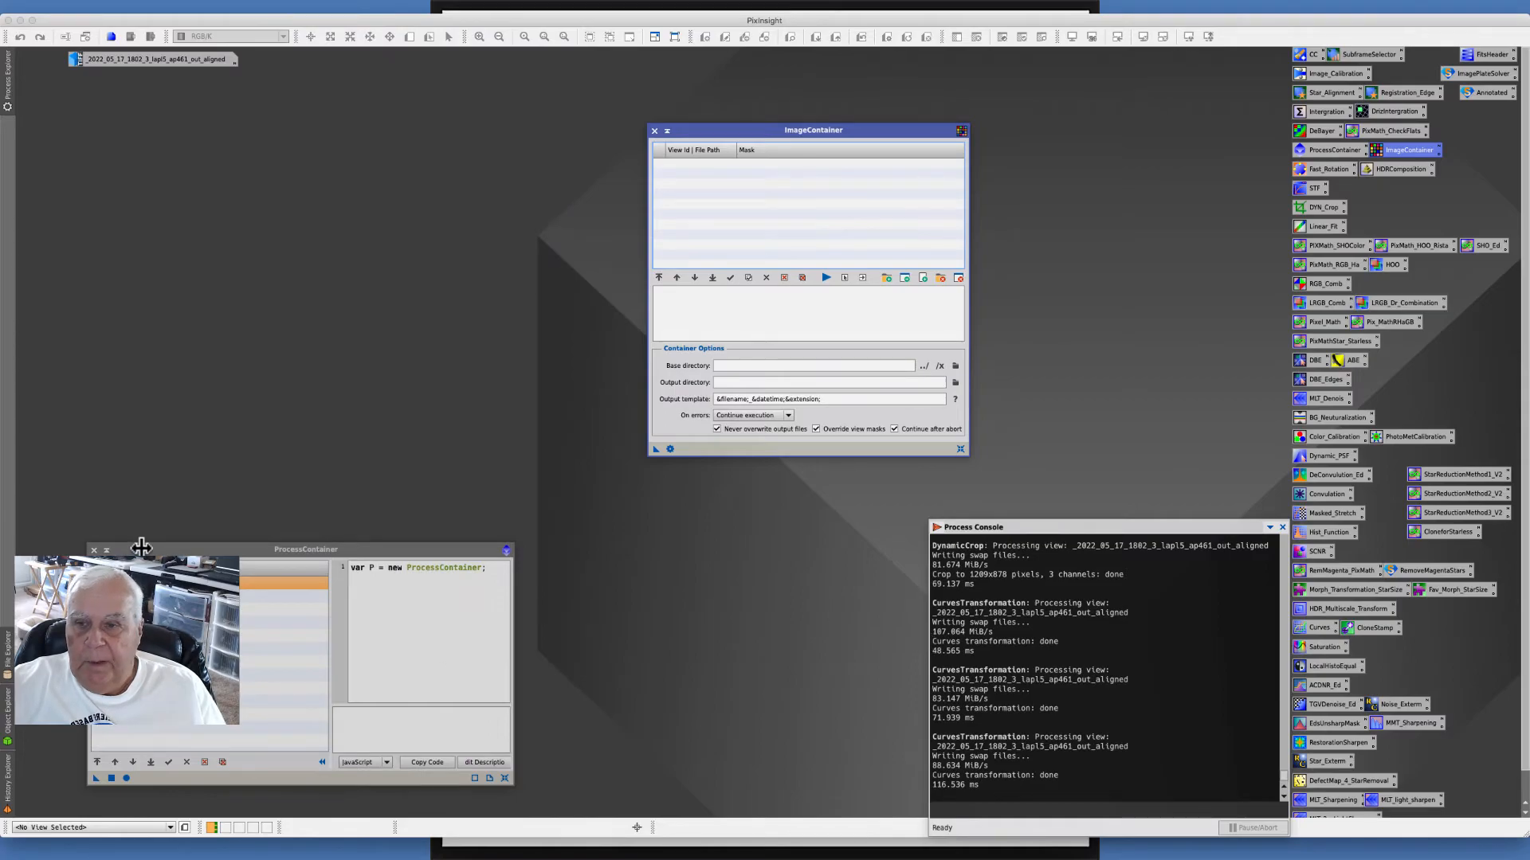
{"action": "left_click_drag", "start_coordinate": [141, 547], "coordinate": [138, 535]}
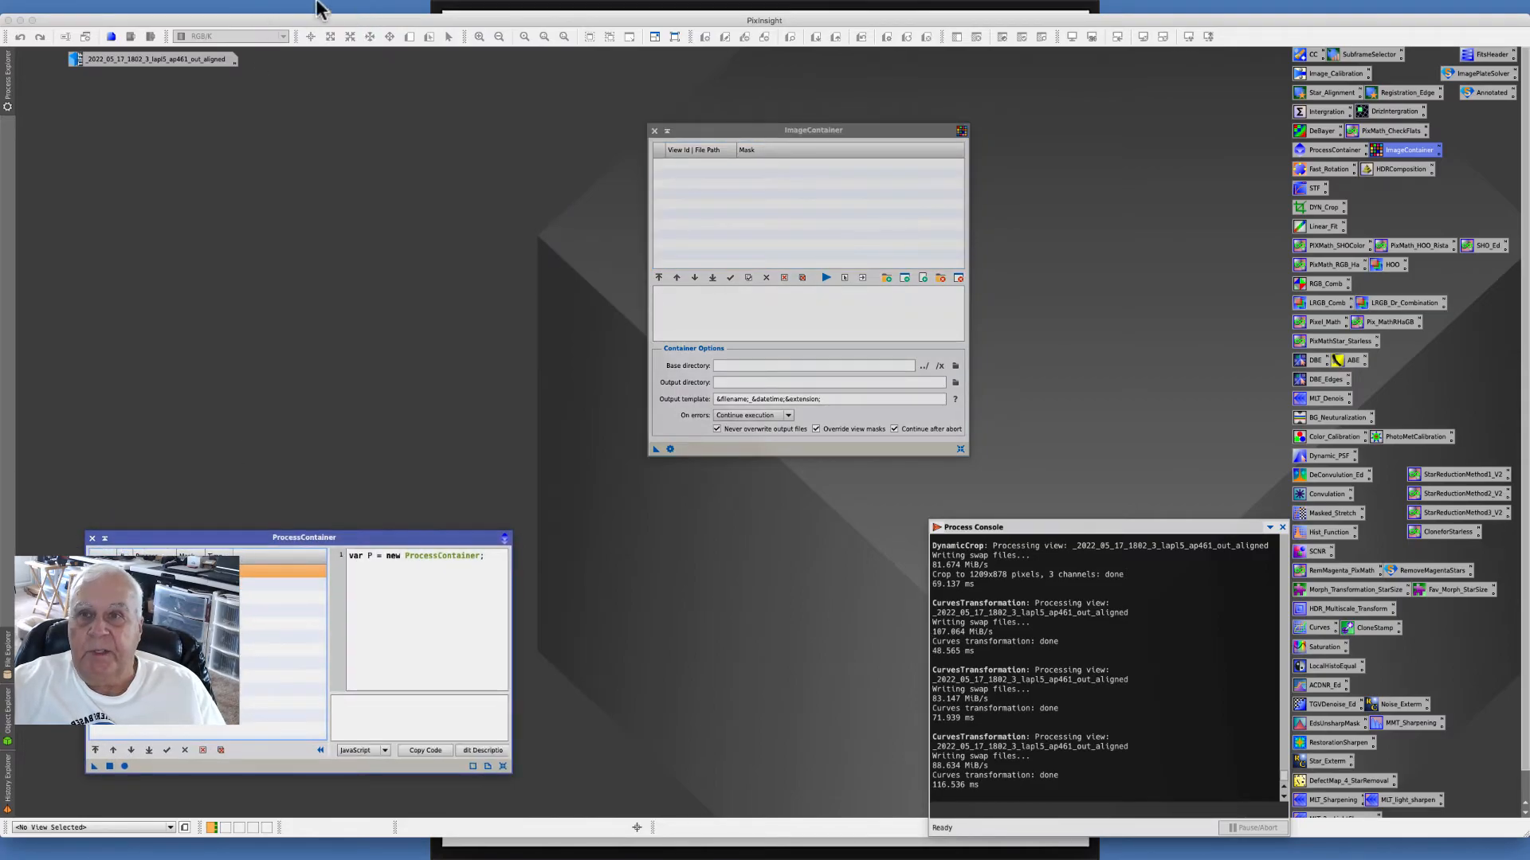
{"action": "left_click", "coordinate": [288, 6]}
{"action": "mouse_move", "coordinate": [326, 8]}
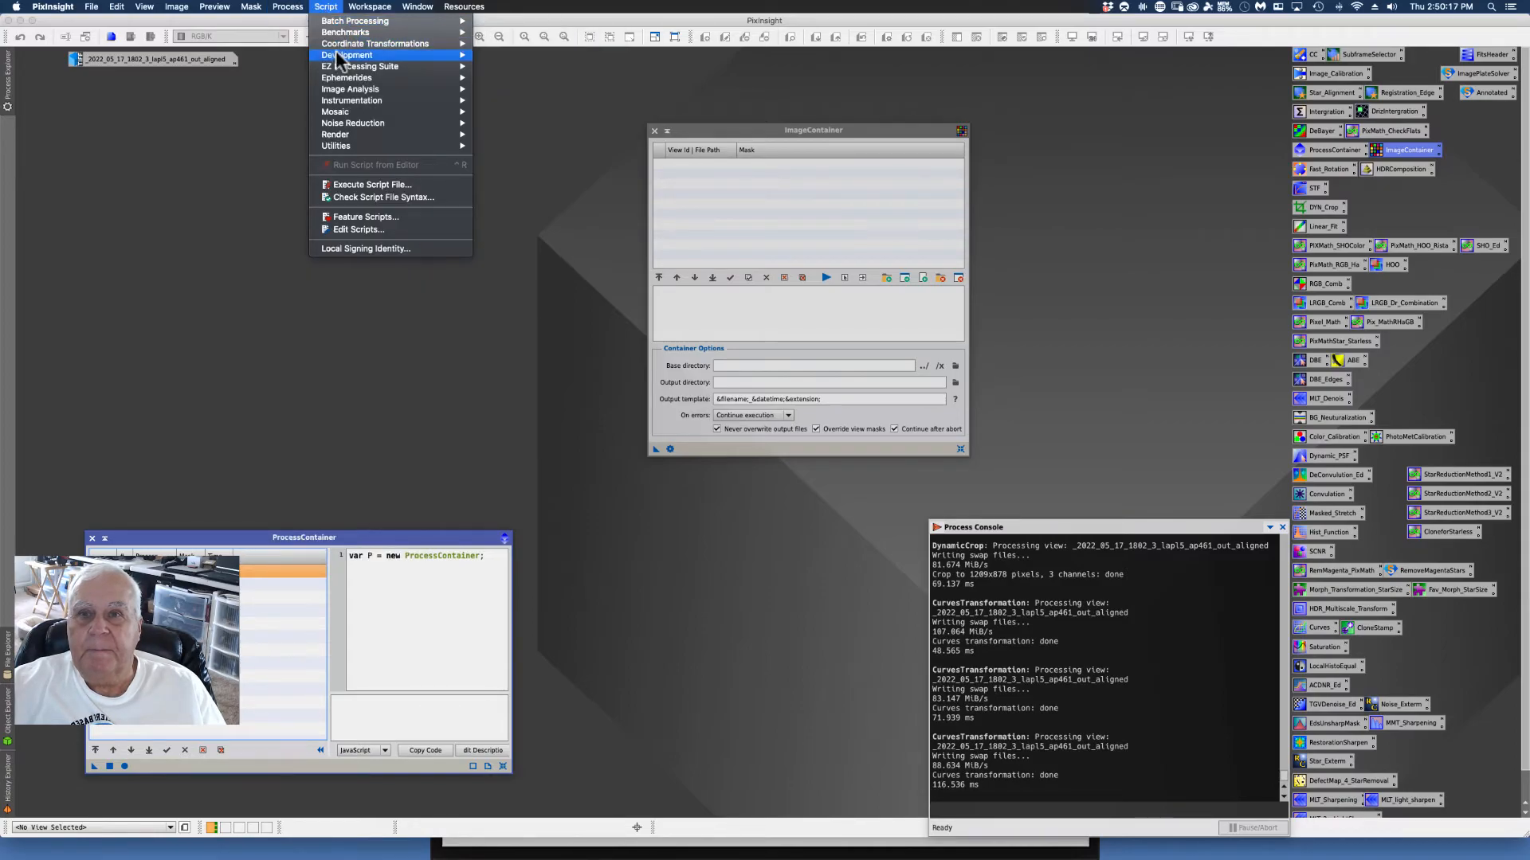
{"action": "mouse_move", "coordinate": [337, 51]}
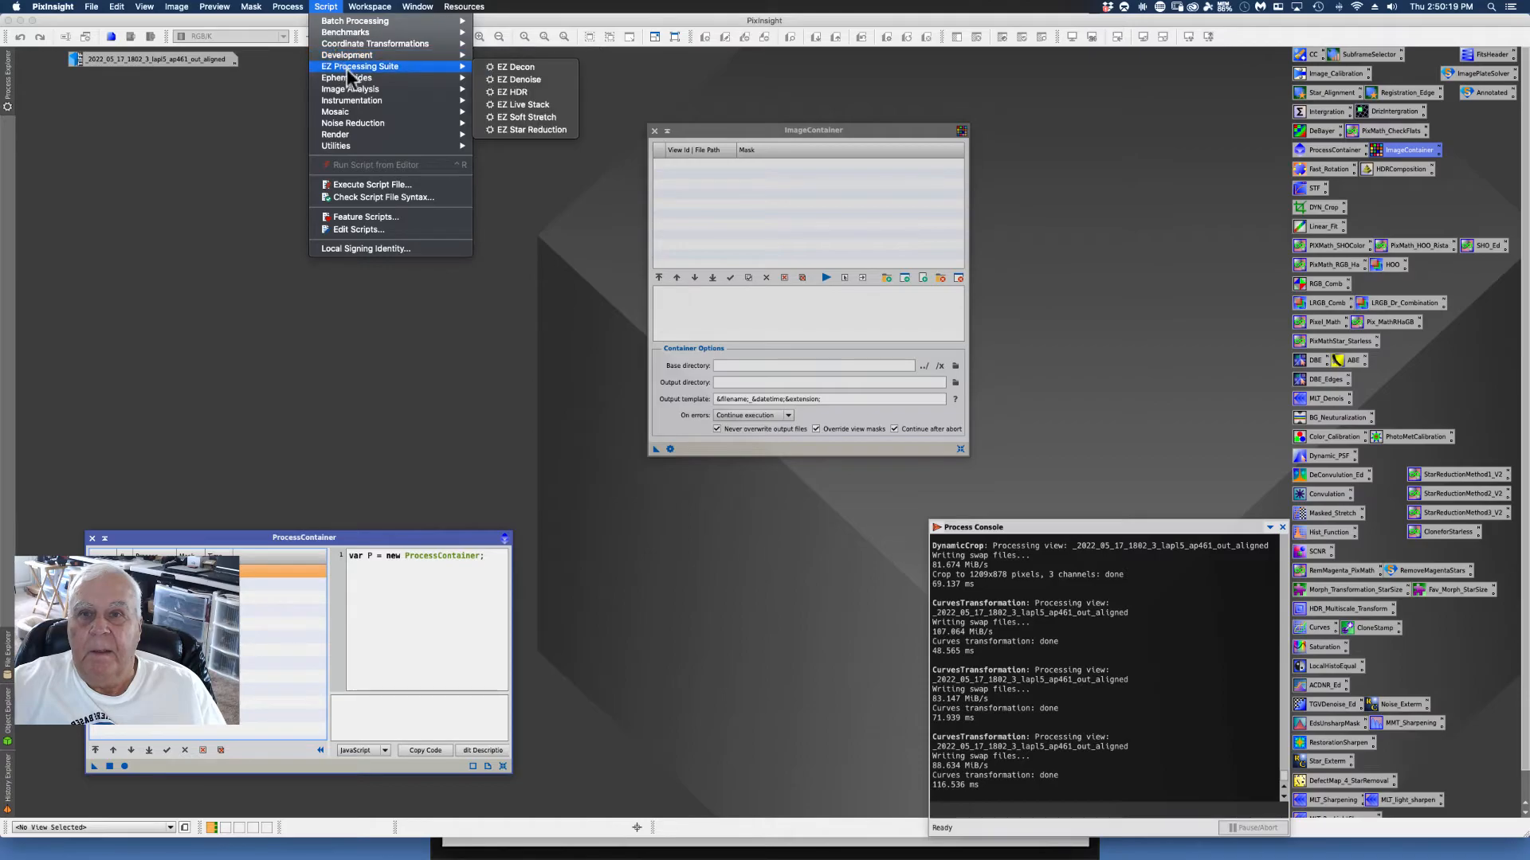
{"action": "mouse_move", "coordinate": [342, 78]}
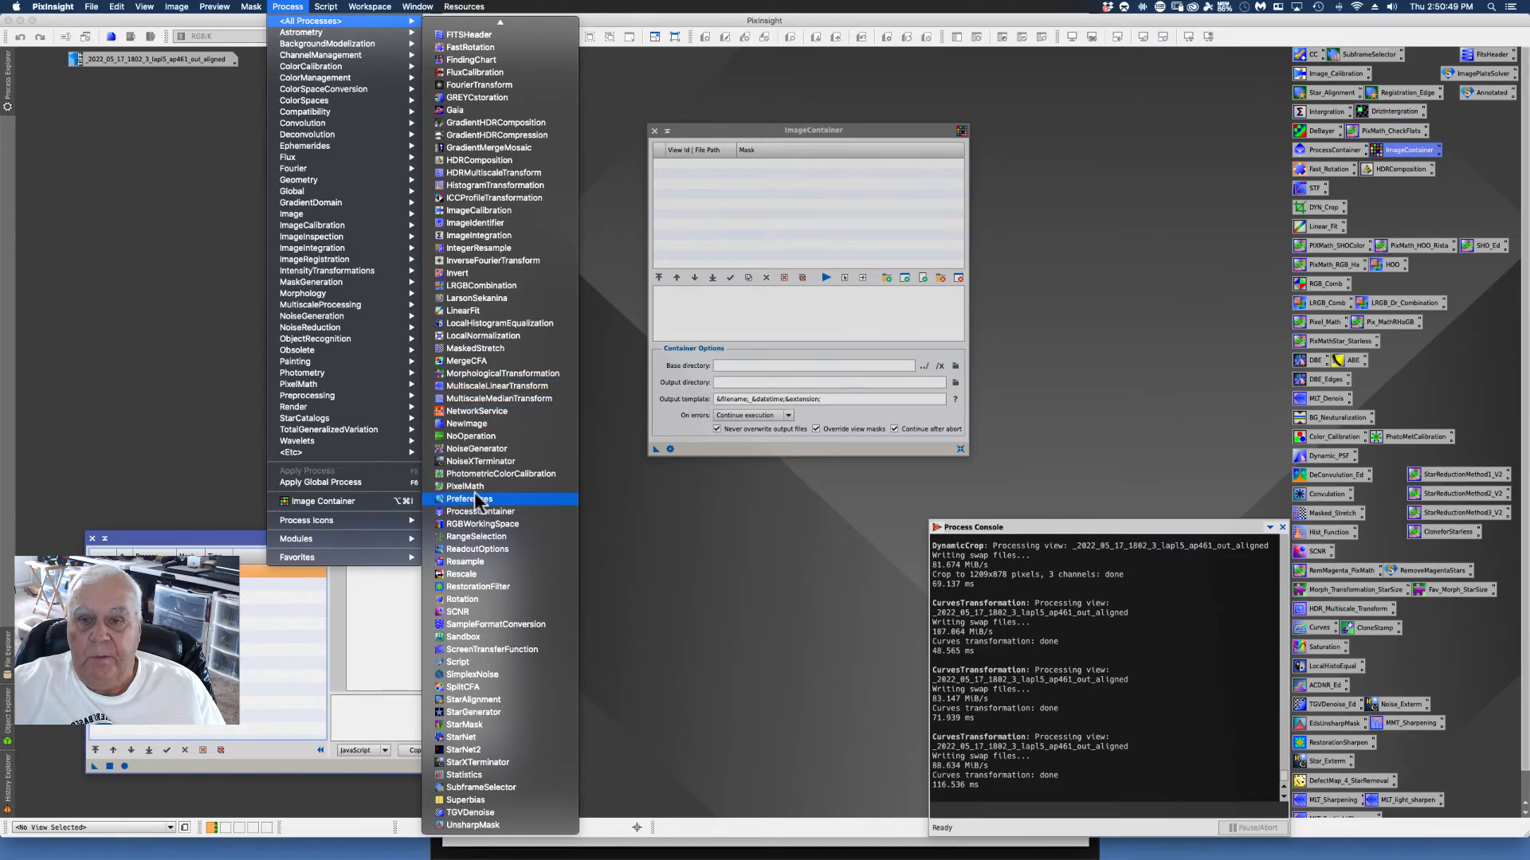
{"action": "left_click", "coordinate": [597, 557]}
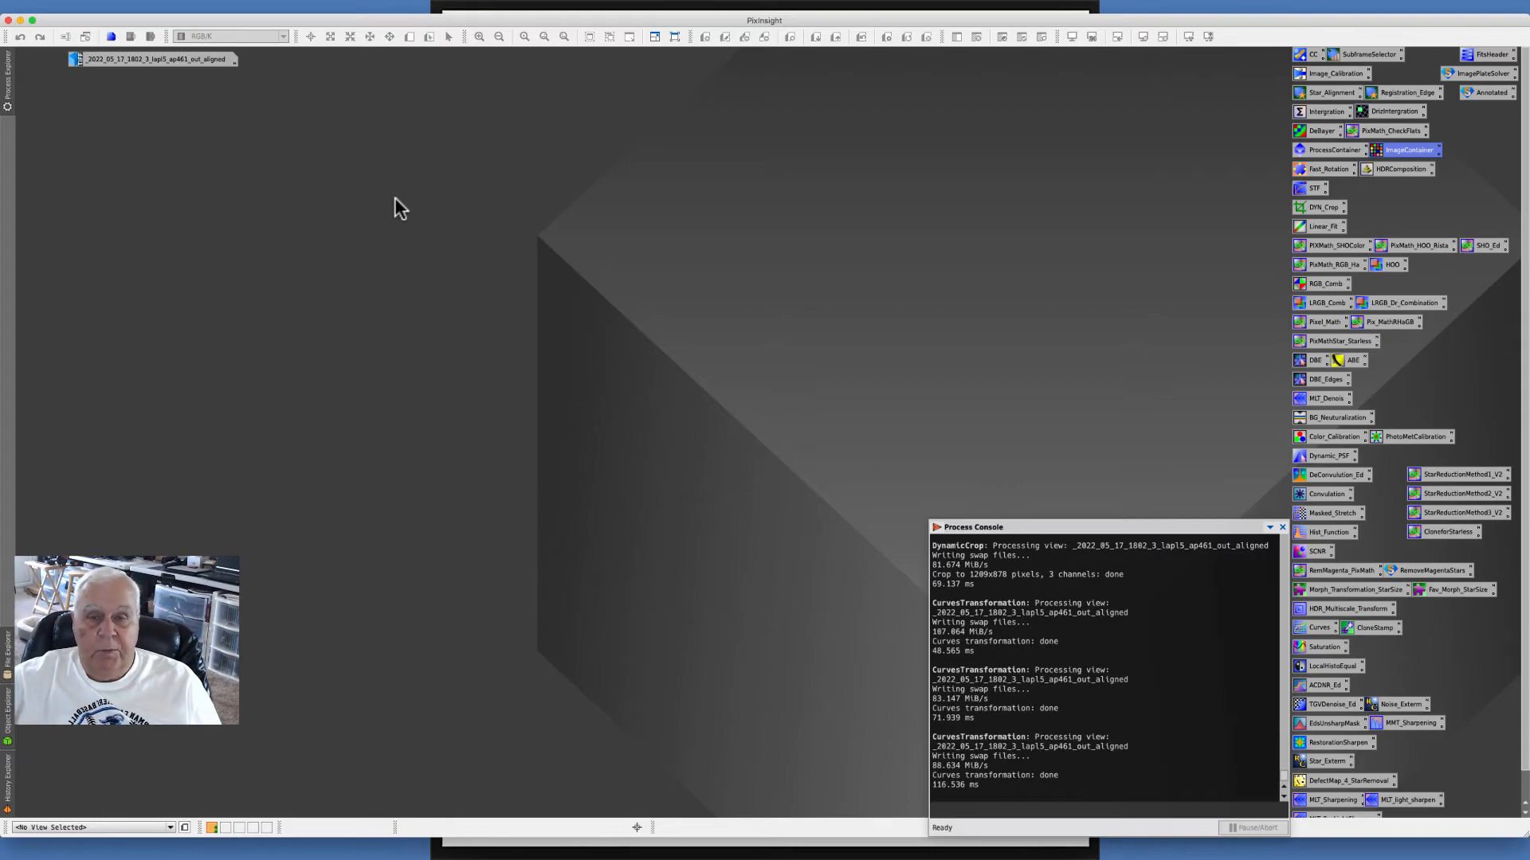
- Open an ImageContainer from the workspace context menu and reposition its window
{"action": "right_click", "coordinate": [434, 187]}
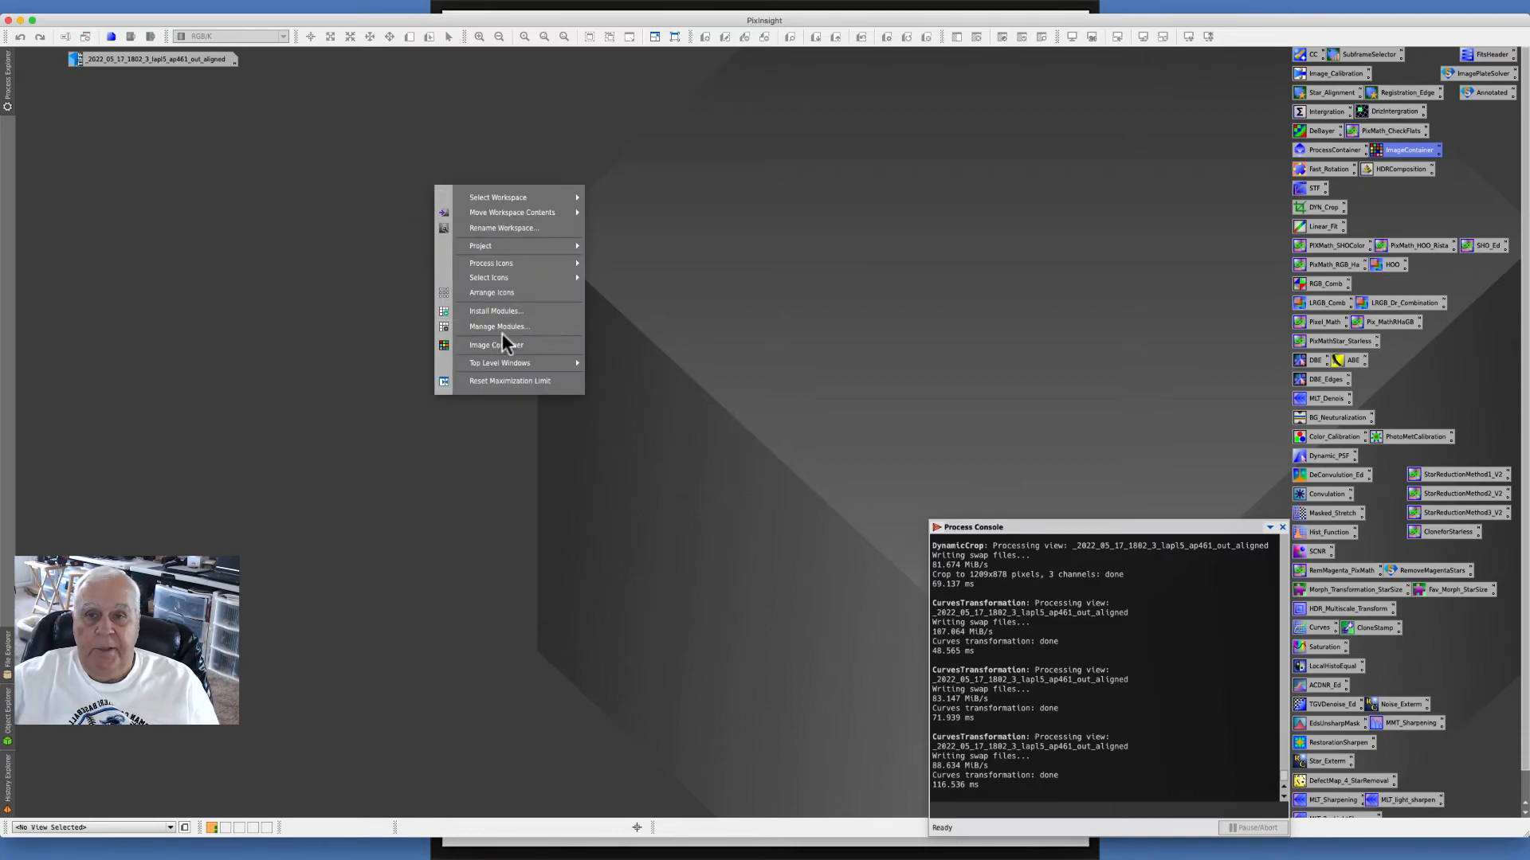
{"action": "left_click", "coordinate": [672, 245]}
{"action": "right_click", "coordinate": [662, 239]}
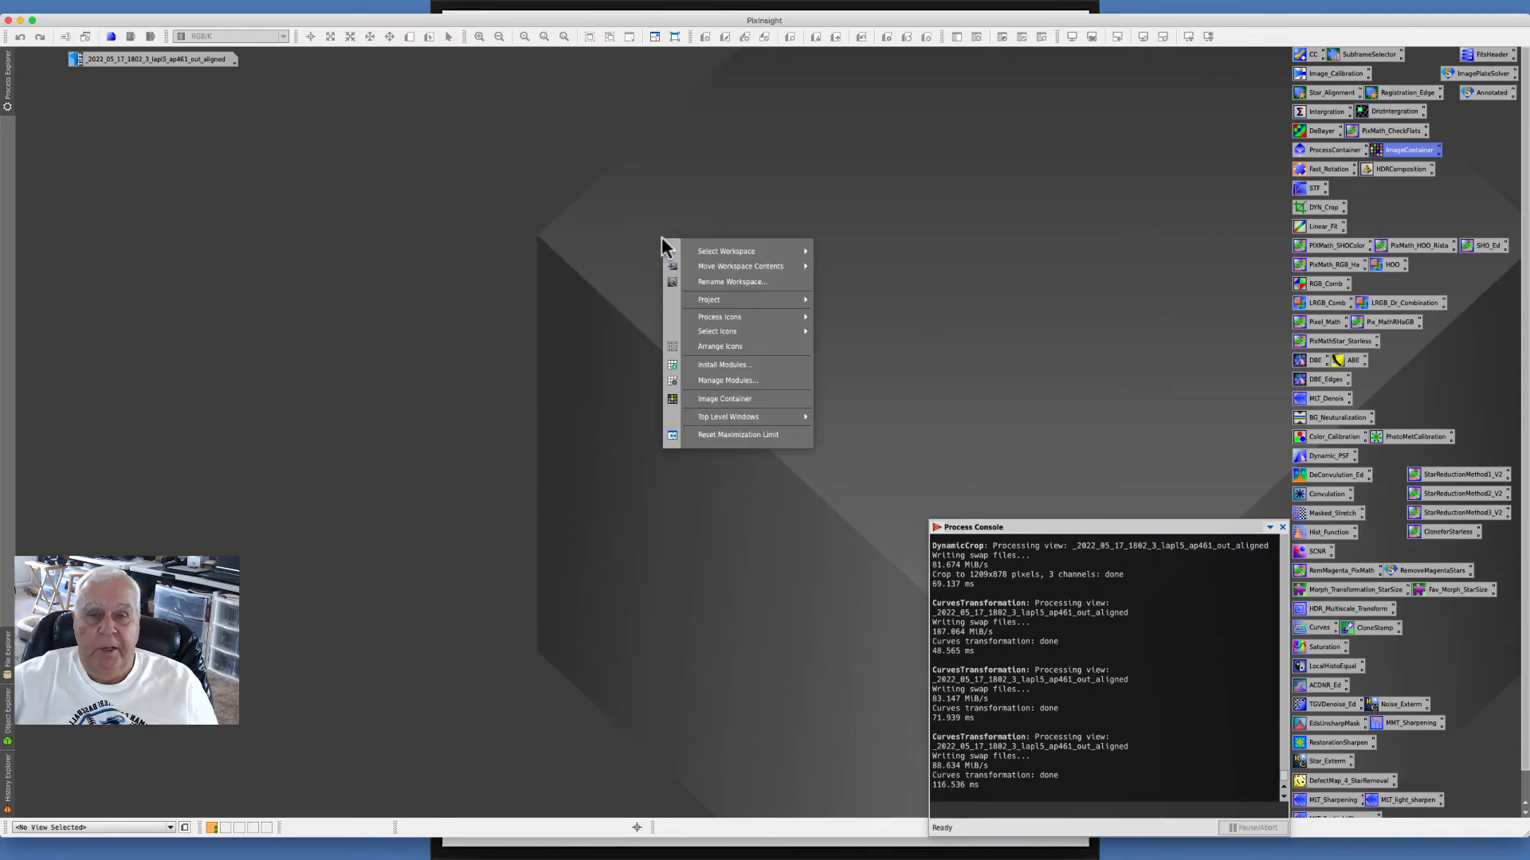
{"action": "left_click", "coordinate": [723, 400]}
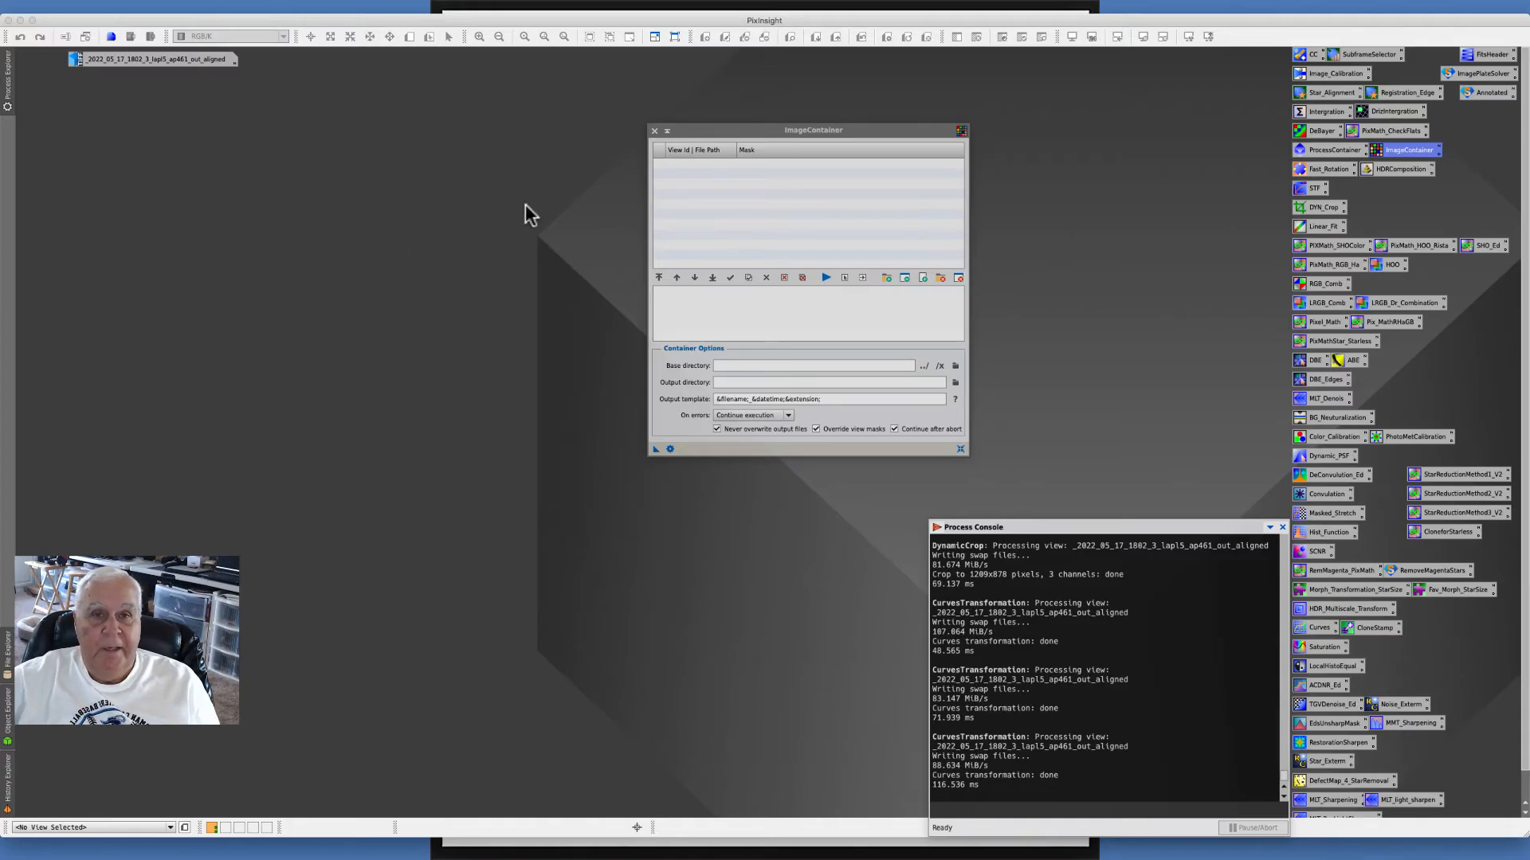
{"action": "left_click_drag", "start_coordinate": [732, 132], "coordinate": [733, 126]}
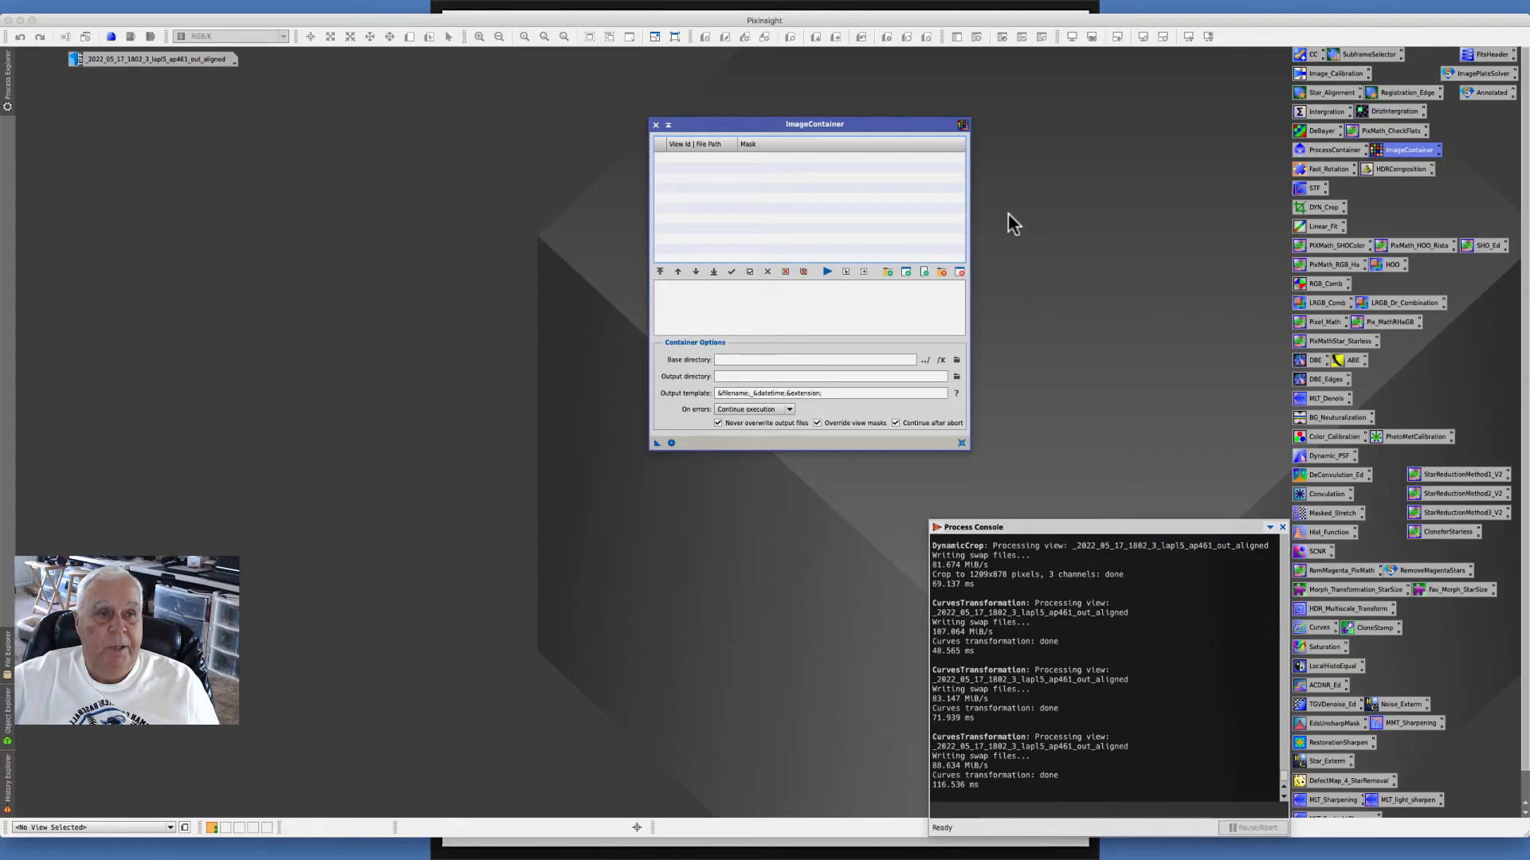
- Open a ProcessContainer window and move it beside the ImageContainer
{"action": "double_click", "coordinate": [1320, 151]}
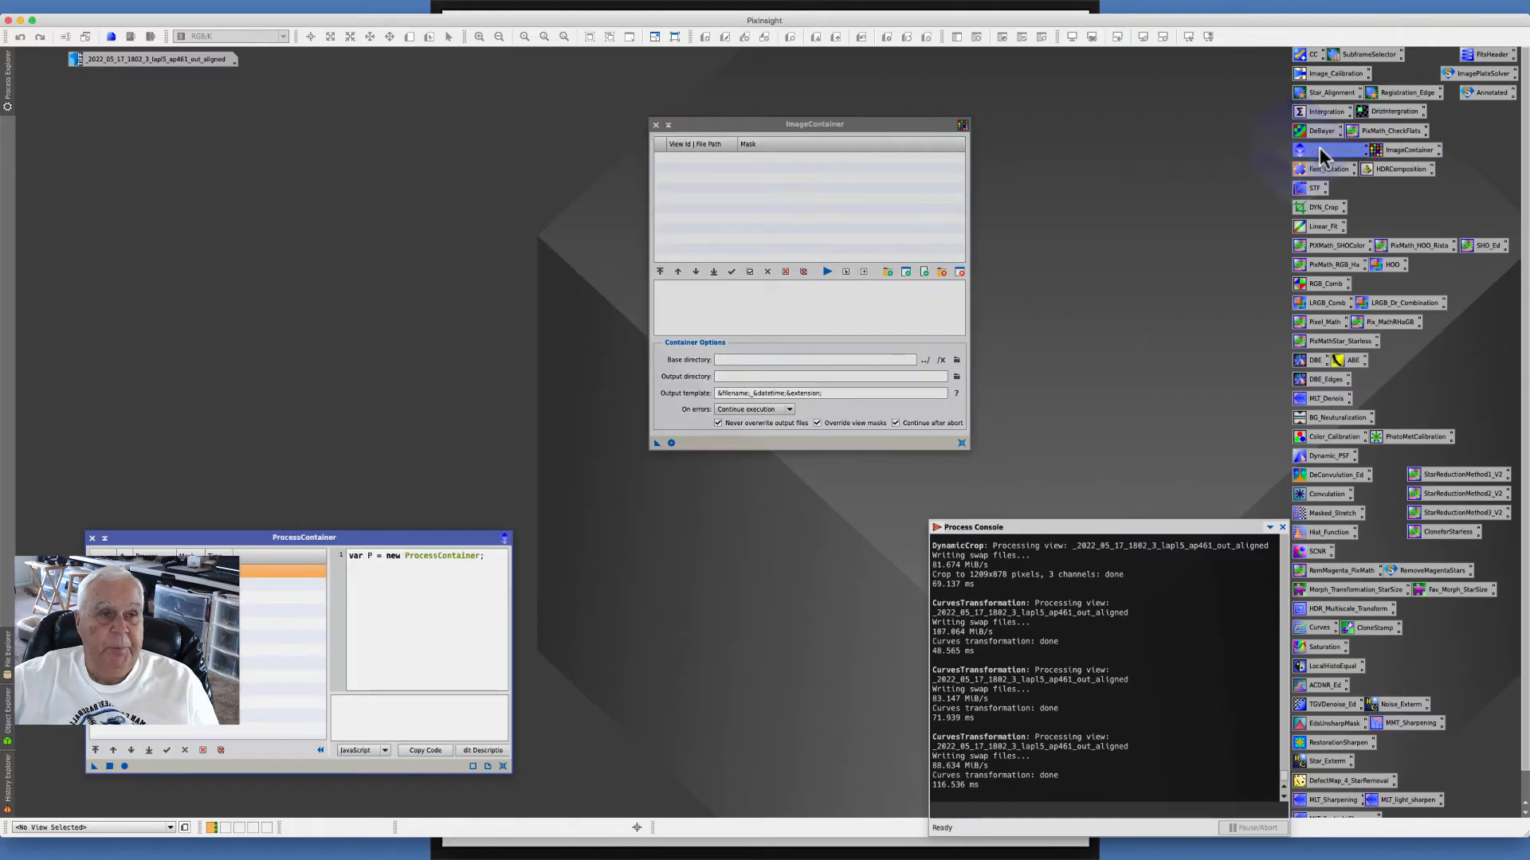
{"action": "left_click", "coordinate": [133, 532]}
{"action": "left_click_drag", "start_coordinate": [133, 533], "coordinate": [117, 505]}
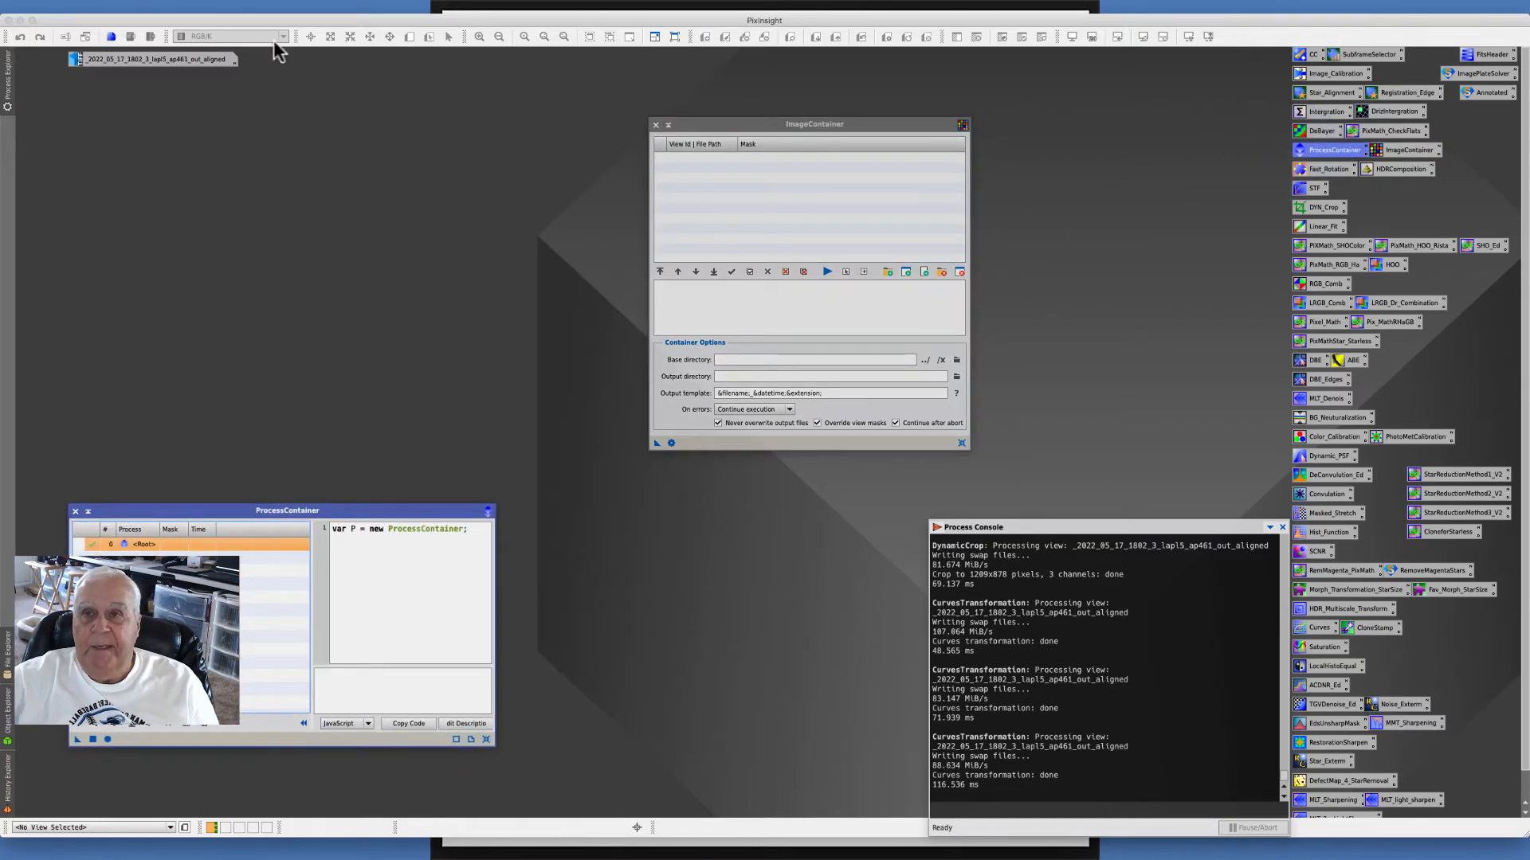
{"action": "left_click", "coordinate": [288, 6]}
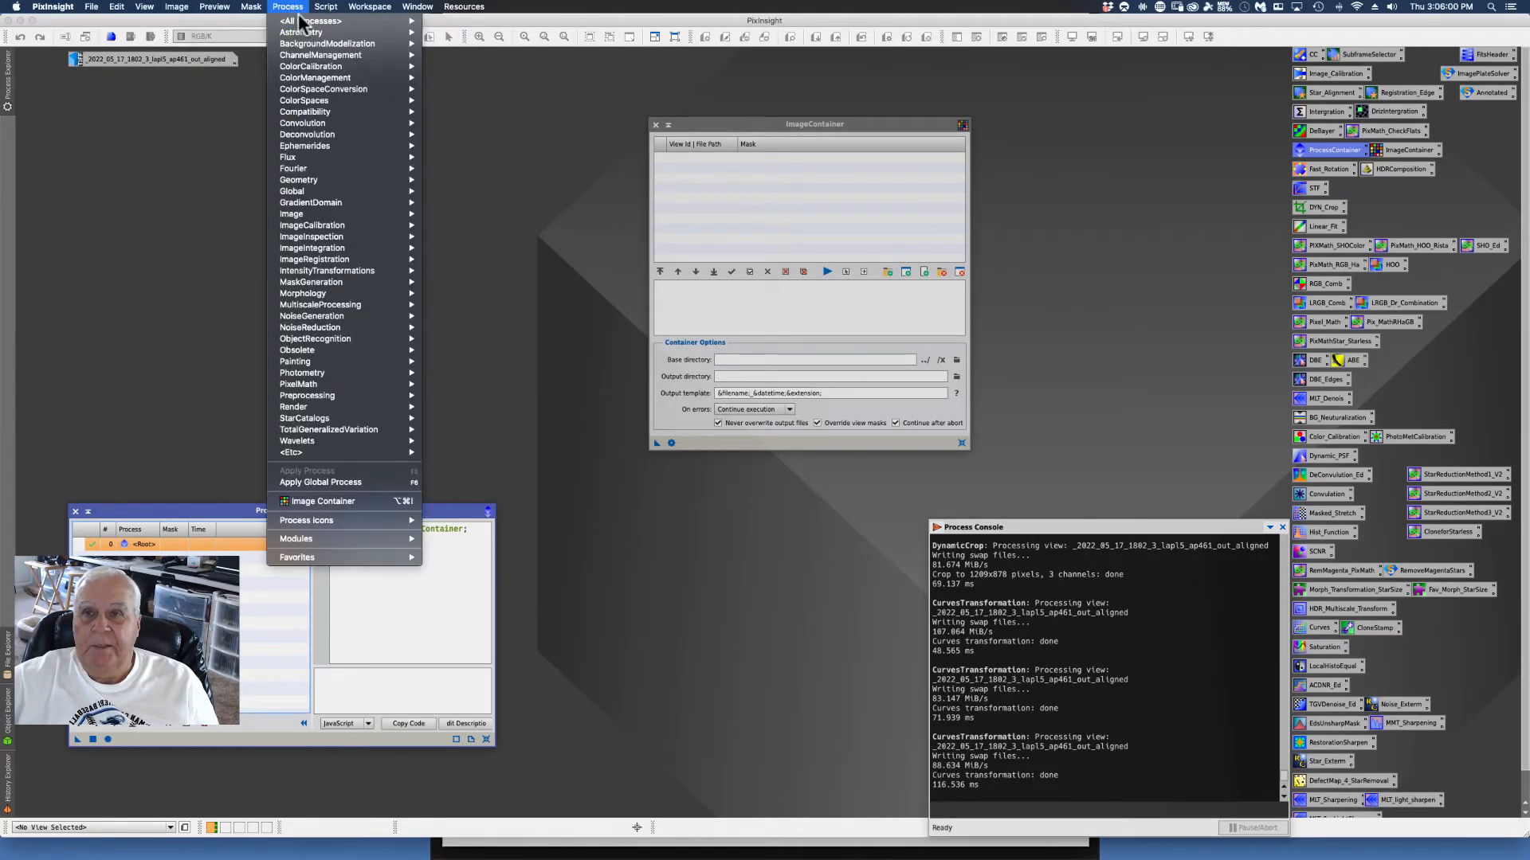
{"action": "mouse_move", "coordinate": [310, 21]}
{"action": "mouse_move", "coordinate": [500, 829]}
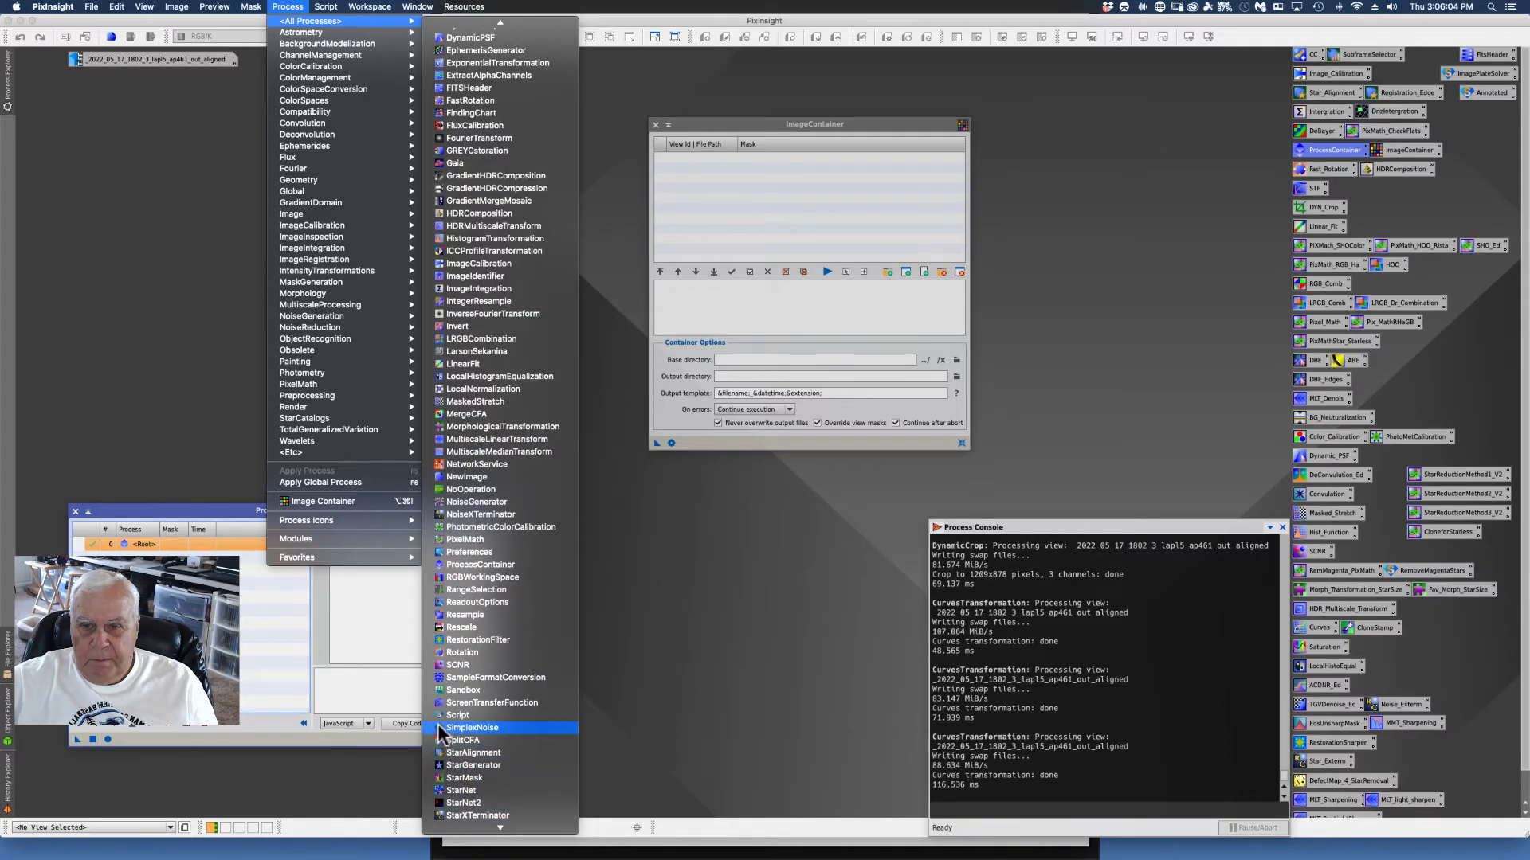
{"action": "left_click", "coordinate": [476, 562]}
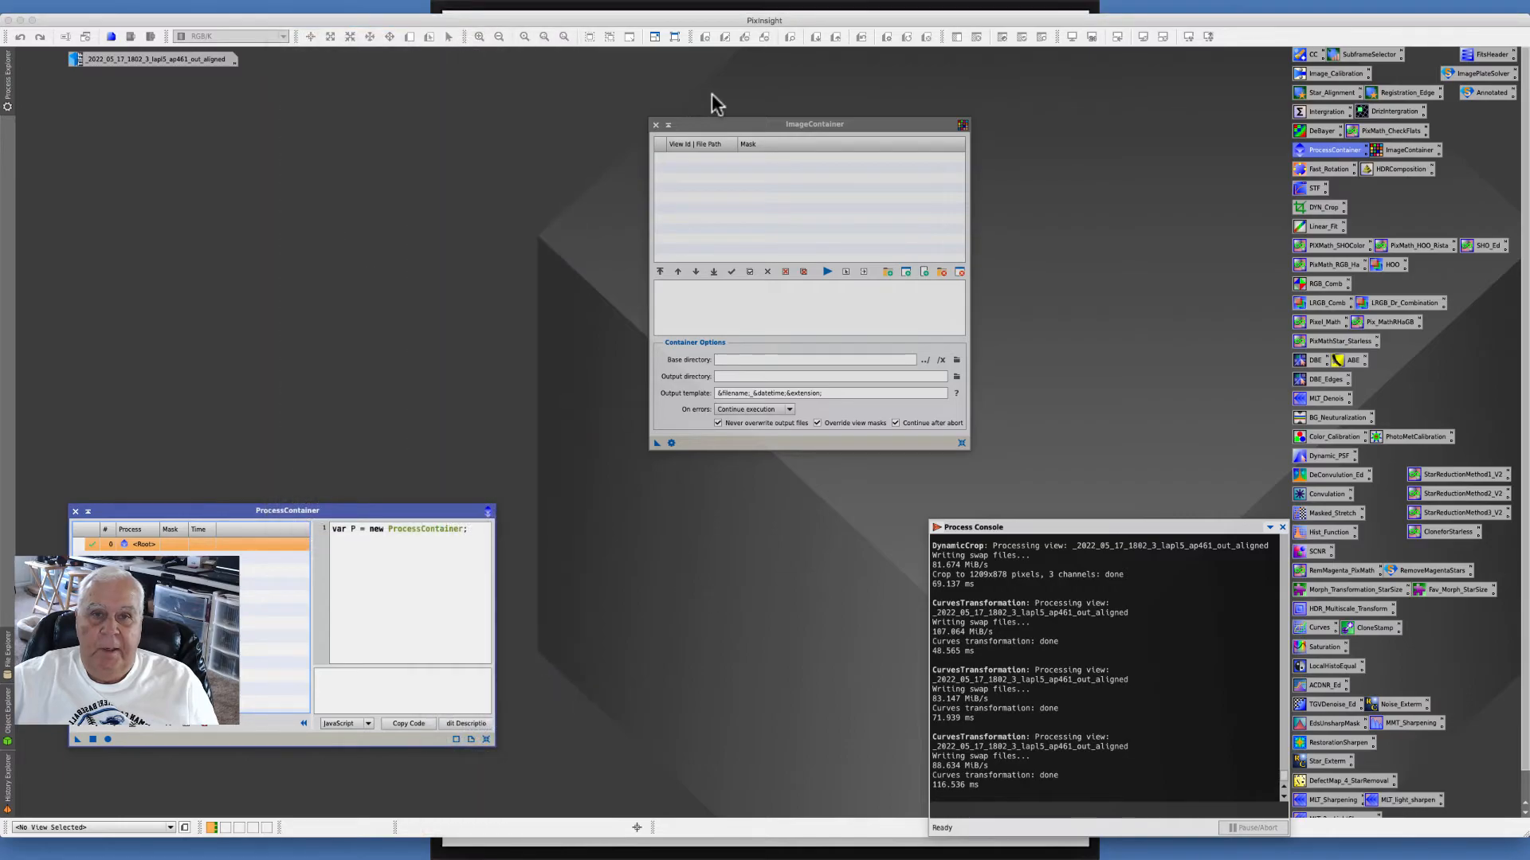
{"action": "right_click", "coordinate": [147, 261]}
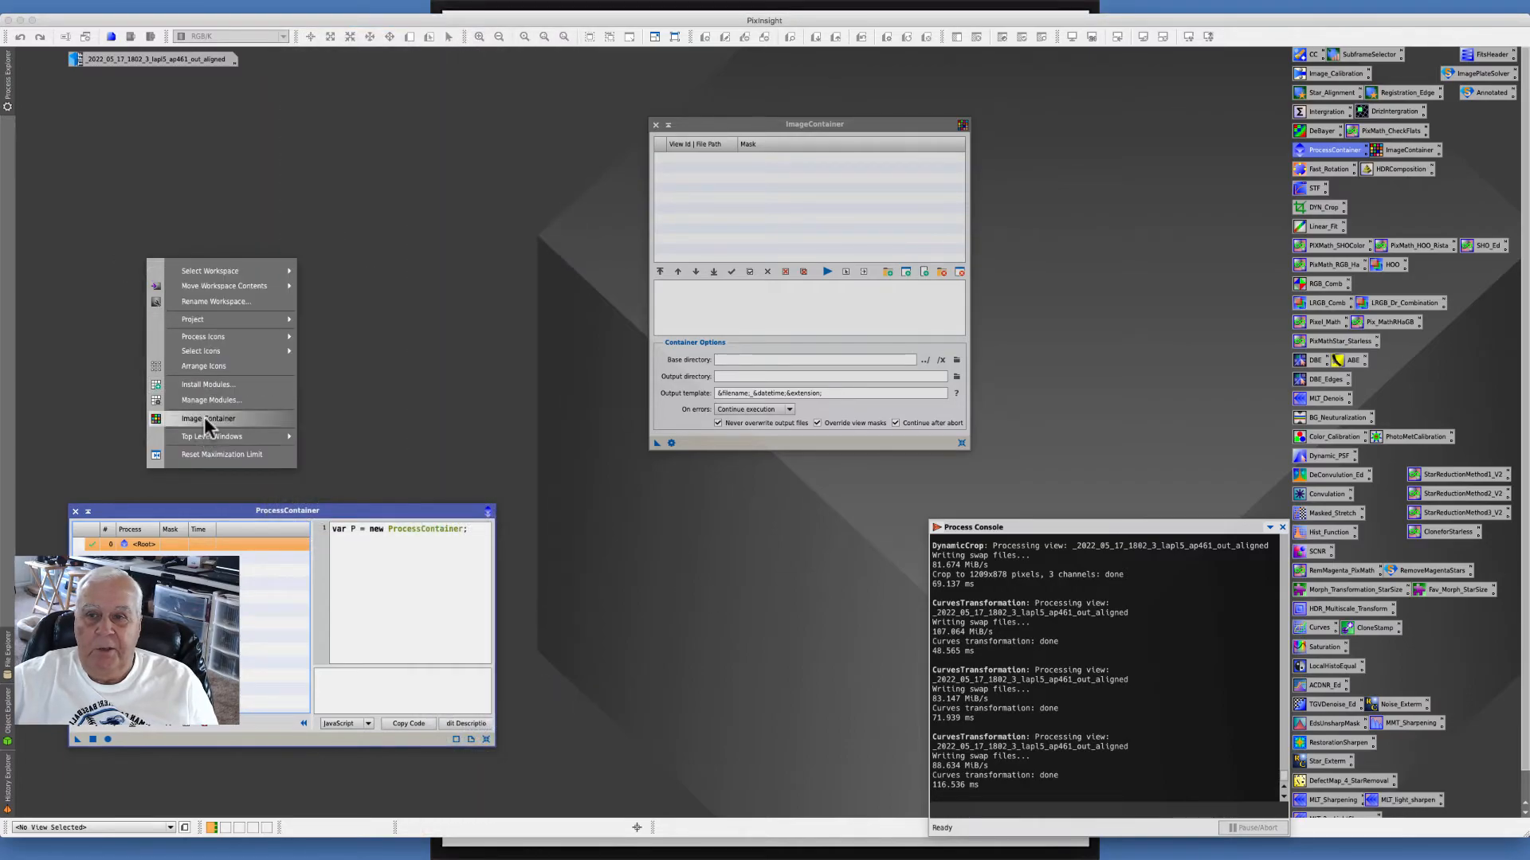
{"action": "left_click", "coordinate": [424, 218]}
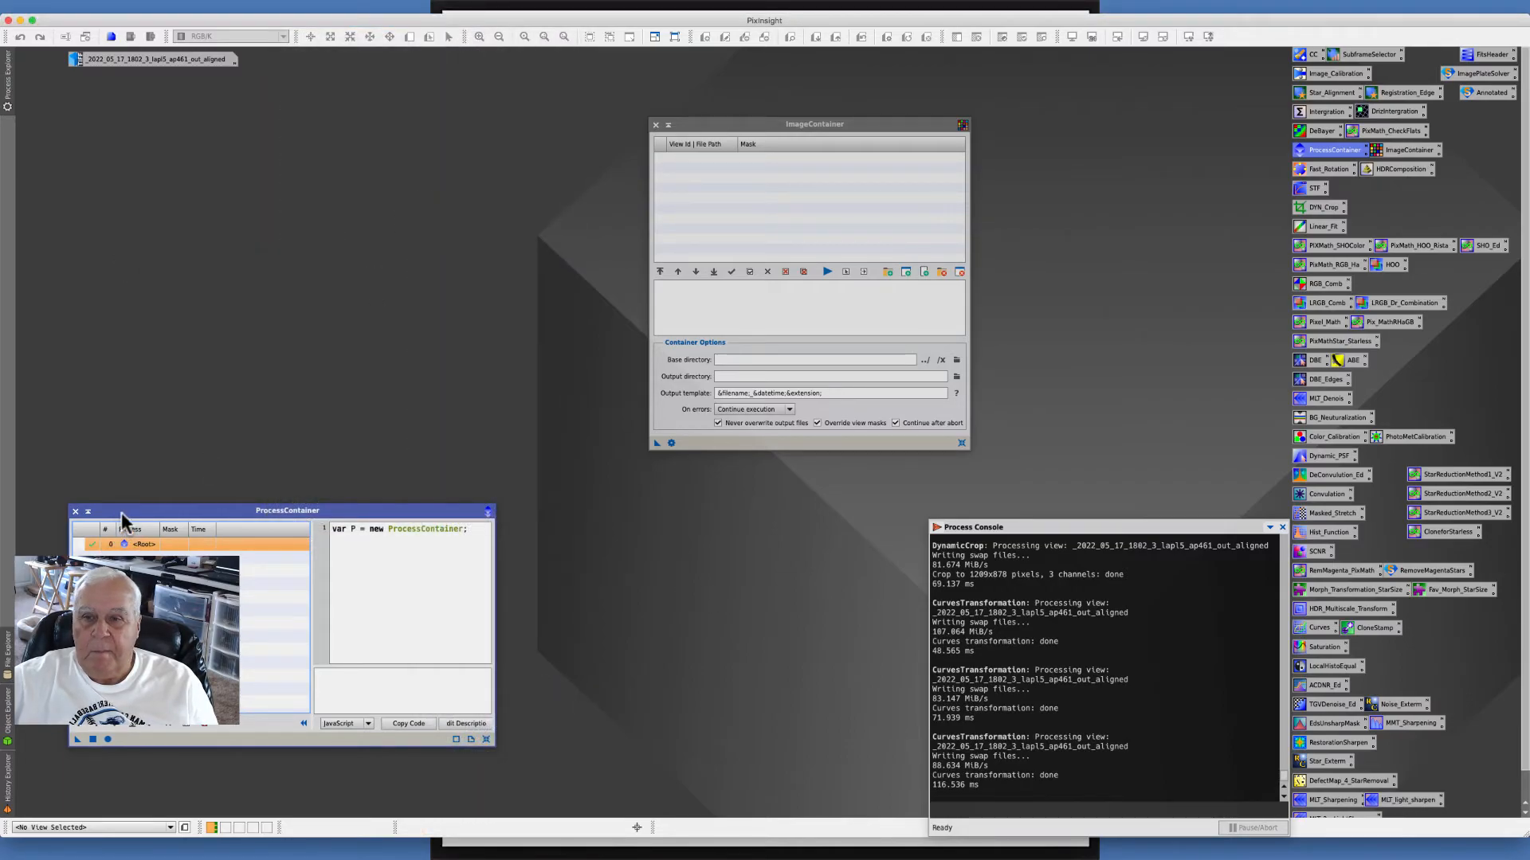
{"action": "left_click_drag", "start_coordinate": [218, 511], "coordinate": [338, 263]}
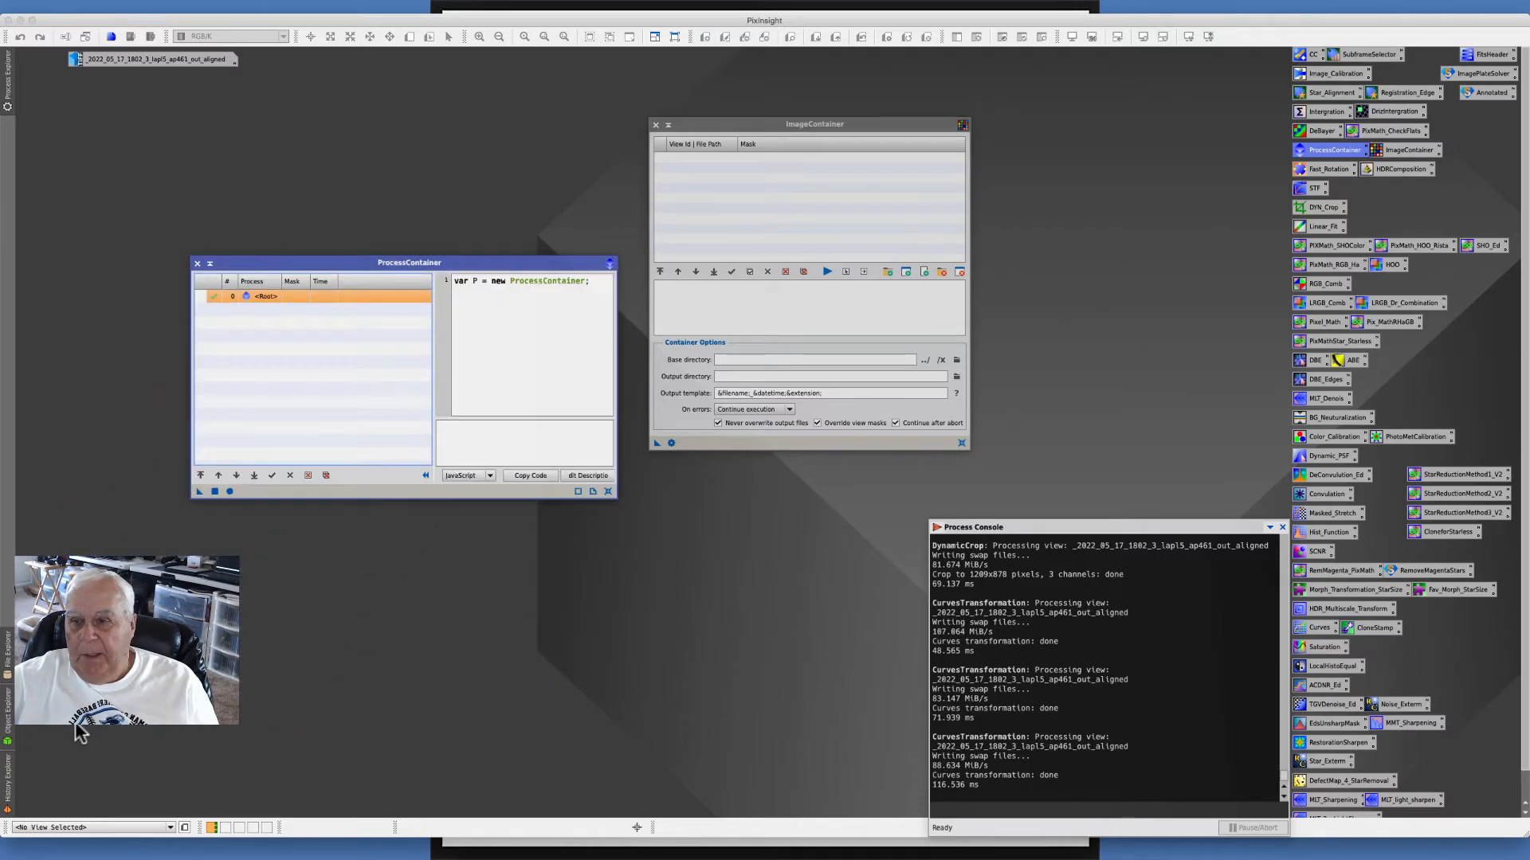
- Copy the aligned image's DynamicCrop and three CurvesTransformation history entries into the ProcessContainer
{"action": "mouse_move", "coordinate": [7, 782]}
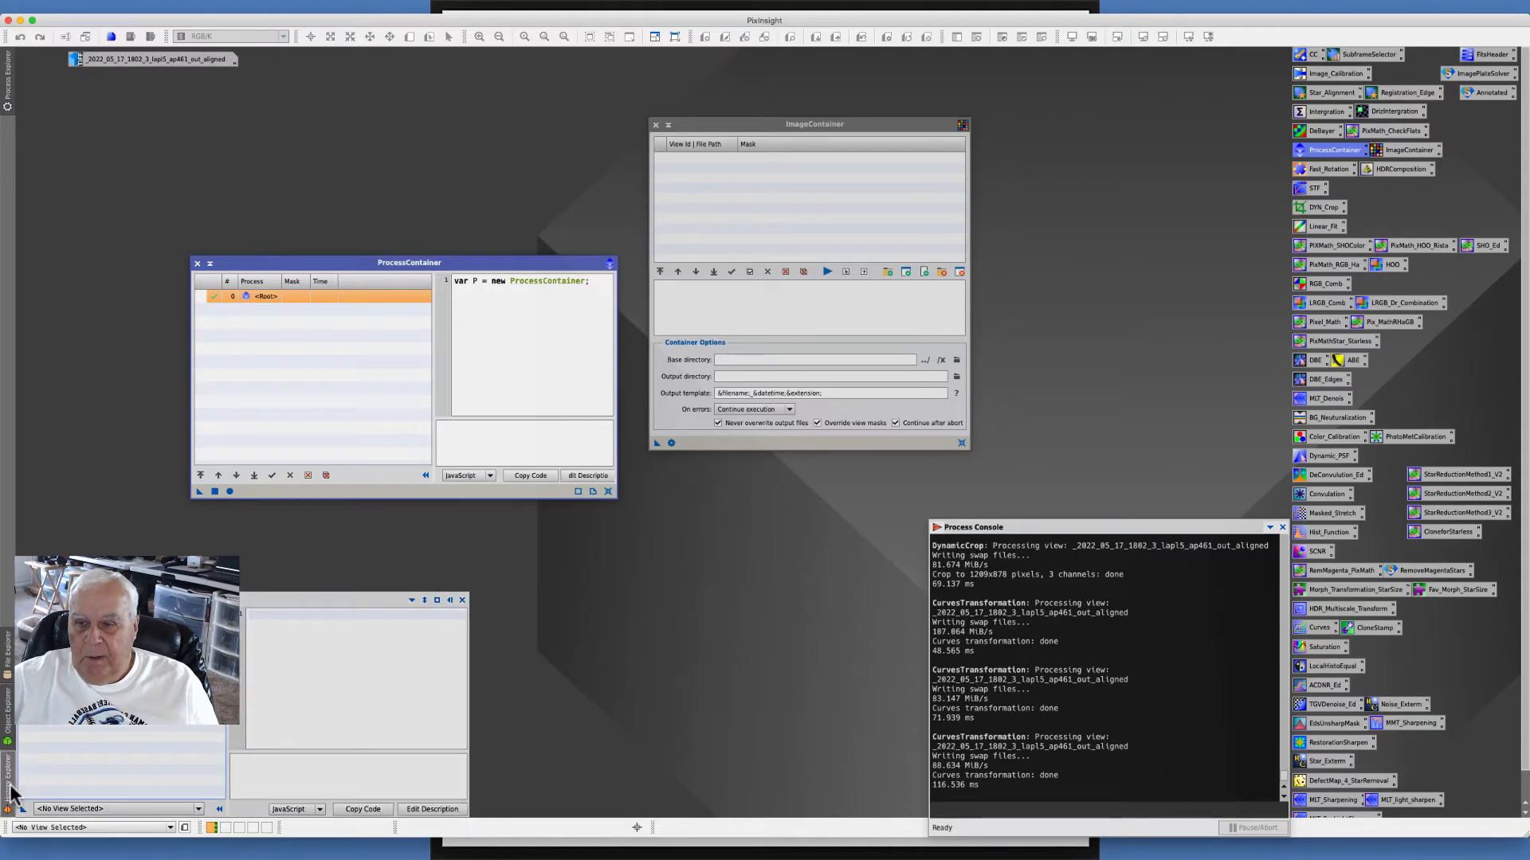
{"action": "left_click", "coordinate": [200, 809]}
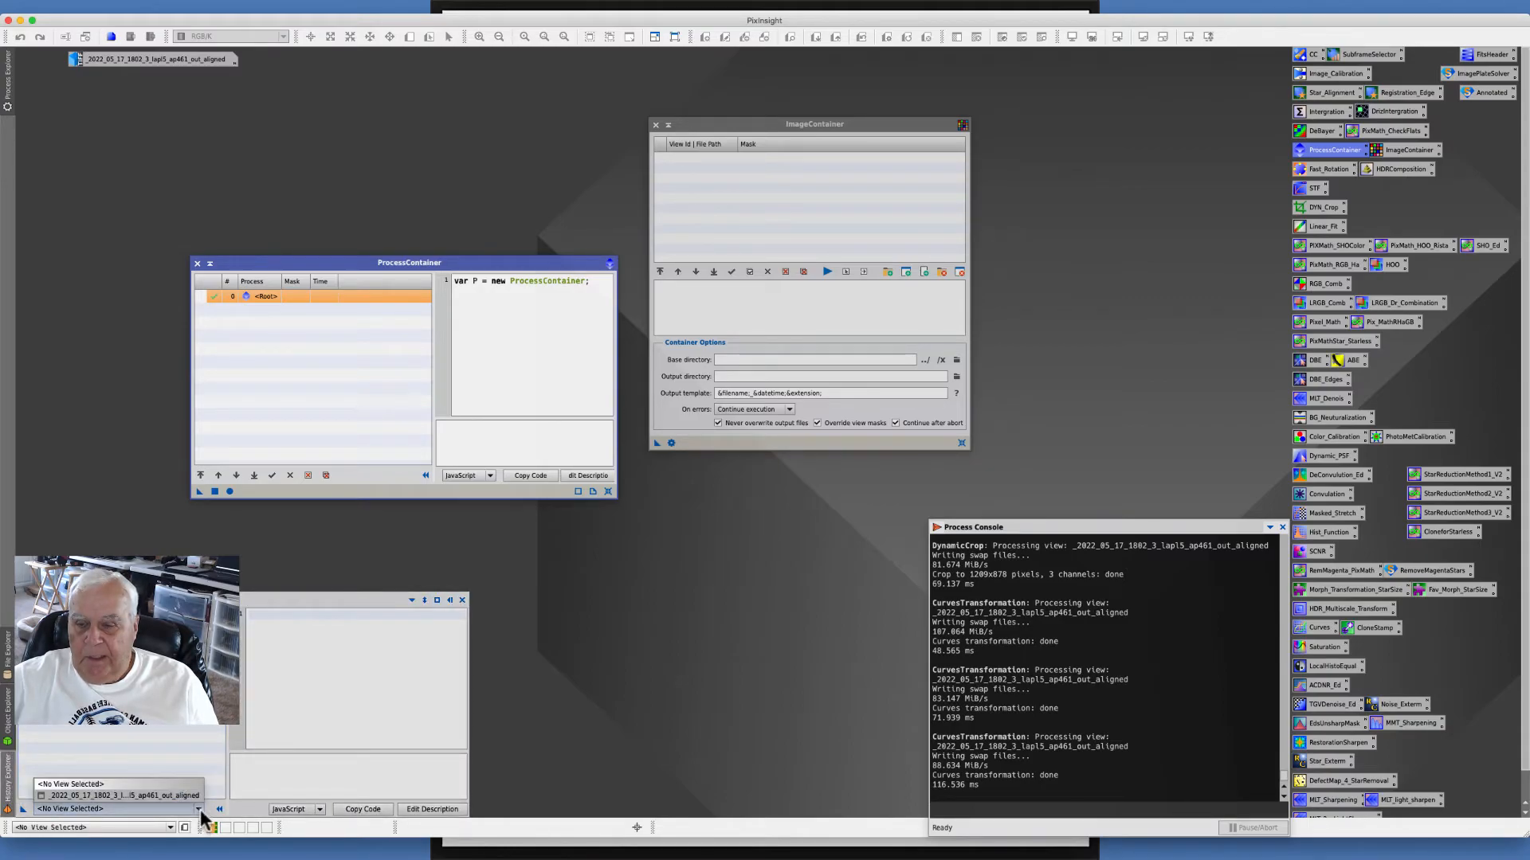
{"action": "left_click", "coordinate": [136, 795]}
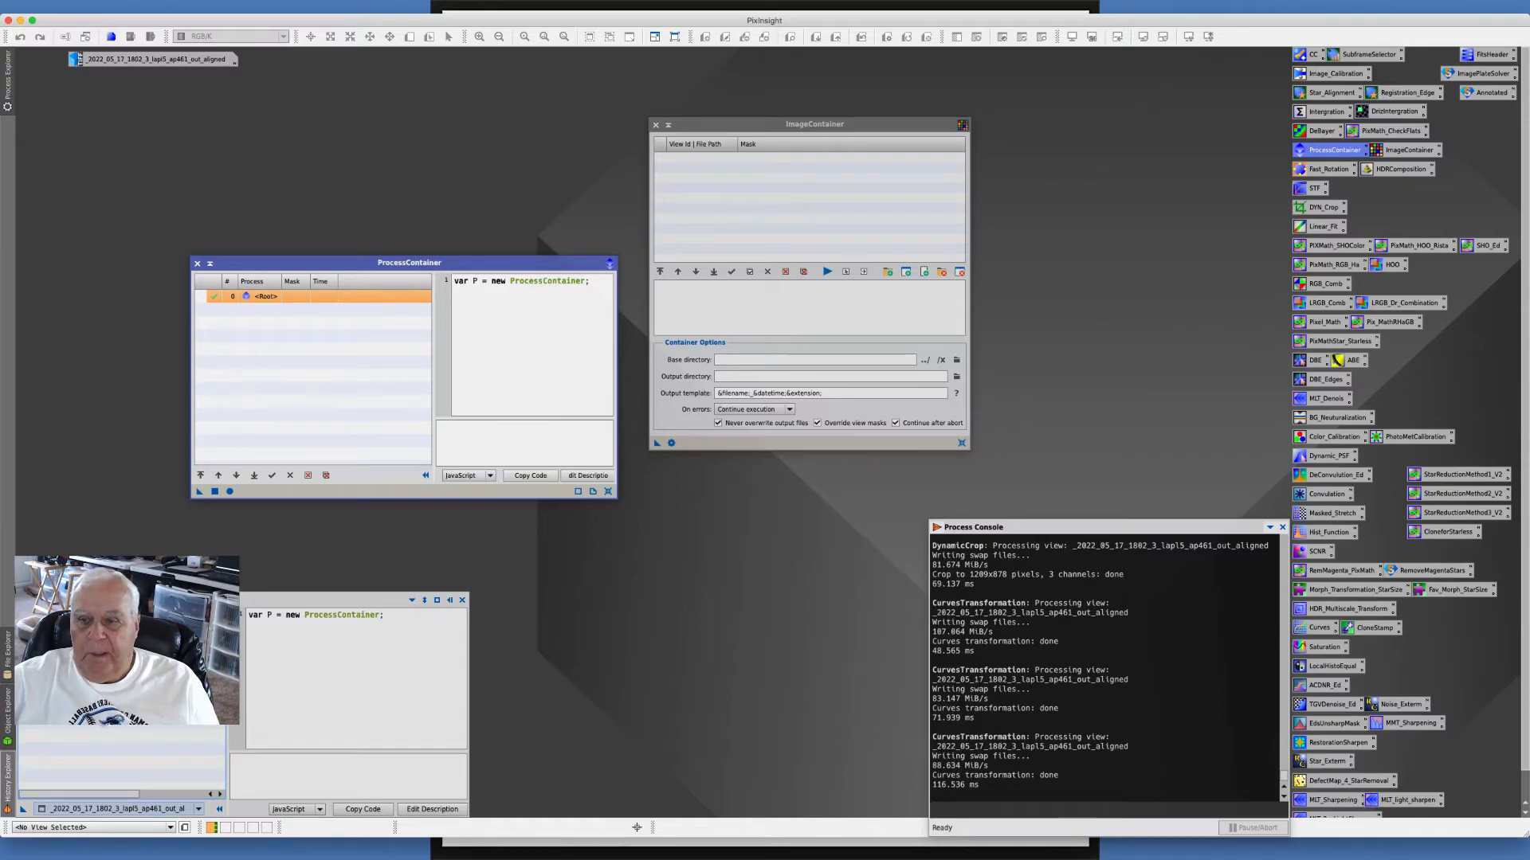
{"action": "left_click_drag", "start_coordinate": [100, 666], "coordinate": [246, 368]}
{"action": "left_click_drag", "start_coordinate": [102, 657], "coordinate": [265, 396]}
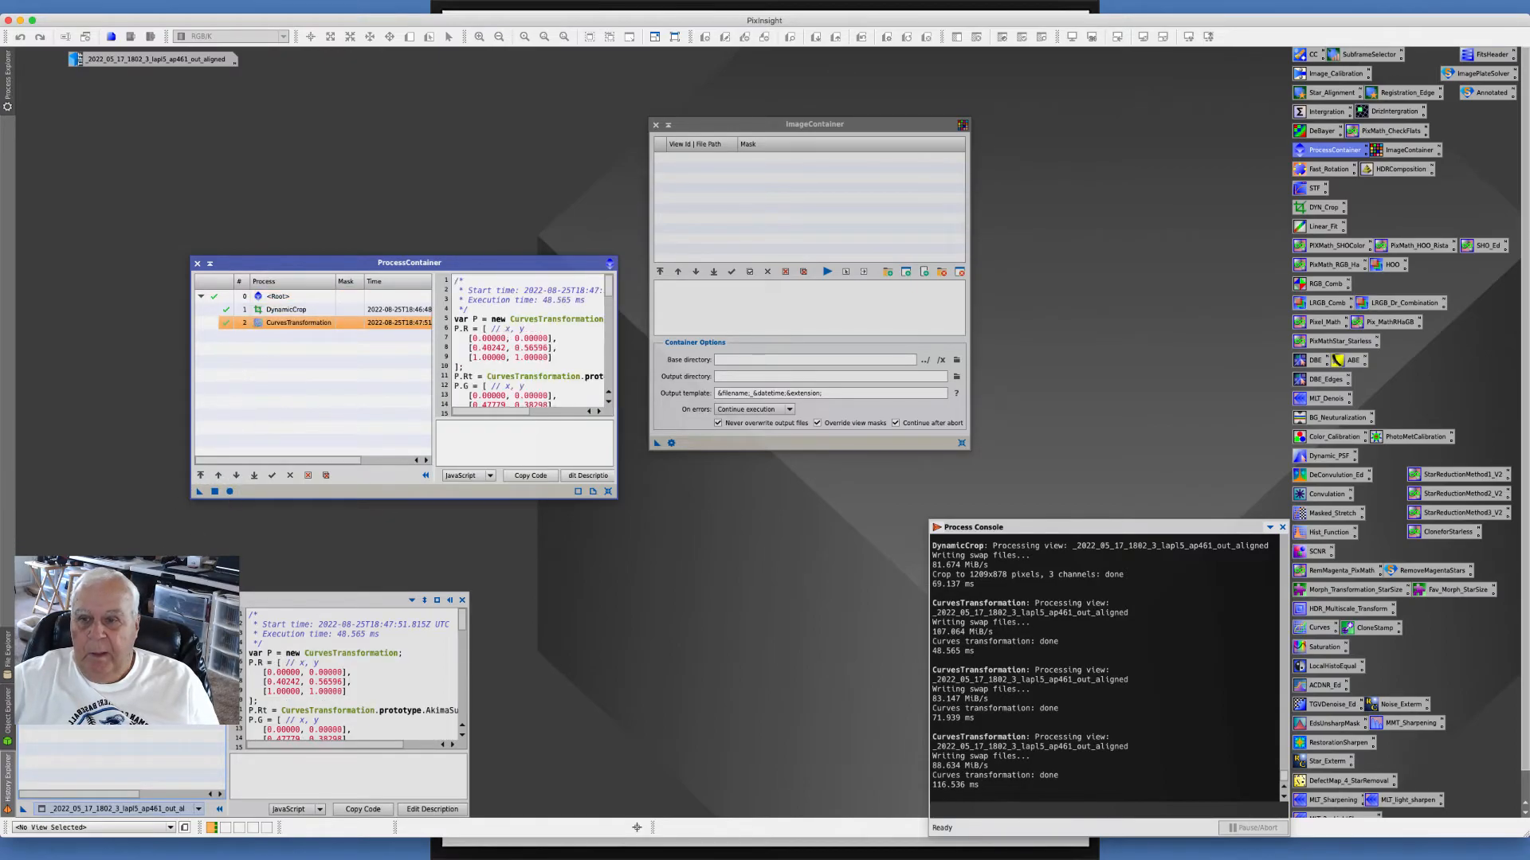
{"action": "left_click_drag", "start_coordinate": [101, 647], "coordinate": [267, 391]}
{"action": "left_click_drag", "start_coordinate": [102, 647], "coordinate": [287, 382]}
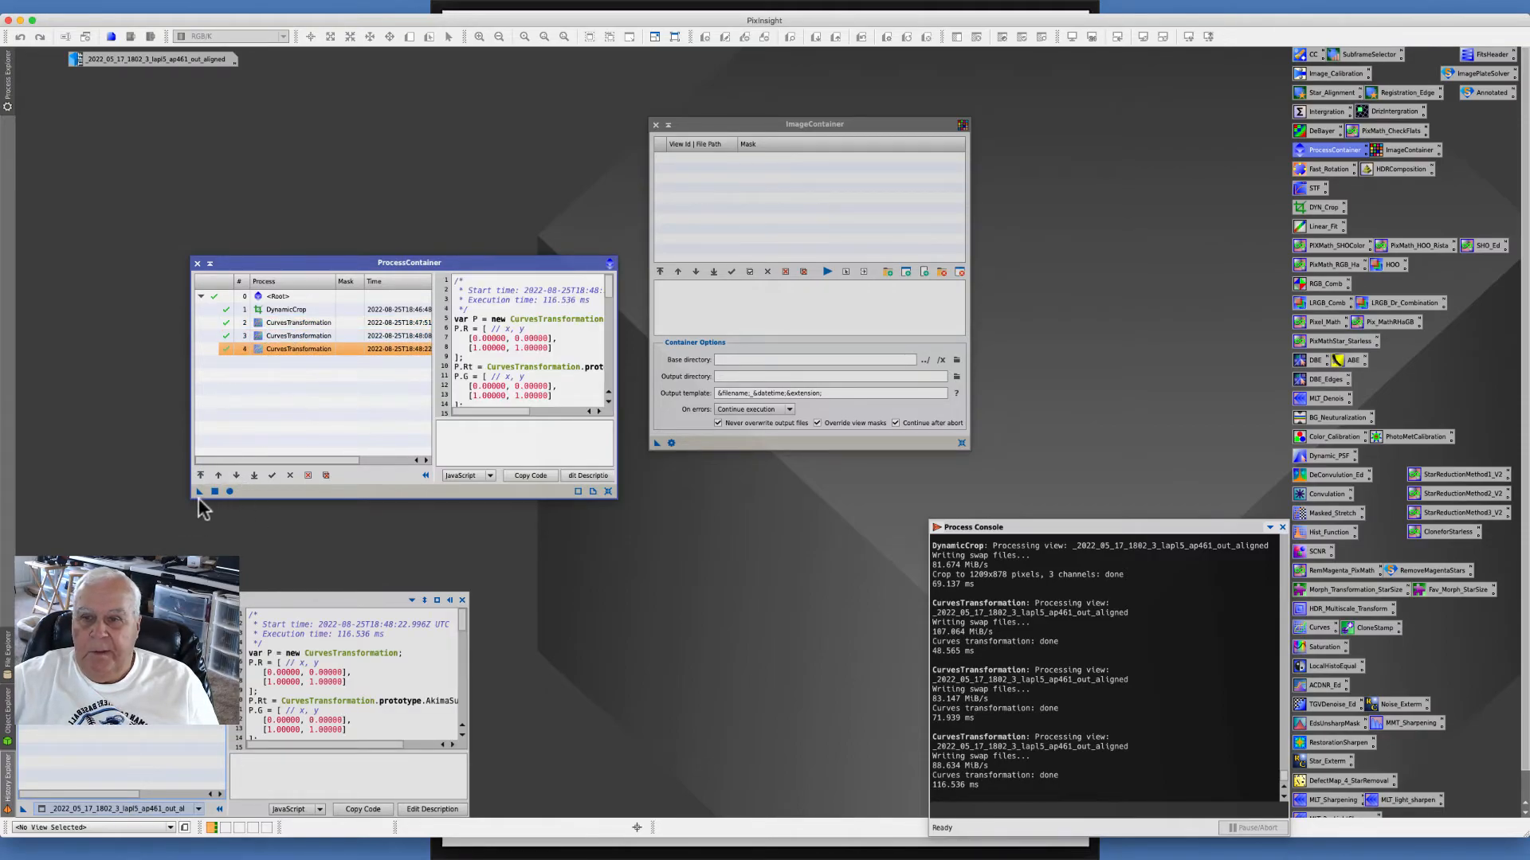
- Save the ProcessContainer as a process icon on the workspace and move its window aside
{"action": "left_click_drag", "start_coordinate": [199, 491], "coordinate": [669, 590]}
{"action": "left_click_drag", "start_coordinate": [241, 263], "coordinate": [95, 163]}
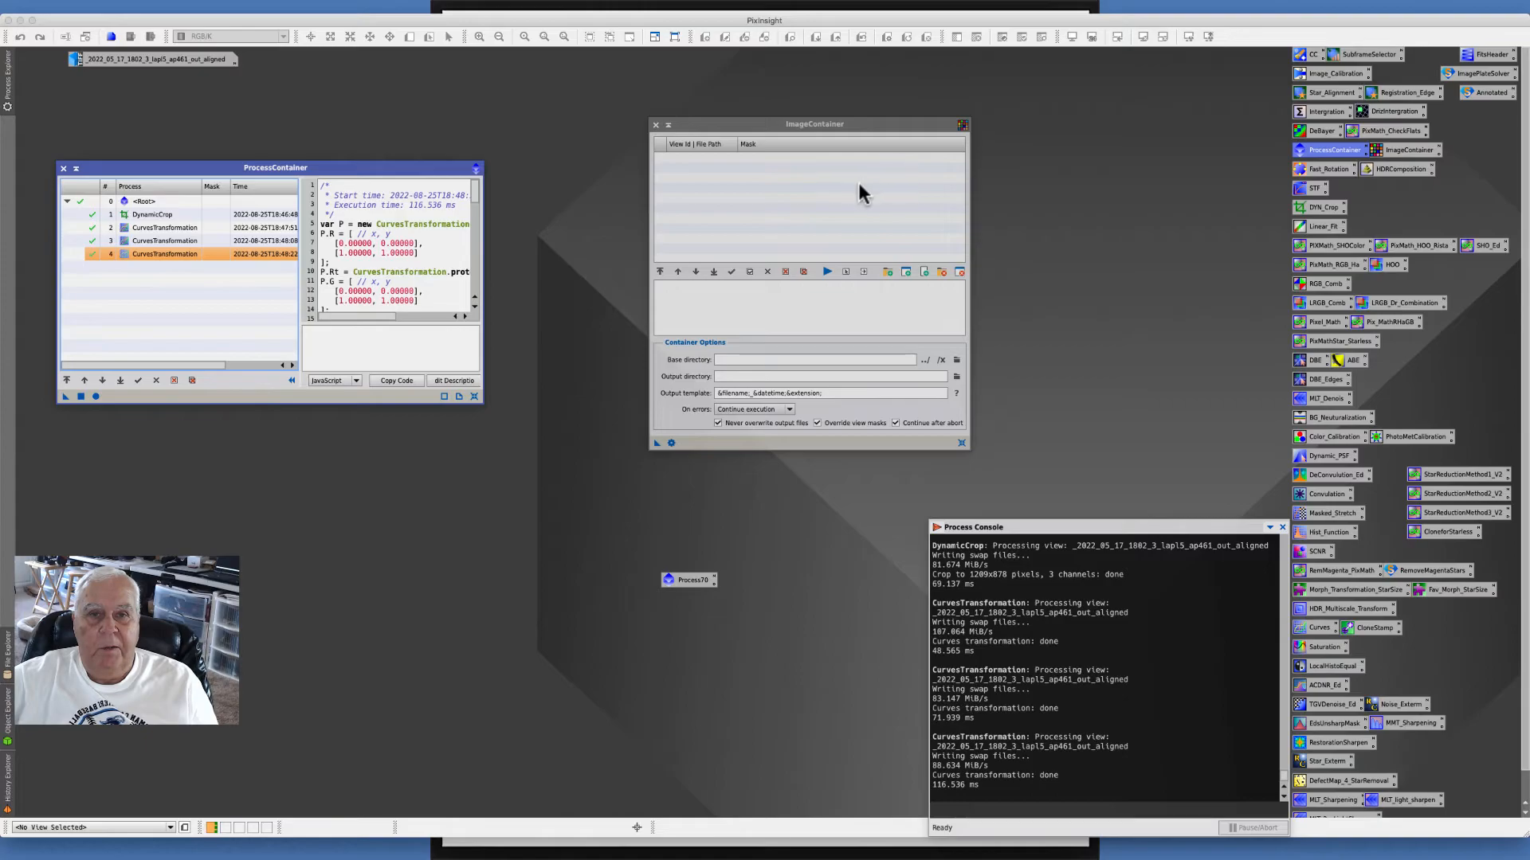
- Add all aligned TIF files from the 2-ImppG_Align folder to the ImageContainer
{"action": "left_click", "coordinate": [887, 271]}
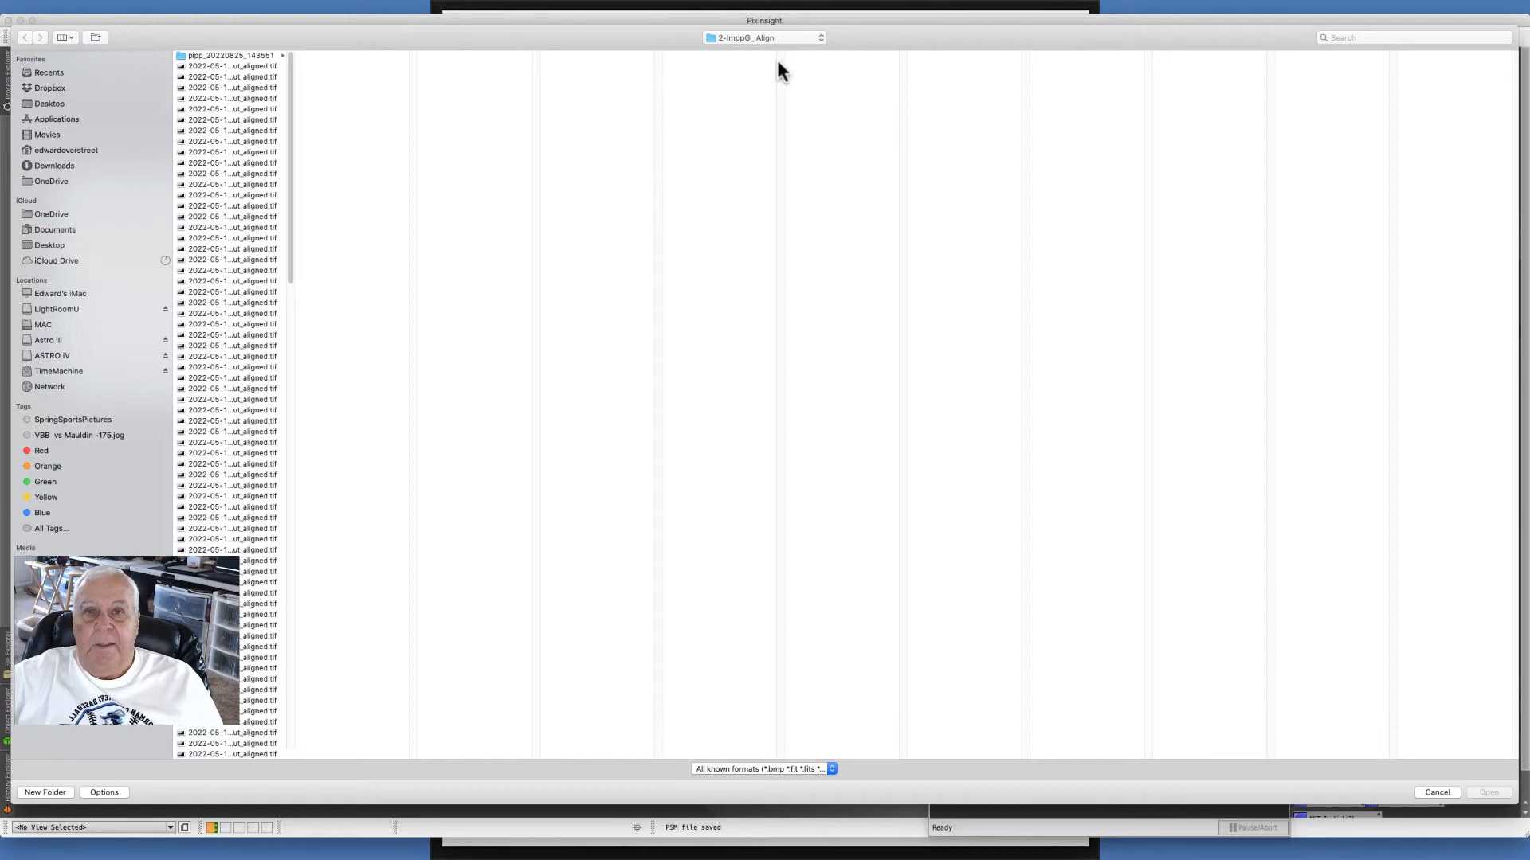
{"action": "left_click", "coordinate": [238, 65]}
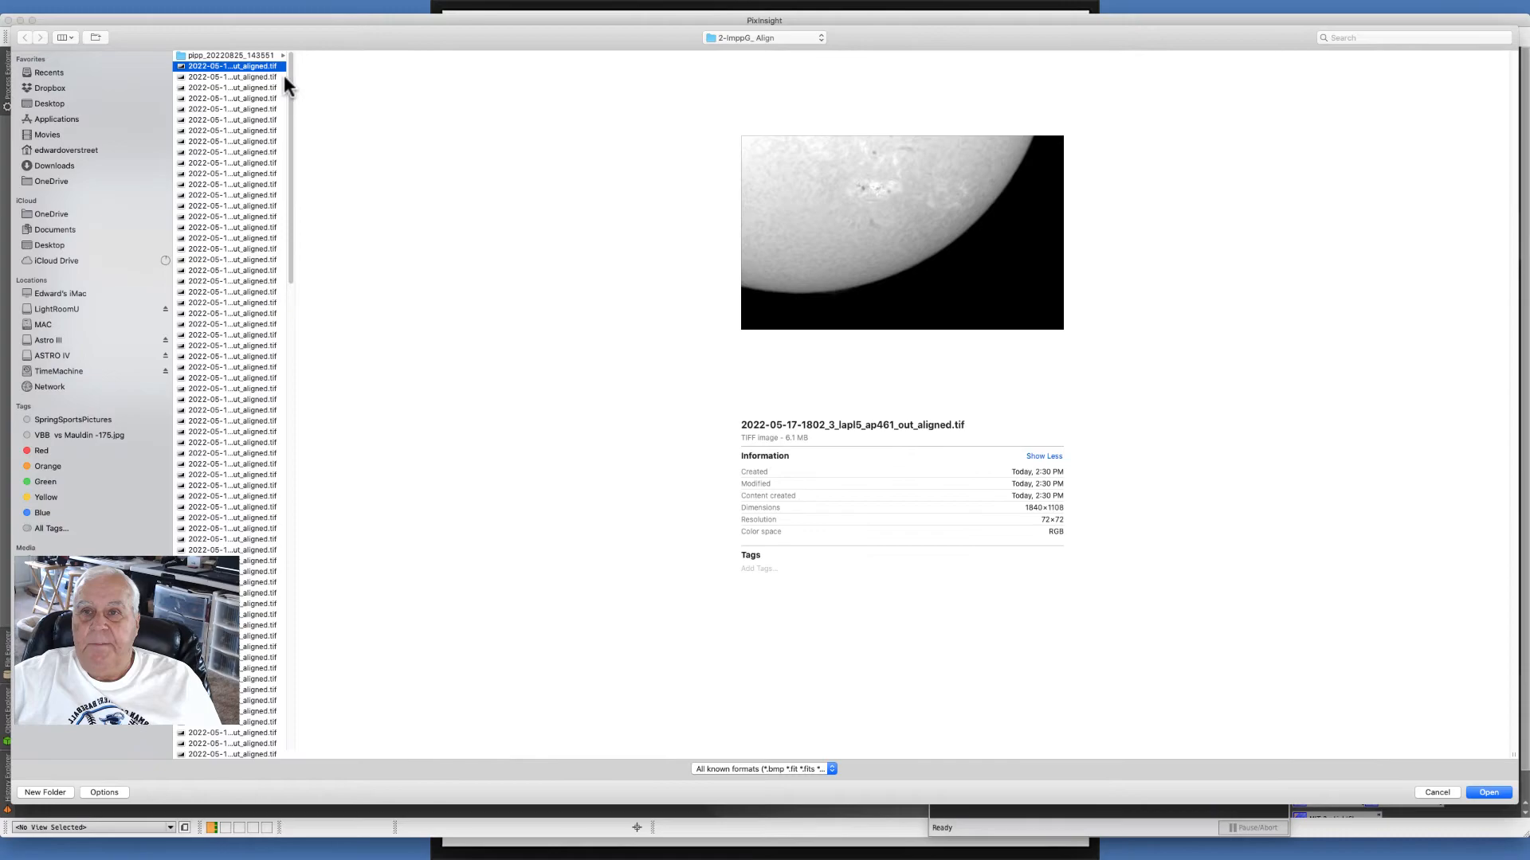
{"action": "left_click_drag", "start_coordinate": [288, 75], "coordinate": [321, 851]}
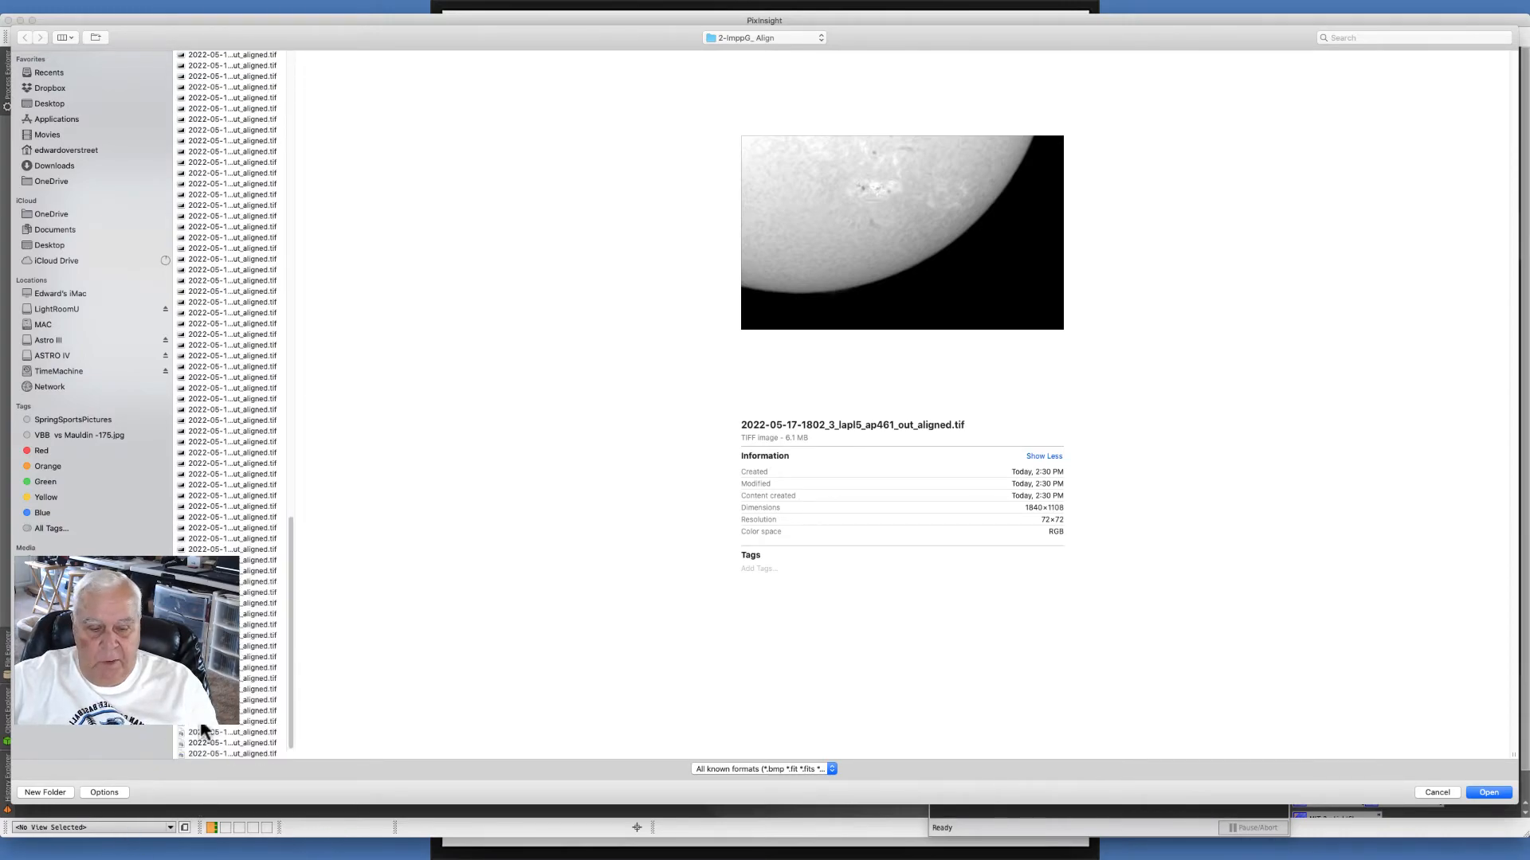
{"action": "left_click", "coordinate": [241, 753], "text": "shift"}
{"action": "left_click", "coordinate": [1486, 792]}
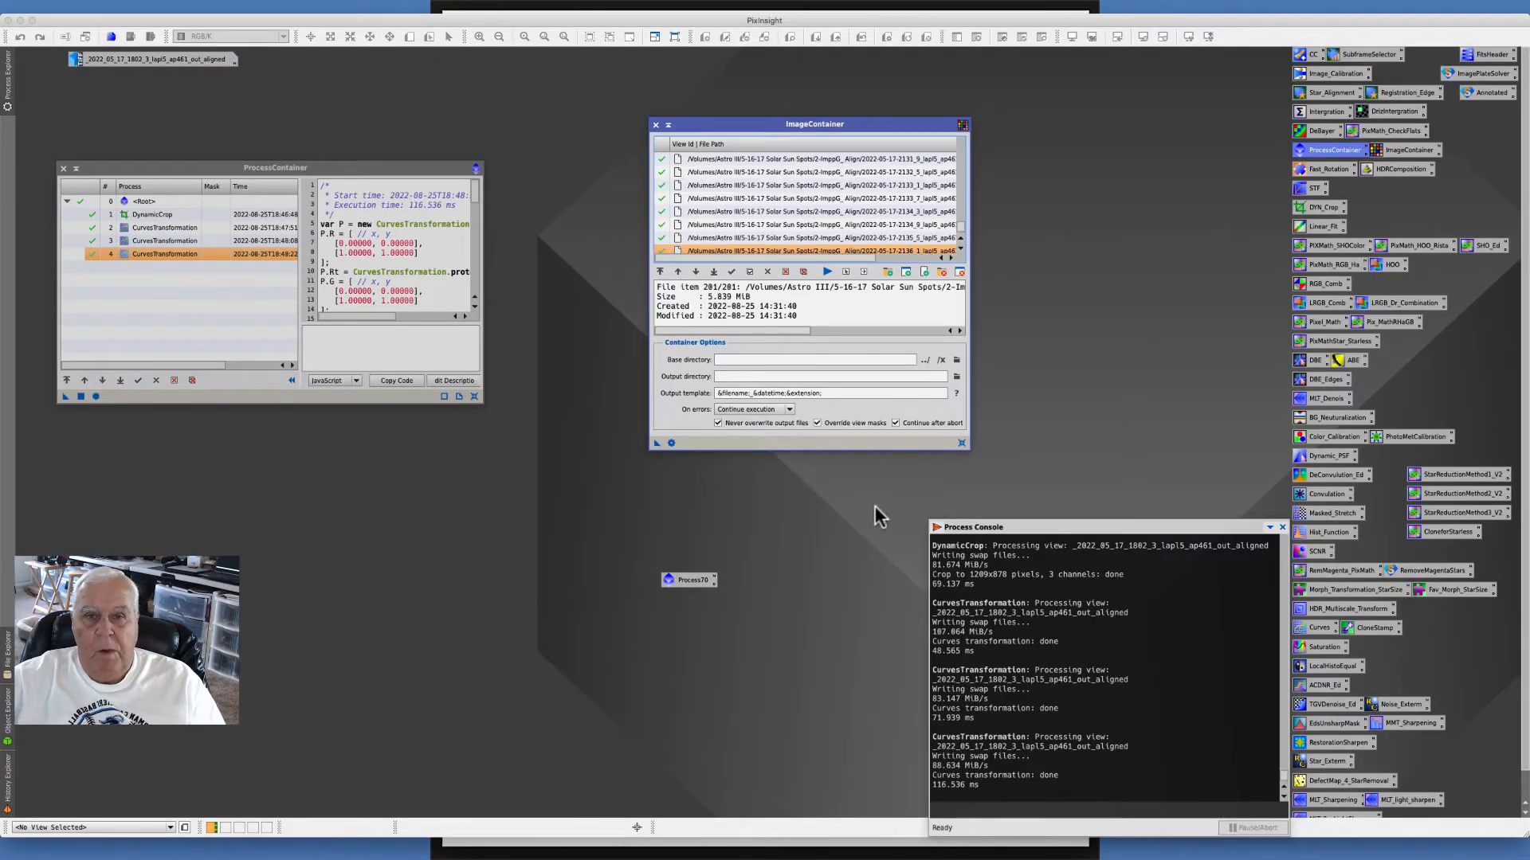
- Set the ImageContainer output directory to a new folder named 3-Pix_Crop_Color_Curves inside 5-16-17 Solar Sun Spots
{"action": "left_click", "coordinate": [957, 377]}
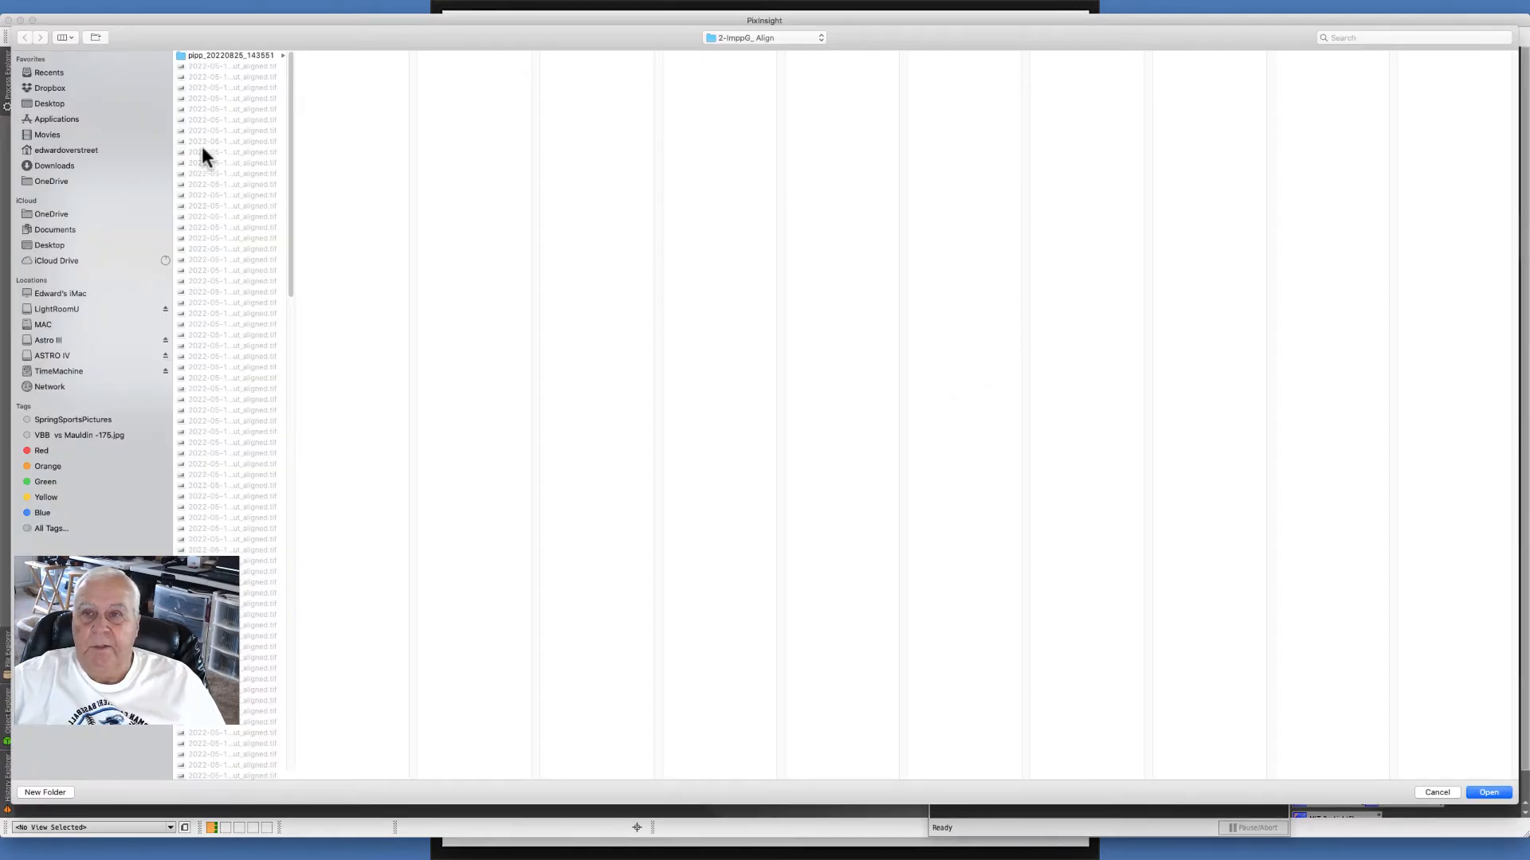
{"action": "left_click", "coordinate": [796, 46]}
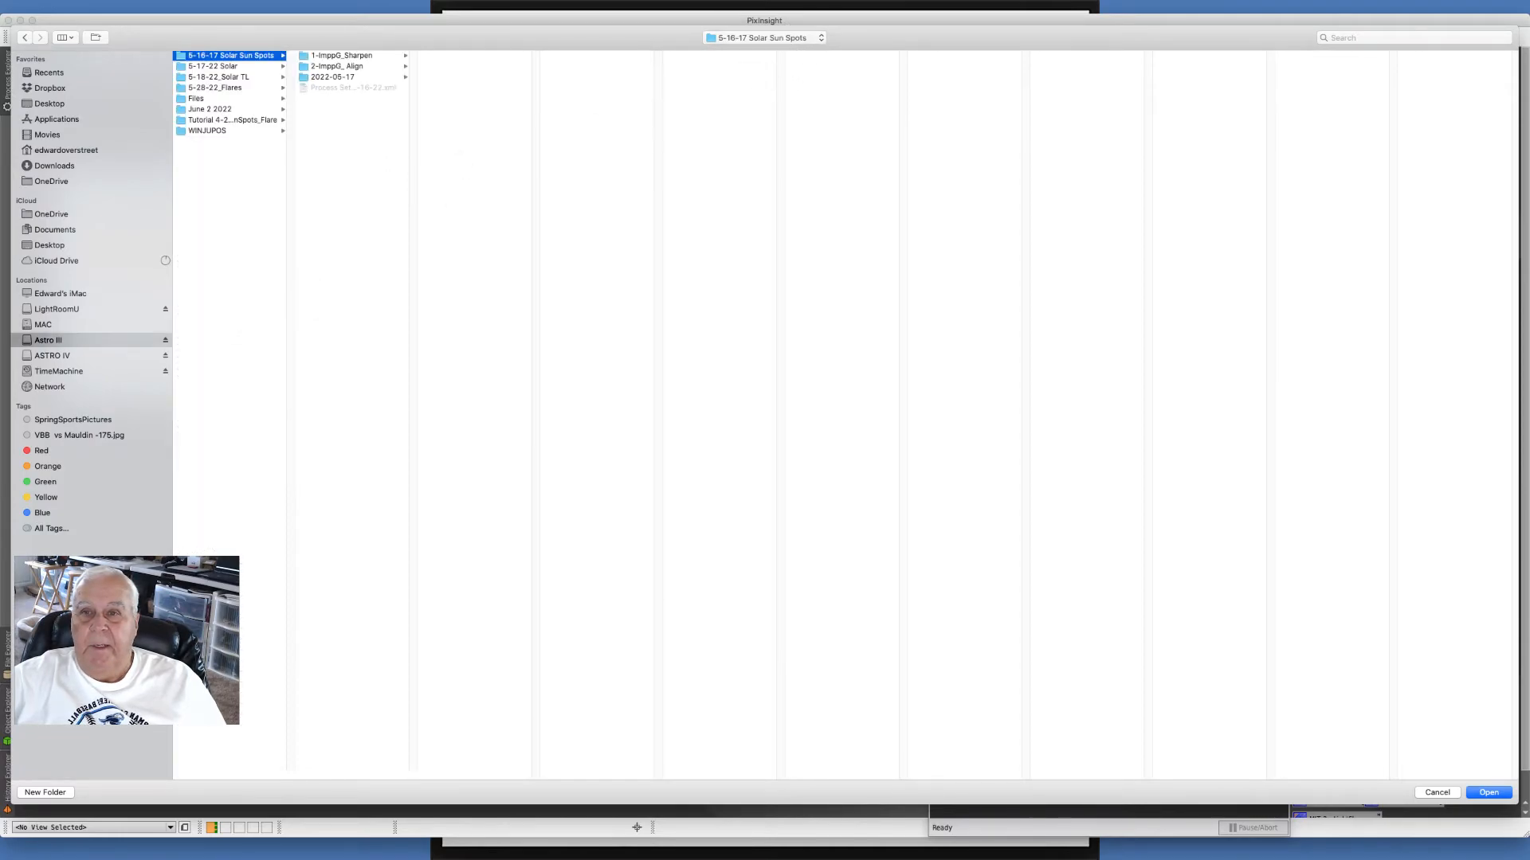
{"action": "left_click", "coordinate": [34, 793]}
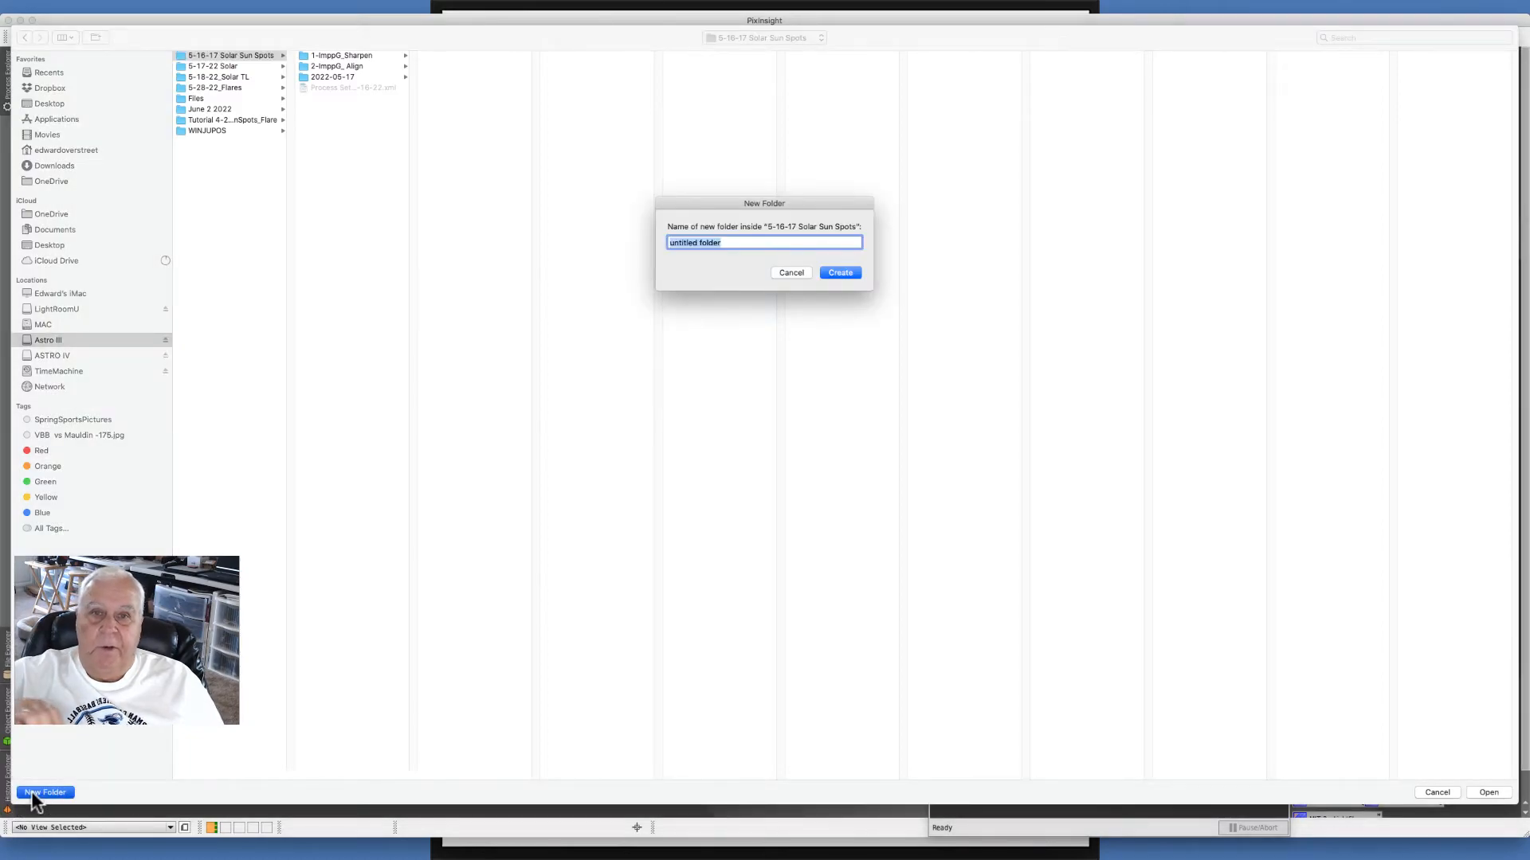
{"action": "type", "text": "3-Pix_Crop_Color_Curves"}
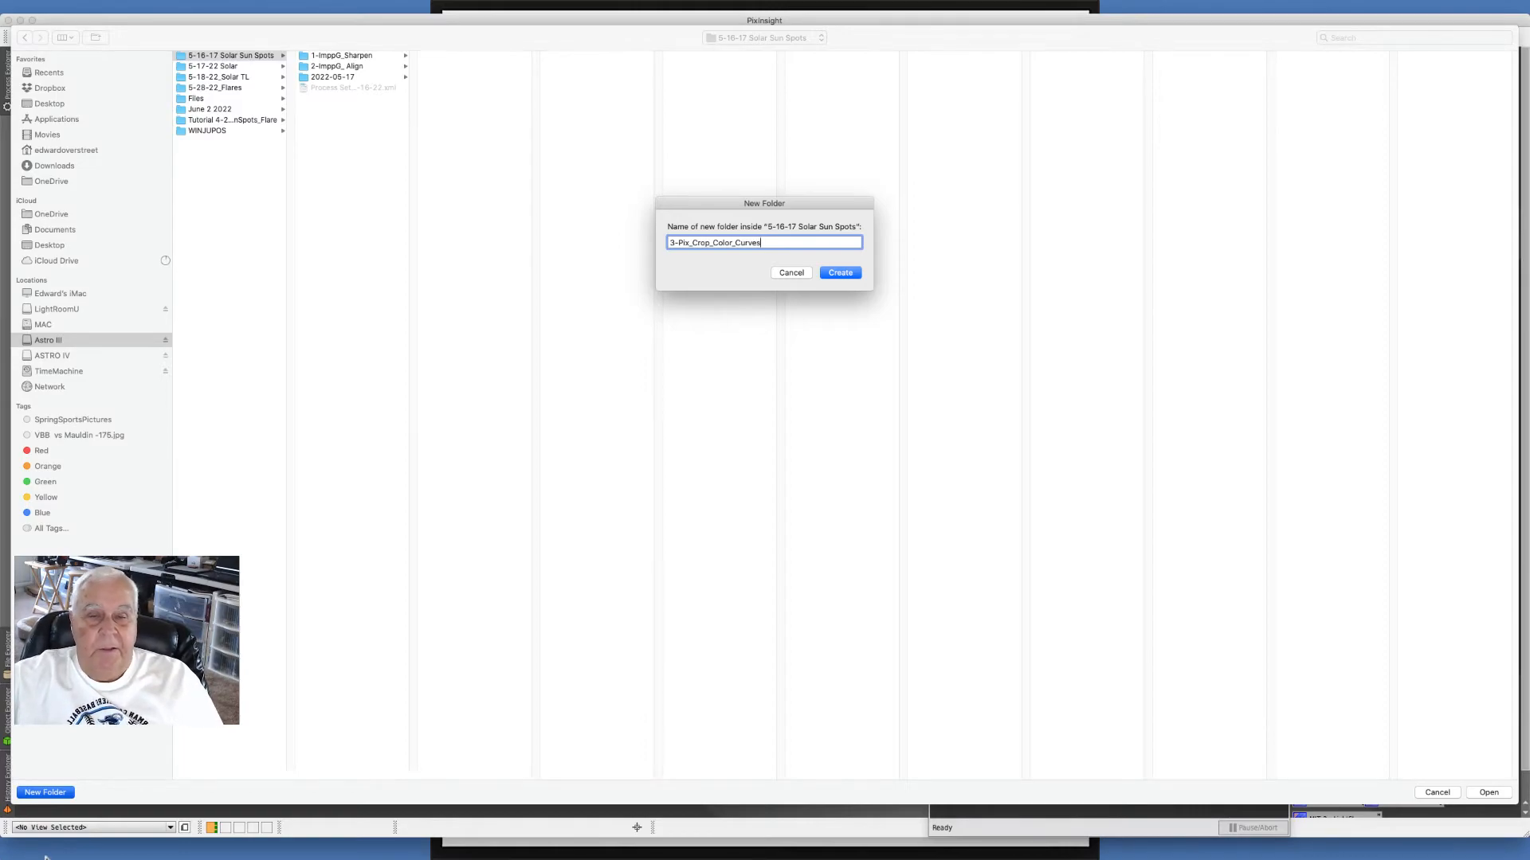
{"action": "left_click", "coordinate": [840, 273]}
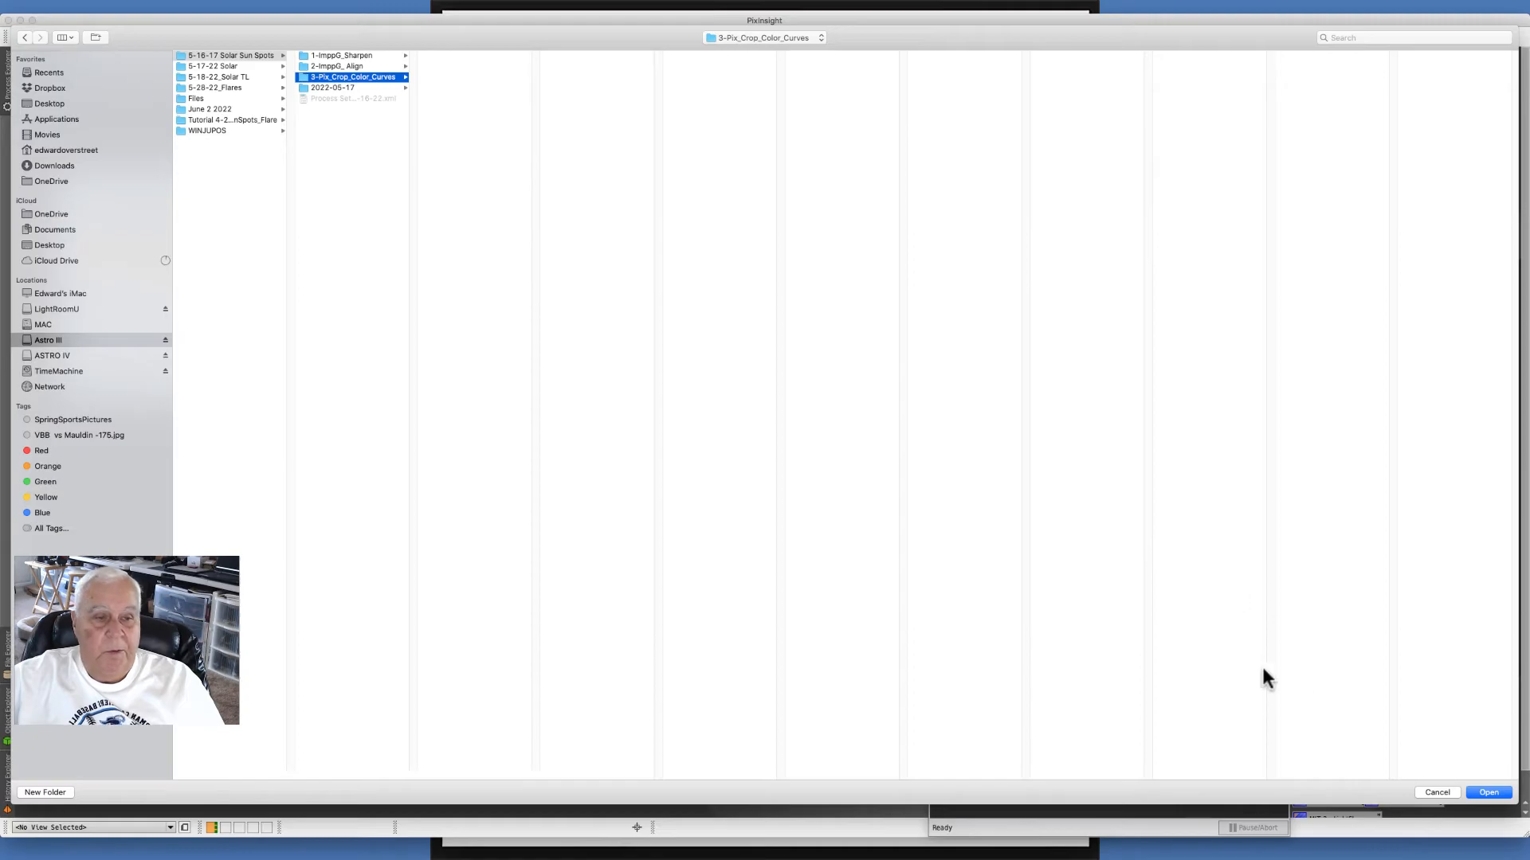
{"action": "left_click", "coordinate": [1487, 792]}
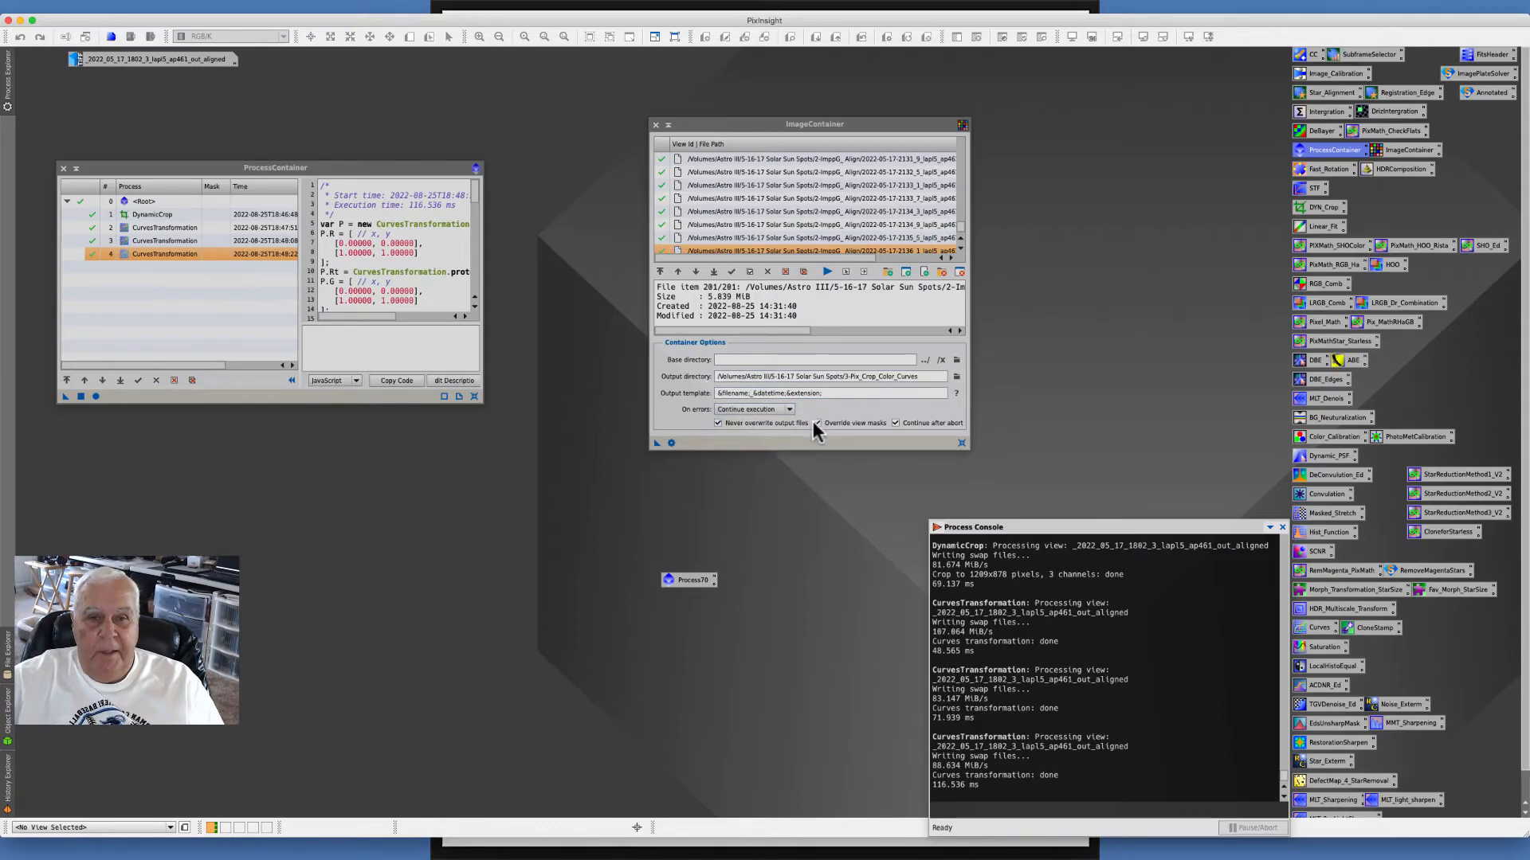
- Set the ImageContainer output template to &filename;&extension; and apply the ProcessContainer to all its images
{"action": "left_click", "coordinate": [782, 393]}
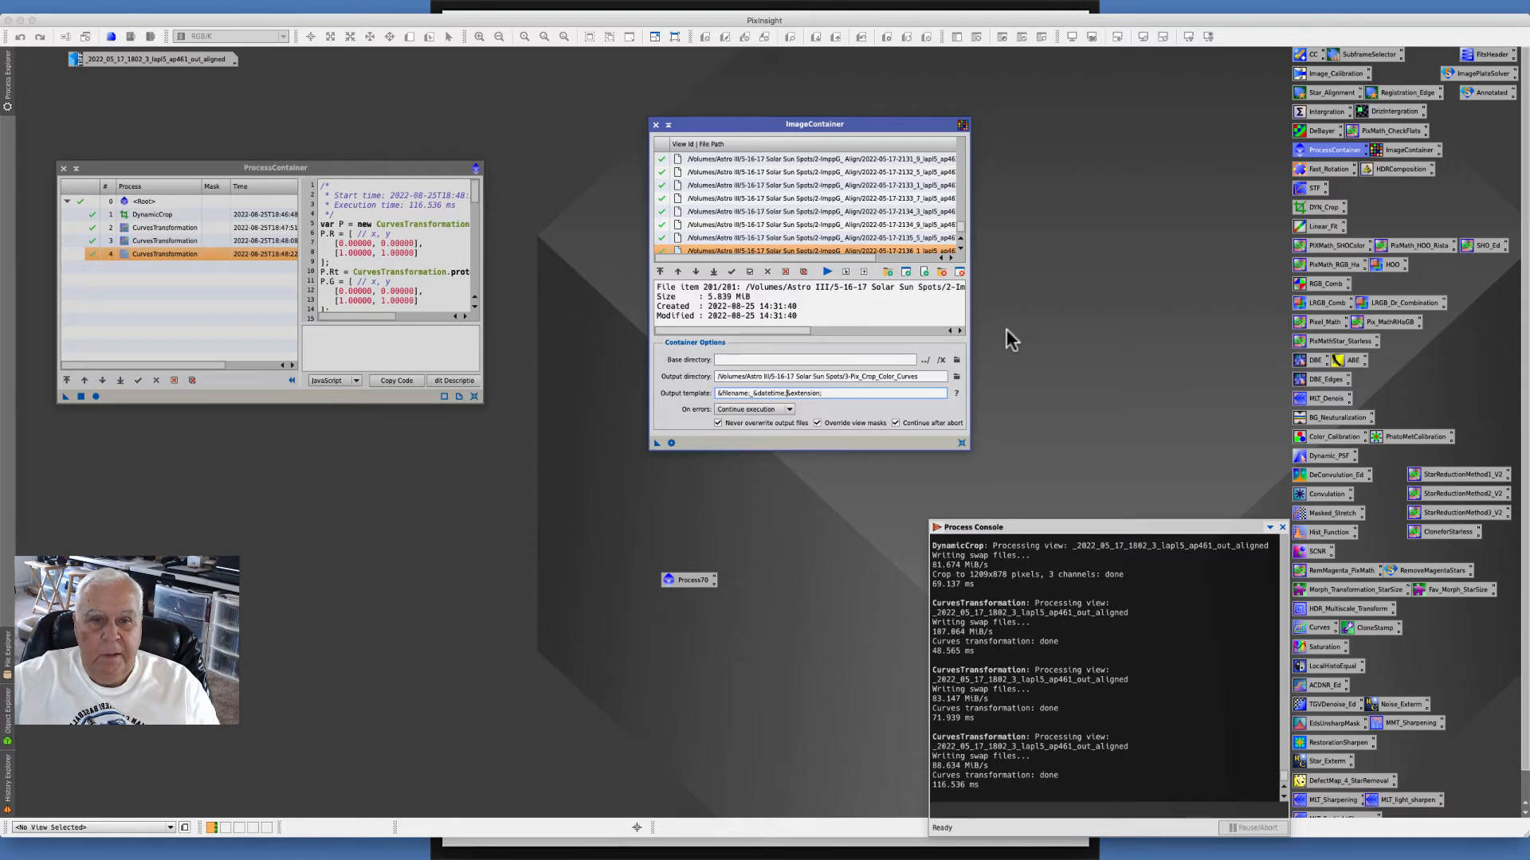
{"action": "key", "text": "BackSpace"}
{"action": "key", "text": "BackSpace"}
{"action": "key", "text": "BackSpace"}
{"action": "key", "text": "BackSpace"}
{"action": "key", "text": "BackSpace"}
{"action": "key", "text": "BackSpace"}
{"action": "key", "text": "BackSpace"}
{"action": "key", "text": "BackSpace"}
{"action": "key", "text": "BackSpace"}
{"action": "key", "text": "BackSpace"}
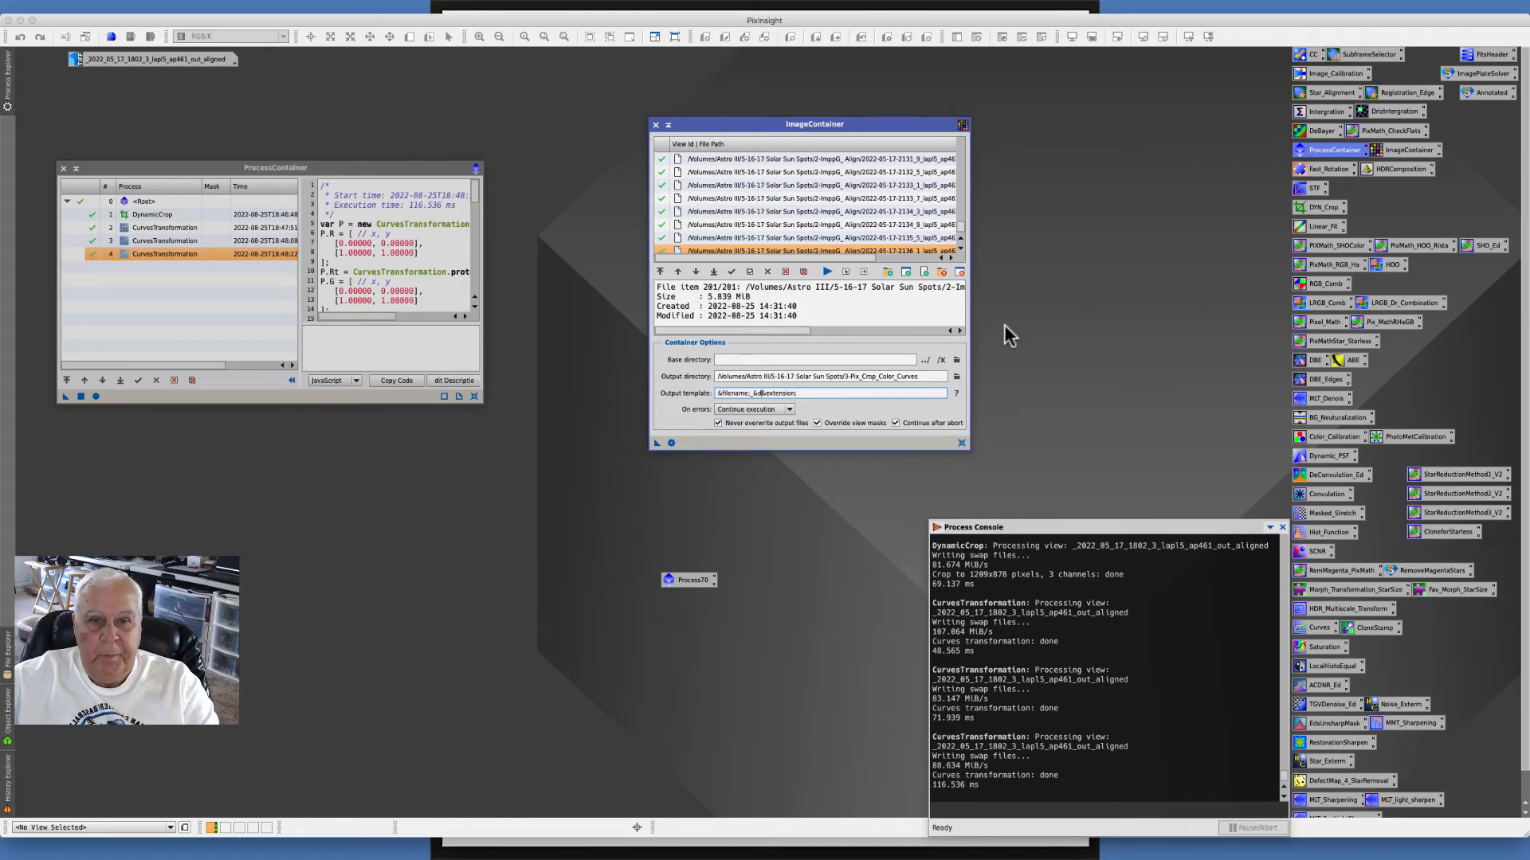
{"action": "key", "text": "BackSpace"}
{"action": "key", "text": "BackSpace"}
{"action": "left_click", "coordinate": [865, 391]}
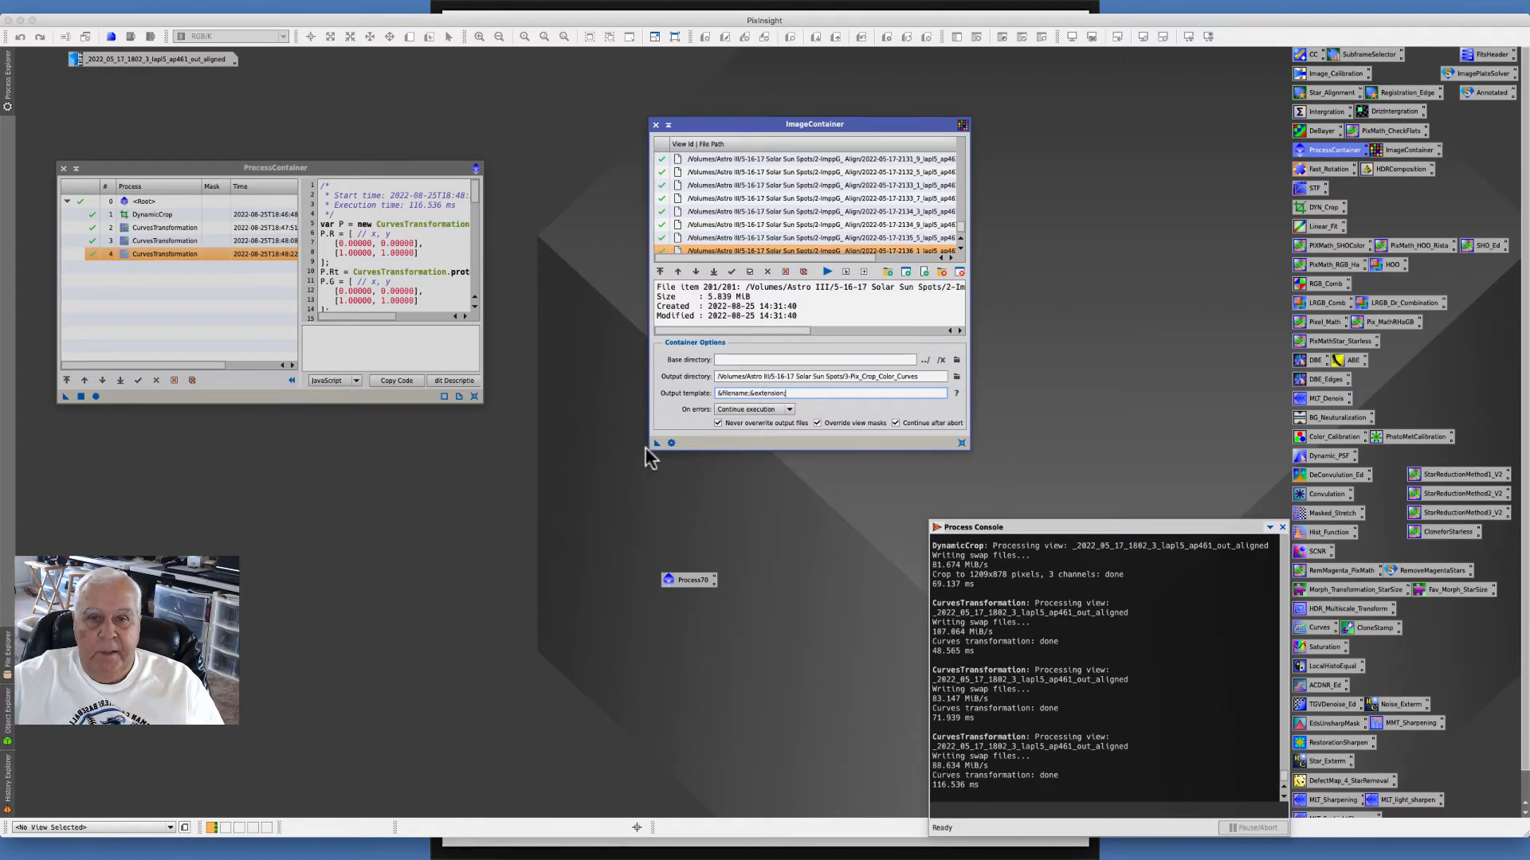
{"action": "left_click_drag", "start_coordinate": [655, 443], "coordinate": [690, 580]}
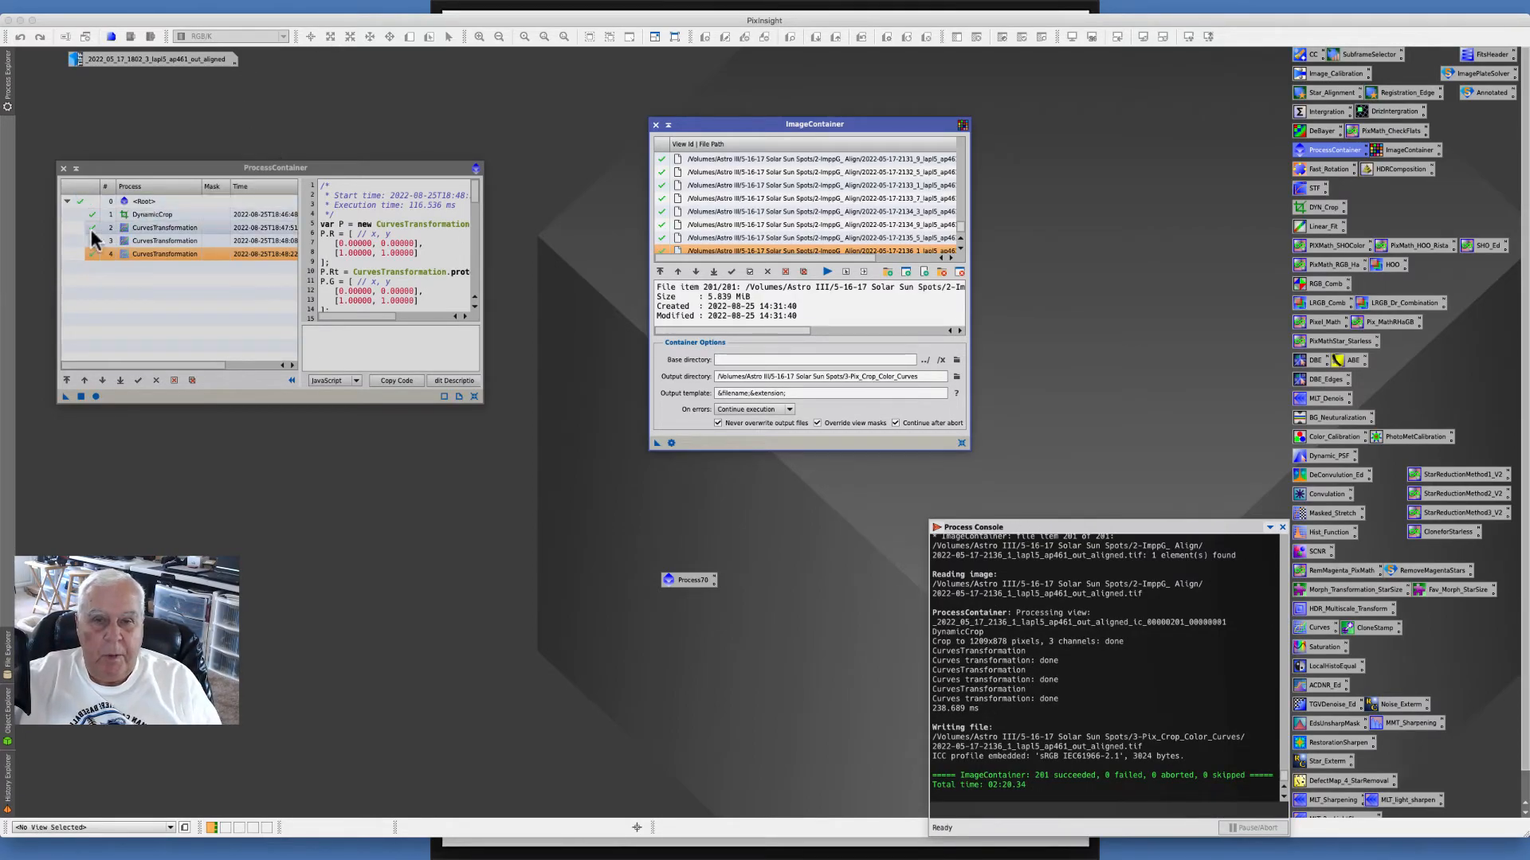
- Close the ProcessContainer and ImageContainer windows and delete the ProcessContainer process icon from the workspace
{"action": "left_click", "coordinate": [63, 169]}
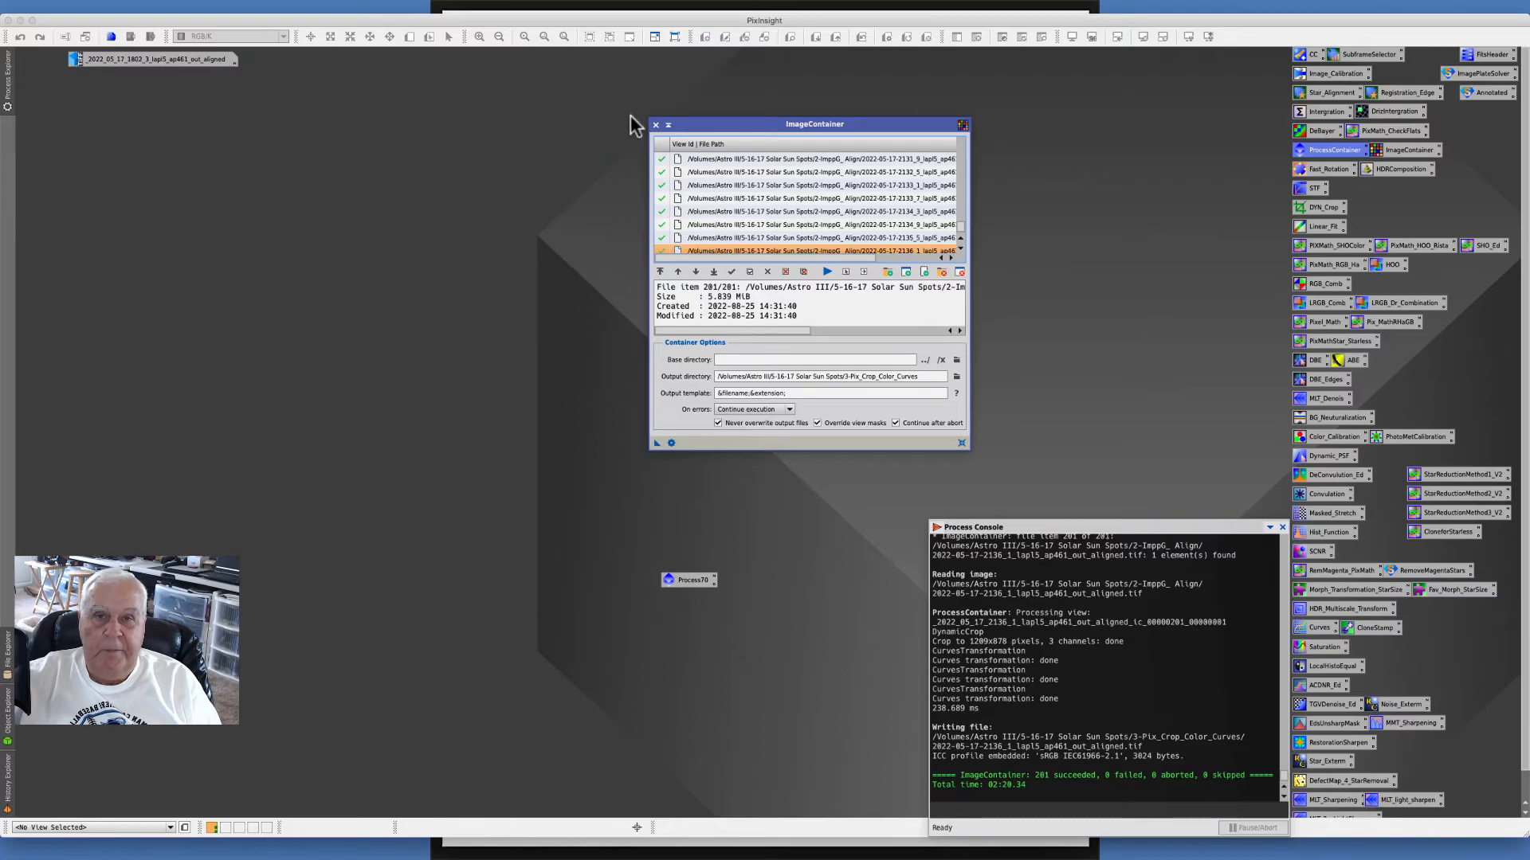
{"action": "left_click", "coordinate": [654, 125]}
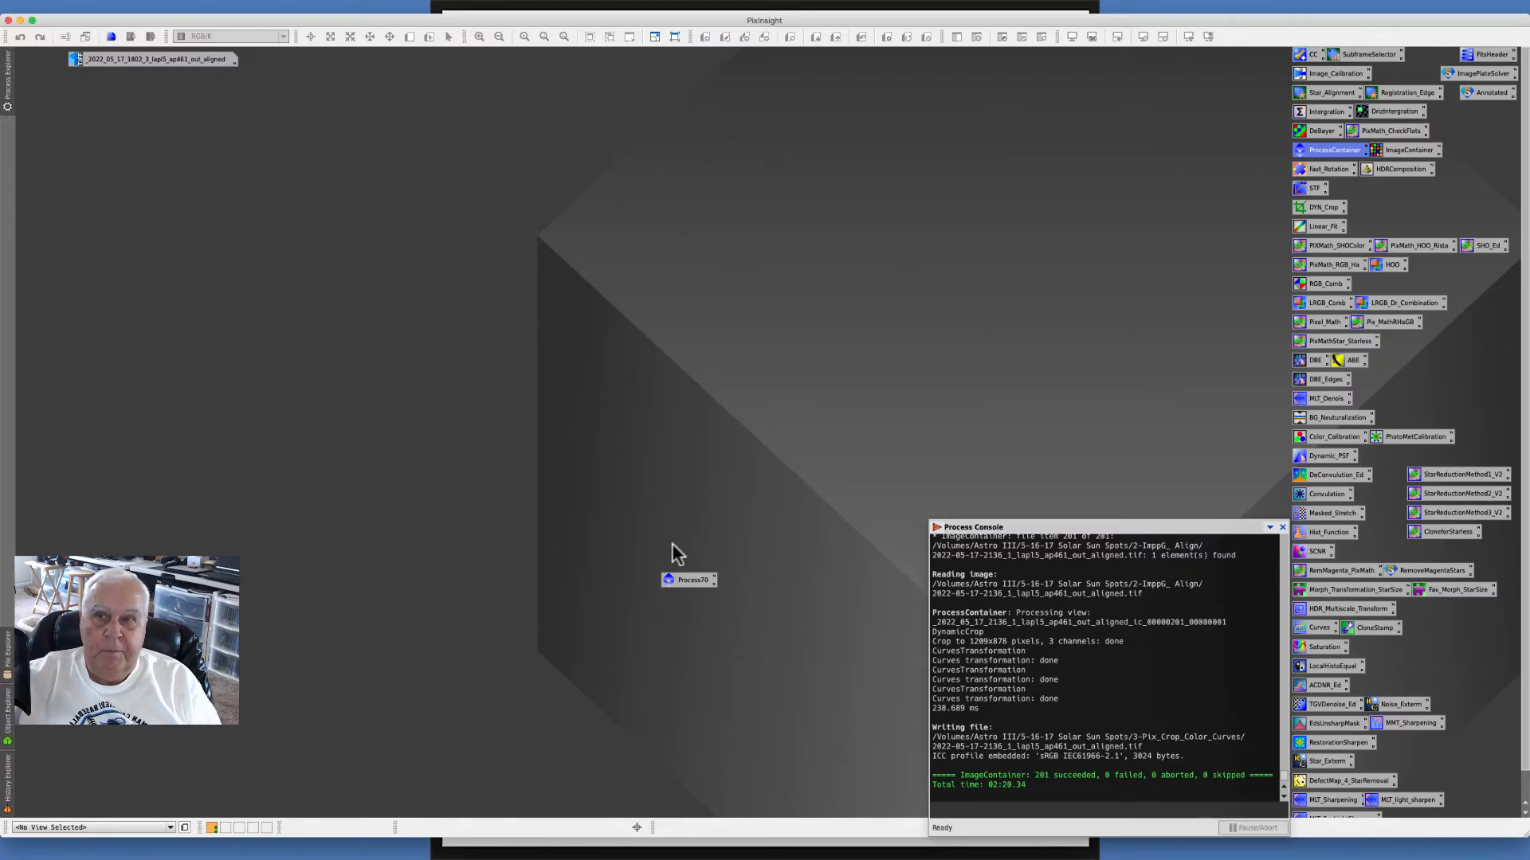
{"action": "right_click", "coordinate": [688, 584]}
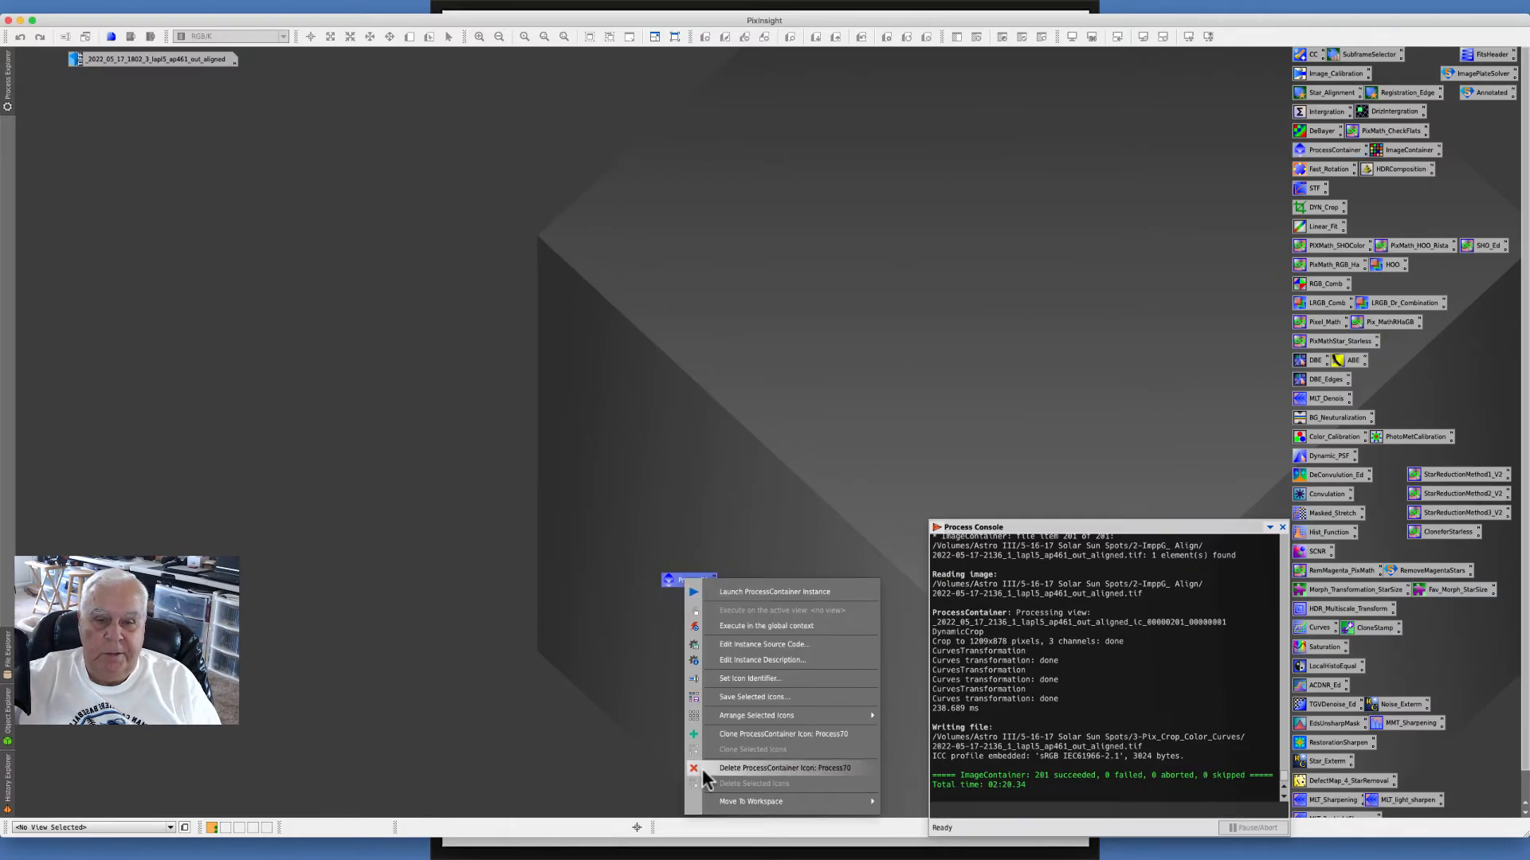
{"action": "left_click", "coordinate": [725, 778]}
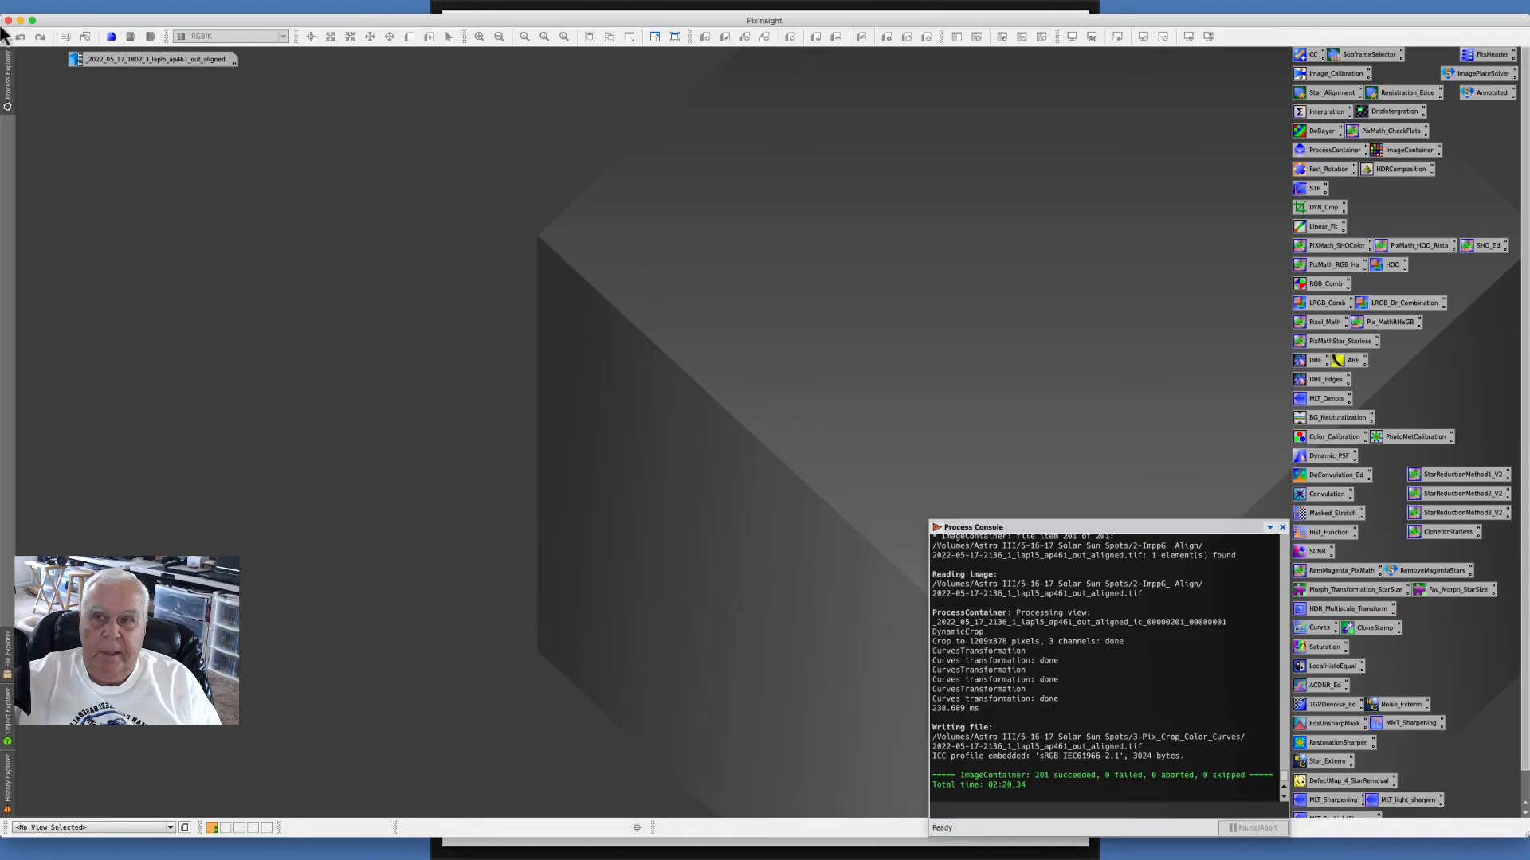
- Close the iconized aligned image without saving its changes
{"action": "left_click", "coordinate": [105, 60]}
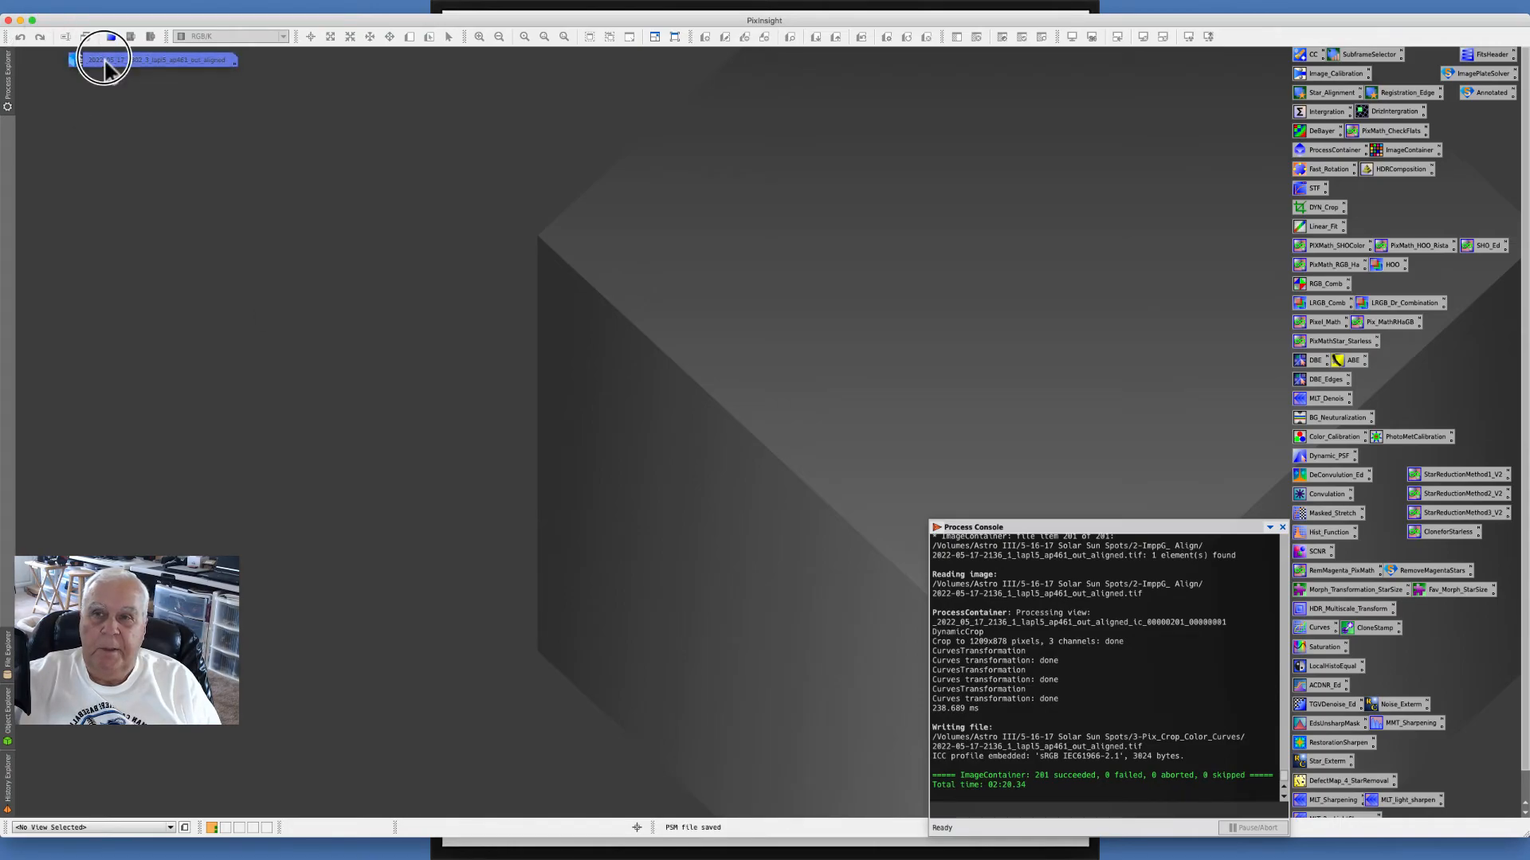
{"action": "right_click", "coordinate": [103, 56]}
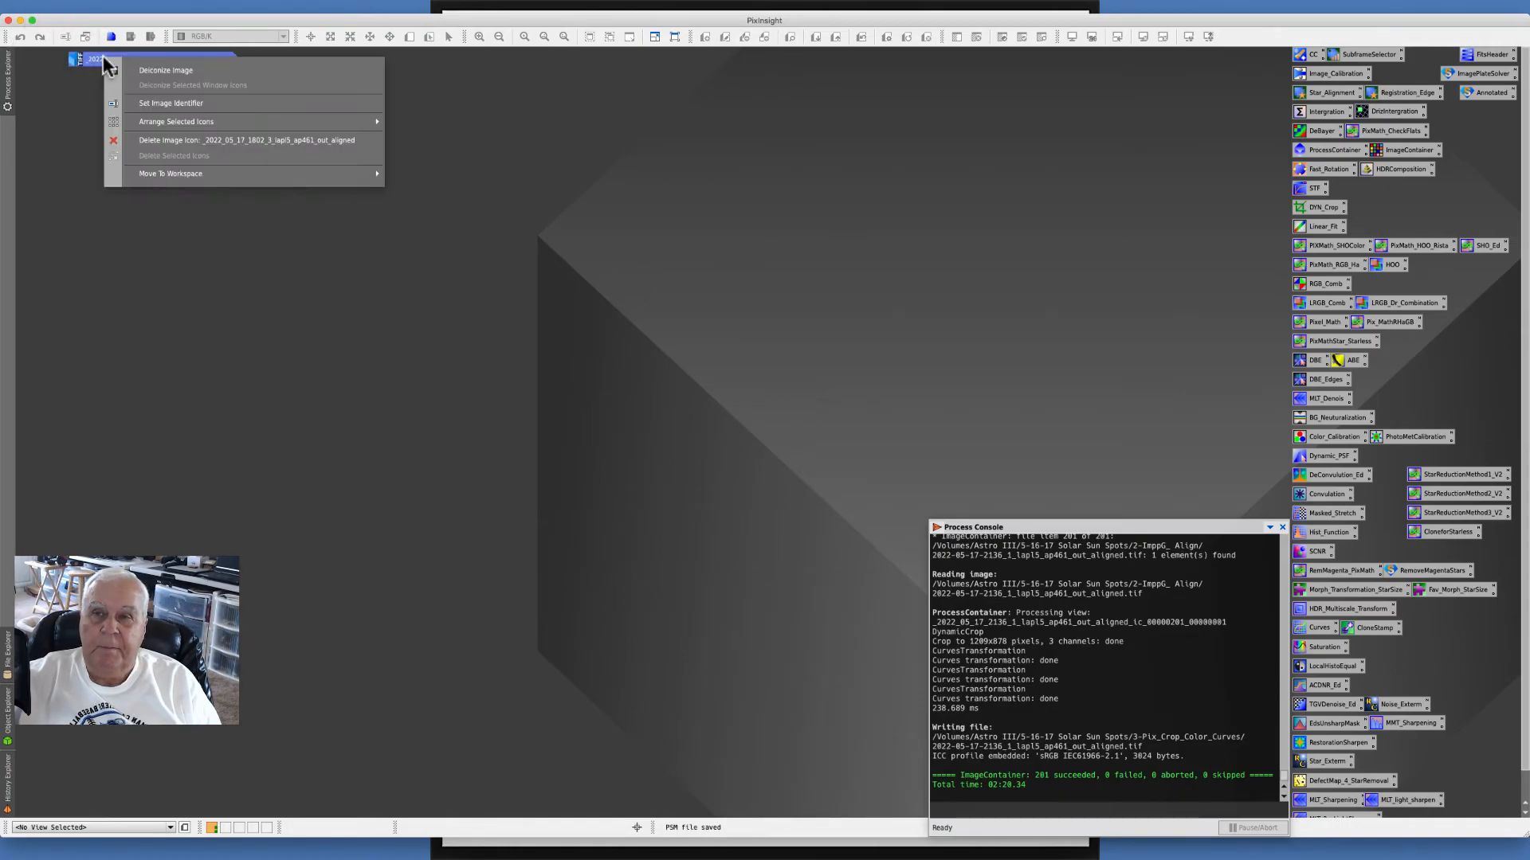
{"action": "left_click", "coordinate": [163, 140]}
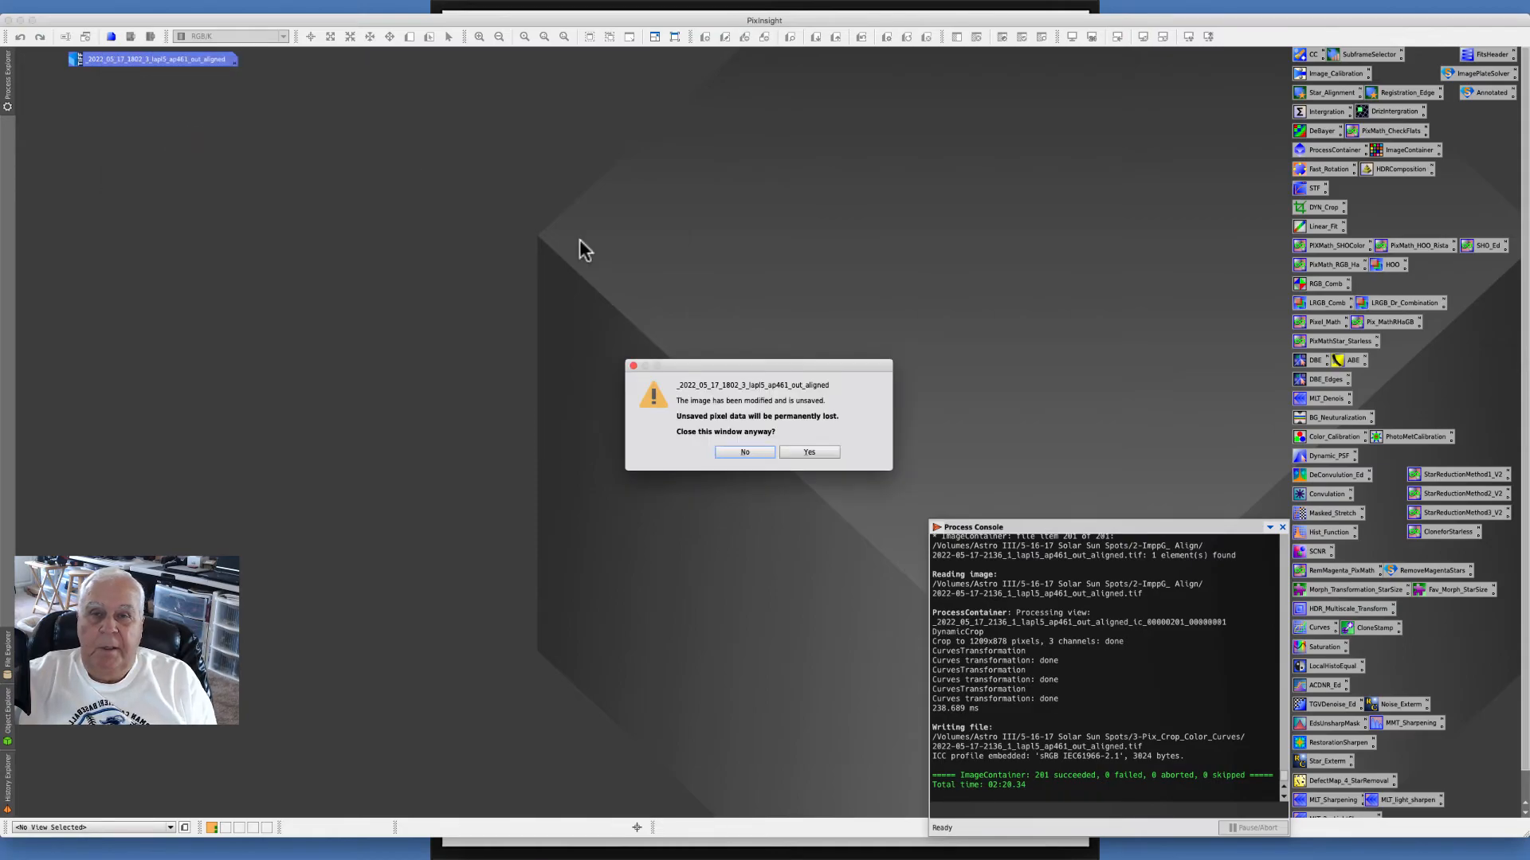
{"action": "left_click", "coordinate": [805, 454]}
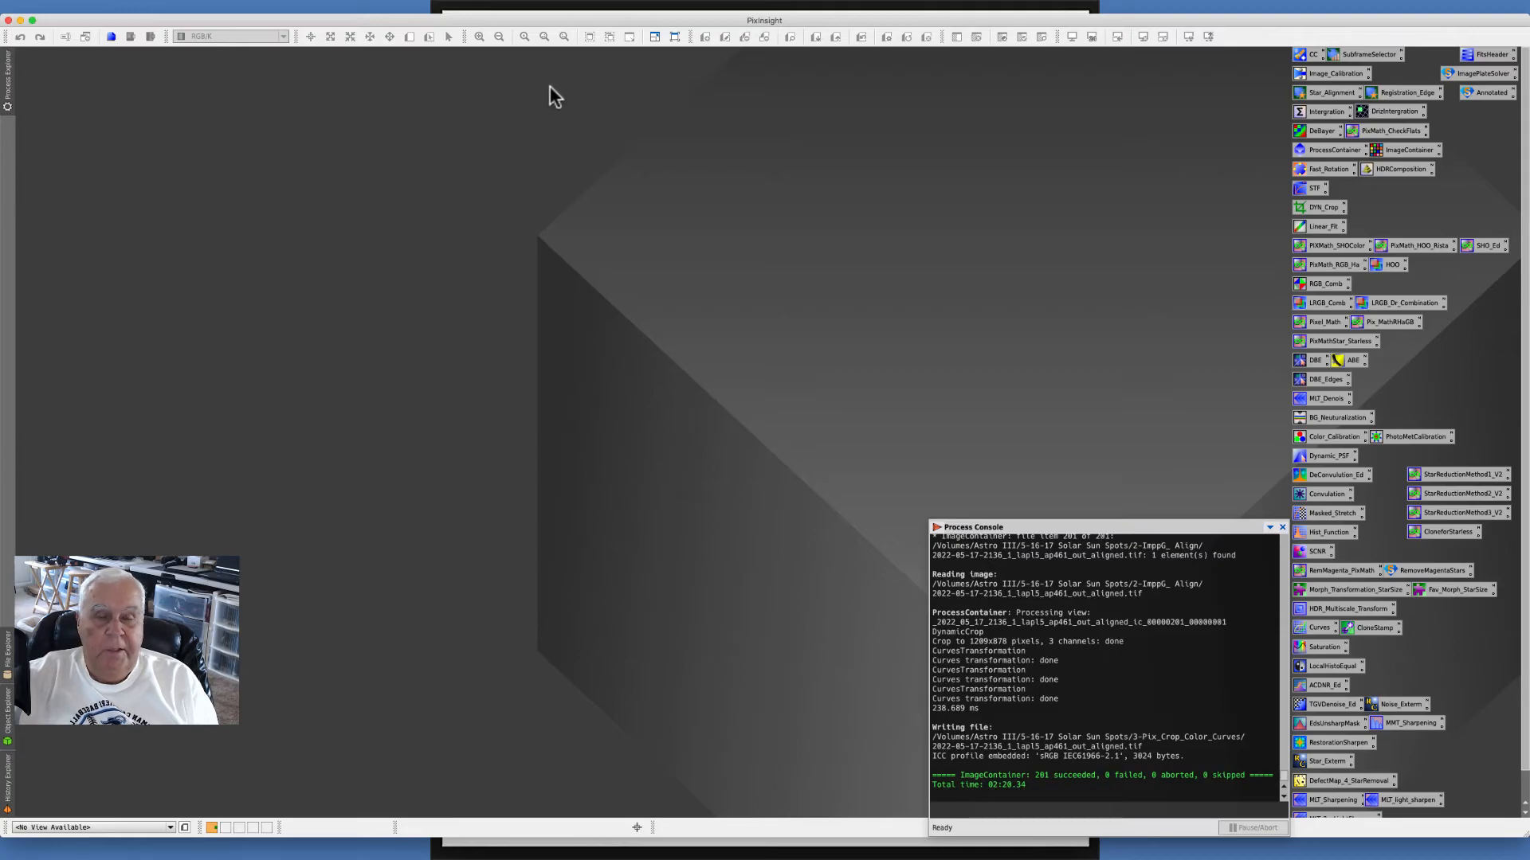
- Launch the BatchLinearFit script from the Batch Processing scripts and reposition its dialog
{"action": "left_click", "coordinate": [326, 7]}
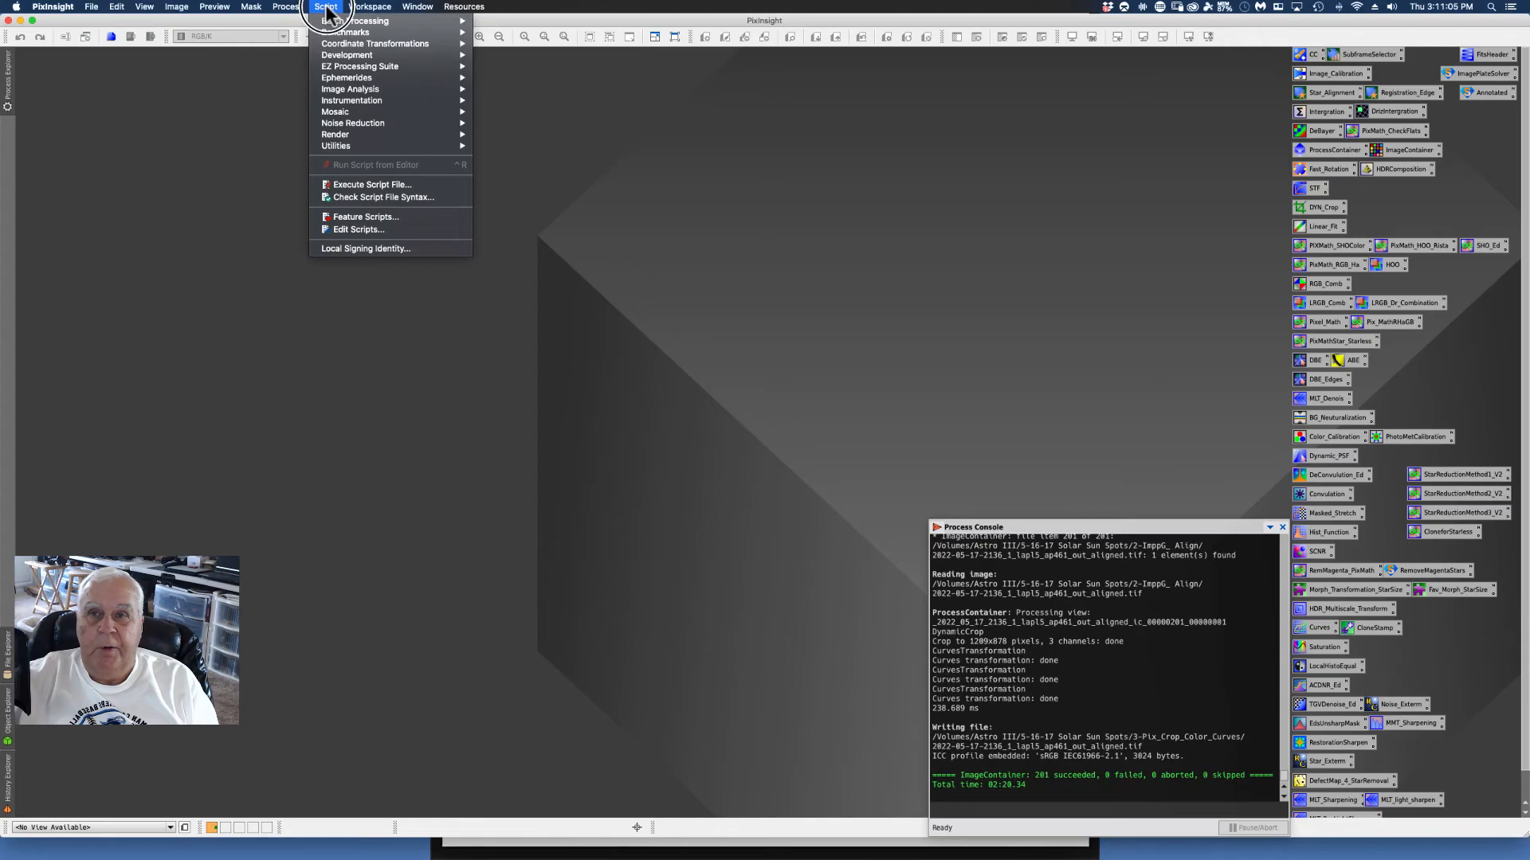
{"action": "mouse_move", "coordinate": [339, 25]}
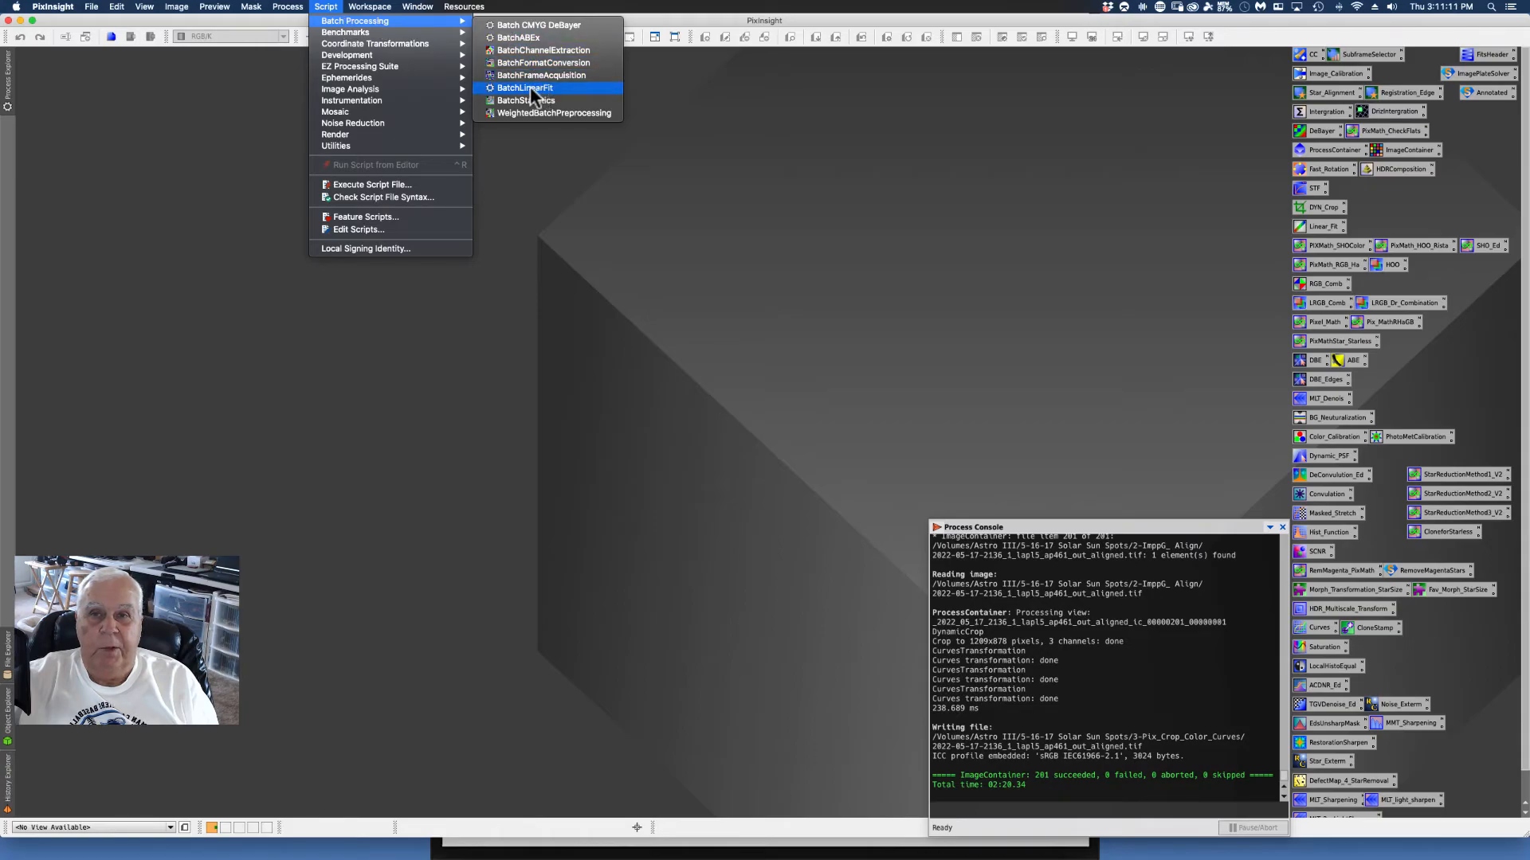
{"action": "left_click", "coordinate": [510, 88]}
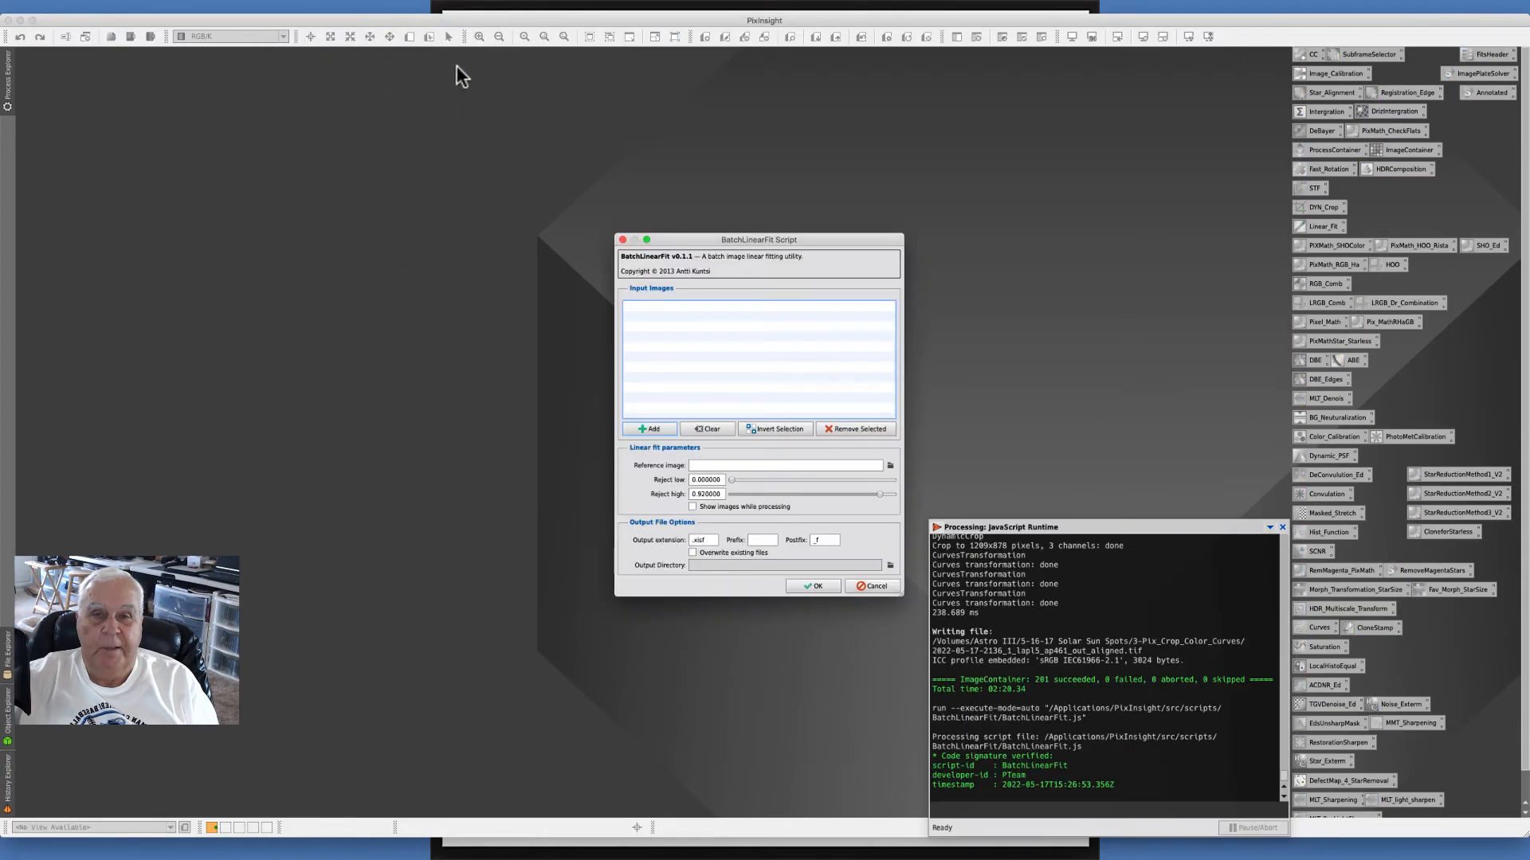
{"action": "left_click_drag", "start_coordinate": [679, 236], "coordinate": [665, 160]}
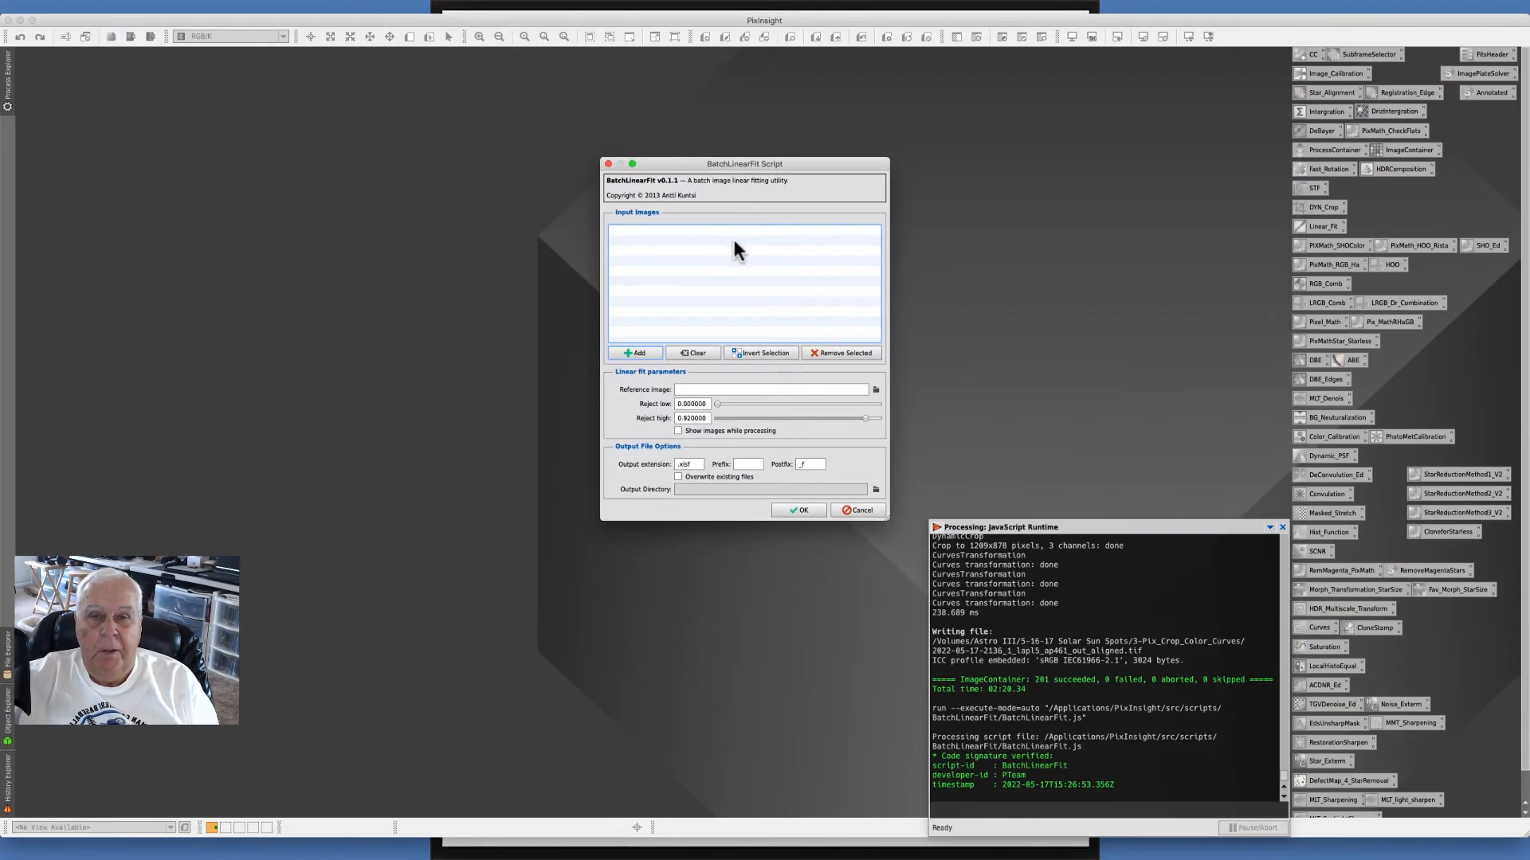
- Create a new folder named 4-Pix_LinearFit inside 5-16-17 Solar Sun Spots, then close the file browser
{"action": "left_click", "coordinate": [637, 356]}
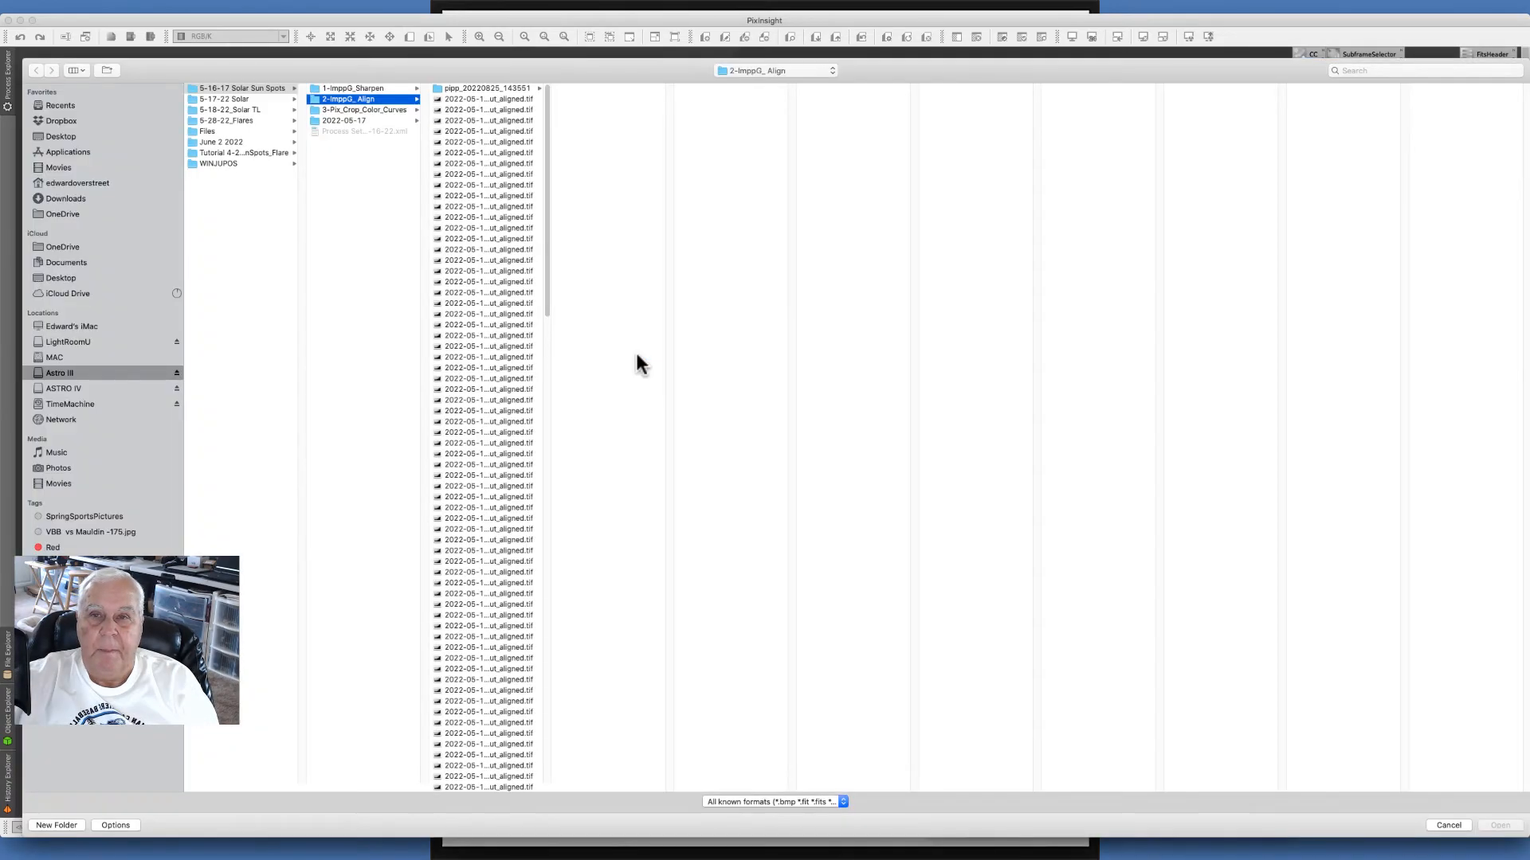
{"action": "left_click", "coordinate": [338, 109]}
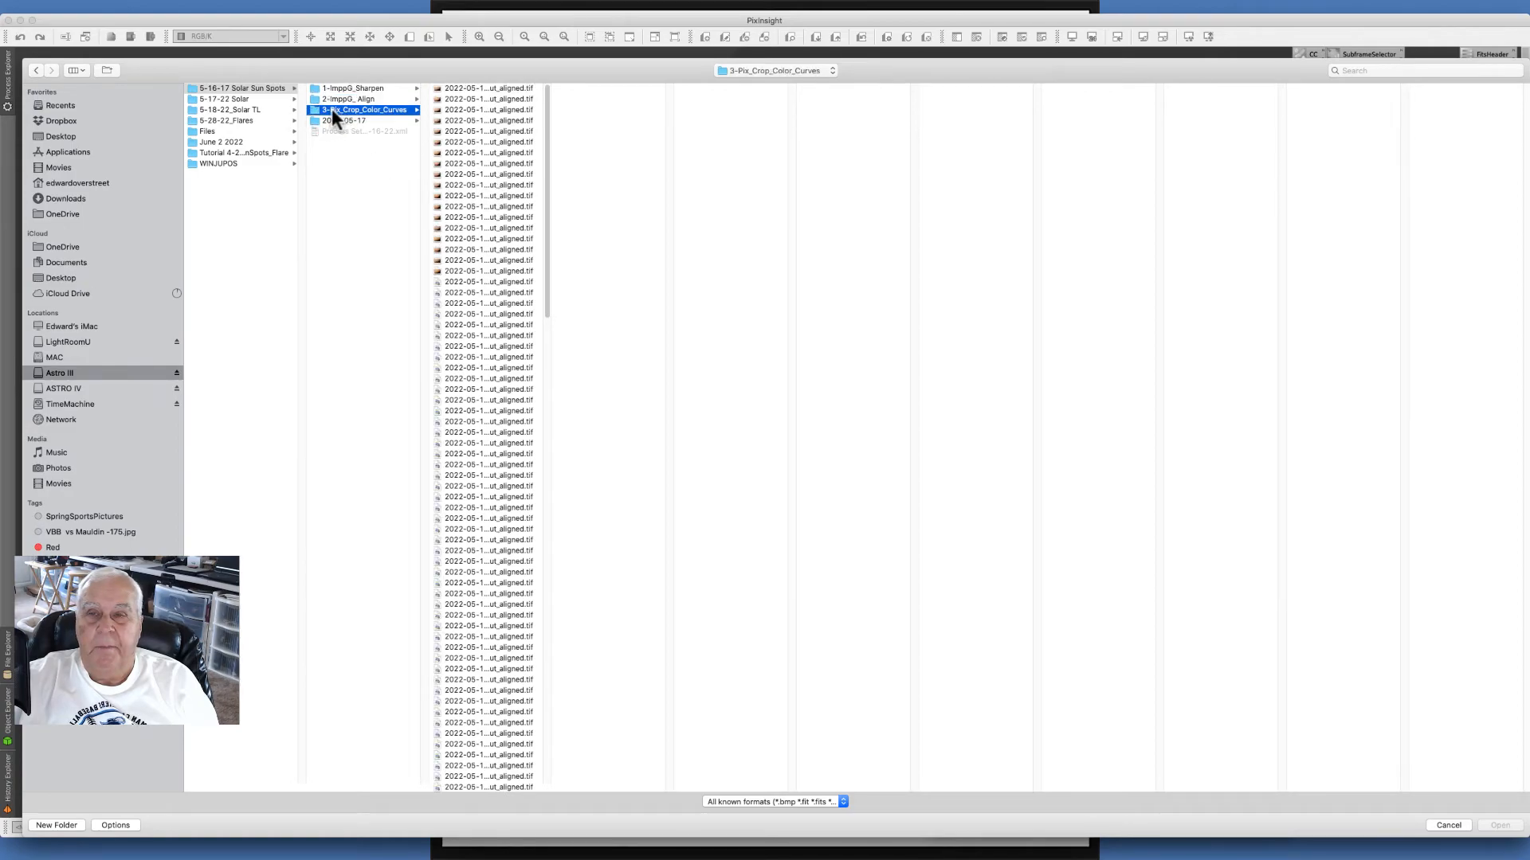
{"action": "left_click", "coordinate": [356, 343]}
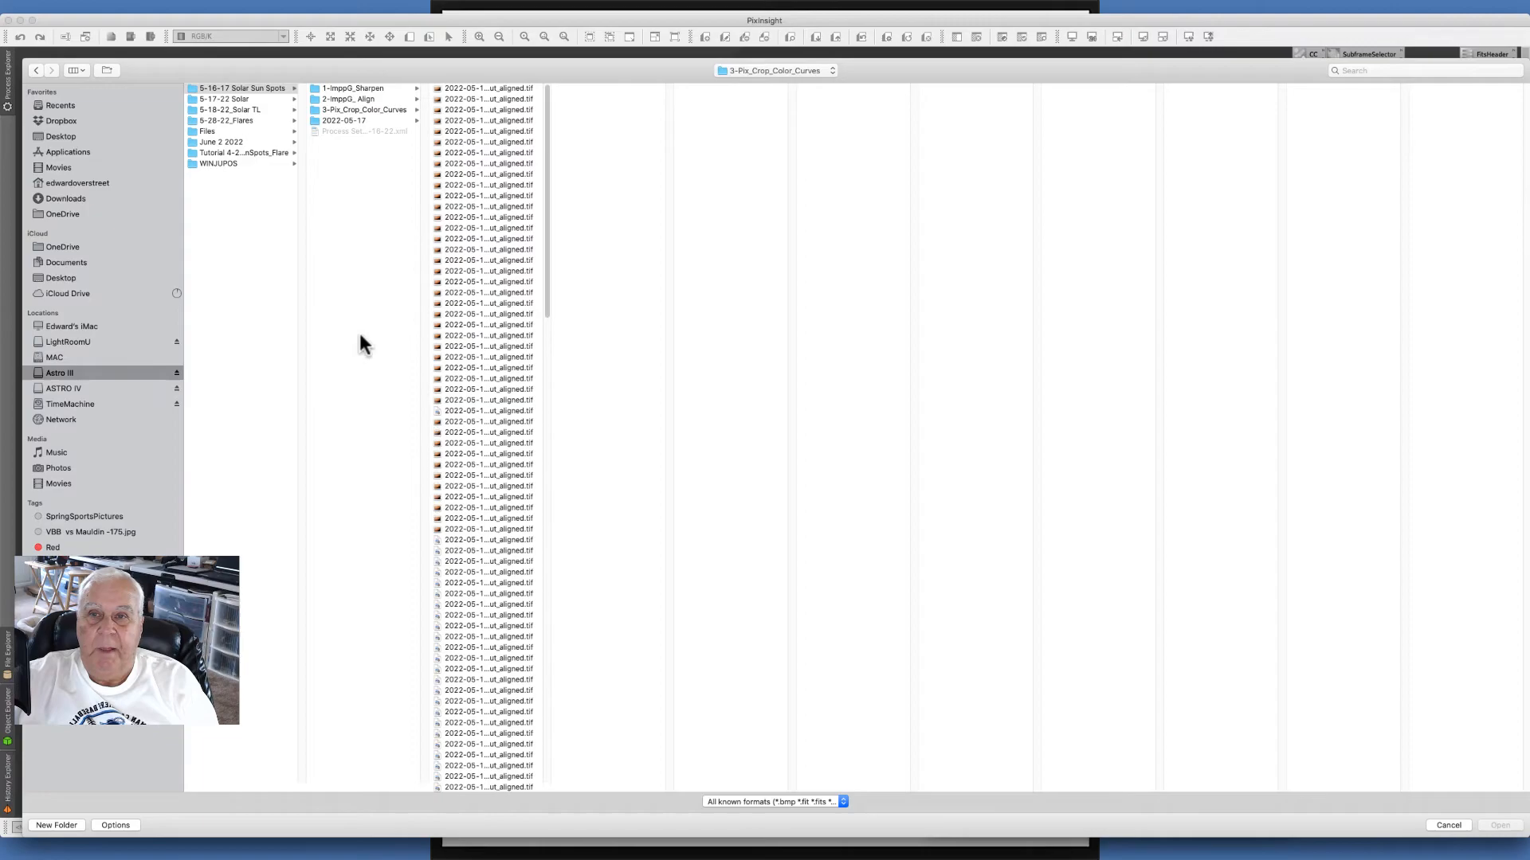
{"action": "left_click", "coordinate": [44, 827]}
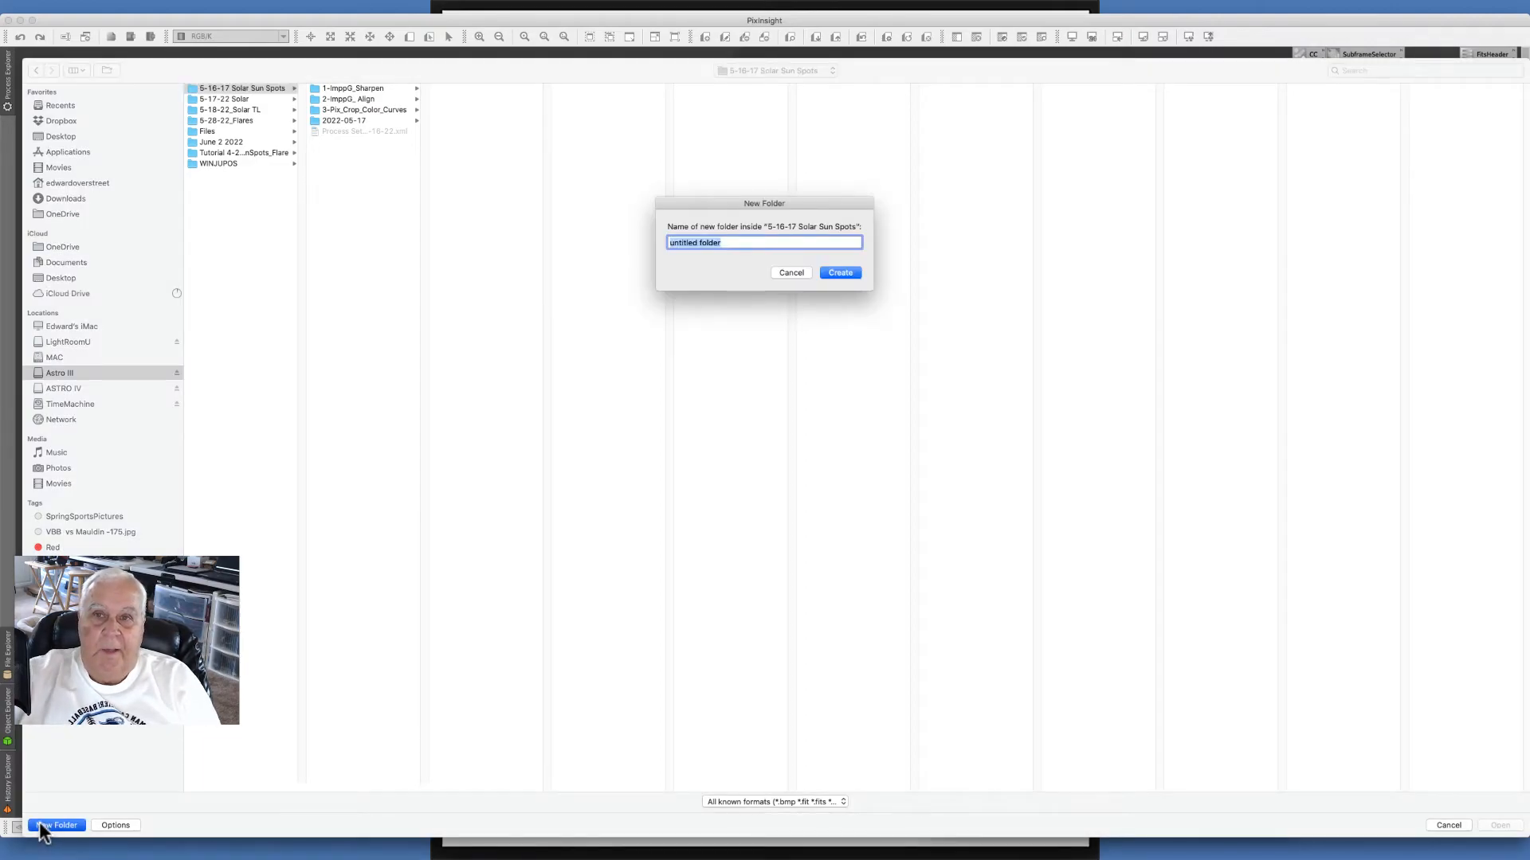
{"action": "type", "text": "4-Pi"}
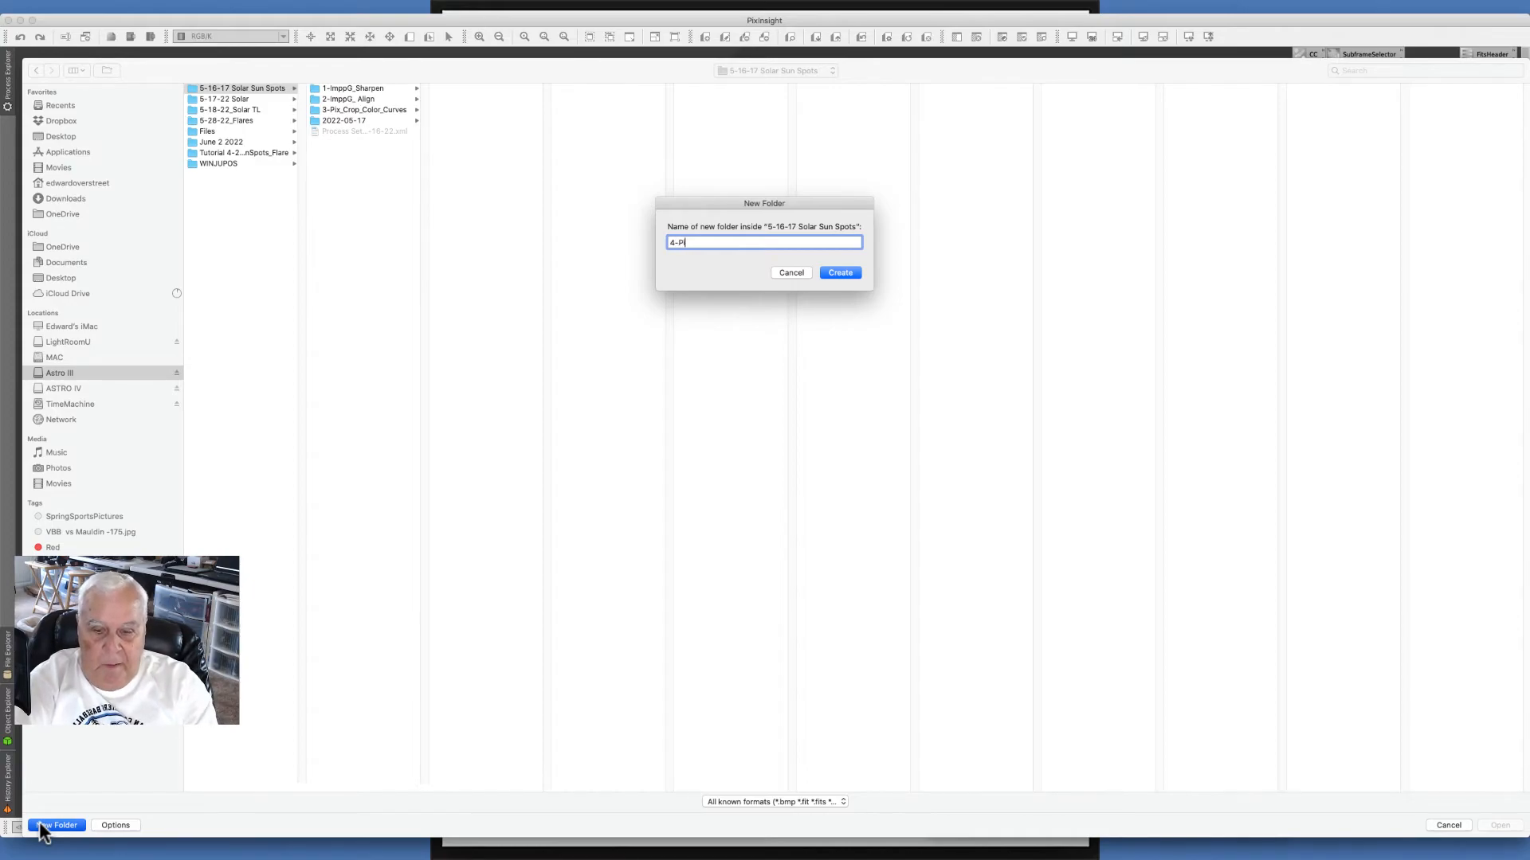
{"action": "type", "text": "LinearFit"}
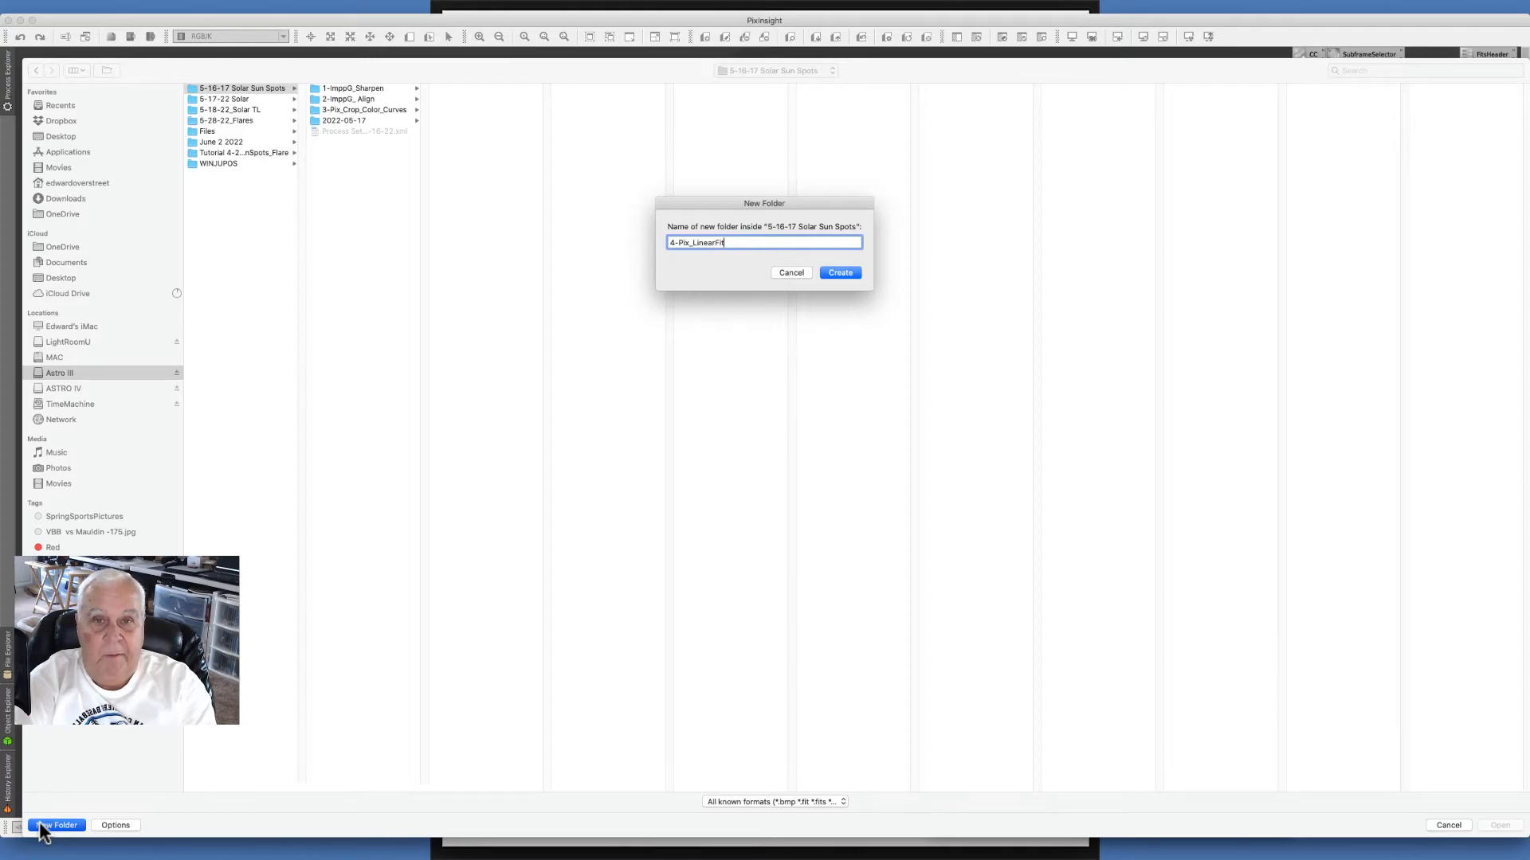
{"action": "key", "text": "Return"}
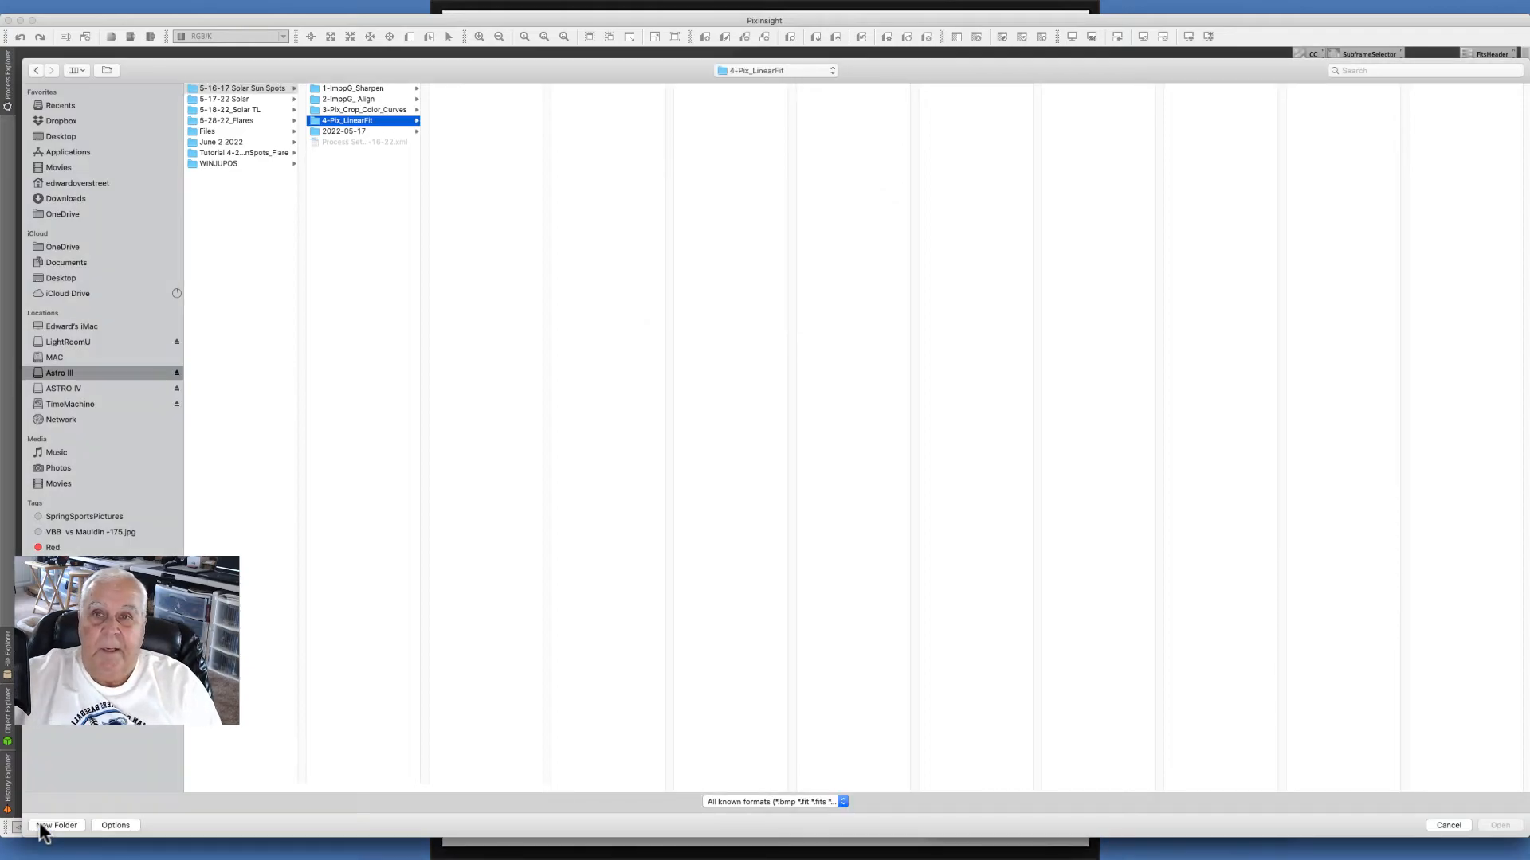
{"action": "left_click", "coordinate": [1448, 826]}
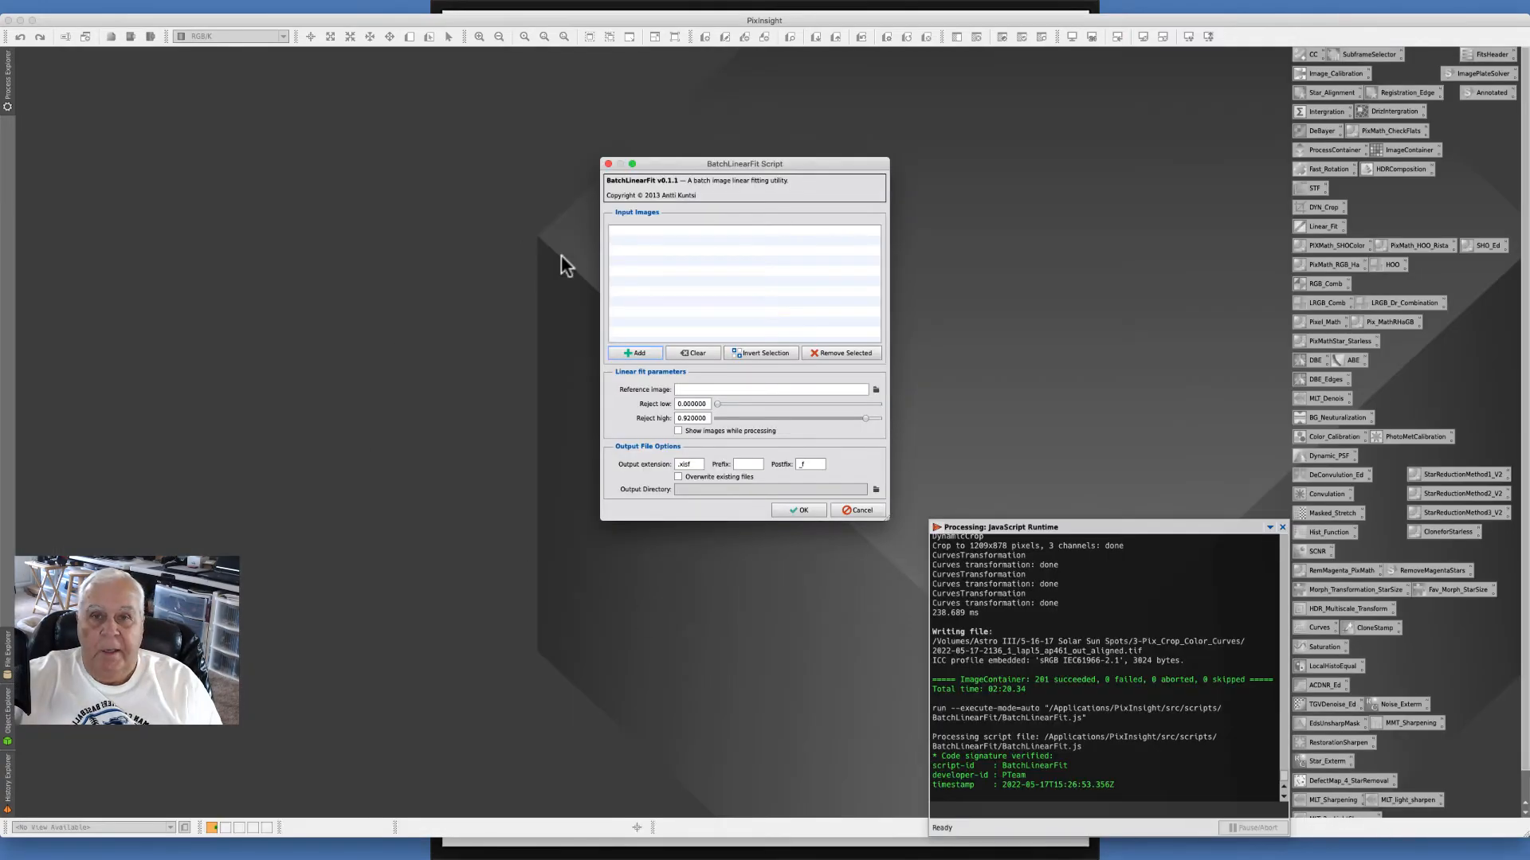
- Add all TIF files from the 3-Pix_Crop_Color_Curves folder as input images
{"action": "left_click", "coordinate": [622, 352]}
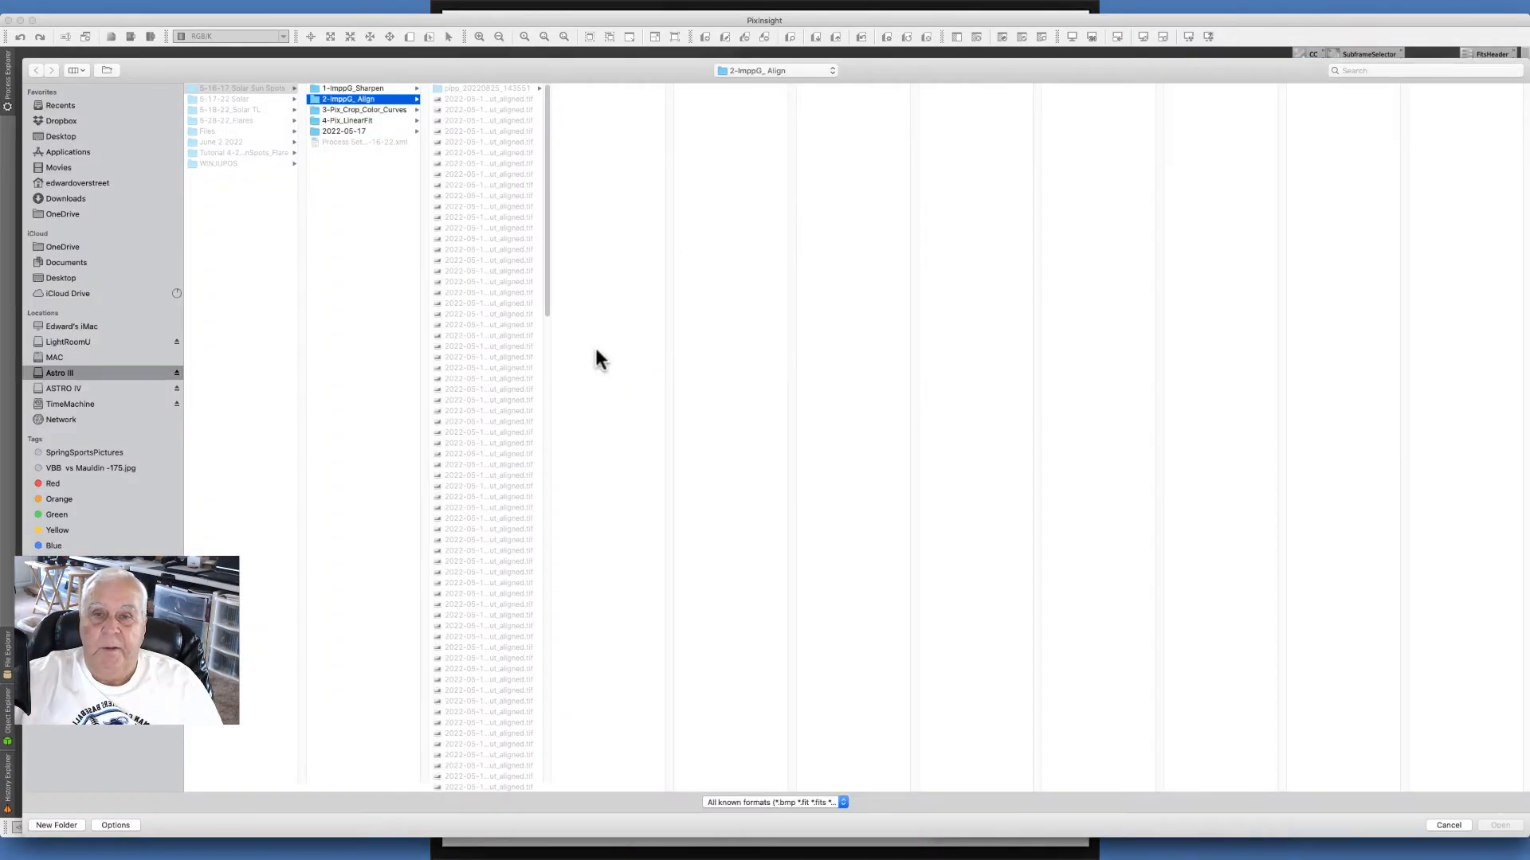
{"action": "left_click", "coordinate": [354, 109]}
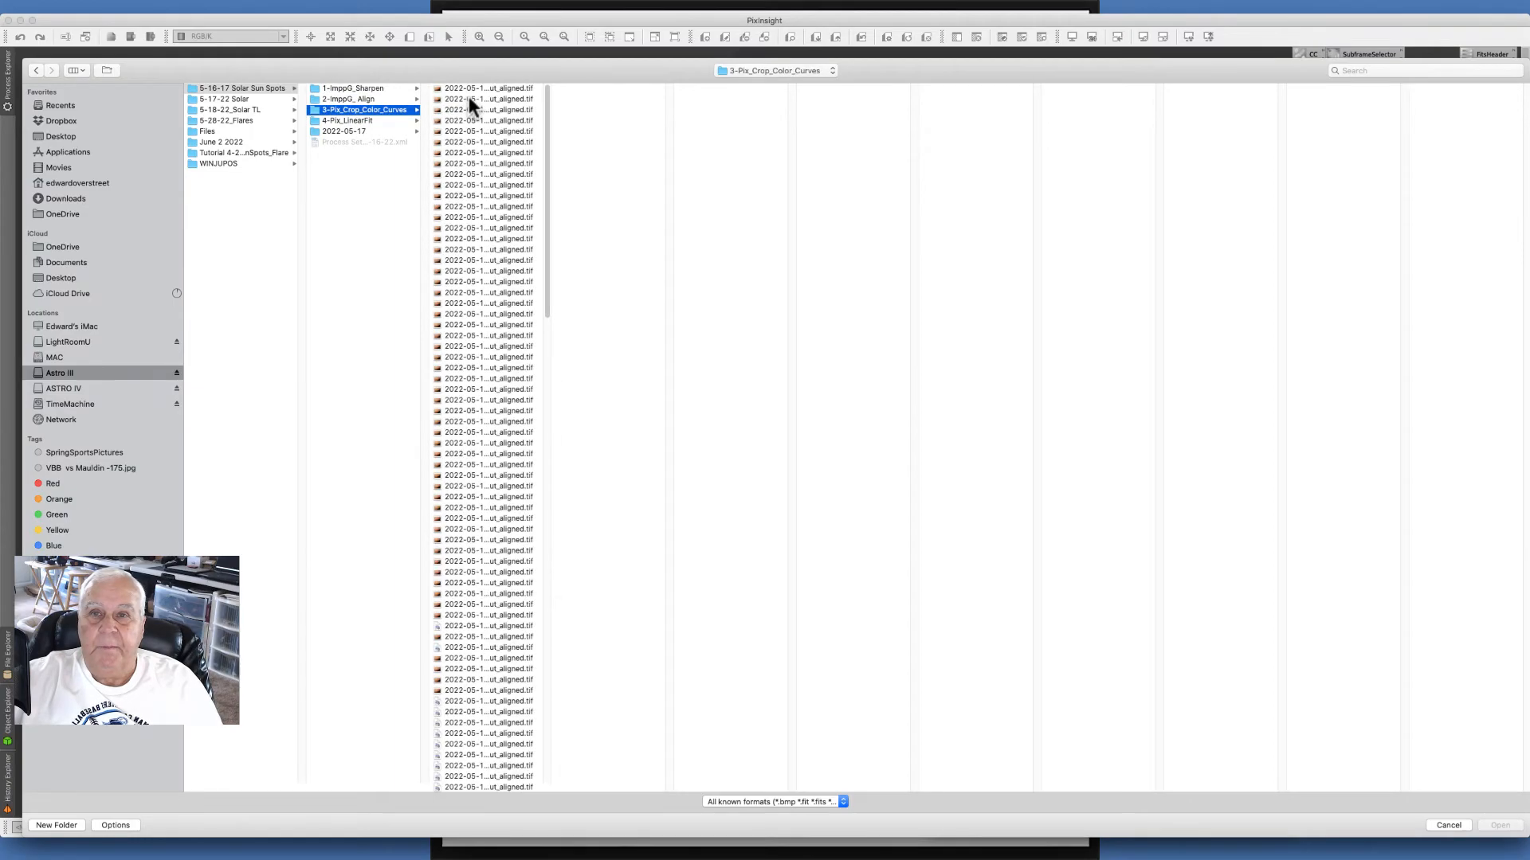
{"action": "left_click", "coordinate": [470, 88]}
{"action": "left_click_drag", "start_coordinate": [546, 98], "coordinate": [608, 686]}
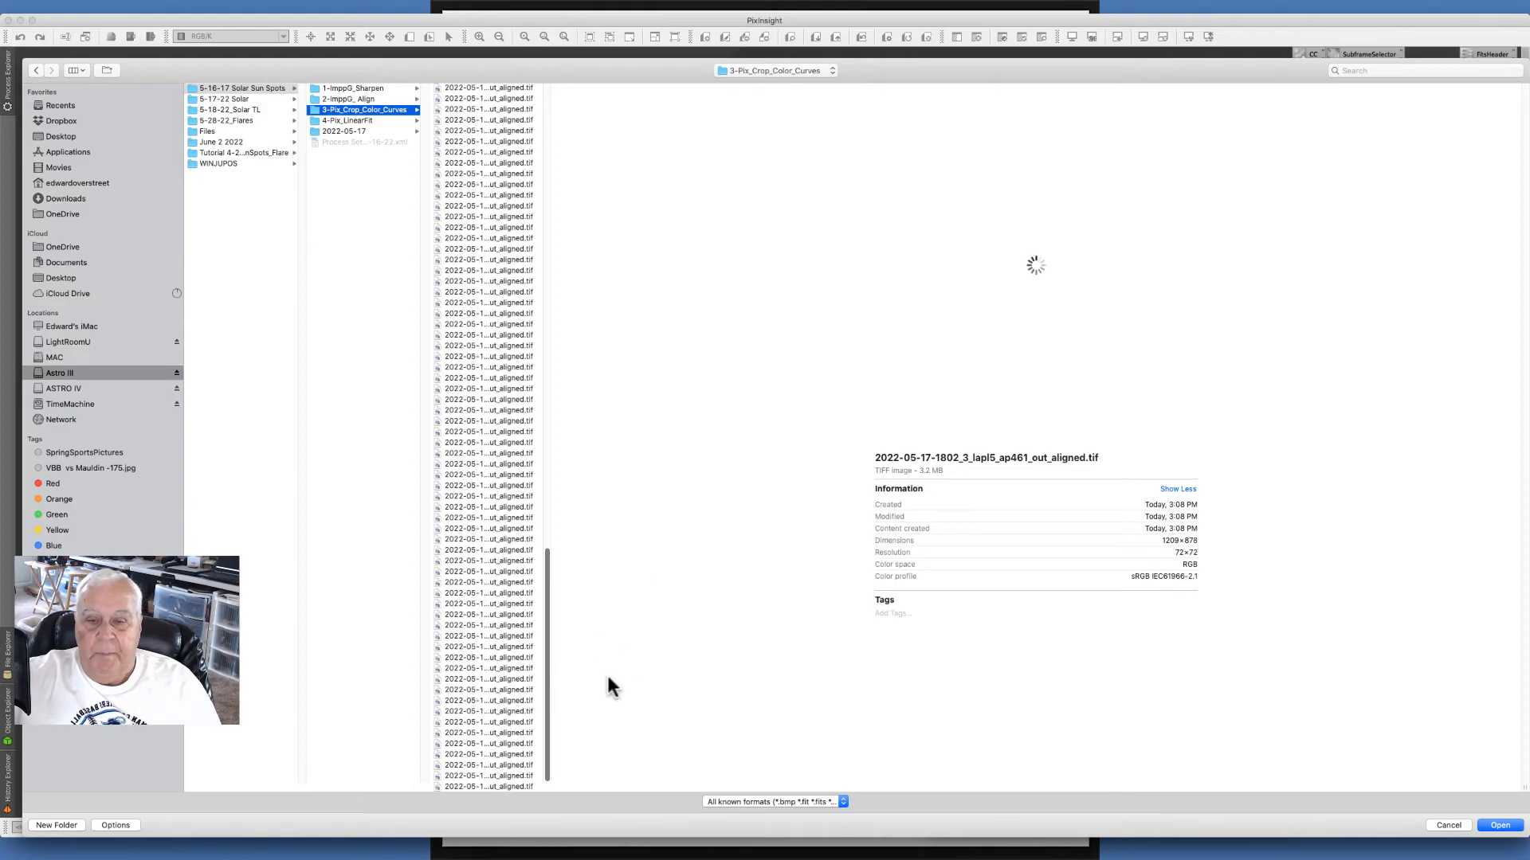
{"action": "left_click", "coordinate": [513, 786], "text": "shift"}
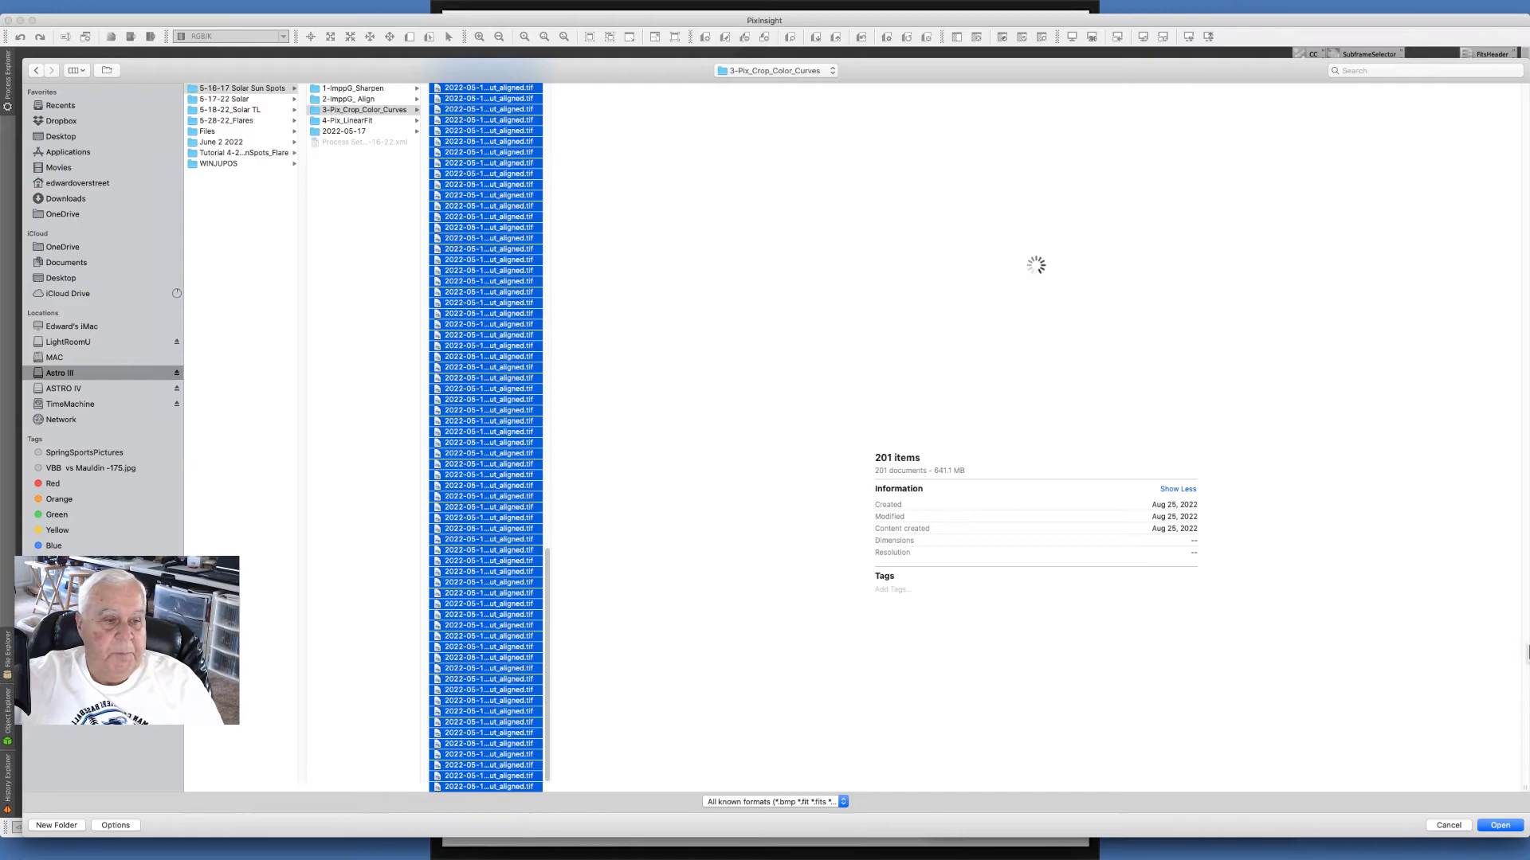
{"action": "left_click", "coordinate": [1499, 826]}
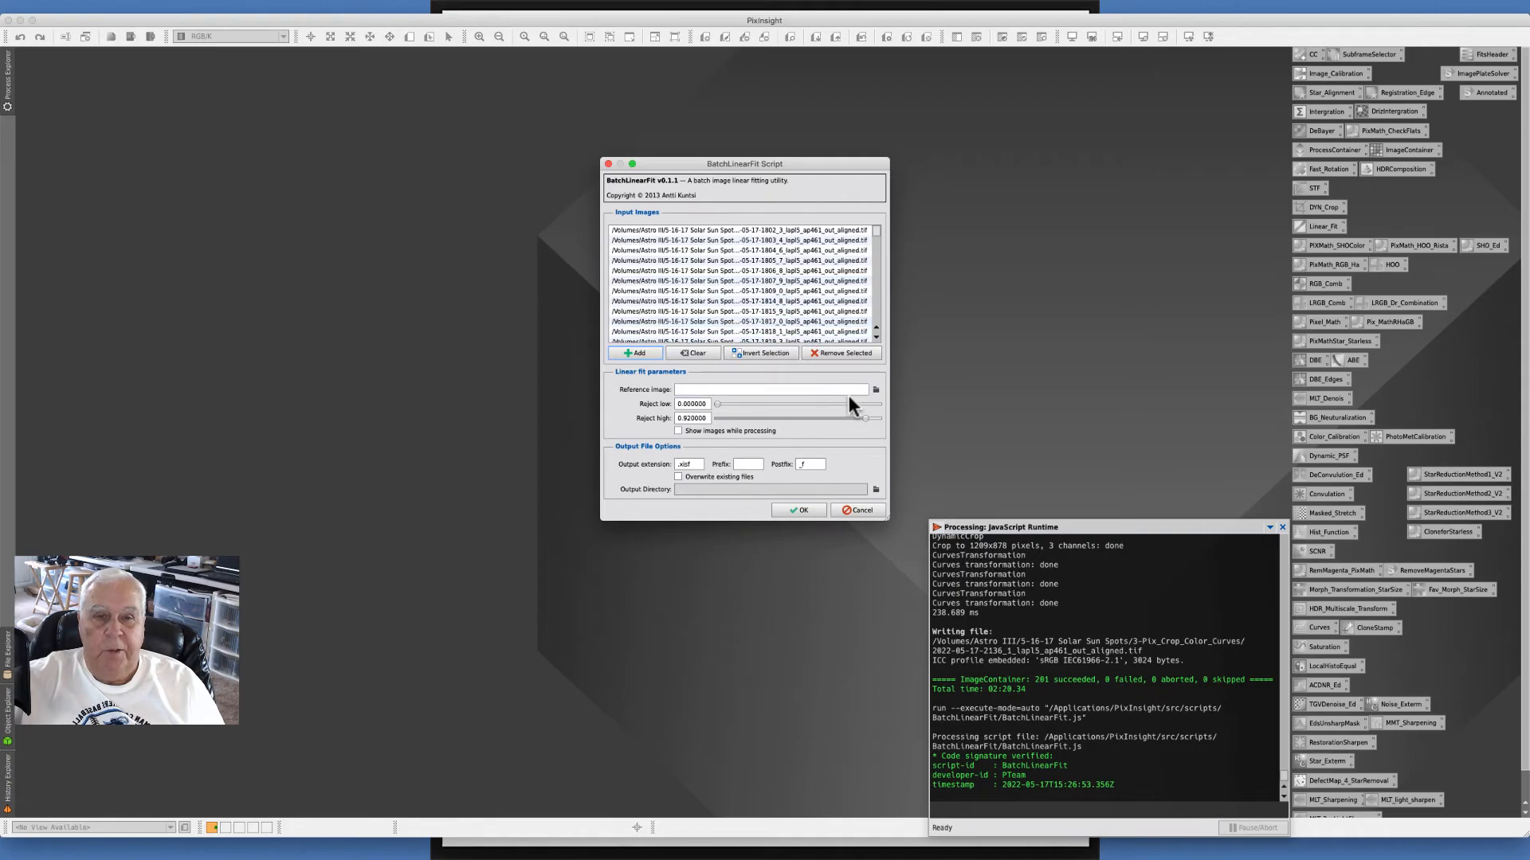
{"action": "left_click", "coordinate": [753, 230]}
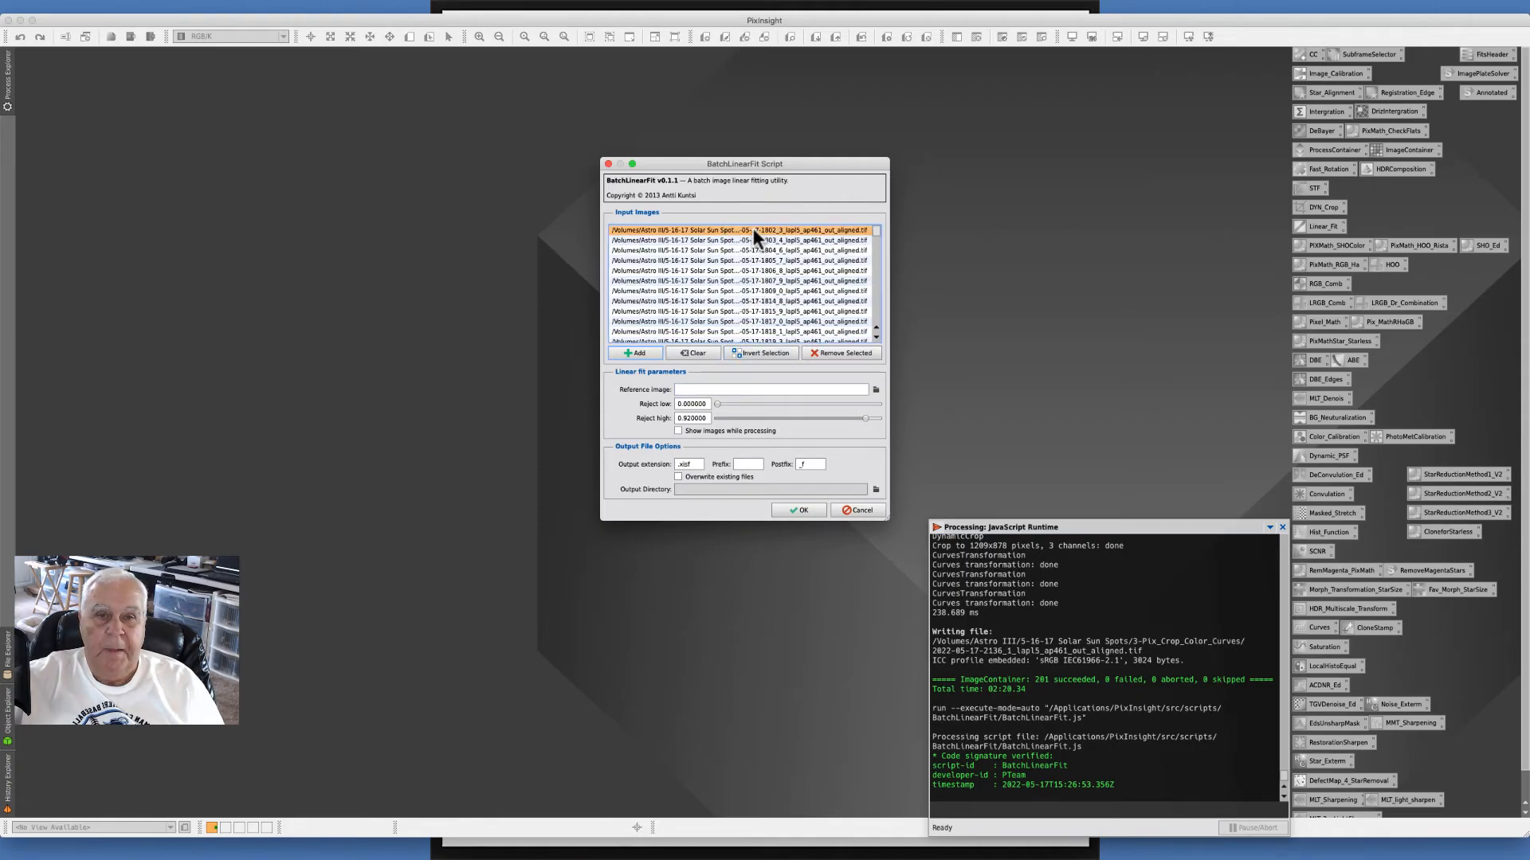
{"action": "left_click", "coordinate": [874, 388]}
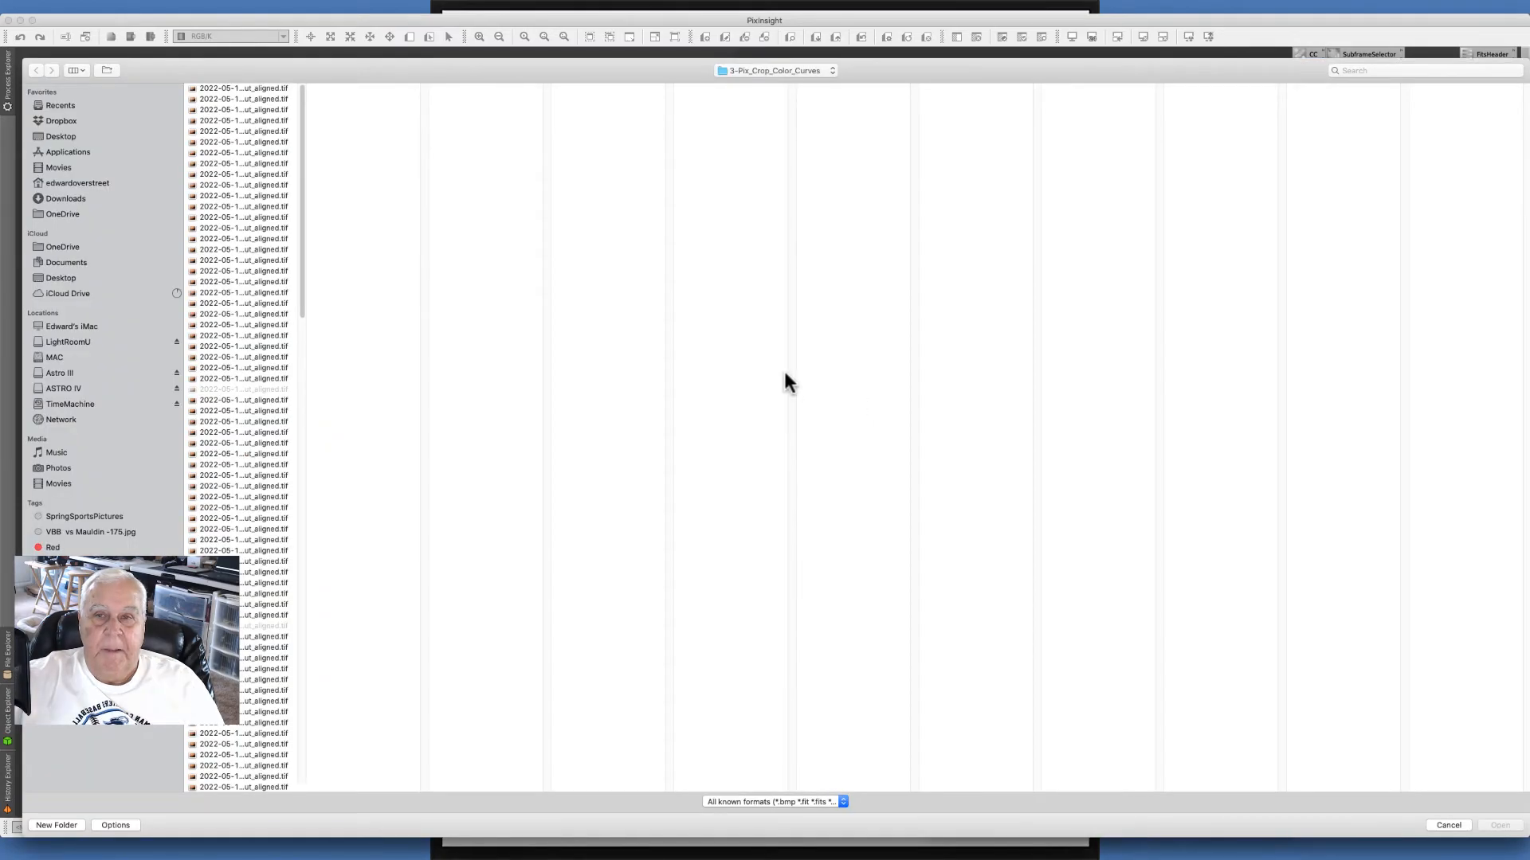
{"action": "left_click", "coordinate": [243, 88]}
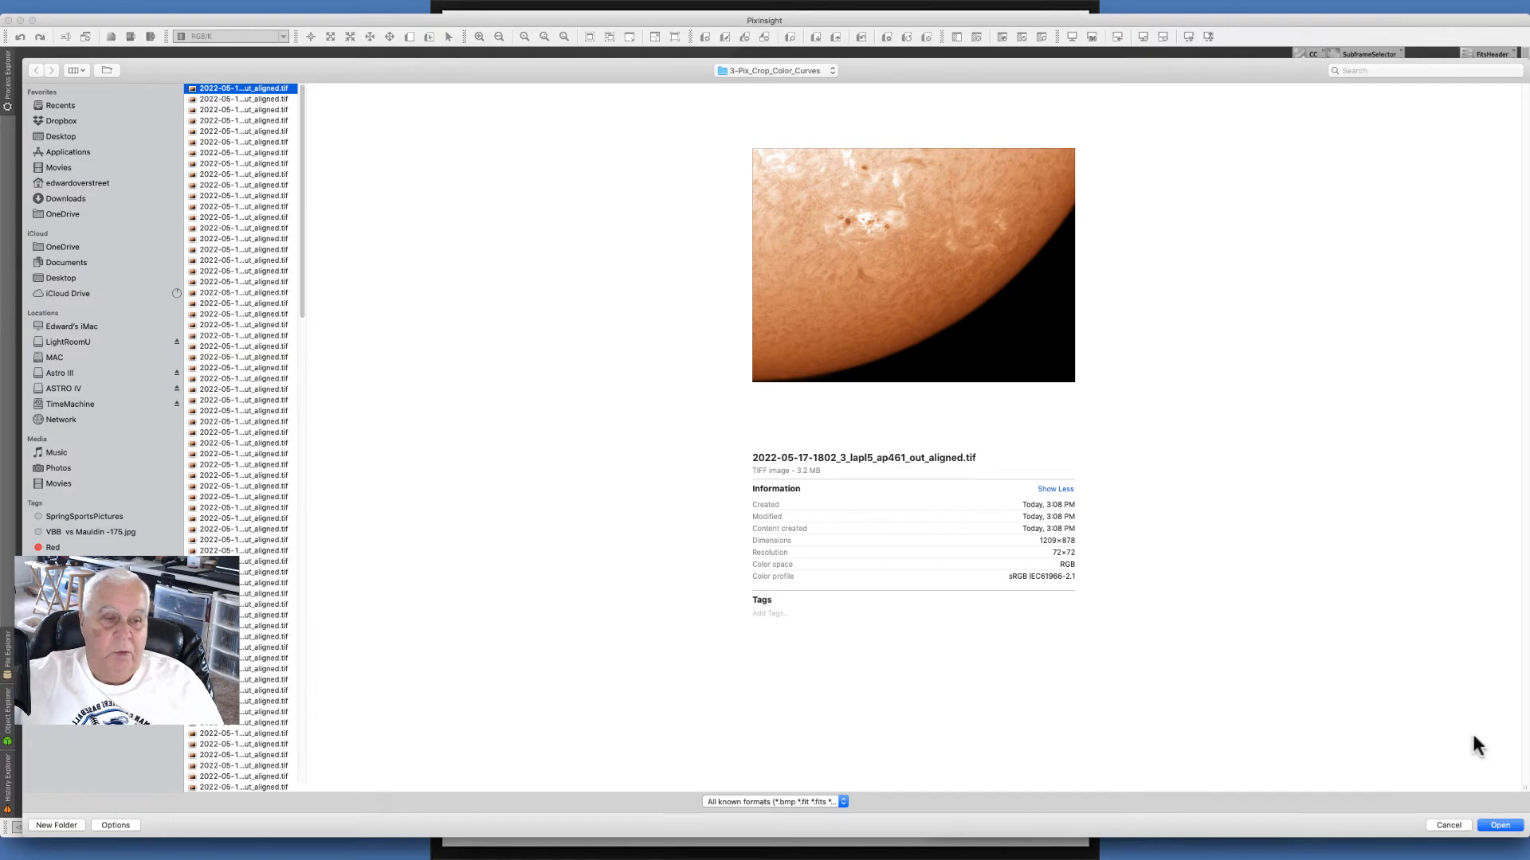
{"action": "left_click", "coordinate": [1498, 825]}
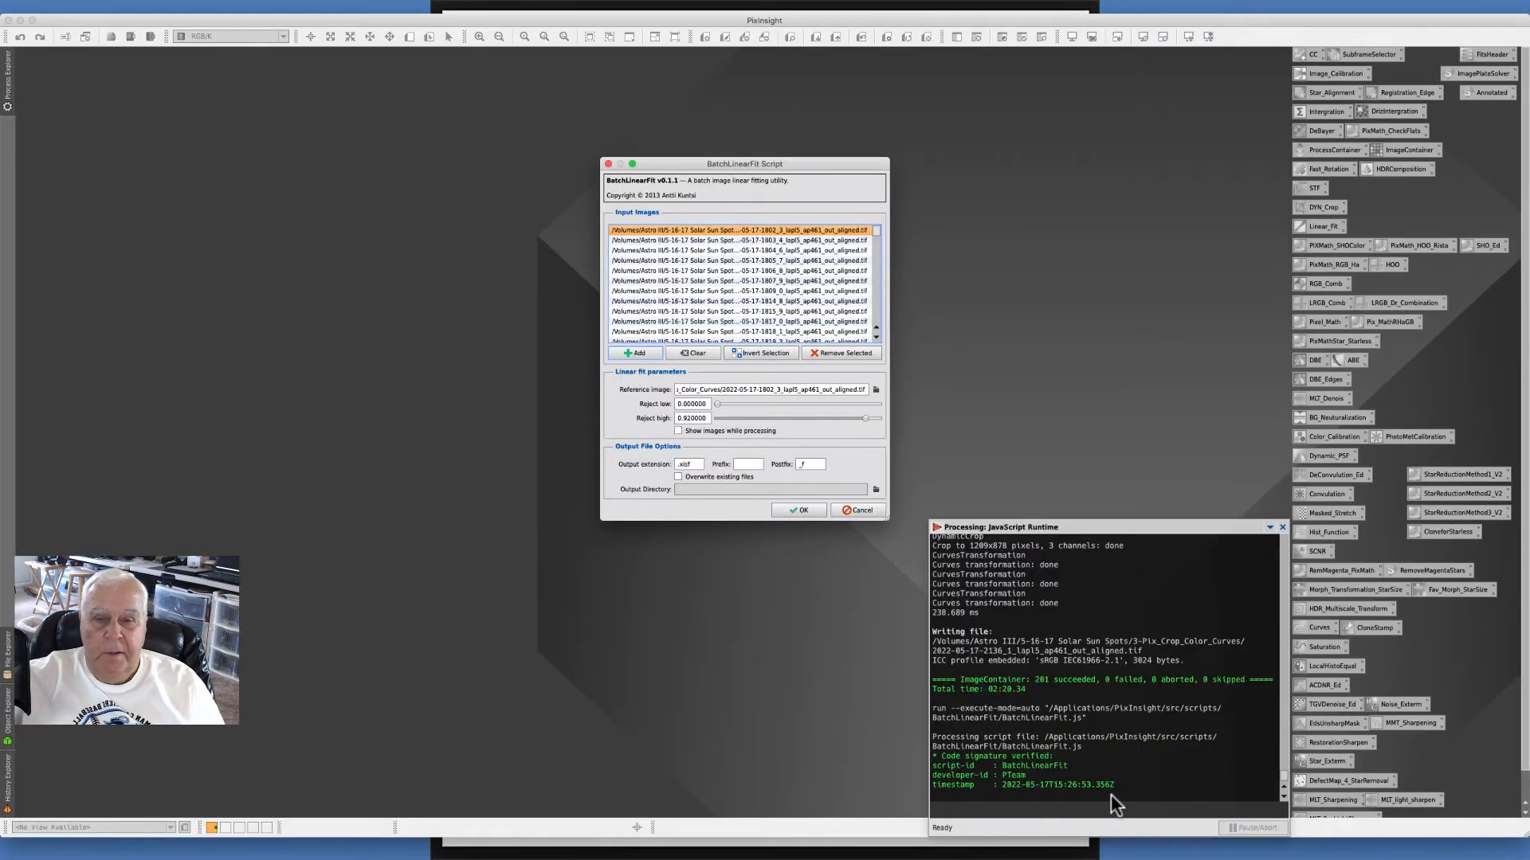
- Set the output extension to .jpeg and the output directory to the 4-Pix_LinearFit folder in 5-16-17 Solar Sun Spots
{"action": "left_click", "coordinate": [698, 464]}
{"action": "key", "text": "BackSpace"}
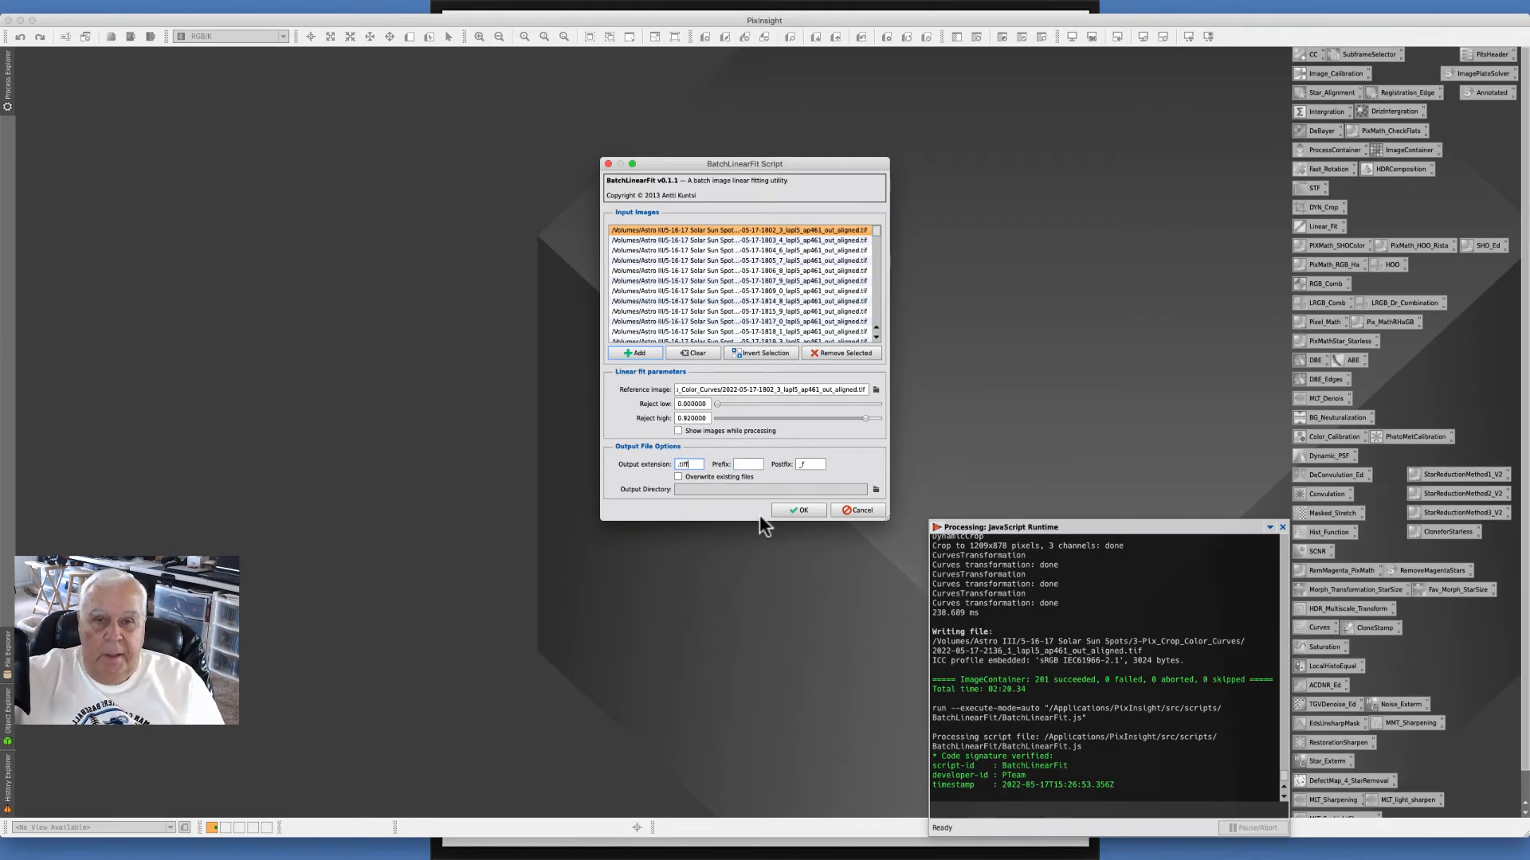
{"action": "left_click", "coordinate": [874, 491]}
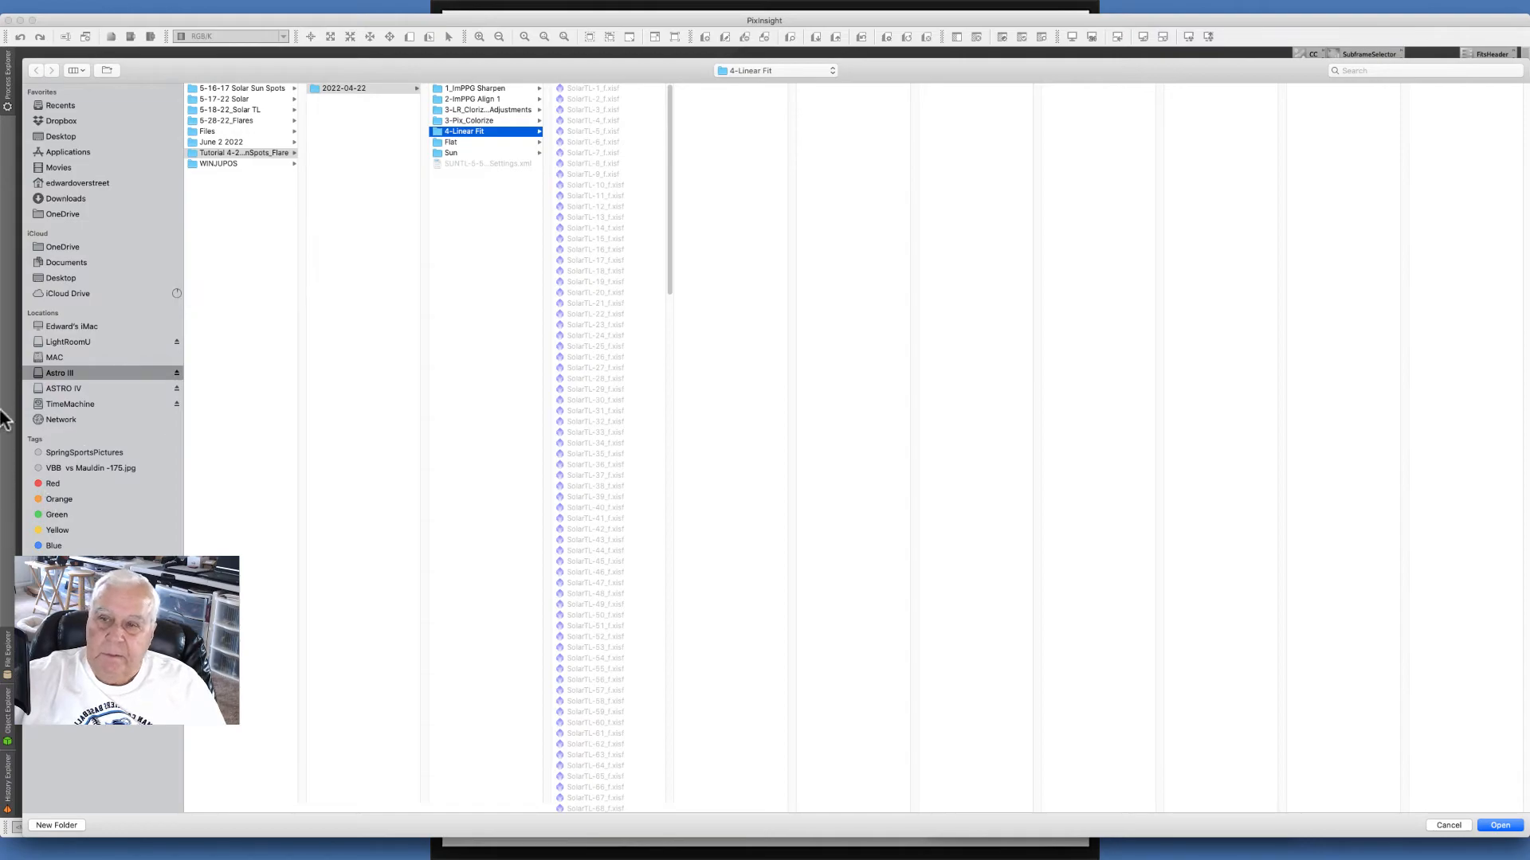
{"action": "left_click", "coordinate": [236, 89]}
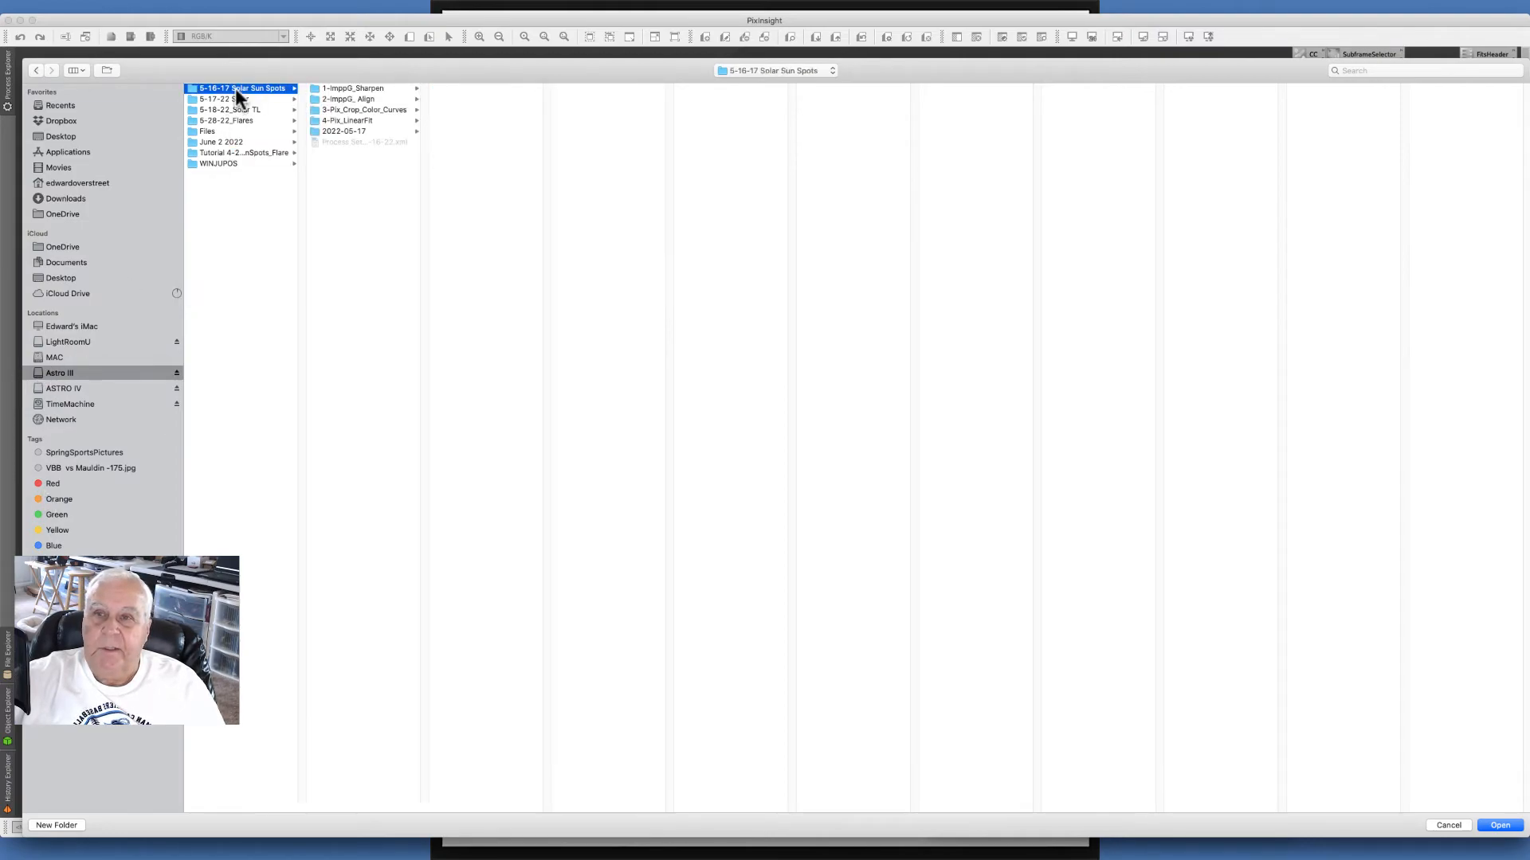
{"action": "left_click", "coordinate": [350, 121]}
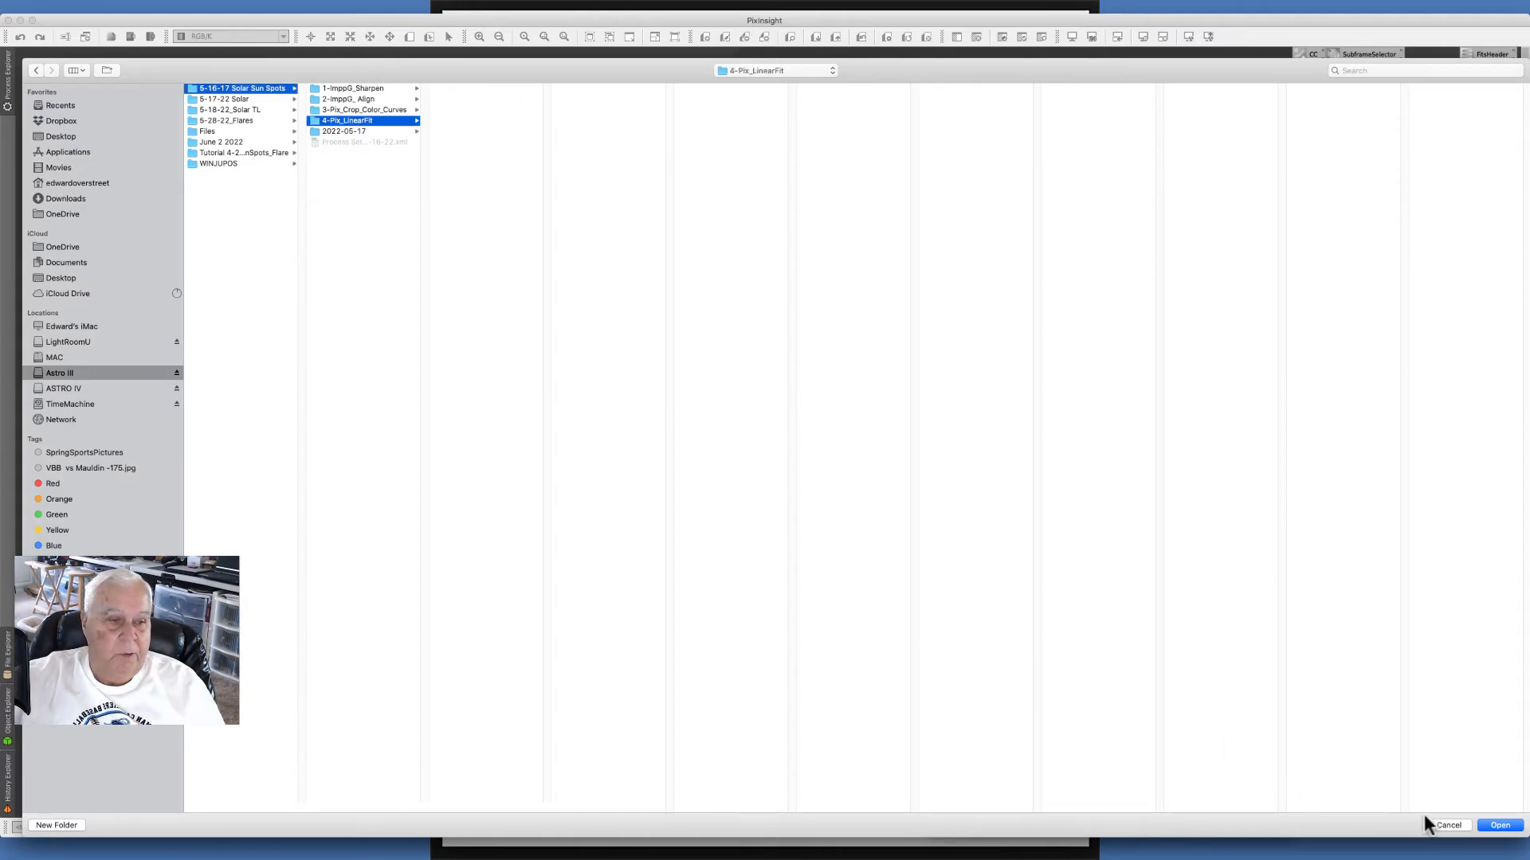
{"action": "left_click", "coordinate": [1499, 825]}
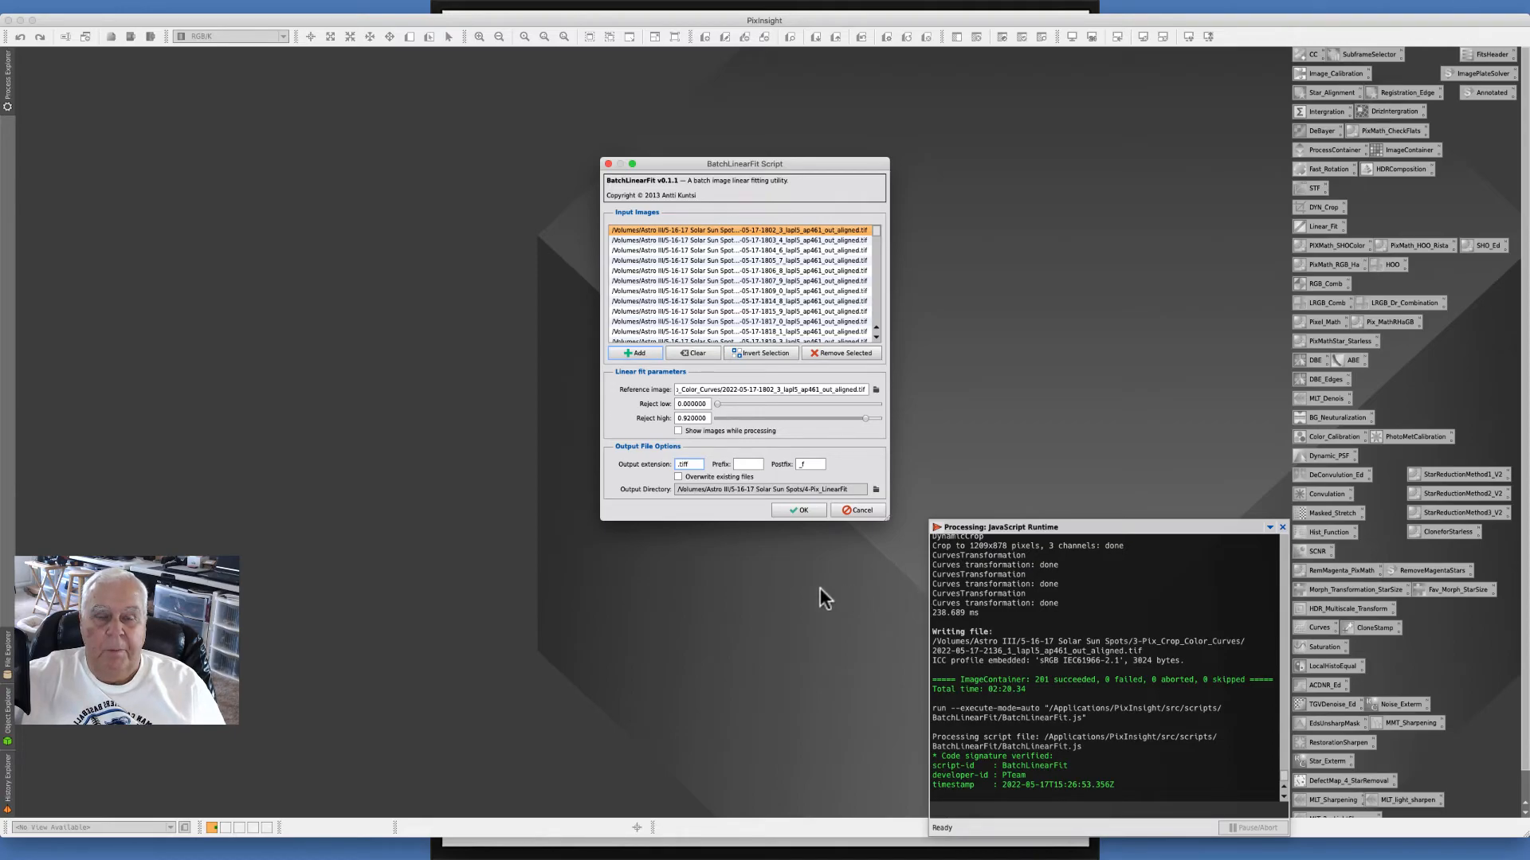
{"action": "key", "text": "BackSpace"}
{"action": "key", "text": "BackSpace"}
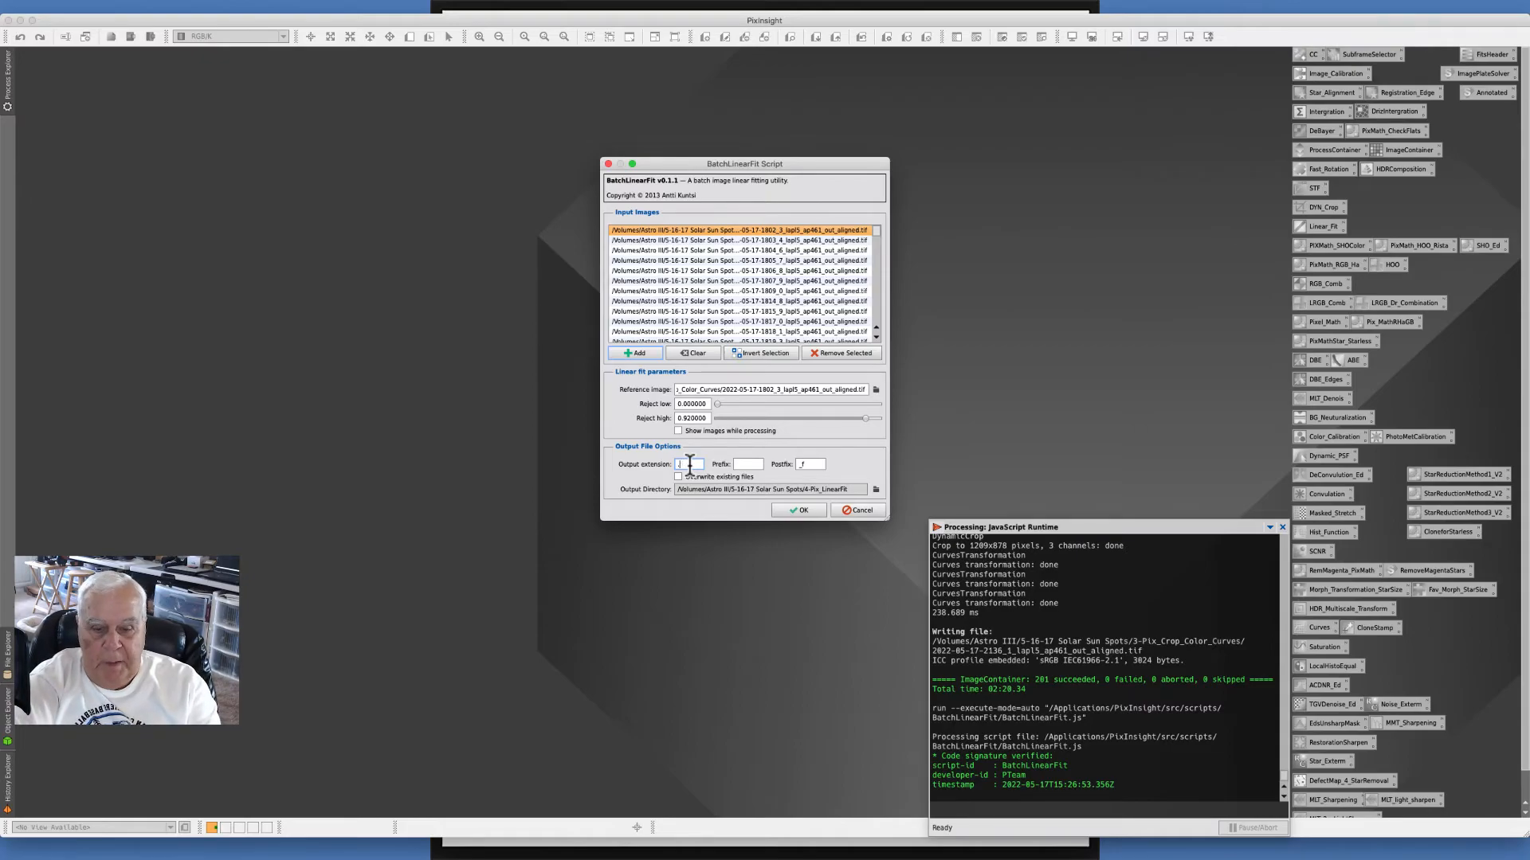
{"action": "type", "text": "g"}
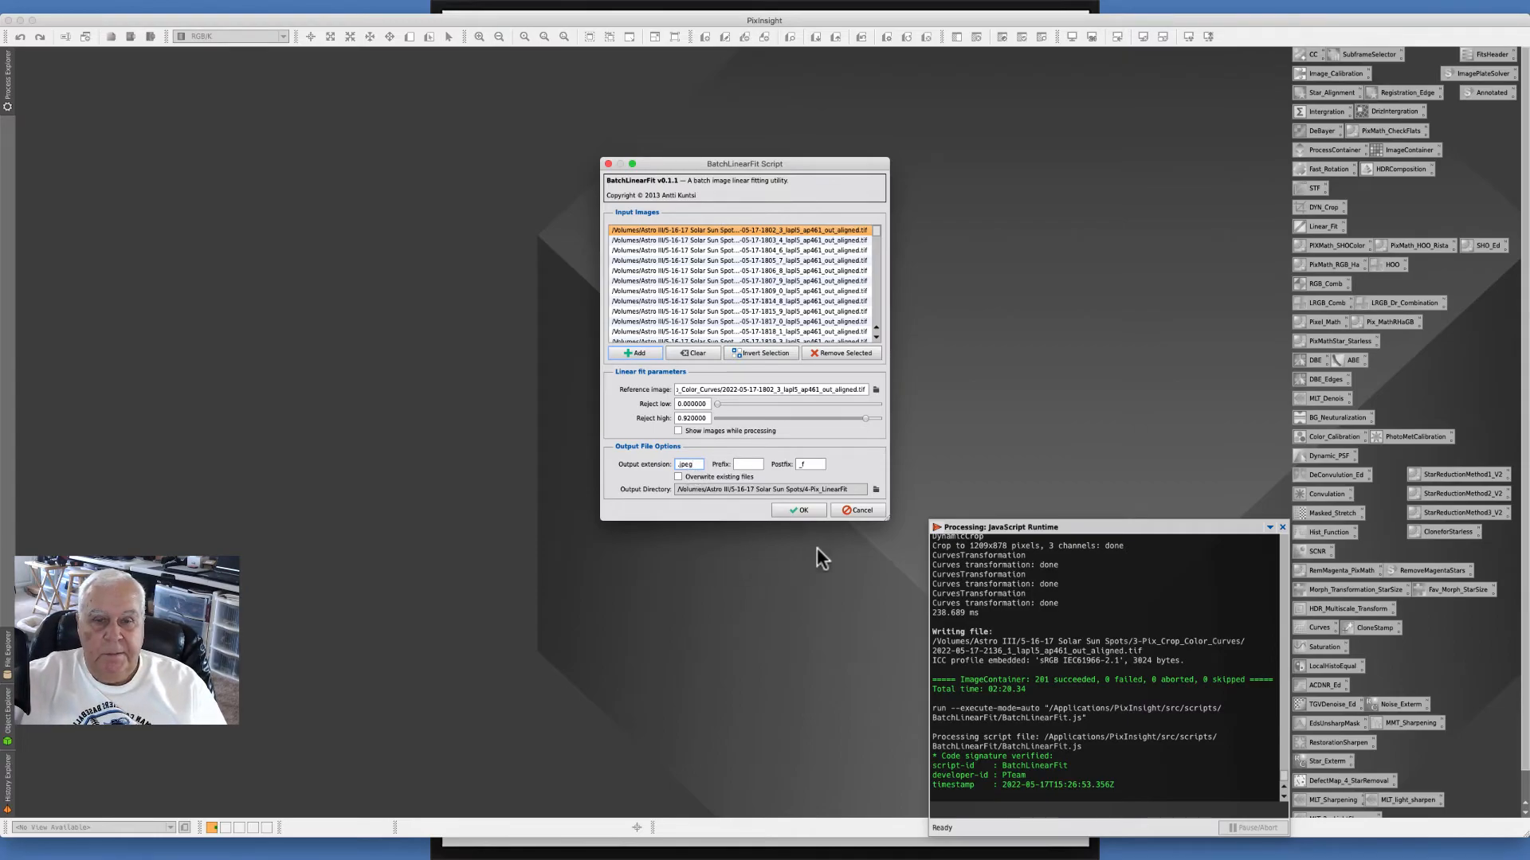
- Run the batch linear fit and decline performing another batch
{"action": "left_click", "coordinate": [789, 510]}
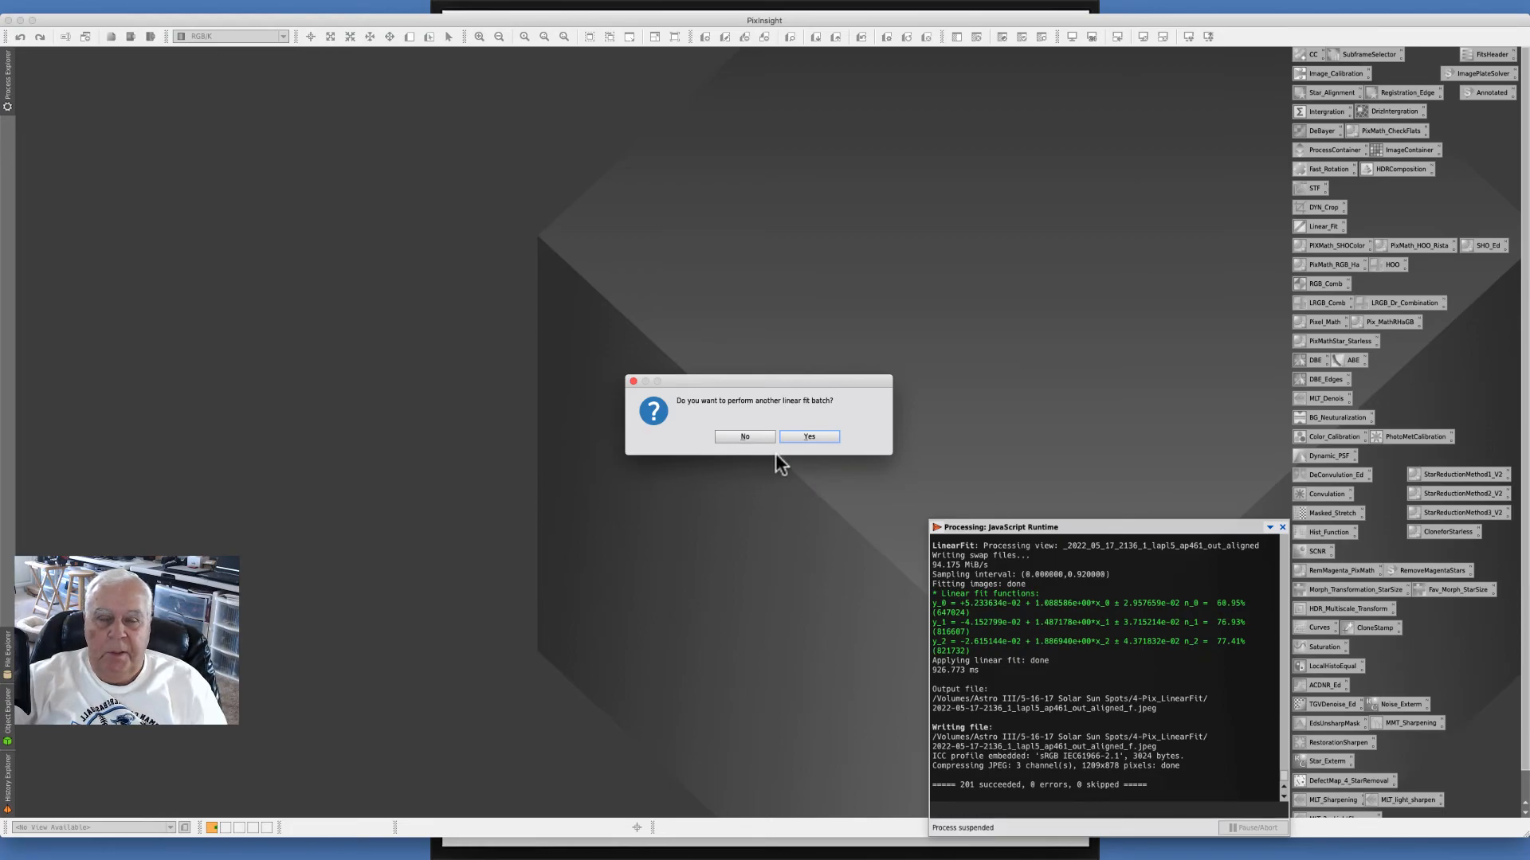
{"action": "left_click", "coordinate": [743, 437]}
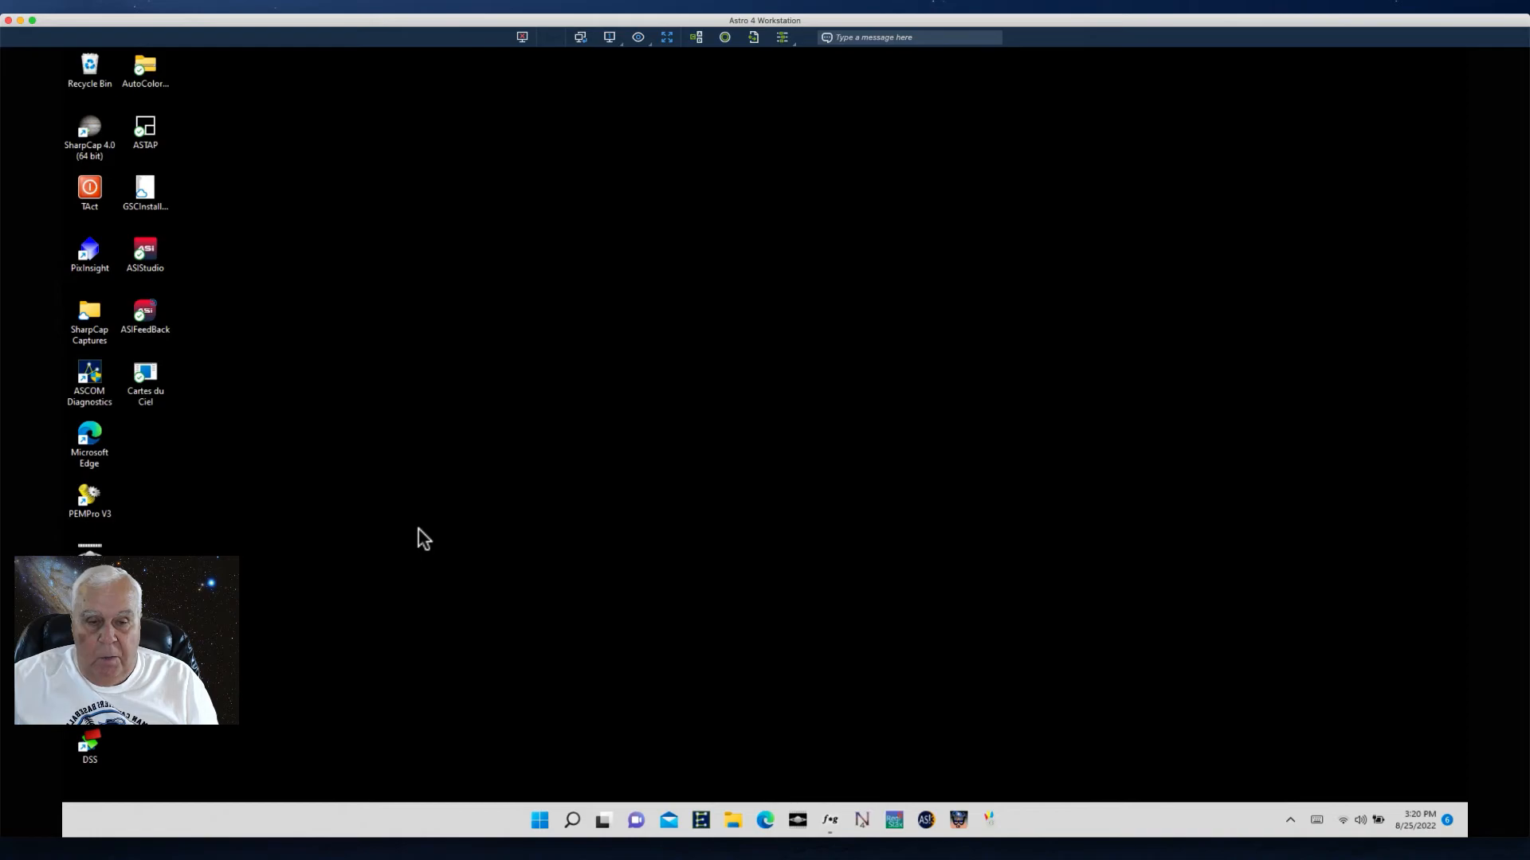
- In File Explorer, open the 4-Pix_LinearFit folder and review the output JPEG frames, then minimize the window
{"action": "left_click", "coordinate": [733, 827]}
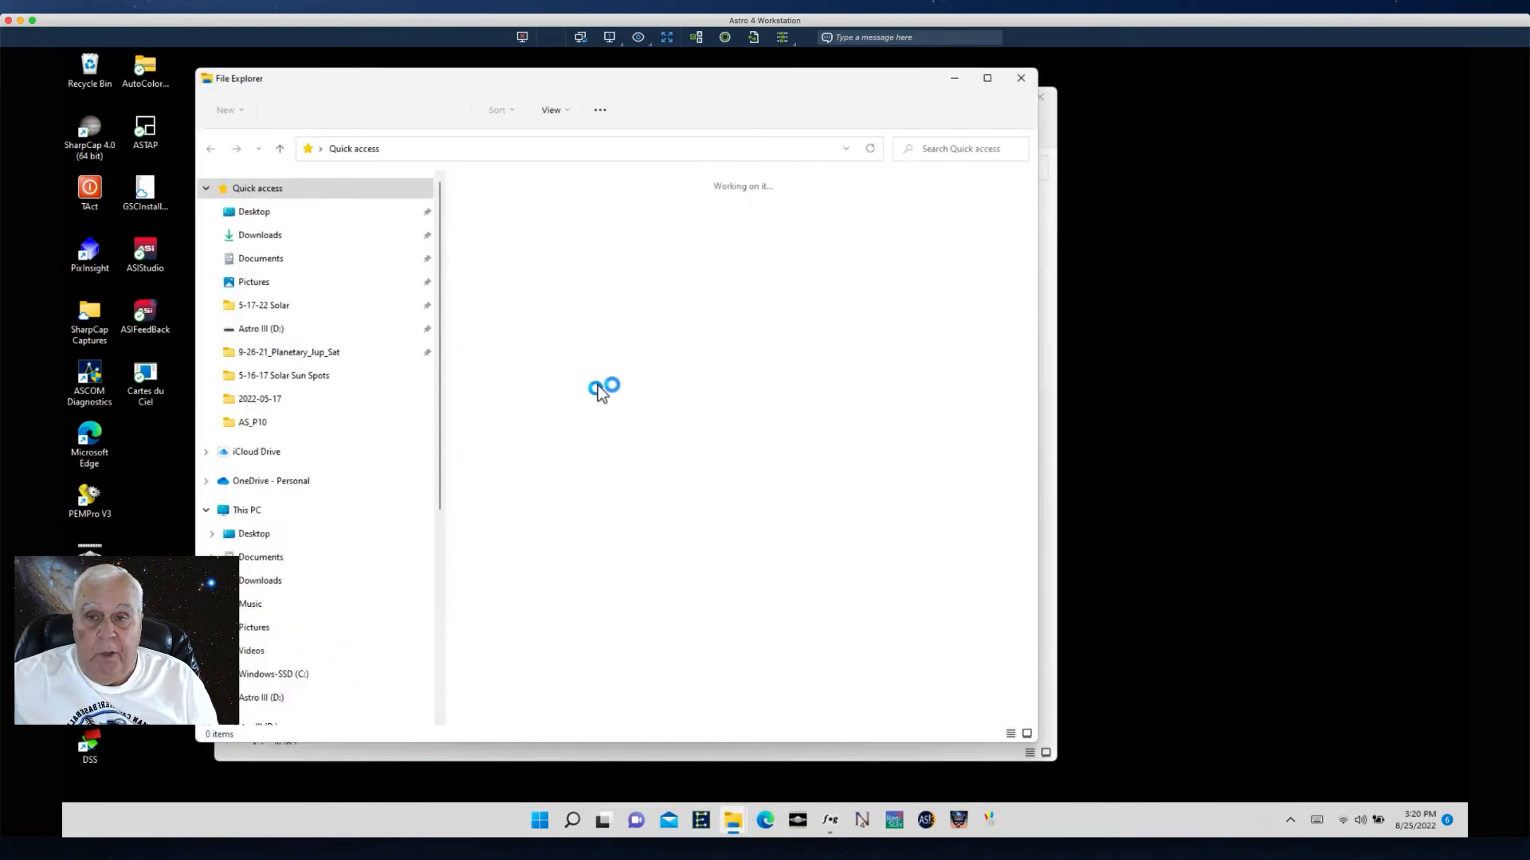
{"action": "left_click_drag", "start_coordinate": [462, 85], "coordinate": [705, 98]}
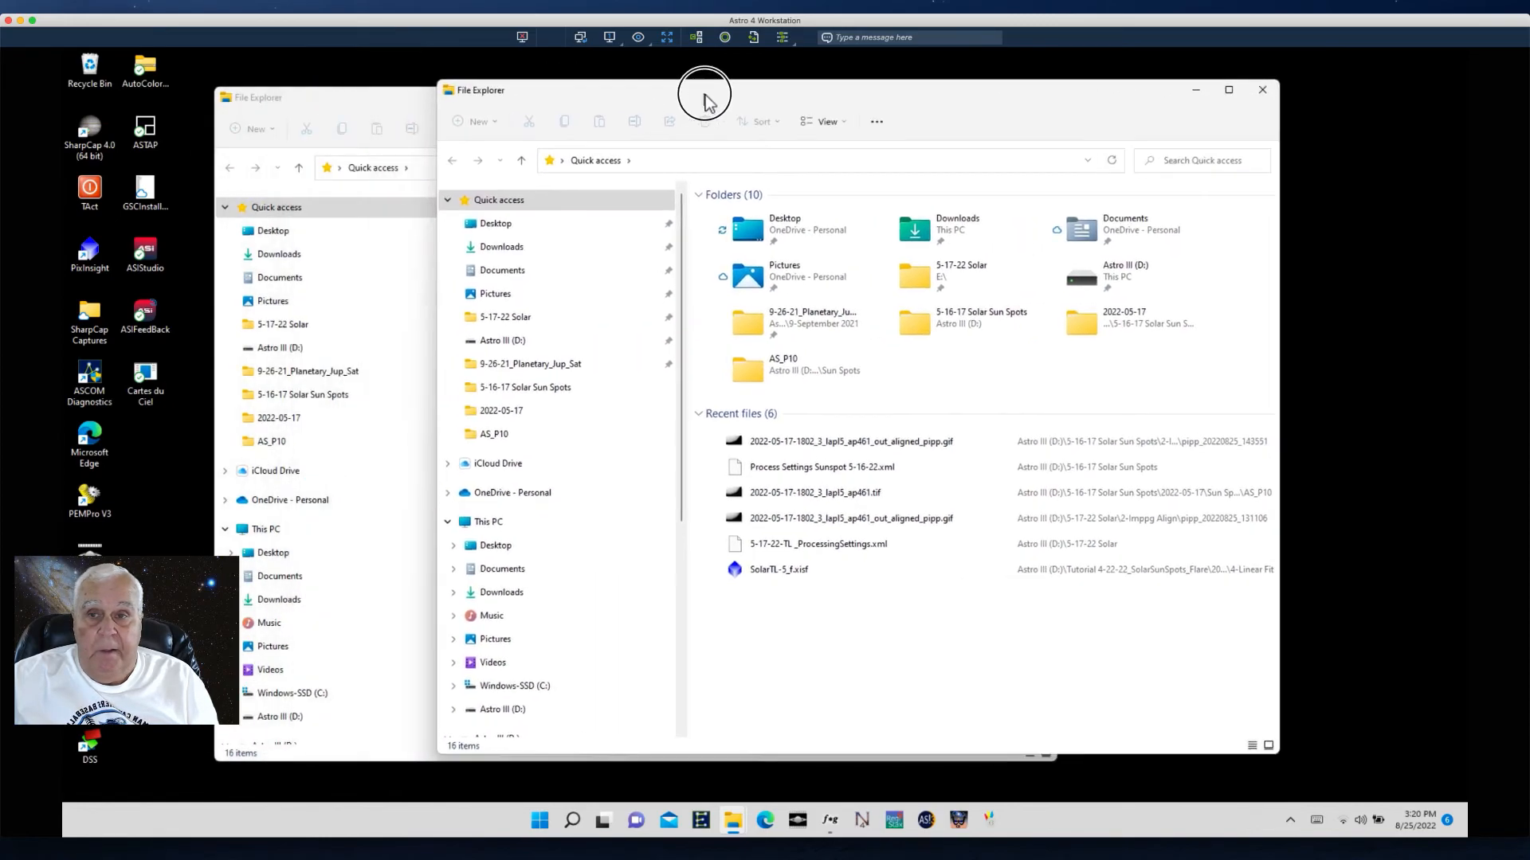
{"action": "left_click", "coordinate": [1263, 90]}
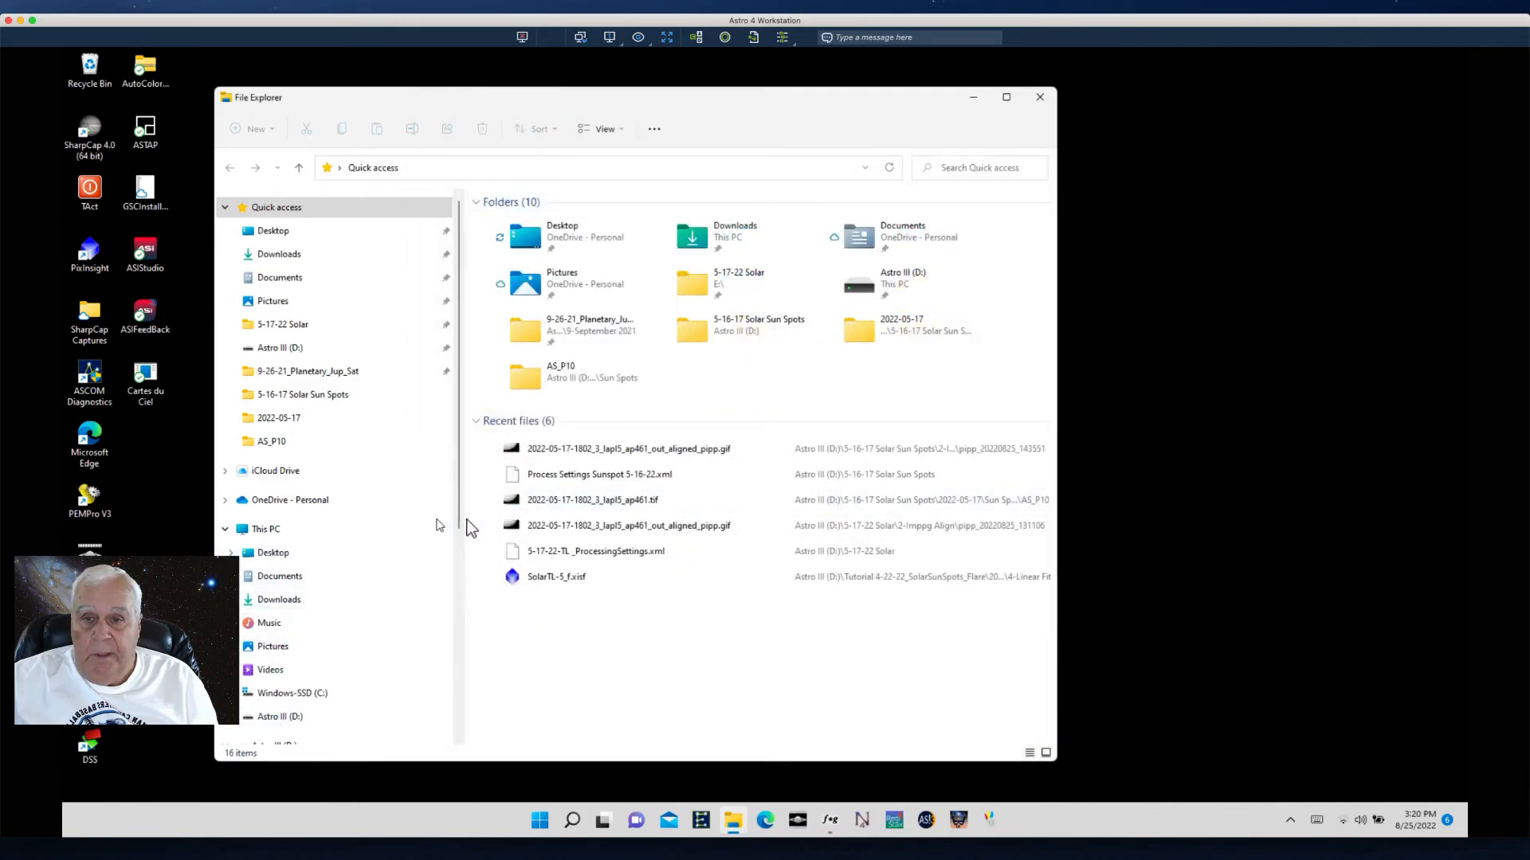
{"action": "left_click_drag", "start_coordinate": [465, 529], "coordinate": [471, 718]}
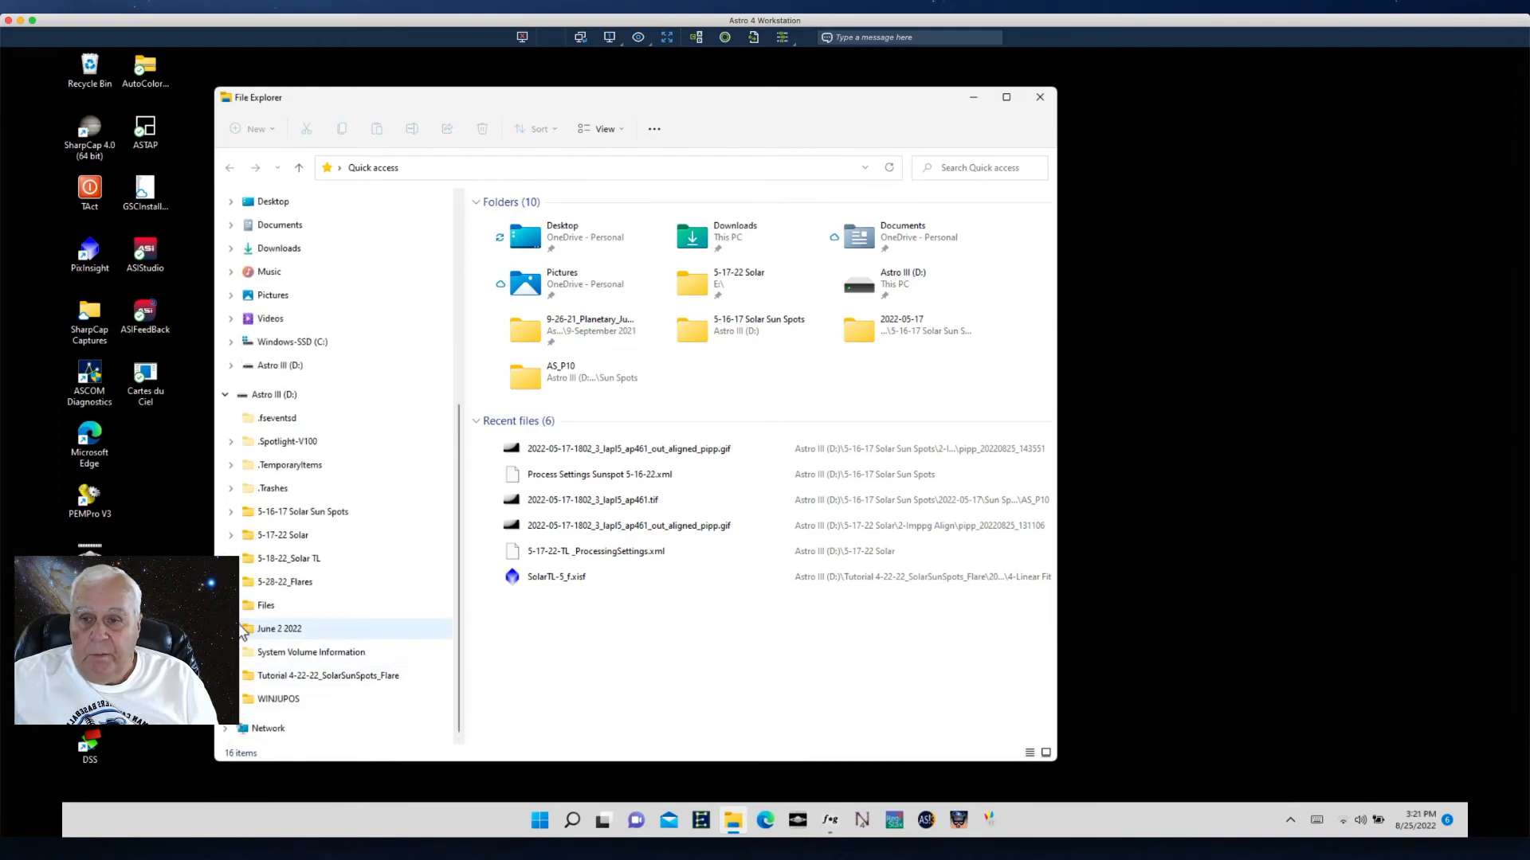
{"action": "left_click", "coordinate": [286, 513]}
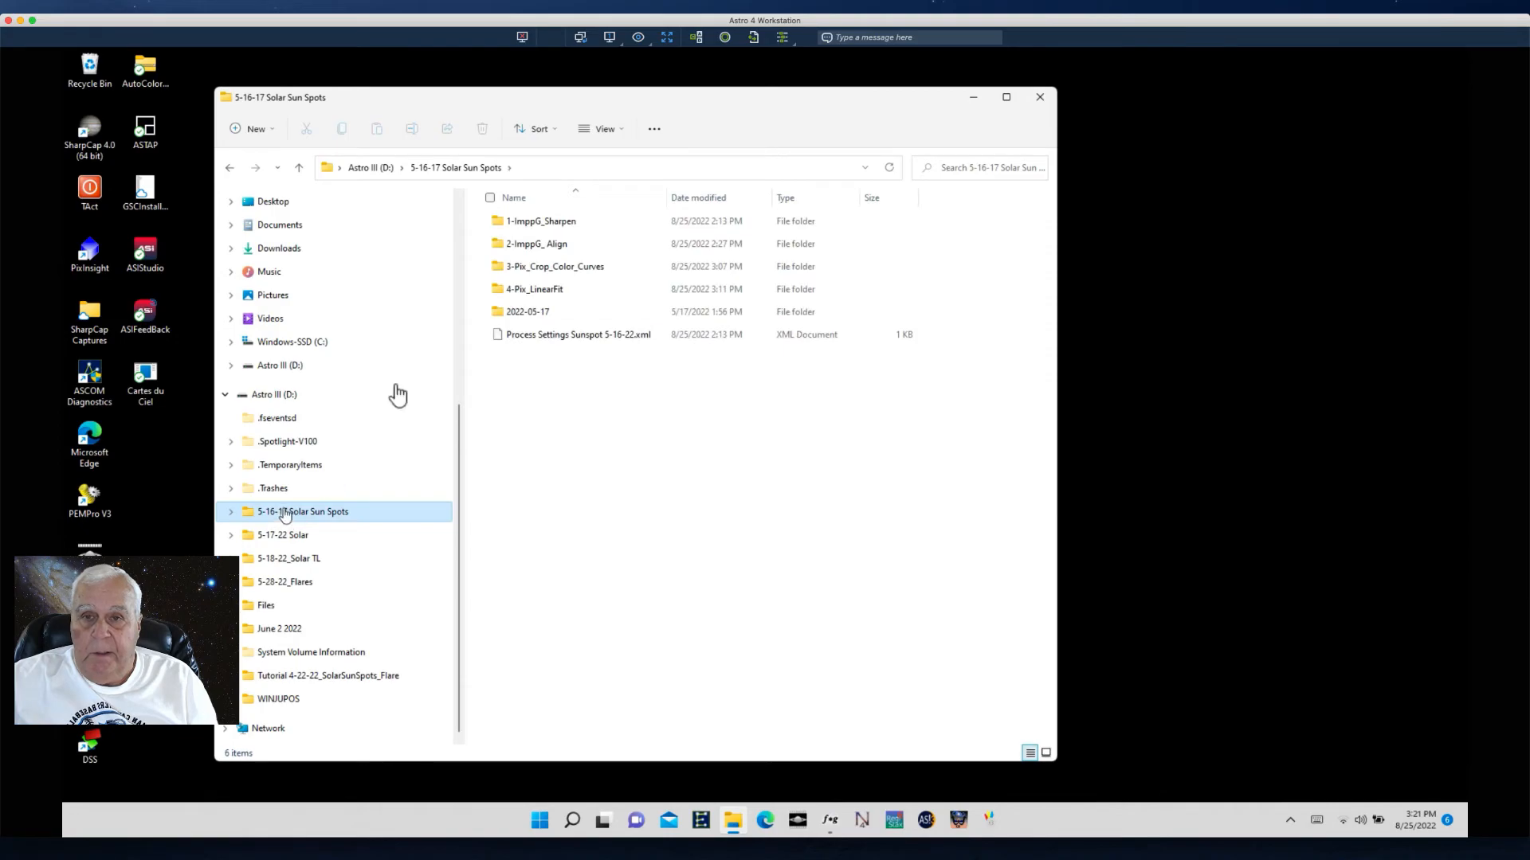
{"action": "left_click", "coordinate": [545, 292]}
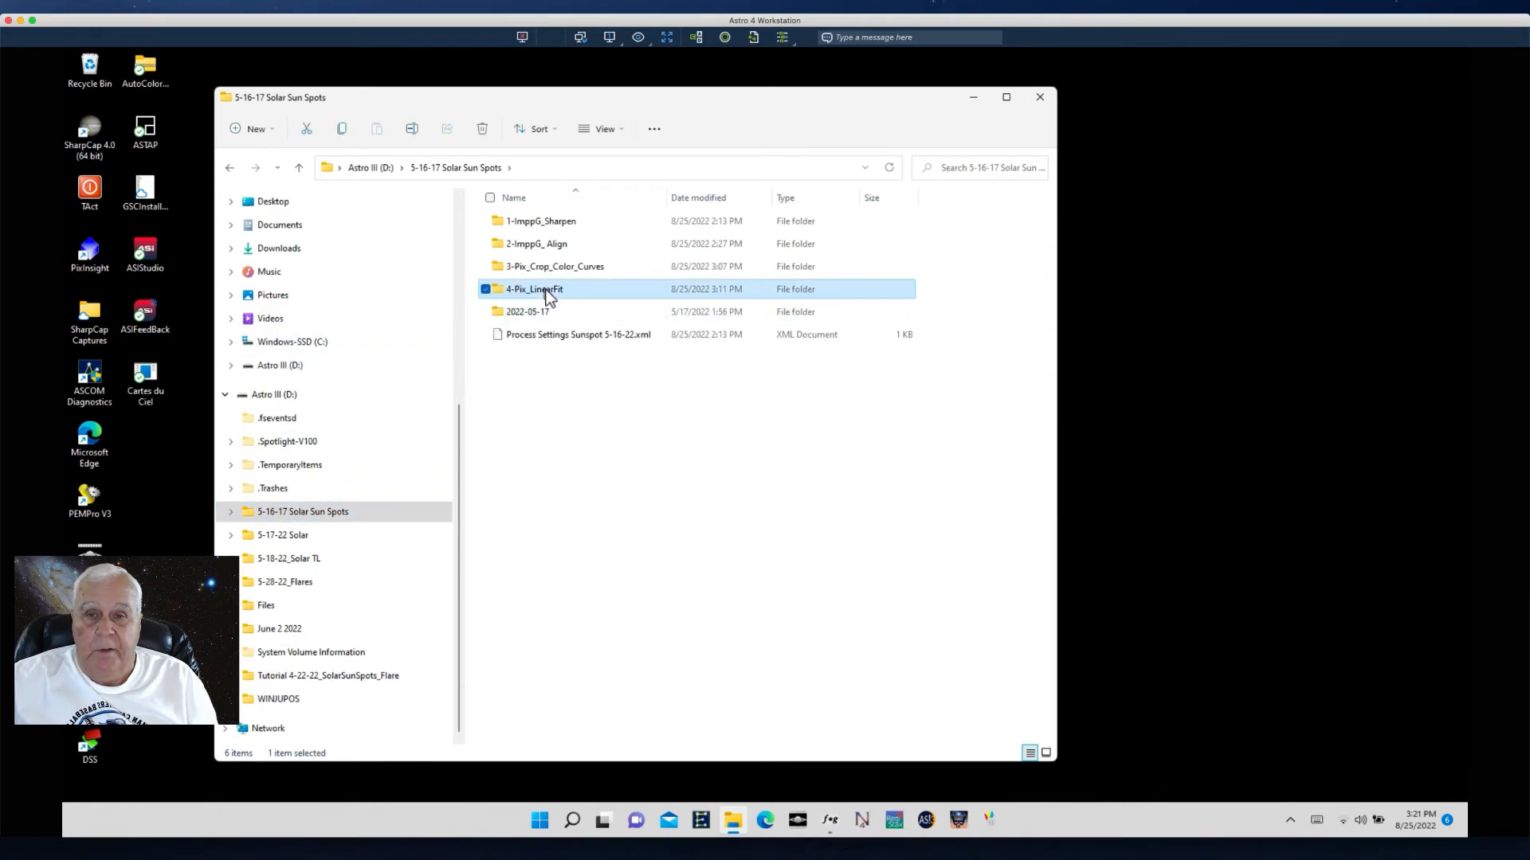
{"action": "double_click", "coordinate": [548, 293]}
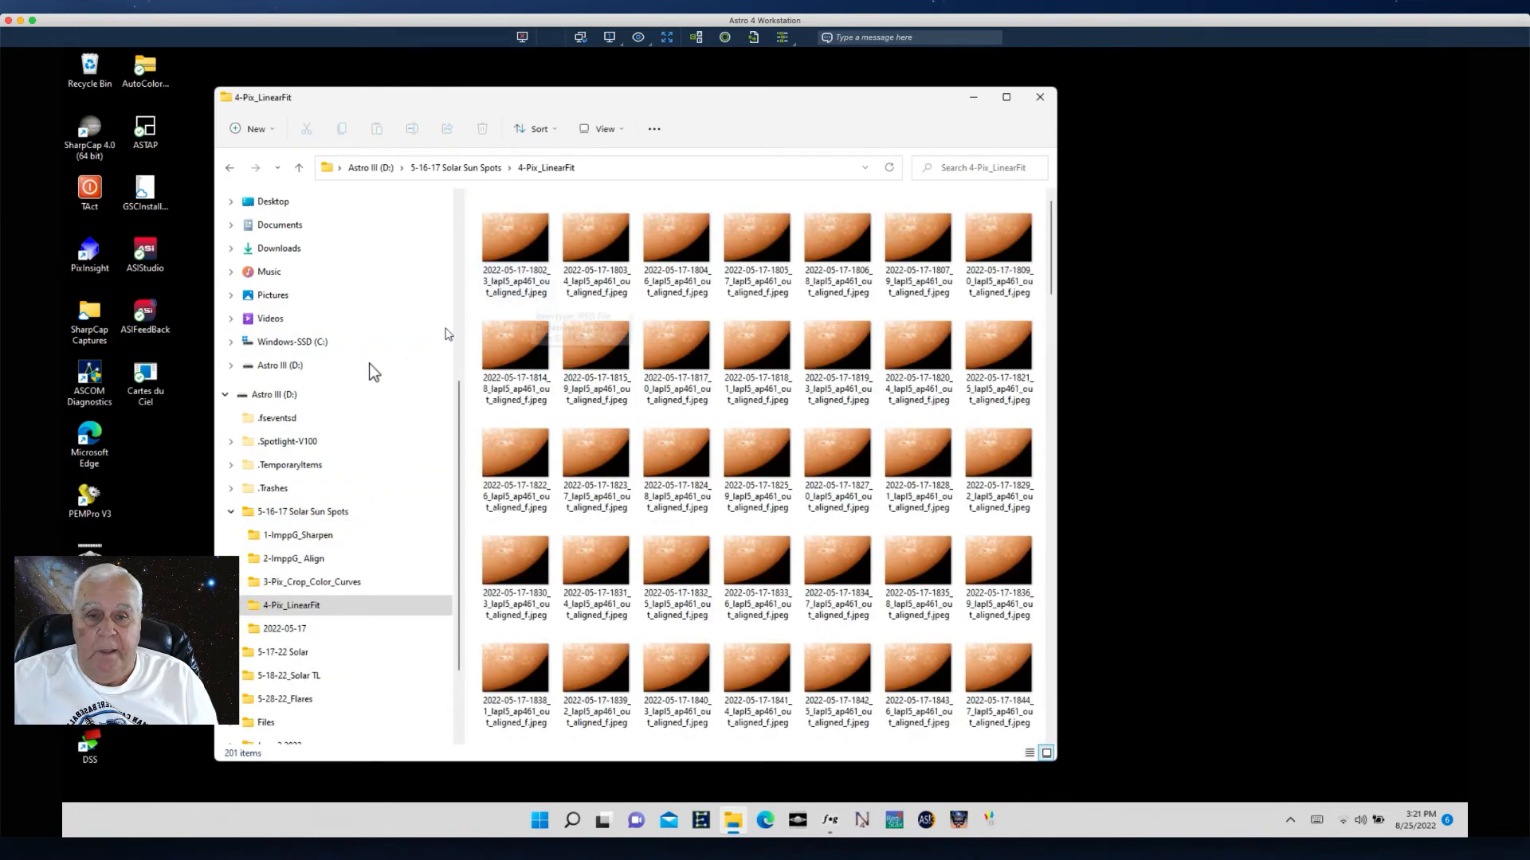
{"action": "left_click_drag", "start_coordinate": [1051, 290], "coordinate": [1121, 764]}
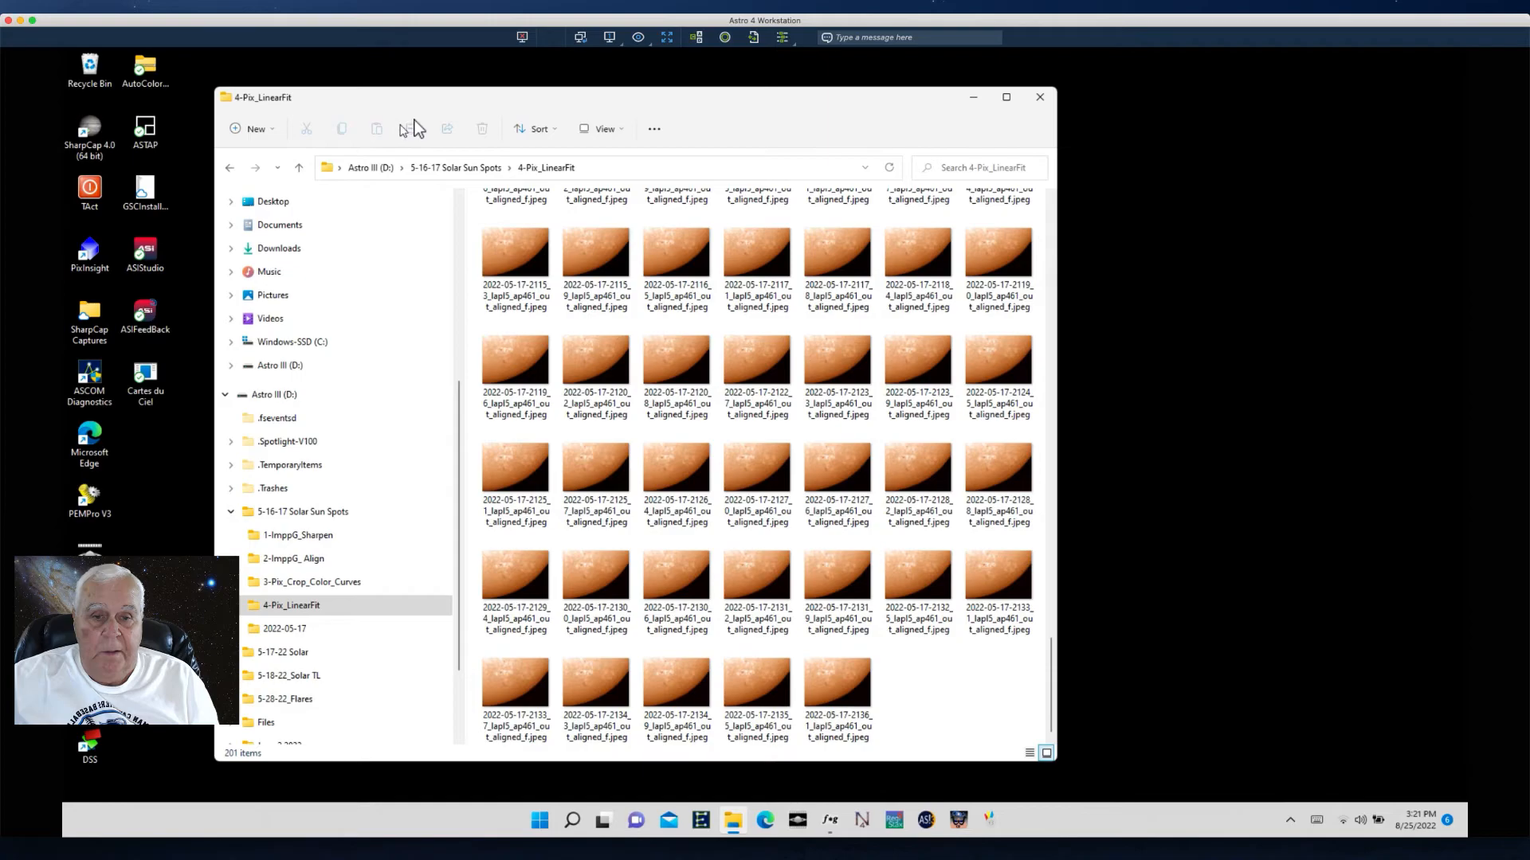
{"action": "left_click_drag", "start_coordinate": [418, 109], "coordinate": [393, 108]}
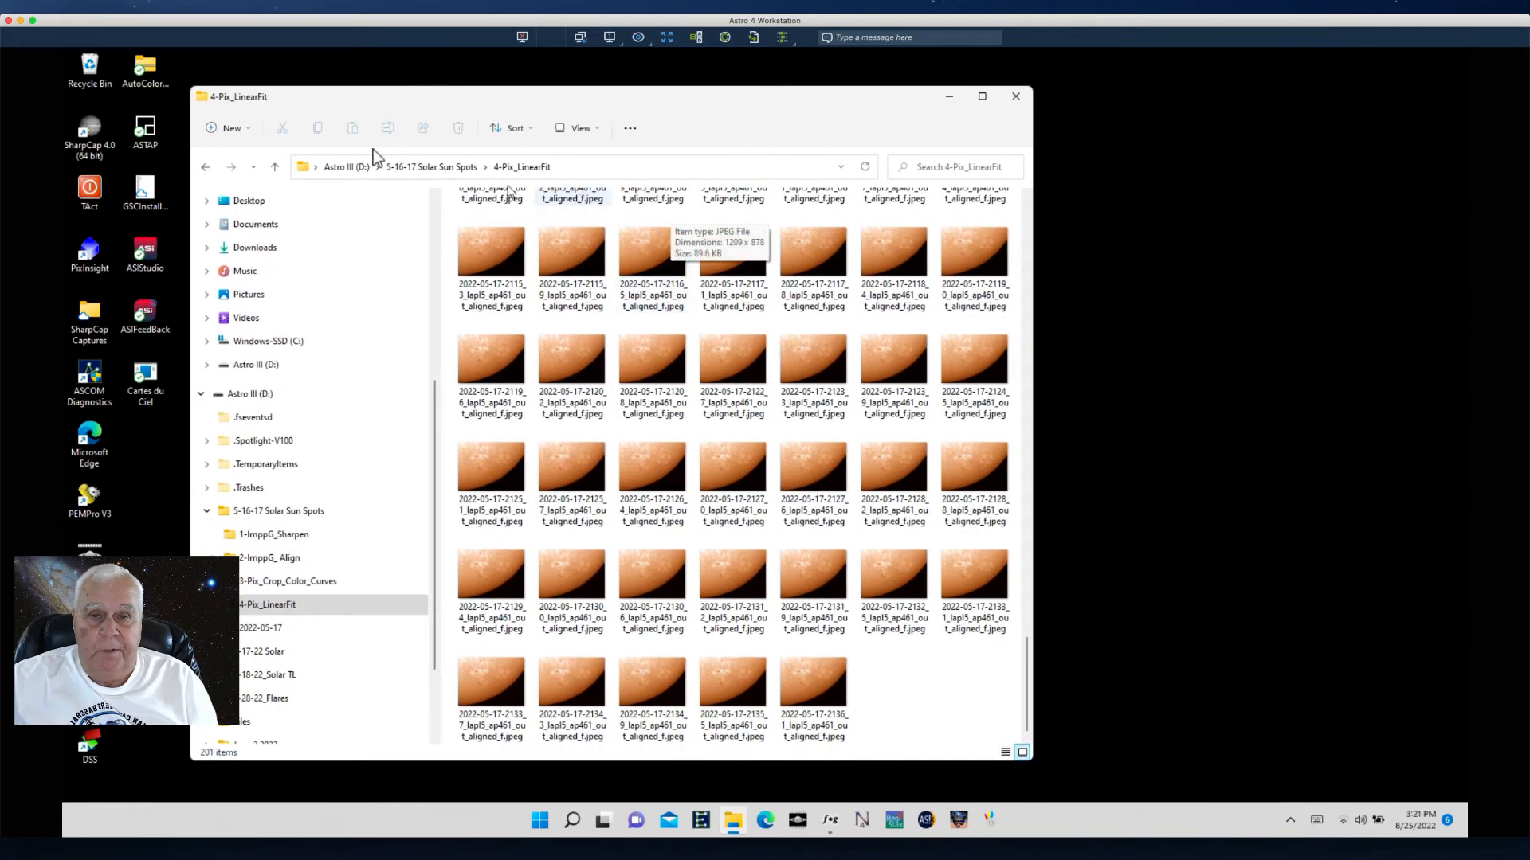
{"action": "left_click", "coordinate": [951, 97]}
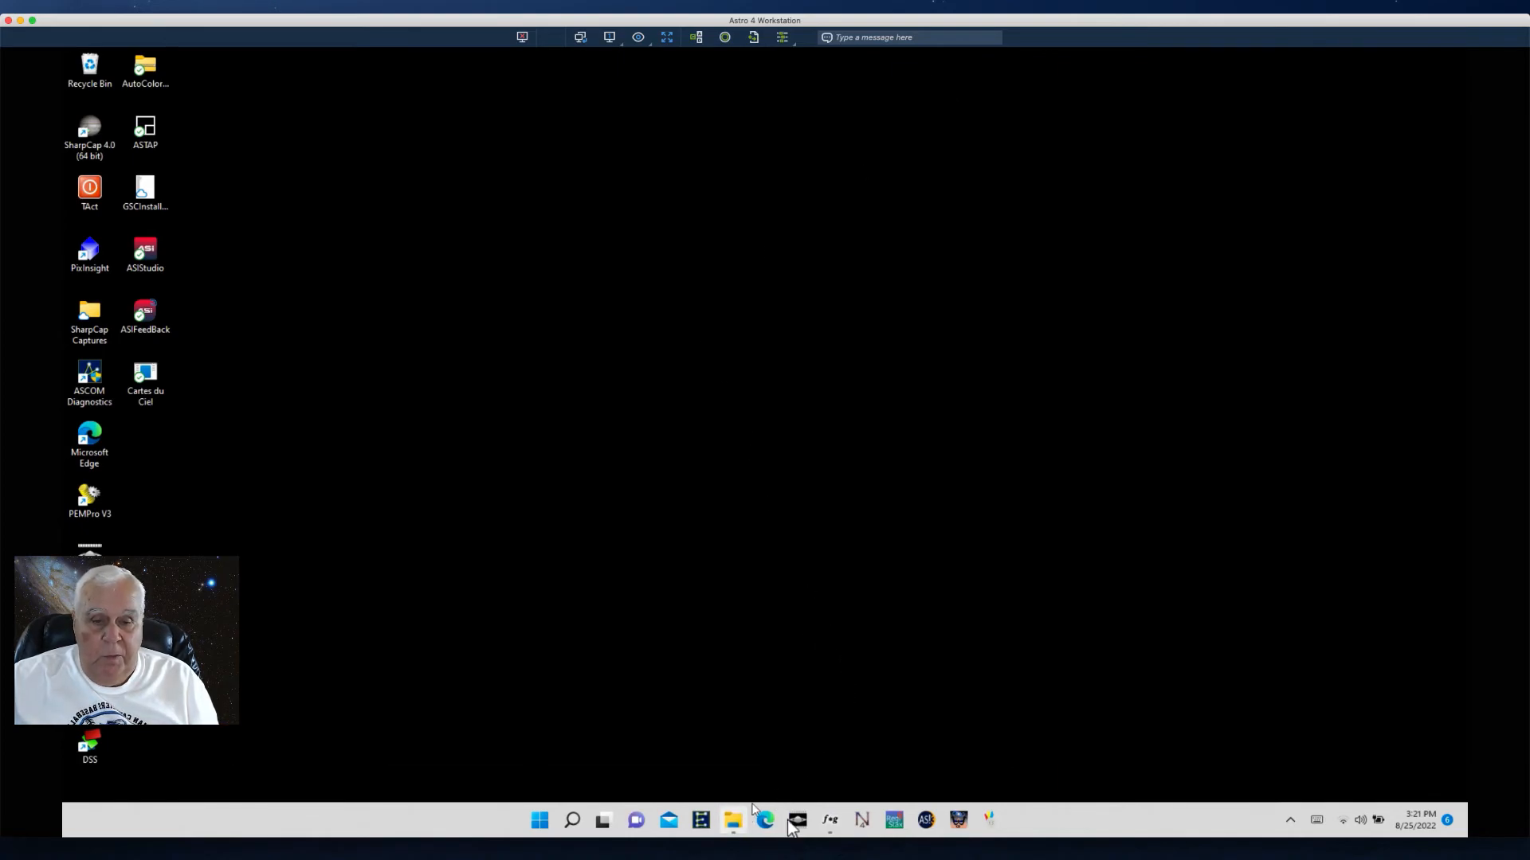
{"action": "mouse_move", "coordinate": [833, 832]}
{"action": "left_click", "coordinate": [798, 821]}
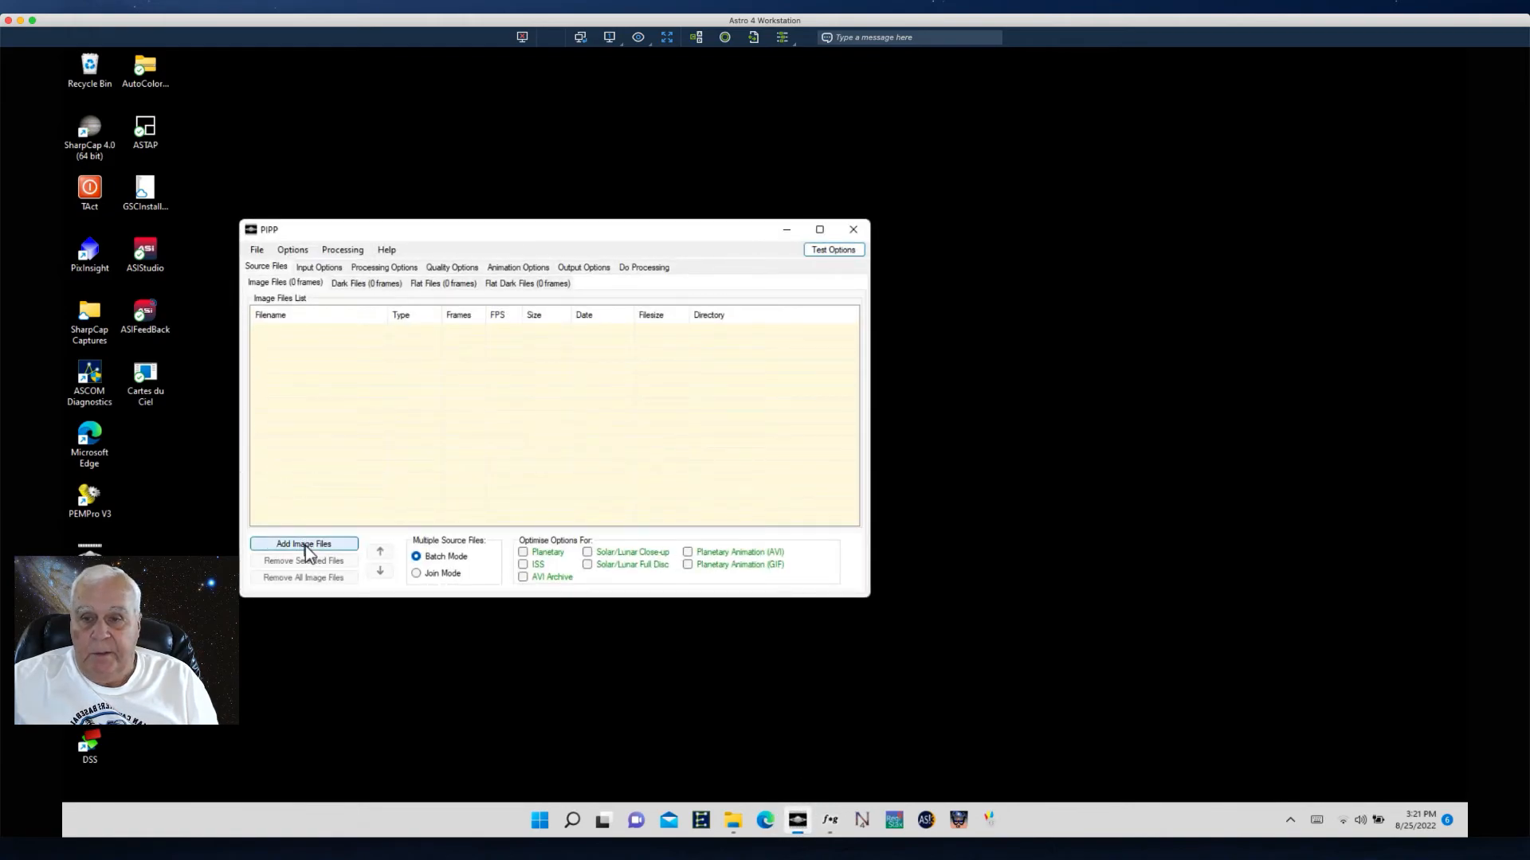
{"action": "left_click", "coordinate": [305, 545]}
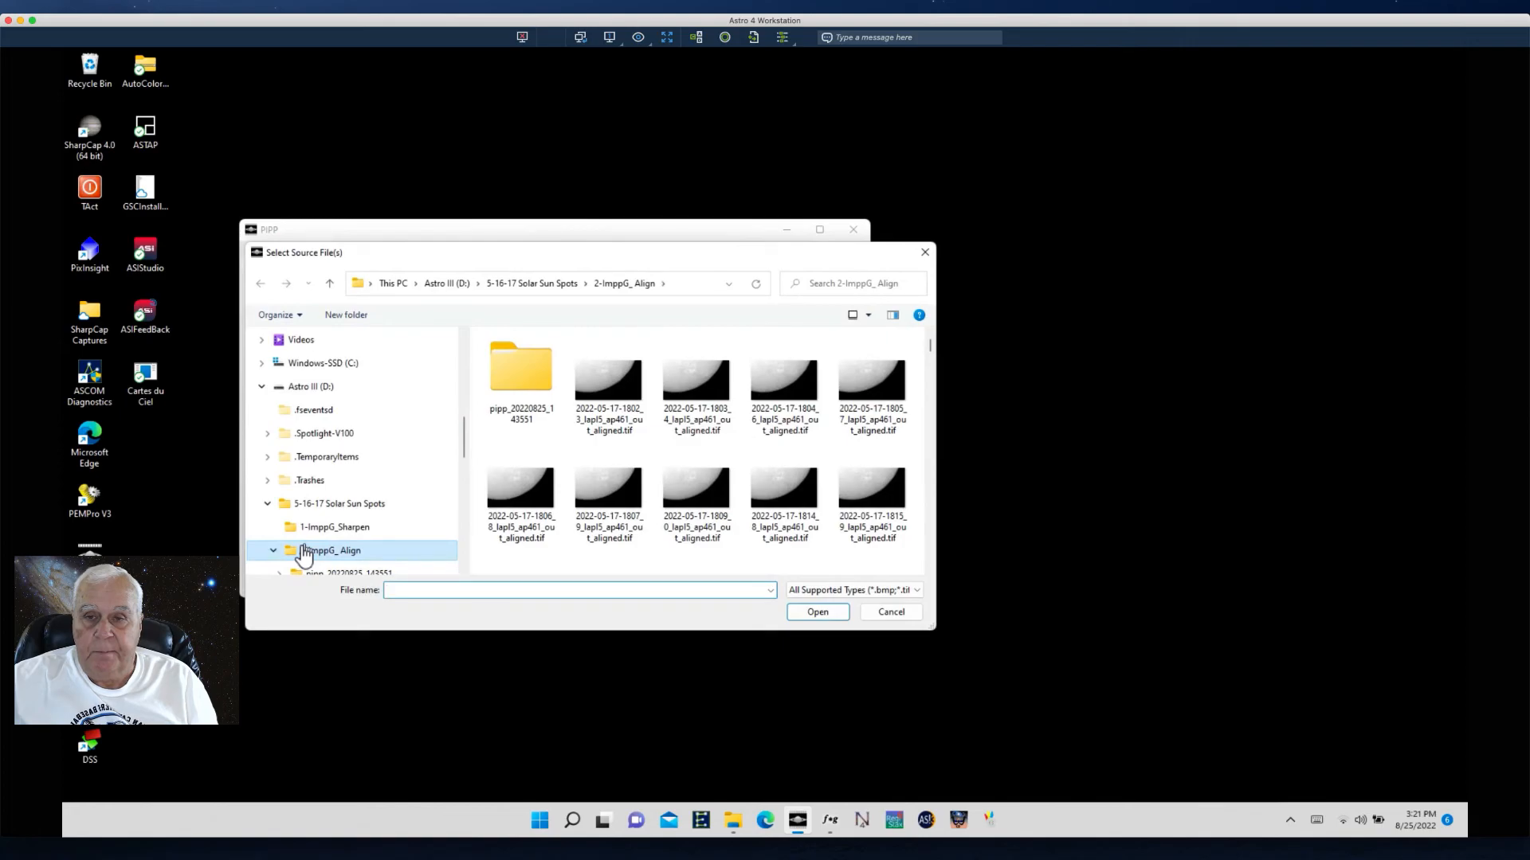
{"action": "left_click", "coordinate": [879, 616]}
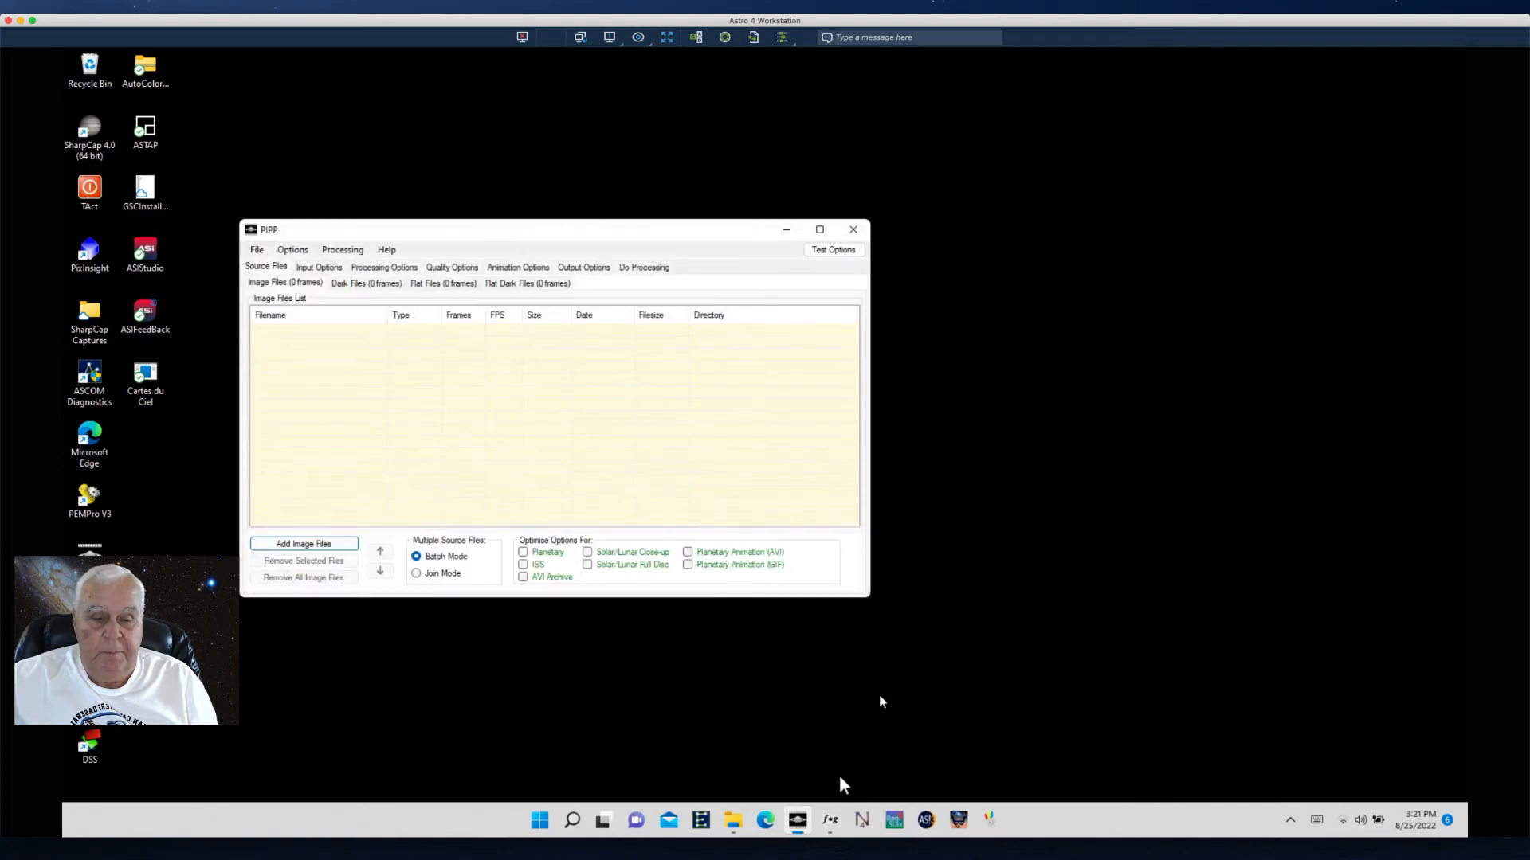
{"action": "left_click", "coordinate": [855, 230]}
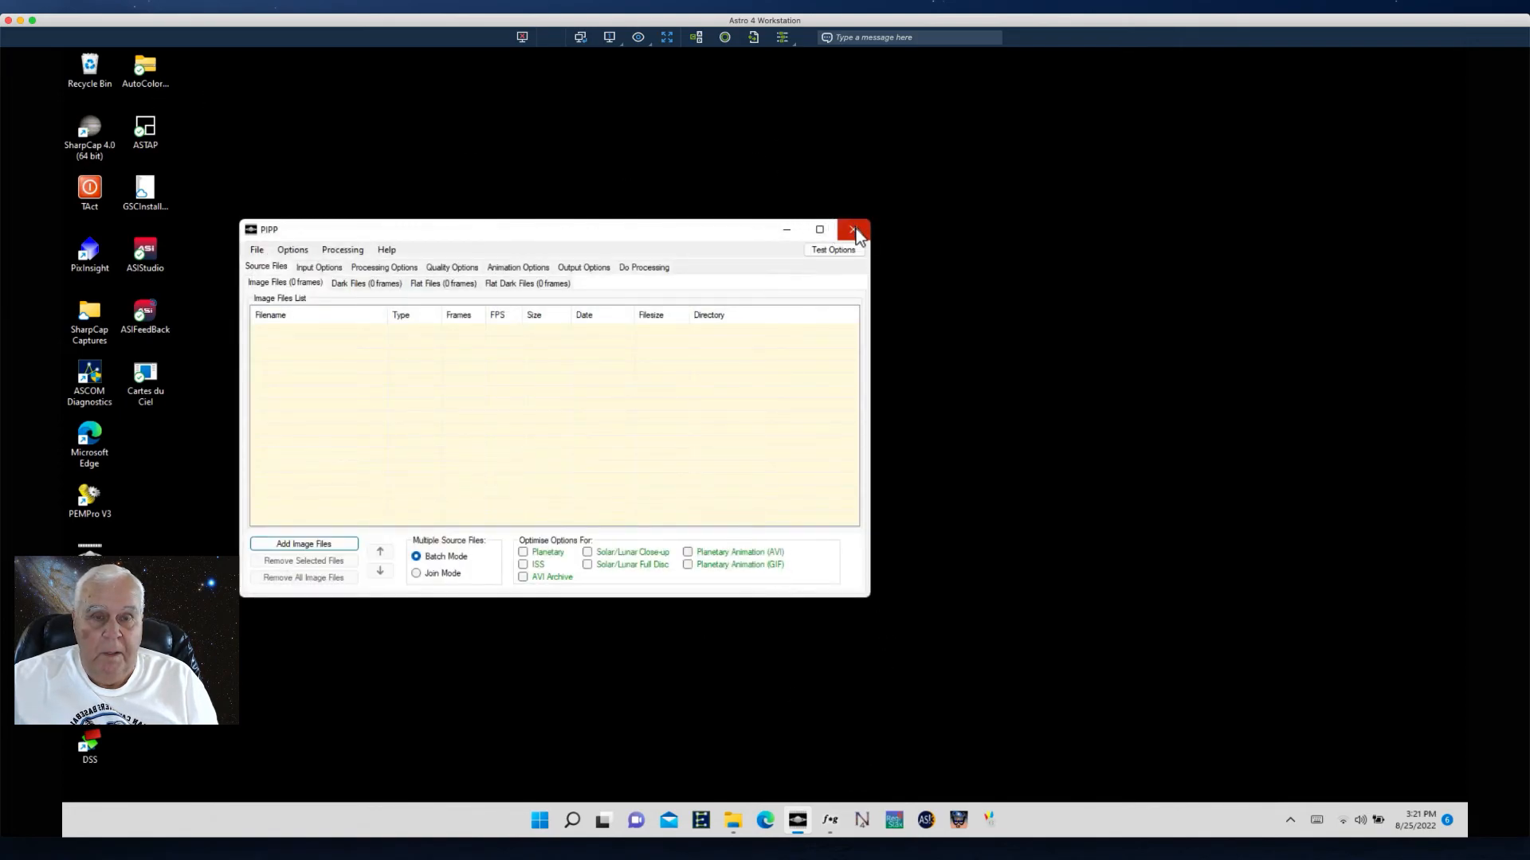
- Switch to ImPPG from the taskbar
{"action": "left_click", "coordinate": [830, 820]}
{"action": "left_click", "coordinate": [830, 825]}
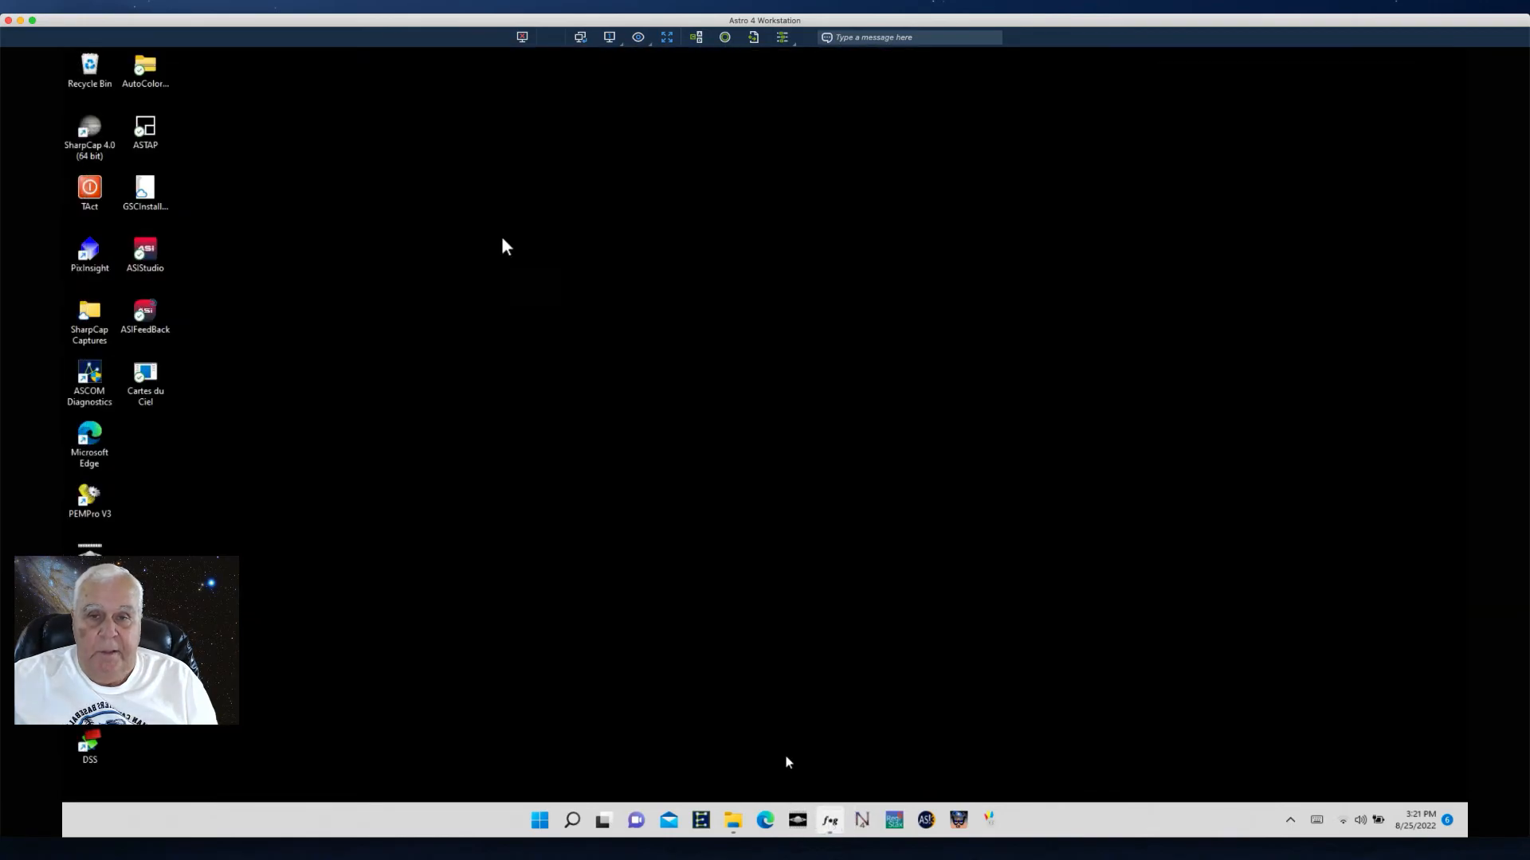
{"action": "left_click", "coordinate": [836, 827]}
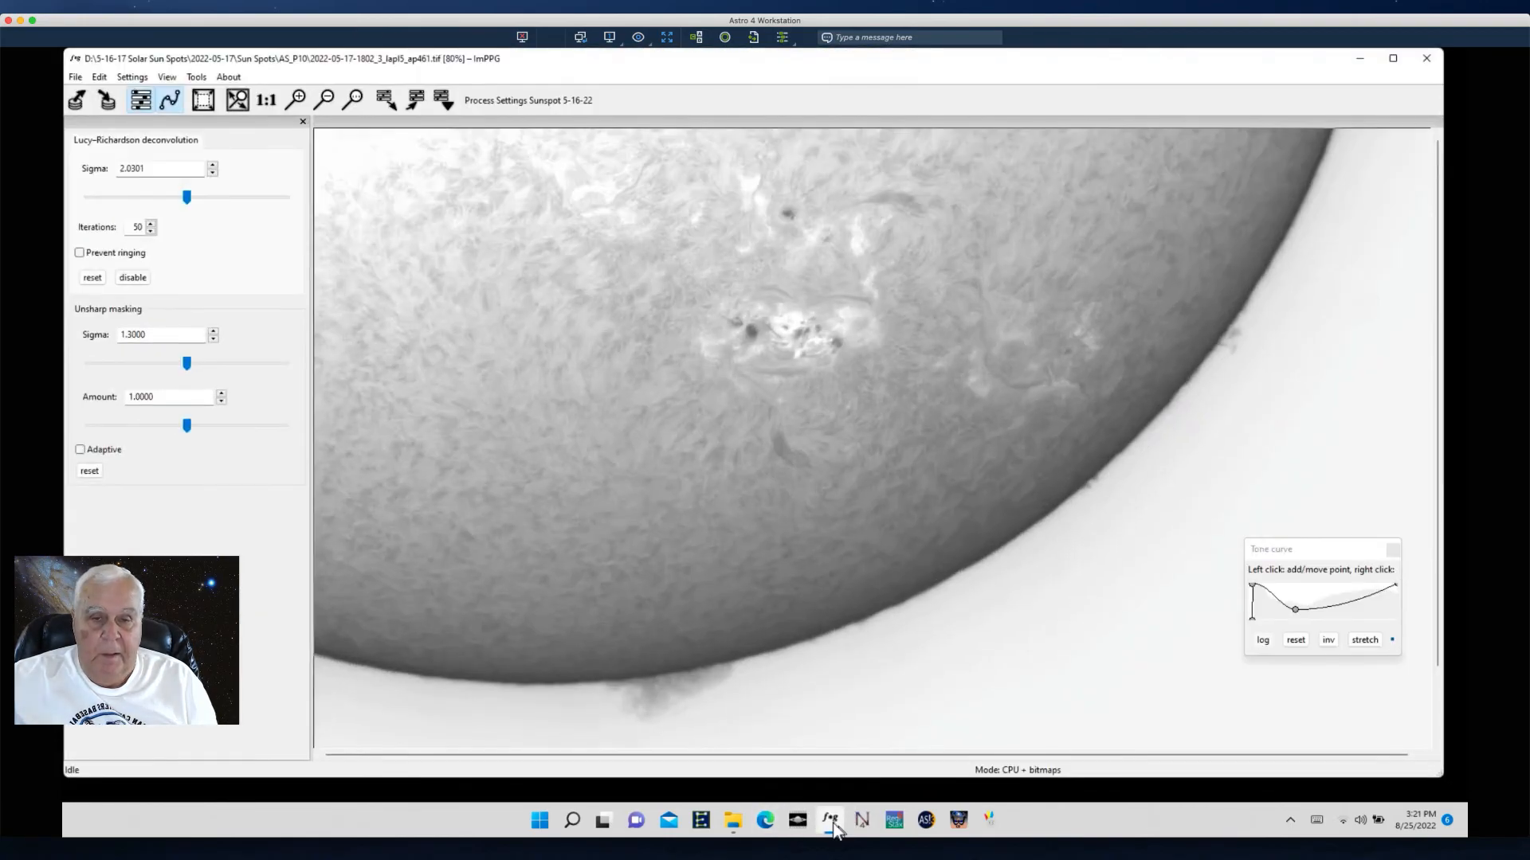
{"action": "left_click", "coordinate": [76, 78]}
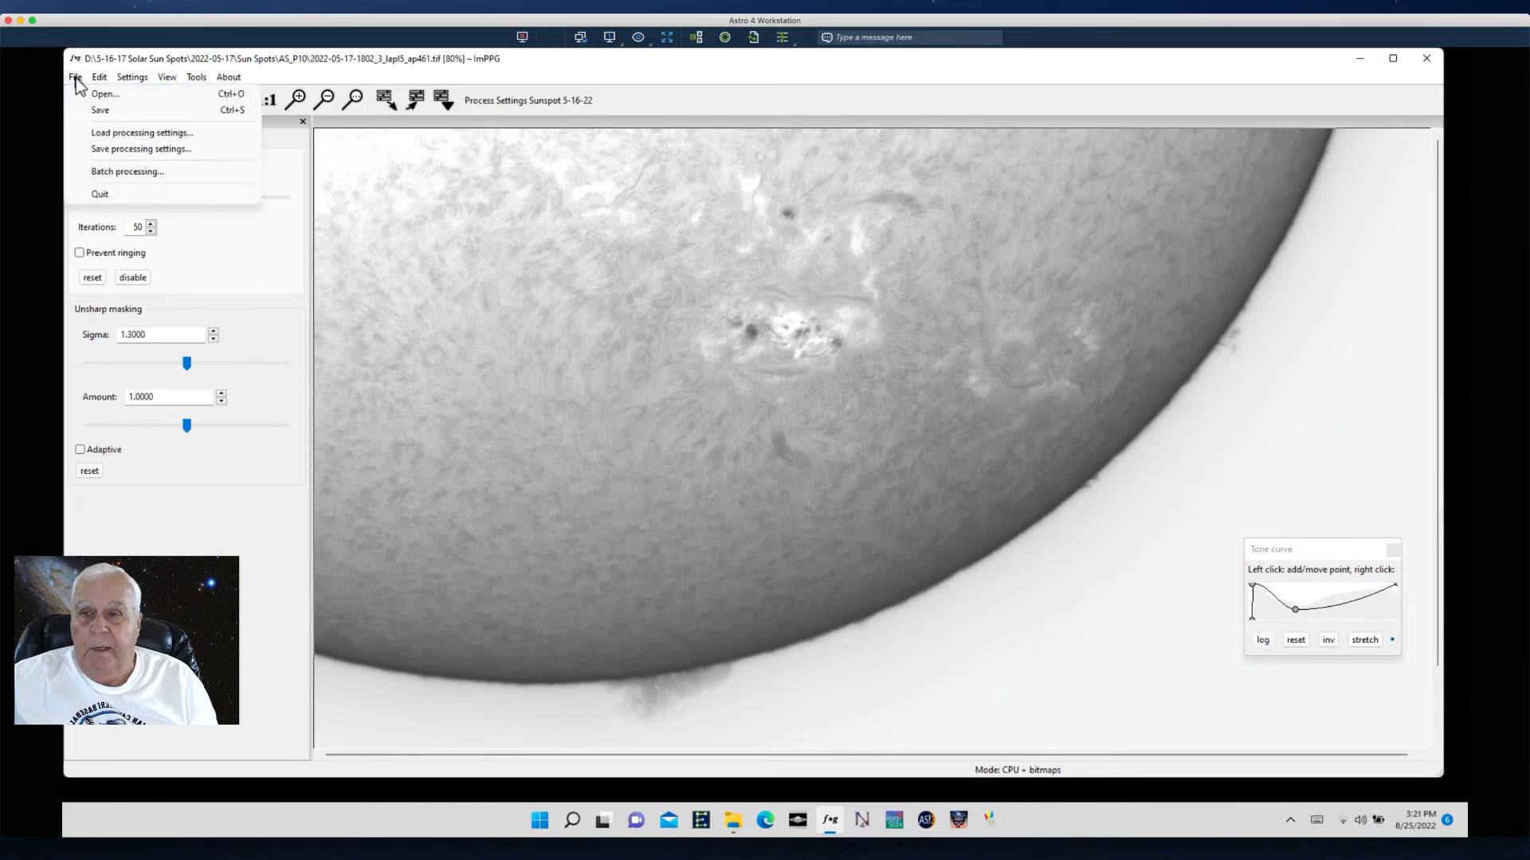
{"action": "left_click", "coordinate": [109, 172]}
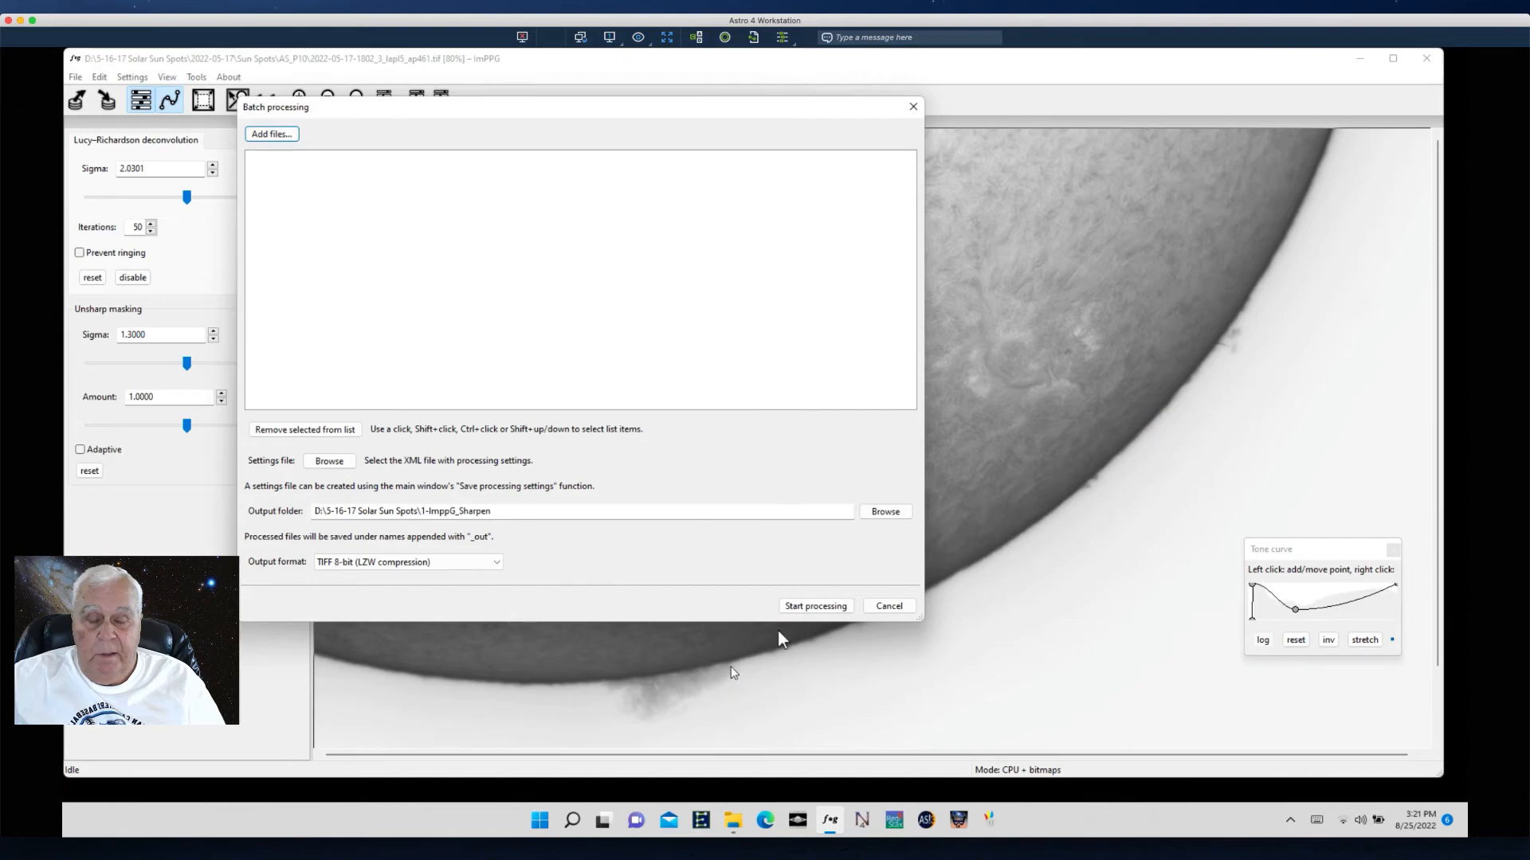
{"action": "left_click", "coordinate": [890, 607]}
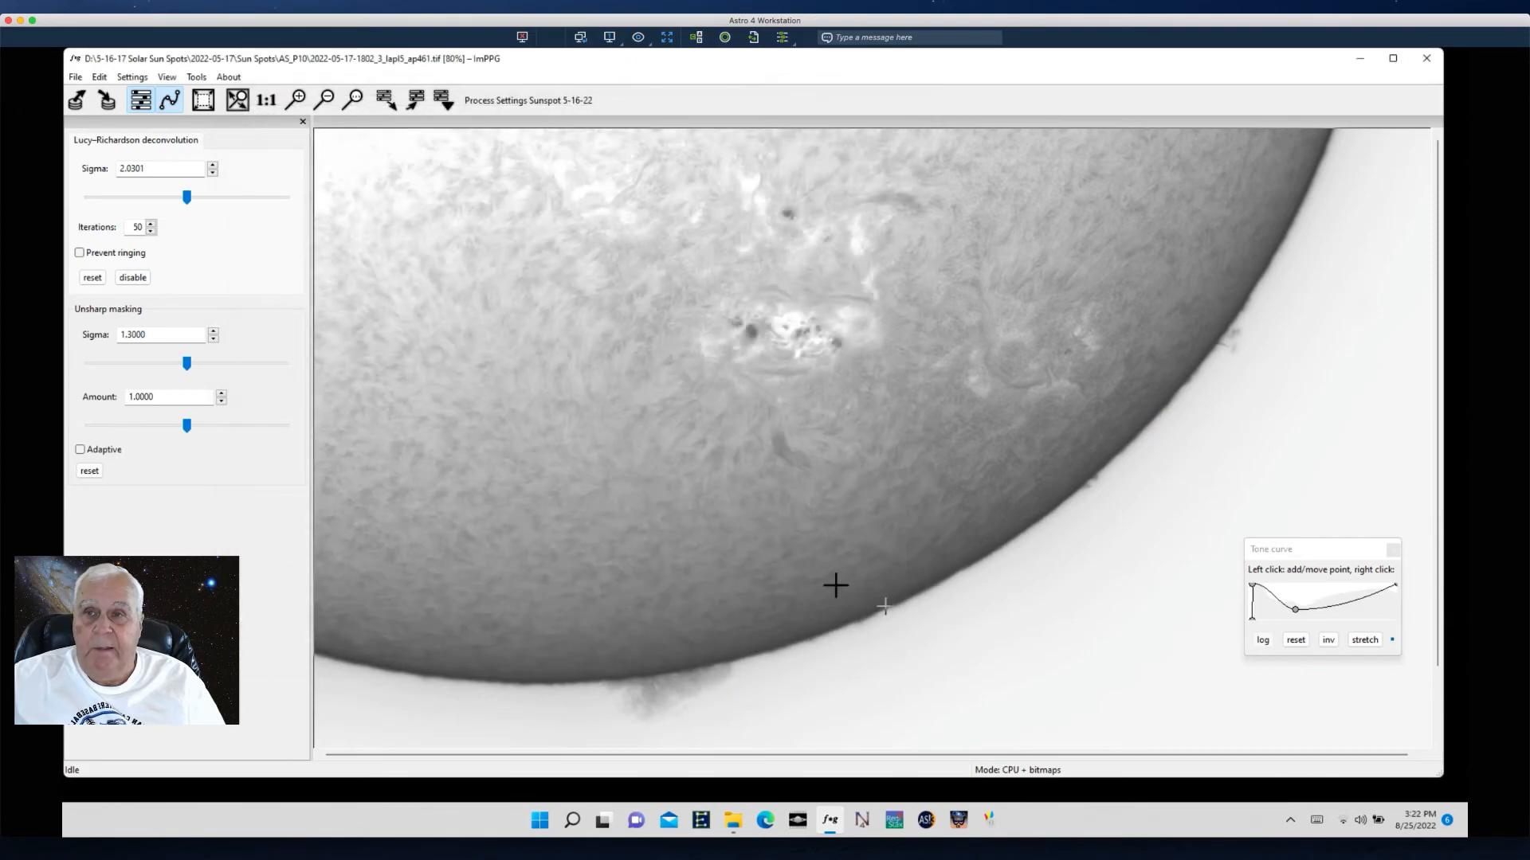
- Open Align image sequence and add all JPEG frames from the 4-Pix_LinearFit folder as input image files
{"action": "left_click", "coordinate": [196, 77]}
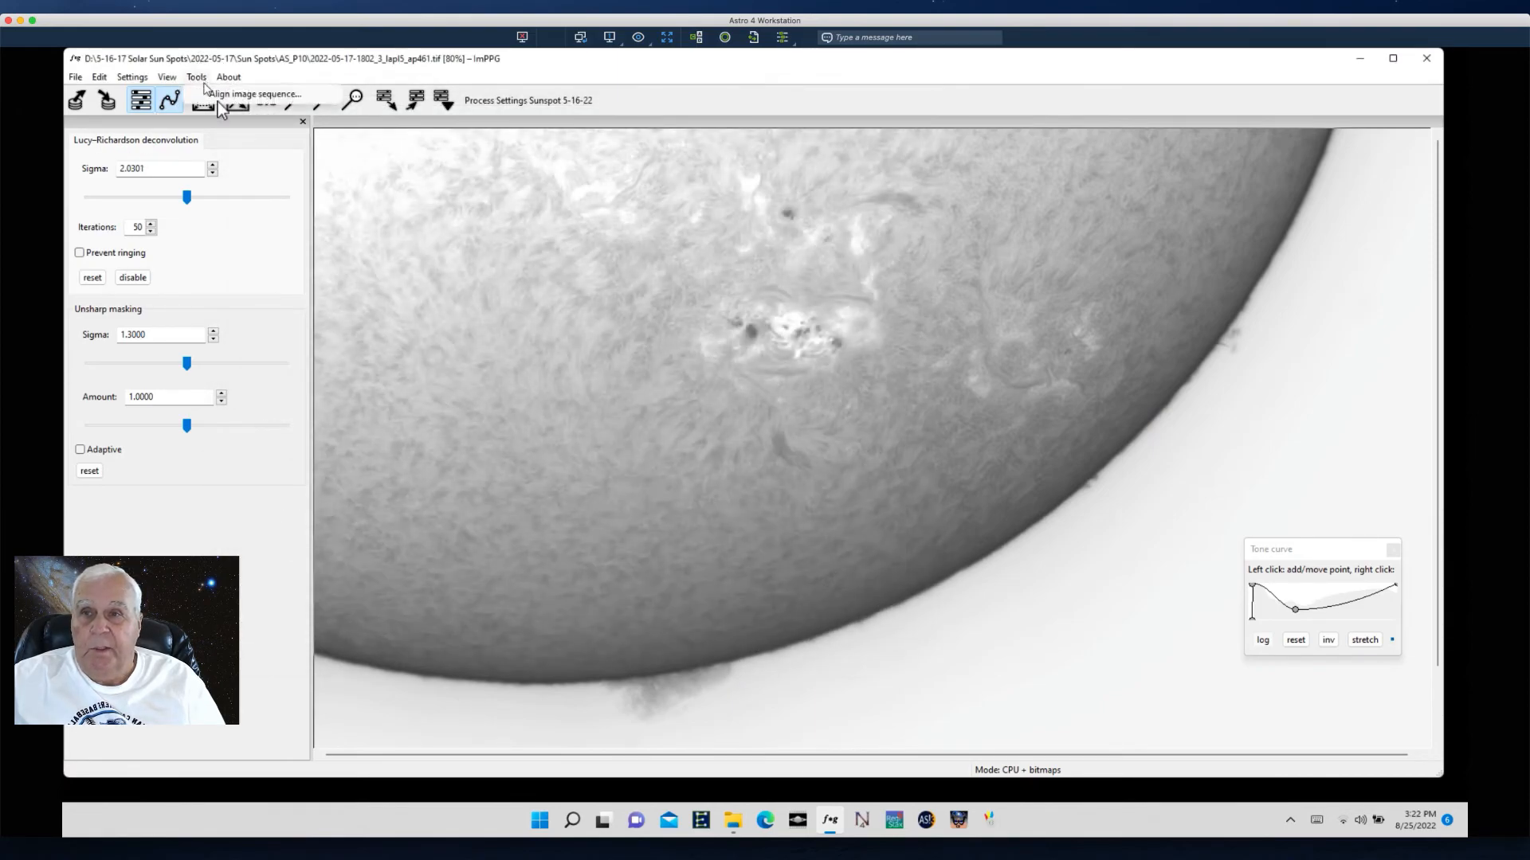
{"action": "left_click", "coordinate": [220, 95]}
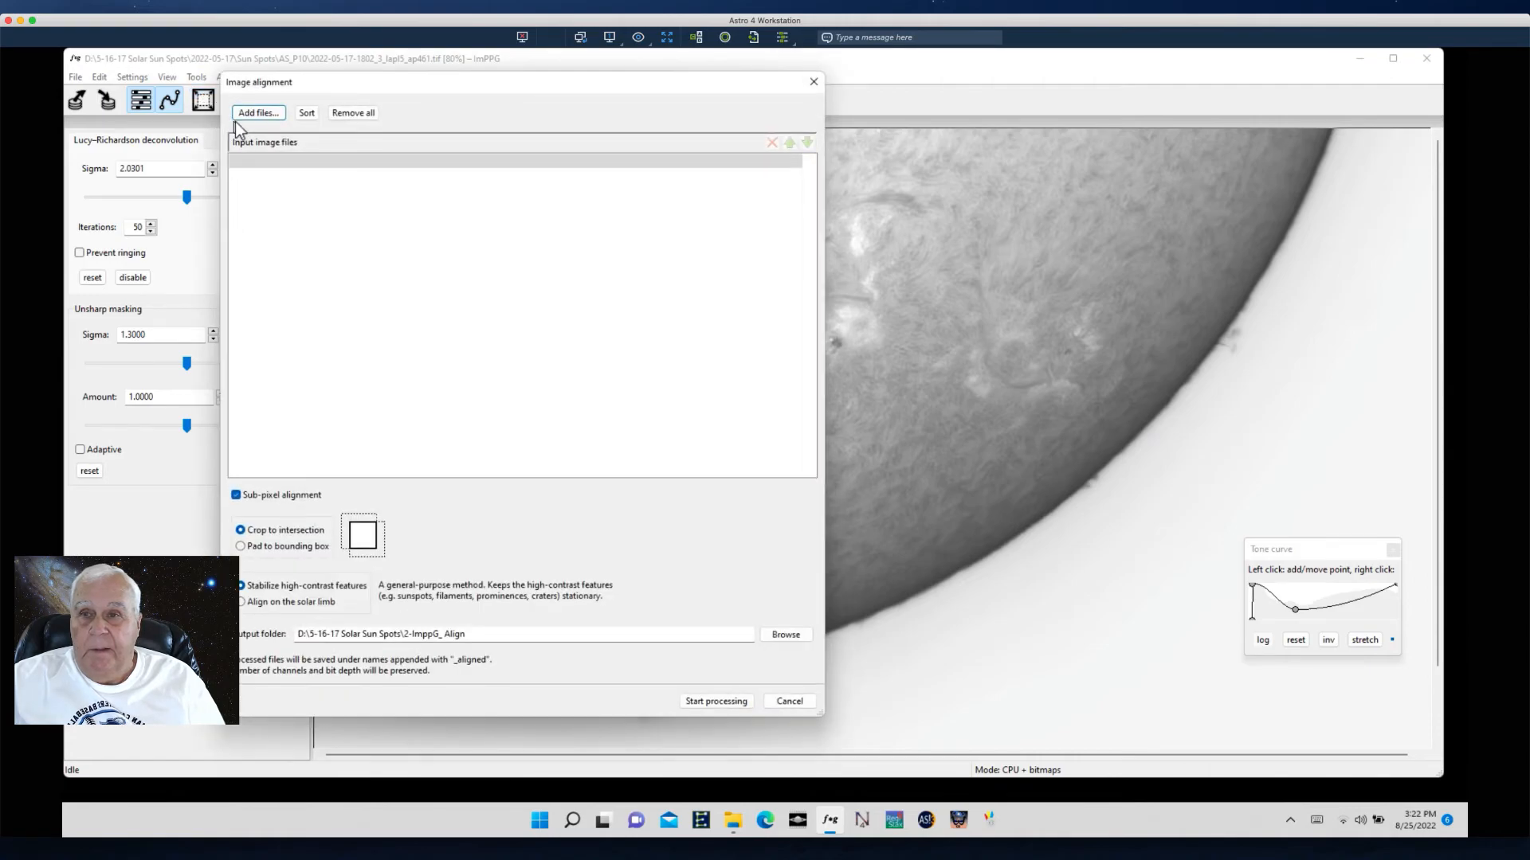
{"action": "left_click", "coordinate": [253, 113]}
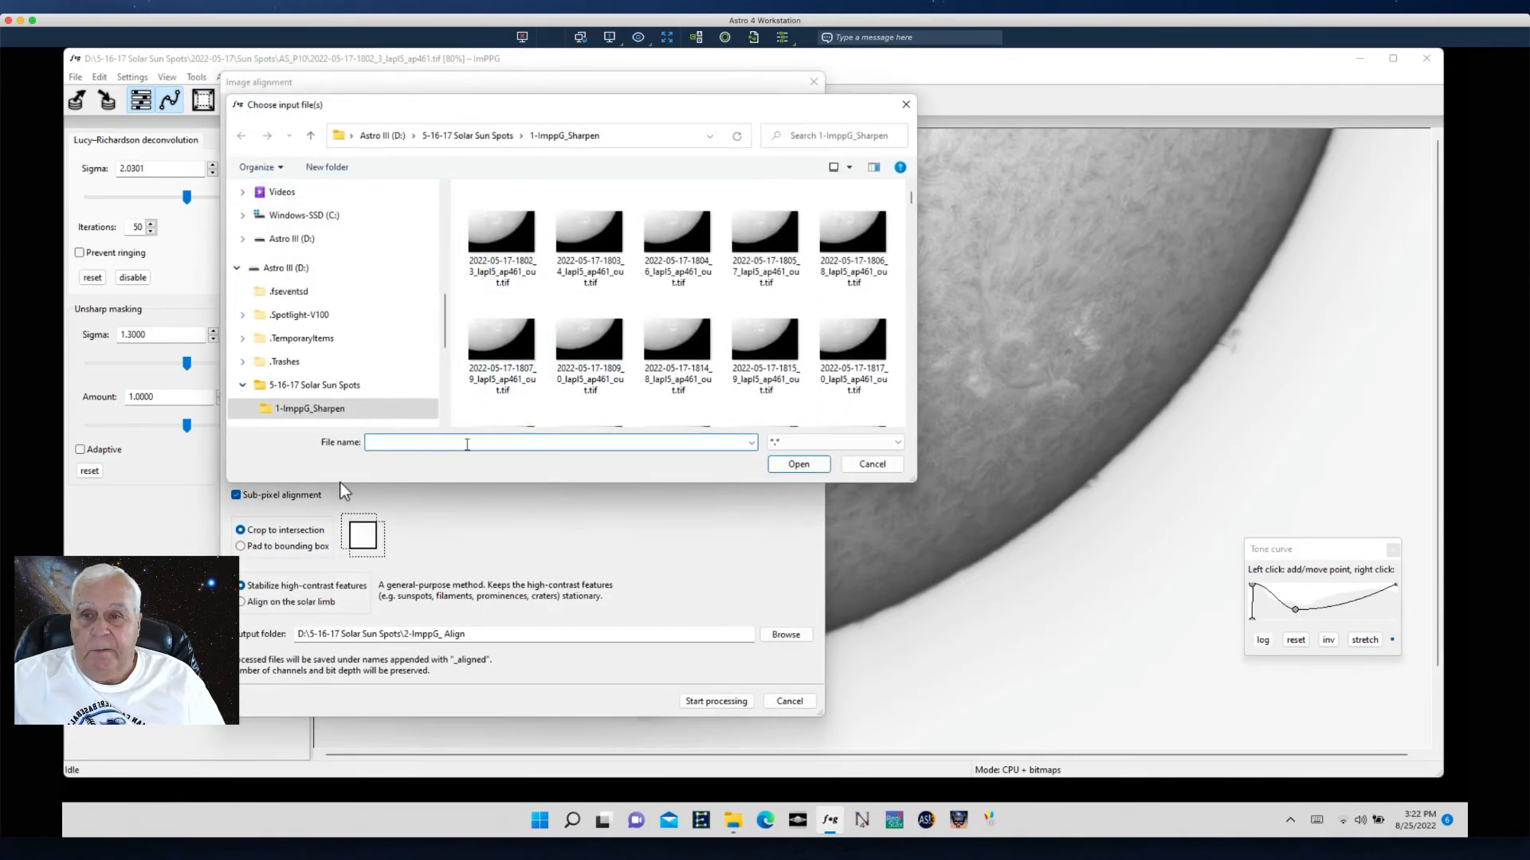
{"action": "left_click_drag", "start_coordinate": [444, 319], "coordinate": [448, 369]}
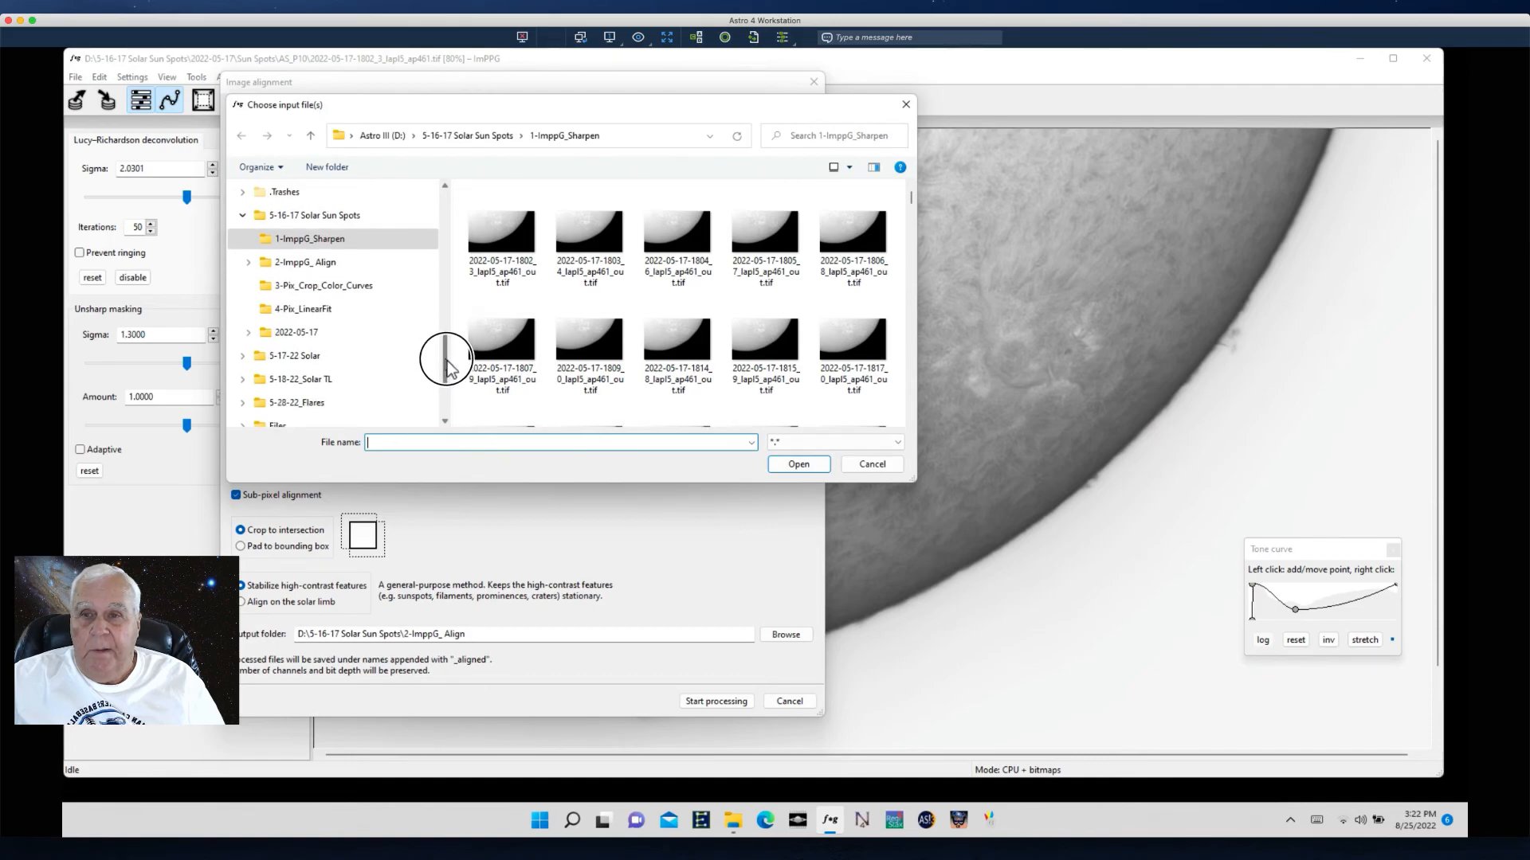
{"action": "left_click", "coordinate": [306, 309]}
{"action": "left_click", "coordinate": [489, 228]}
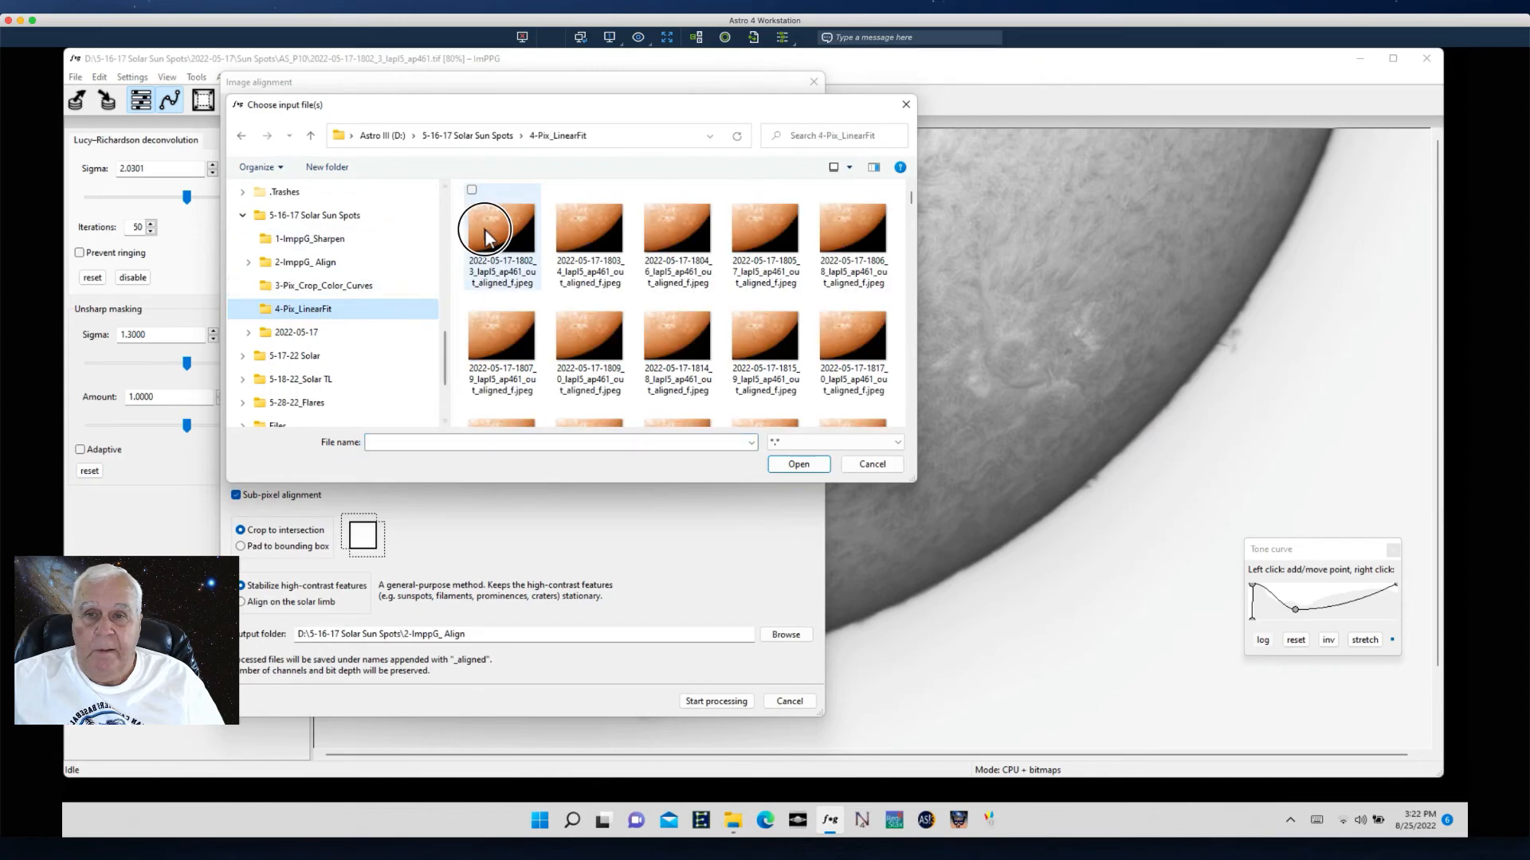
{"action": "left_click_drag", "start_coordinate": [913, 194], "coordinate": [916, 427]}
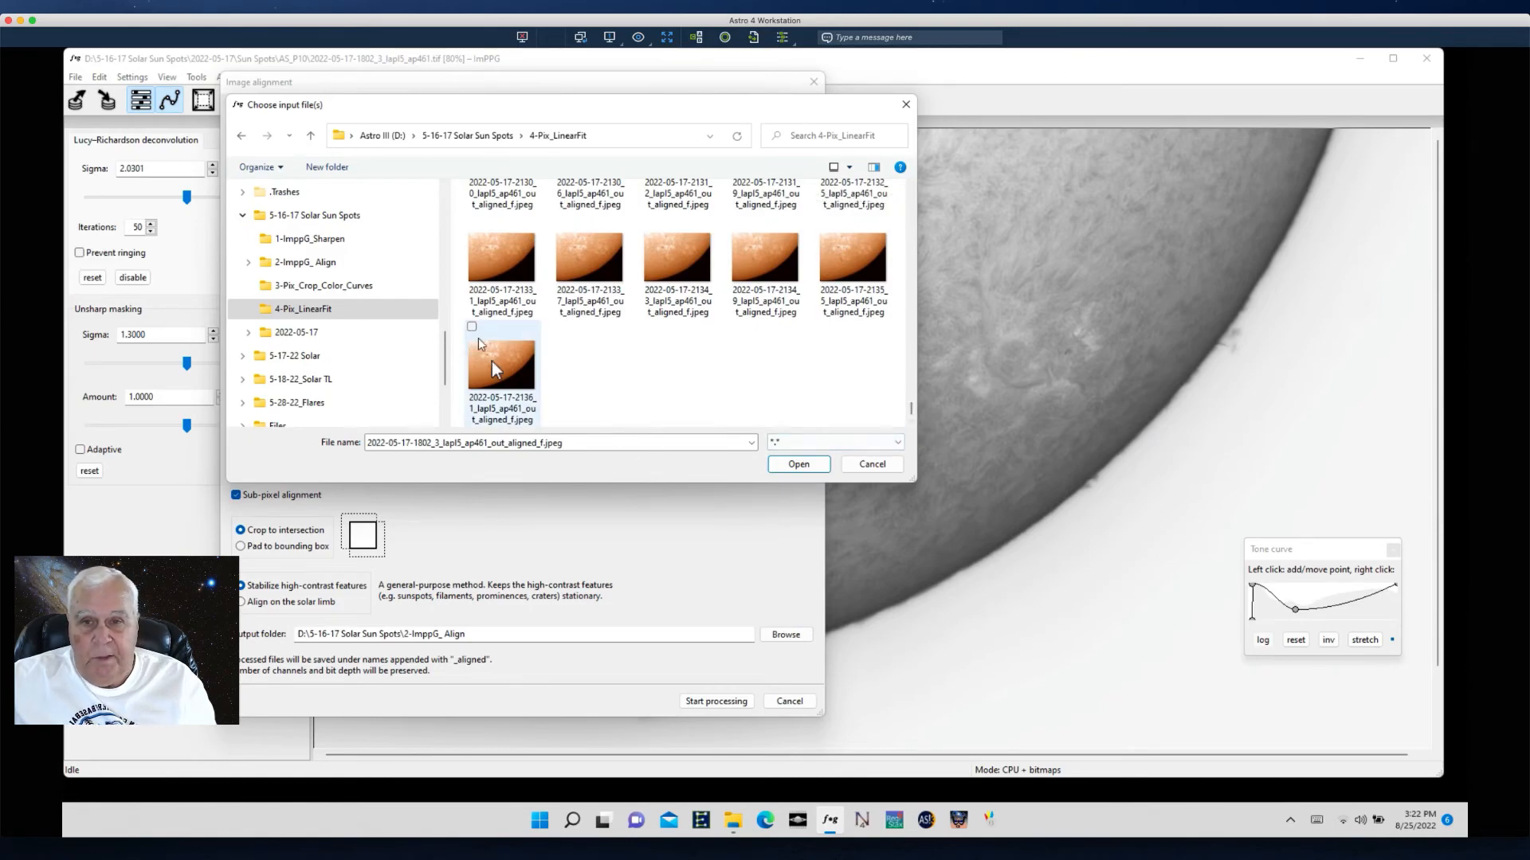
{"action": "left_click", "coordinate": [491, 361], "text": "shift"}
{"action": "left_click", "coordinate": [798, 465]}
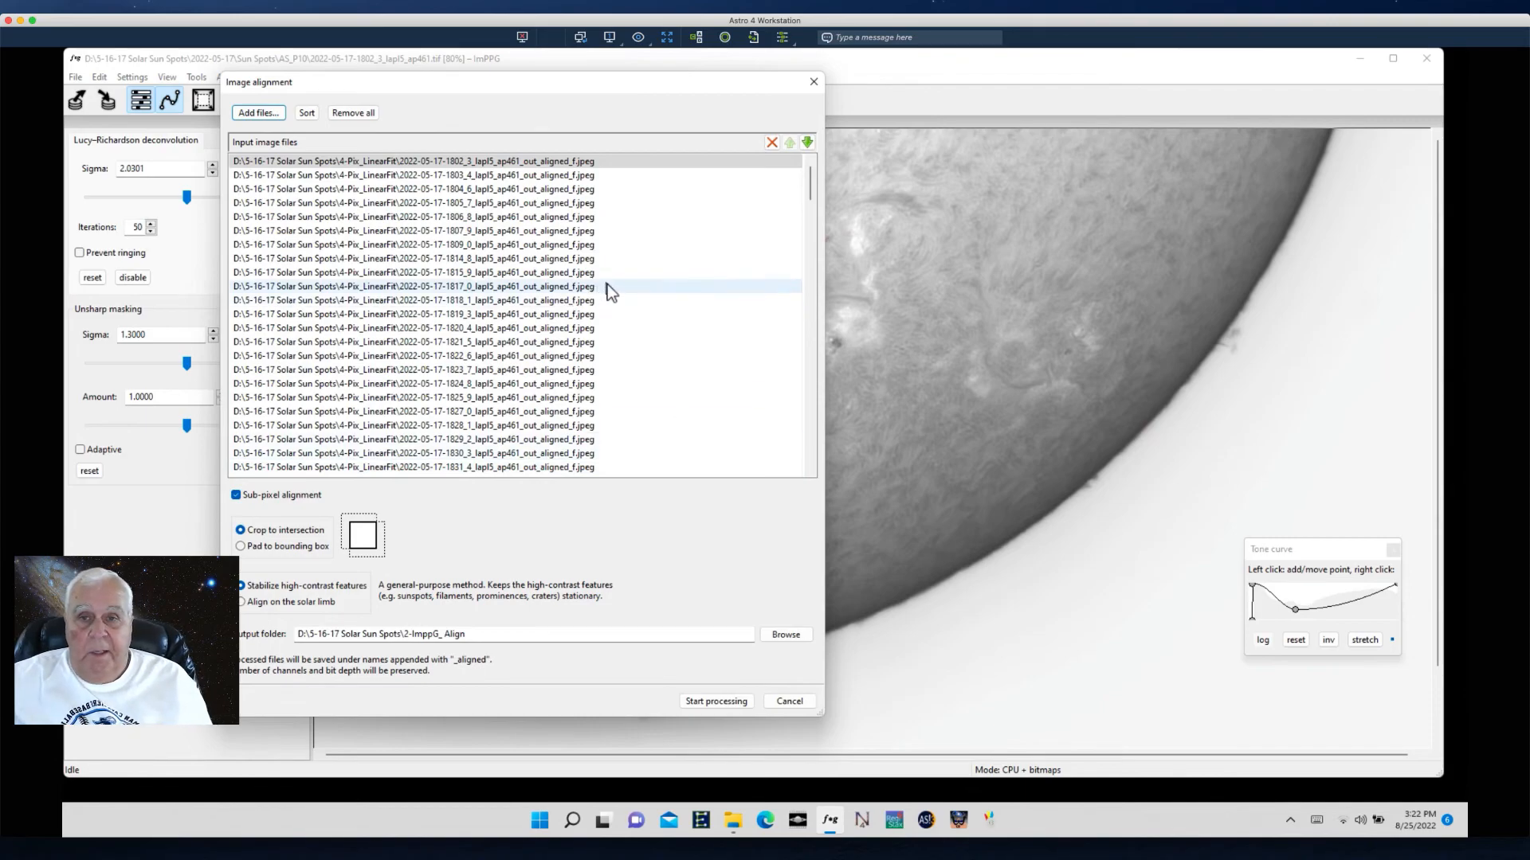
- Browse for the alignment output folder, go to 5-16-17 Solar Sun Spots, and create a new folder there
{"action": "left_click", "coordinate": [787, 635]}
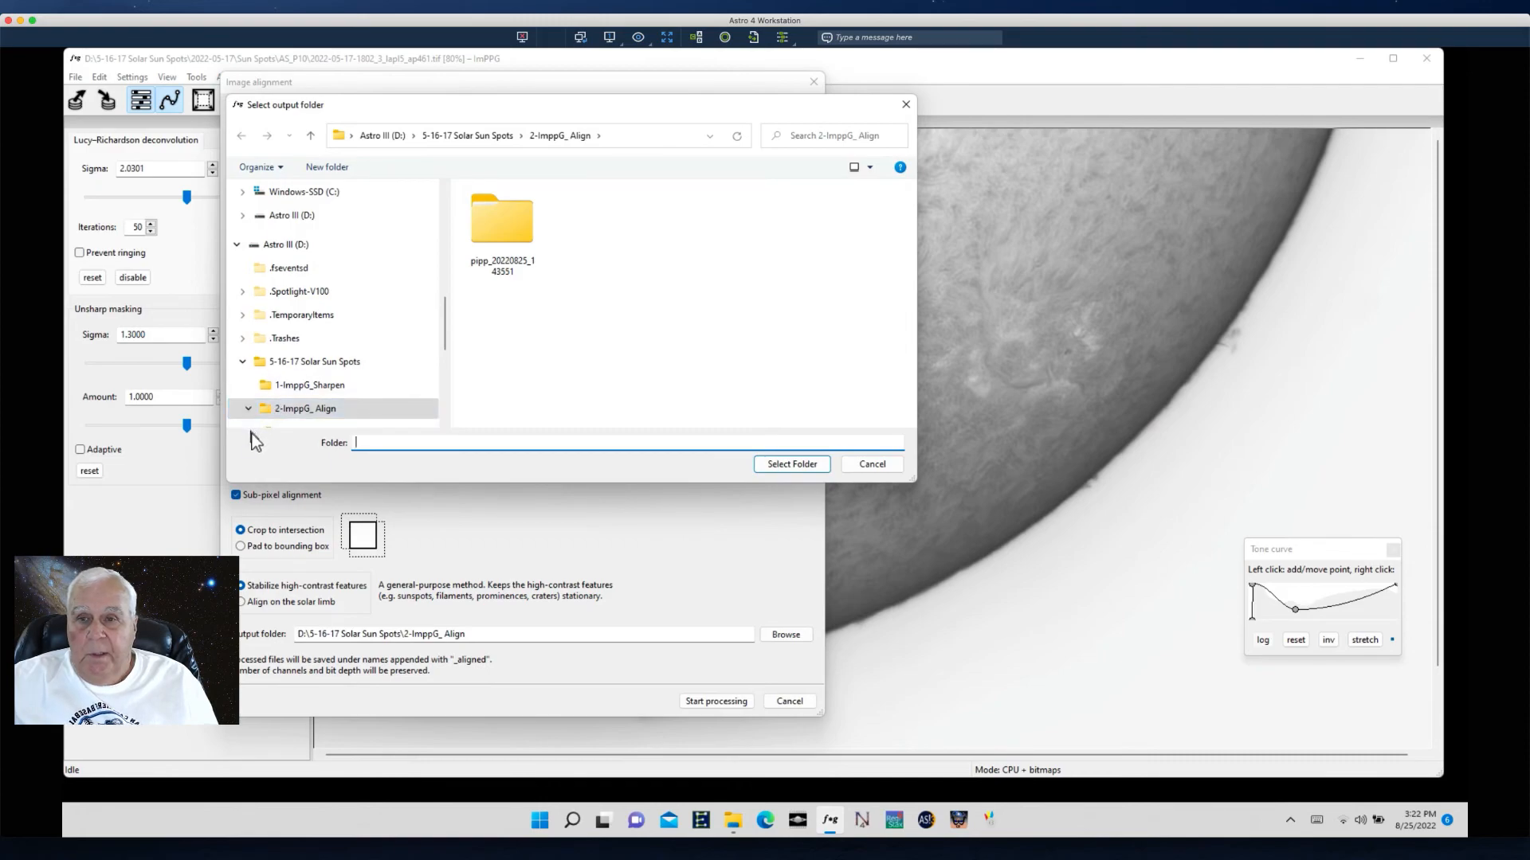
{"action": "left_click_drag", "start_coordinate": [446, 343], "coordinate": [466, 380]}
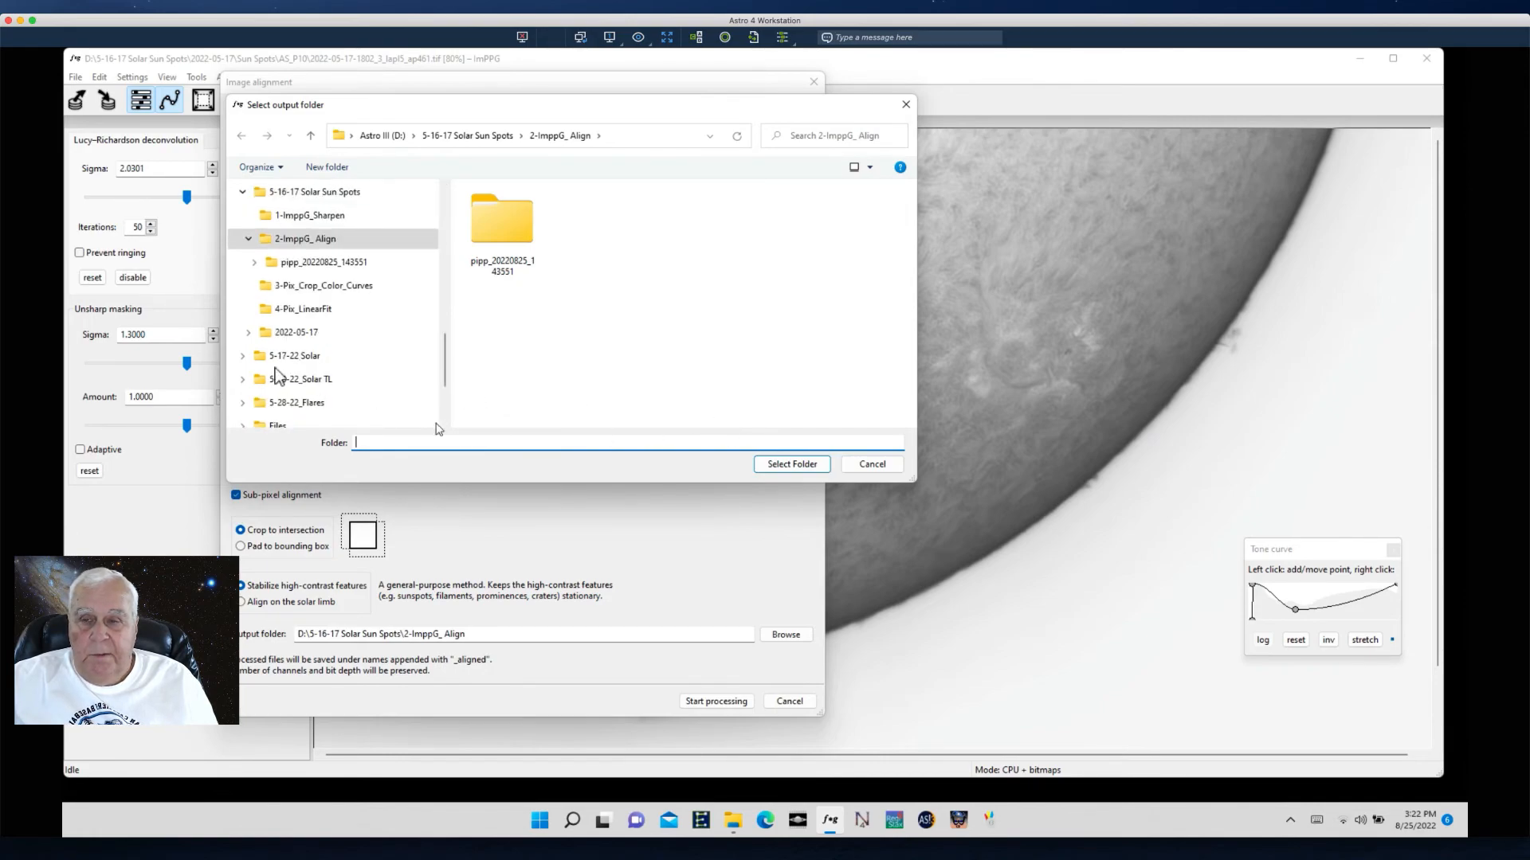
{"action": "left_click", "coordinate": [278, 200]}
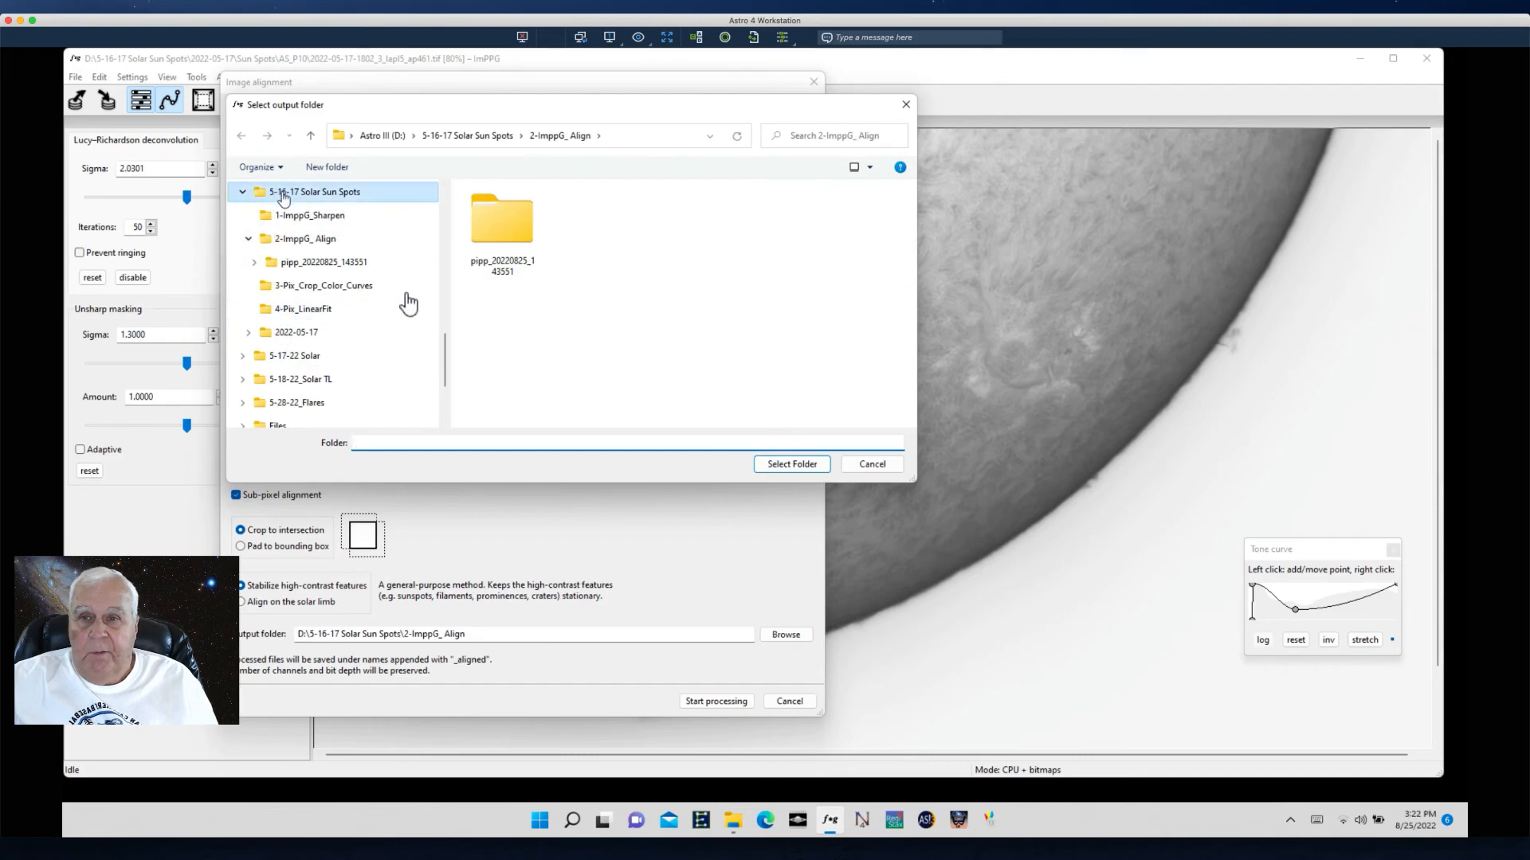
{"action": "right_click", "coordinate": [533, 376]}
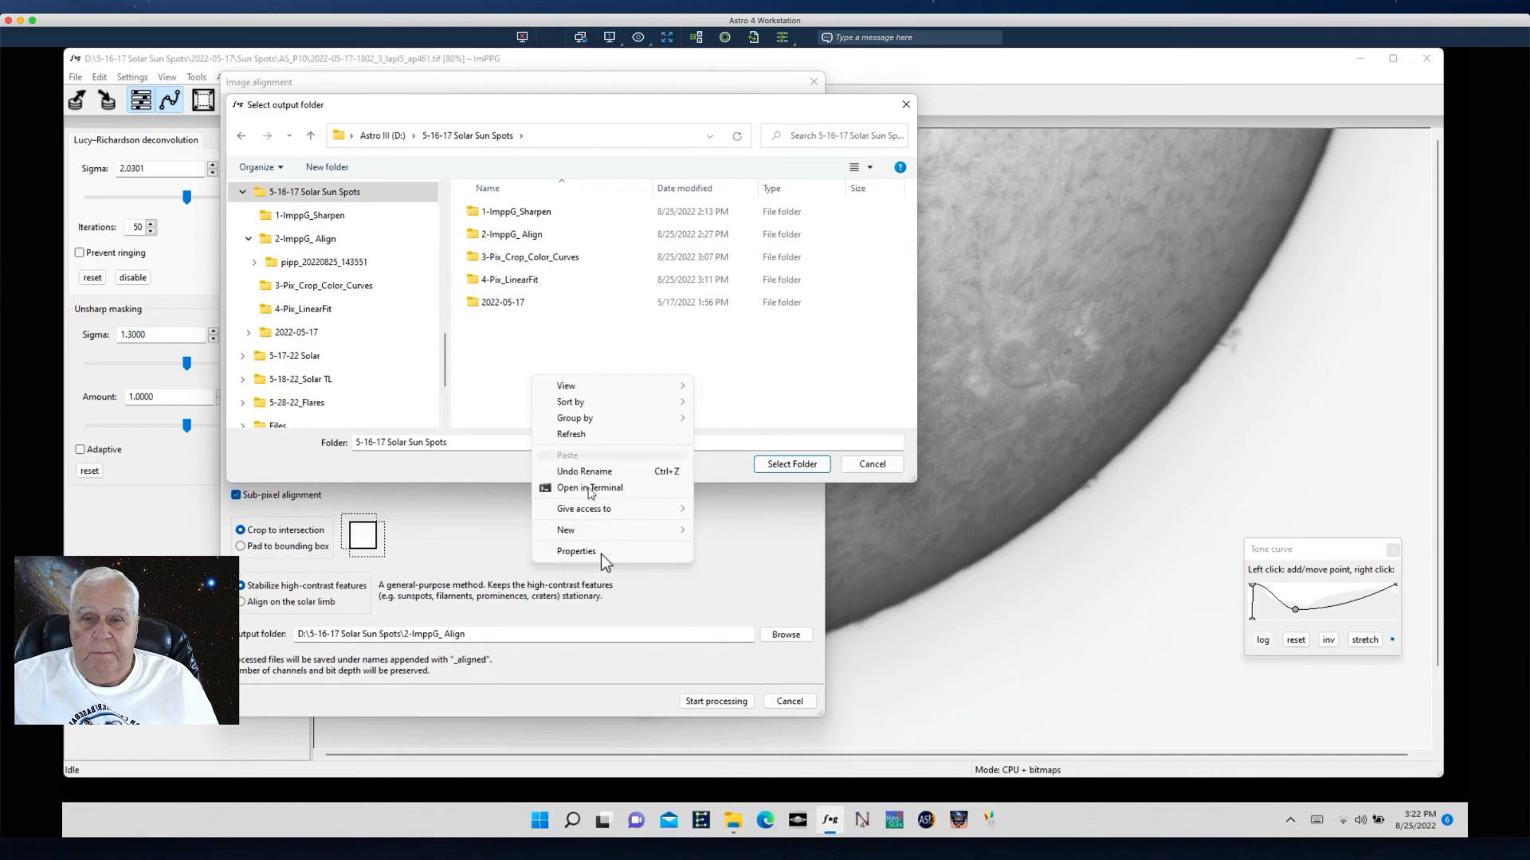
{"action": "mouse_move", "coordinate": [643, 528]}
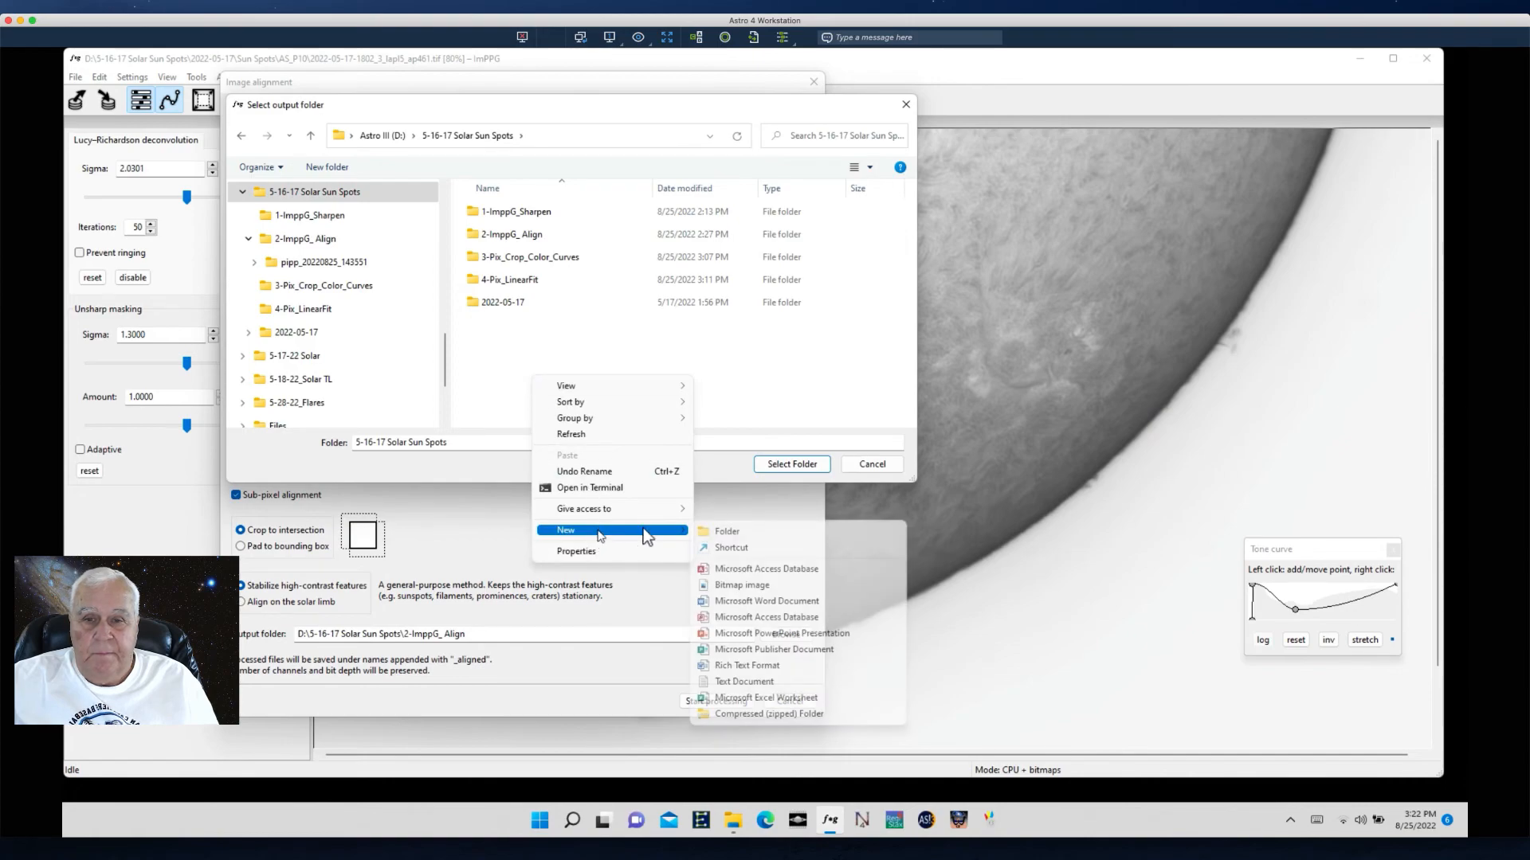
{"action": "left_click", "coordinate": [747, 532]}
- Name the new folder 5- and rename the 1-ImppG_Sharpen folder to I
{"action": "type", "text": "5"}
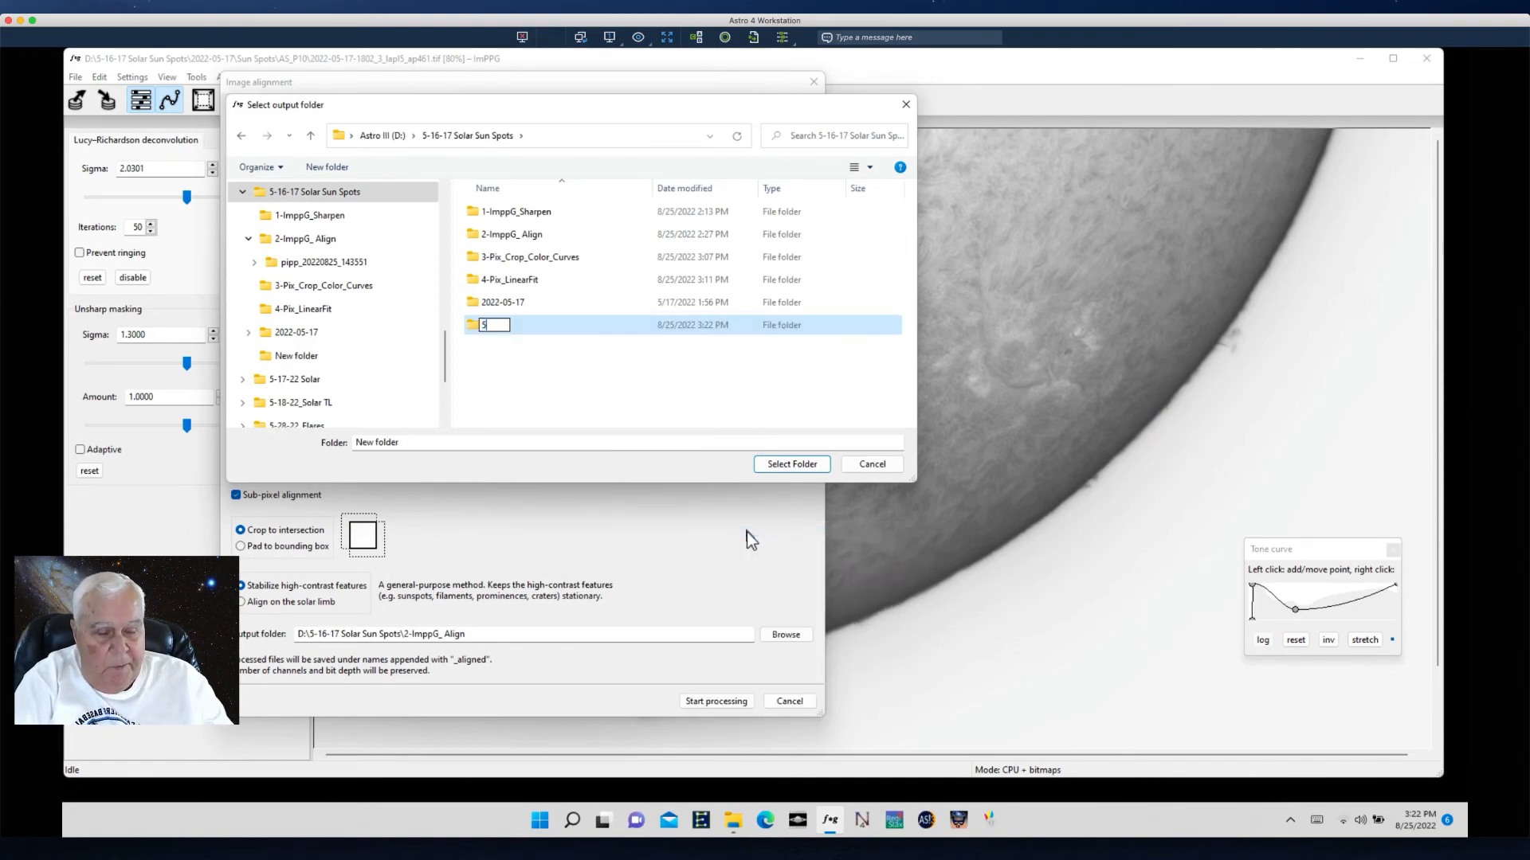
{"action": "key", "text": "slash"}
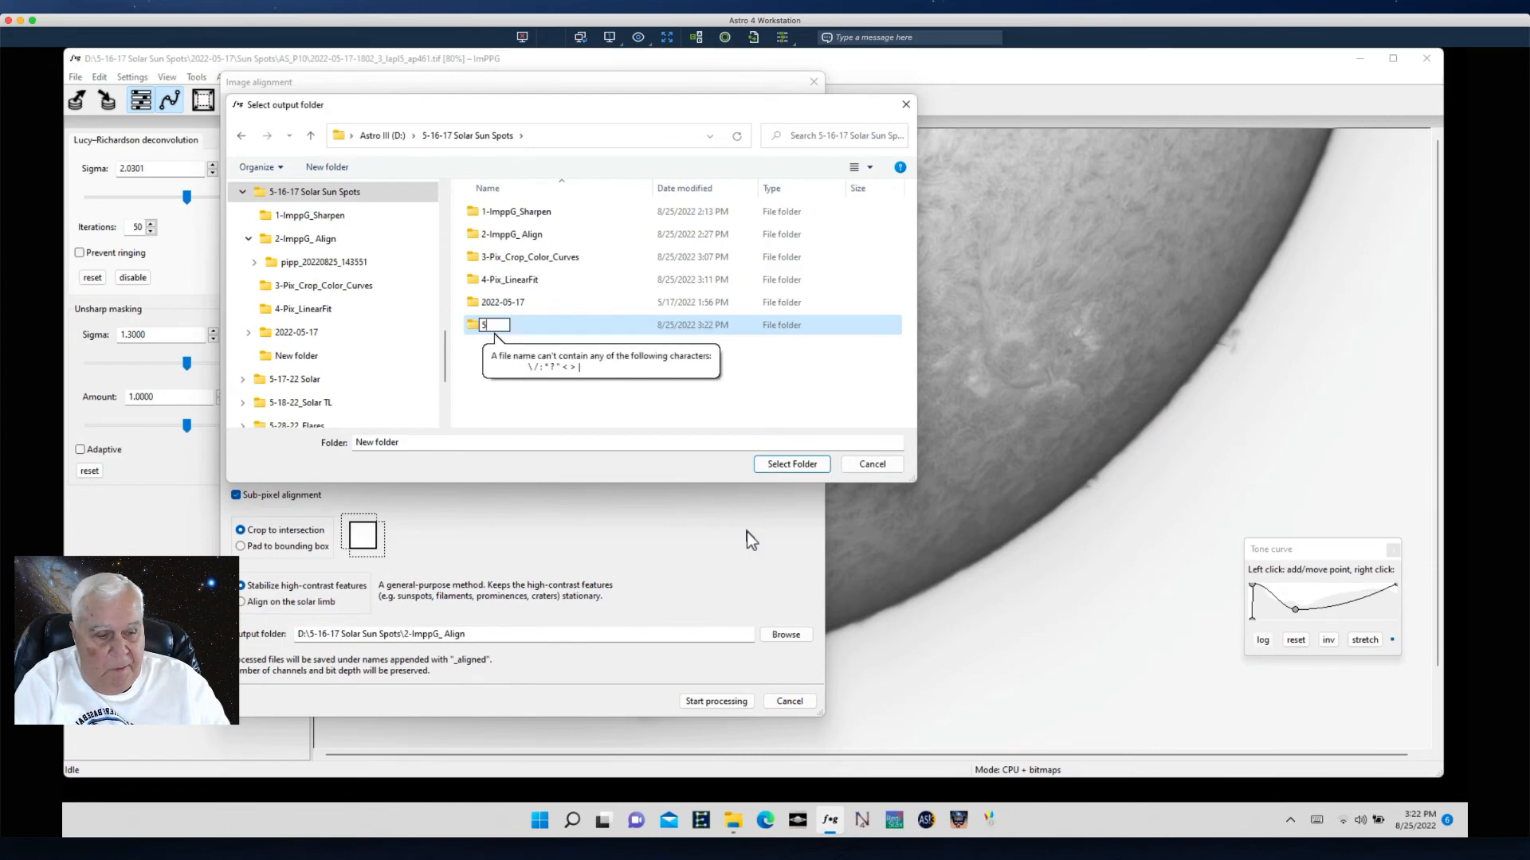
{"action": "type", "text": "-"}
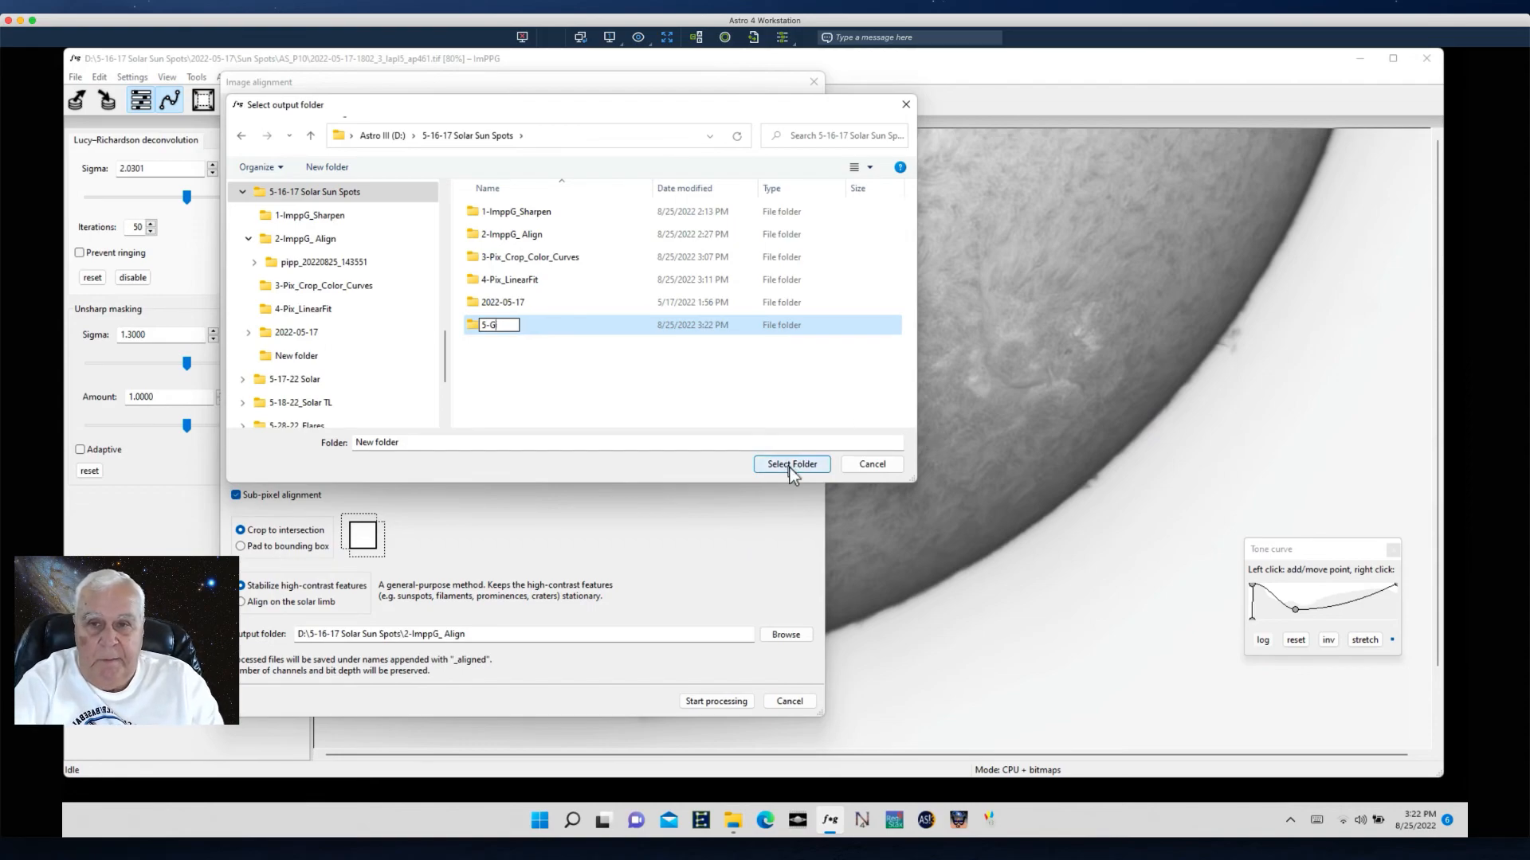
{"action": "key", "text": "Caps_Lock"}
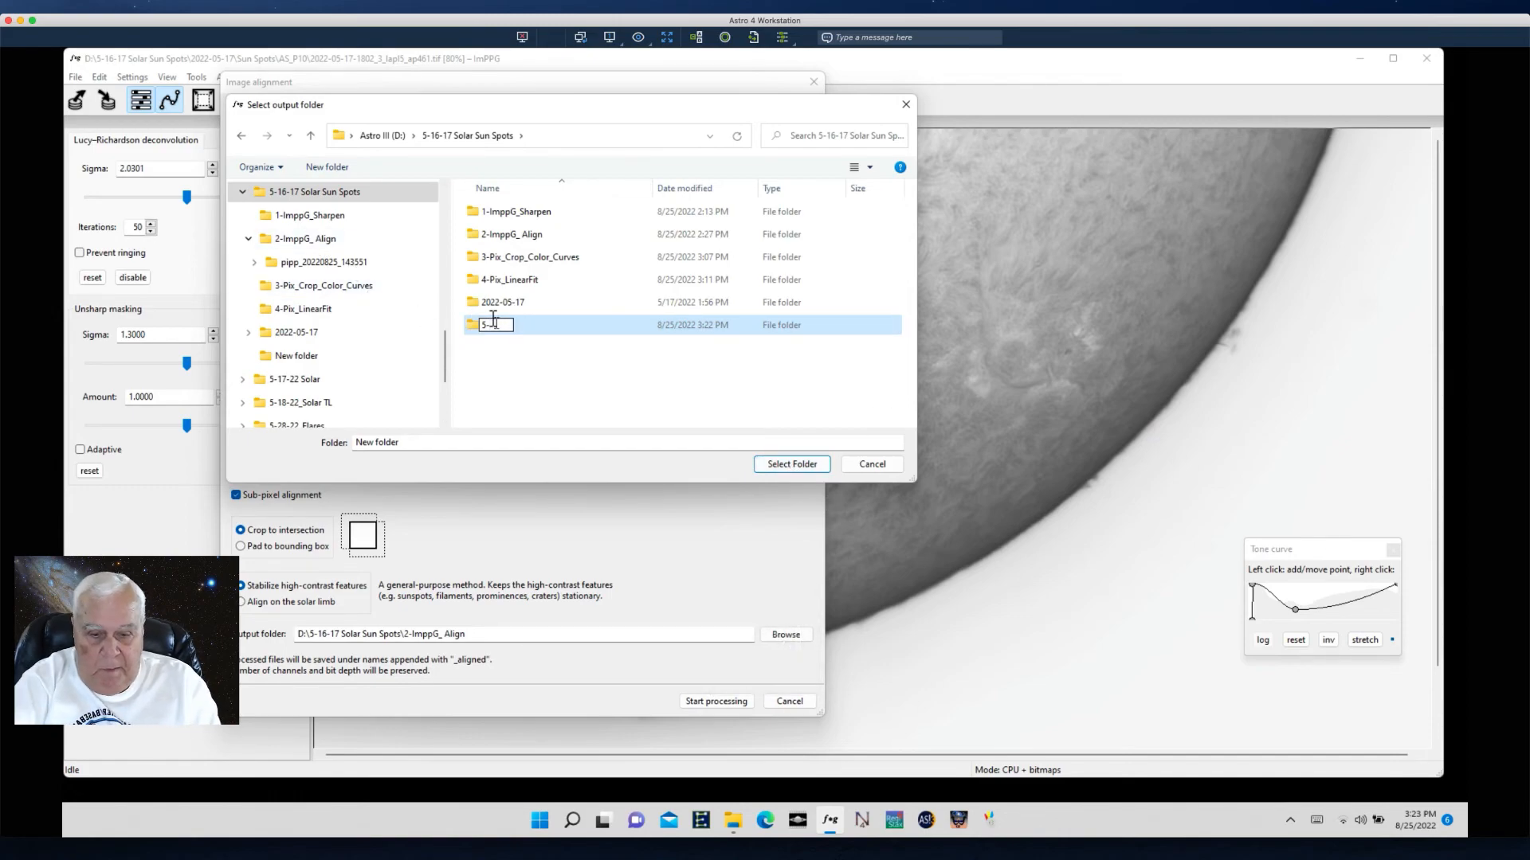
{"action": "key", "text": "Caps_Lock"}
{"action": "key", "text": "Tab"}
{"action": "type", "text": "I"}
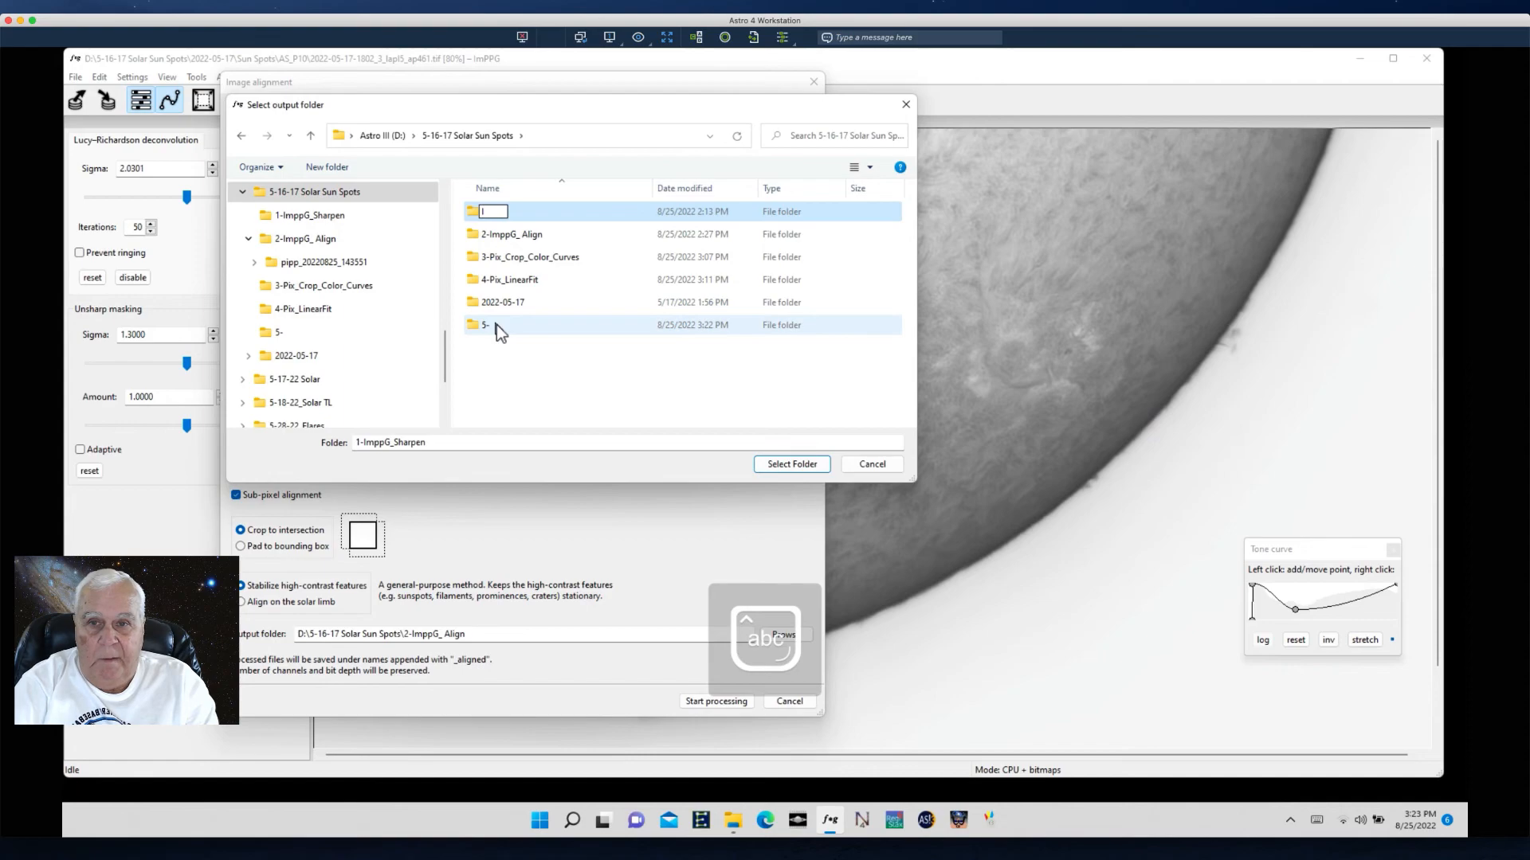
- Rename the 5- folder to 5-ImppG Align and select it as the output folder
{"action": "left_click", "coordinate": [494, 328]}
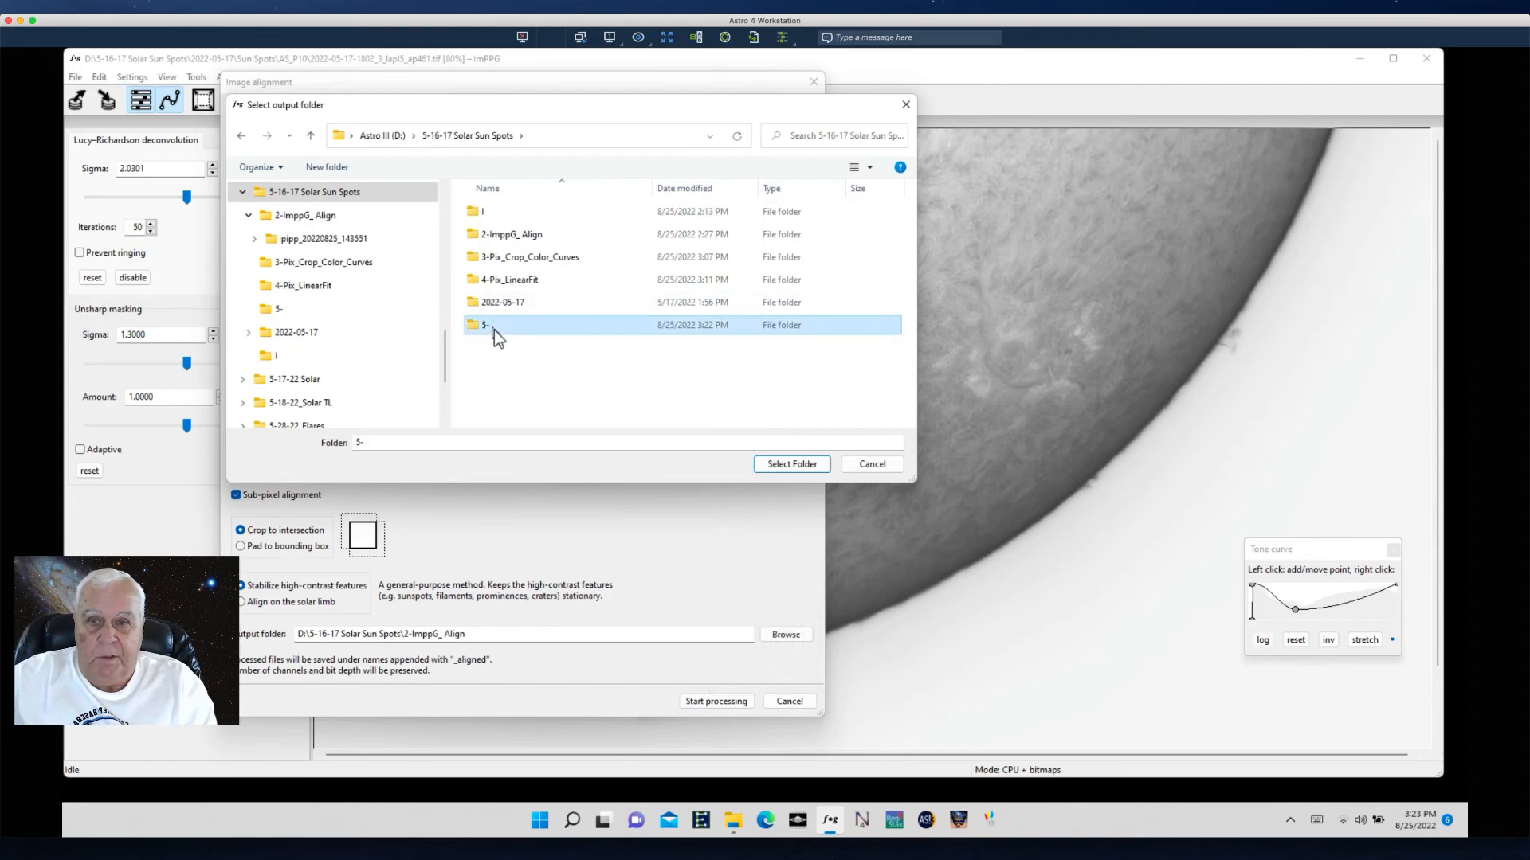
{"action": "left_click", "coordinate": [494, 325]}
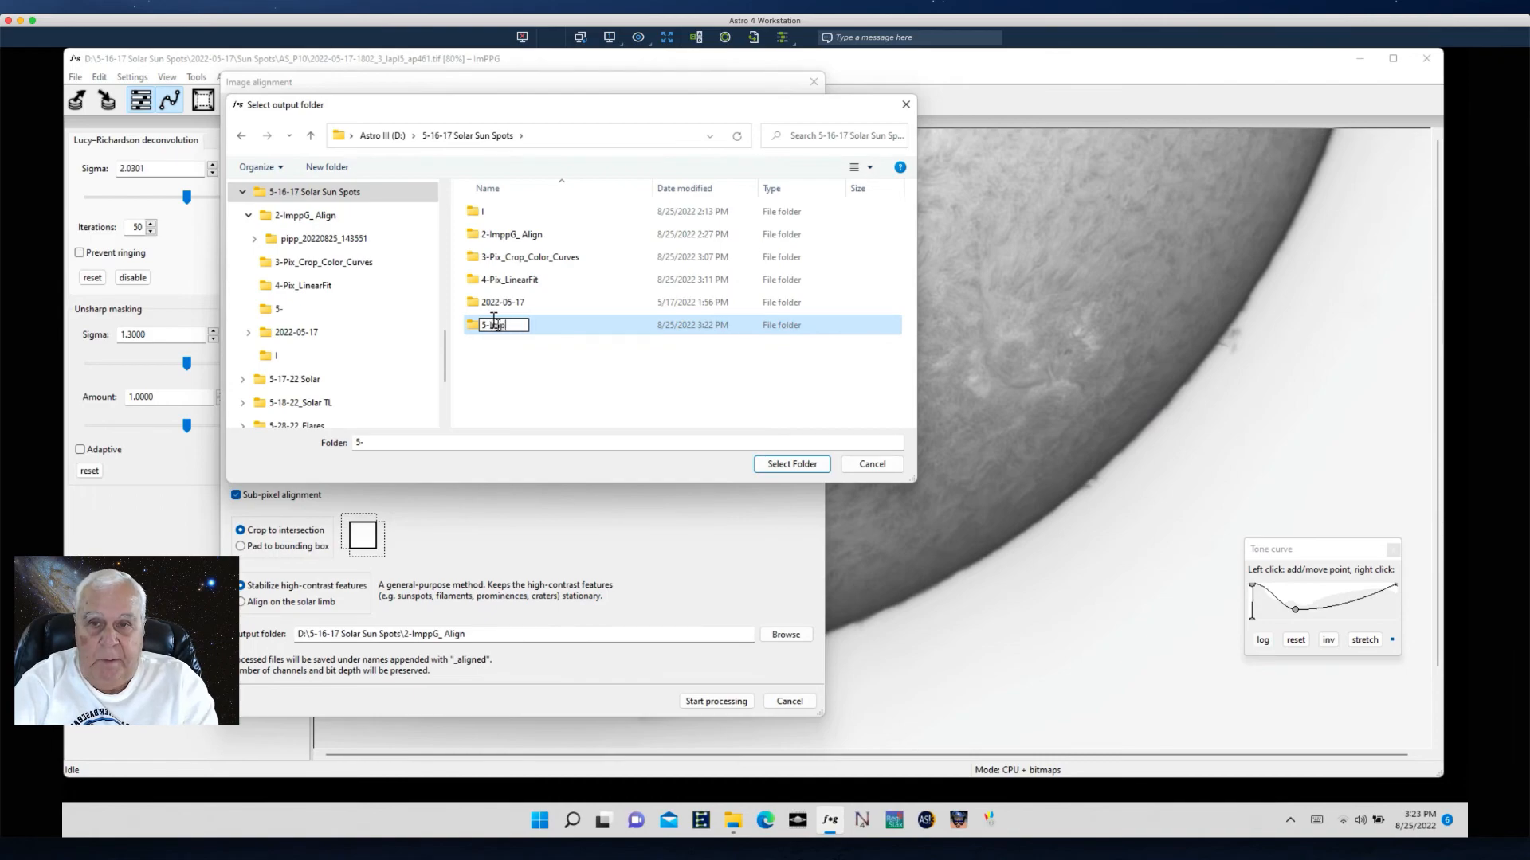
{"action": "type", "text": "Imppf"}
{"action": "key", "text": "BackSpace"}
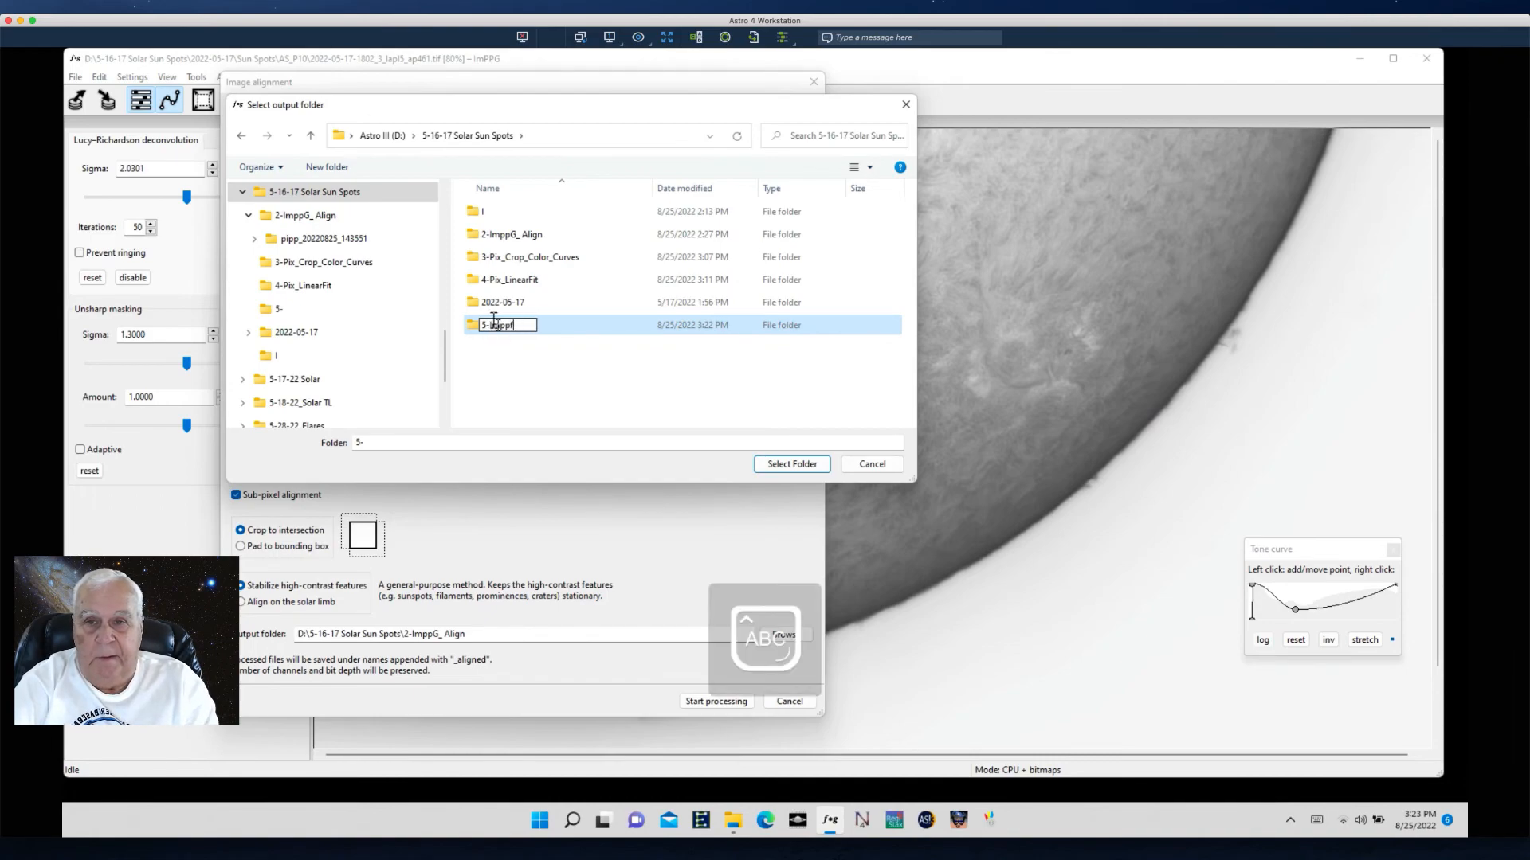
{"action": "type", "text": "FG"}
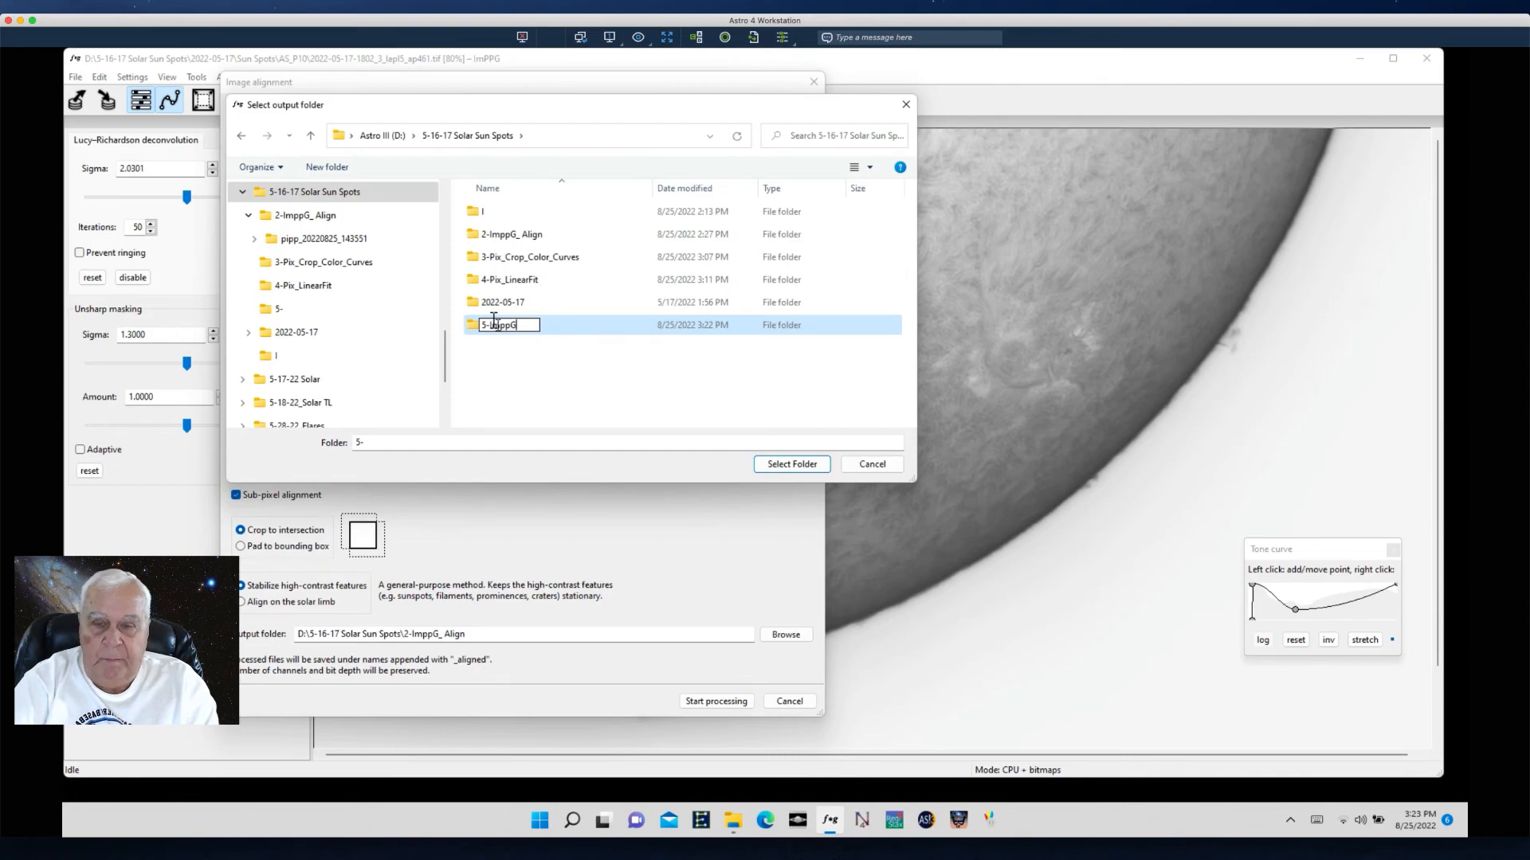
{"action": "key", "text": "Caps_Lock"}
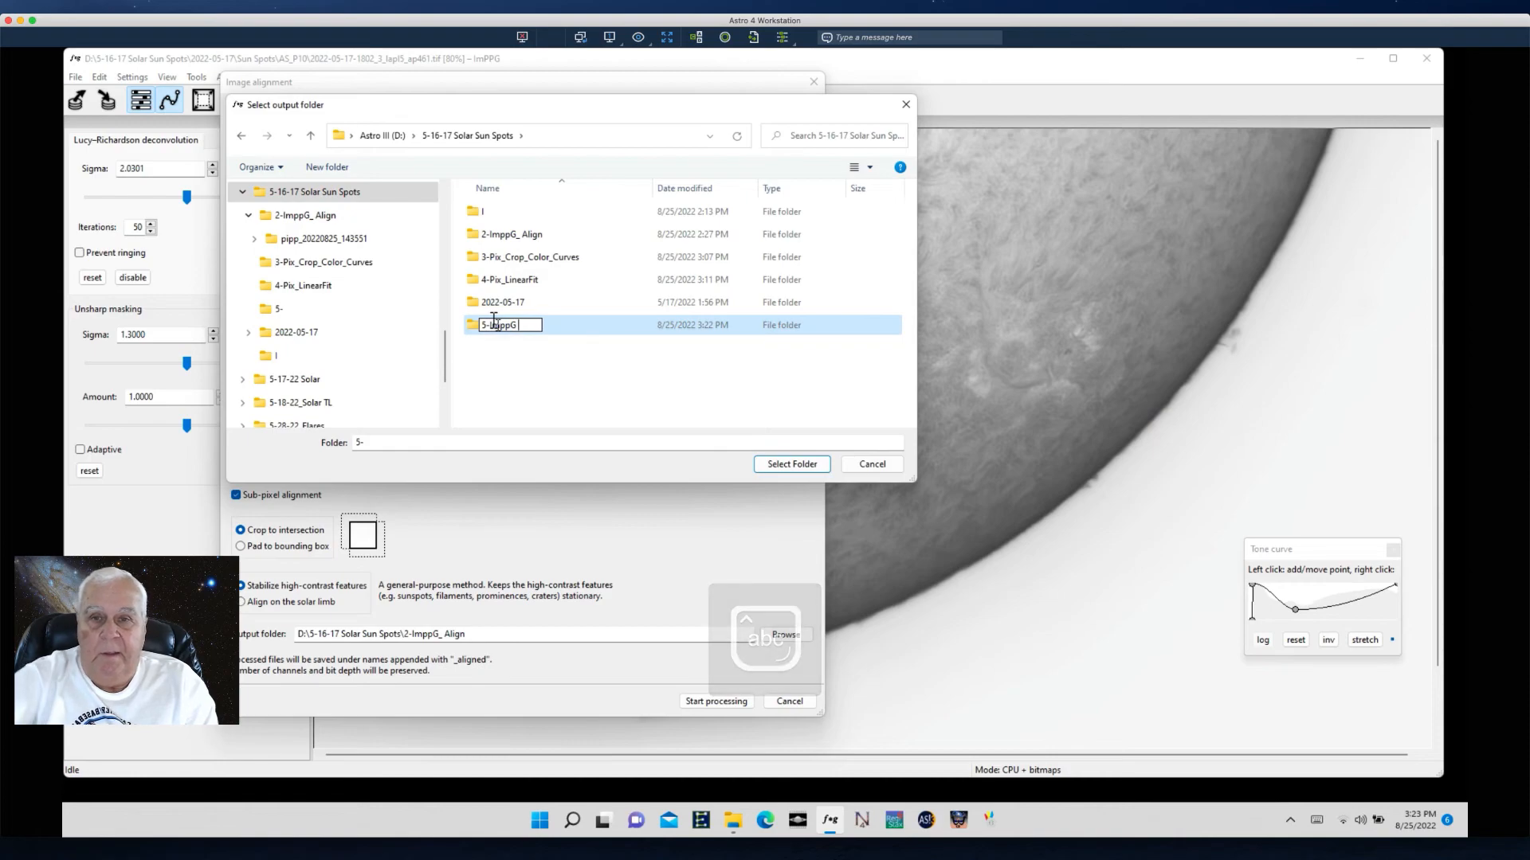
{"action": "type", "text": "Align"}
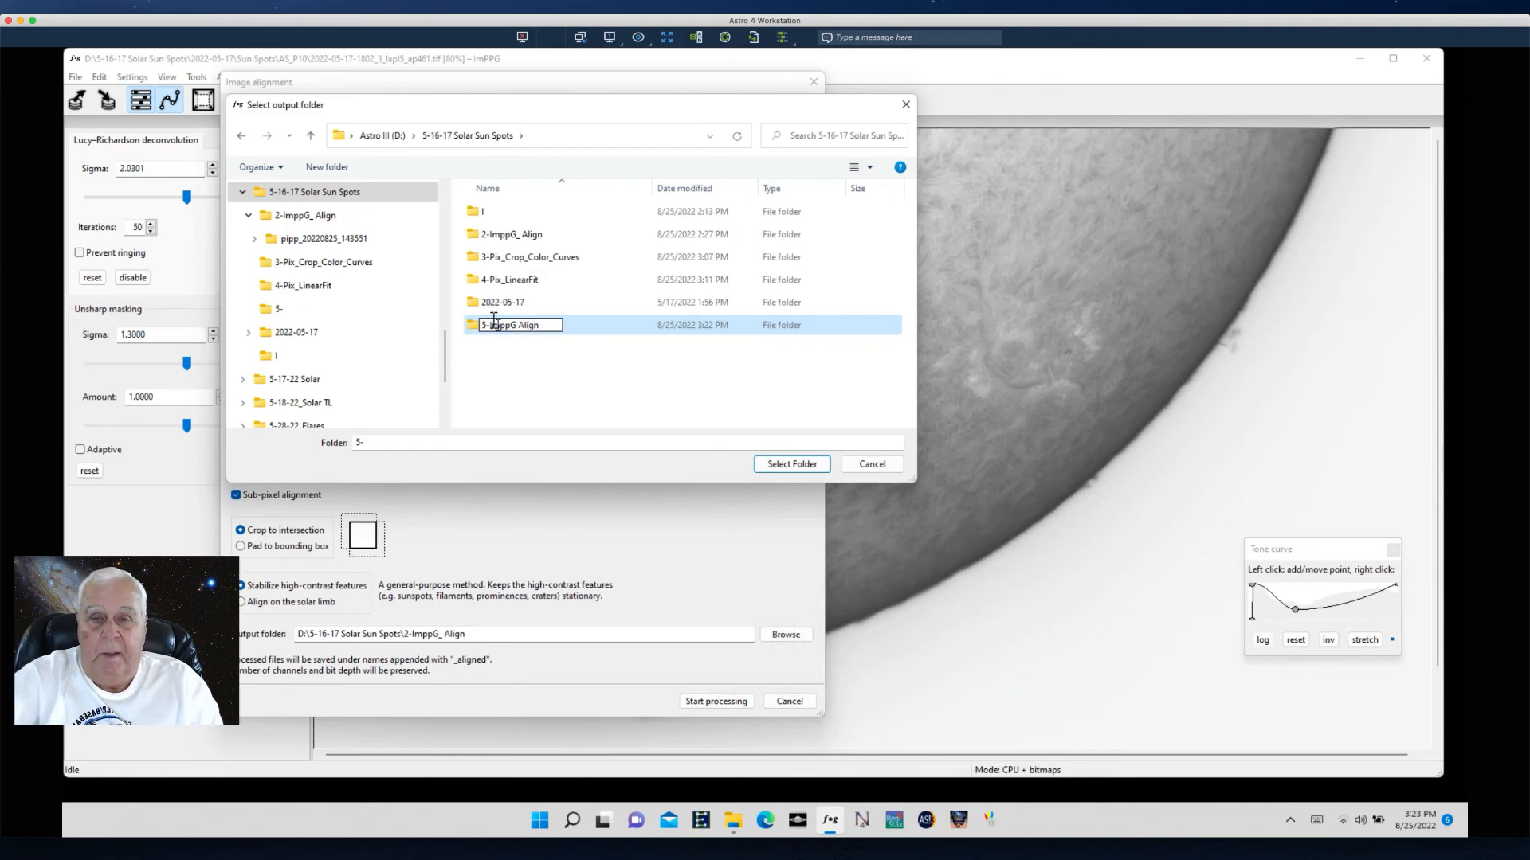
{"action": "key", "text": "Return"}
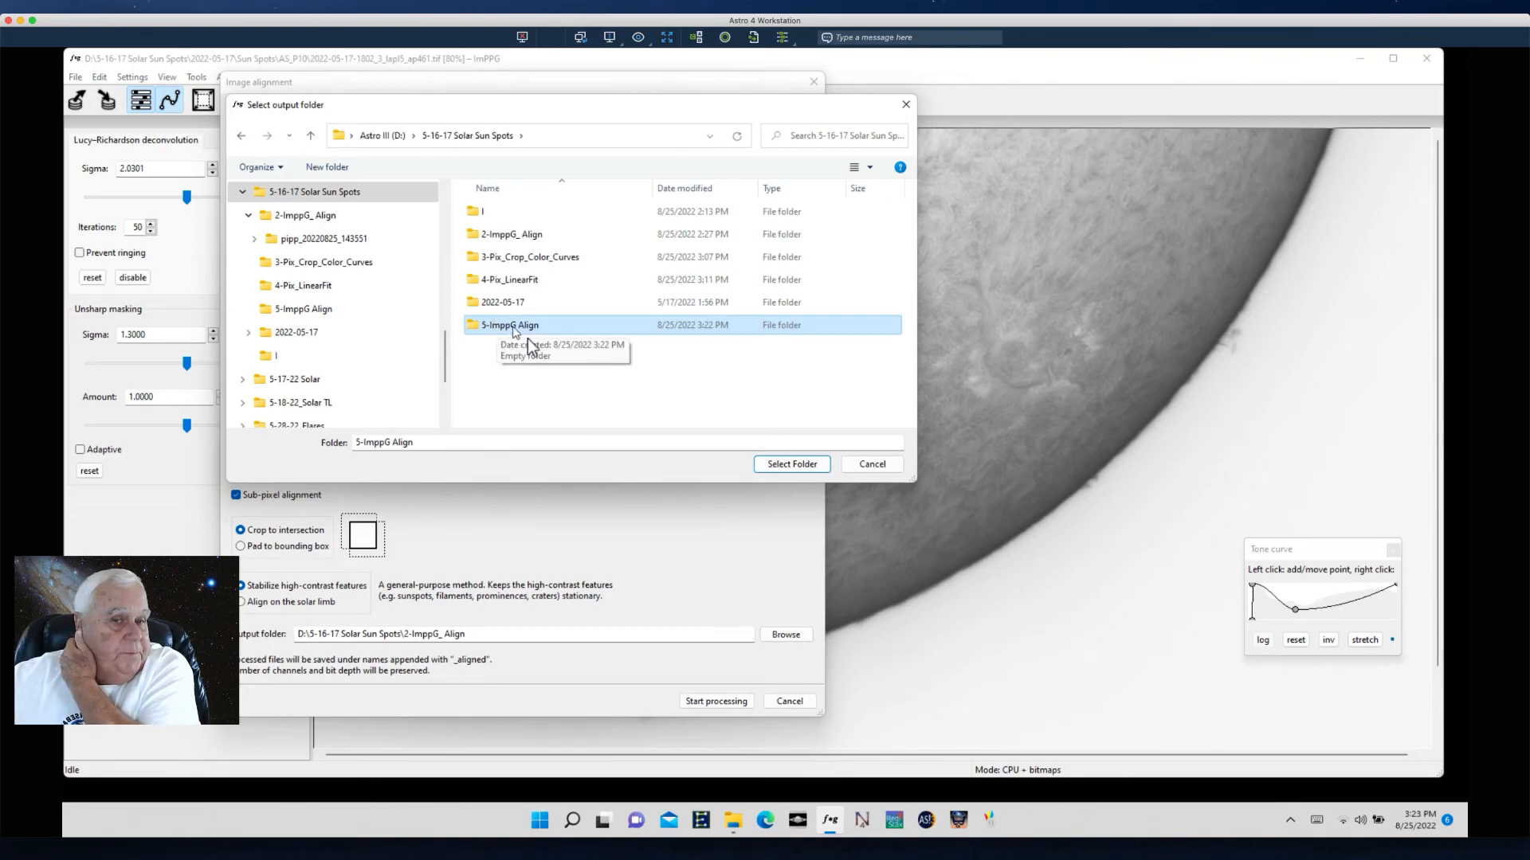
{"action": "left_click", "coordinate": [790, 465]}
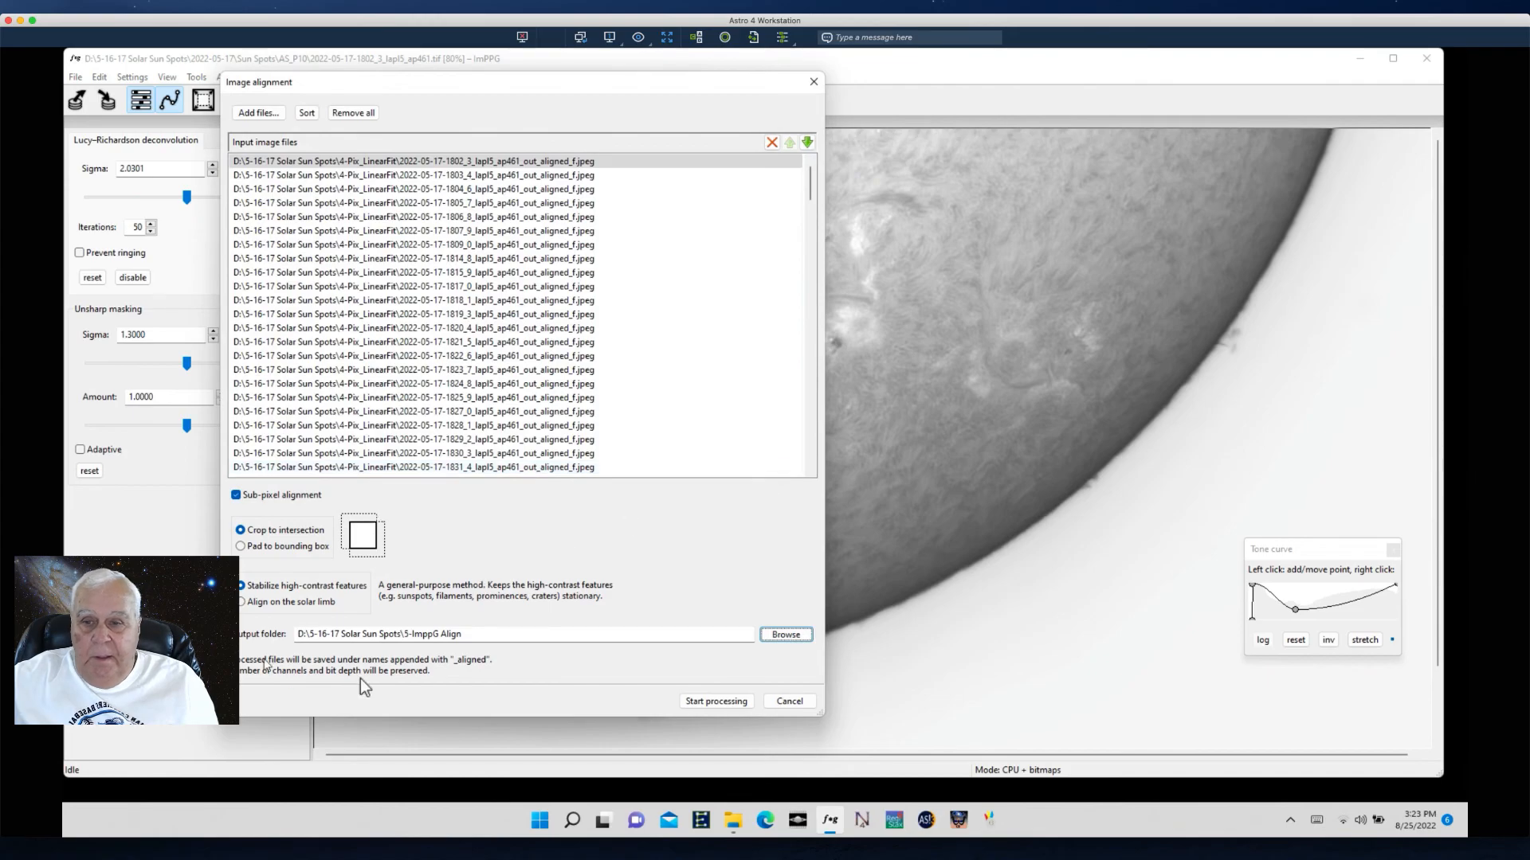
- Start processing the image alignment and dismiss the completion and progress dialogs
{"action": "left_click", "coordinate": [701, 701]}
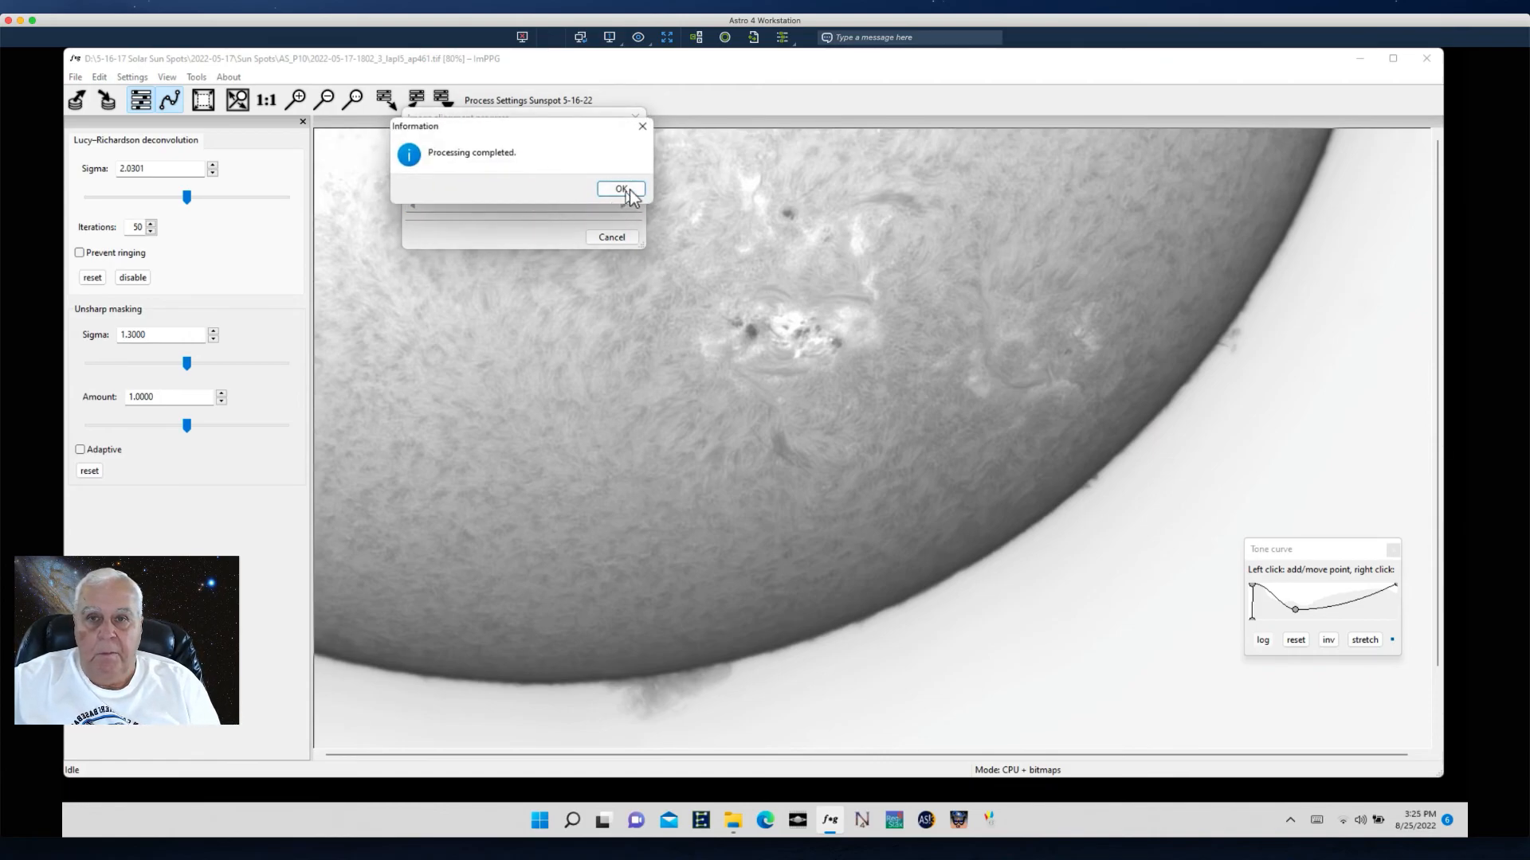
{"action": "left_click", "coordinate": [621, 188]}
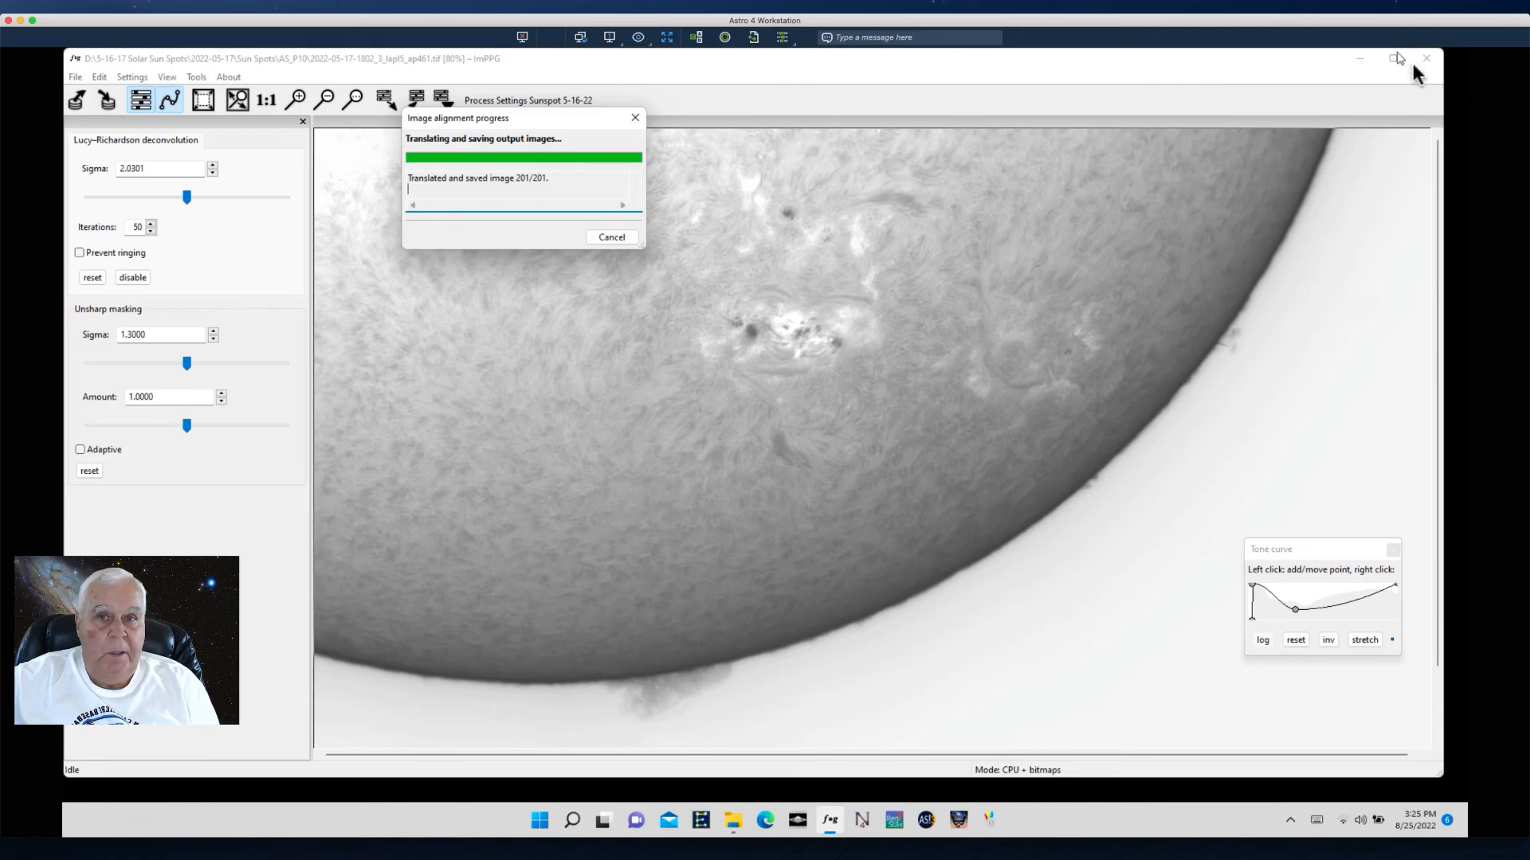
{"action": "left_click", "coordinate": [636, 118]}
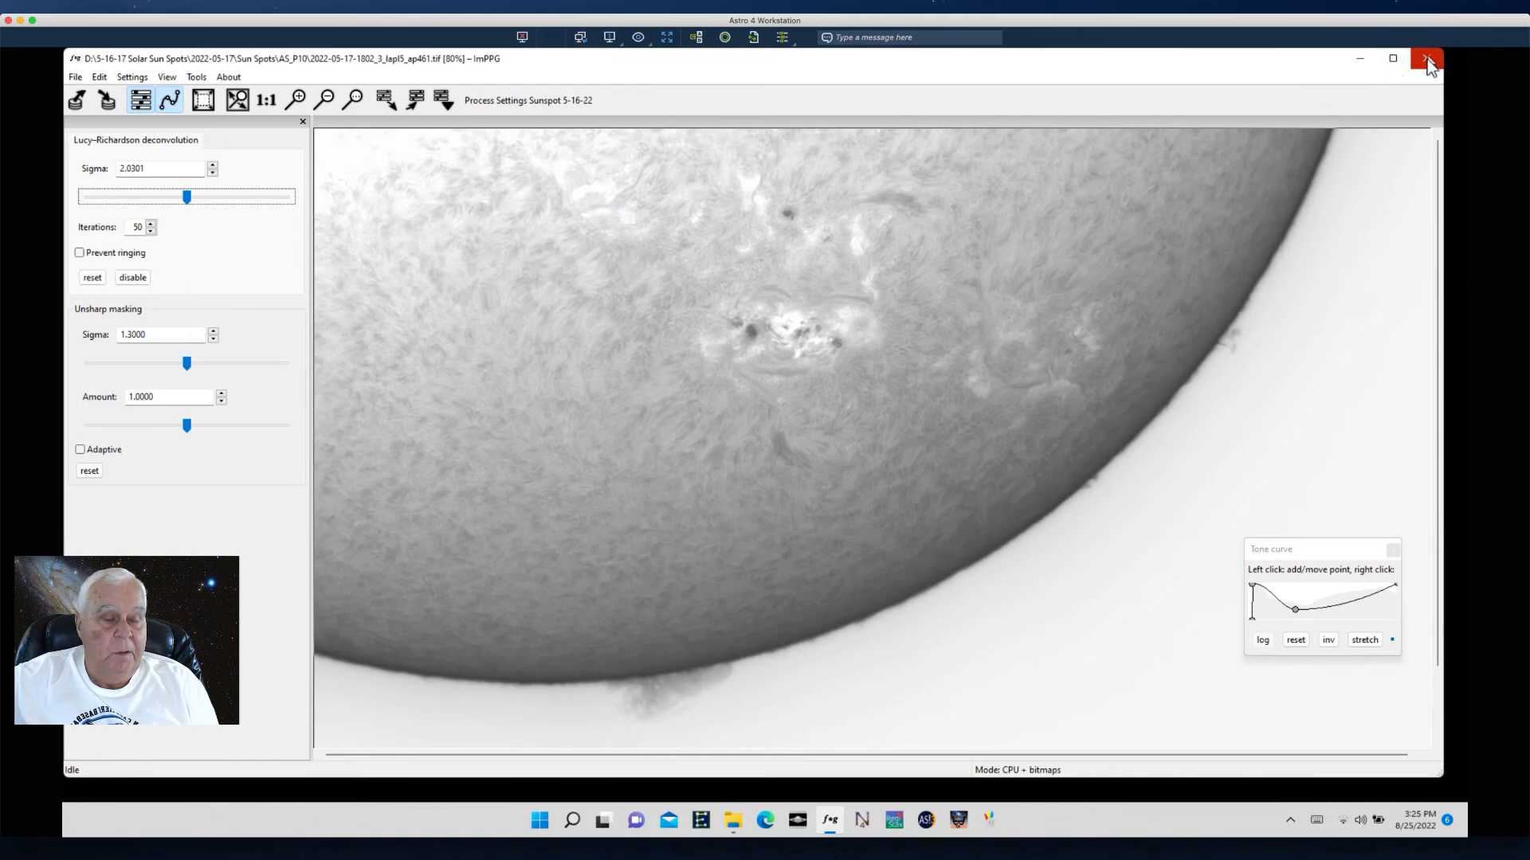
- Close ImPPG, open PIPP, and add all aligned TIFF frames from the 5-ImppG Align folder as source image files
{"action": "left_click", "coordinate": [1430, 60]}
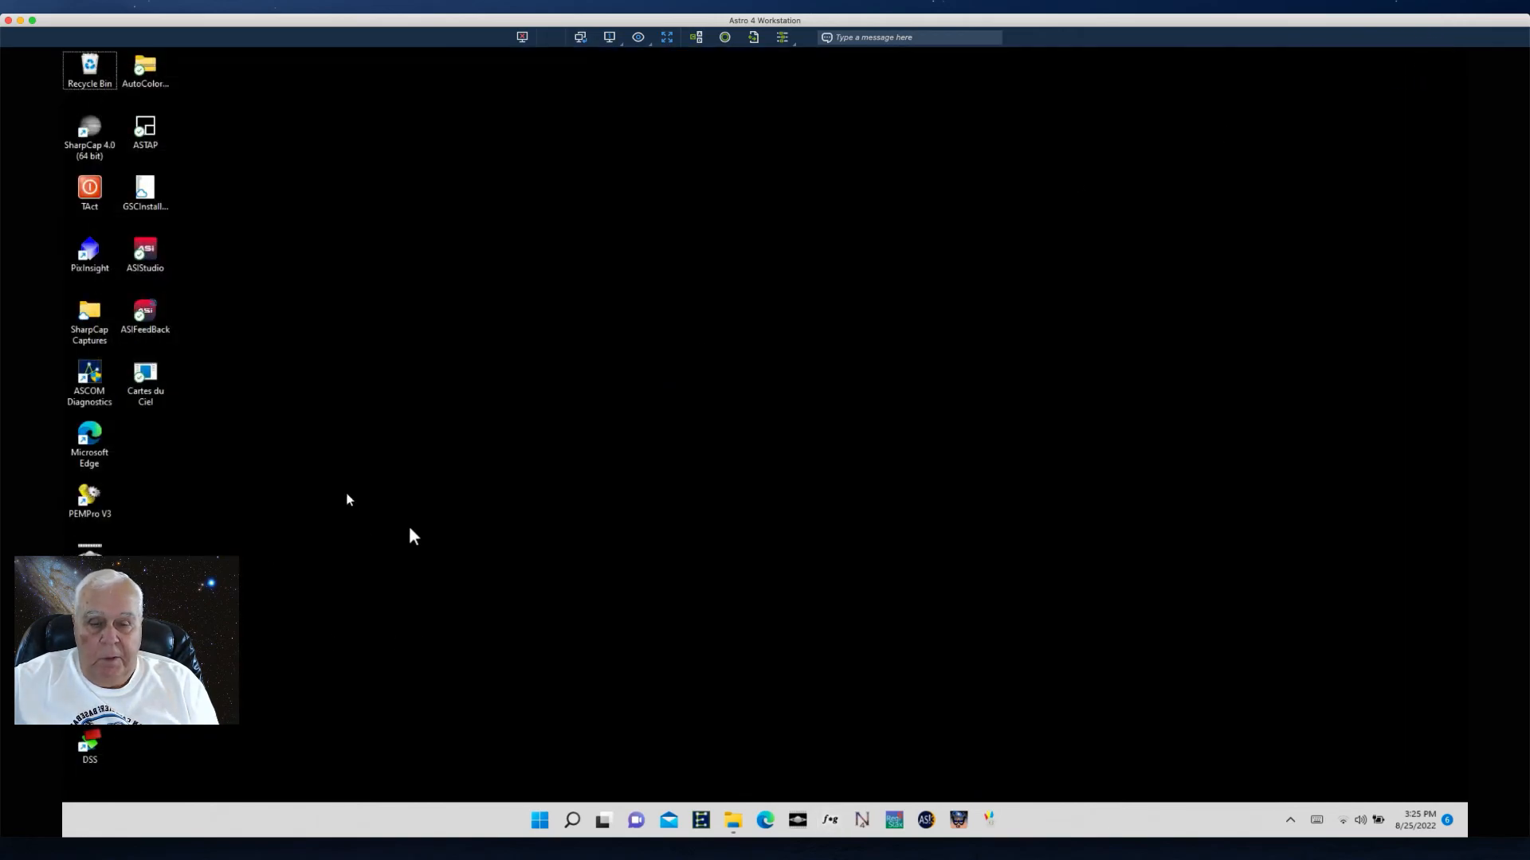
{"action": "left_click", "coordinate": [798, 820]}
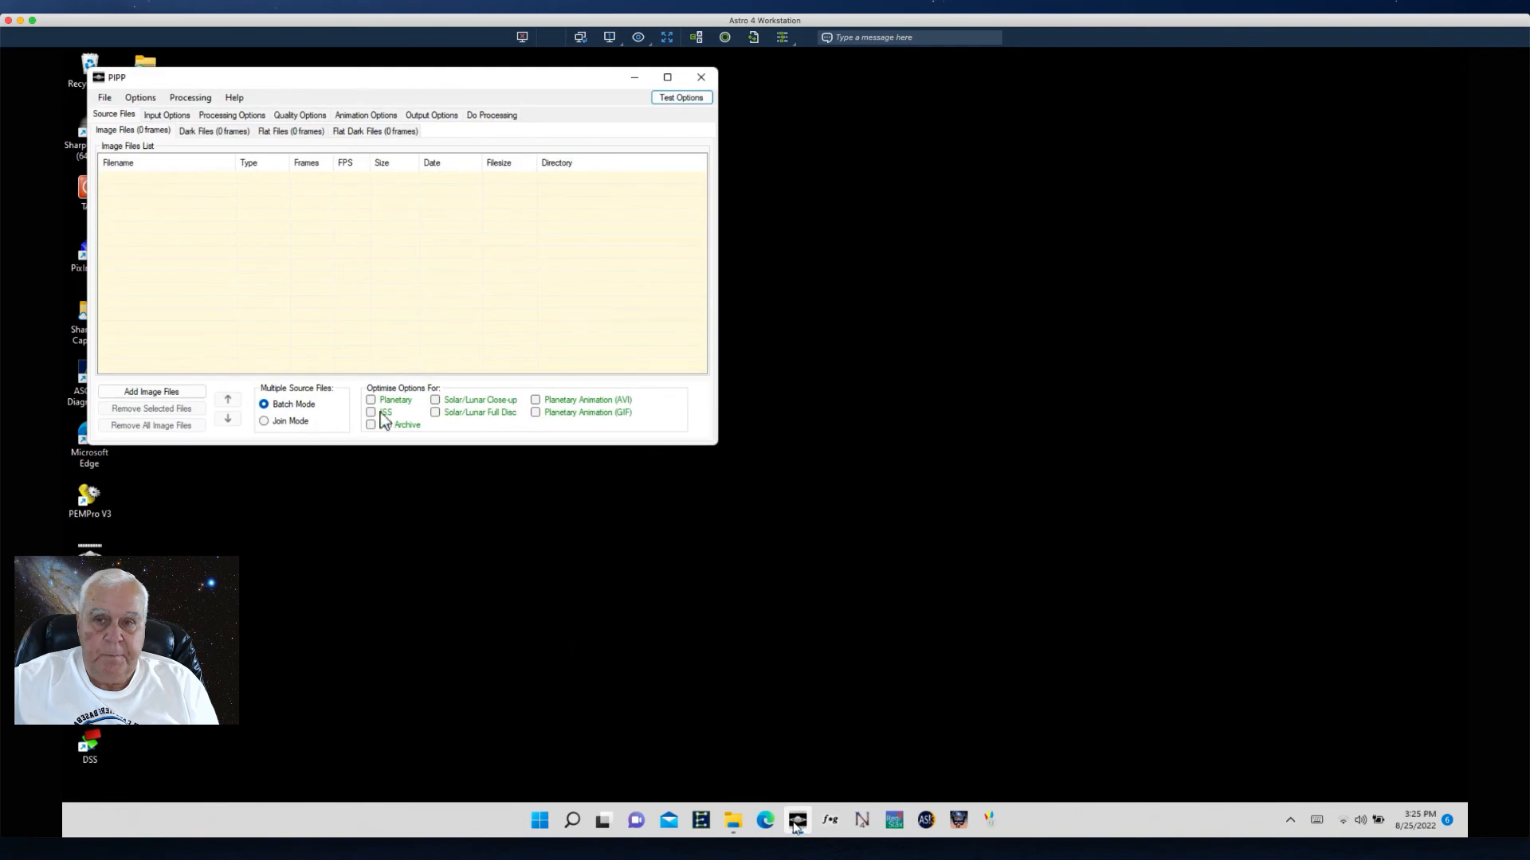
{"action": "left_click", "coordinate": [137, 395]}
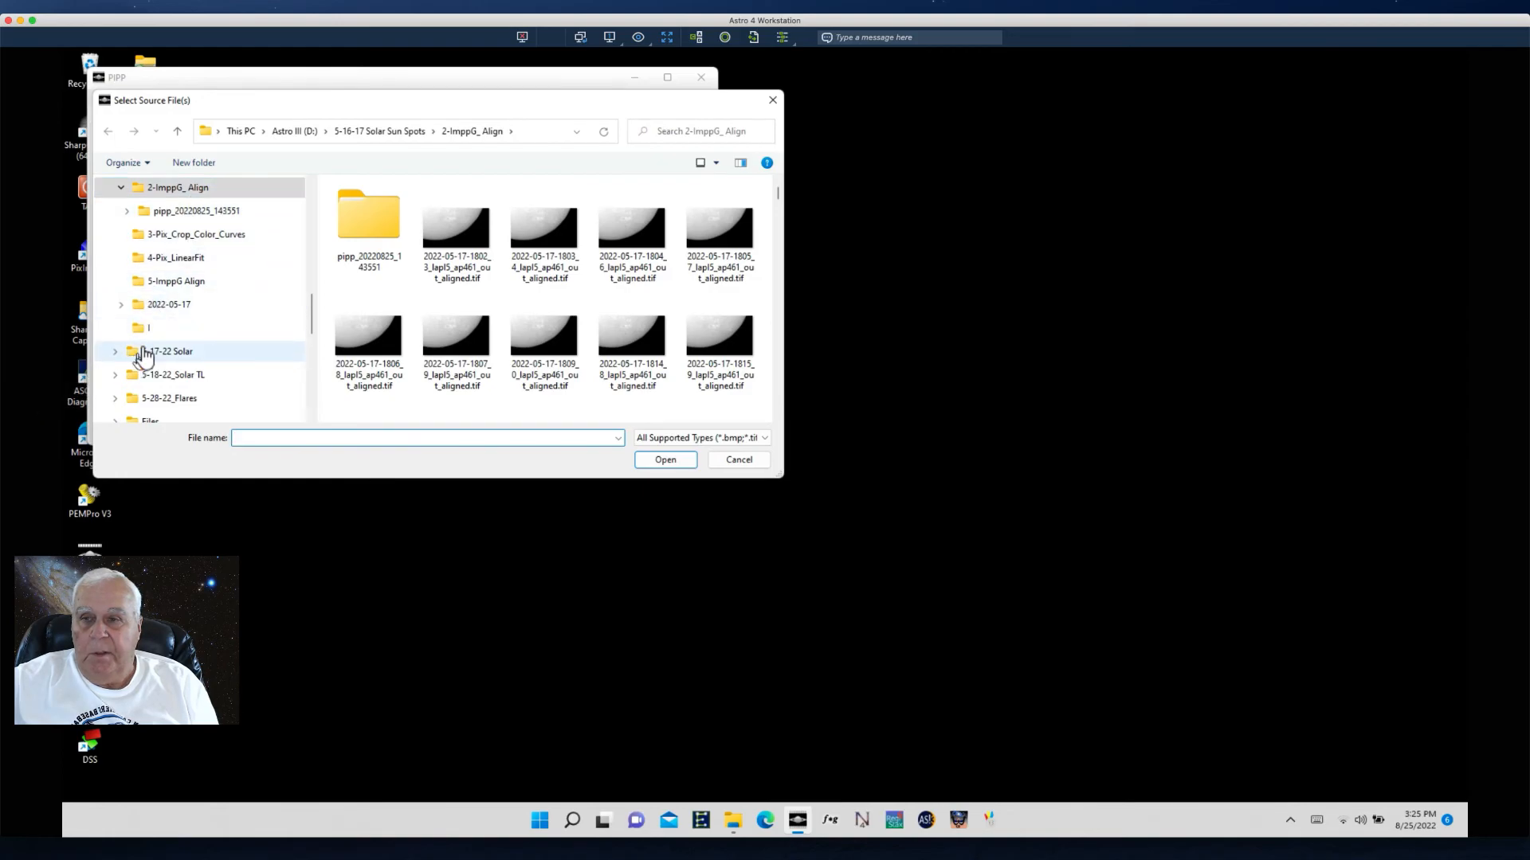
{"action": "left_click", "coordinate": [194, 283]}
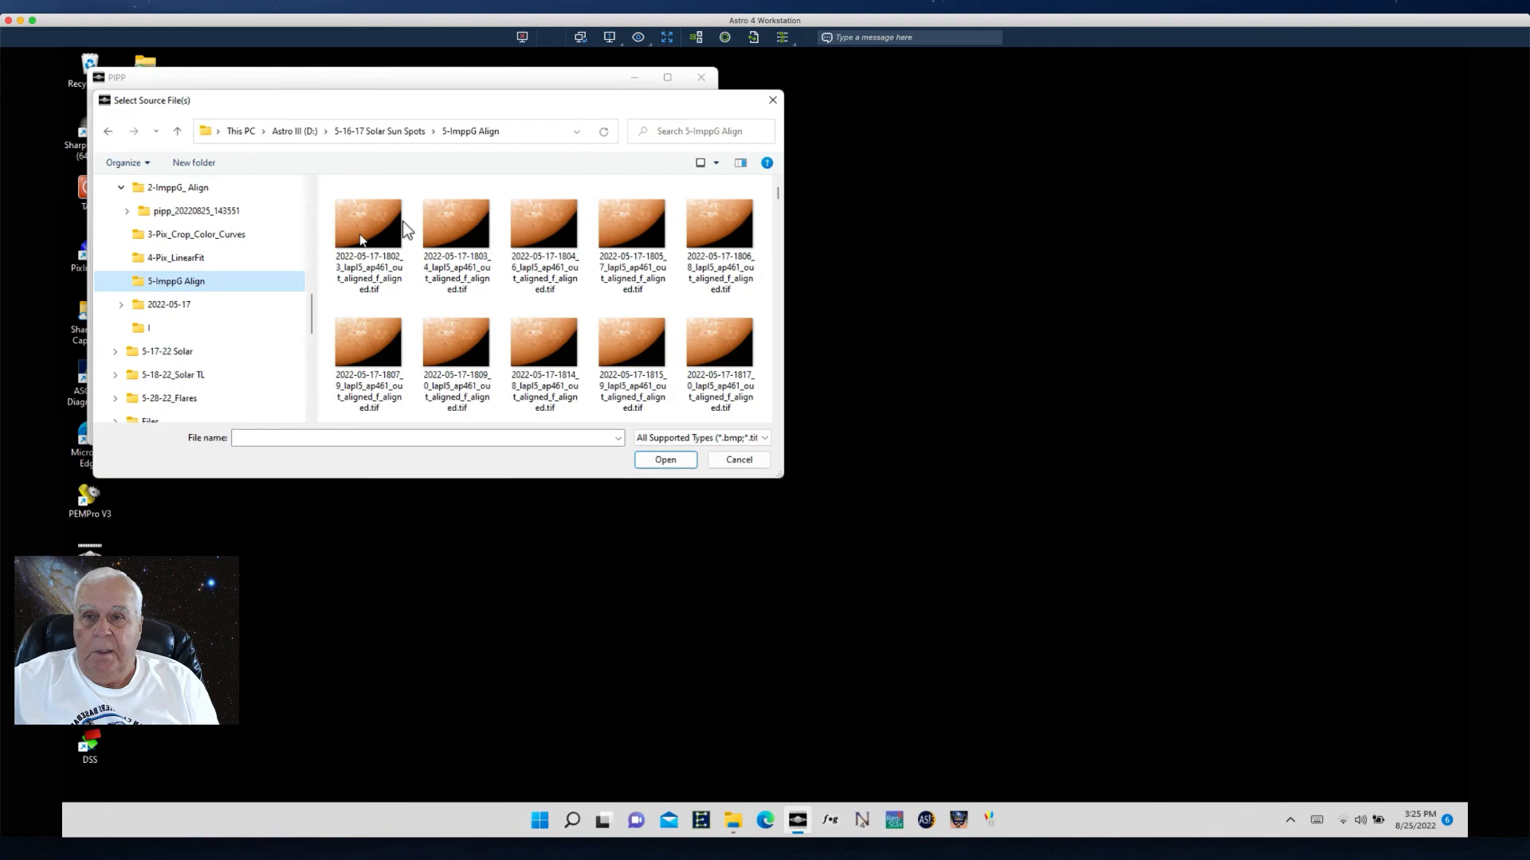
{"action": "left_click", "coordinate": [361, 231]}
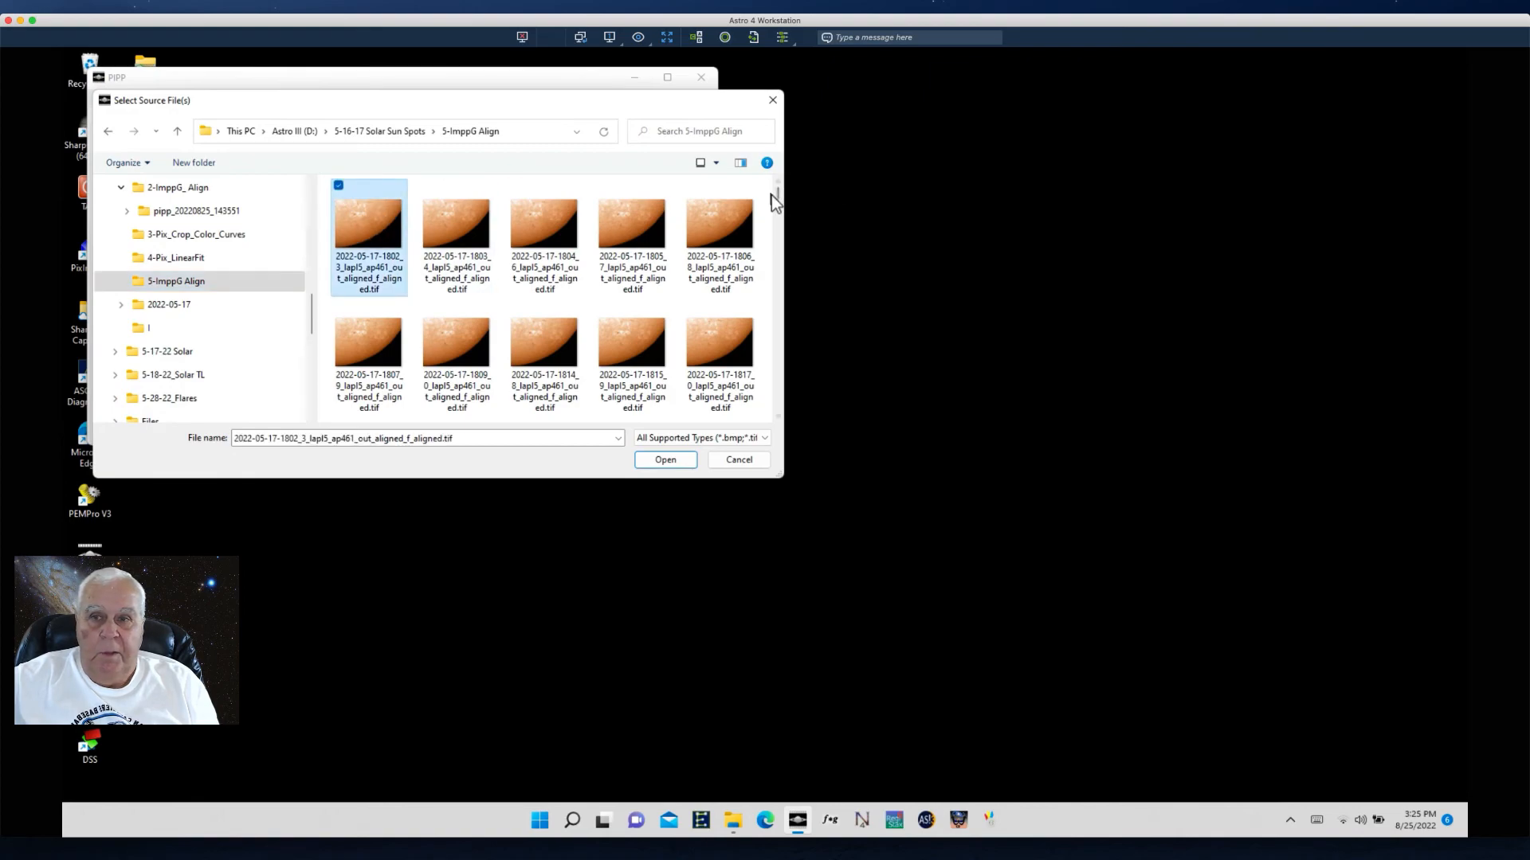
{"action": "left_click_drag", "start_coordinate": [777, 191], "coordinate": [780, 417]}
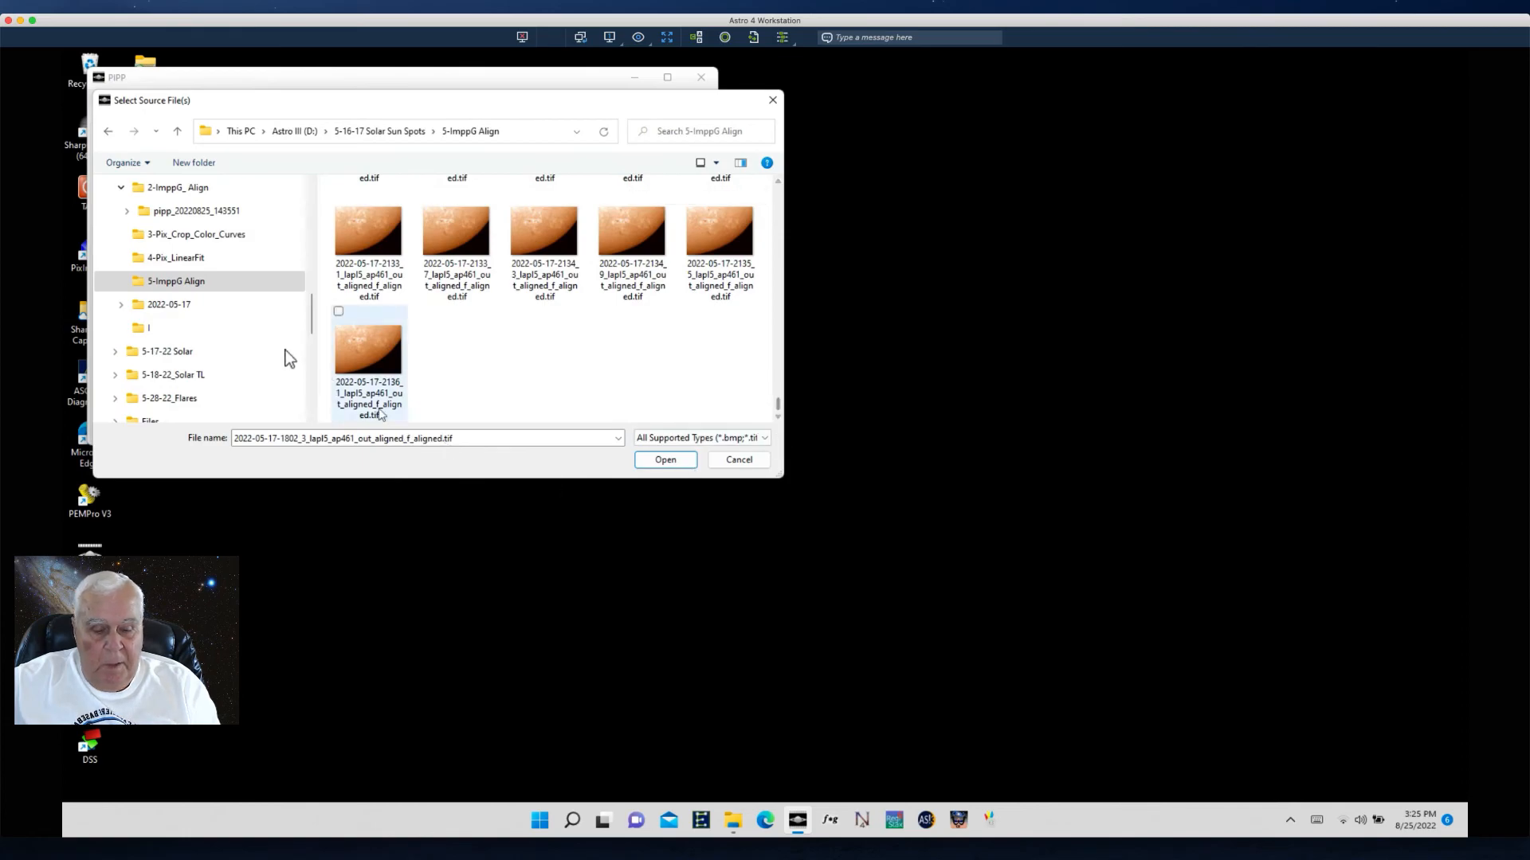
{"action": "left_click", "coordinate": [386, 345], "text": "shift"}
{"action": "left_click", "coordinate": [661, 460]}
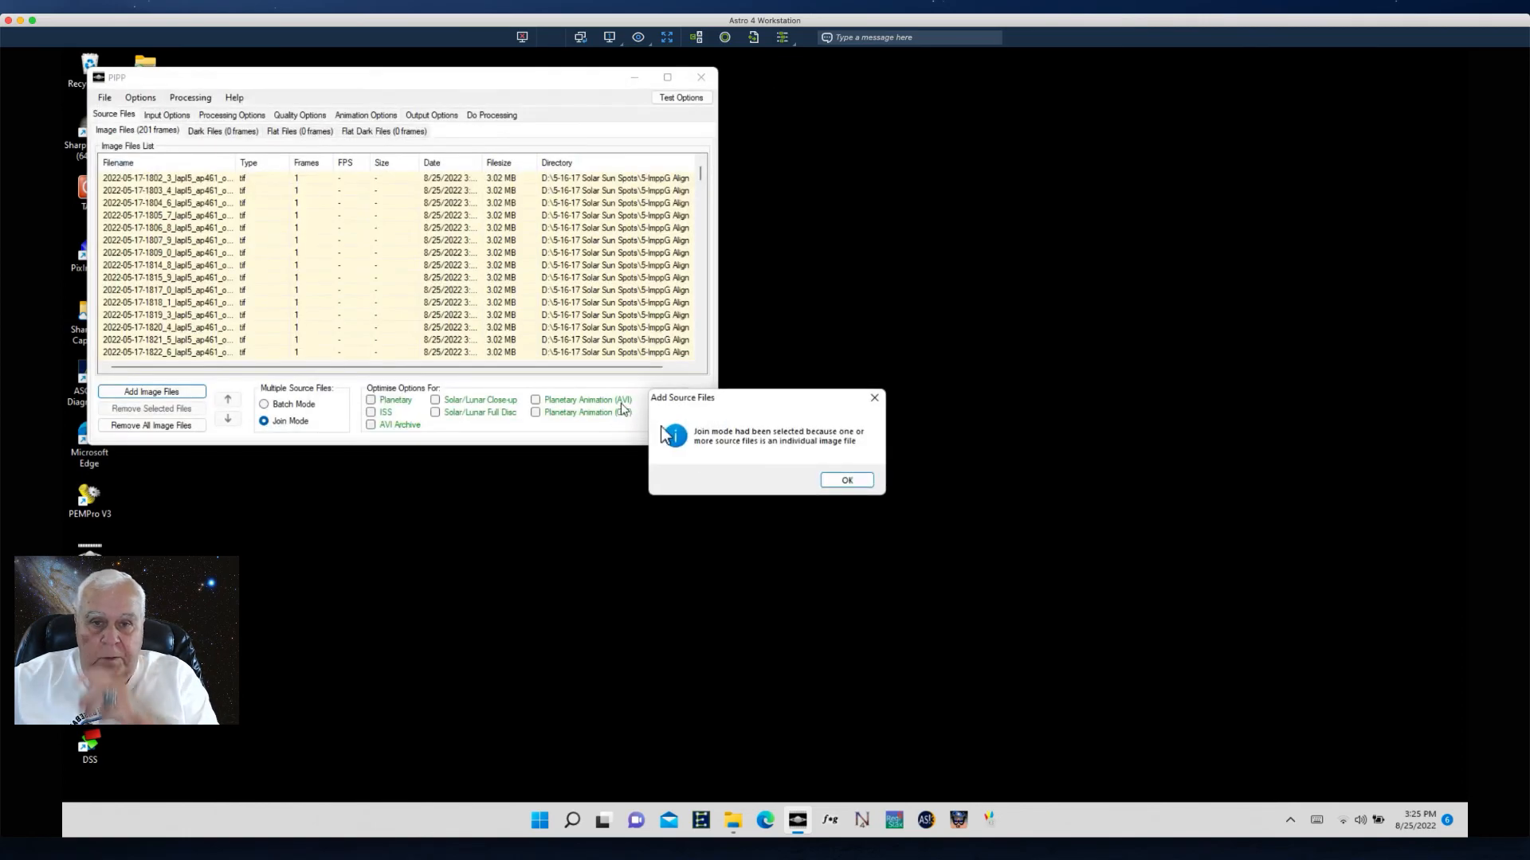
{"action": "left_click", "coordinate": [841, 481]}
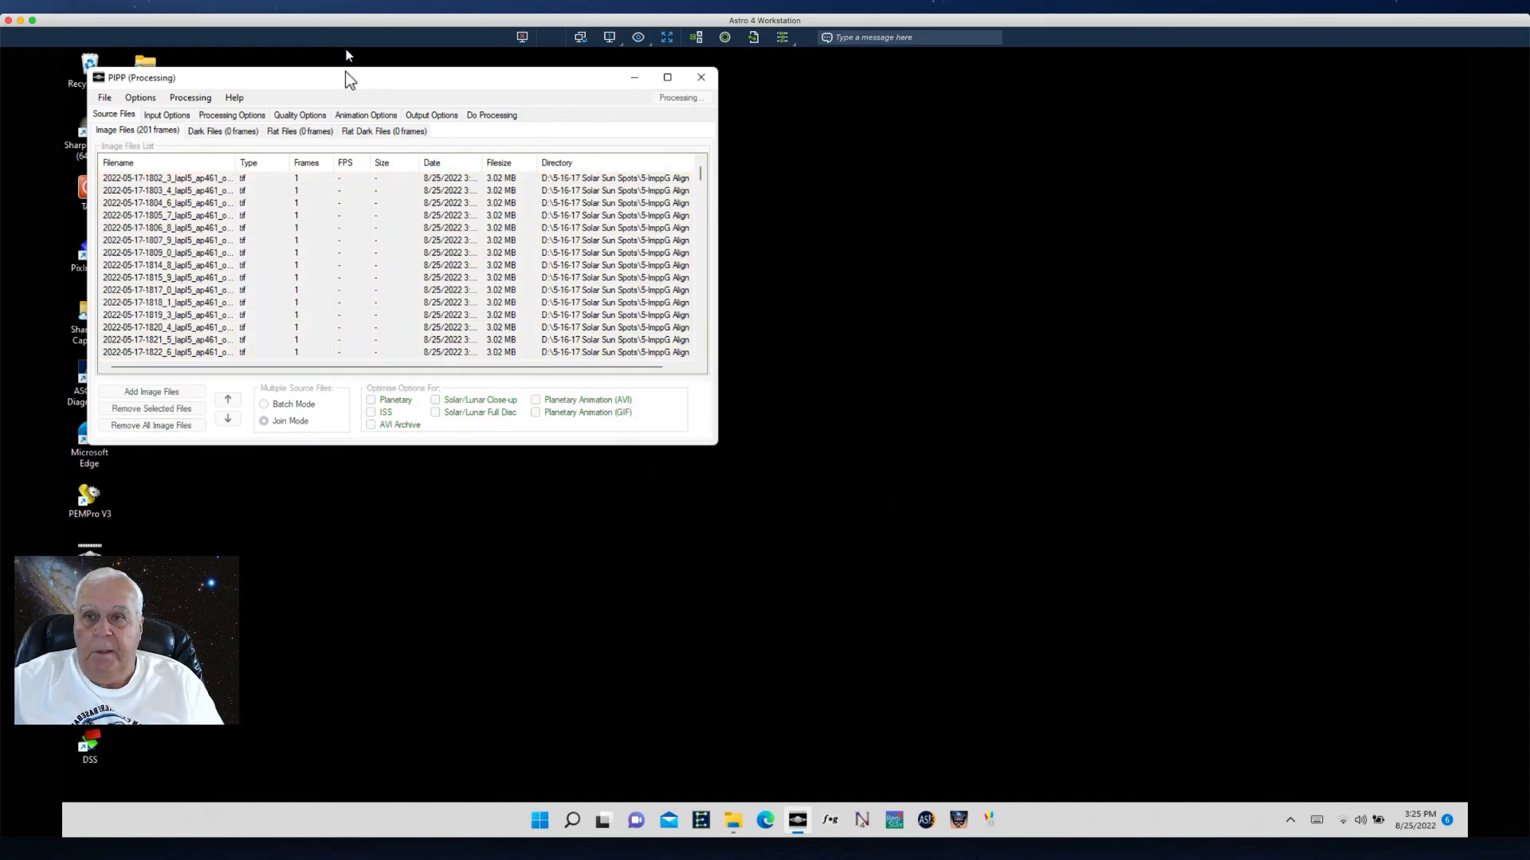
- In the animation options, enable playing all frames in reverse order after forward play
{"action": "left_click_drag", "start_coordinate": [221, 97], "coordinate": [923, 77]}
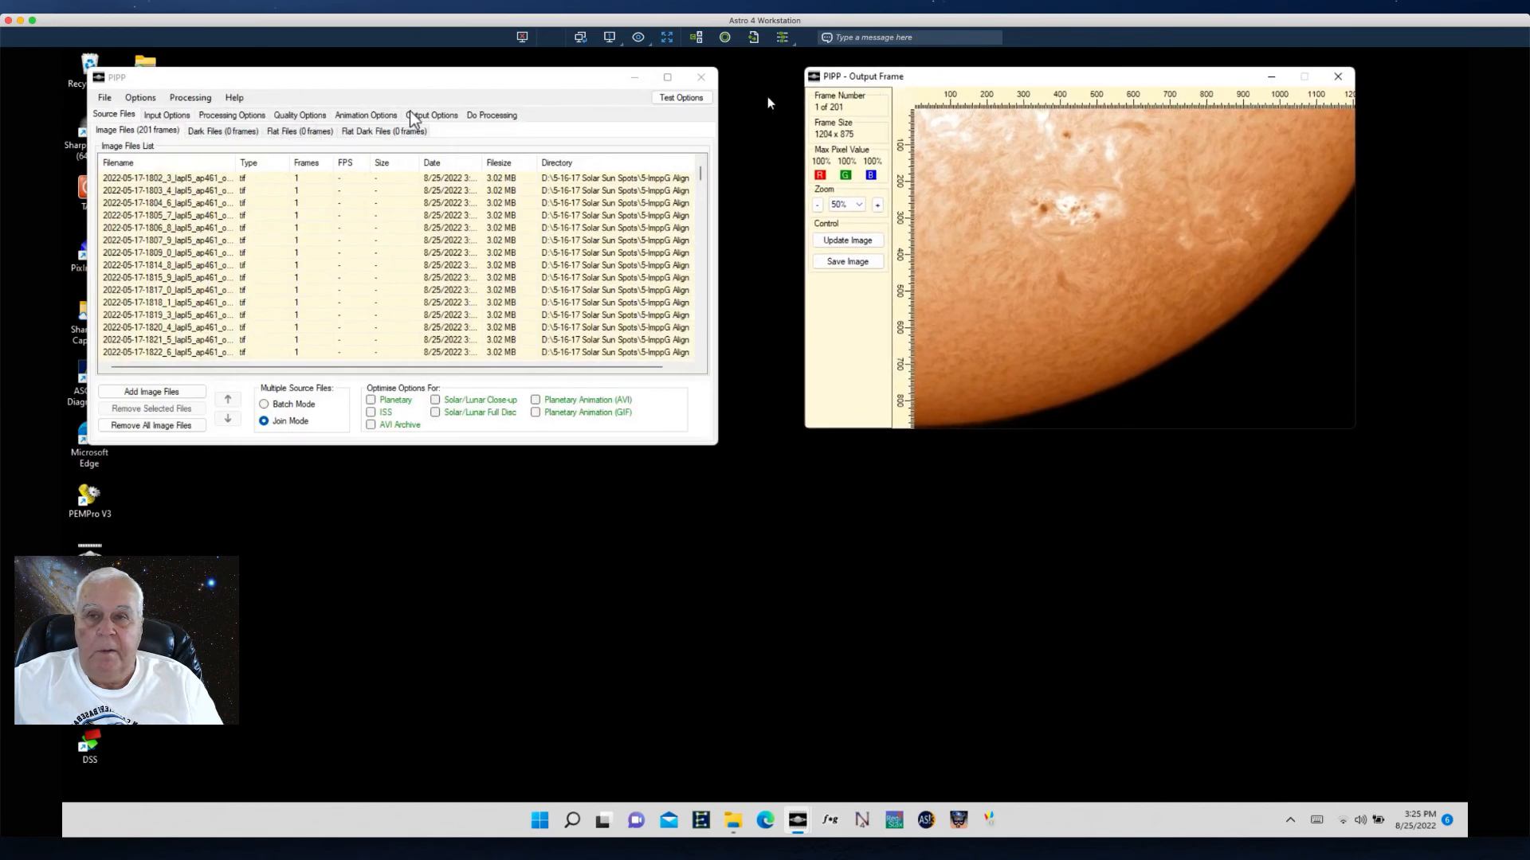
{"action": "left_click", "coordinate": [368, 115]}
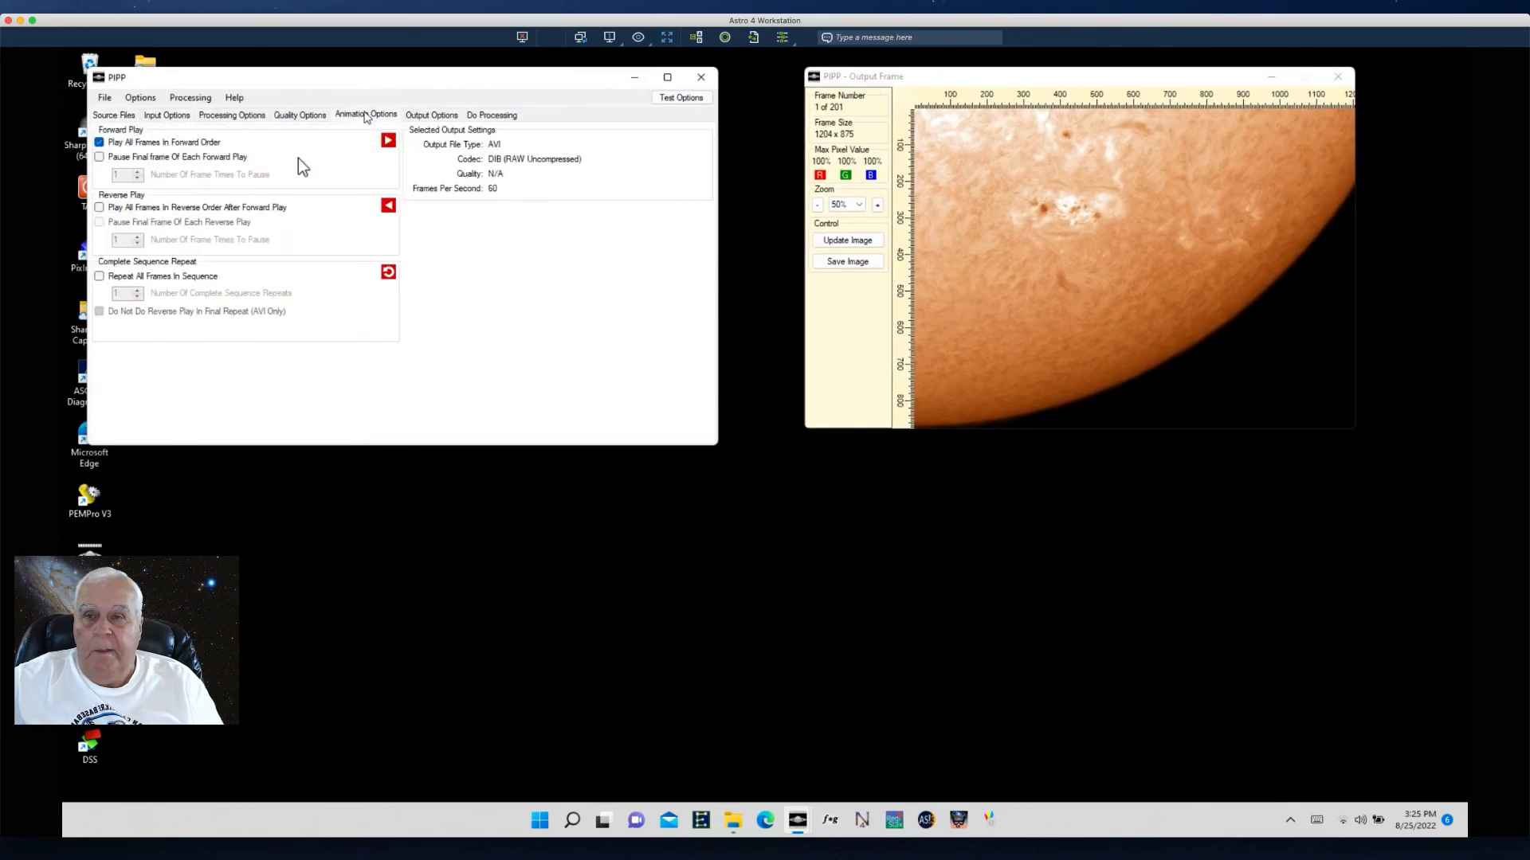
{"action": "left_click", "coordinate": [100, 208]}
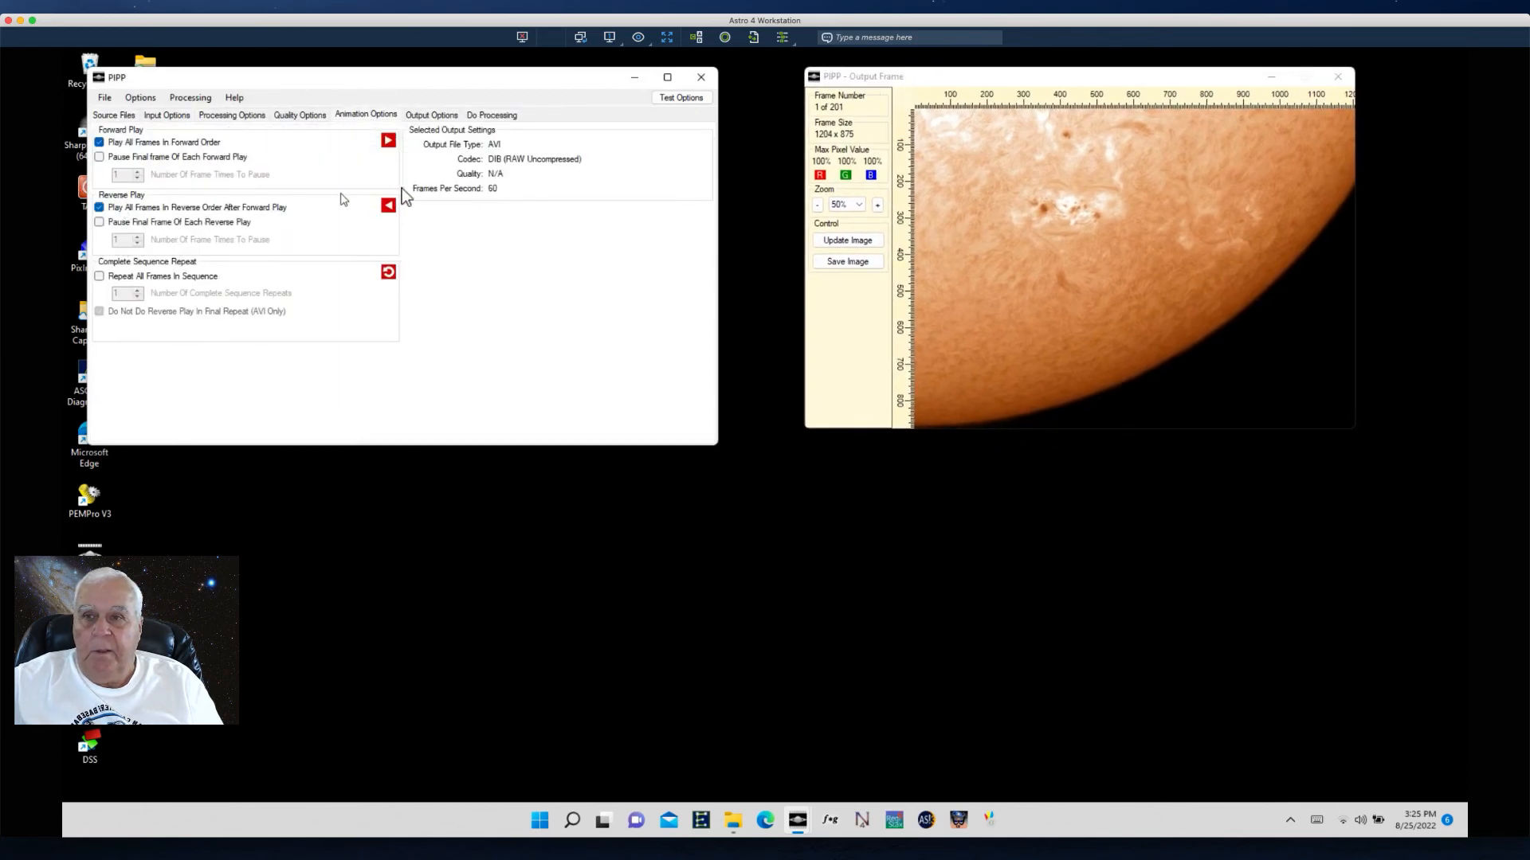
- Set the output format to Animated GIF at 30 fps and choose the 1. Maximum Quality advanced options preset
{"action": "left_click", "coordinate": [424, 114]}
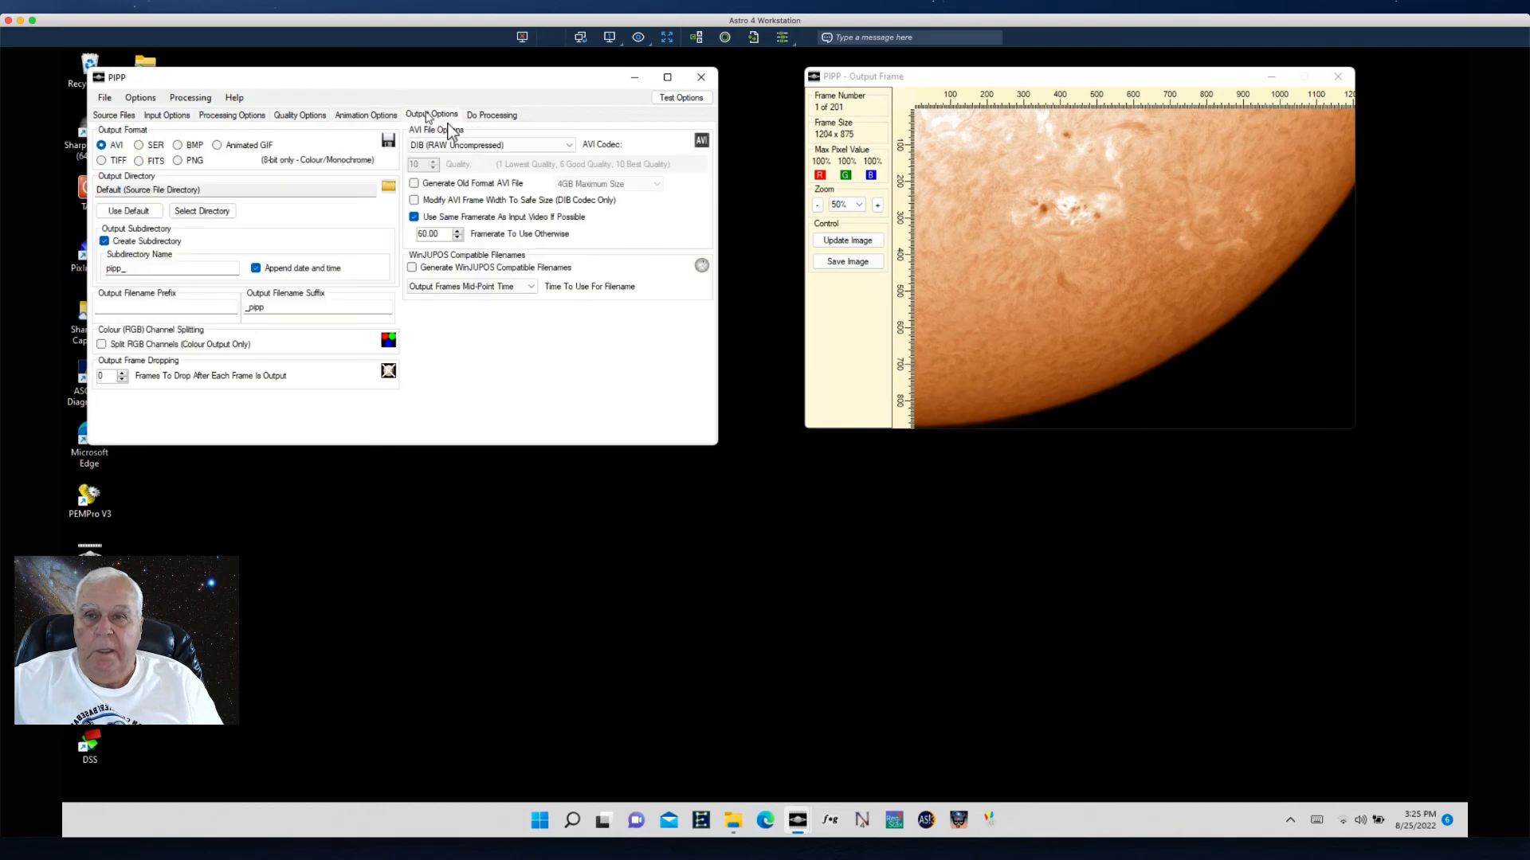
{"action": "left_click", "coordinate": [217, 145]}
{"action": "left_click", "coordinate": [414, 162]}
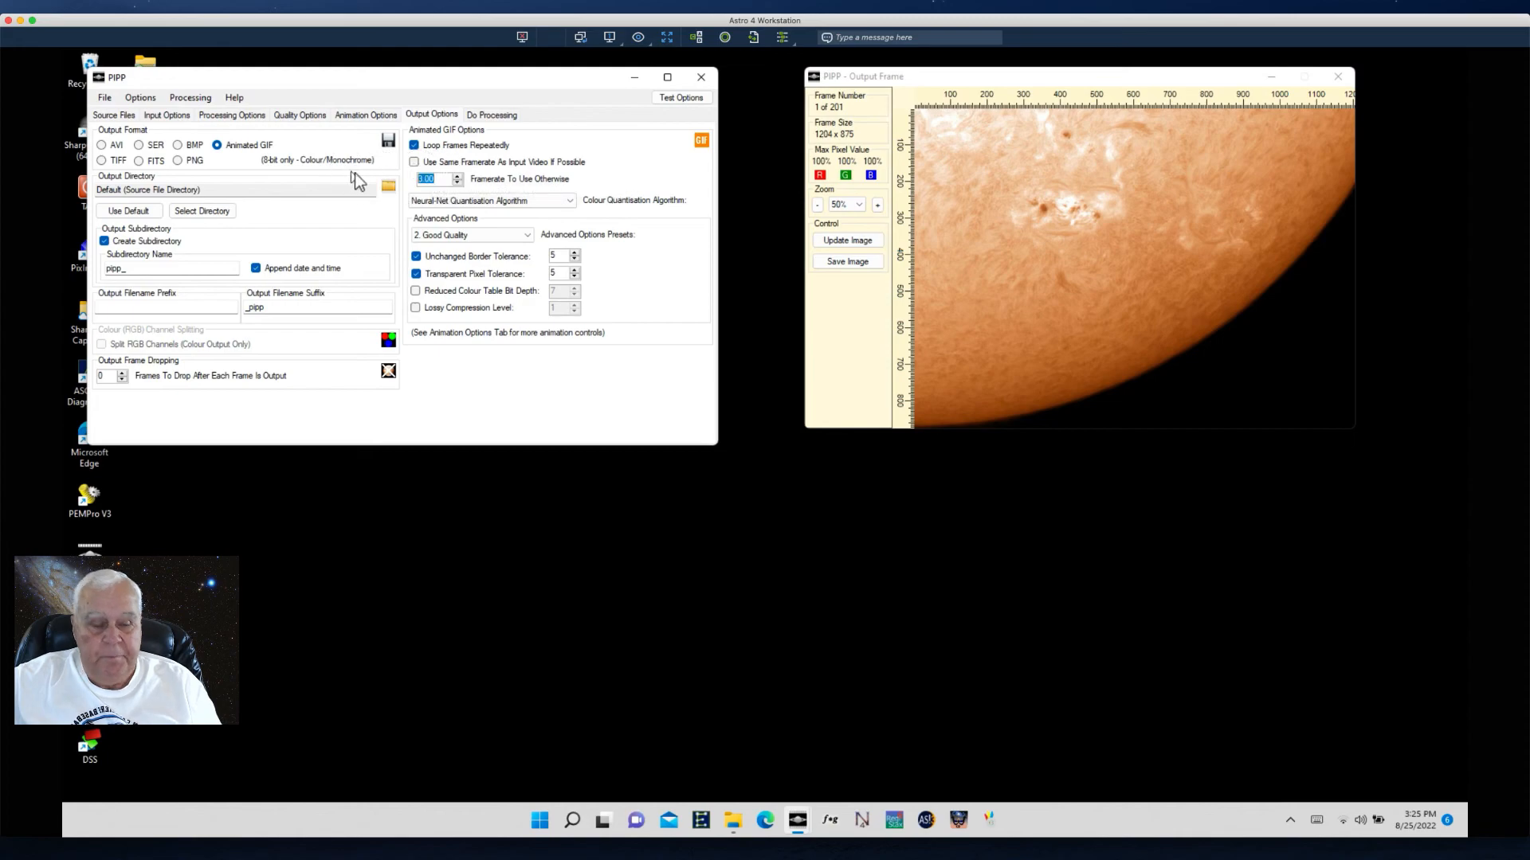
{"action": "left_click", "coordinate": [526, 236]}
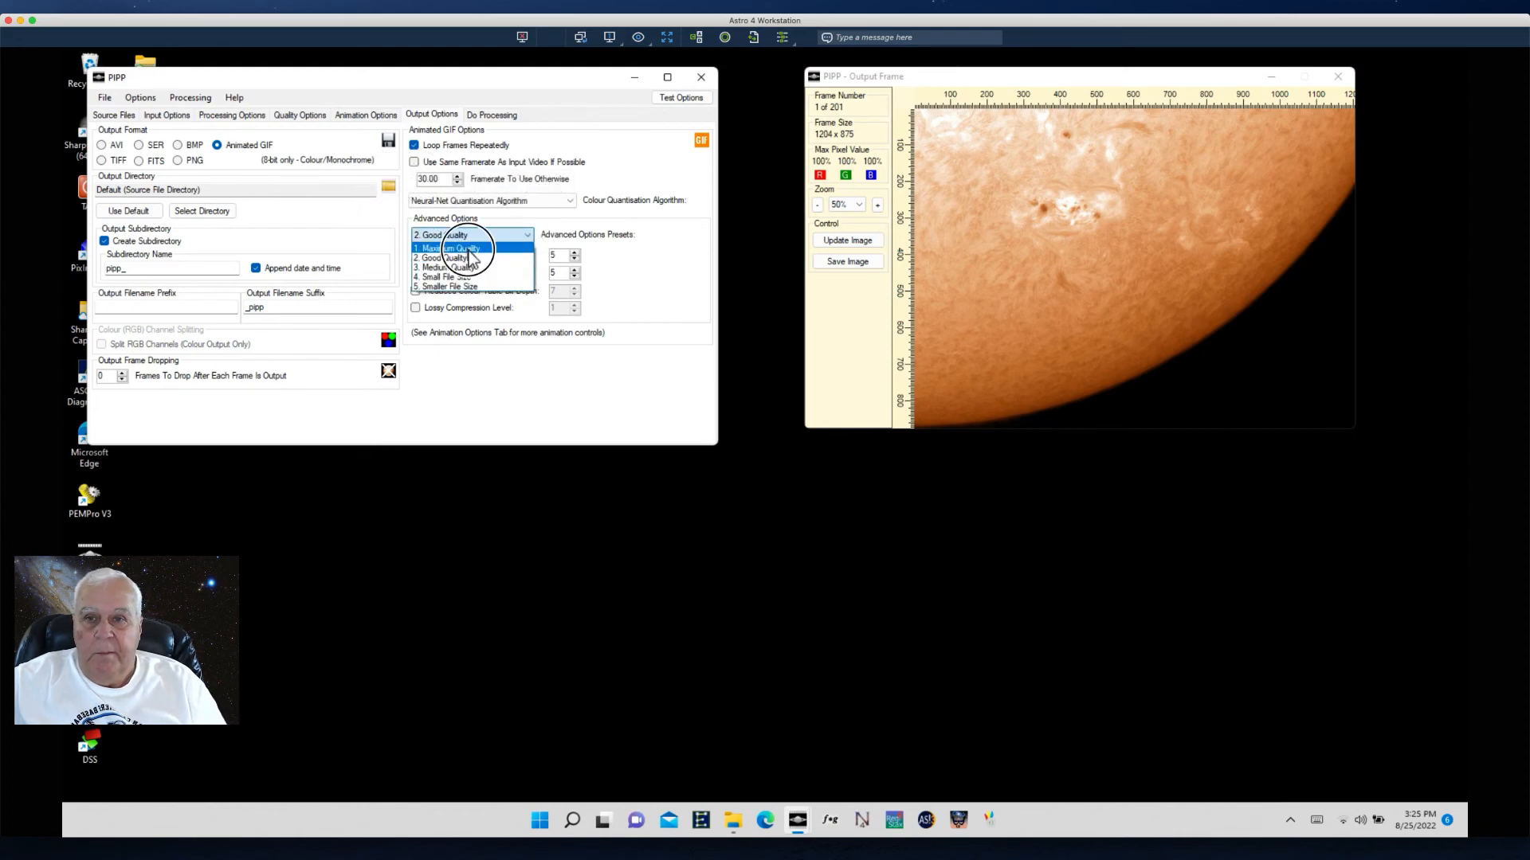
{"action": "left_click", "coordinate": [446, 243]}
- Start processing the aligned frames into the animated GIF
{"action": "left_click", "coordinate": [505, 117]}
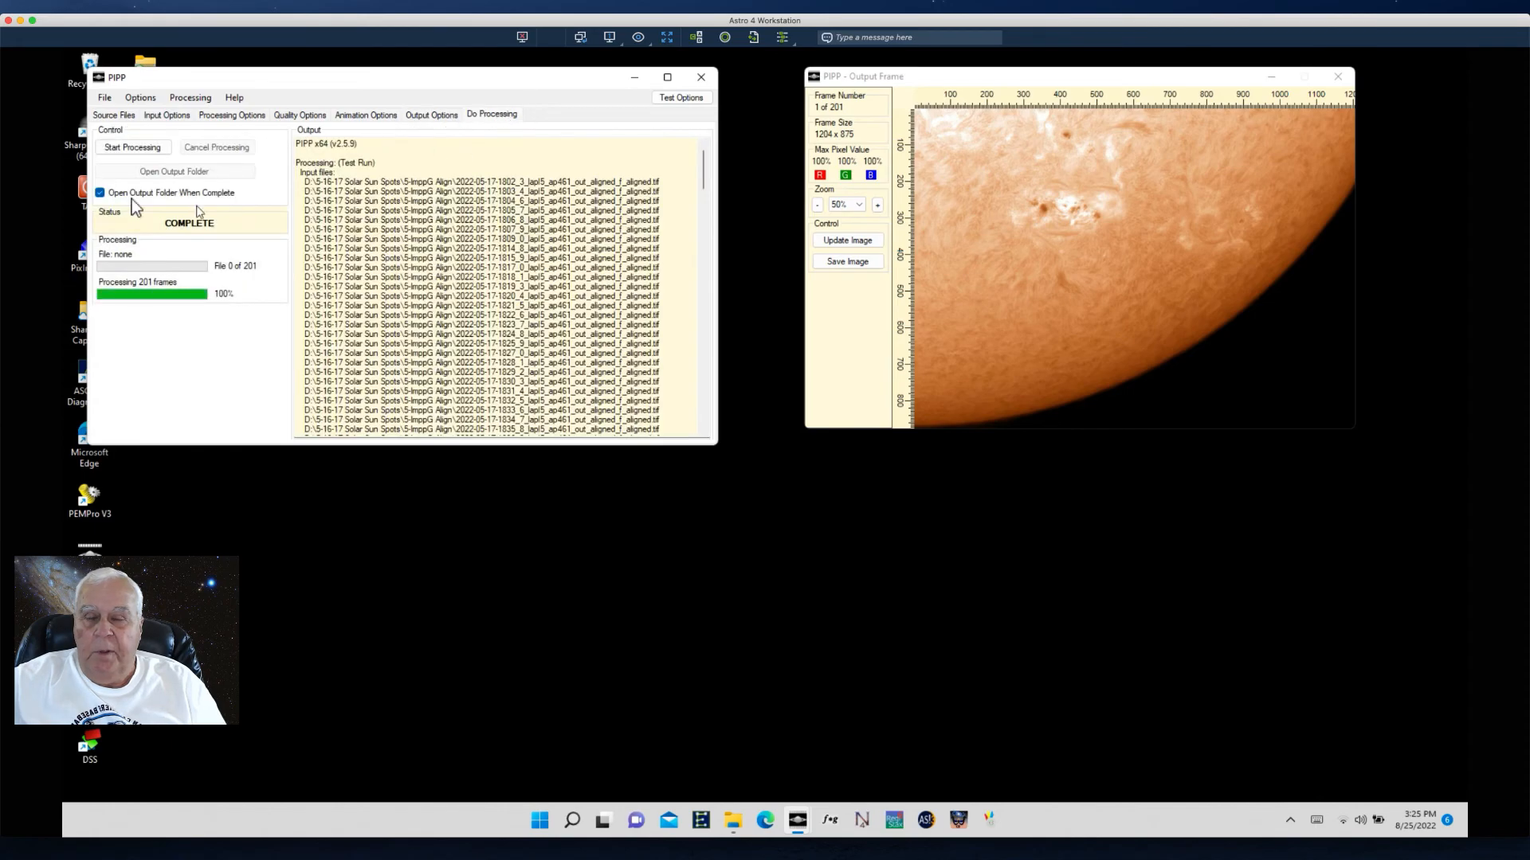
{"action": "left_click", "coordinate": [119, 150]}
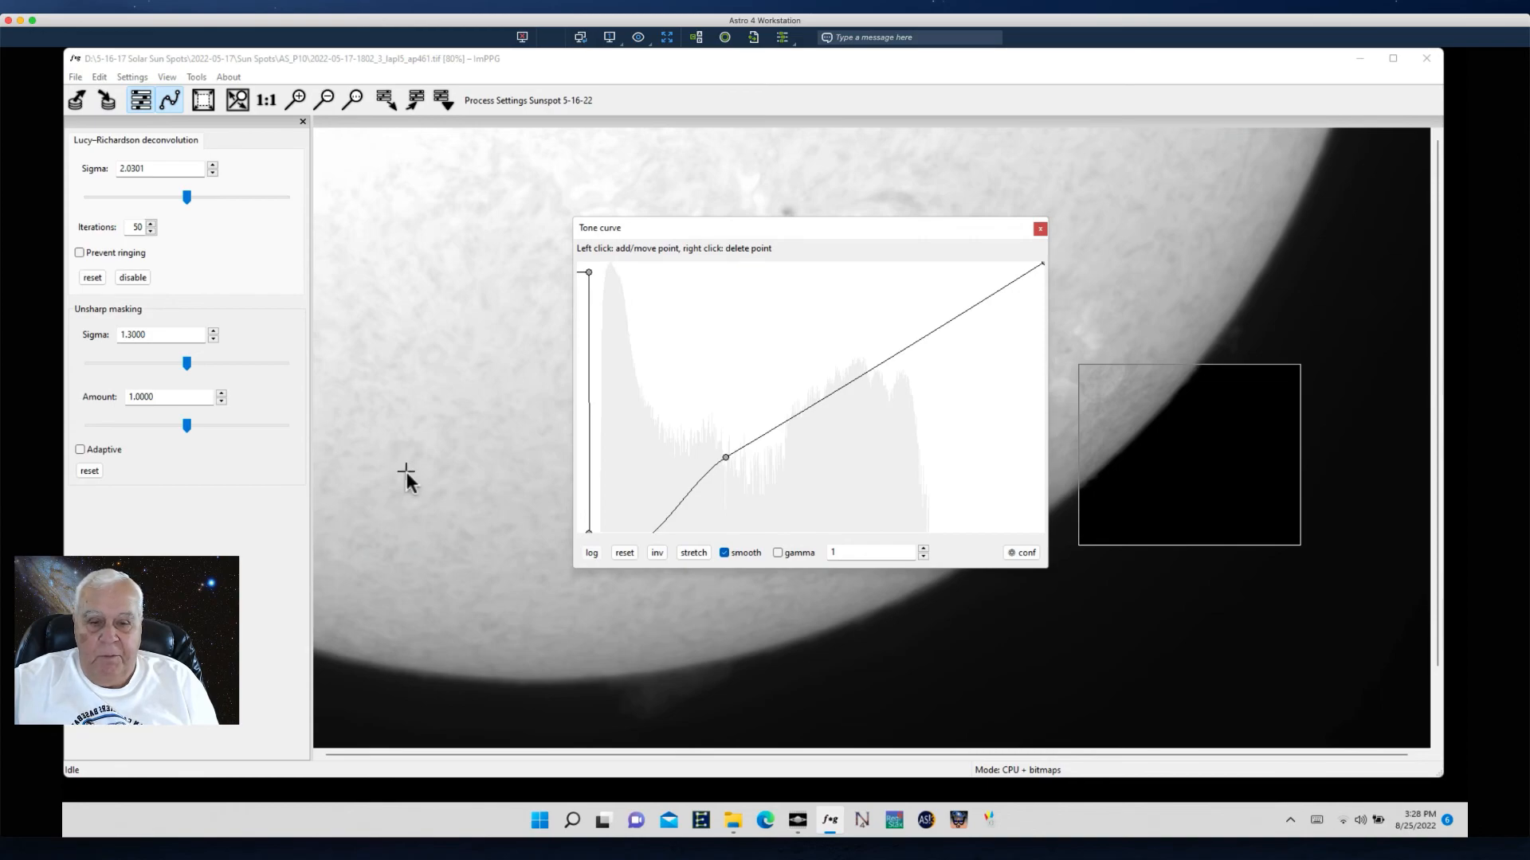
- Check PIPP's animation processing progress, then return to ImPPG
{"action": "left_click", "coordinate": [805, 828]}
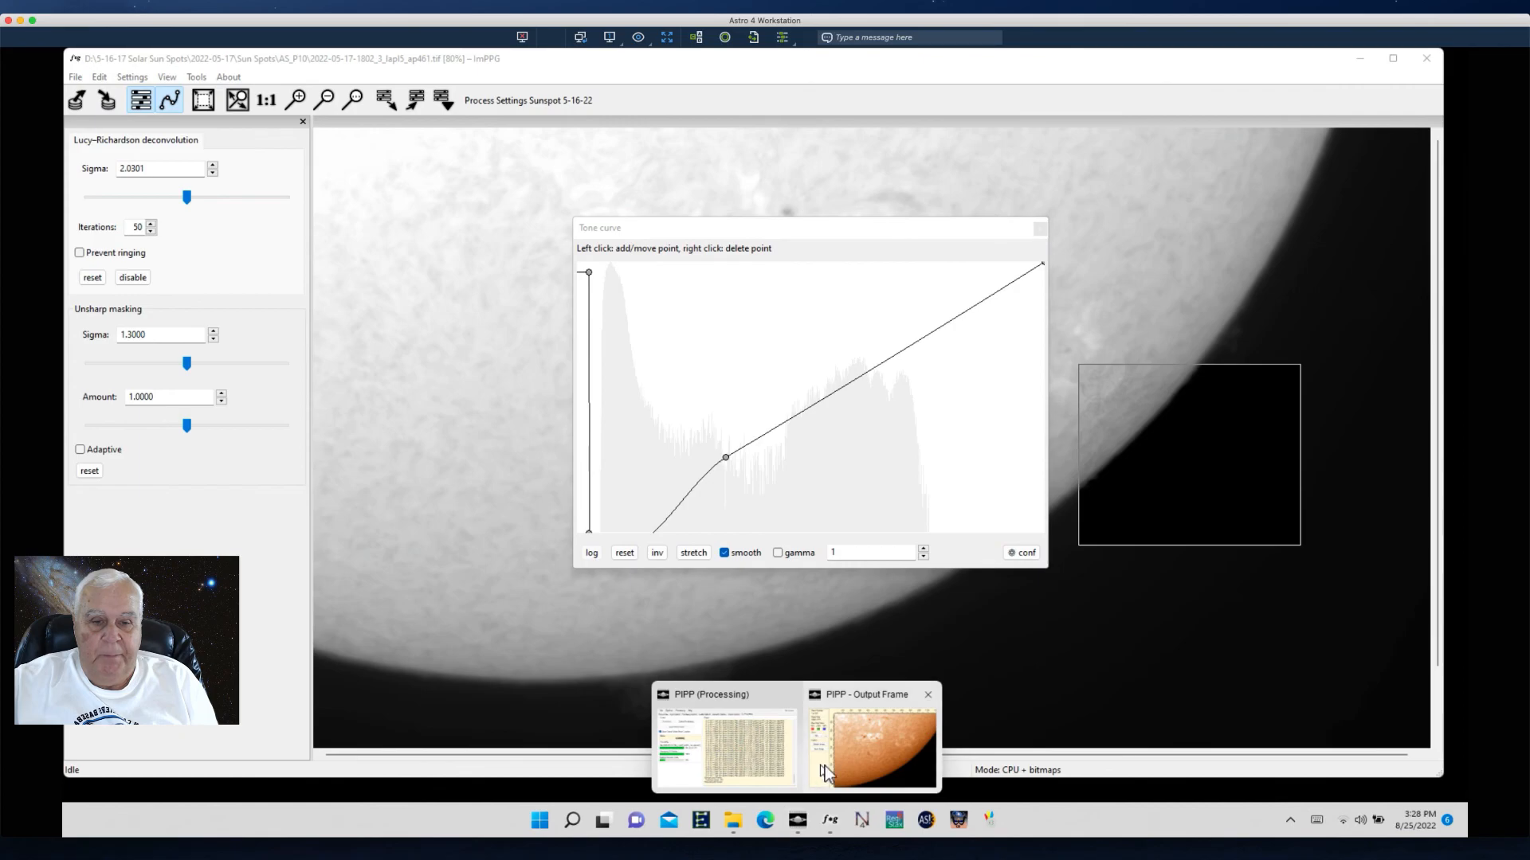
{"action": "left_click", "coordinate": [740, 758]}
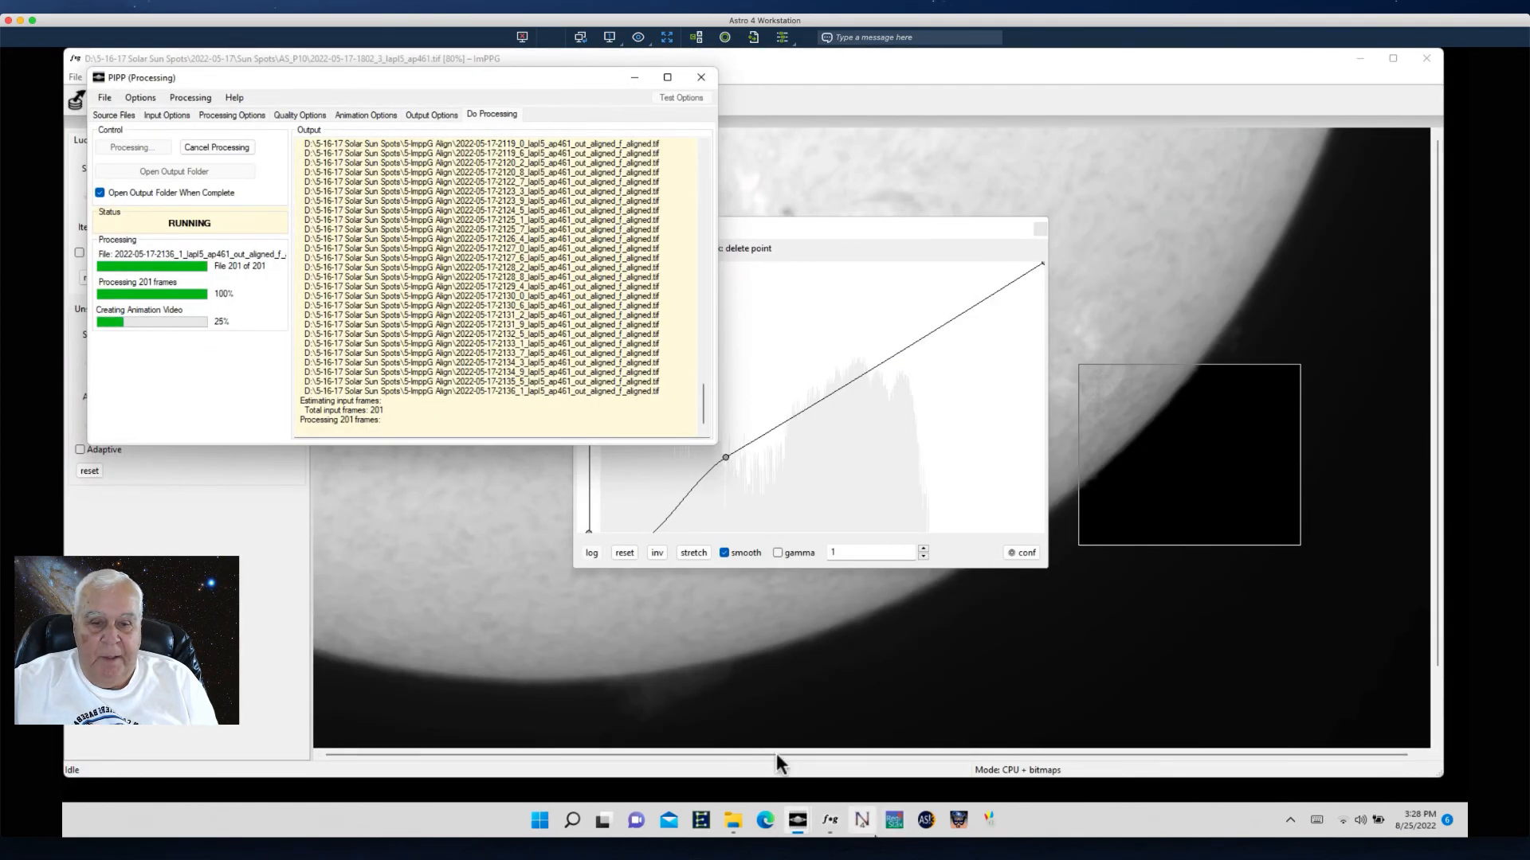
{"action": "left_click", "coordinate": [834, 823]}
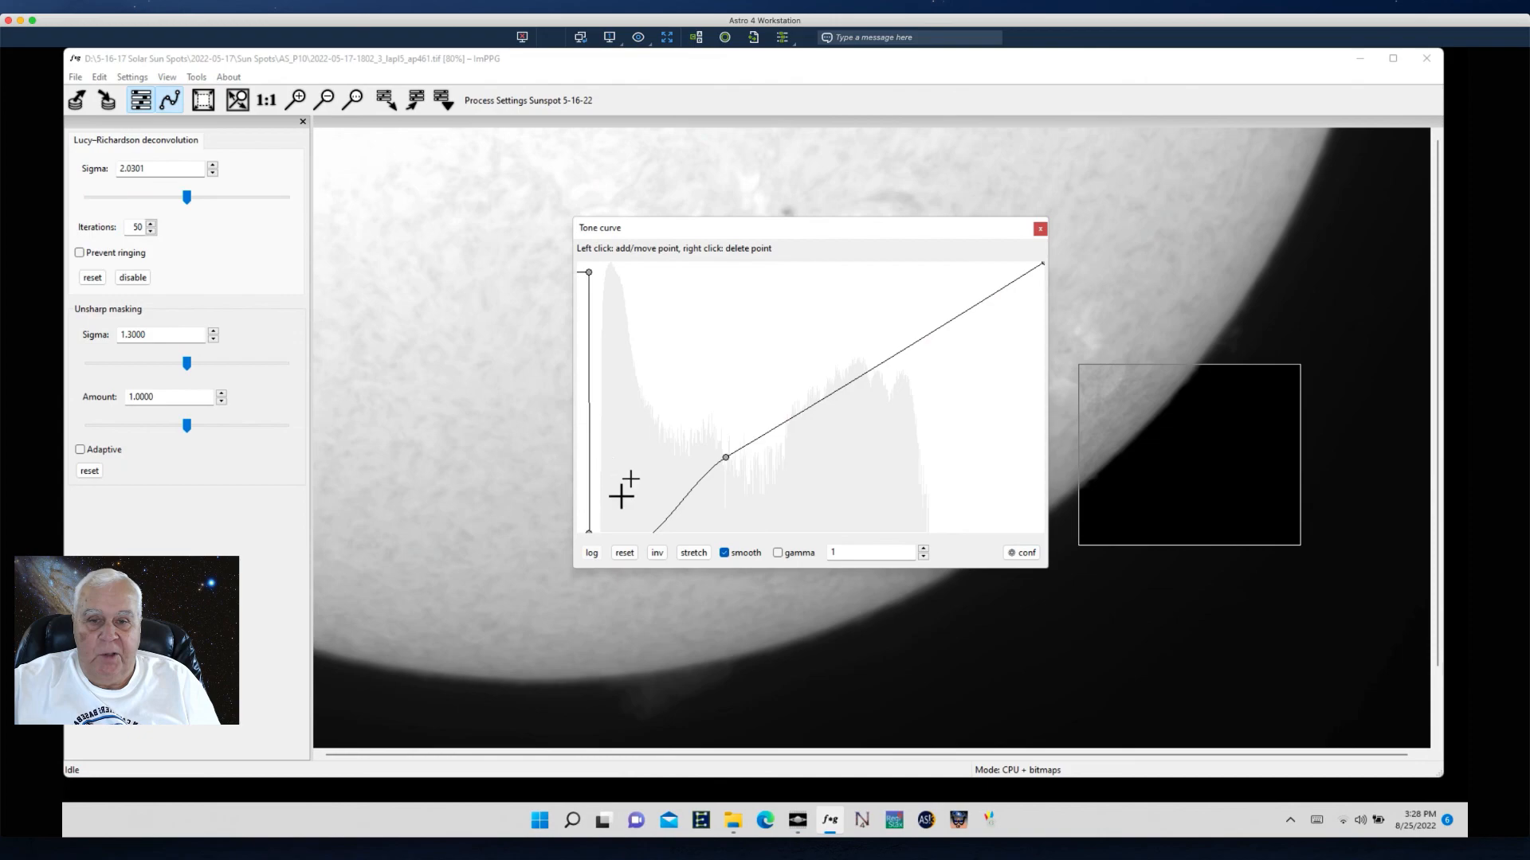
- Reset ImPPG's tone curve and pull a point near the dark end up to a high peak to invert the disc's tones
{"action": "left_click_drag", "start_coordinate": [671, 230], "coordinate": [635, 205]}
{"action": "left_click_drag", "start_coordinate": [623, 482], "coordinate": [647, 405]}
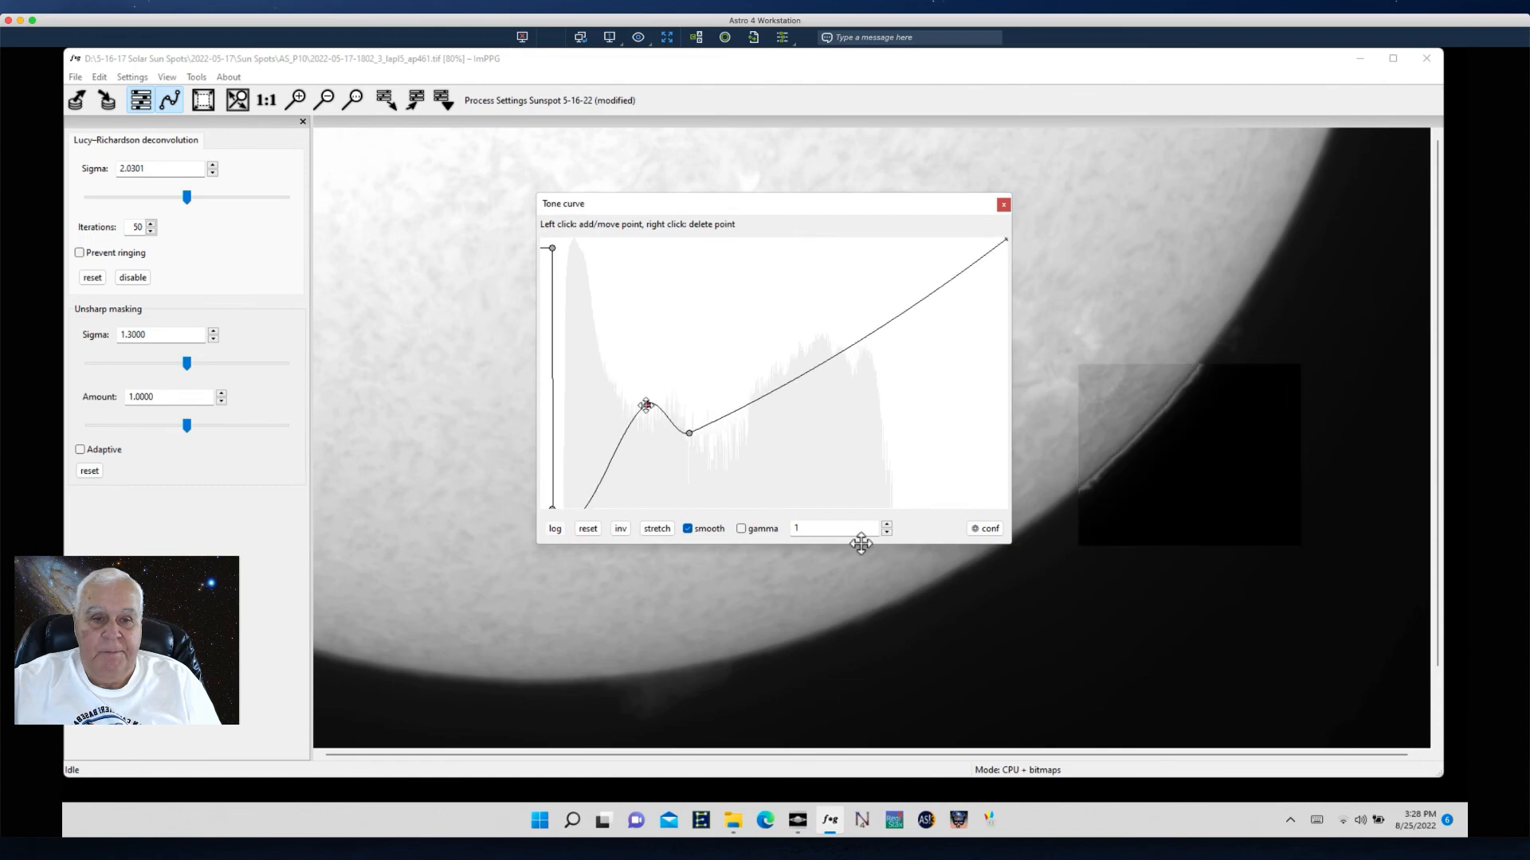
{"action": "left_click", "coordinate": [588, 530]}
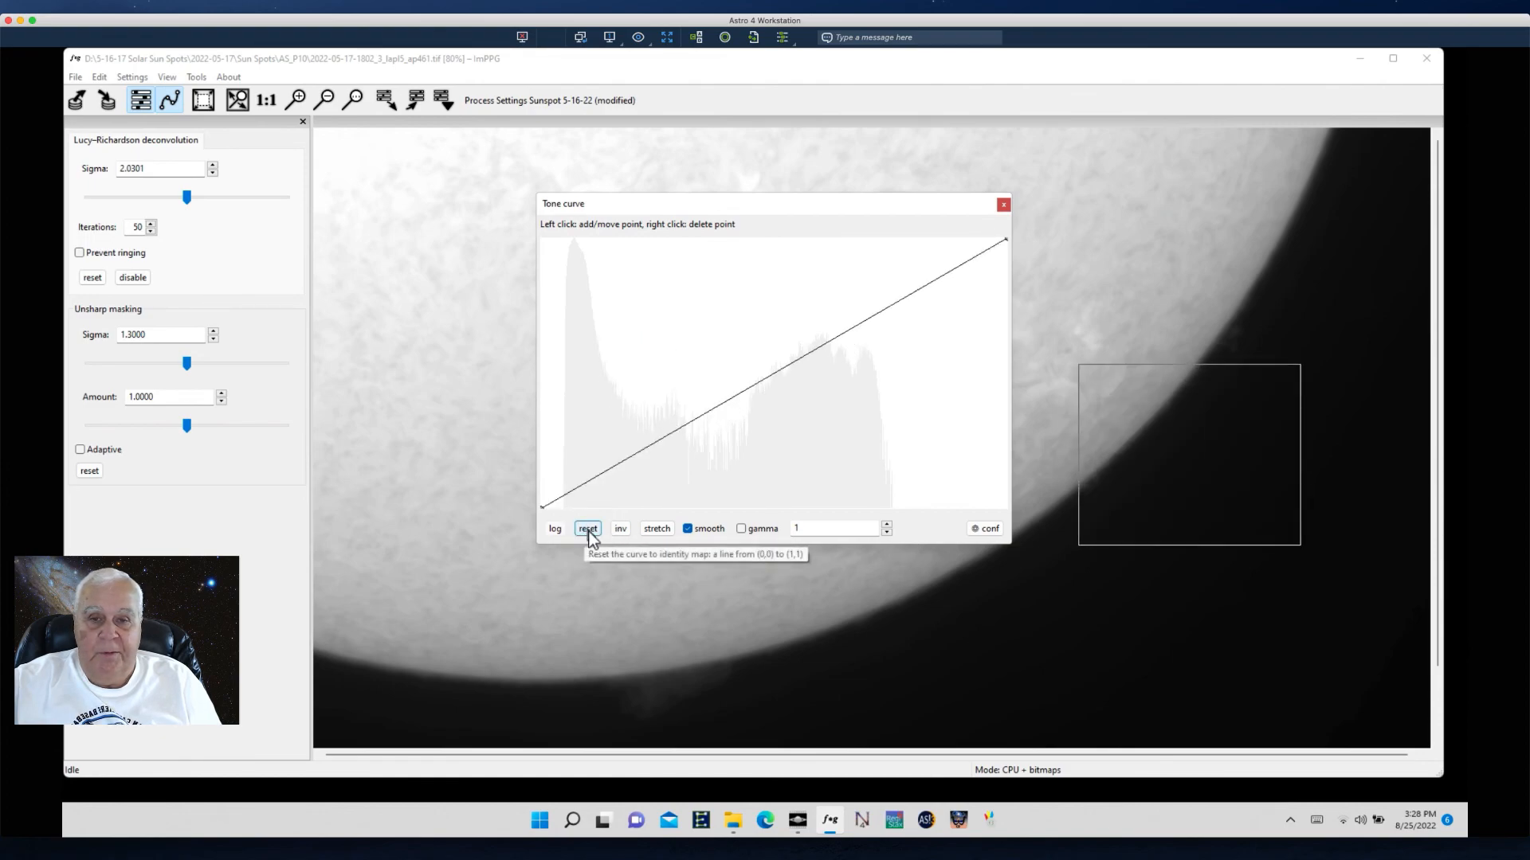
{"action": "left_click", "coordinate": [624, 460]}
{"action": "left_click_drag", "start_coordinate": [590, 479], "coordinate": [567, 239]}
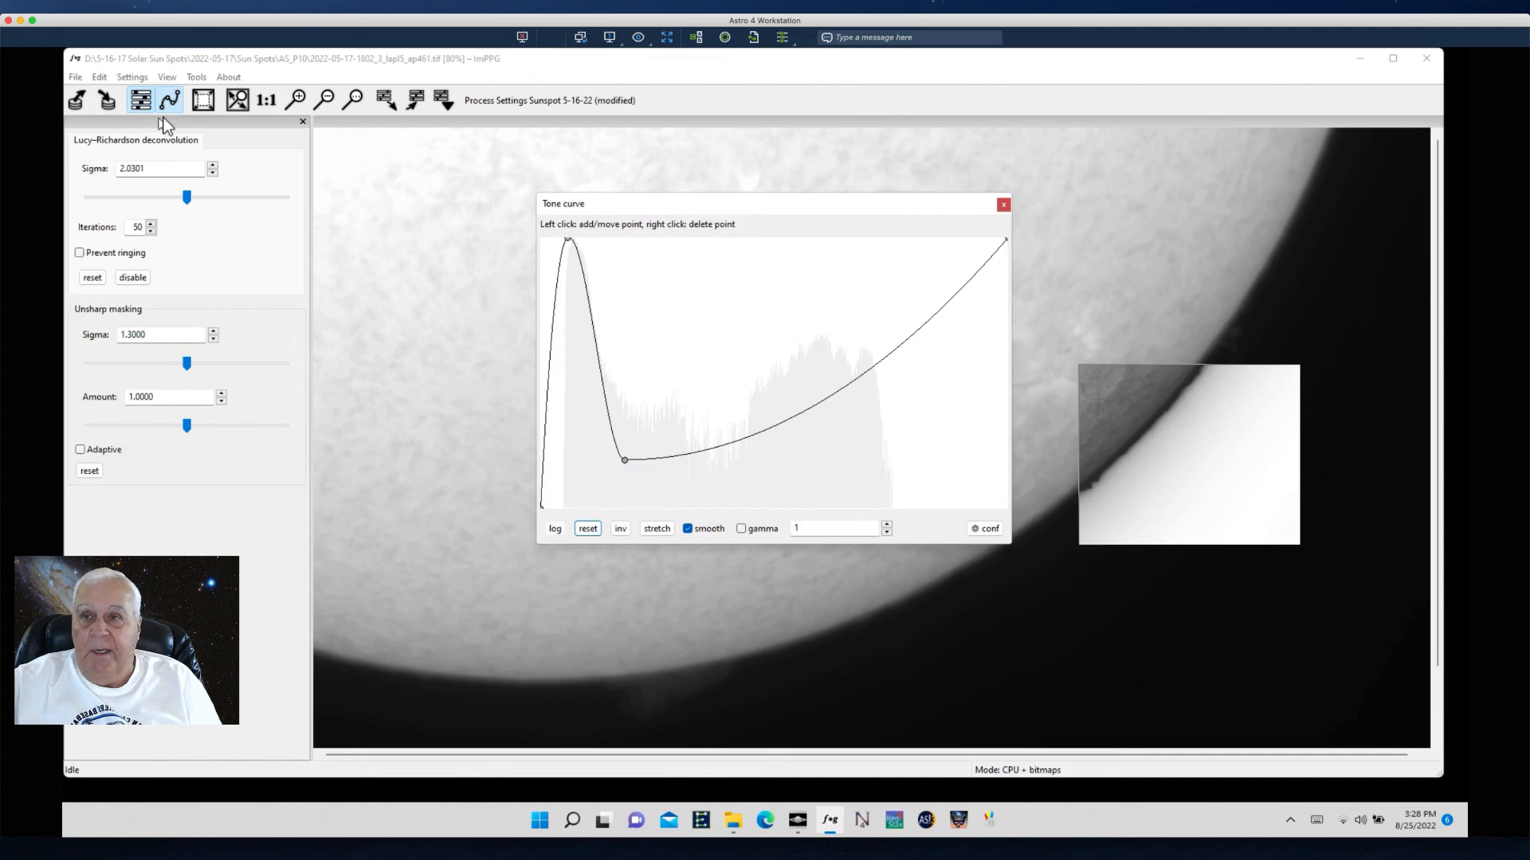
- Select the whole image for processing, fine-tune two tone curve points, and close the tone curve window
{"action": "left_click", "coordinate": [100, 78]}
{"action": "left_click", "coordinate": [129, 101]}
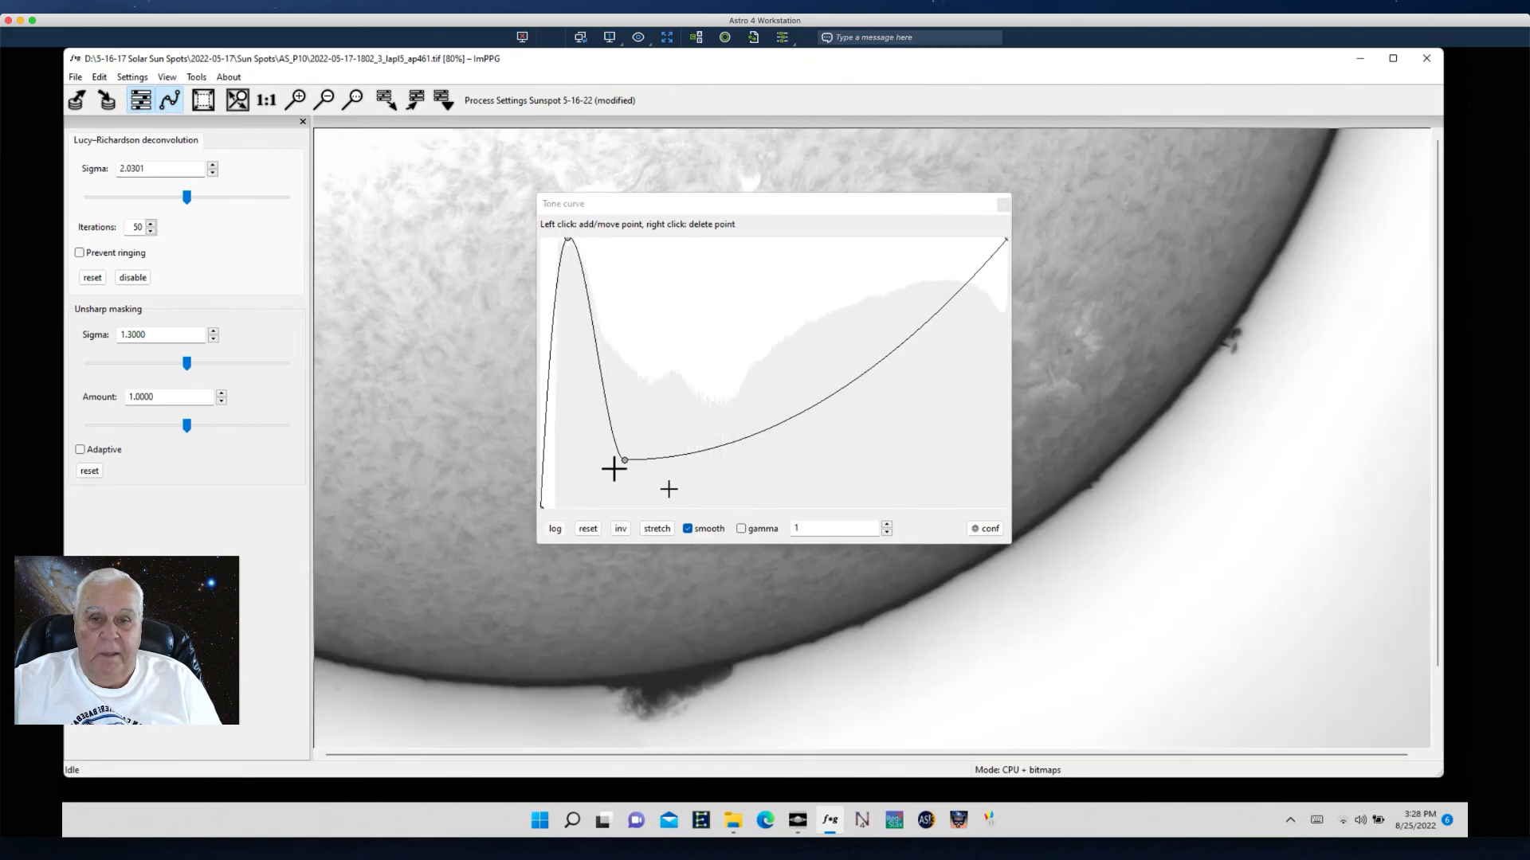
{"action": "left_click_drag", "start_coordinate": [618, 456], "coordinate": [632, 474]}
{"action": "left_click_drag", "start_coordinate": [792, 423], "coordinate": [799, 395]}
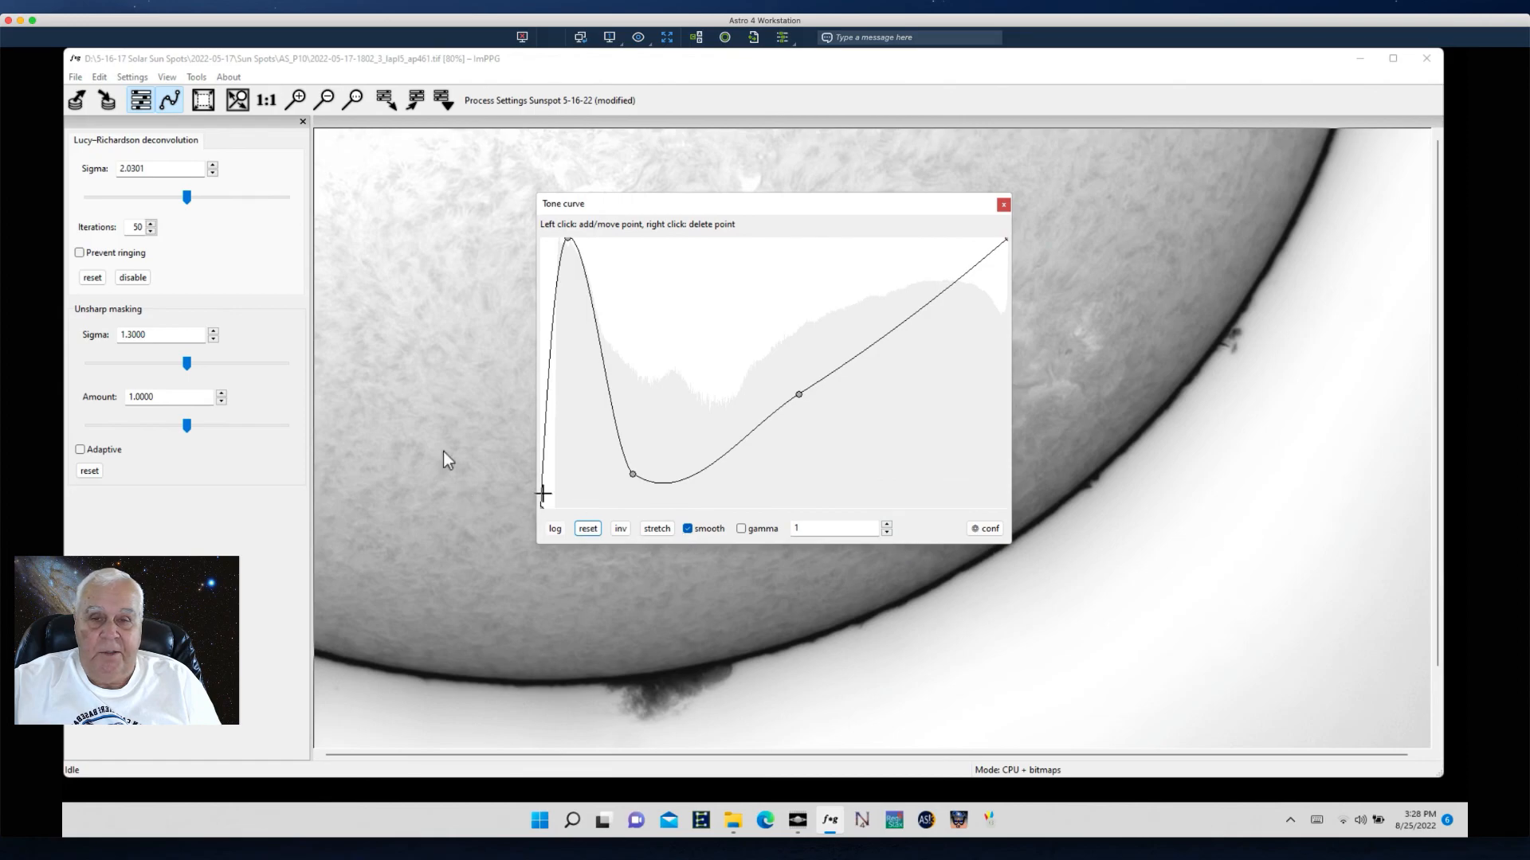
{"action": "left_click", "coordinate": [1008, 205]}
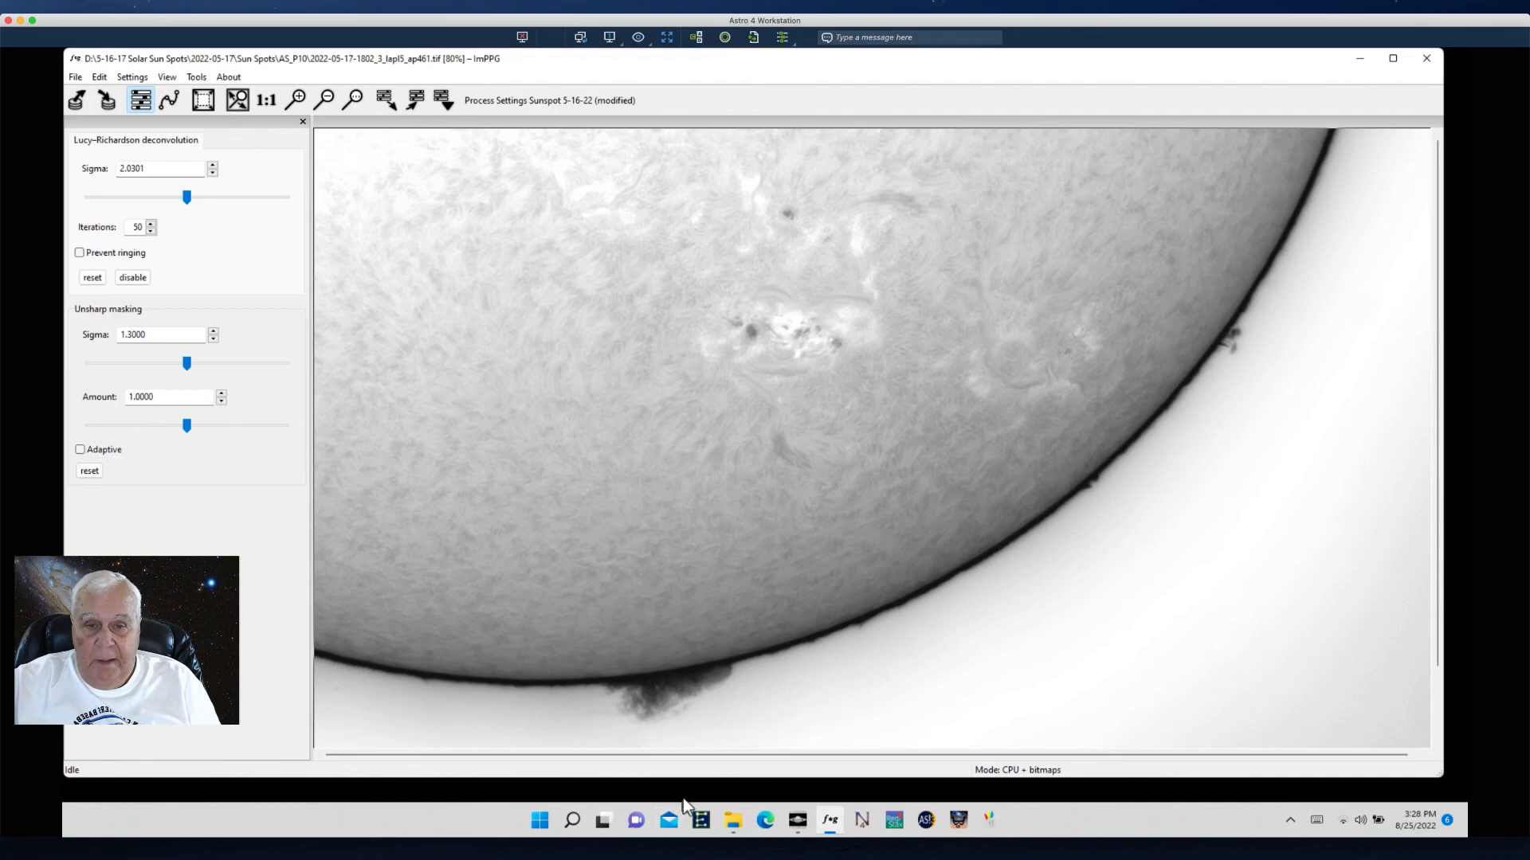
- Switch back to PIPP and monitor the animated GIF creation until it finishes
{"action": "mouse_move", "coordinate": [747, 827]}
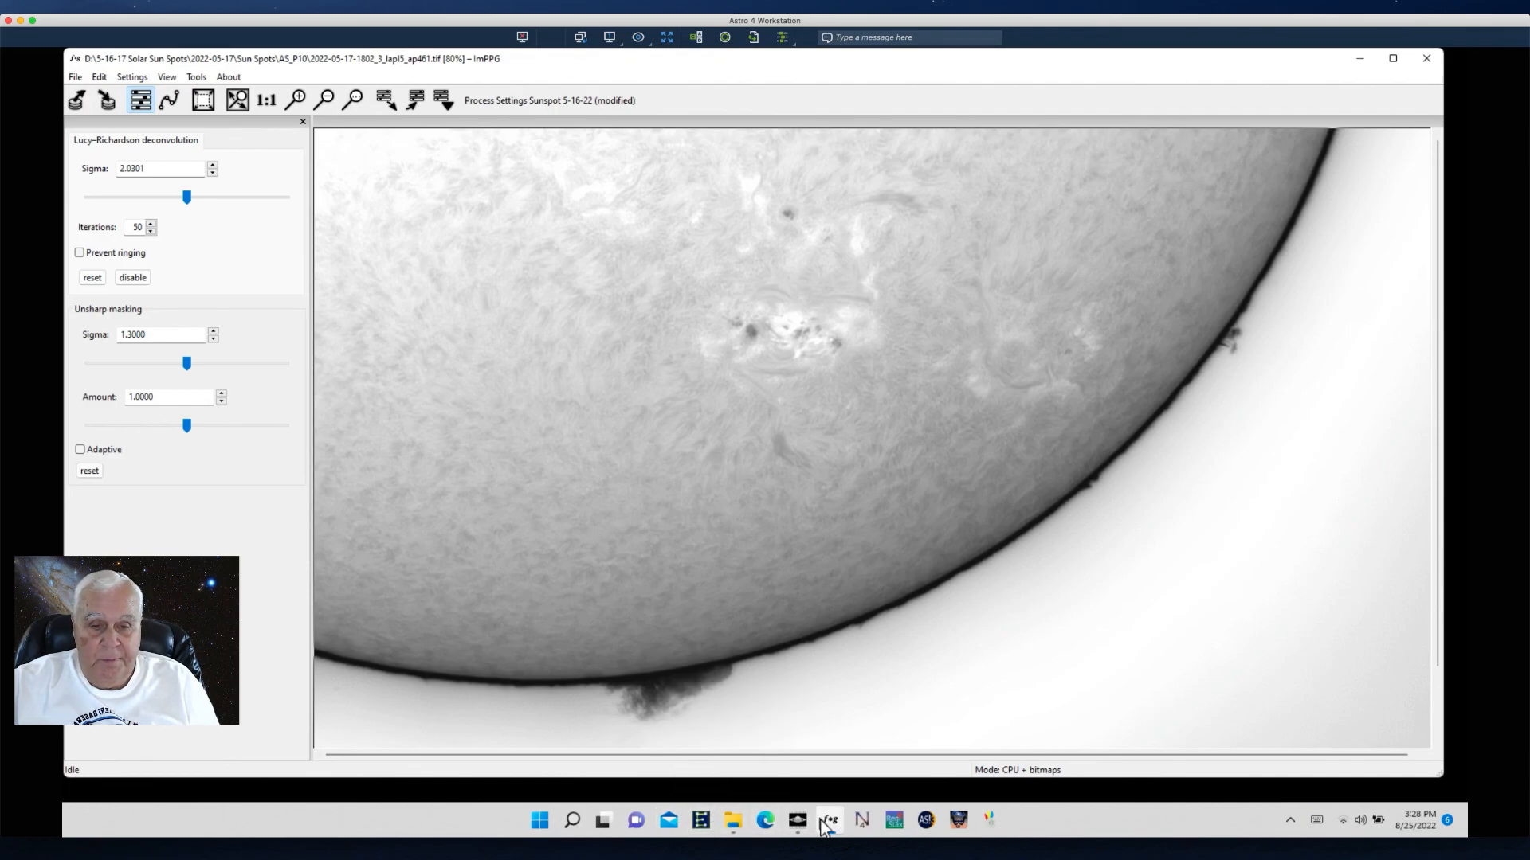
{"action": "left_click", "coordinate": [795, 825]}
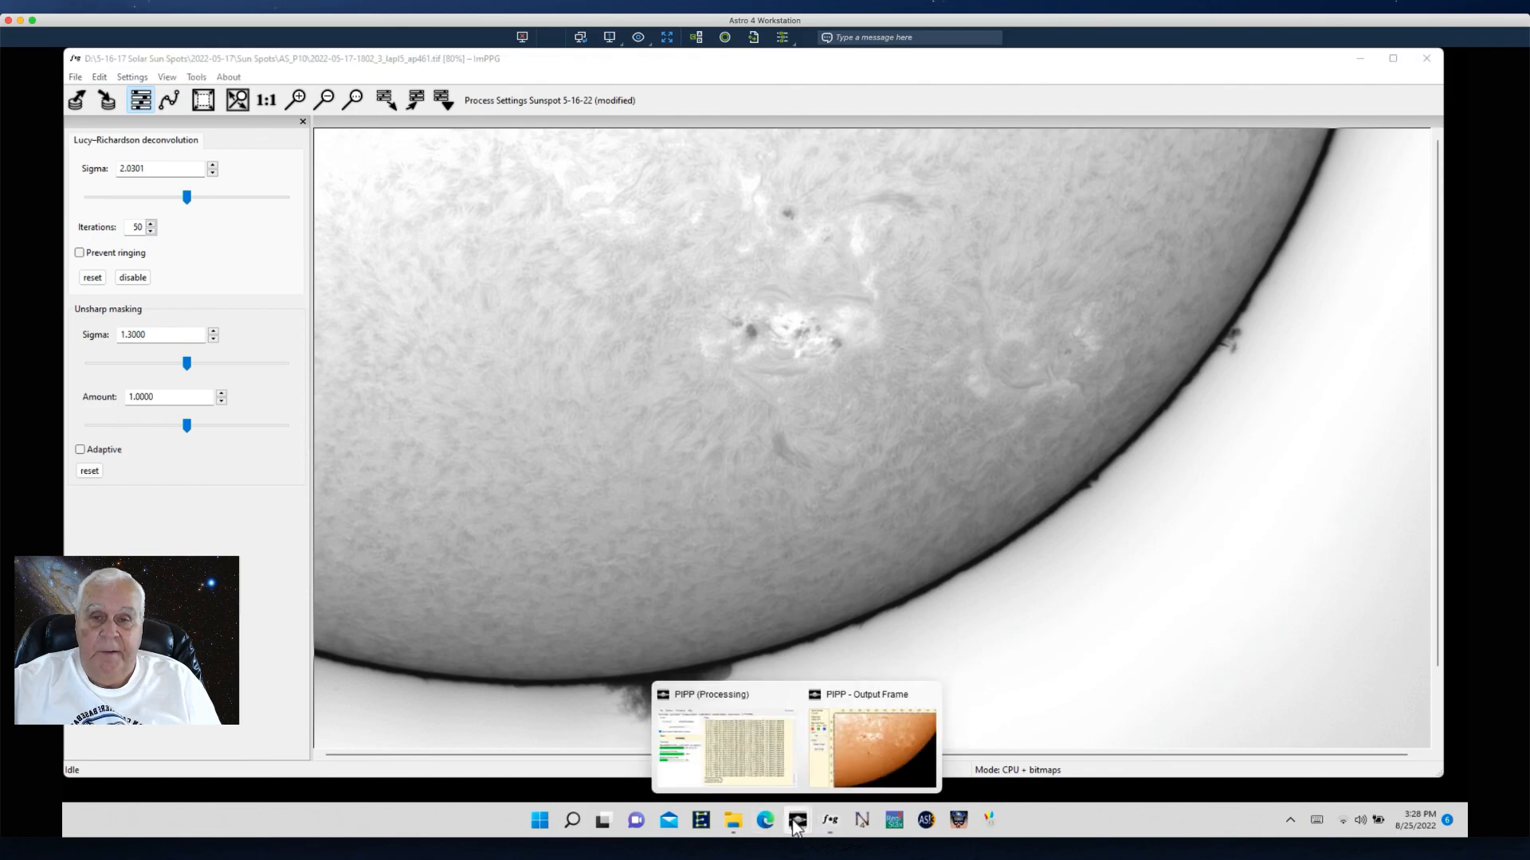
{"action": "left_click", "coordinate": [858, 762]}
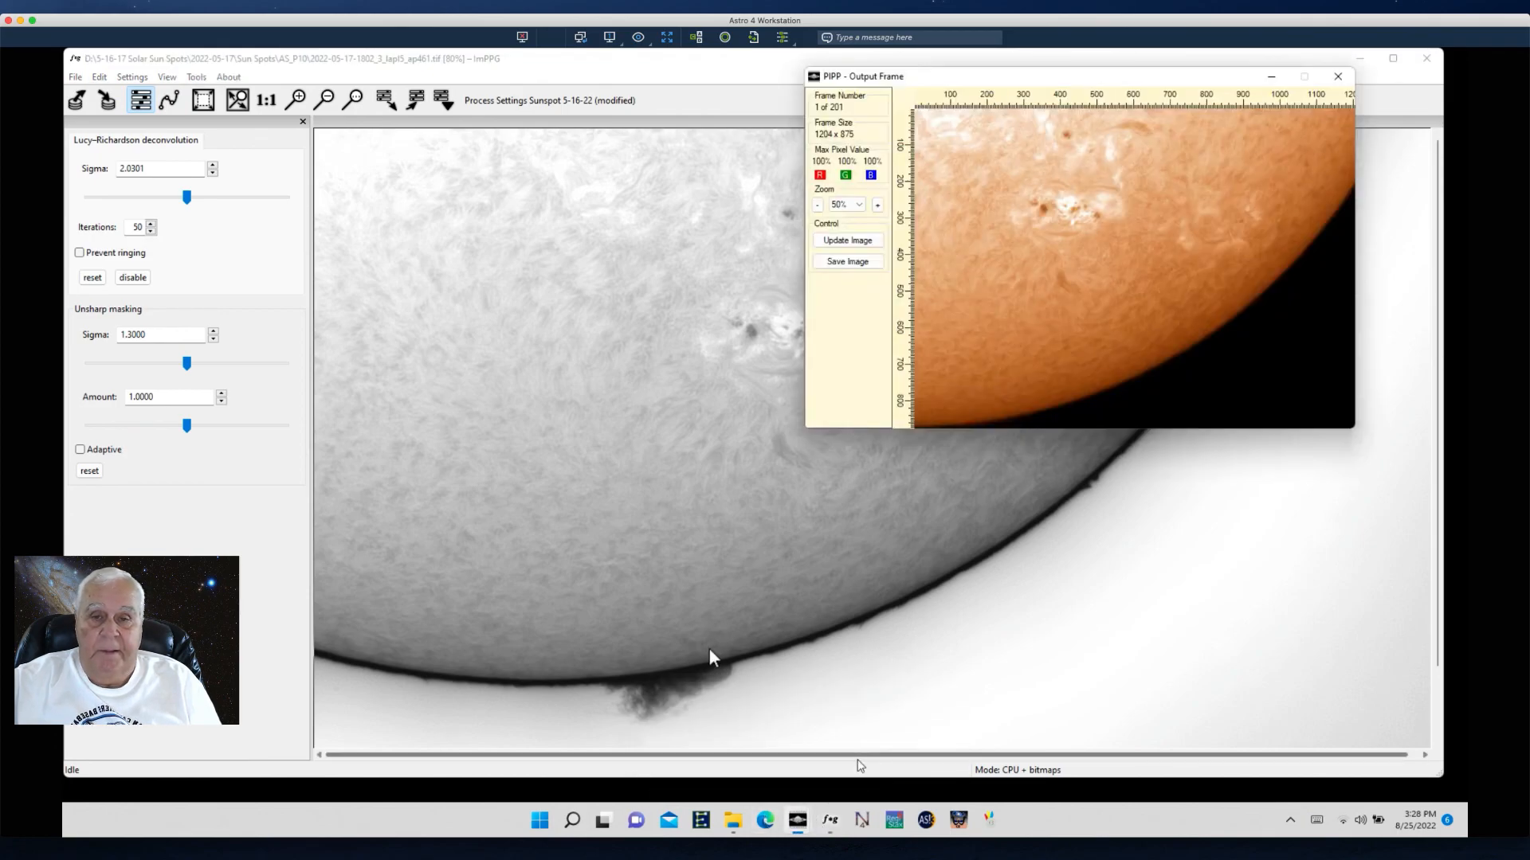
{"action": "mouse_move", "coordinate": [731, 825]}
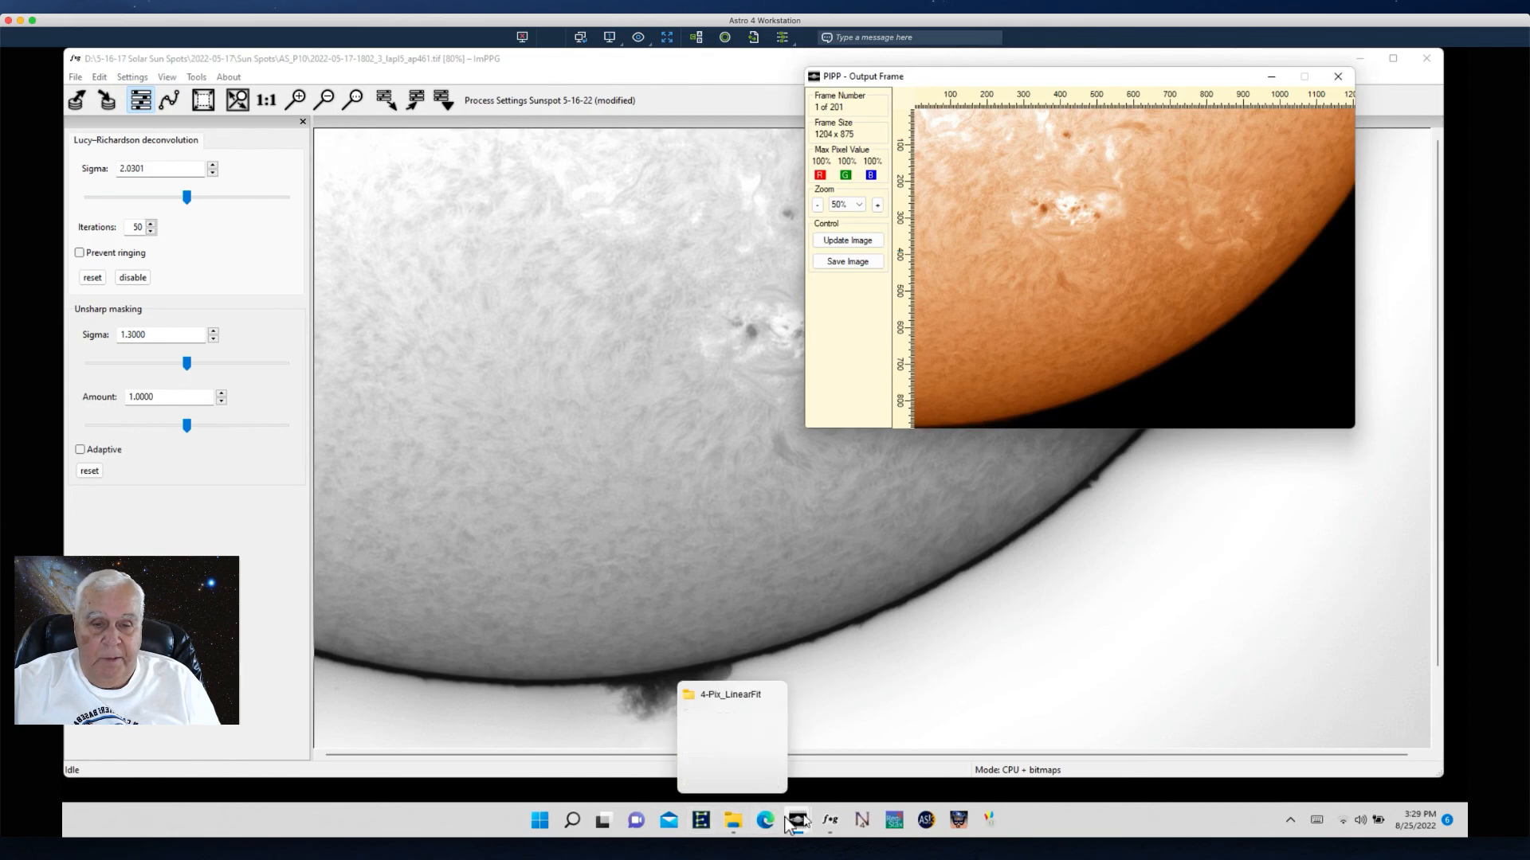
{"action": "mouse_move", "coordinate": [815, 822]}
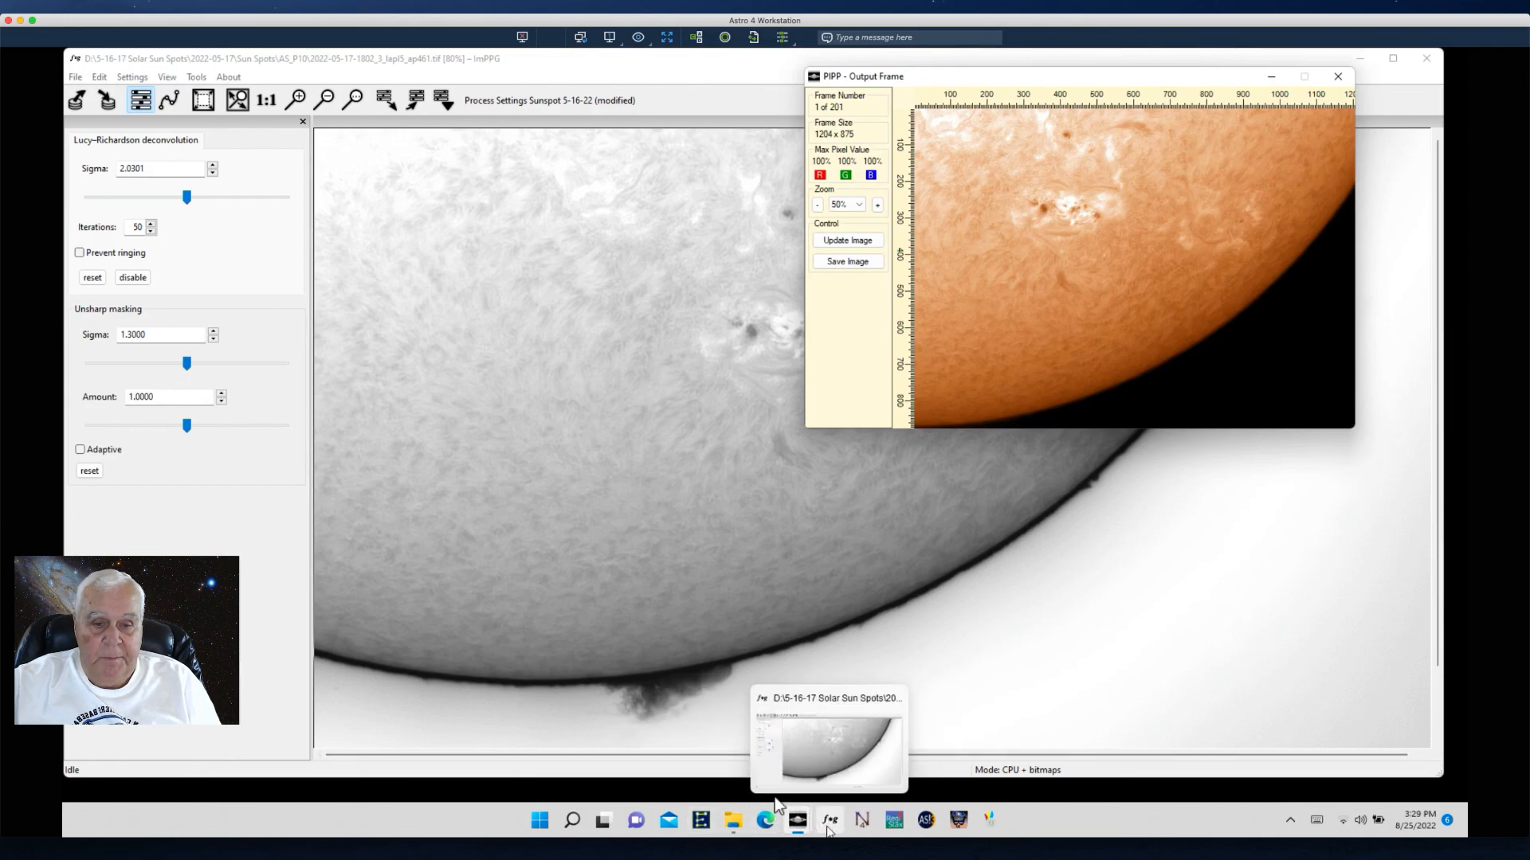
{"action": "left_click", "coordinate": [832, 824]}
{"action": "left_click", "coordinate": [833, 823]}
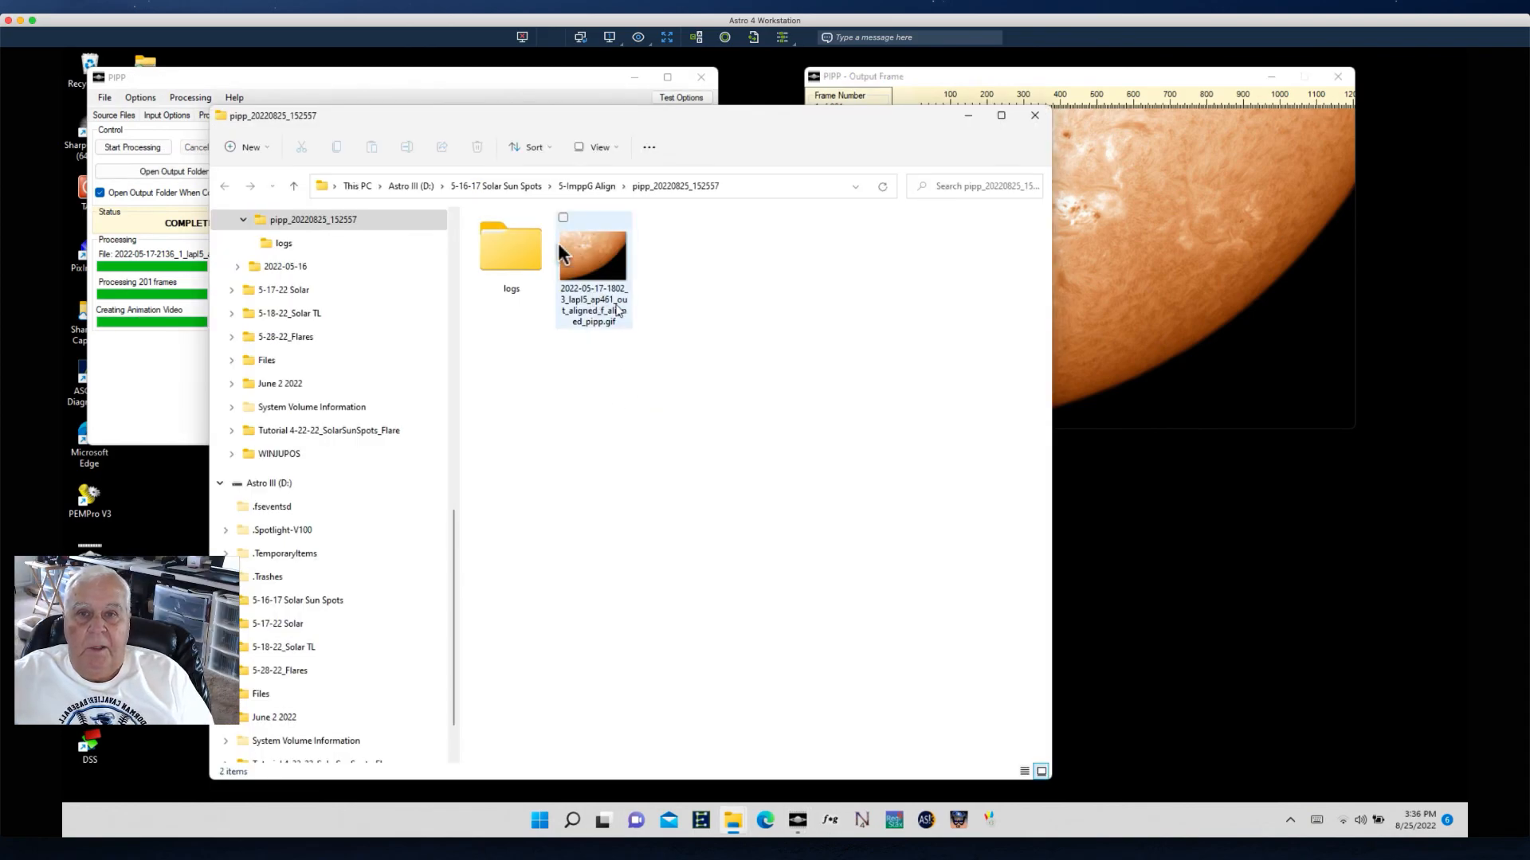
{"action": "double_click", "coordinate": [603, 257]}
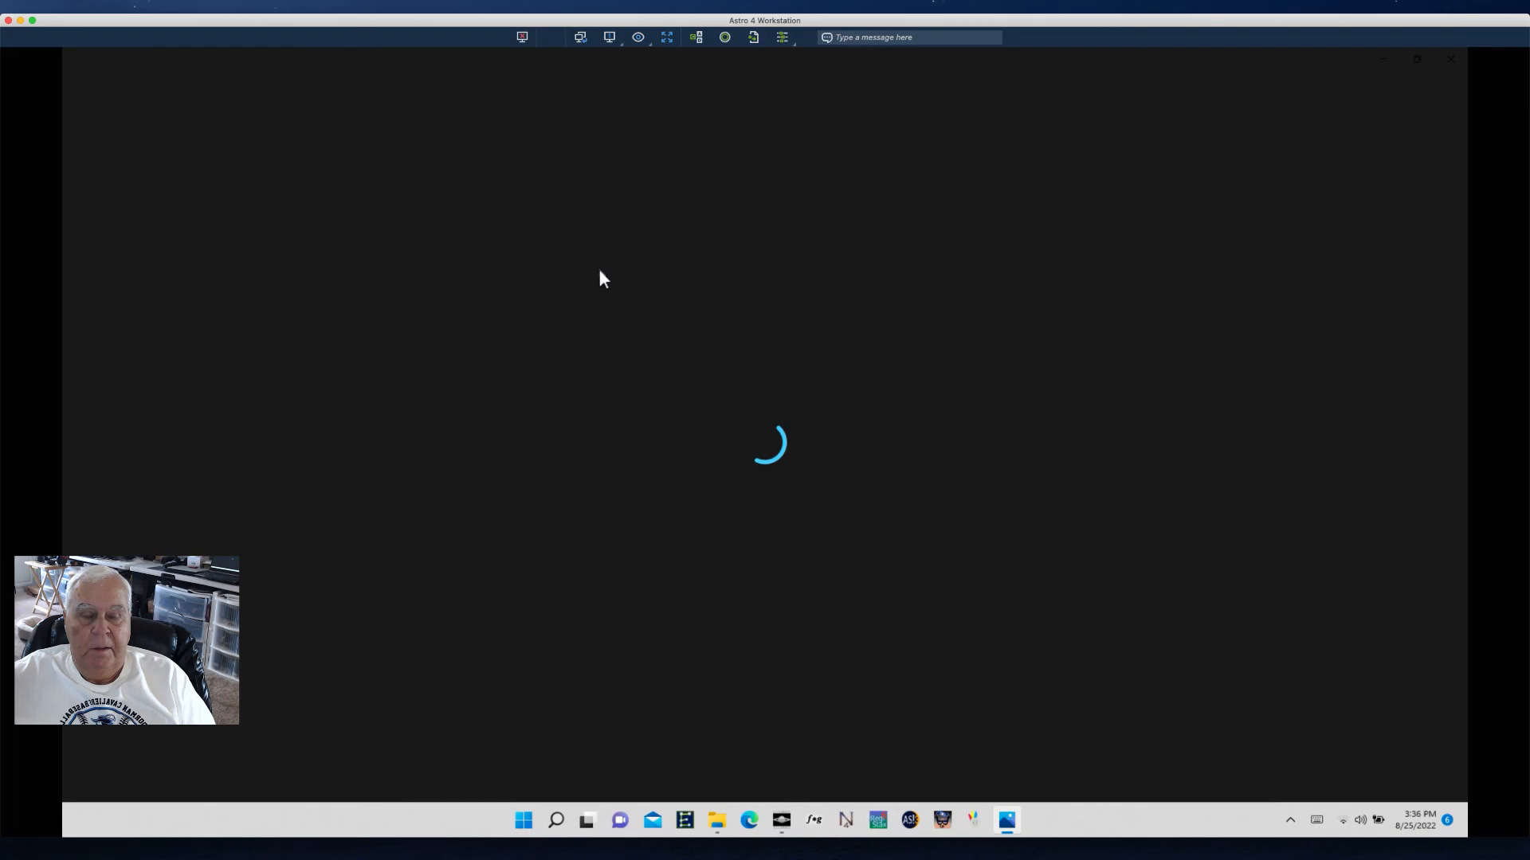